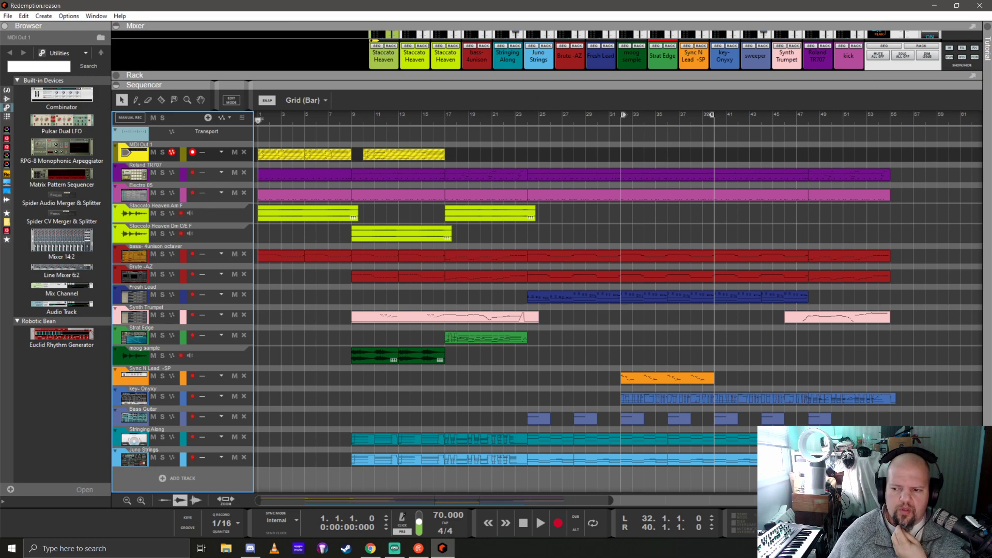
Play the Redemption song from the beginning of the arrangement
key(alt+Tab)
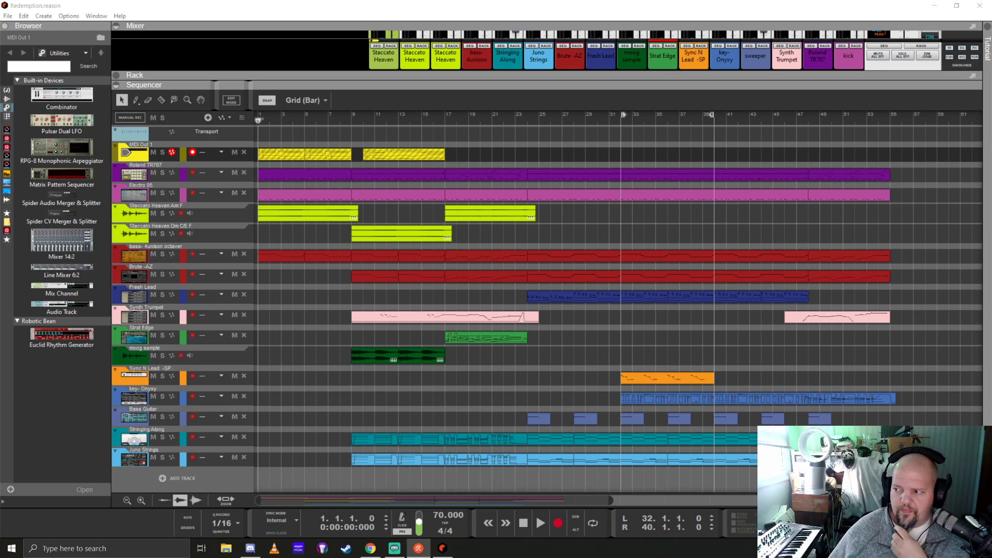
key(alt+Tab)
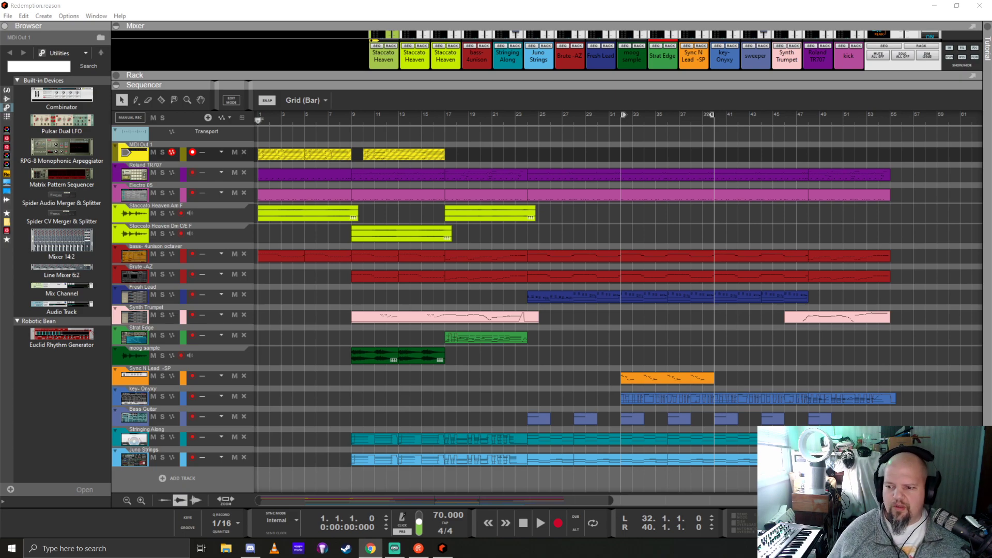
click(331, 11)
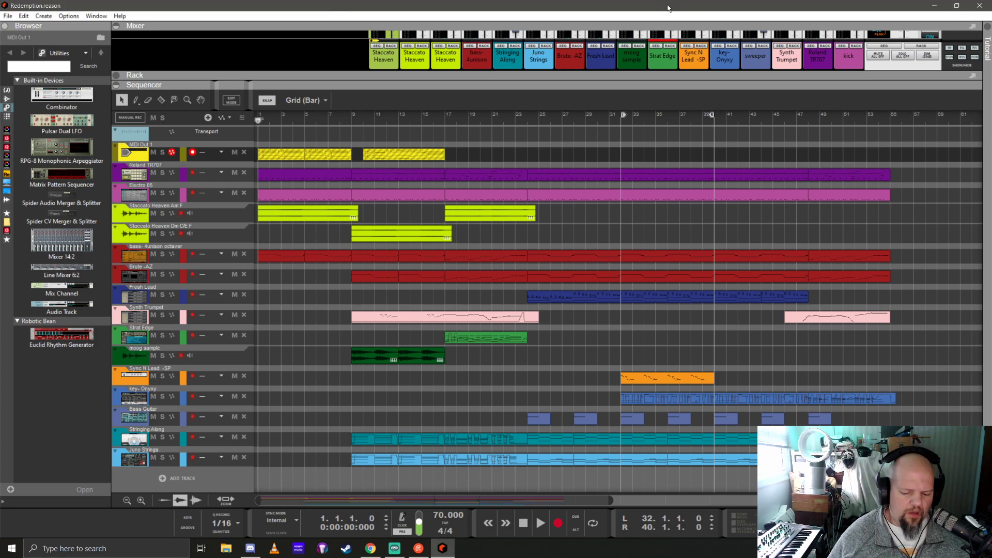
key(space)
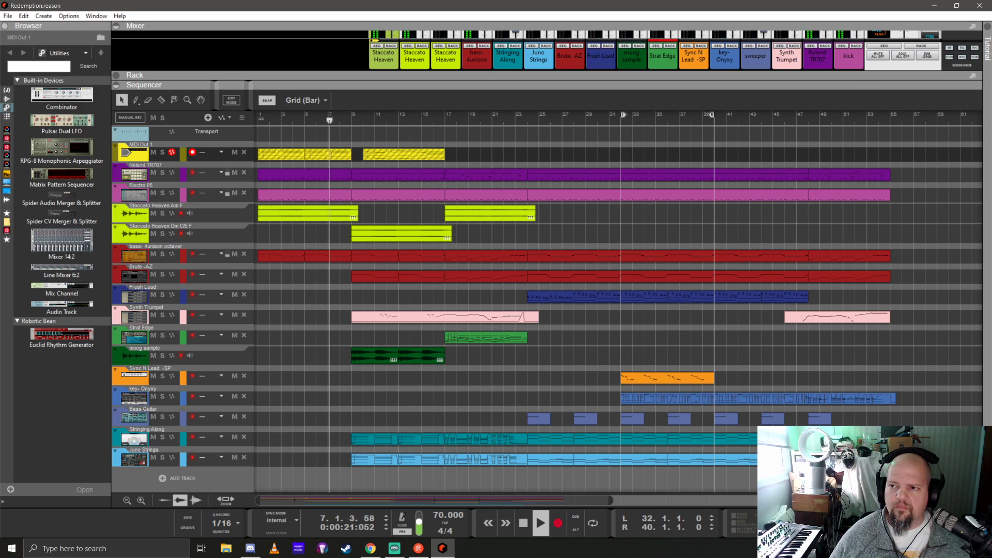
key(alt+Tab)
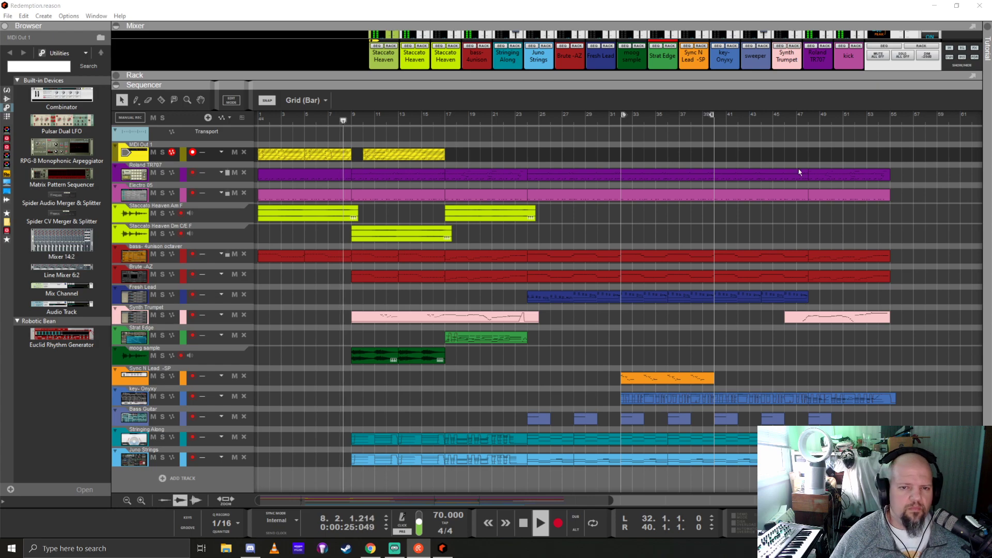
click(534, 8)
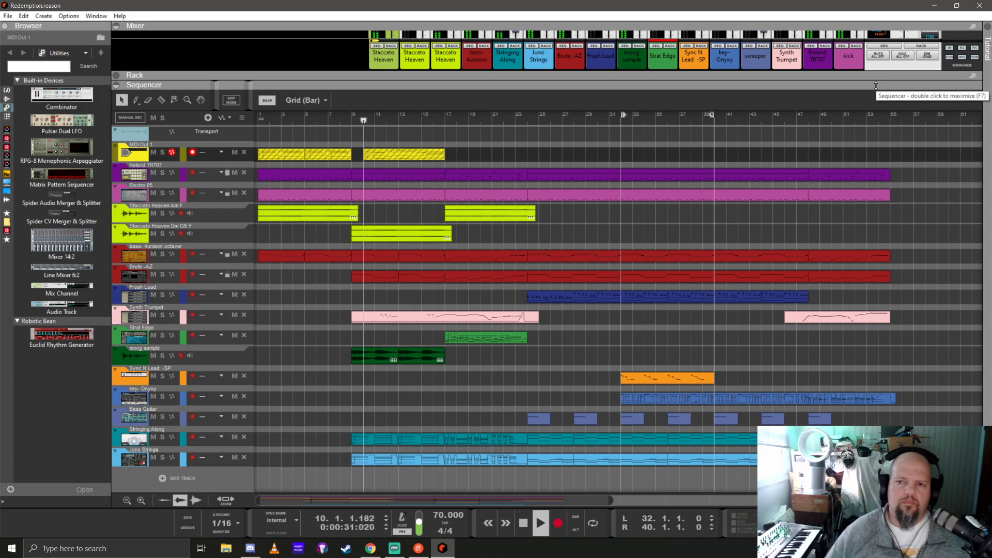
Enlarge the mixer area to show the channel faders, keeping the rack collapsed above the sequencer tracks
drag(870, 82, 879, 299)
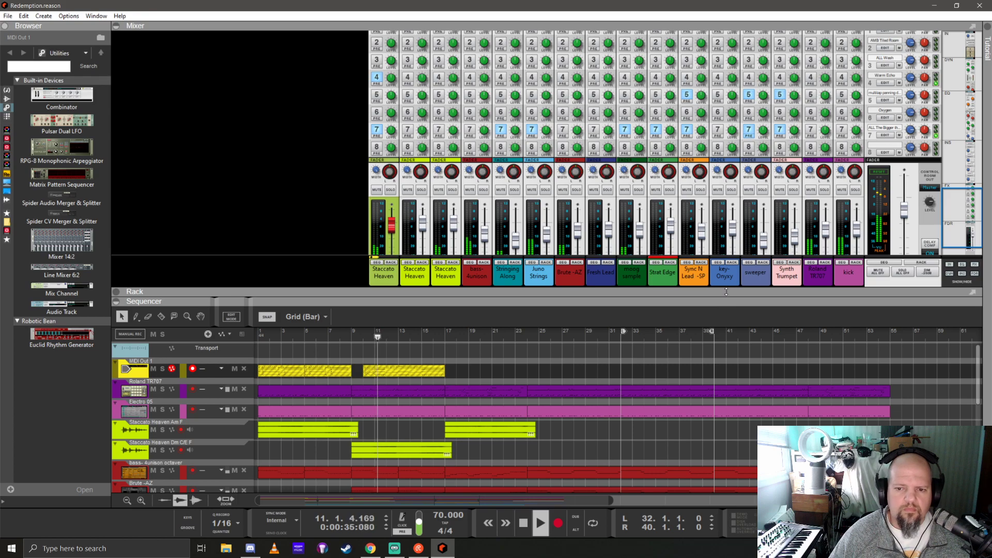
drag(744, 286, 744, 190)
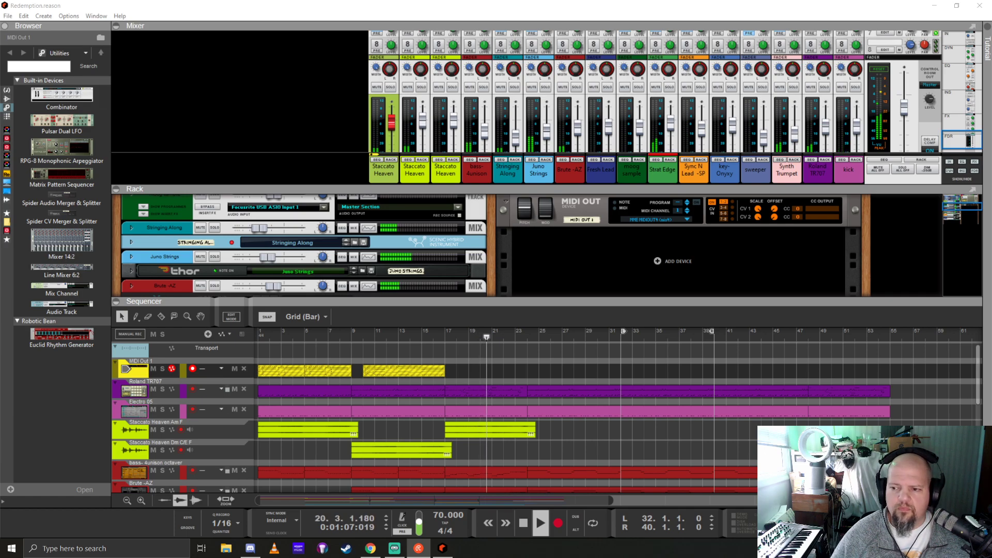
click(538, 305)
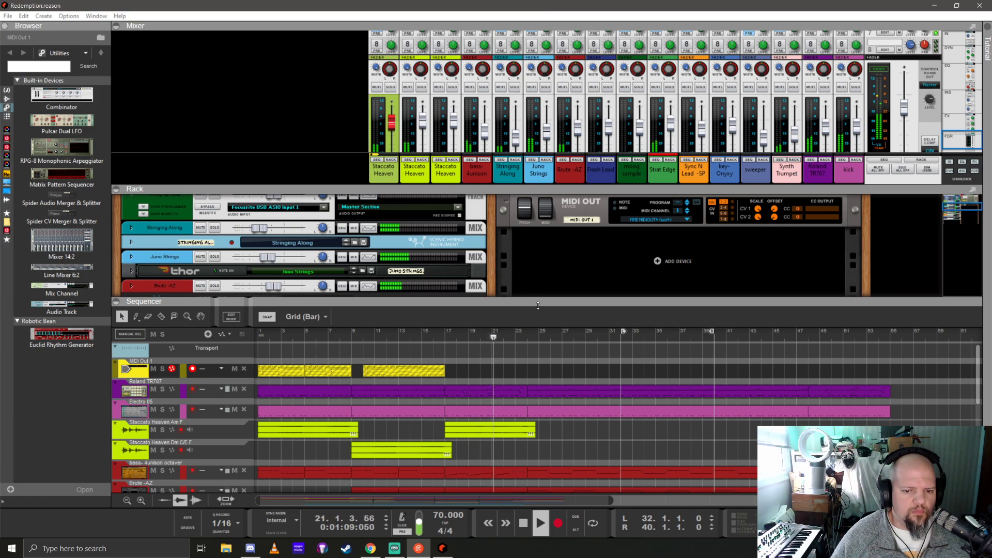
drag(538, 305, 547, 179)
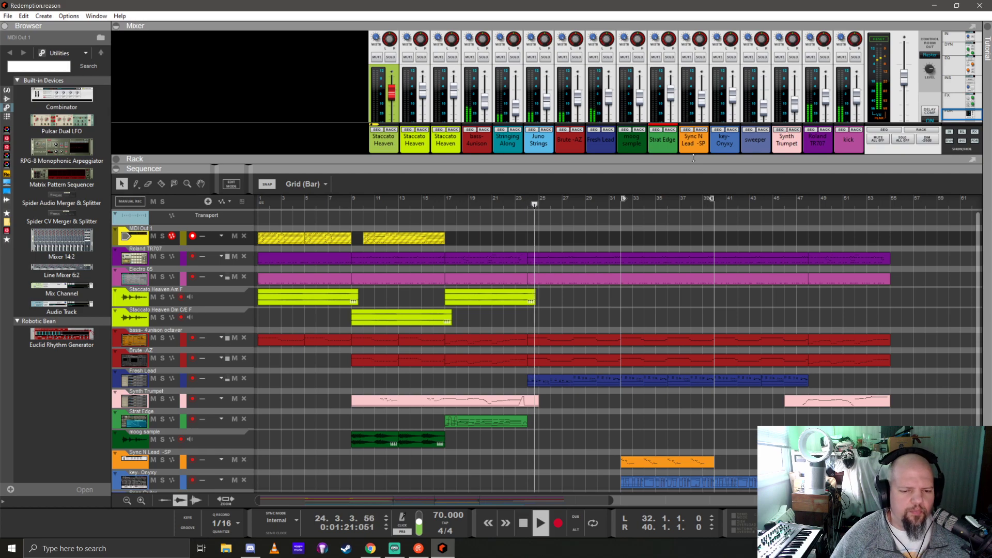
Give the mixer more height and slightly lower the Juno Strings and Stringing Along channel faders during playback
scroll(579, 401, down, 3)
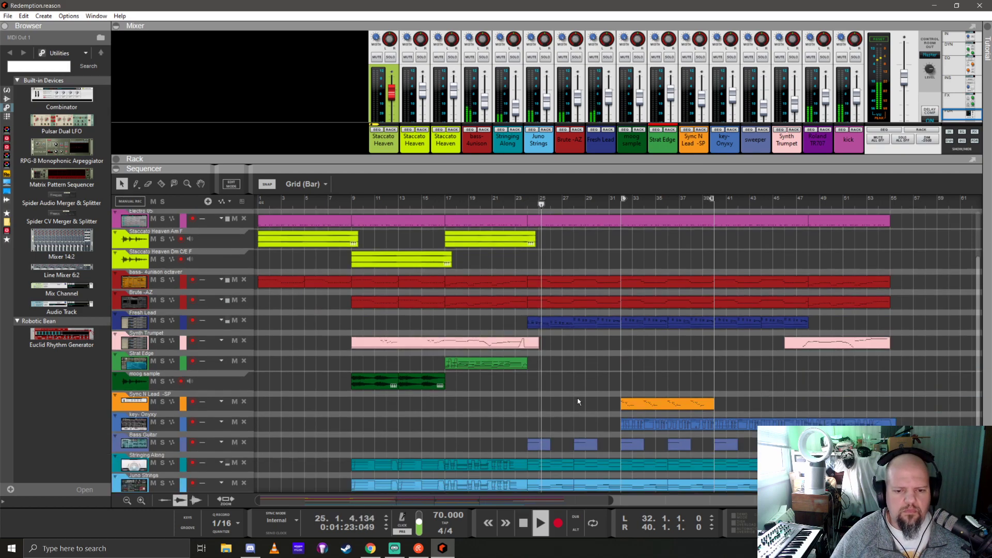
drag(560, 159, 560, 203)
scroll(555, 134, down, 2)
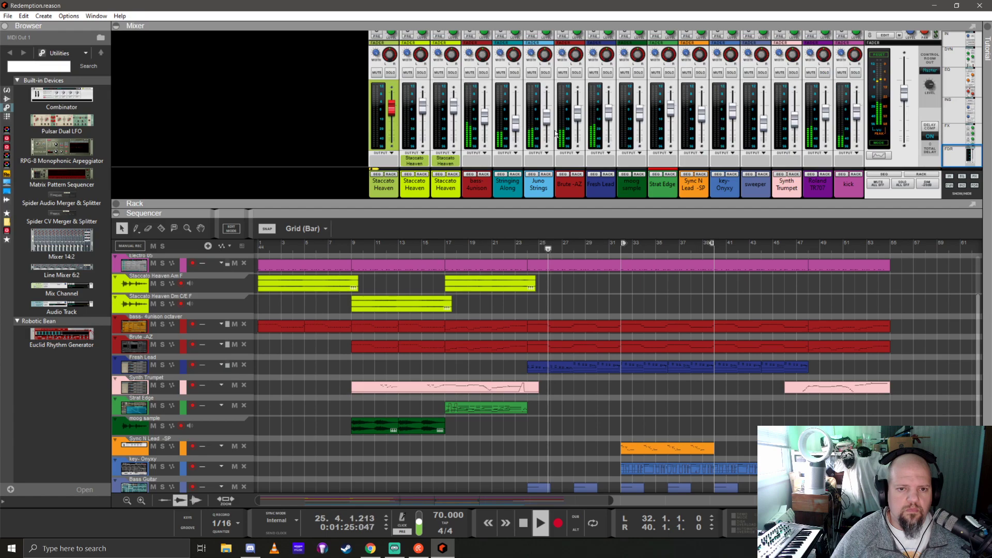
drag(547, 119, 516, 133)
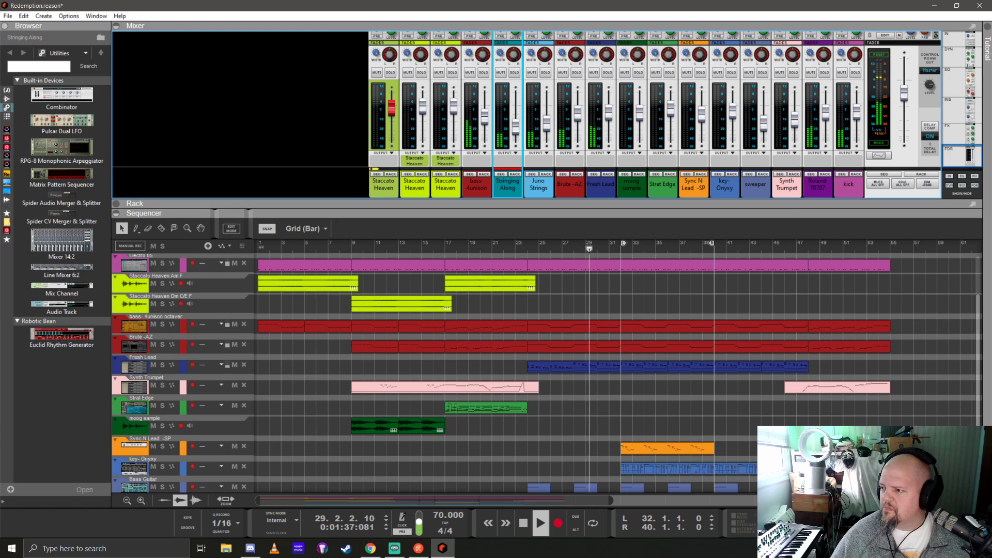
Shrink the mixer so the full track list shows, and move the Steam friends window off the screen
key(alt+Tab)
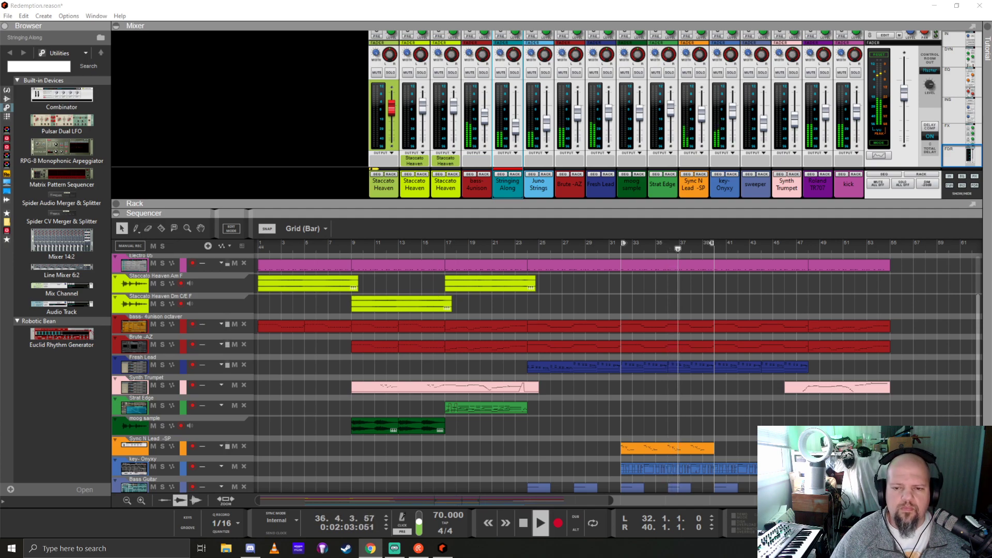
drag(656, 213, 644, 126)
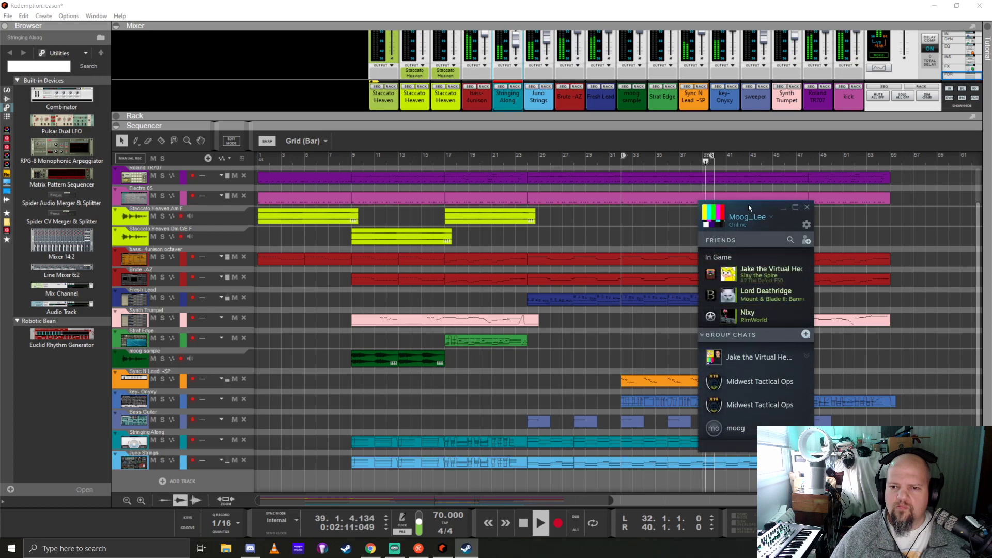
drag(749, 205, 991, 222)
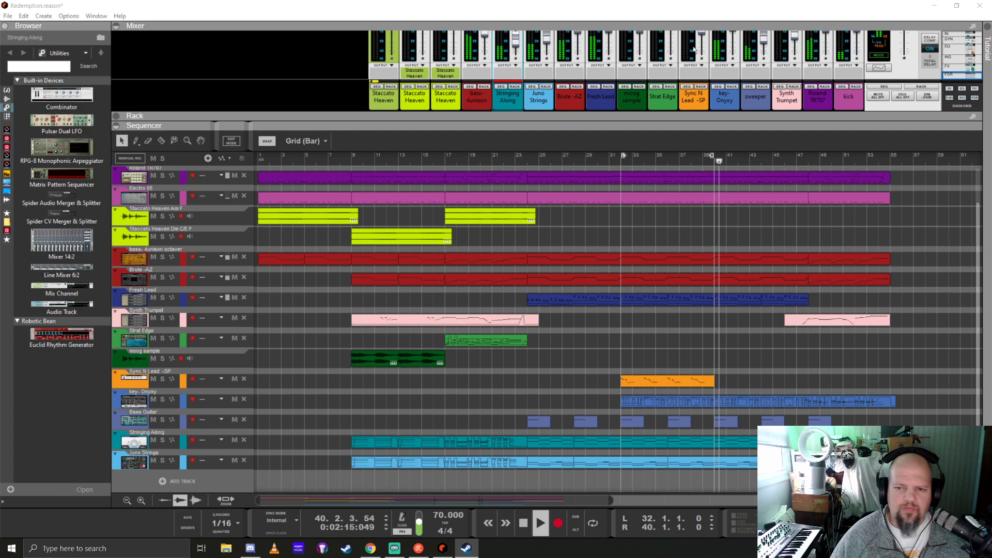
Listen to the song from bar 45 and stop playback near bar 51
click(518, 4)
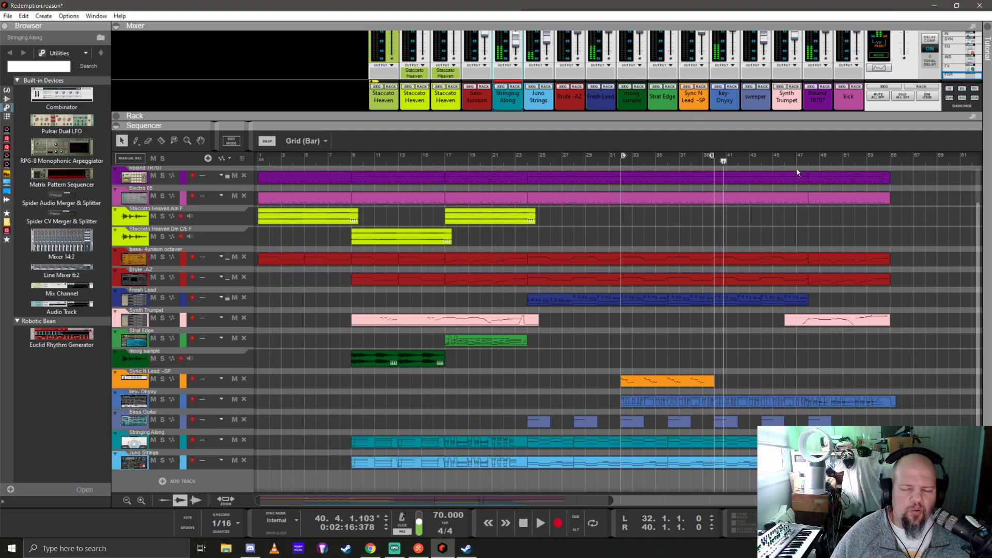
click(776, 162)
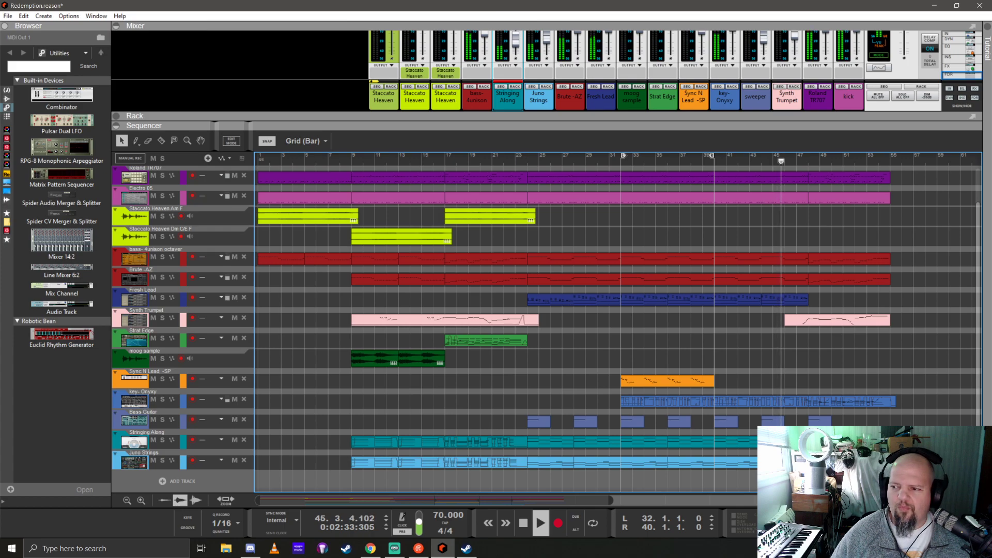
key(alt+Tab)
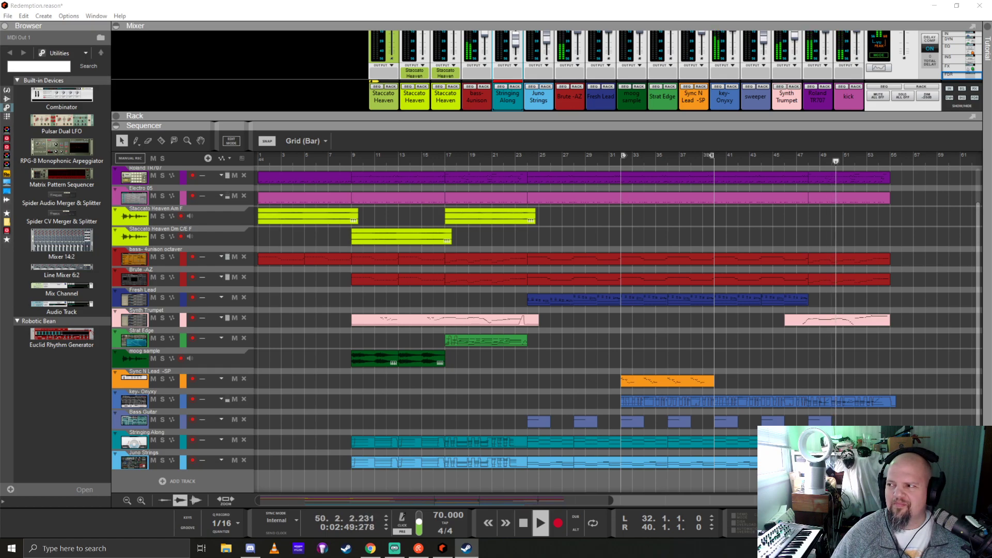
click(765, 7)
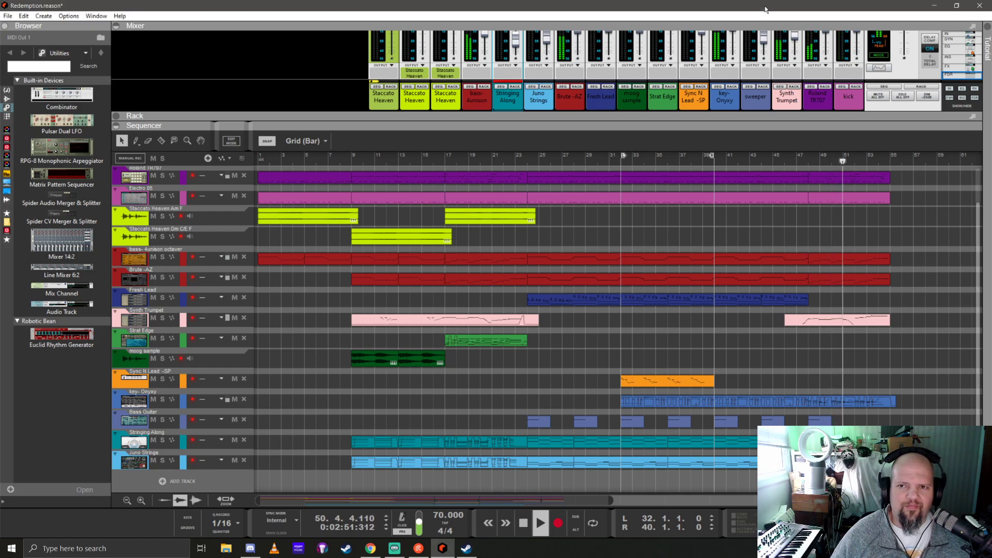
key(space)
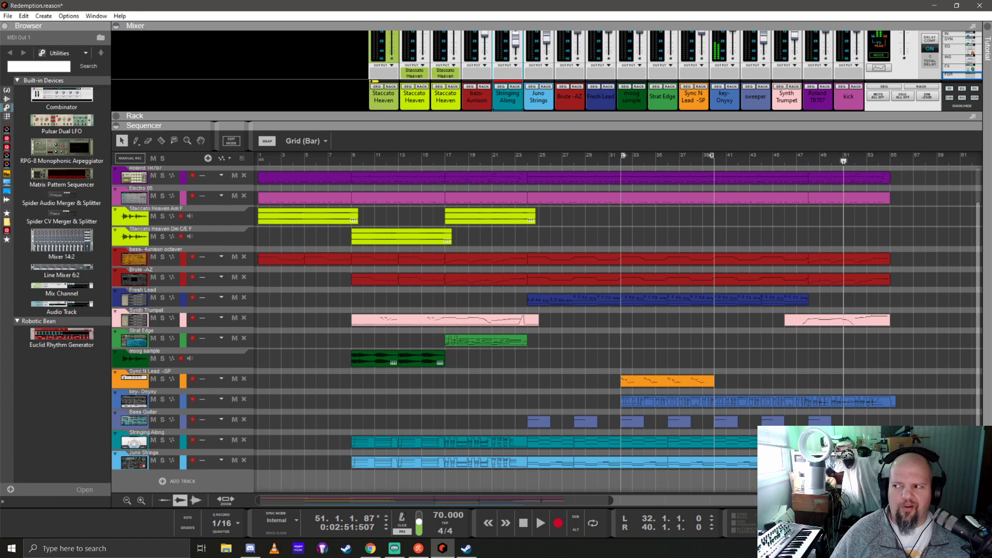
key(alt+Tab)
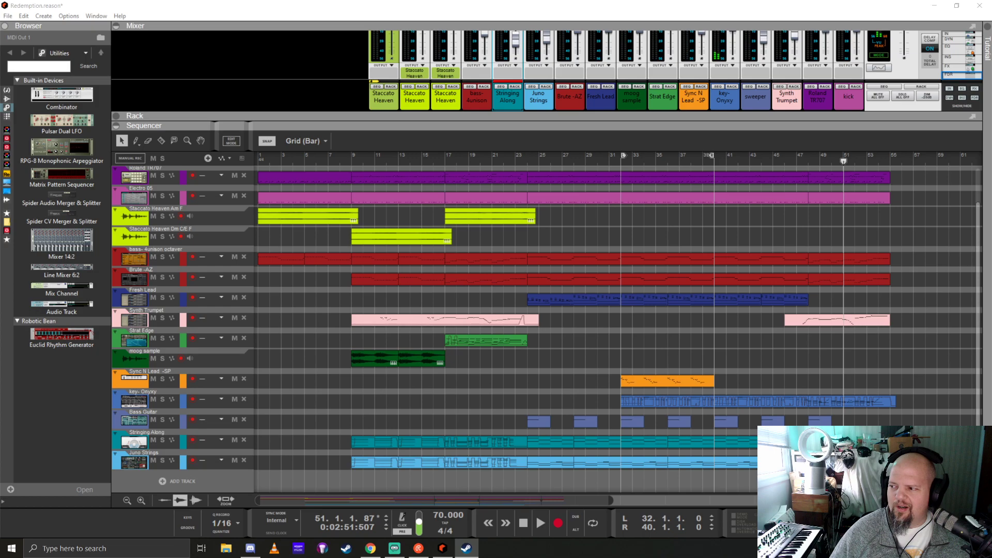
key(alt+Tab)
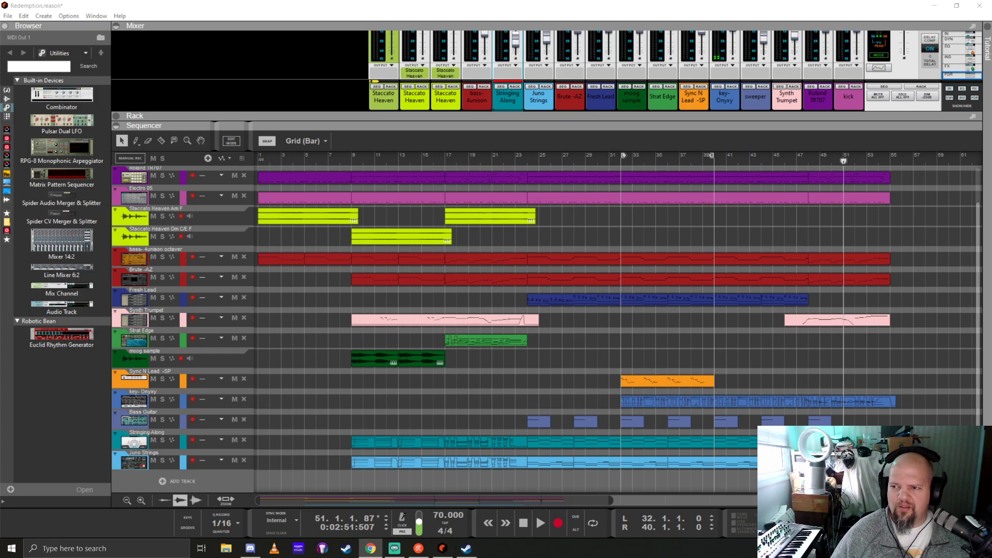
click(550, 5)
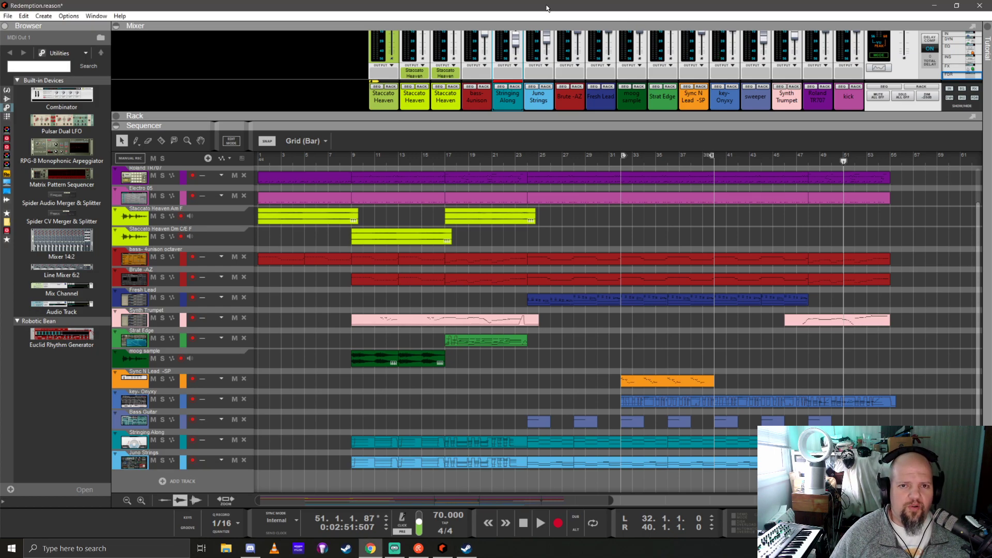
Enlarge the mixer and audition the Sync N Lead -SP channel soloed from bar 32, ending with playback stopped and solo off
click(620, 162)
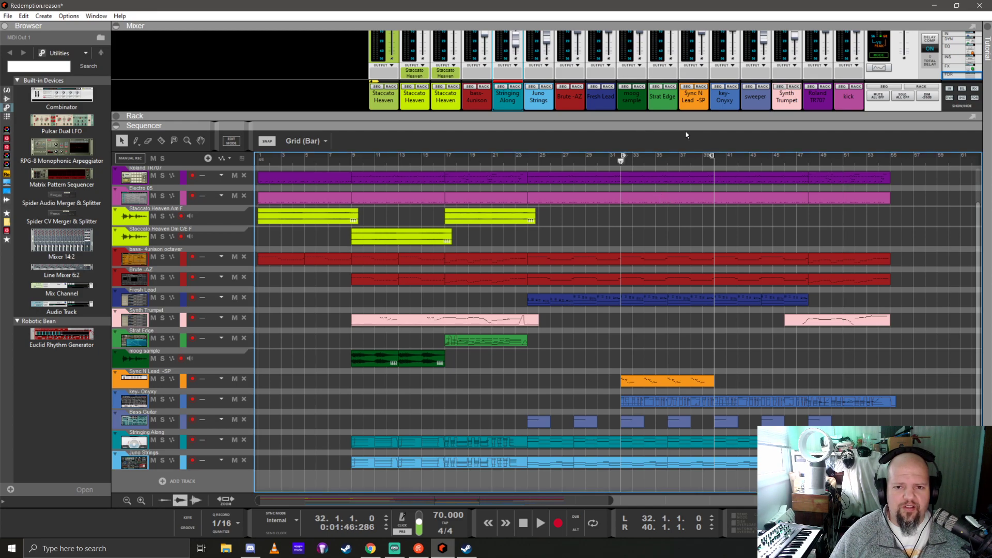
drag(690, 116, 692, 177)
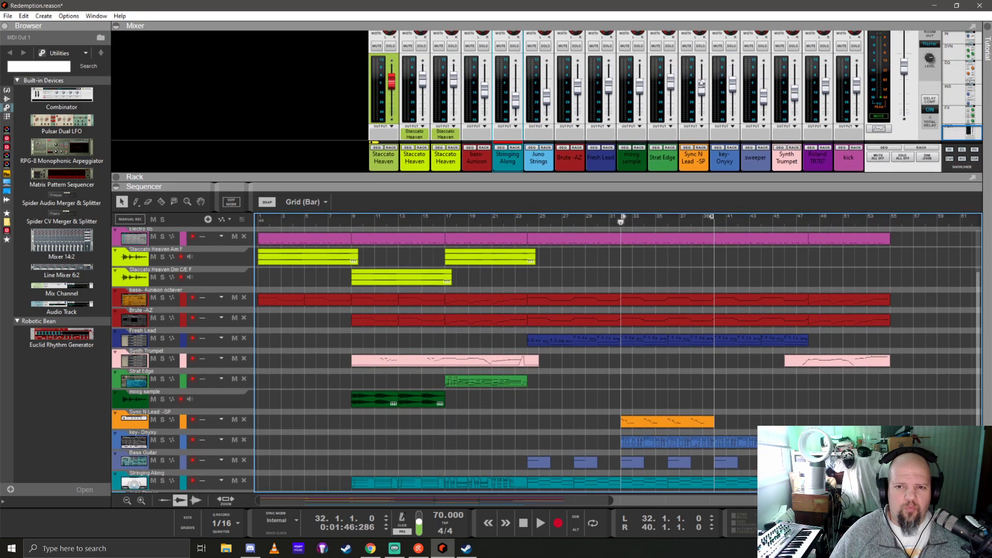
scroll(701, 82, up, 2)
click(701, 75)
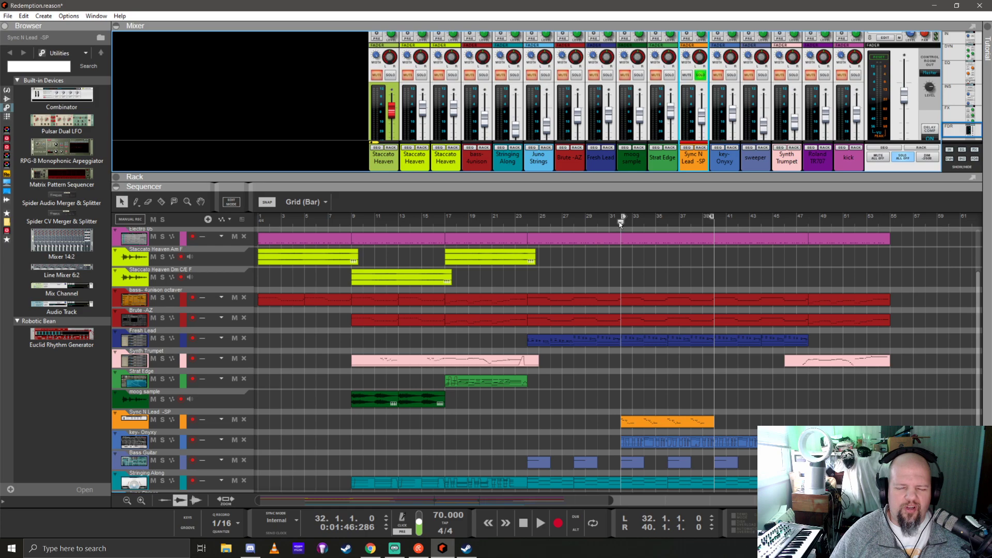
key(space)
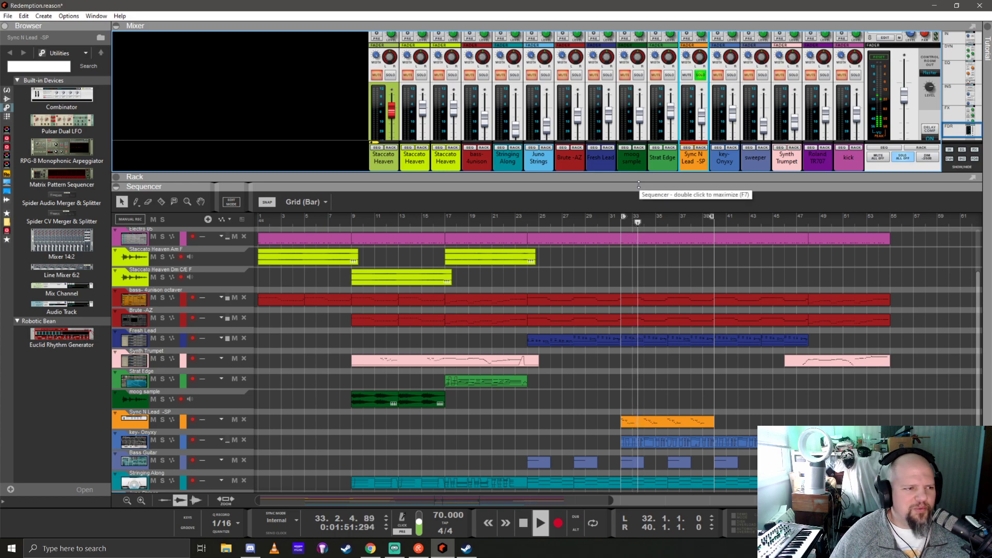
key(space)
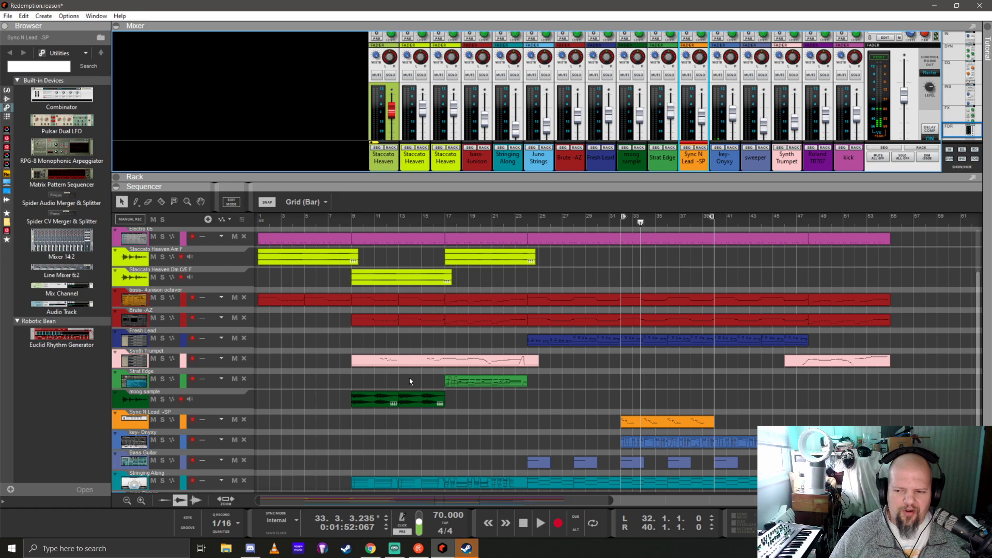
While playing from bar 15, slightly raise the Synth Trumpet channel fader, and save the song
click(423, 221)
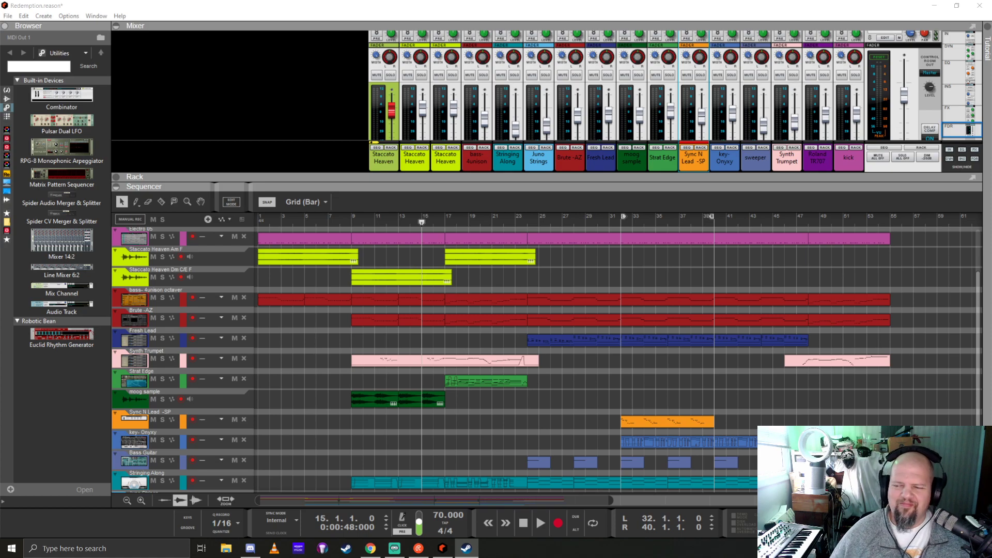
click(522, 6)
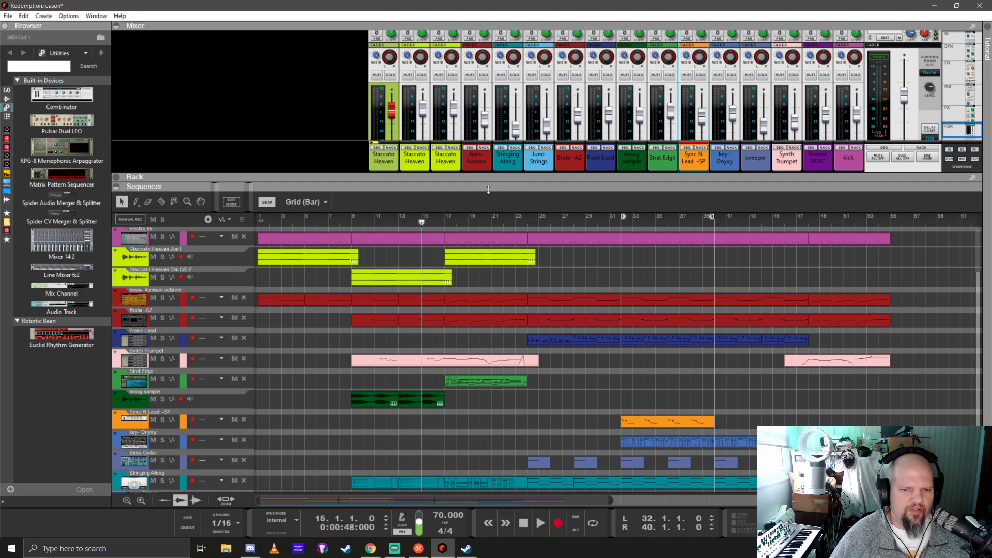
key(space)
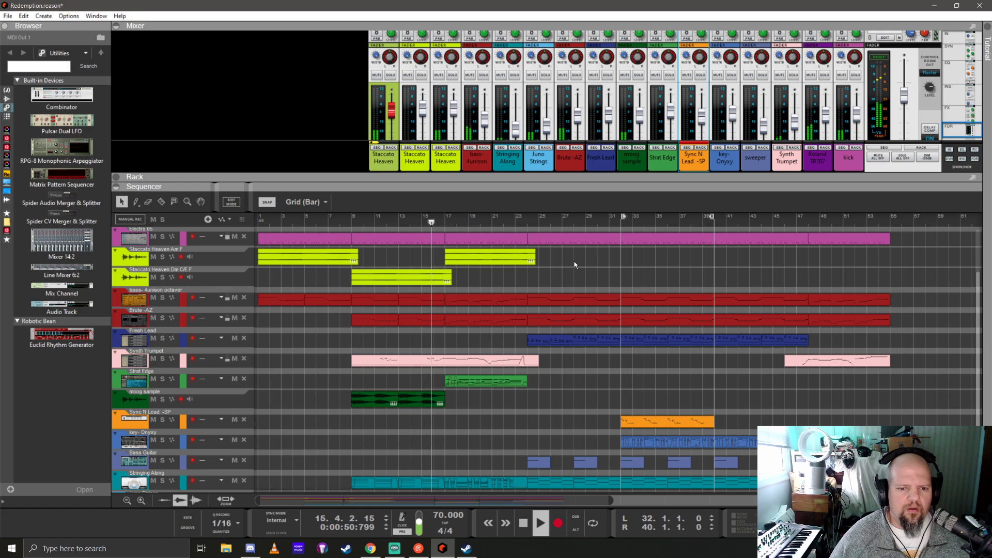
click(797, 132)
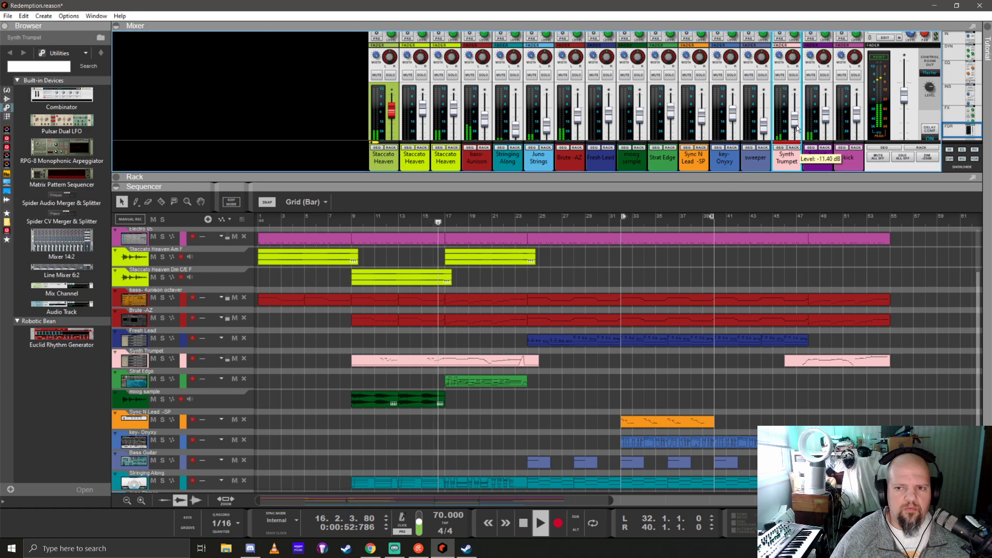
drag(796, 131, 797, 128)
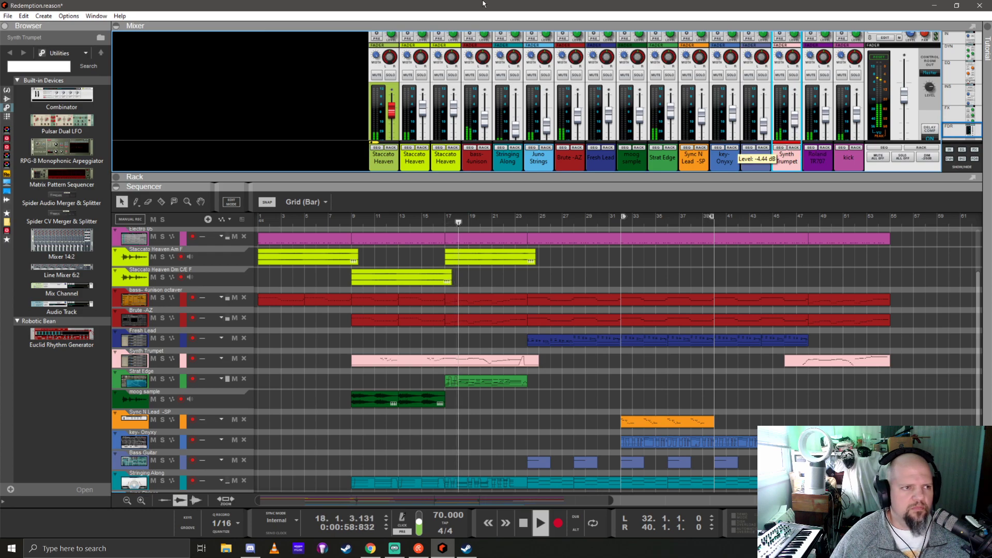
key(ctrl+s)
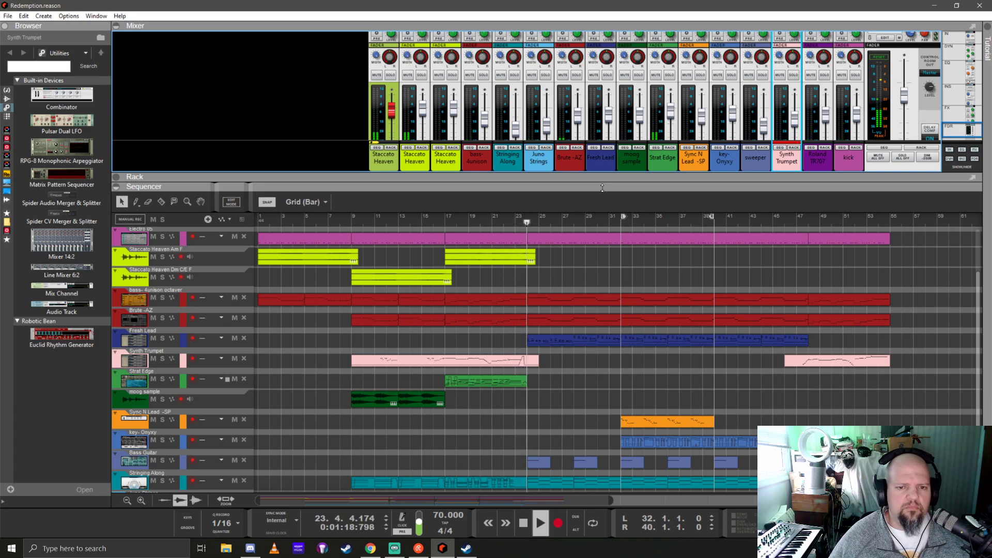
Stop playback, enlarge the rack area and unfold the Strat Edge NN-XT device
key(space)
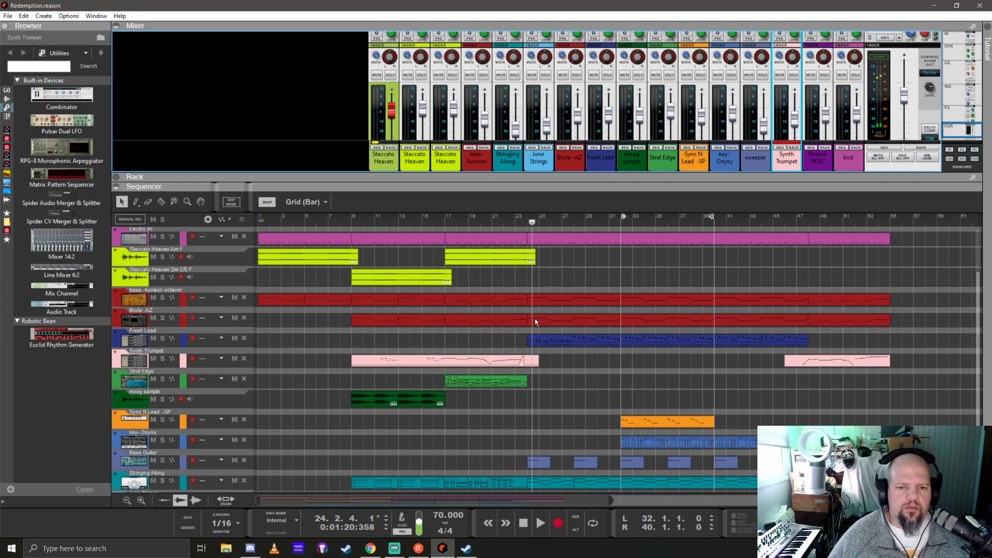
click(474, 381)
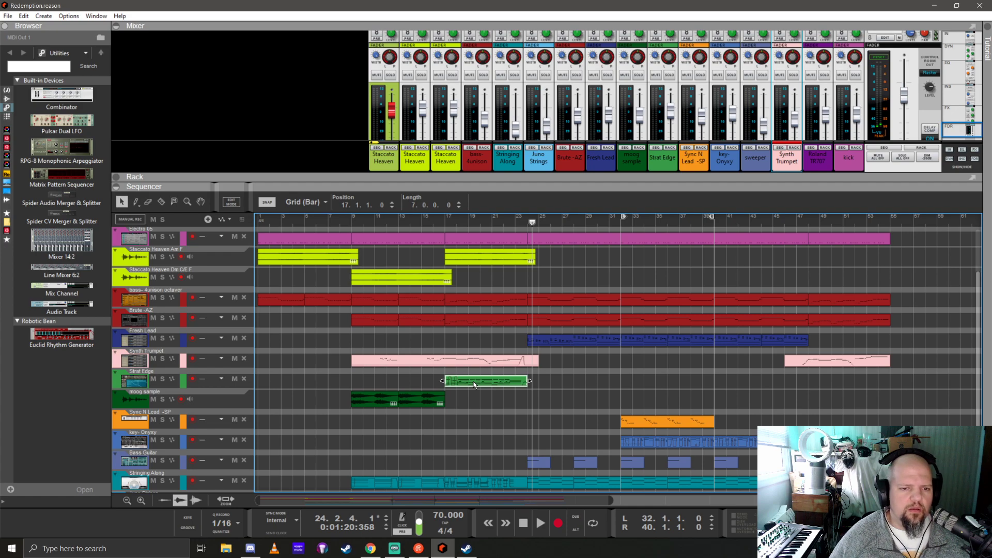
drag(585, 187, 550, 359)
scroll(220, 296, up, 2)
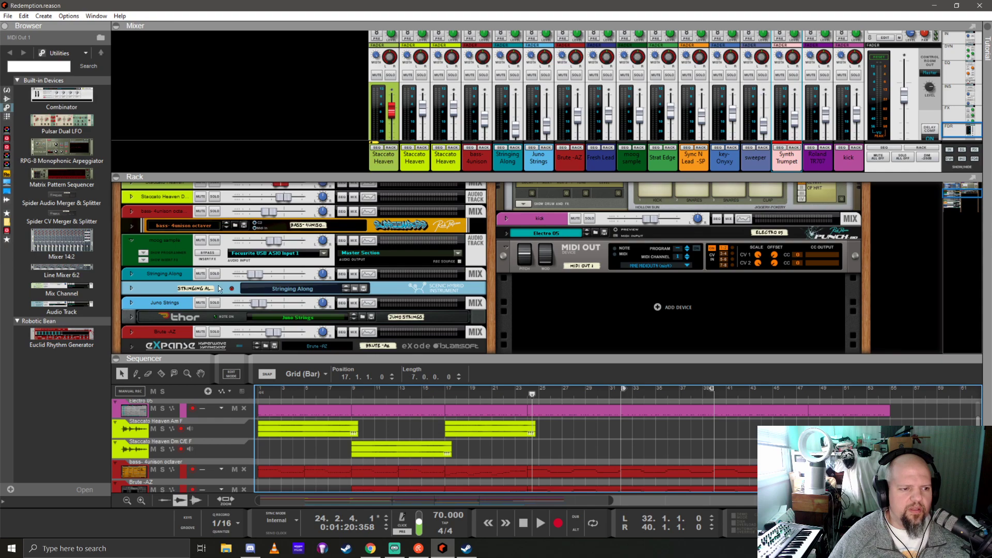
scroll(217, 284, down, 4)
scroll(219, 278, down, 2)
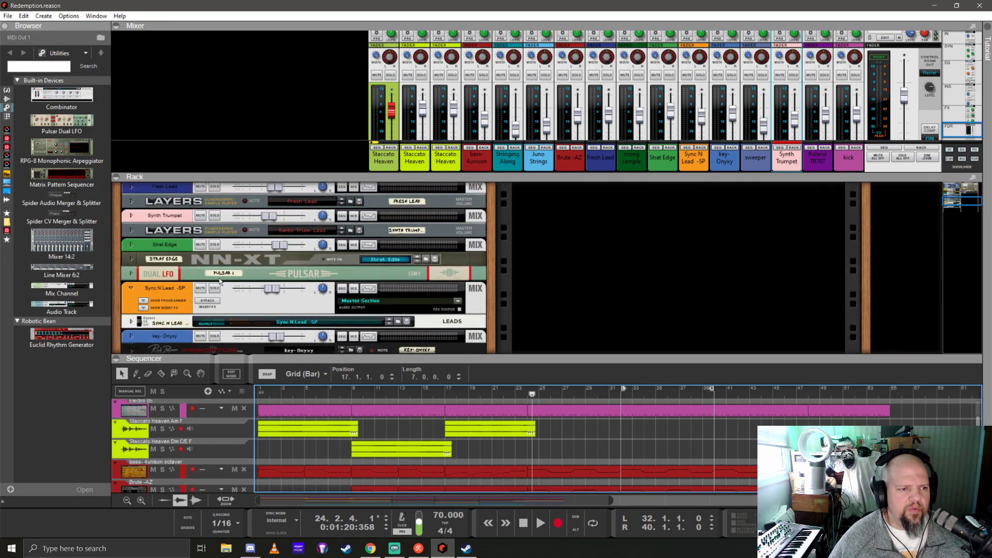
click(131, 259)
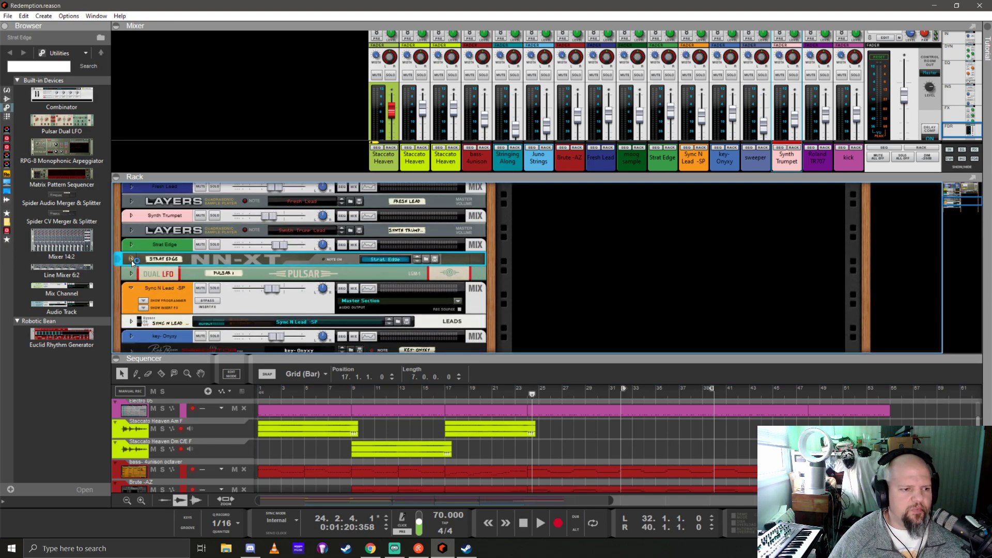
click(131, 259)
Select the Strat Edge track, solo the moog sample track and start playback from bar 9
scroll(299, 429, down, 4)
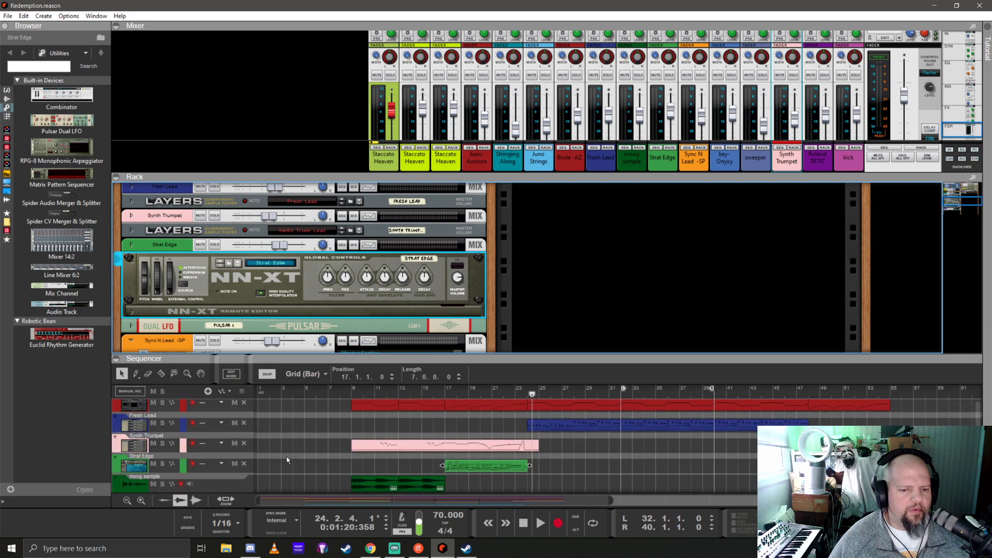
click(131, 467)
scroll(196, 458, down, 1)
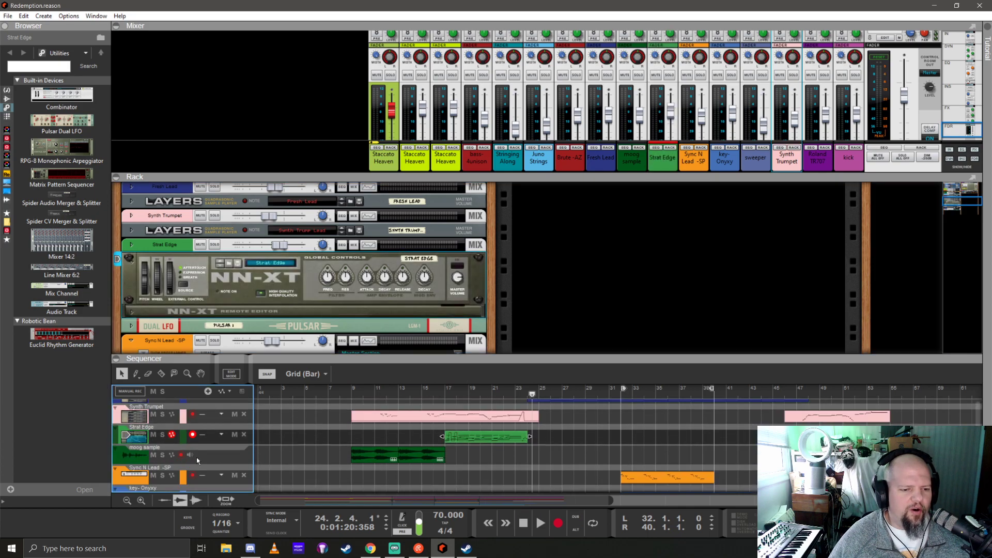
click(353, 391)
click(164, 438)
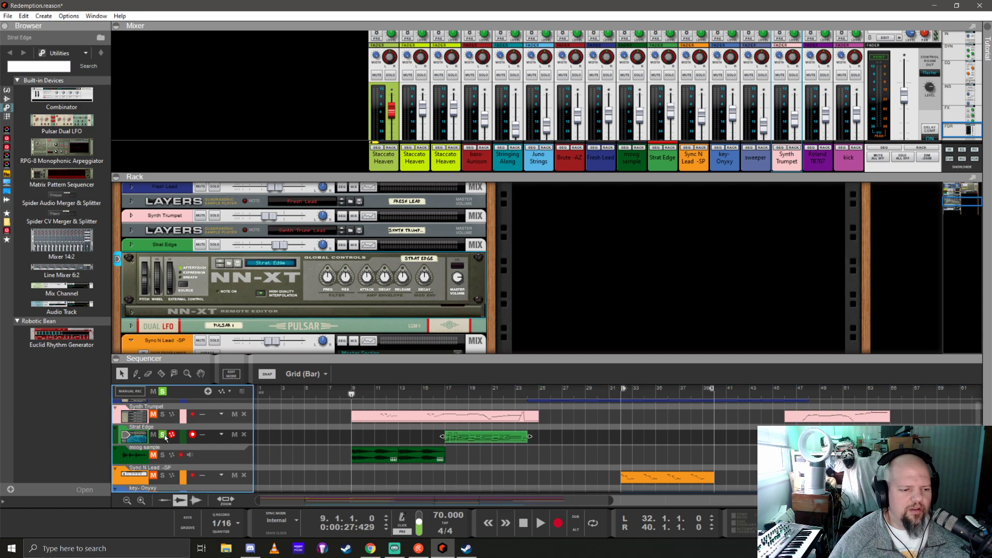
click(163, 455)
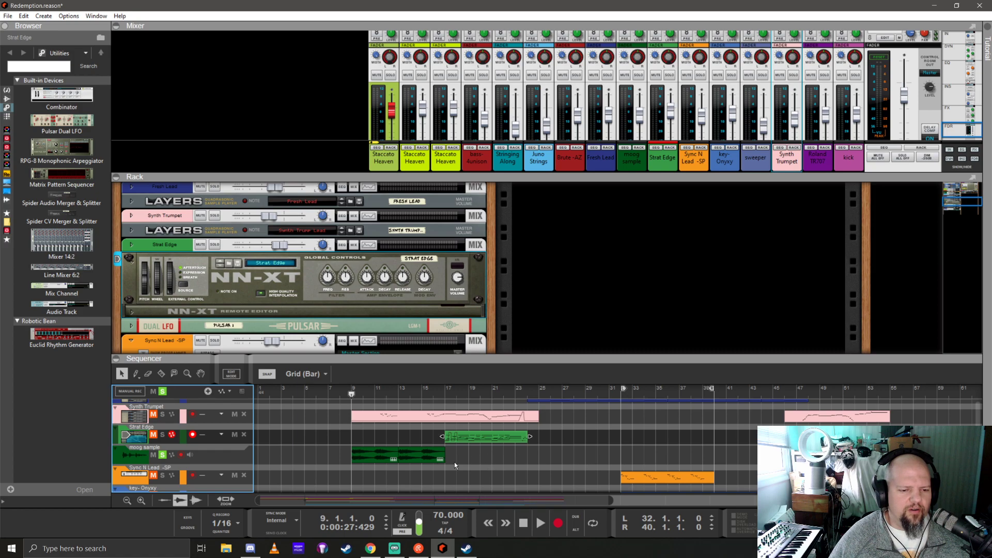
key(space)
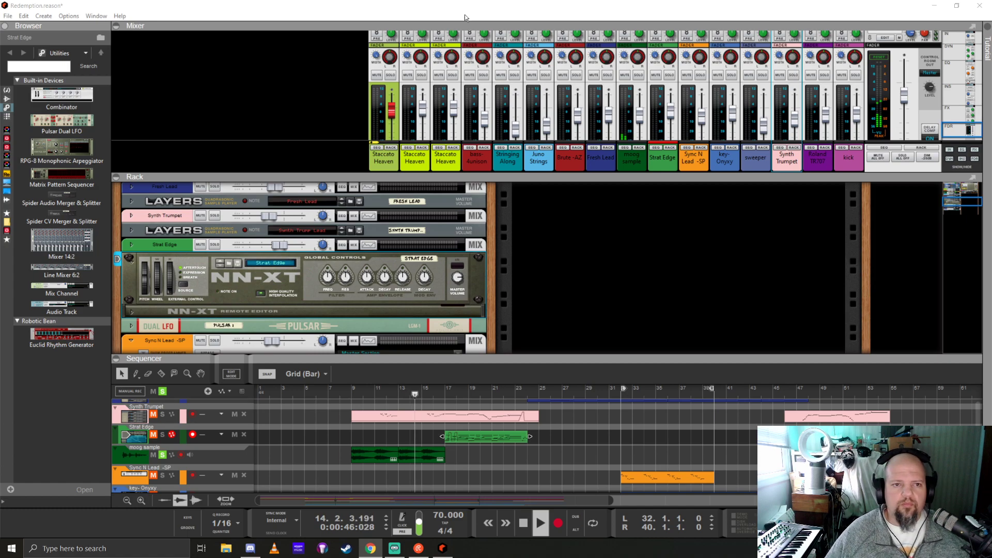
Enlarge the sequencer area and solo the Strat Edge track while the song plays
click(485, 10)
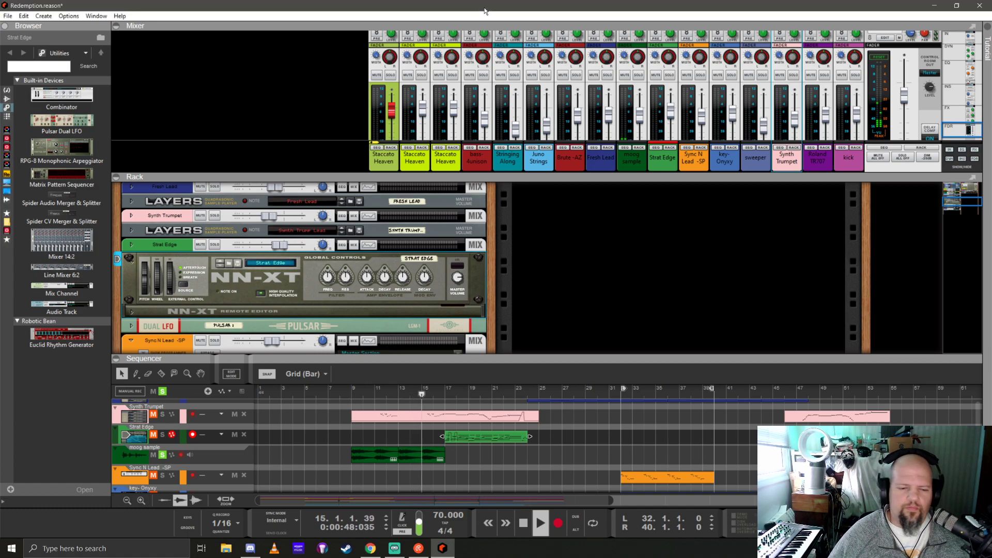
drag(574, 360, 574, 236)
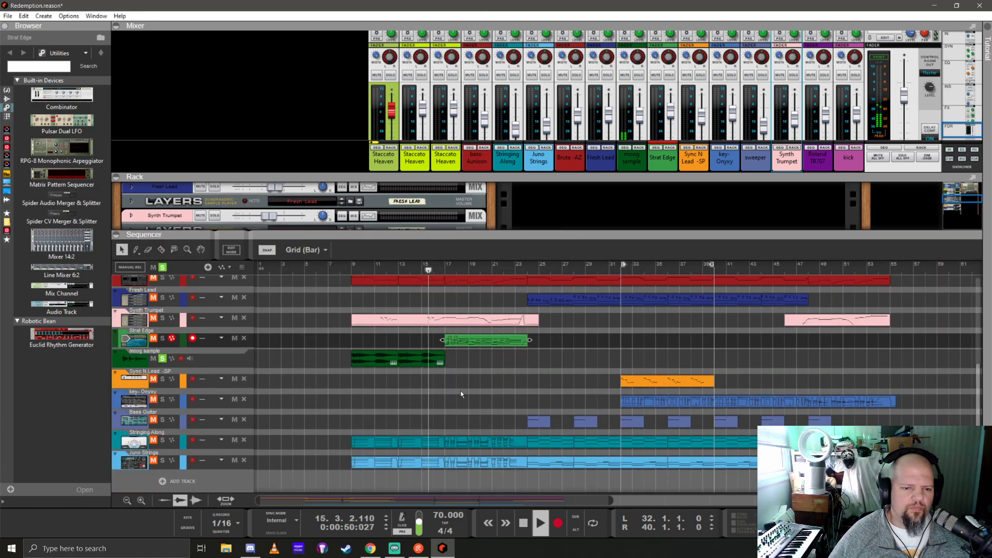
click(163, 338)
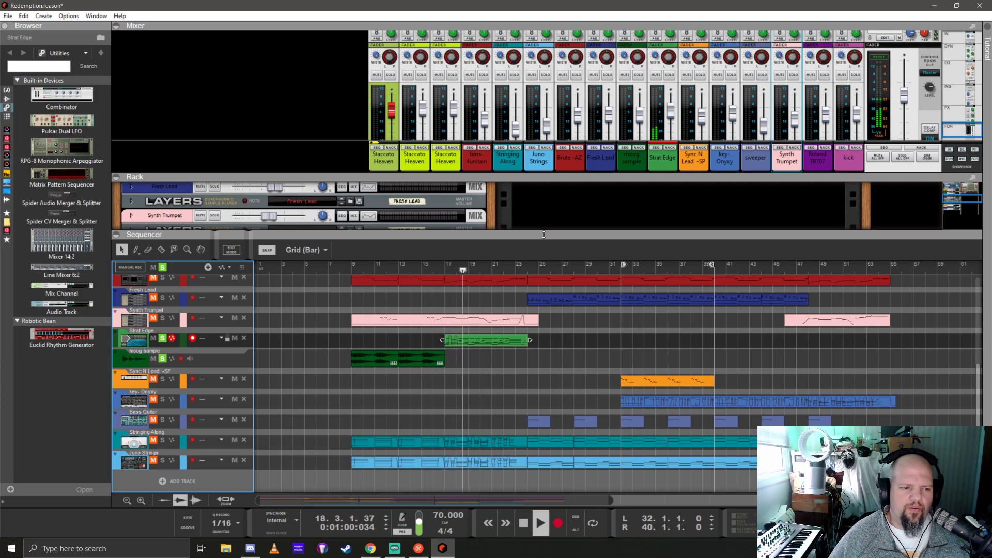
Enlarge the rack, inspect the Strat Edge mix channel's insert effects and NN-XT device, and stop playback near bar 21
drag(540, 234, 540, 321)
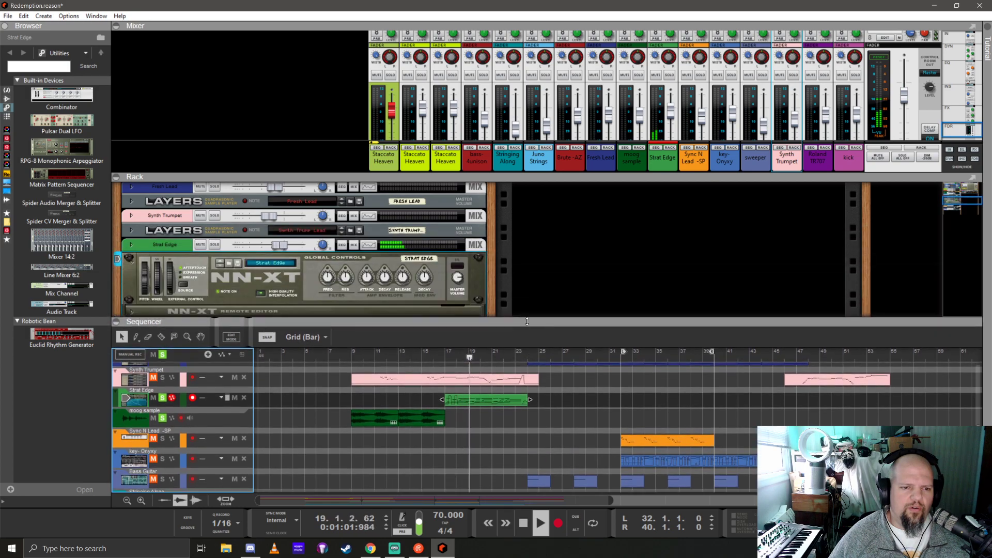
scroll(222, 263, down, 1)
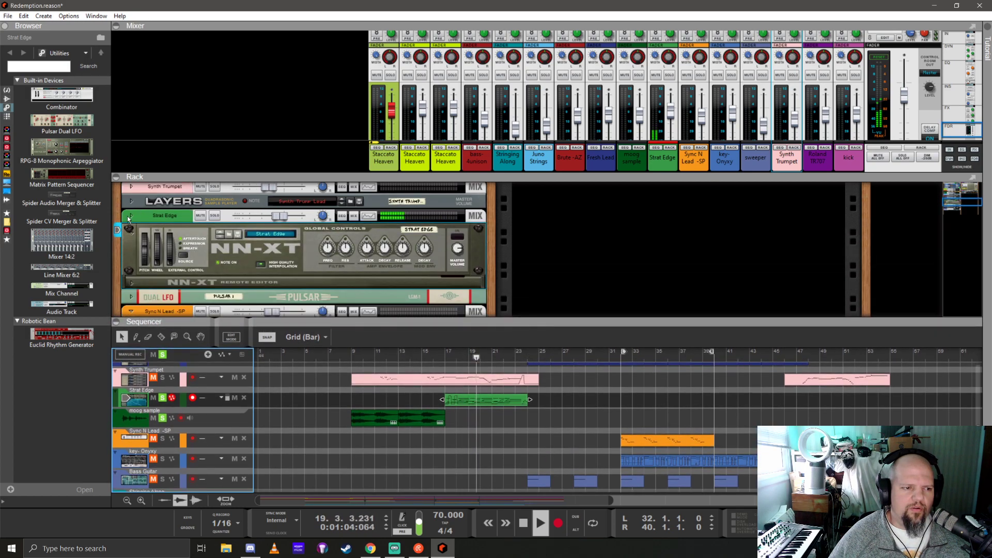
click(131, 215)
click(147, 235)
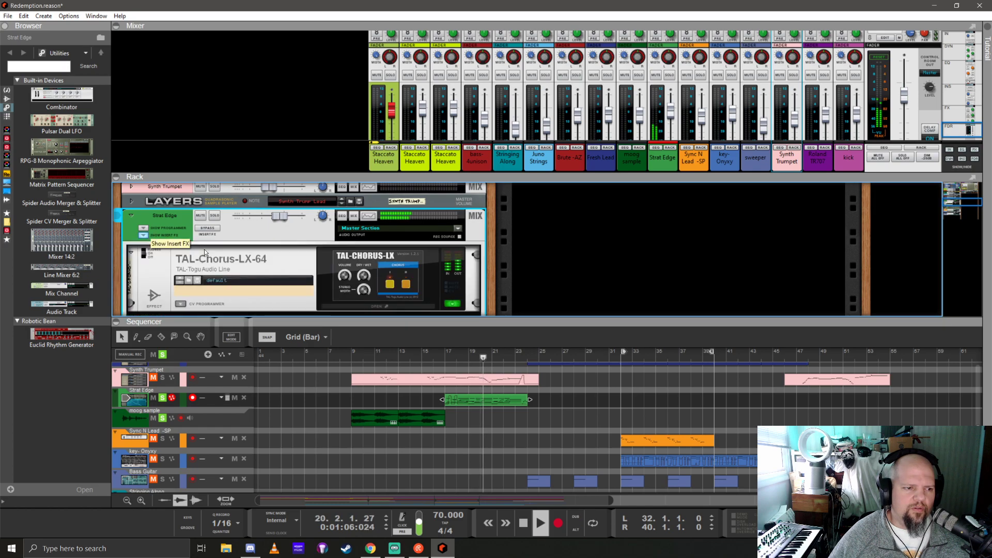
scroll(234, 273, down, 1)
scroll(234, 273, up, 1)
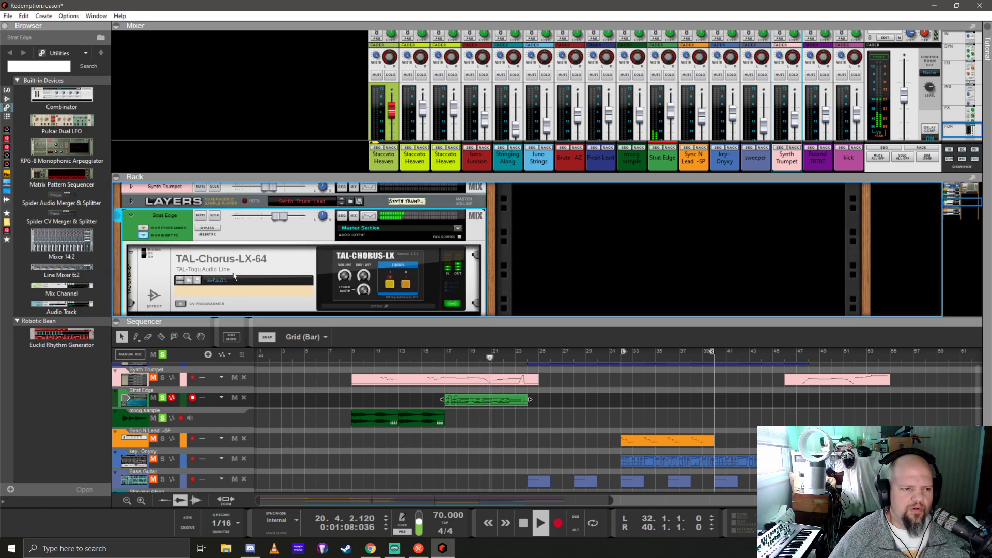
scroll(233, 273, down, 1)
key(space)
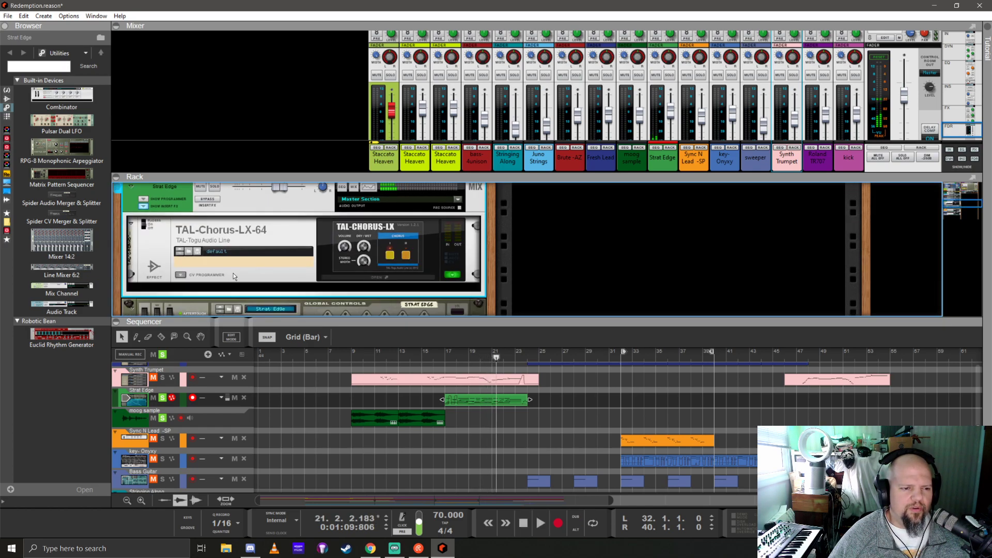
scroll(219, 272, down, 2)
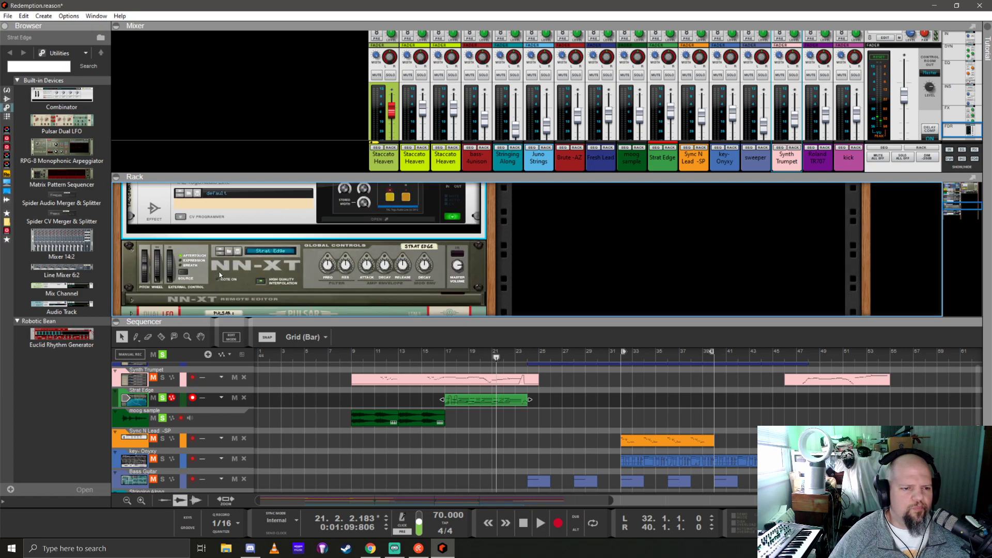
scroll(219, 272, down, 4)
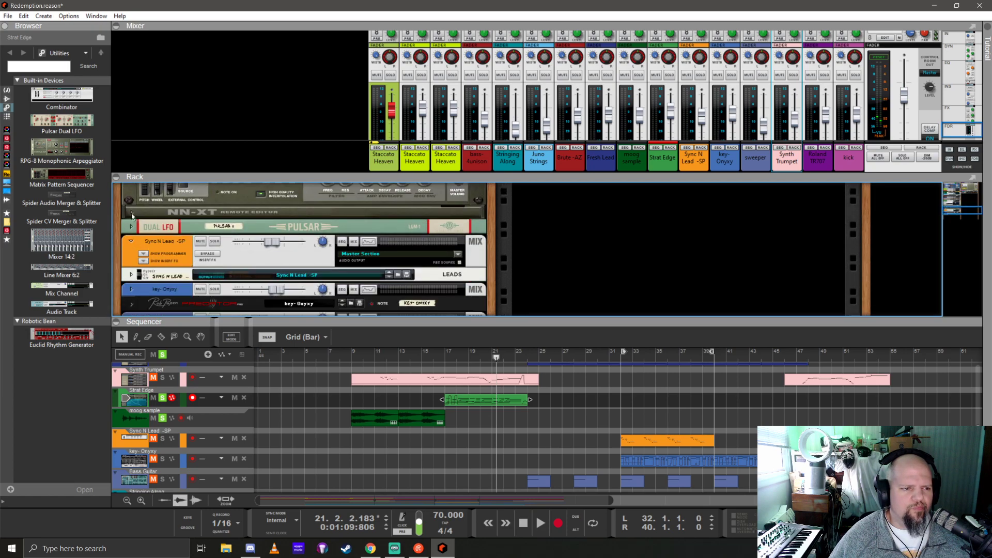
scroll(217, 251, up, 6)
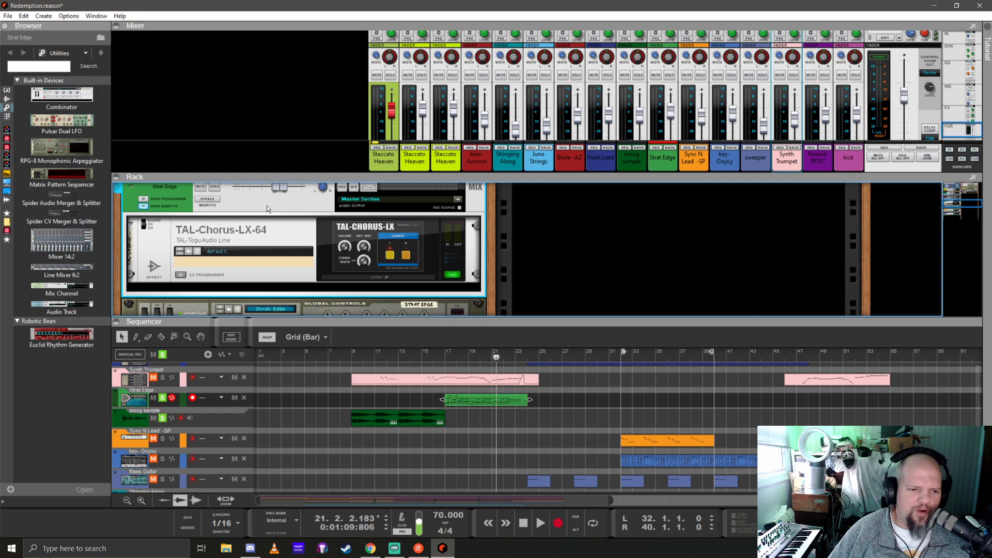
Add a Sweeper Modulation Effect after TAL-Chorus-LX in the Strat Edge channel's insert effects
click(8, 99)
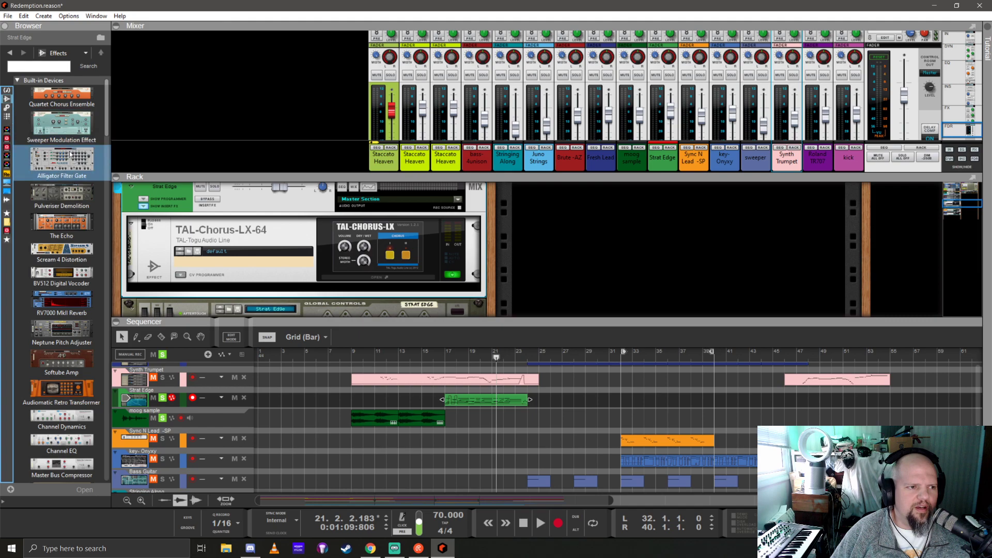
click(54, 123)
drag(80, 156, 266, 263)
Copy the patch of the Sweeper in the moog sample channel's insert effects, and hide that channel's inserts again
scroll(266, 262, up, 5)
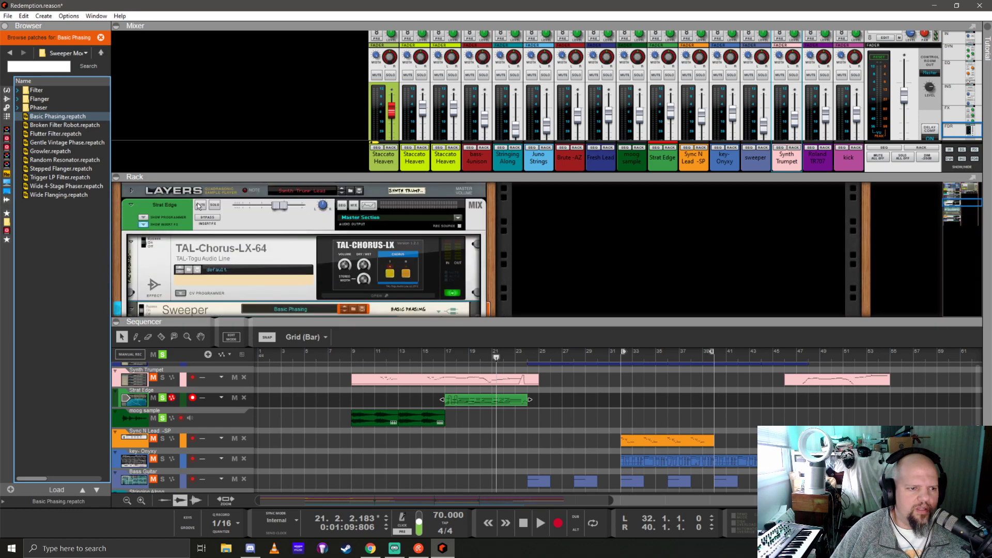
scroll(202, 233, up, 3)
scroll(163, 280, up, 3)
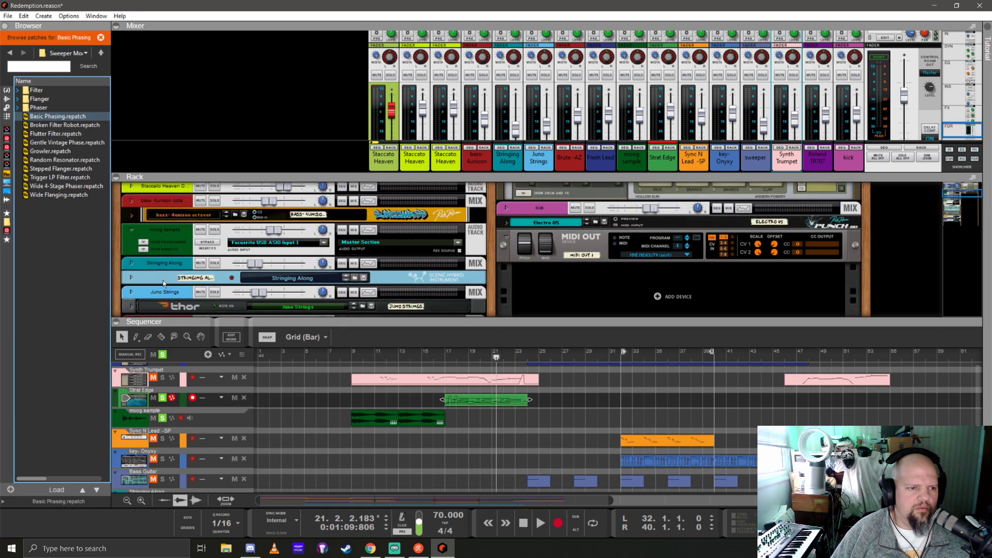
click(146, 251)
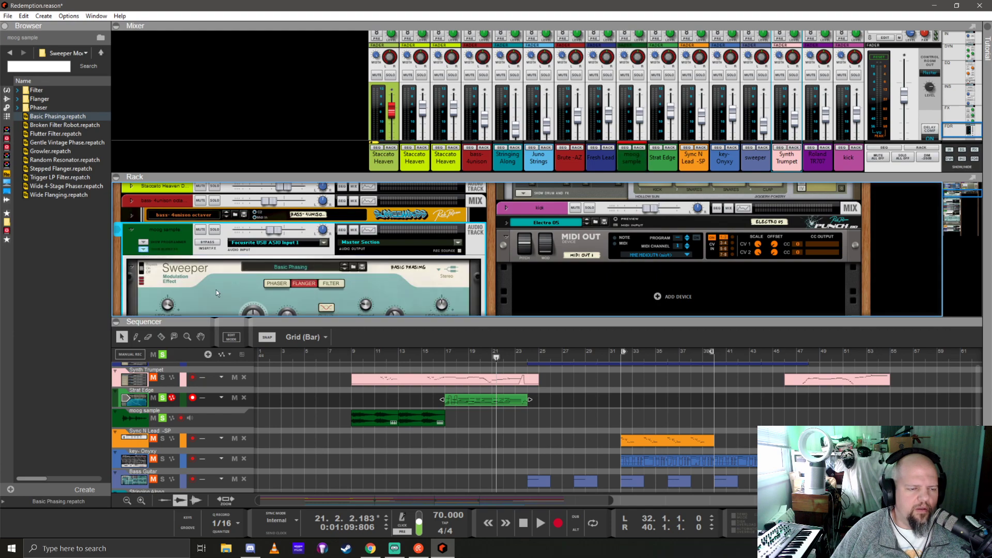
right_click(216, 284)
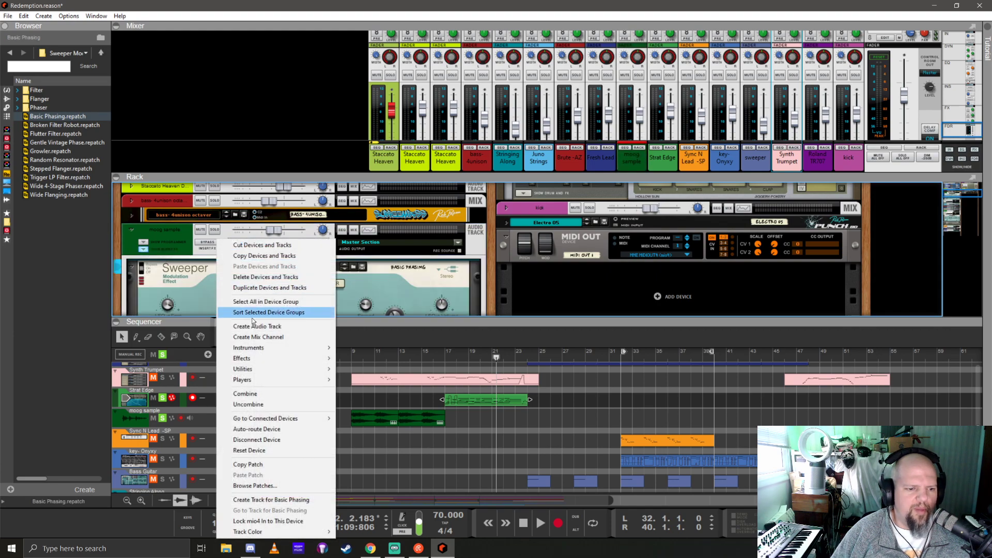
click(258, 465)
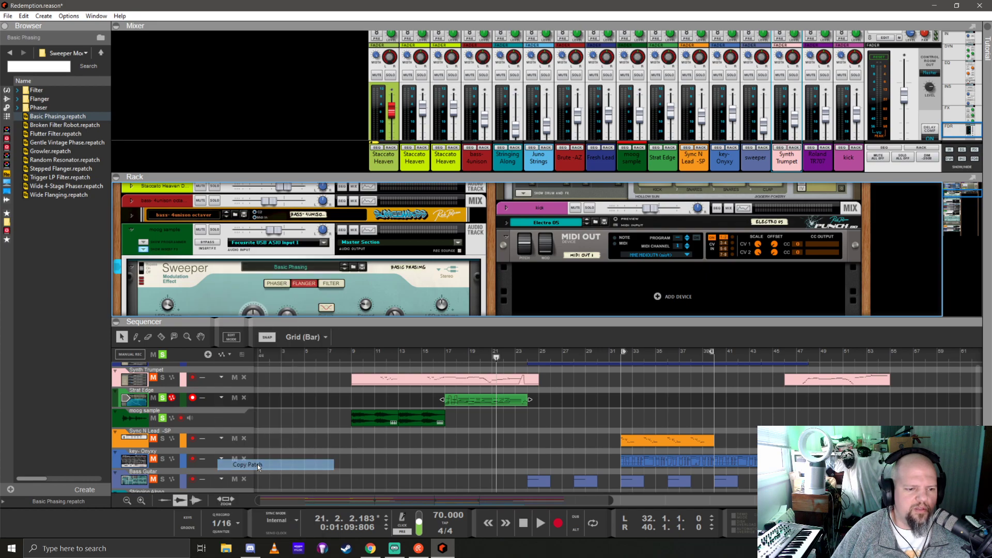
click(145, 242)
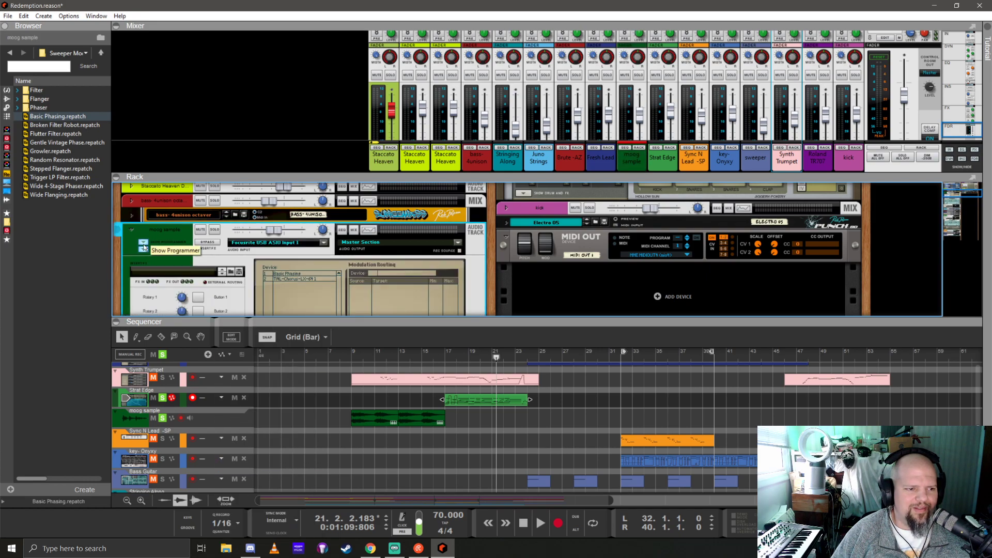
click(144, 242)
click(144, 249)
Paste the copied patch into the Sweeper in the Strat Edge channel's insert effects
scroll(243, 285, down, 6)
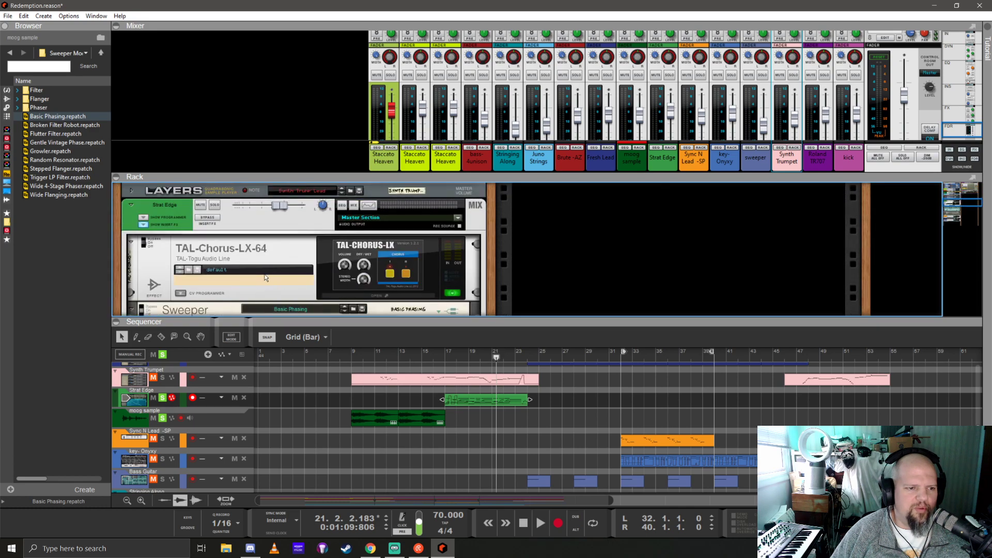
scroll(251, 300, down, 2)
right_click(209, 271)
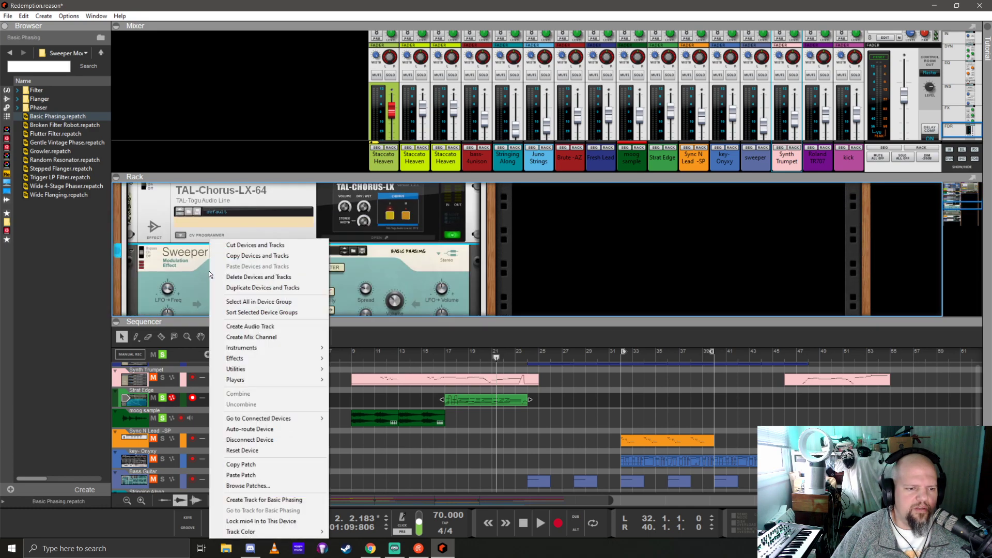
click(243, 475)
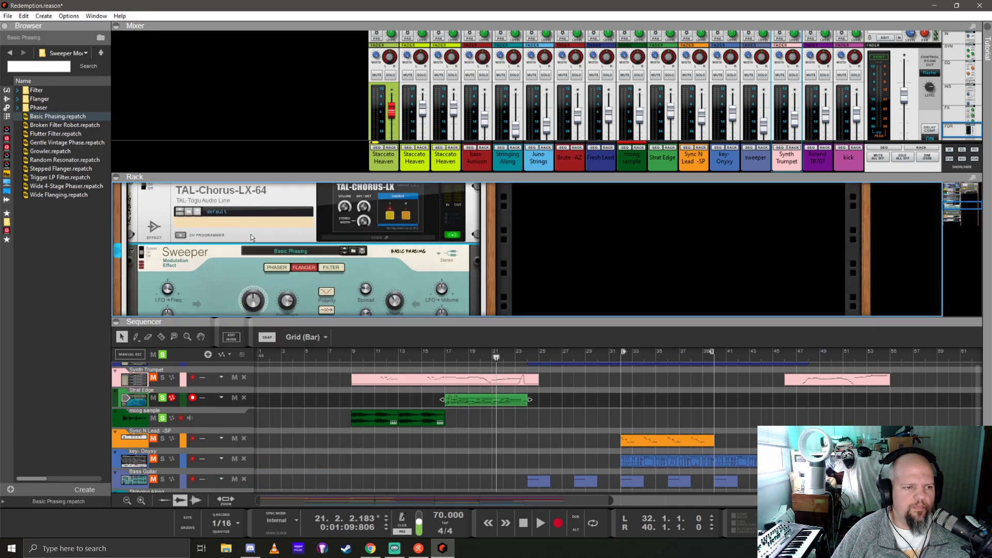
Audition the Strat Edge part from bar 17 and again from bar 15, stop near bar 20 and clear all track solos
click(444, 355)
key(space)
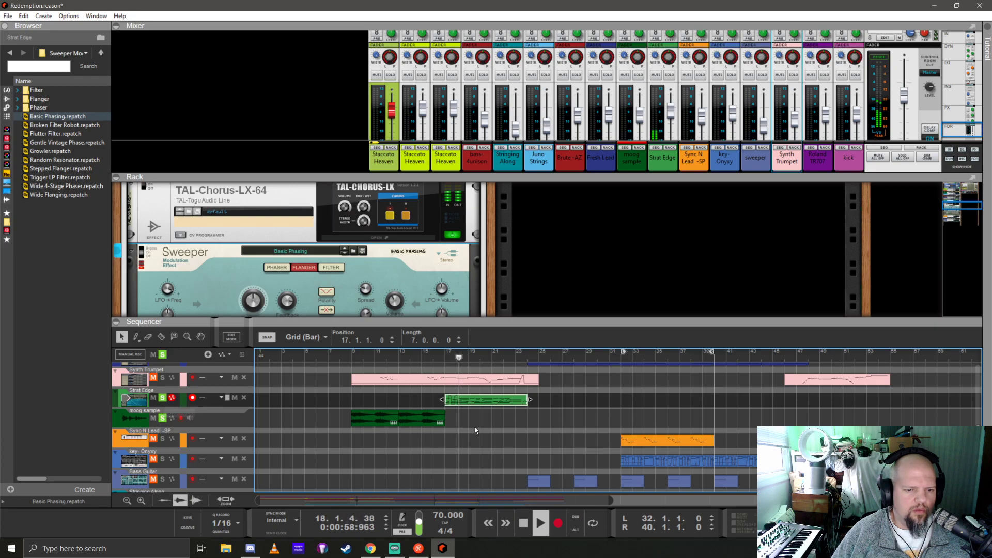
click(421, 355)
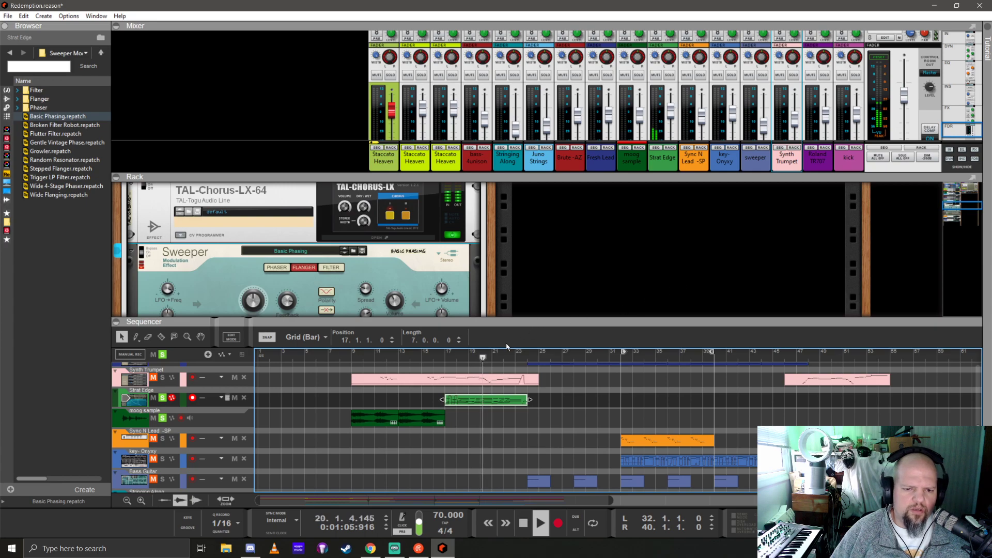
key(space)
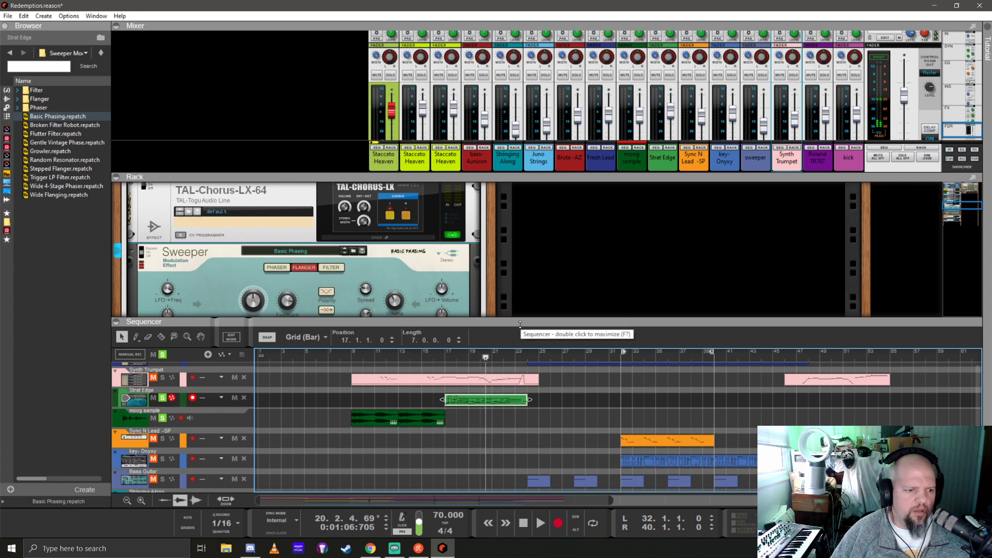
click(162, 354)
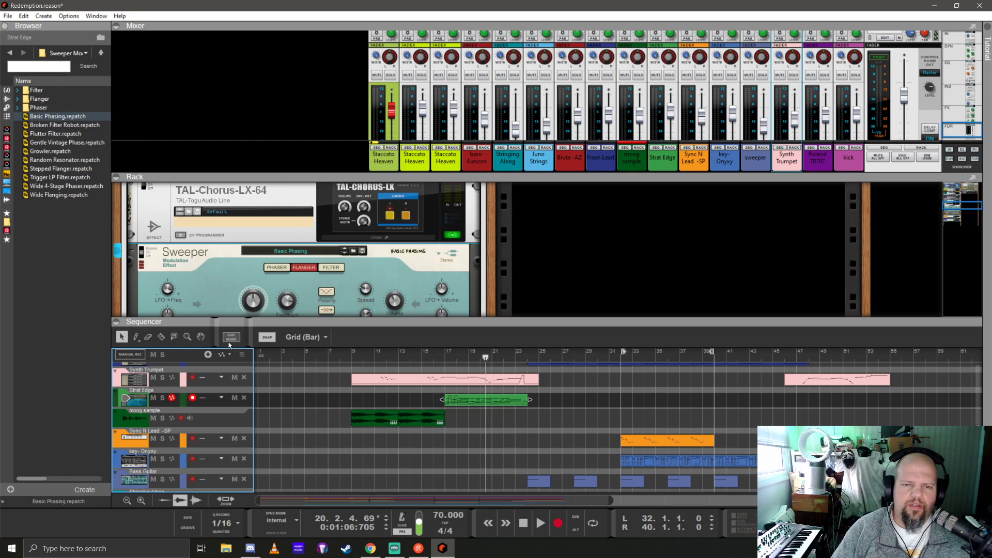
Hide the Strat Edge channel's insert effects, and fold its NN-XT sampler and its mix channel in the rack
scroll(158, 261, up, 2)
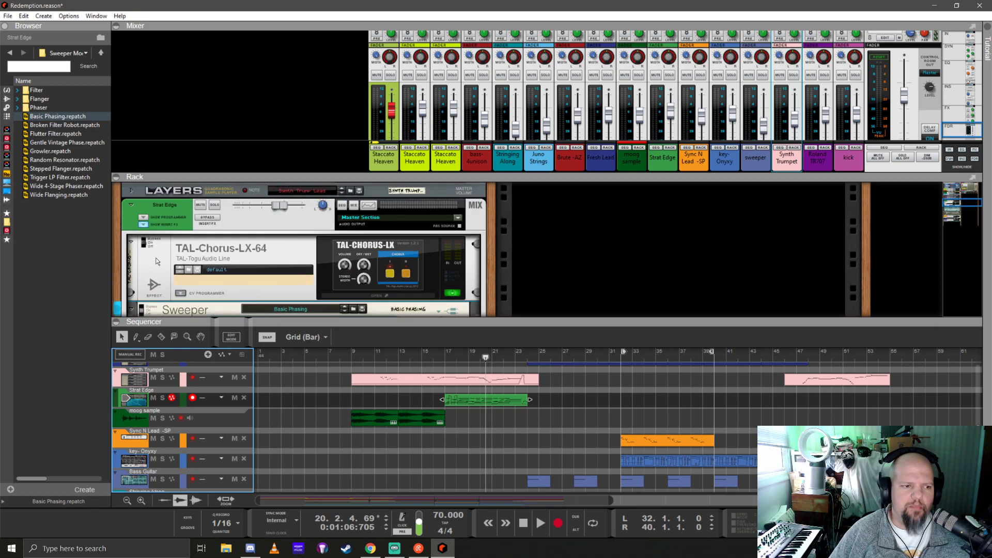
click(142, 225)
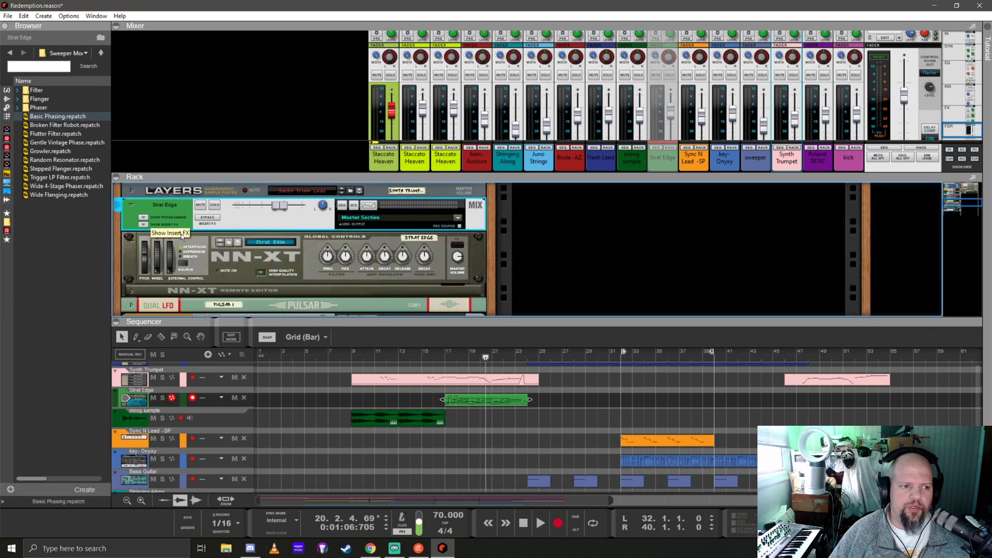
click(131, 239)
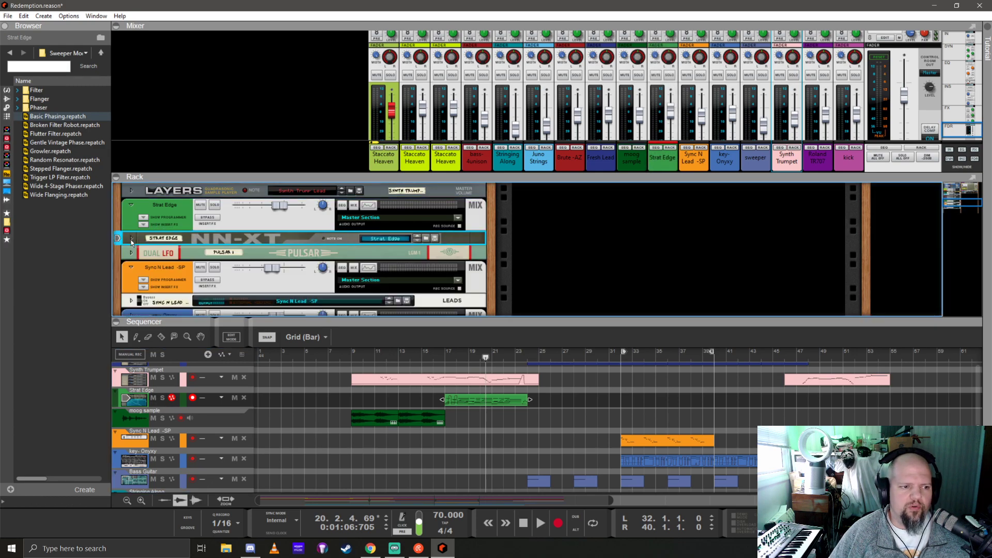
click(131, 205)
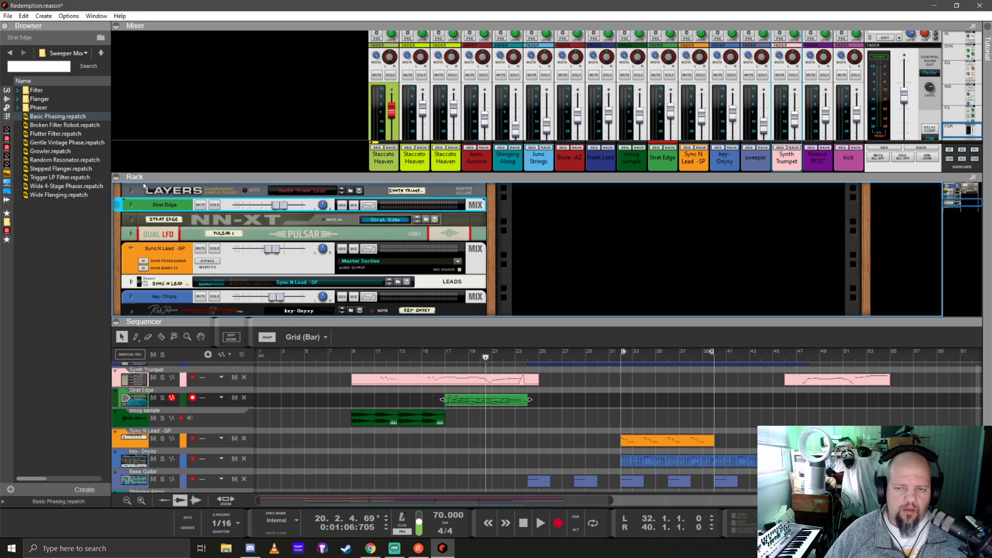
Uncover the desktop, move the Bitwig Studio shortcut higher among the icons, and bring the song window back to full screen
drag(747, 4, 285, 79)
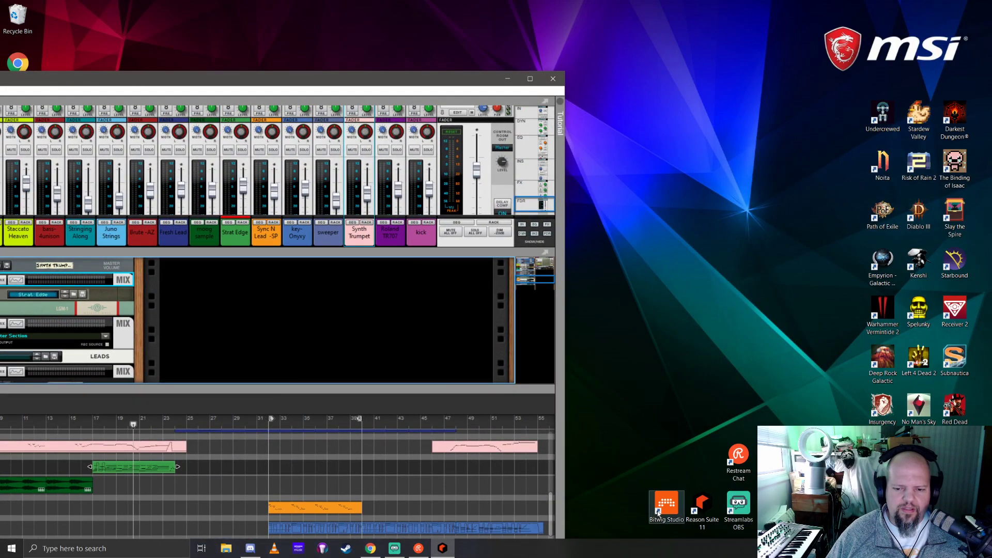
drag(667, 504, 667, 359)
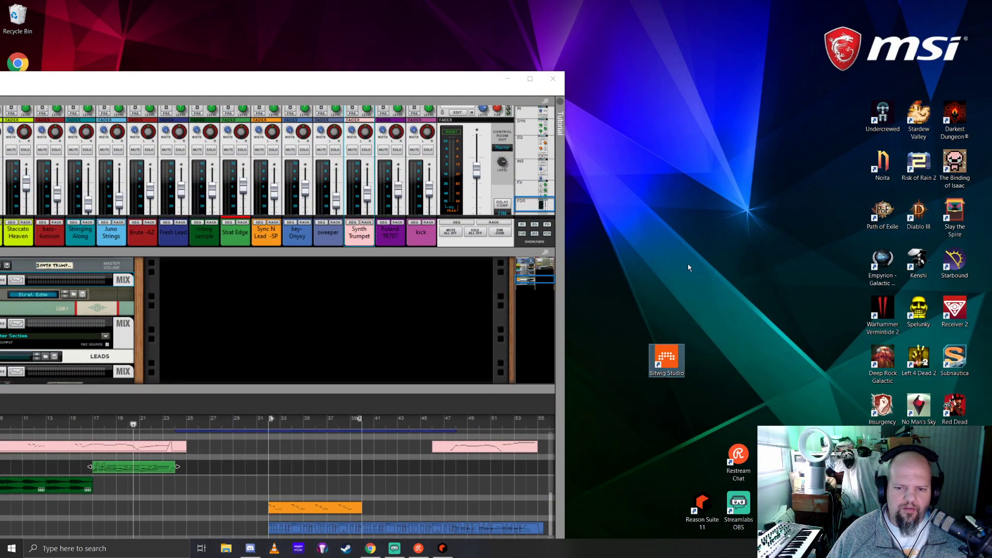
drag(359, 82, 715, 3)
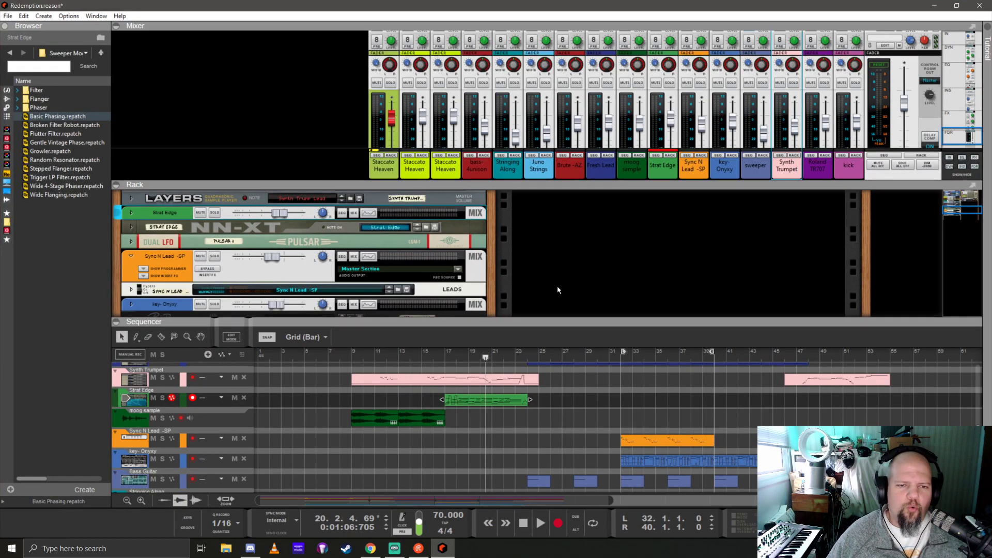
Make the rack area slightly taller than the mixer, bring the channel faders into view and find the Sync N Lead -SP channel
drag(527, 184, 607, 168)
scroll(571, 73, down, 2)
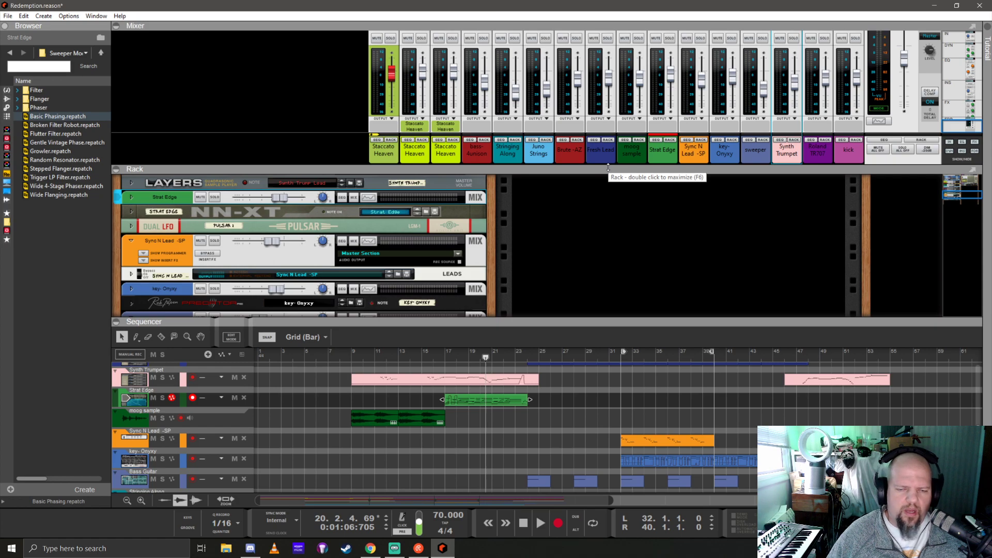
drag(491, 285, 509, 303)
scroll(487, 210, up, 5)
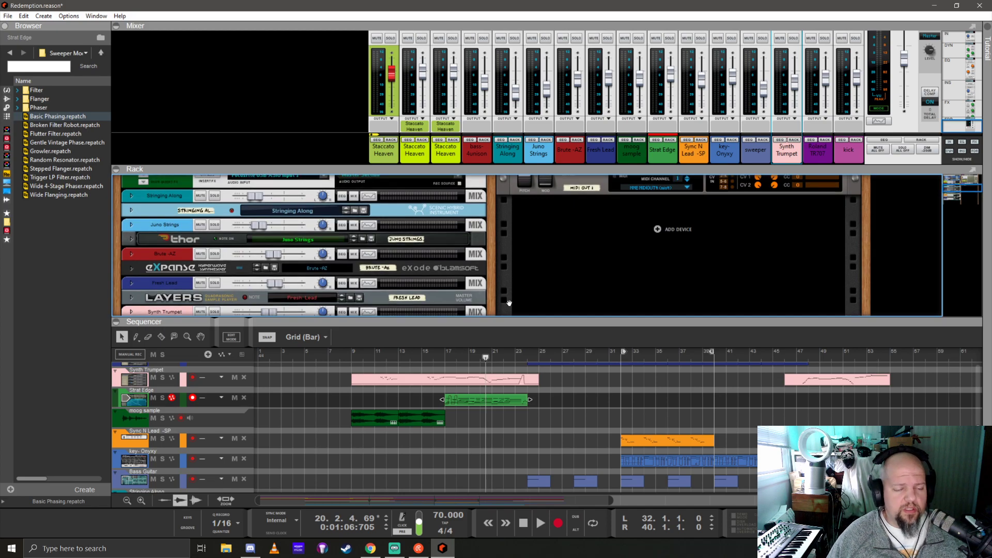
scroll(342, 282, down, 5)
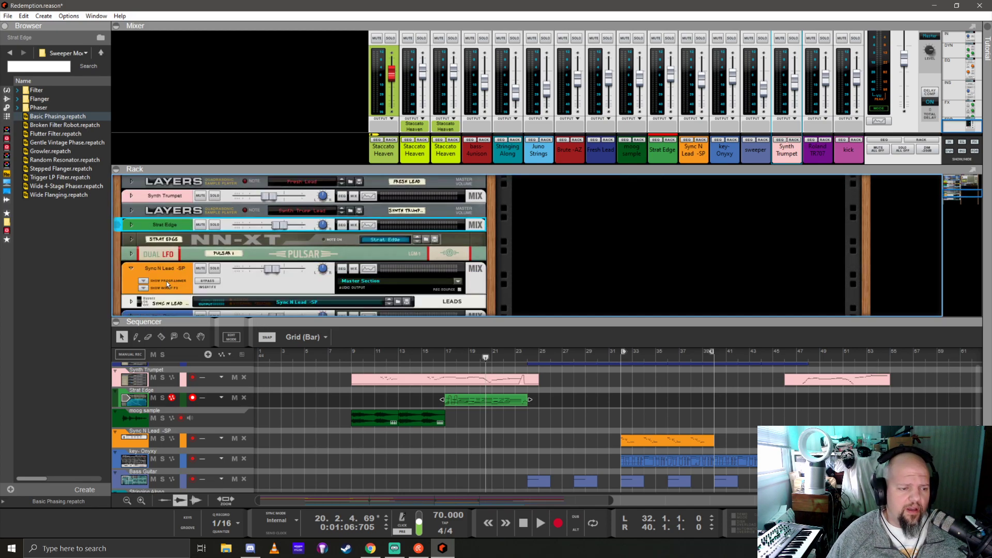
scroll(167, 281, down, 1)
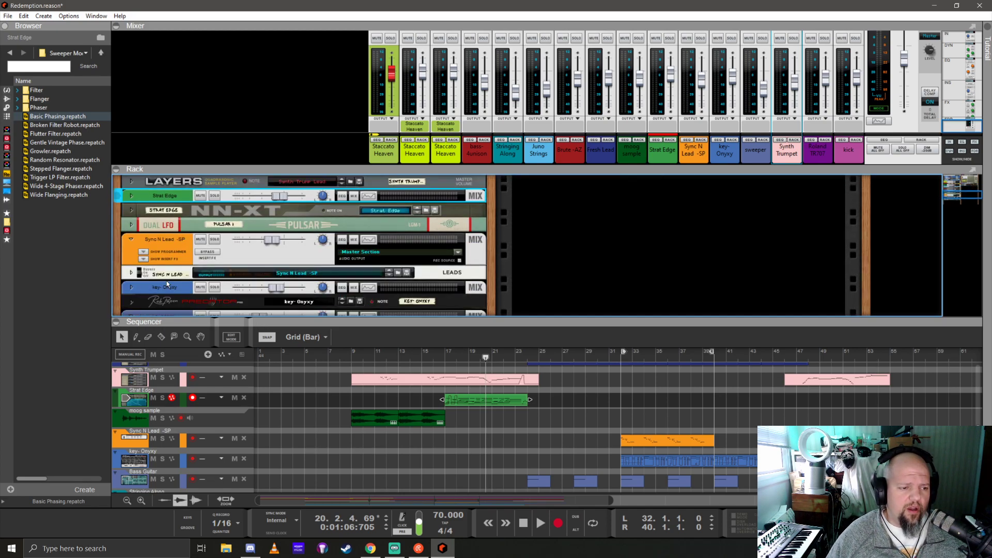
Solo the Sync N Lead -SP channel and play it from bar 32
click(622, 357)
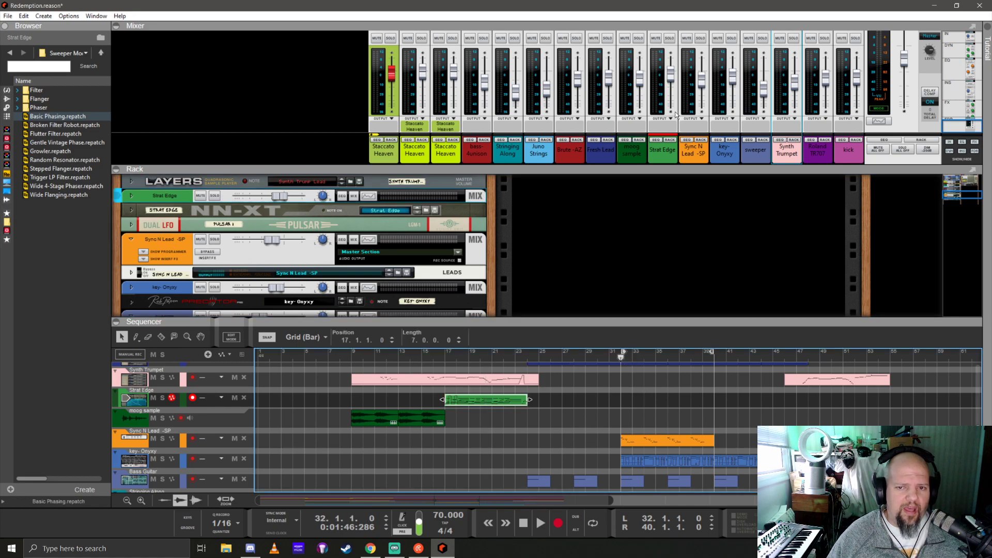
click(700, 39)
key(space)
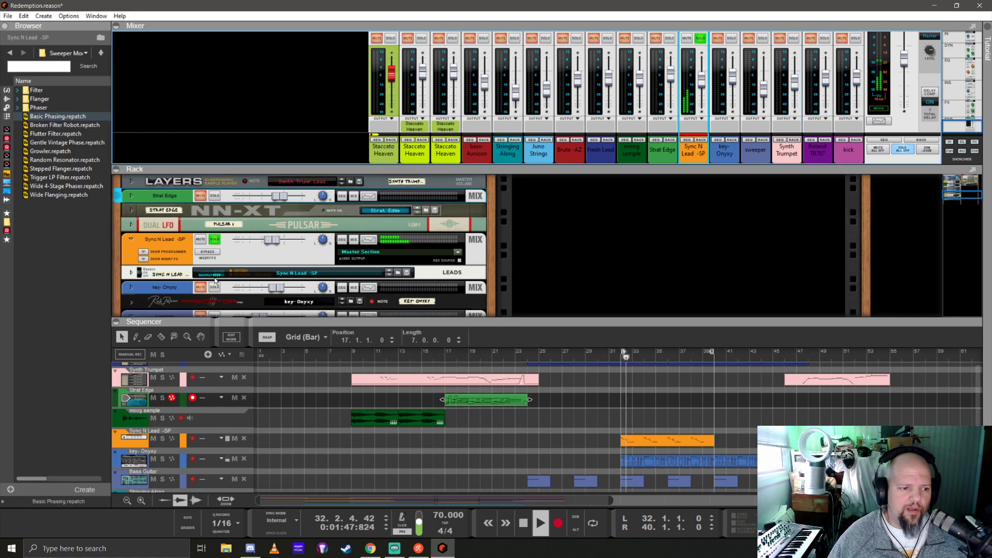
Stop playback, unfold the Pulsar dual LFO, show the Sync N Lead -SP channel's programmer and examine the LFO cabling on the rack's rear
click(131, 225)
scroll(149, 252, down, 3)
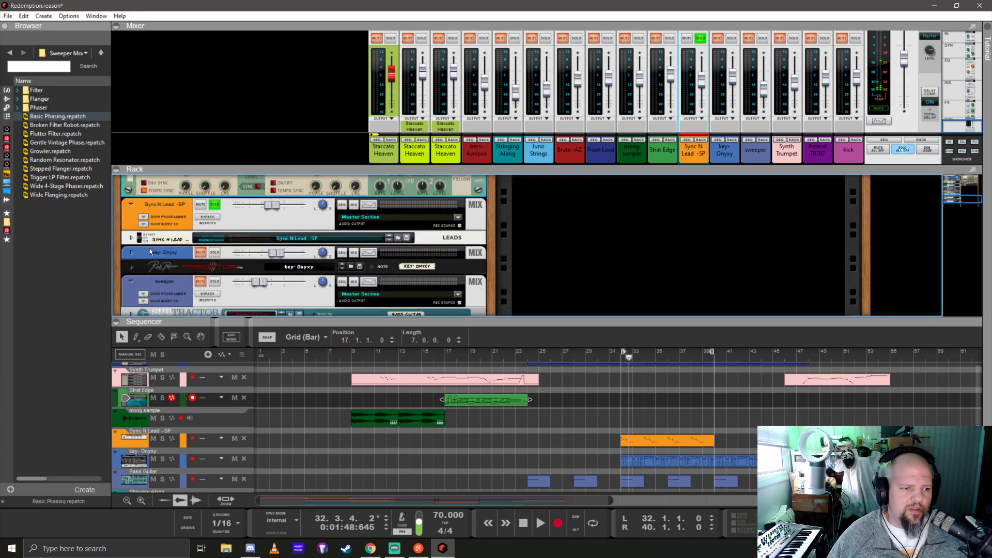
click(145, 220)
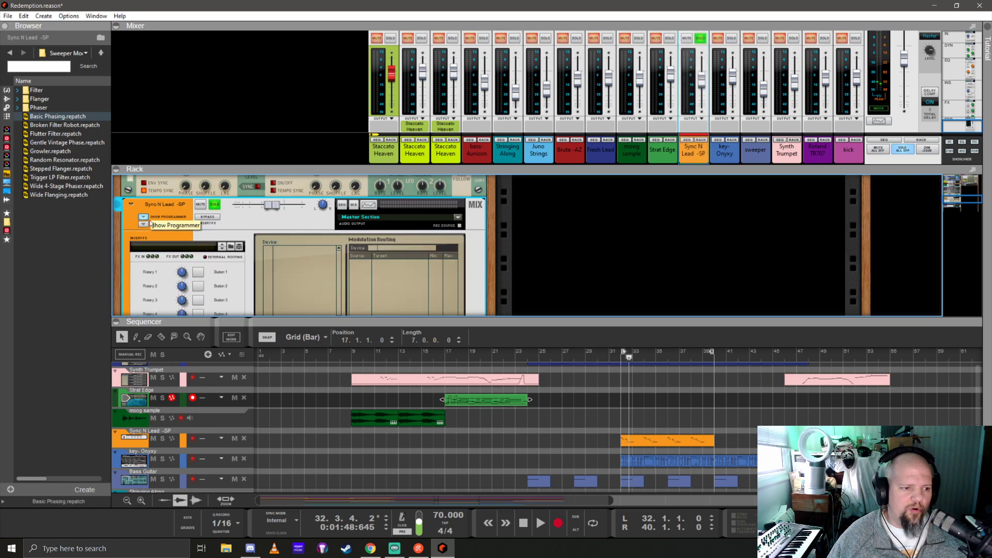
scroll(162, 240, down, 1)
key(Tab)
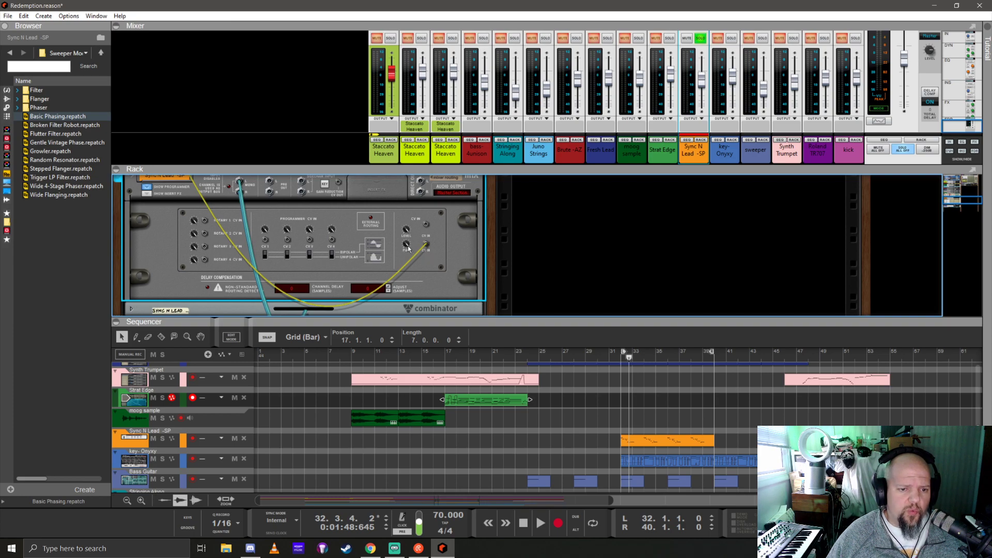
scroll(233, 257, up, 2)
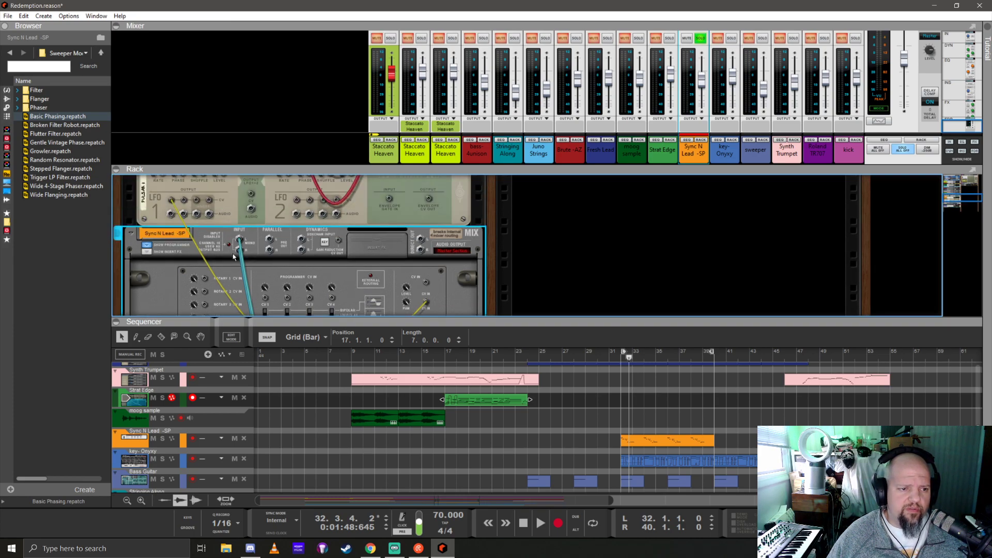
scroll(183, 240, up, 2)
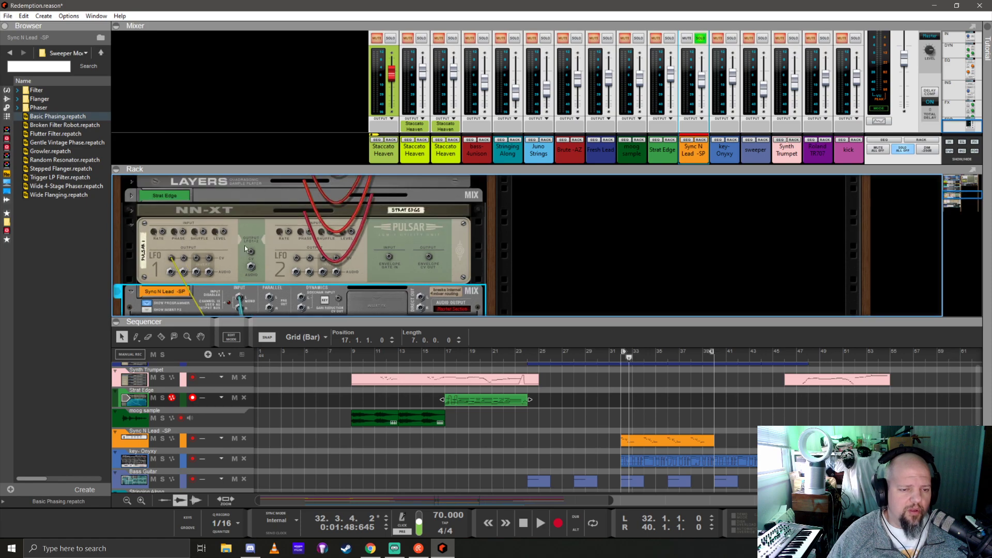
key(Tab)
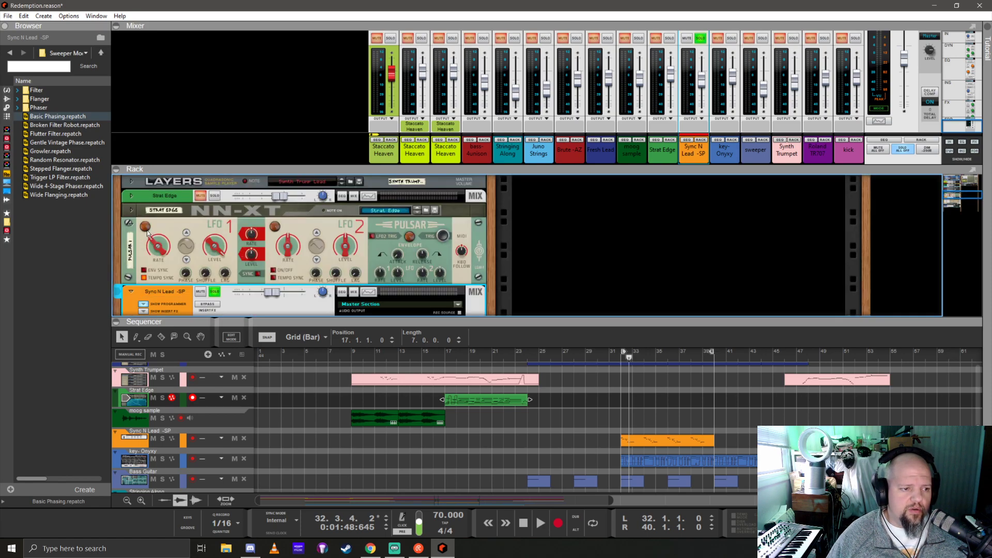
Play the soloed Sync N Lead -SP while trying the Pulsar's synced LFO 1 rate at 1/4, and set it to 5/4
key(space)
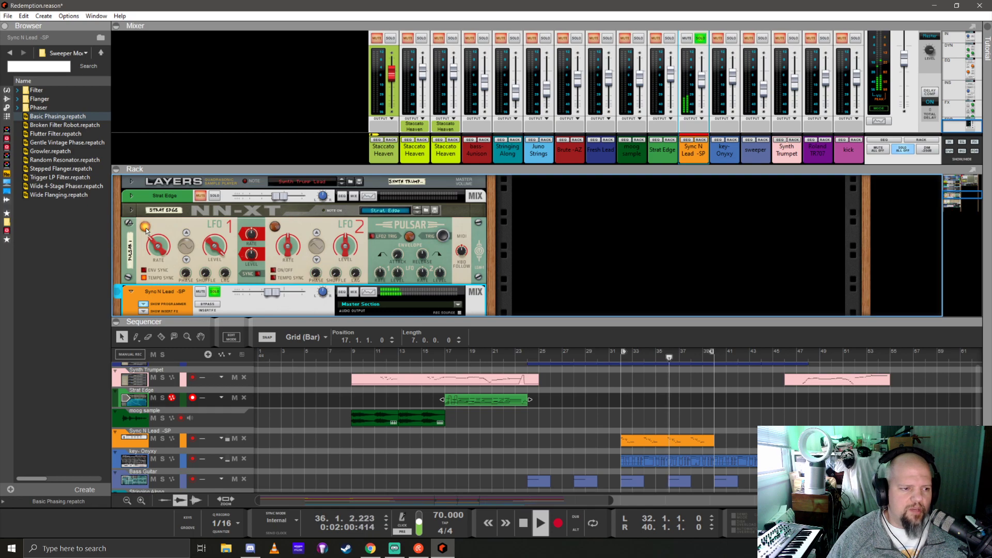
click(151, 239)
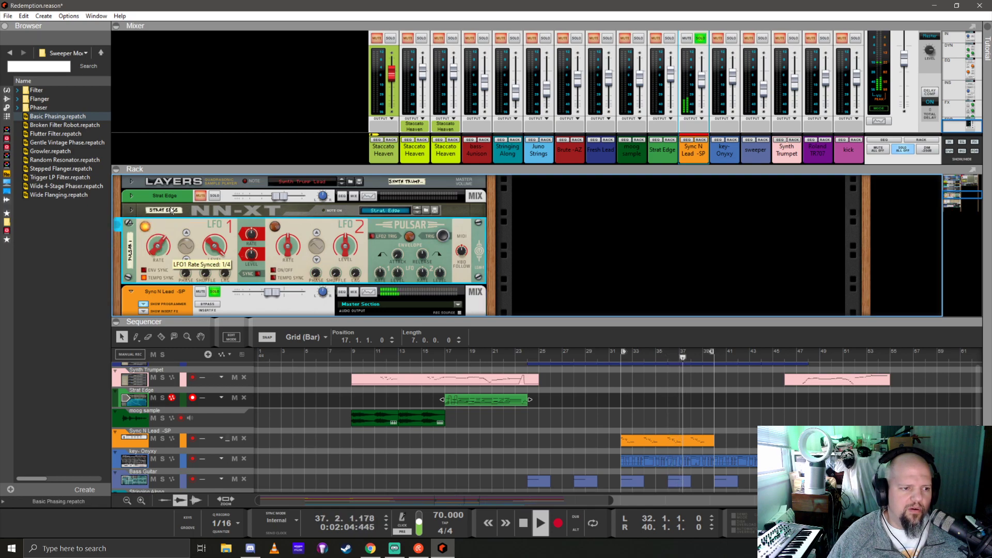
drag(171, 210, 169, 166)
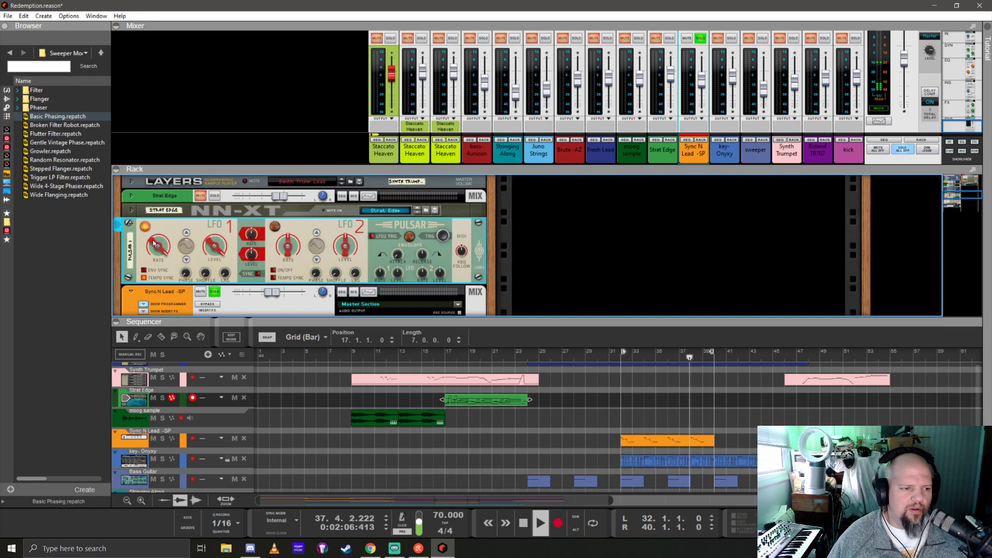
mouse_move(153, 243)
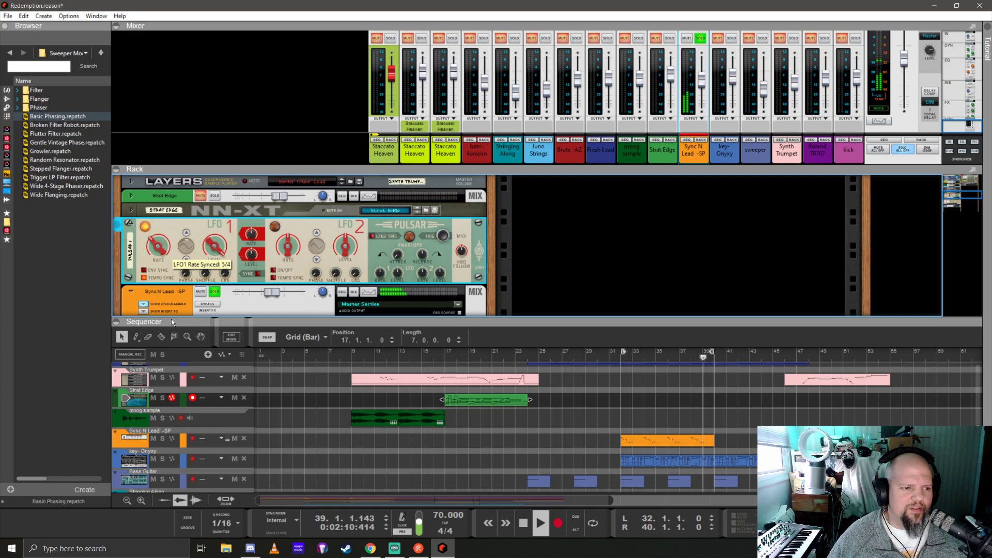
drag(153, 242, 172, 322)
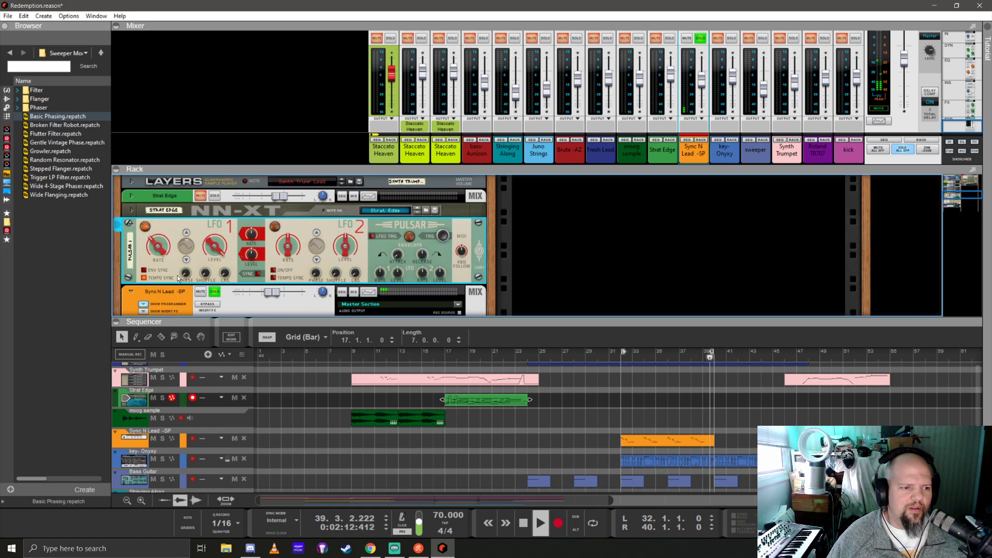
Fold the Pulsar, clear the Sync N Lead -SP solo, stop playback and hide that channel's programmer
click(129, 223)
click(214, 240)
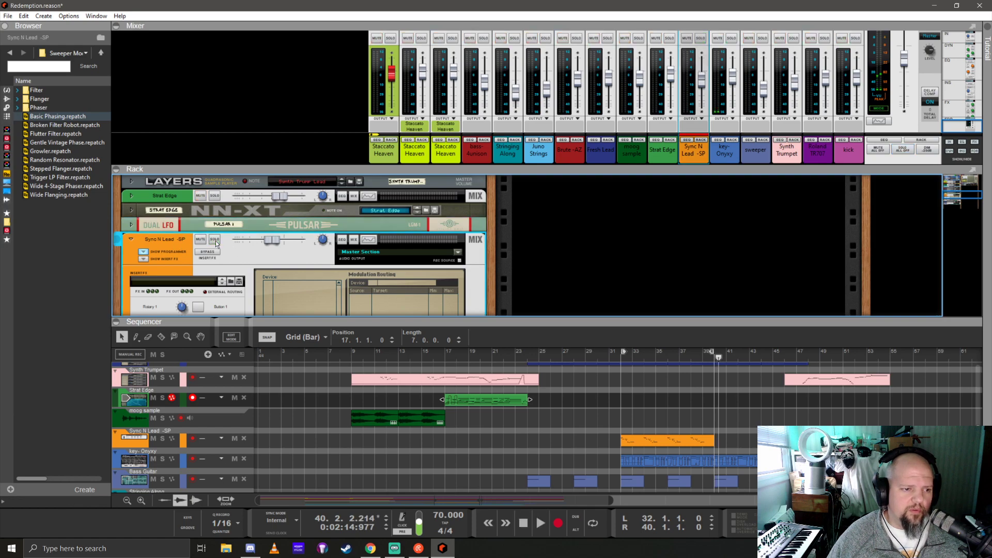
click(146, 252)
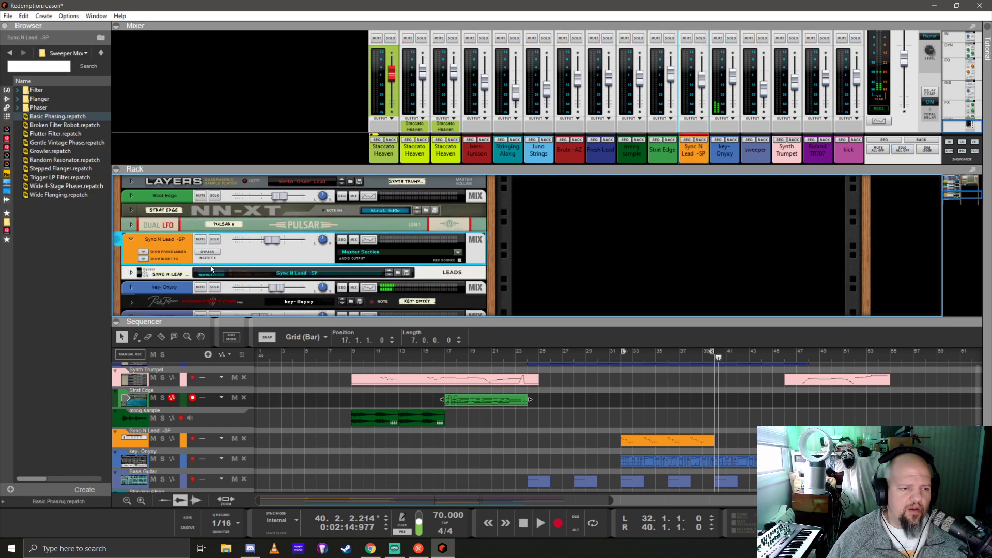
key(Tab)
key(Tab)
Enlarge the rack area, unfold the Bass Guitar SubTractor to examine its rear sequencer control inputs, and fold it again
scroll(283, 270, down, 3)
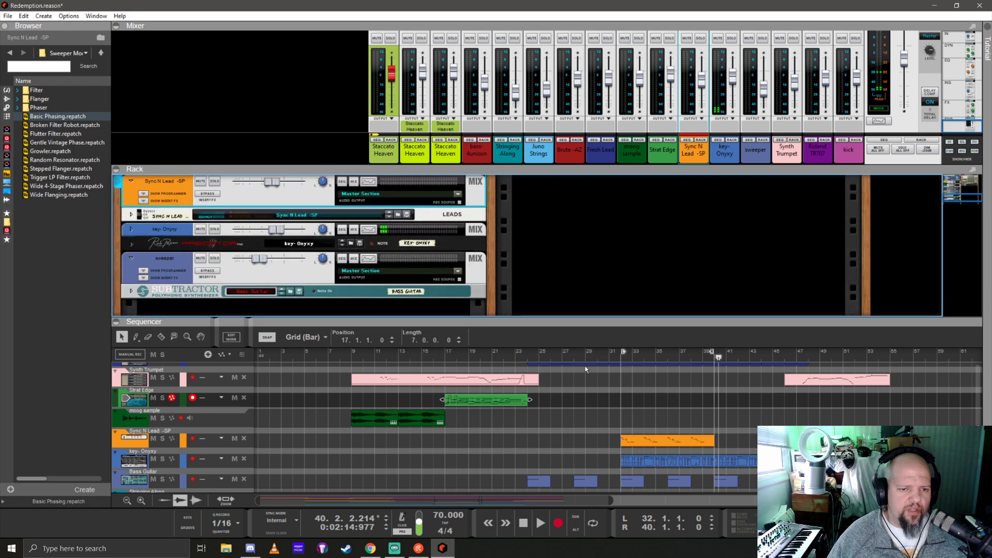
drag(361, 319, 362, 411)
scroll(204, 354, up, 1)
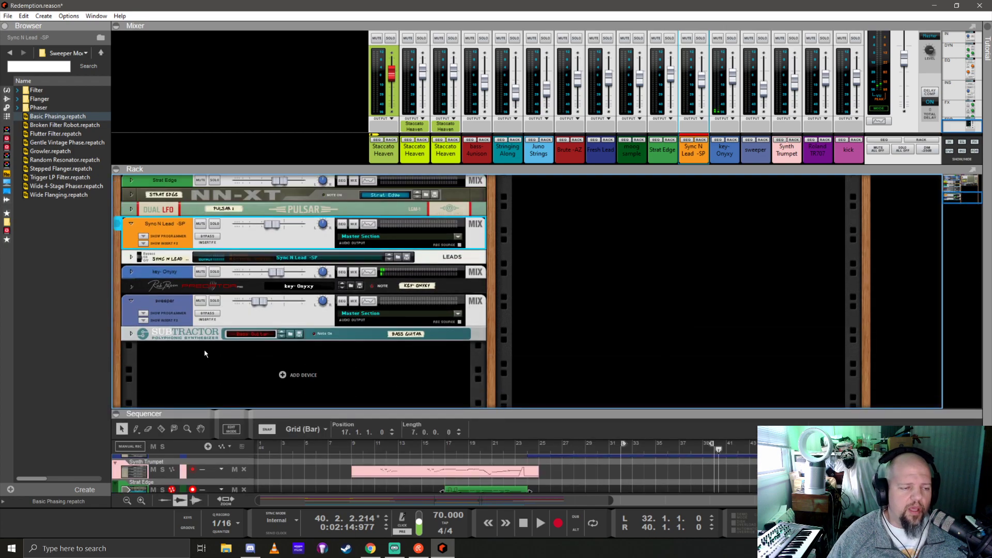
click(131, 334)
key(Tab)
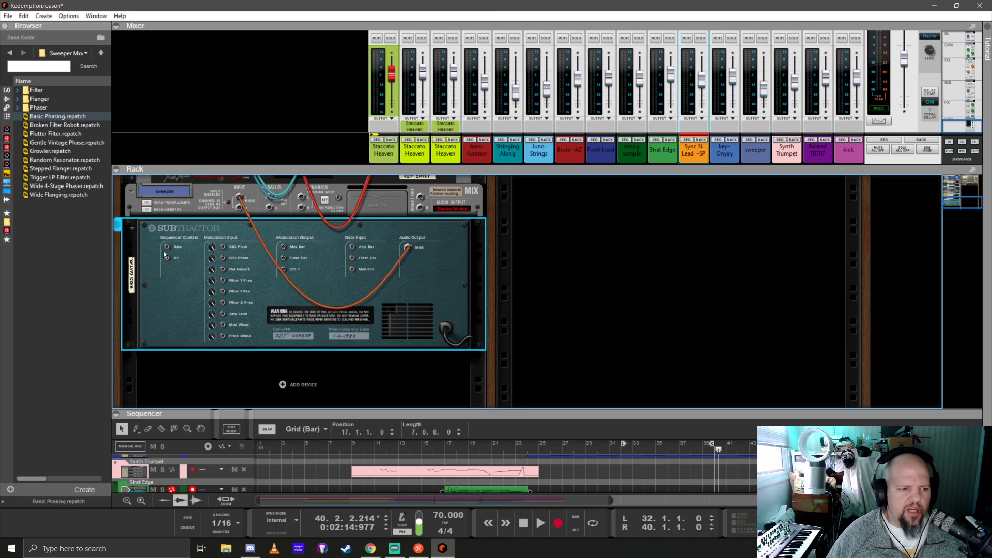
drag(167, 257, 193, 256)
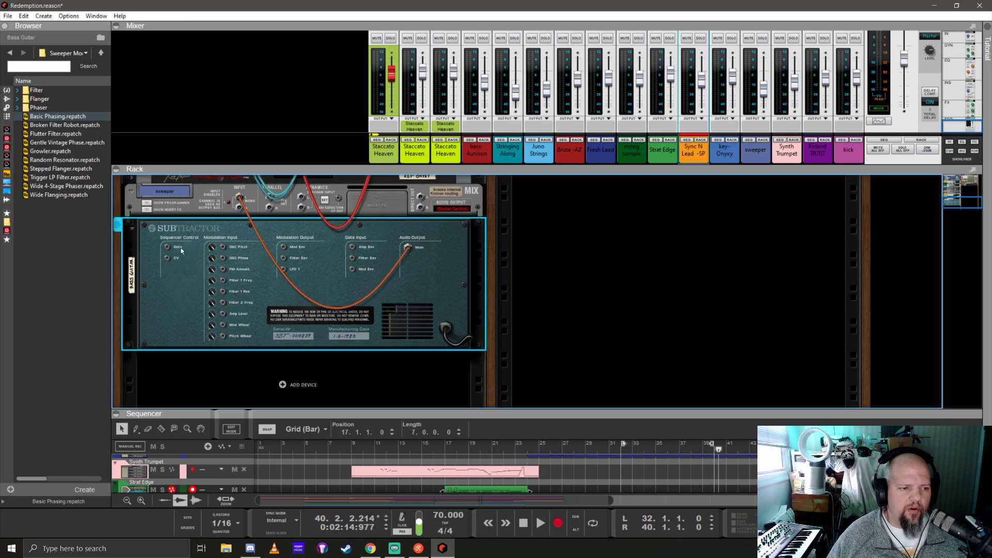
key(Tab)
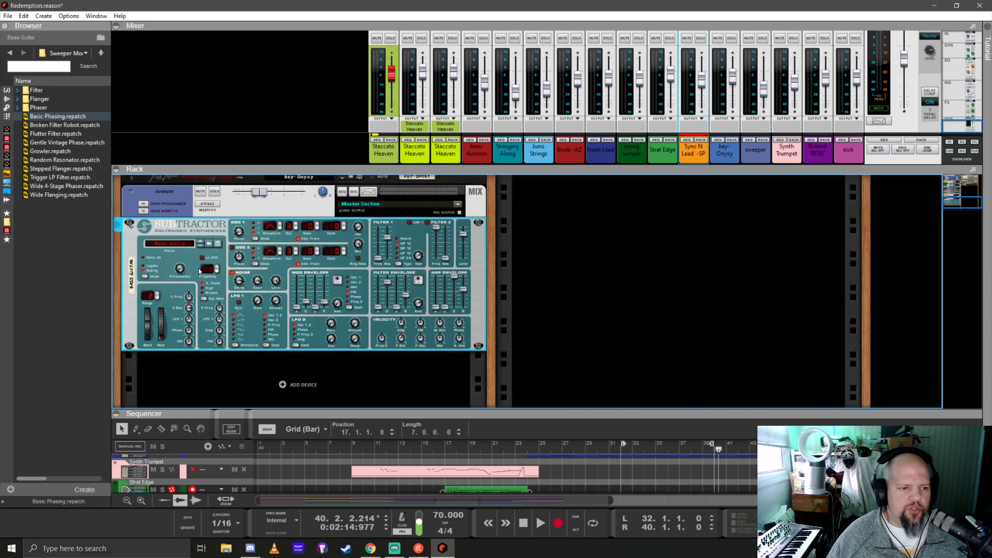
click(130, 229)
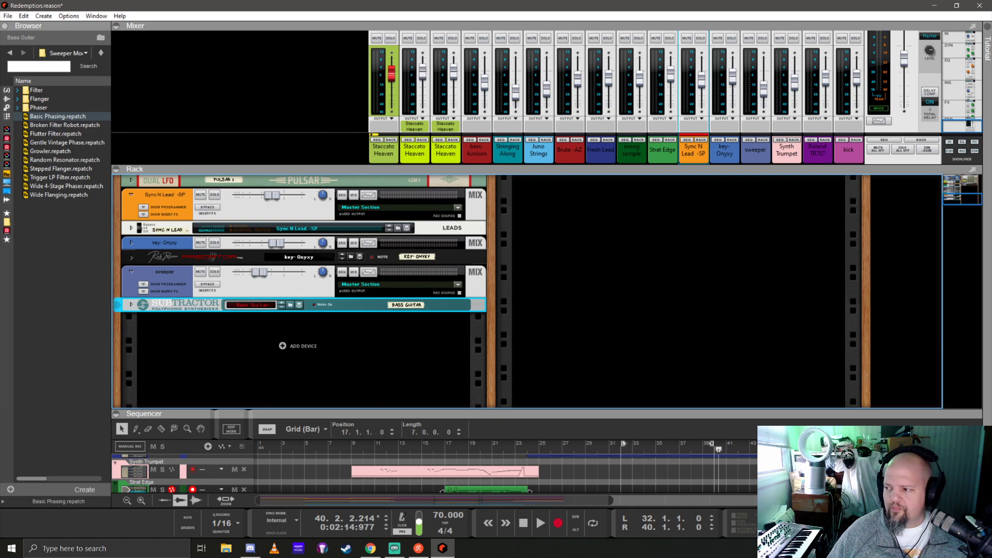
Expand the sequencer area to look over the full track arrangement, and shrink it again to show the rack
key(alt+Tab)
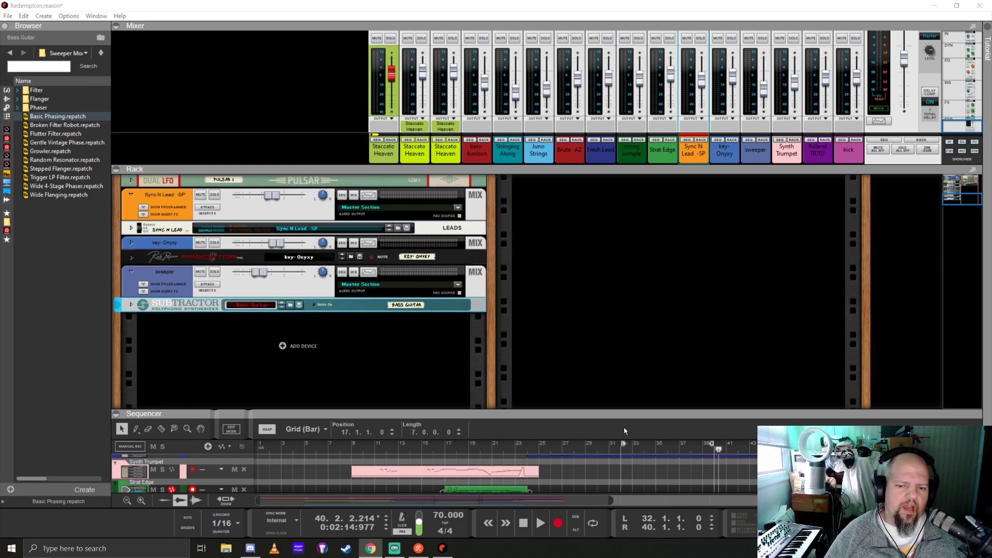
drag(625, 431, 676, 197)
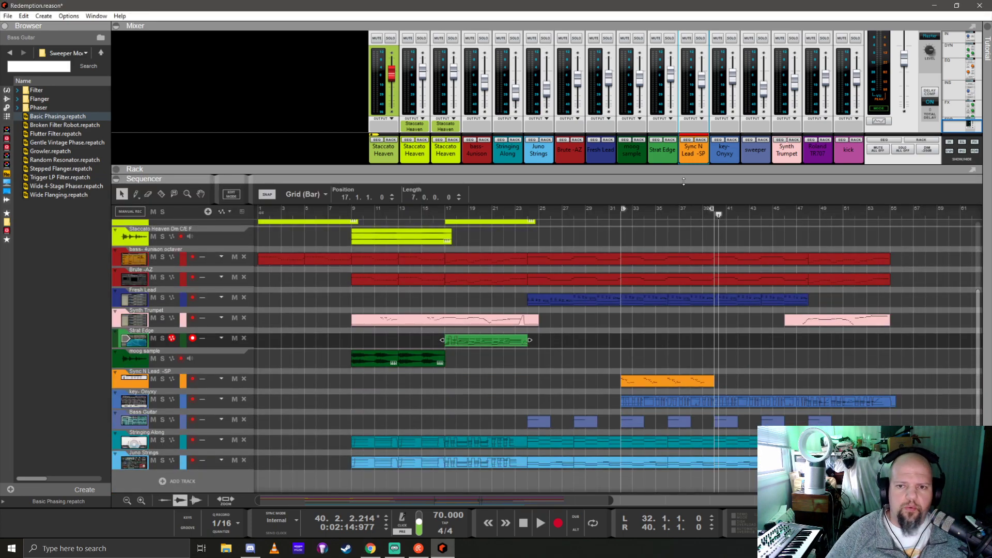
drag(683, 179, 623, 338)
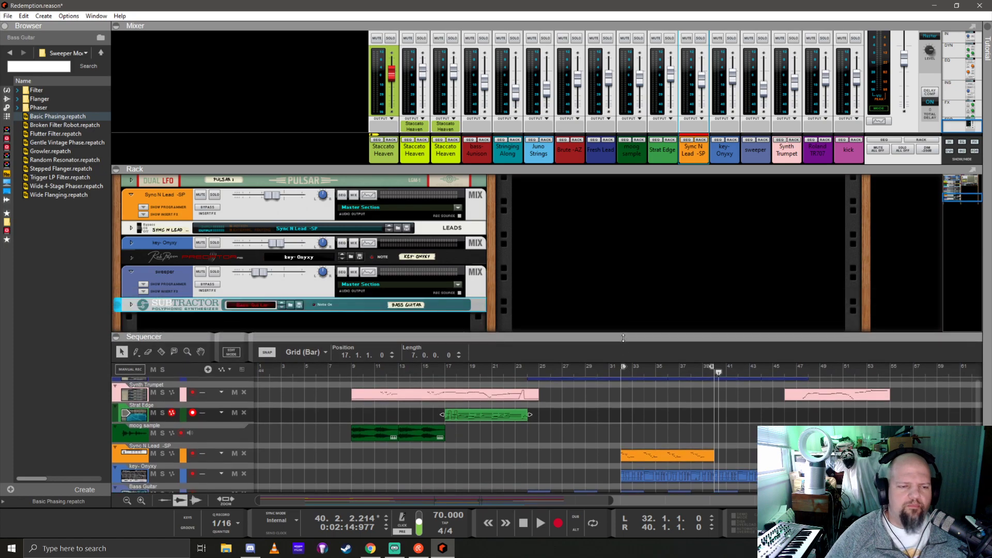
Fold the sweeper and Sync N Lead -SP mix channels and look through the rack from the effects down to the SubTractor
click(132, 270)
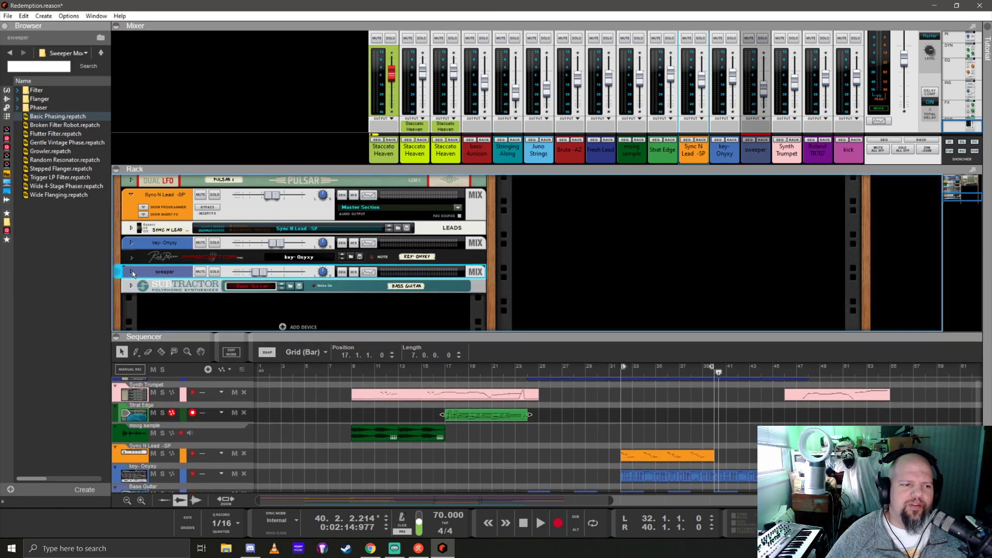
click(132, 195)
click(233, 324)
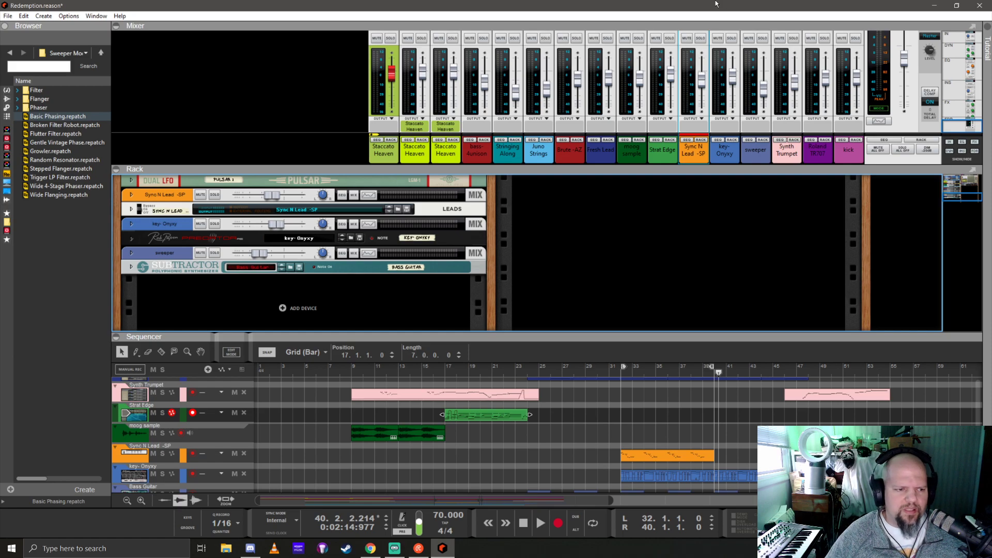
scroll(380, 305, up, 10)
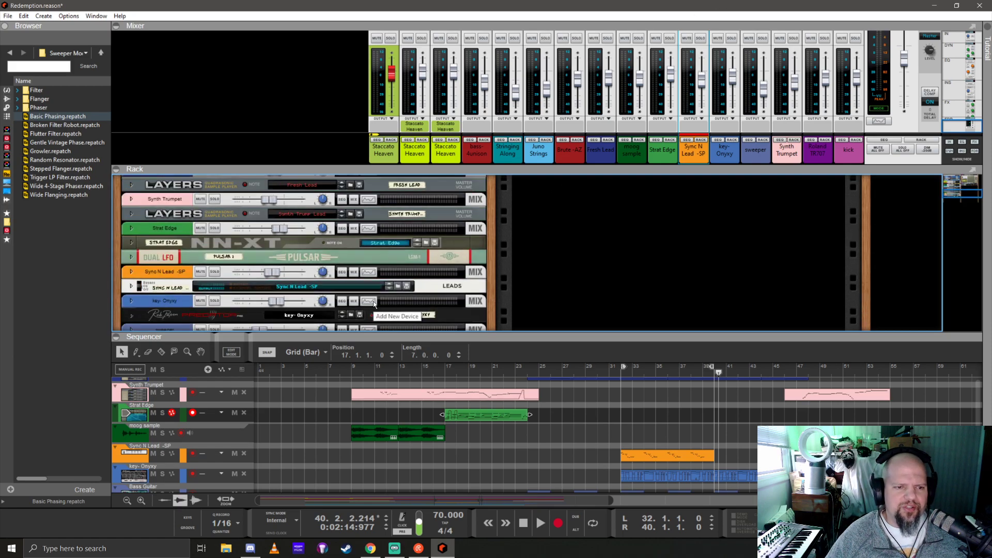
scroll(485, 253, up, 5)
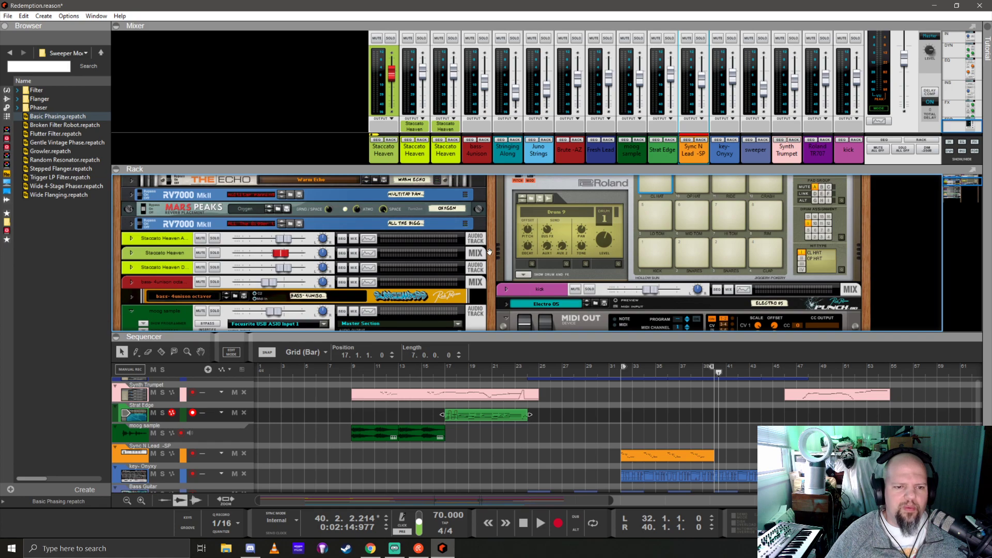
scroll(489, 251, down, 5)
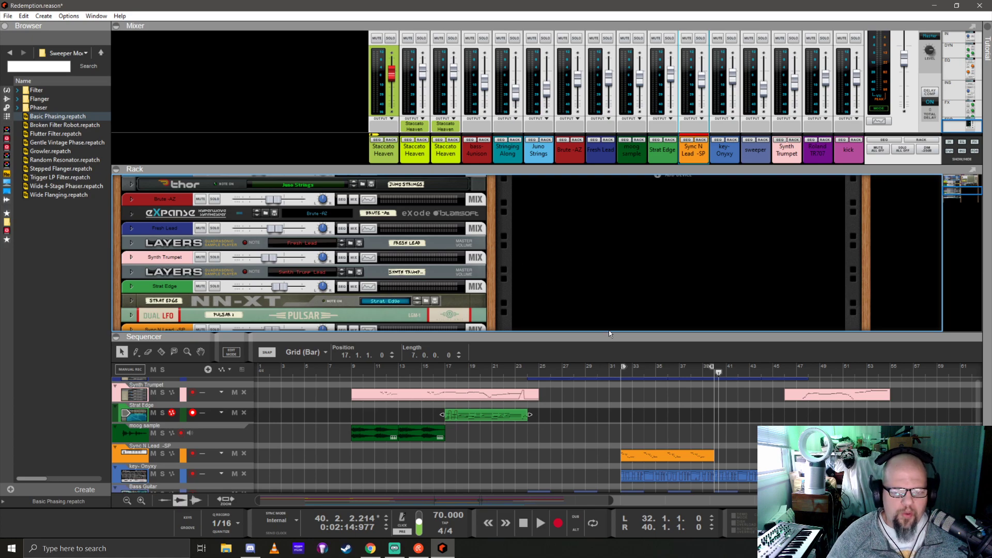
scroll(372, 269, down, 10)
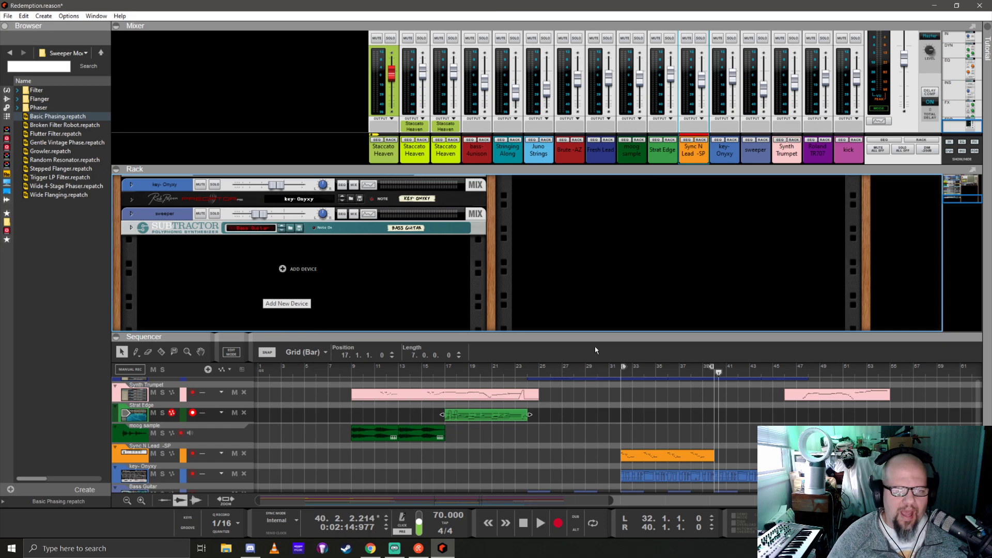
Expand the sequencer area to show the full track arrangement and start playback from bar 24
drag(596, 333, 606, 93)
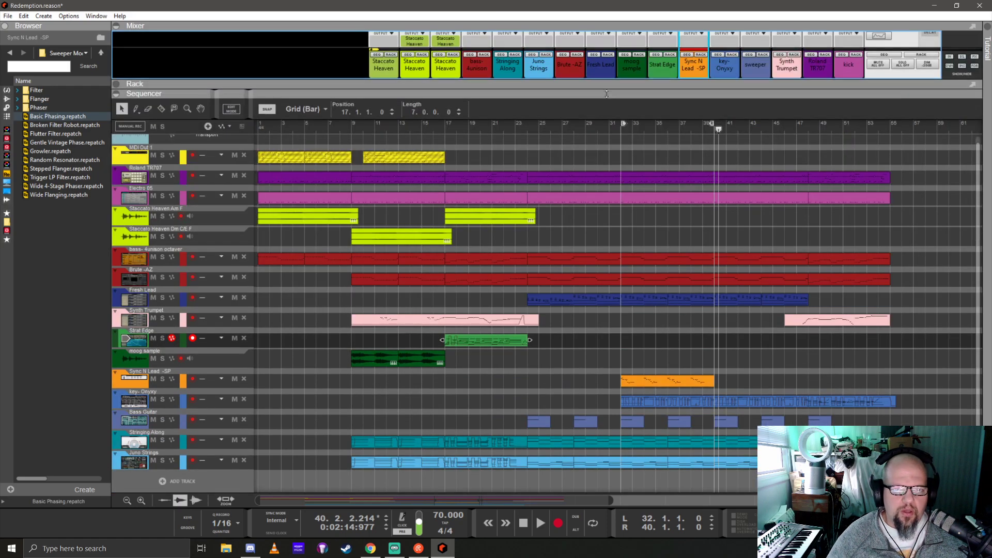
click(527, 129)
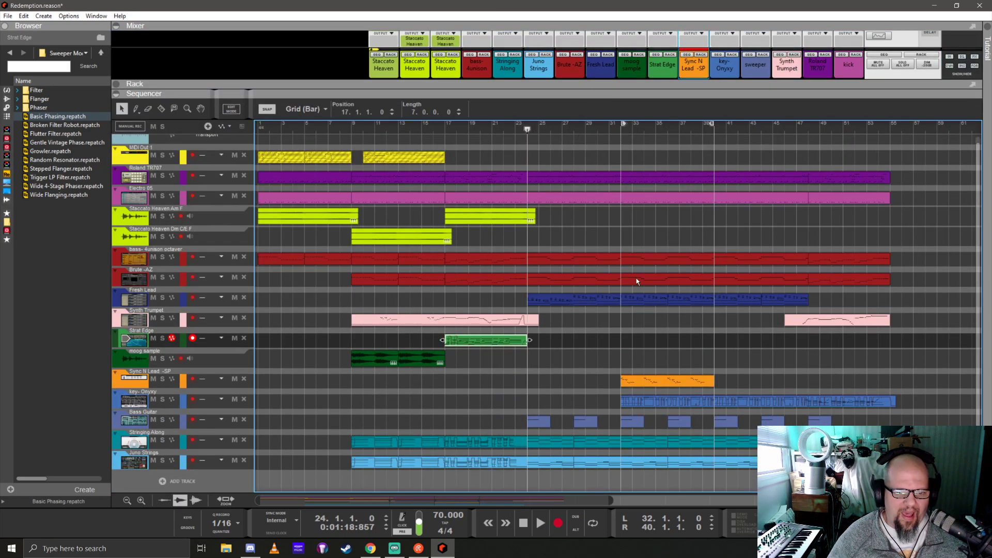
key(space)
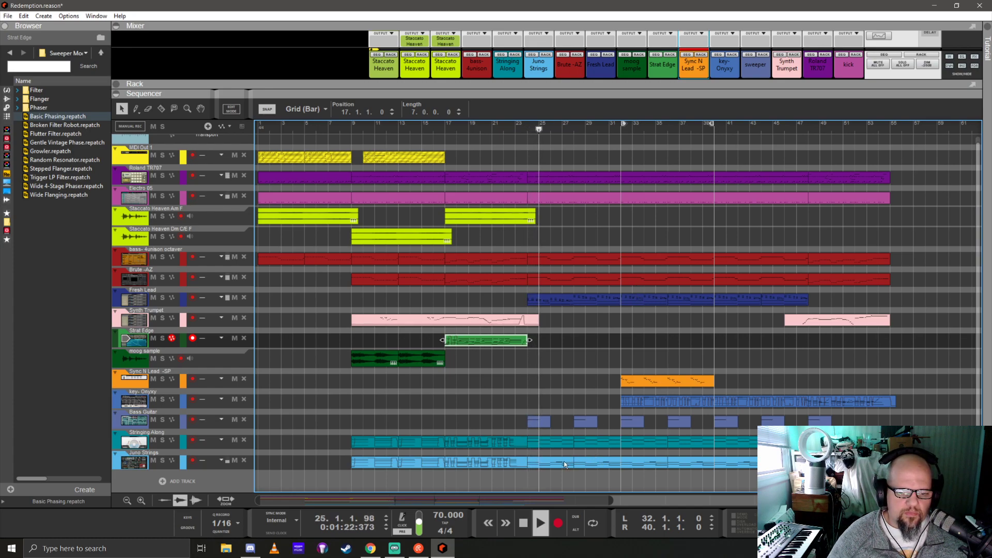
click(539, 467)
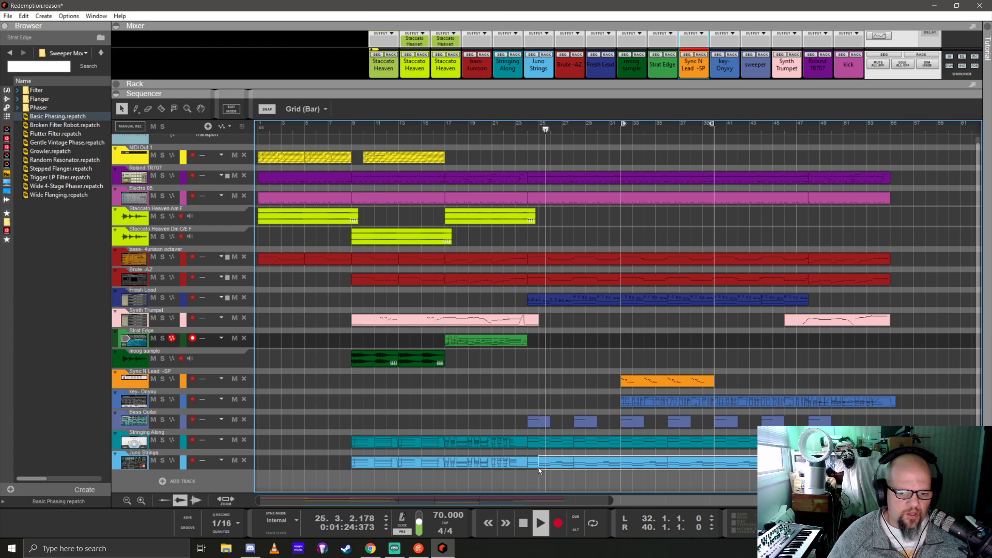
key(Delete)
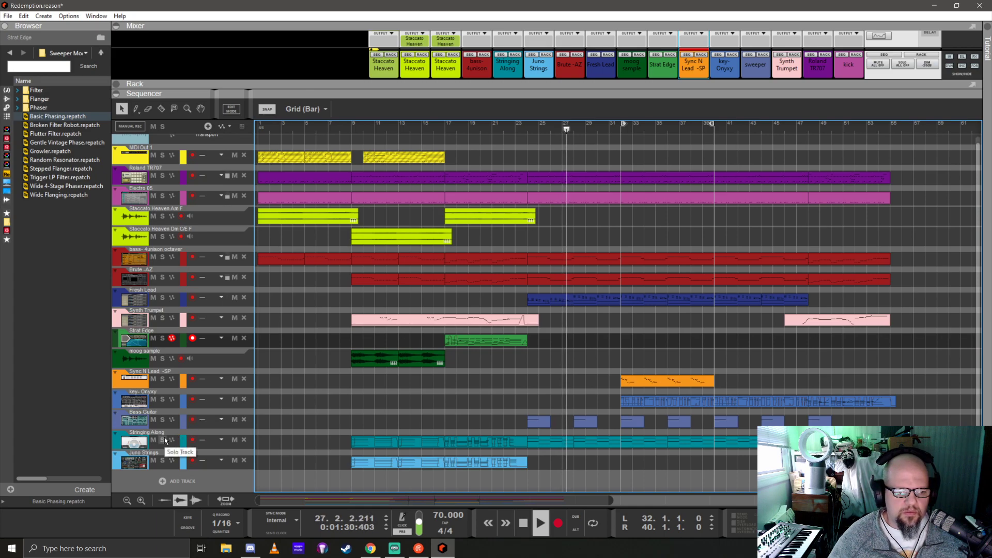
key(ctrl+z)
Delete the Stringing Along clips from bar 24 onward, and solo the Juno Strings track to hear it before clearing the solo
drag(904, 435, 549, 449)
key(Delete)
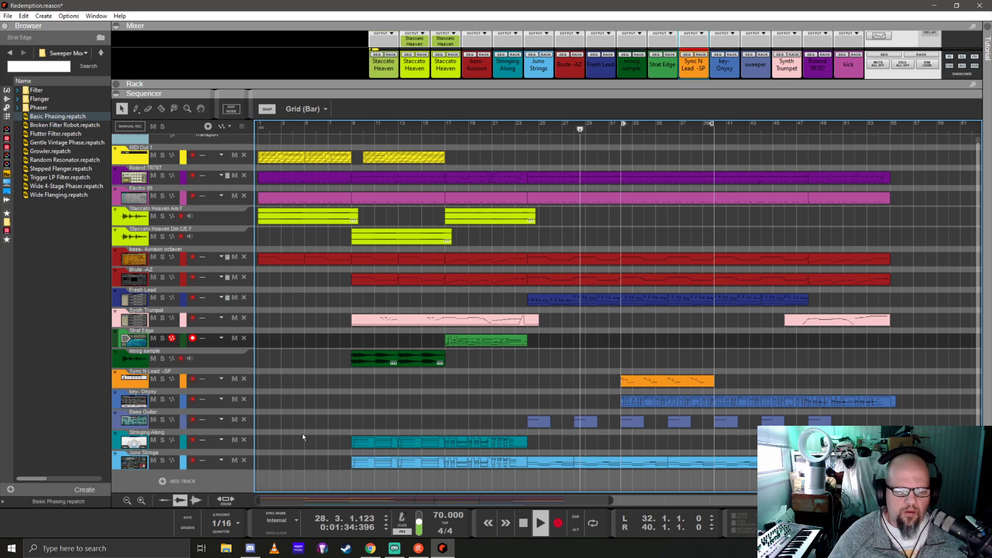
click(164, 463)
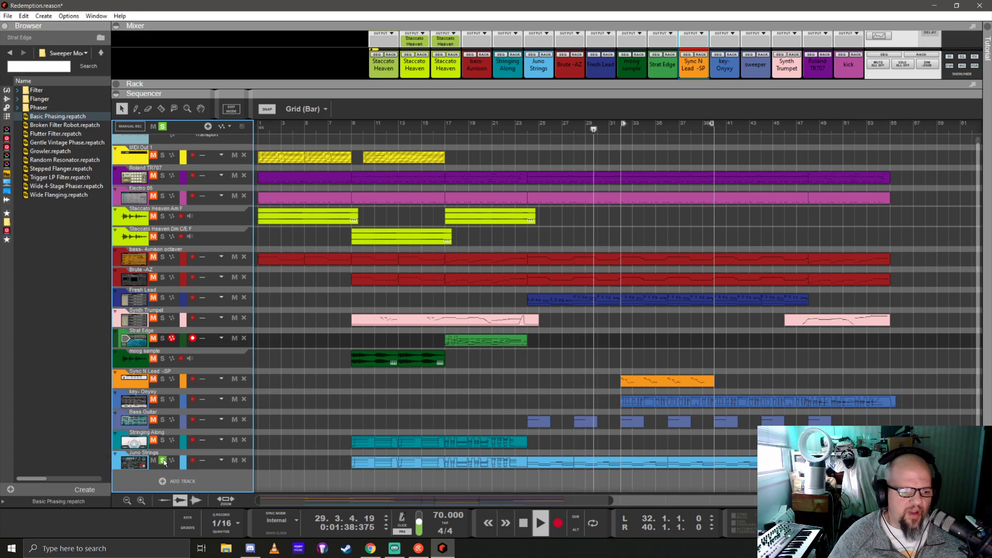
click(163, 462)
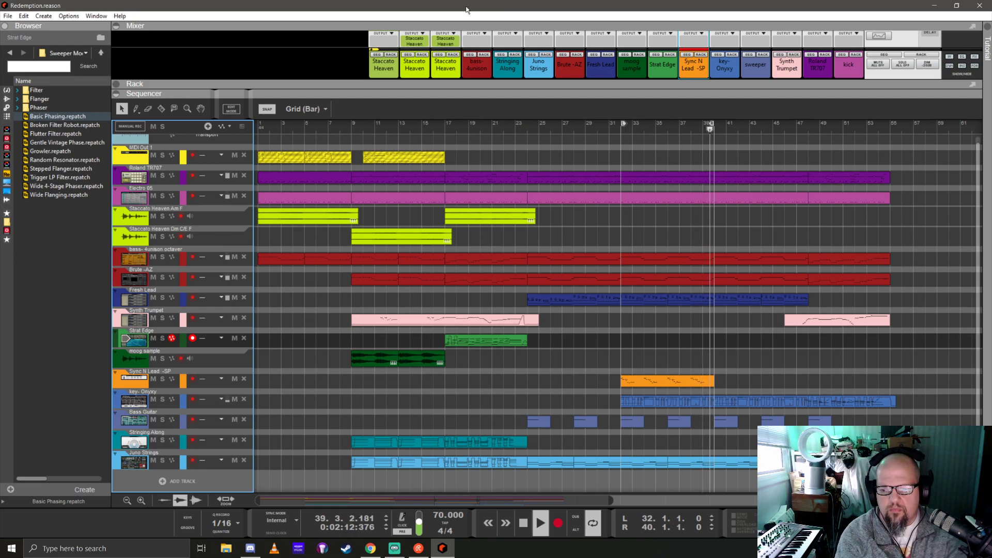
With playback stopped and looping turned off, move the Sync N Lead -SP clip to start at bar 40
key(space)
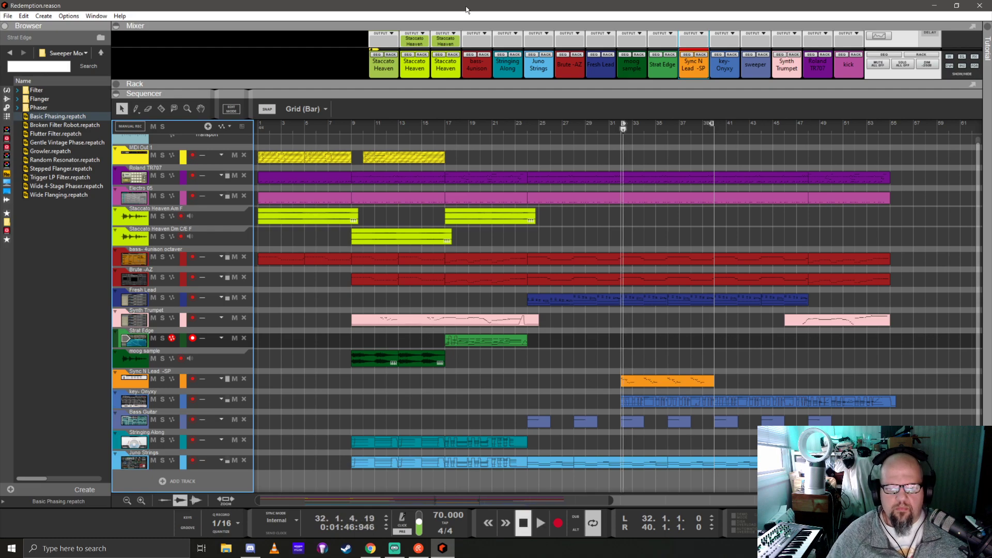
key(l)
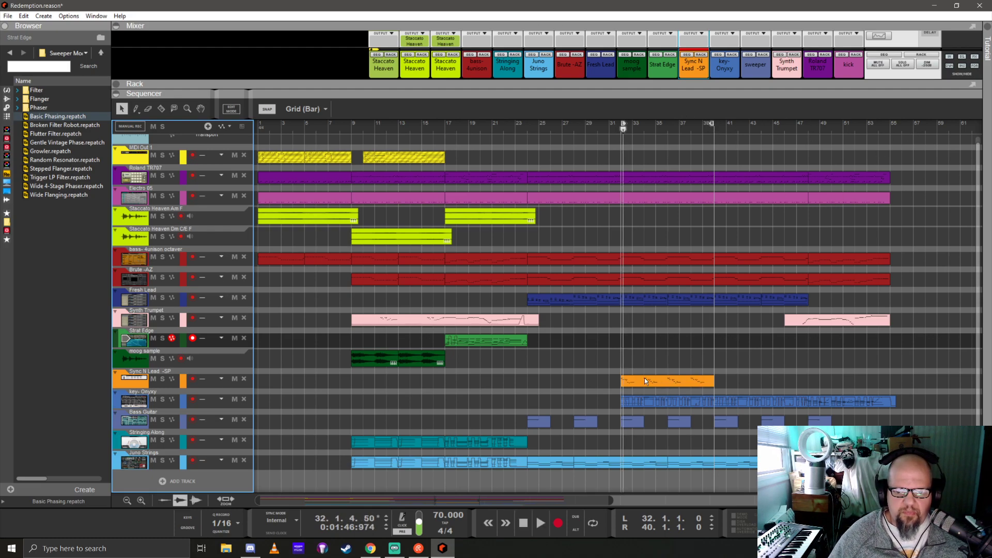
drag(644, 381, 736, 381)
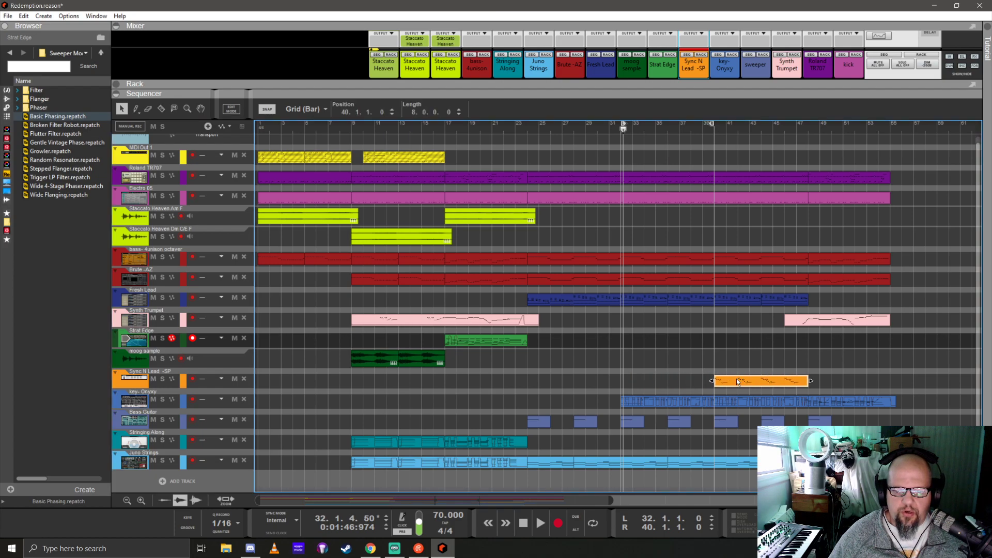
Play the arrangement from bar 46, delete the second Synth Trumpet clip starting there, and stop playback
click(794, 127)
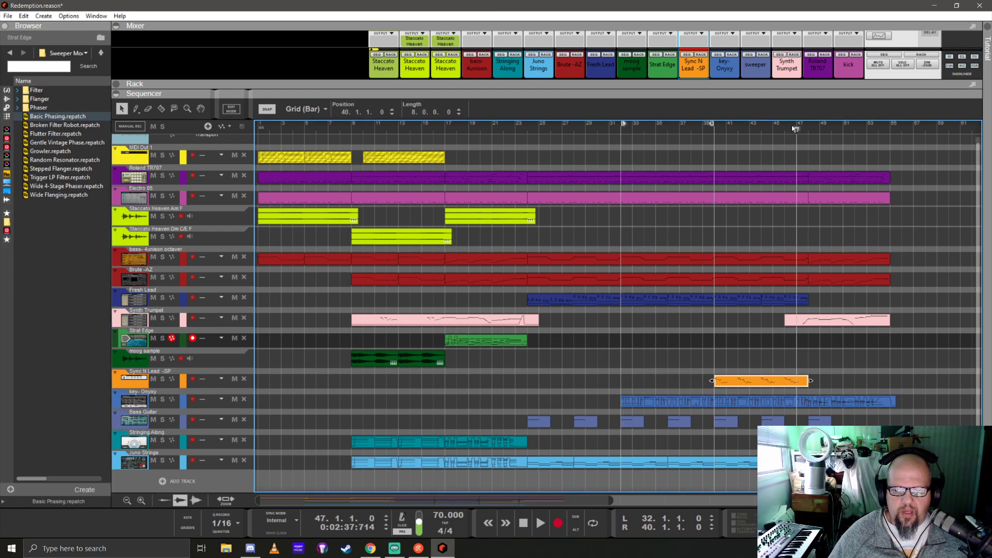
drag(795, 127, 785, 130)
key(space)
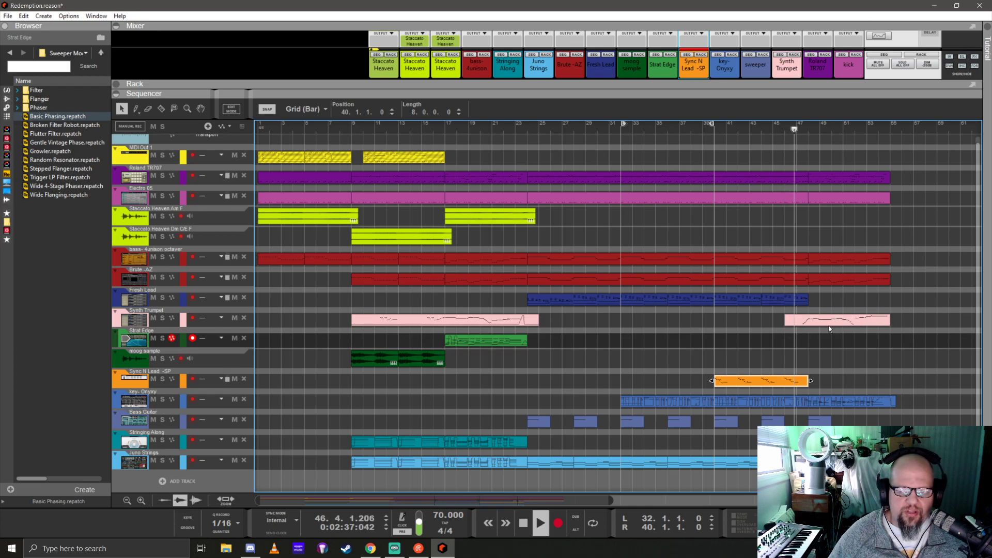
click(848, 320)
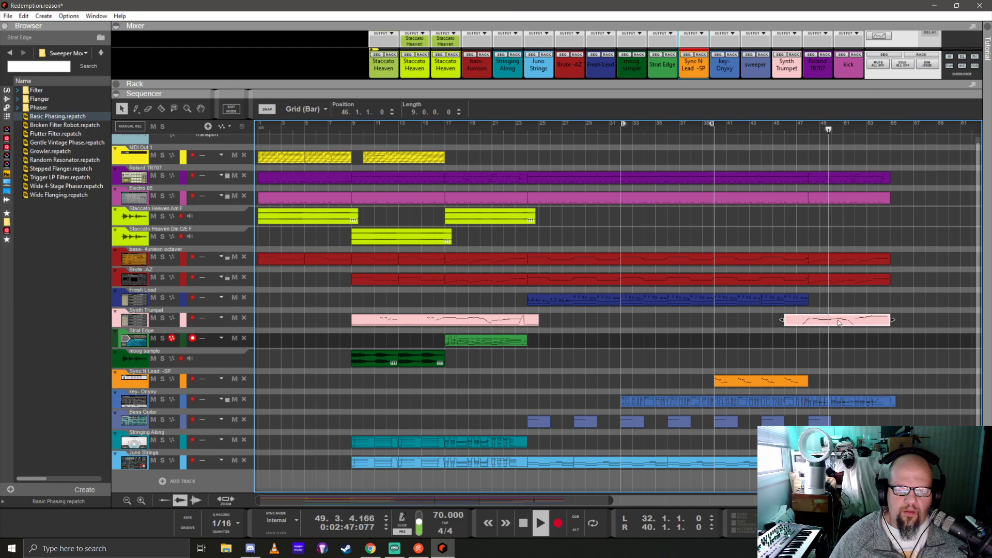
key(space)
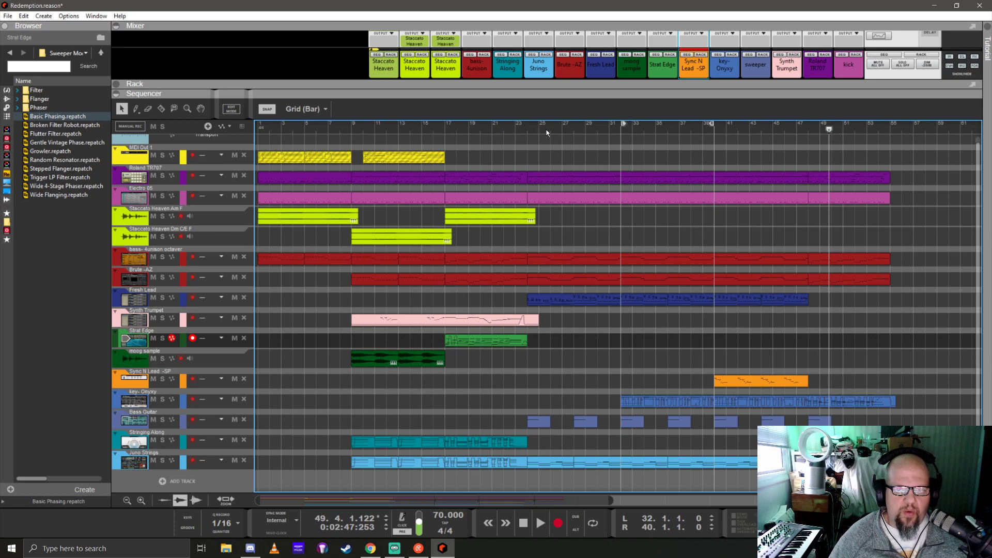
Play the Bass Guitar track soloed from bar 24, clear its solo, and play all tracks from bar 24
drag(542, 128, 527, 131)
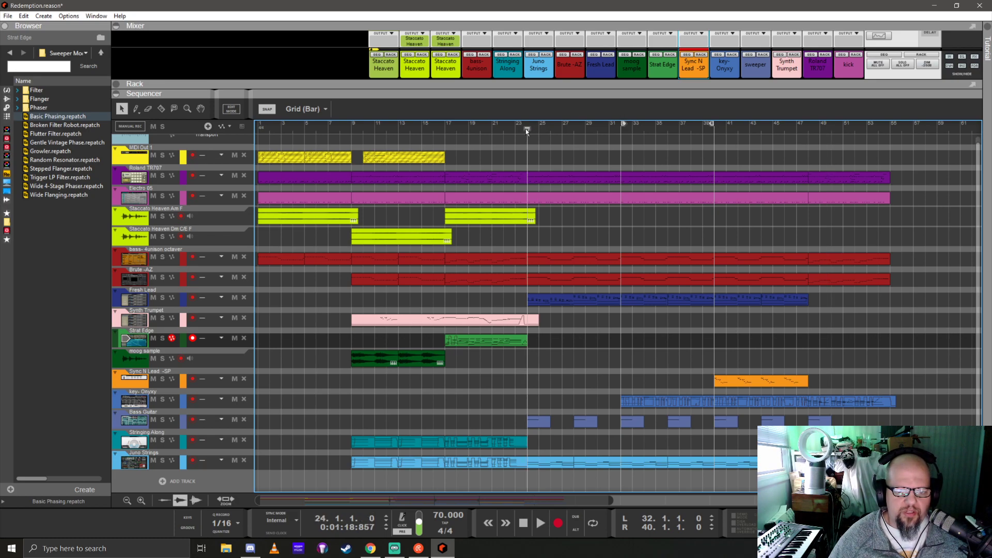
click(162, 419)
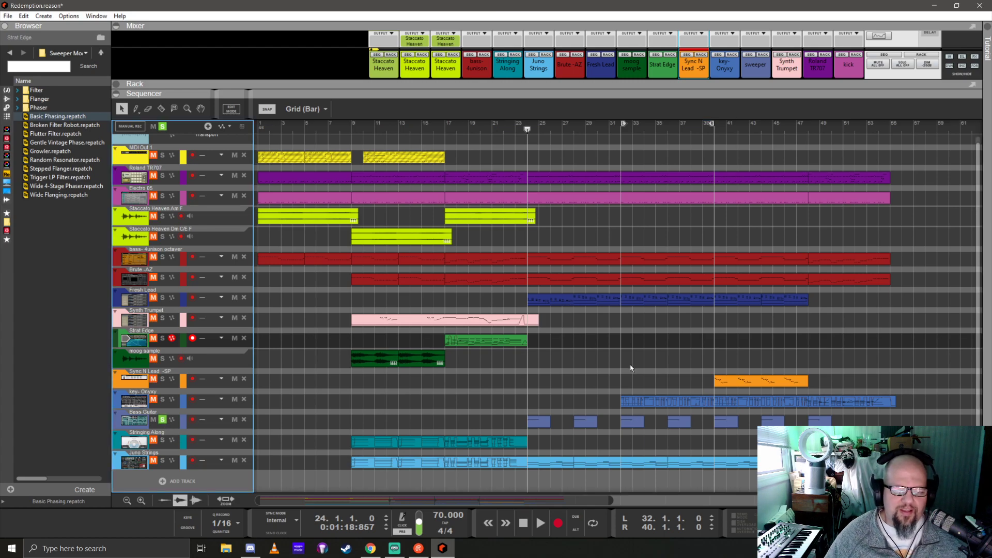
key(space)
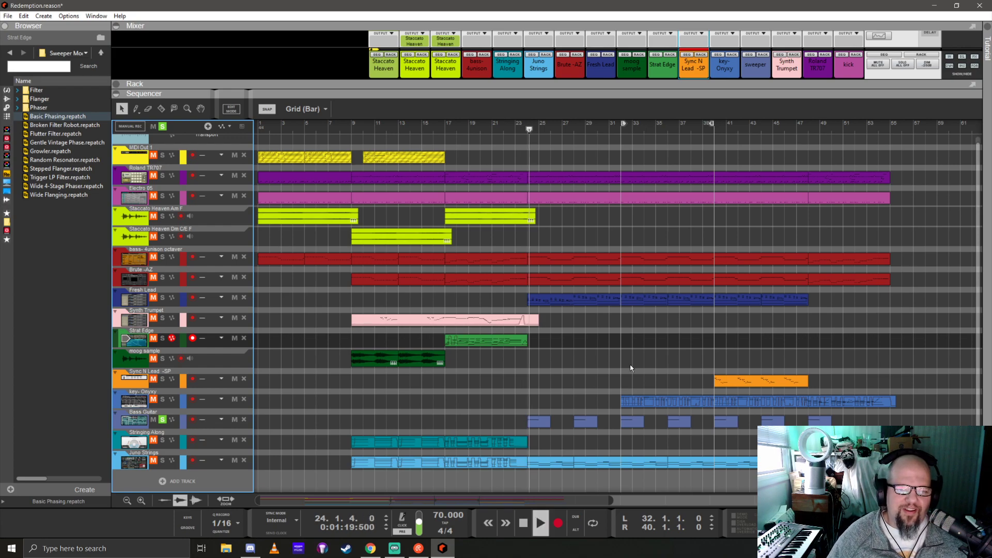
click(162, 419)
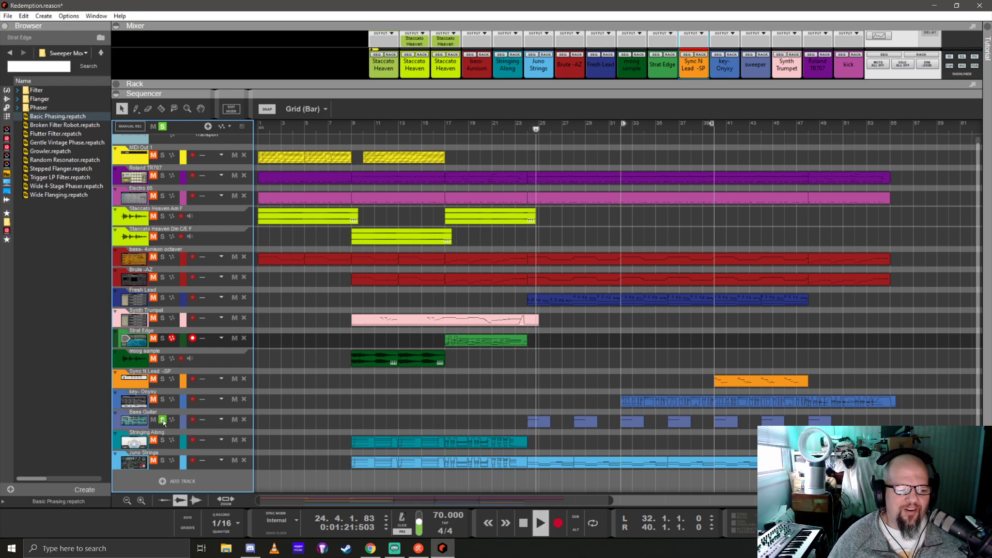
key(space)
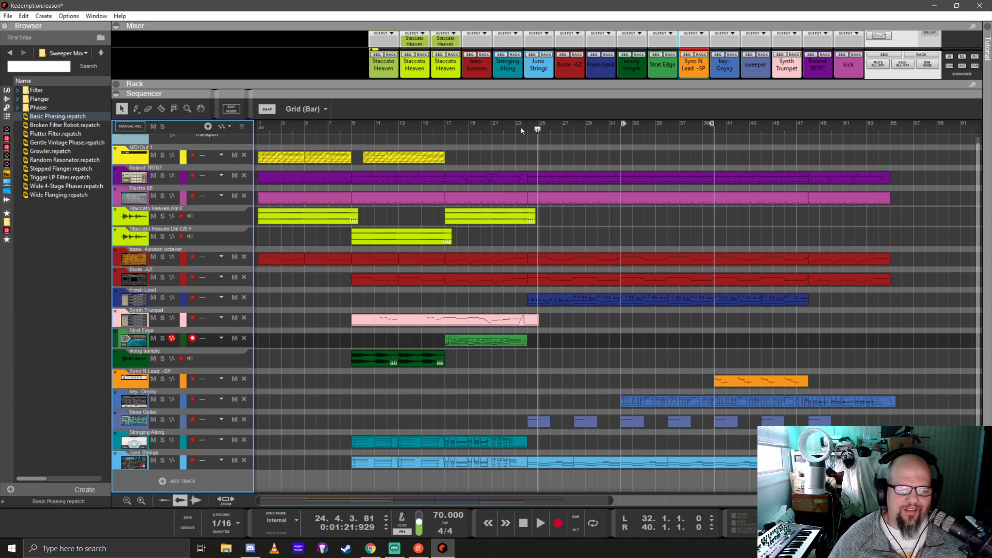
click(521, 128)
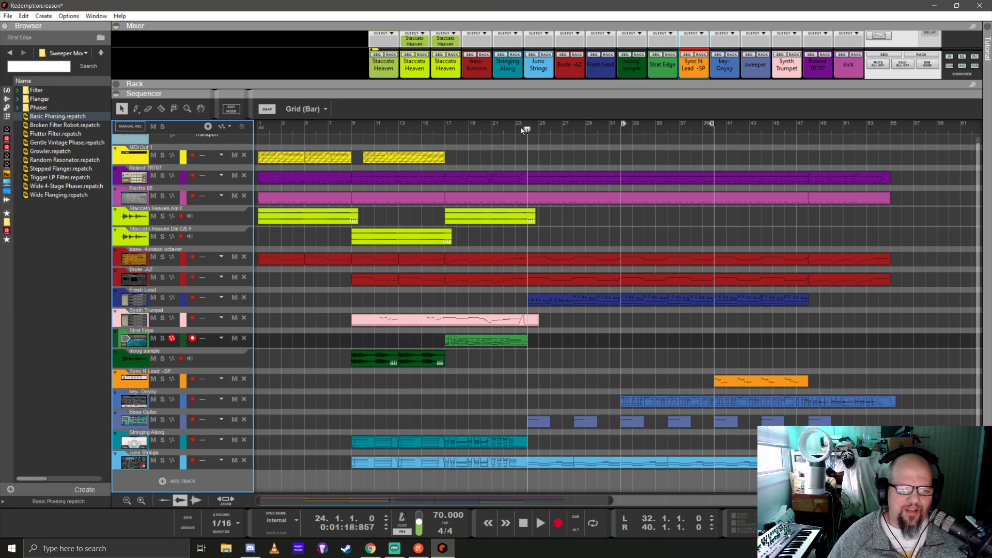
key(space)
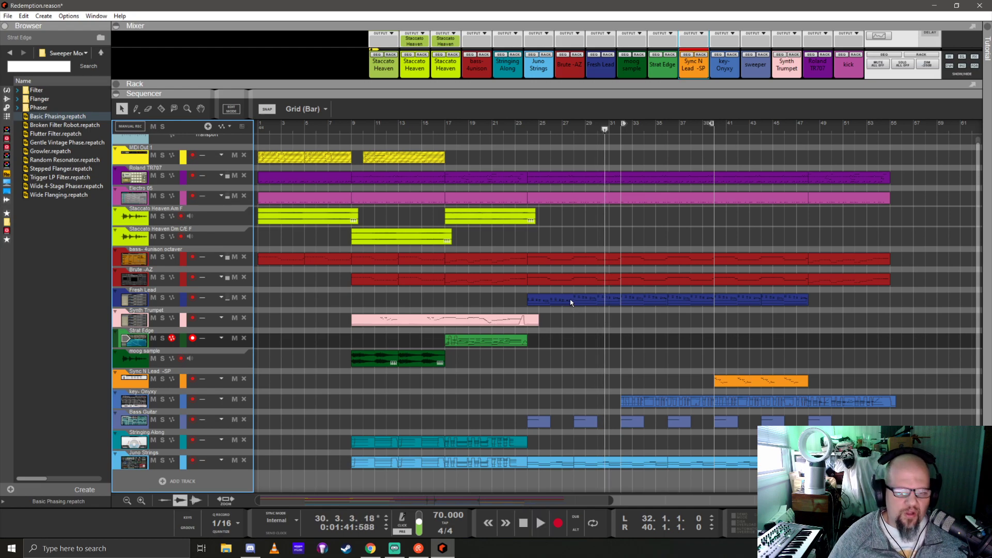
Split the Fresh Lead clip at bar 28 with the Razor tool and return to the Selection tool
key(r)
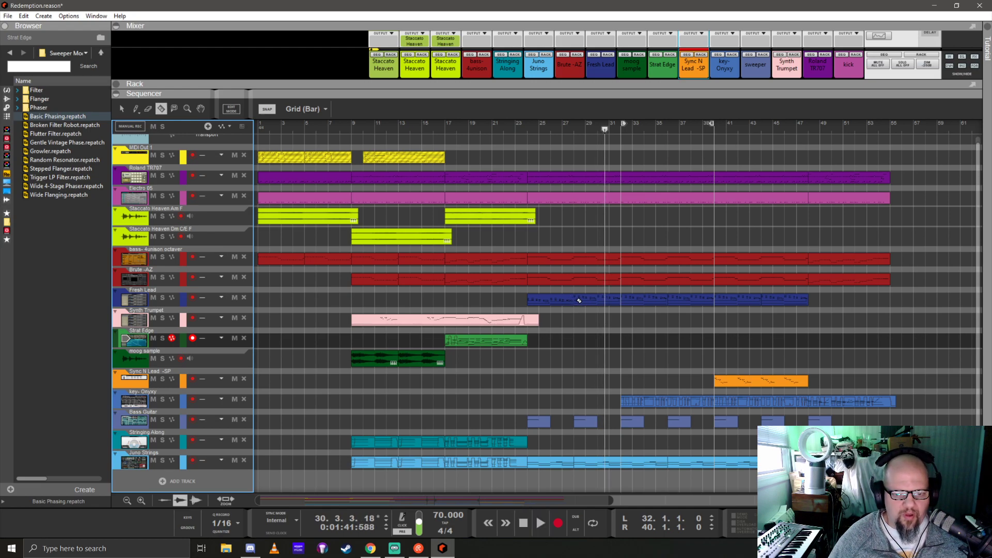
click(577, 301)
key(q)
Color the two Fresh Lead clips between bars 24 and 32 Slate Blue, and set the playhead to bar 24
click(593, 303)
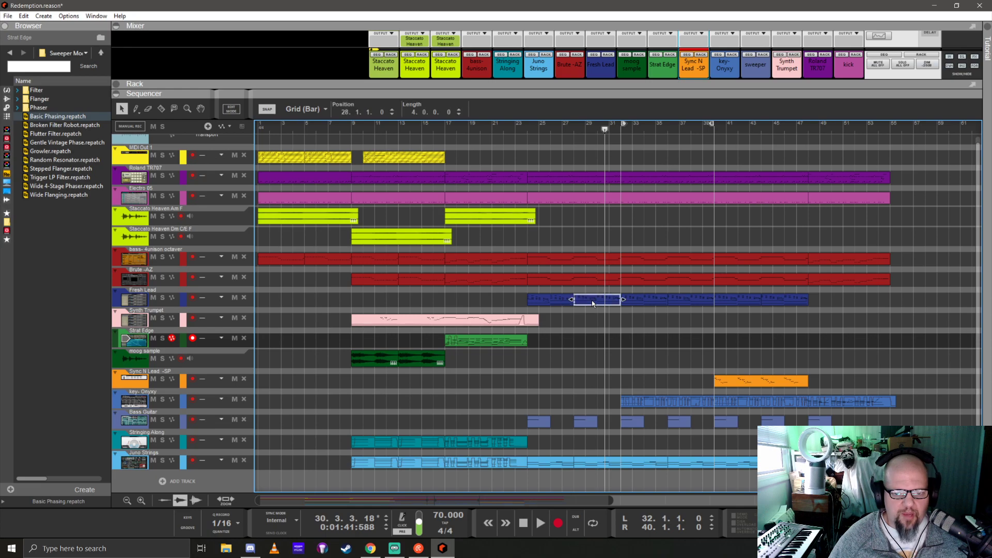
shift+click(553, 300)
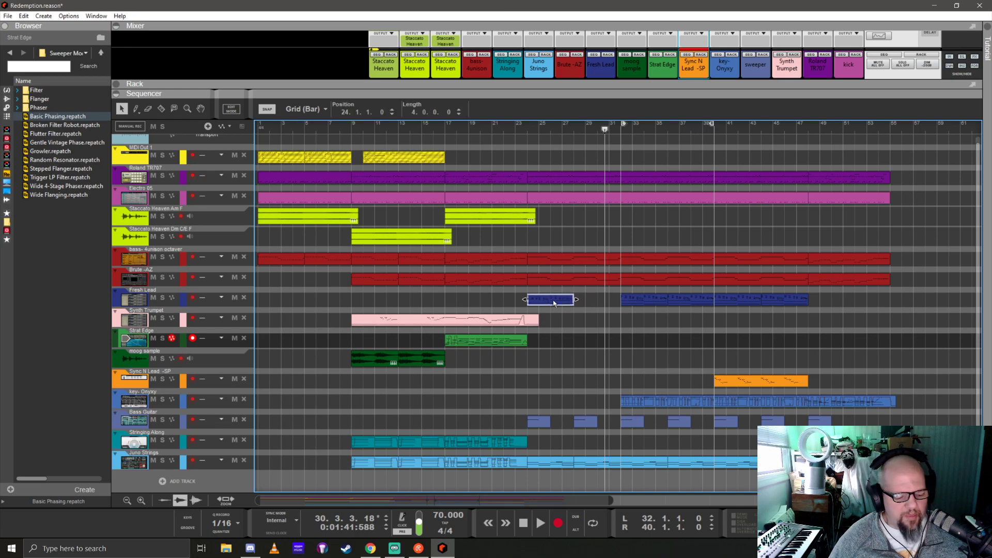
click(602, 304)
drag(607, 327, 561, 302)
right_click(566, 302)
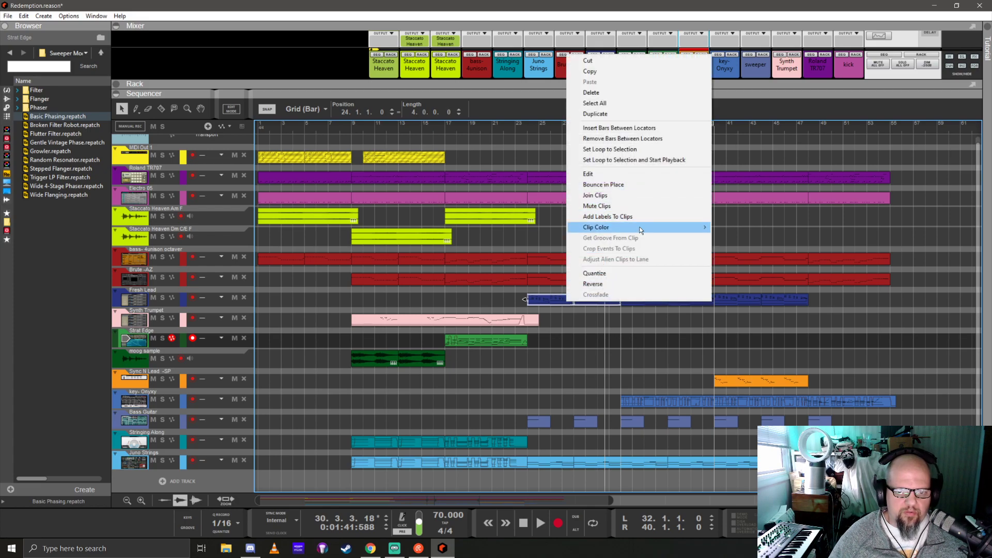
mouse_move(641, 230)
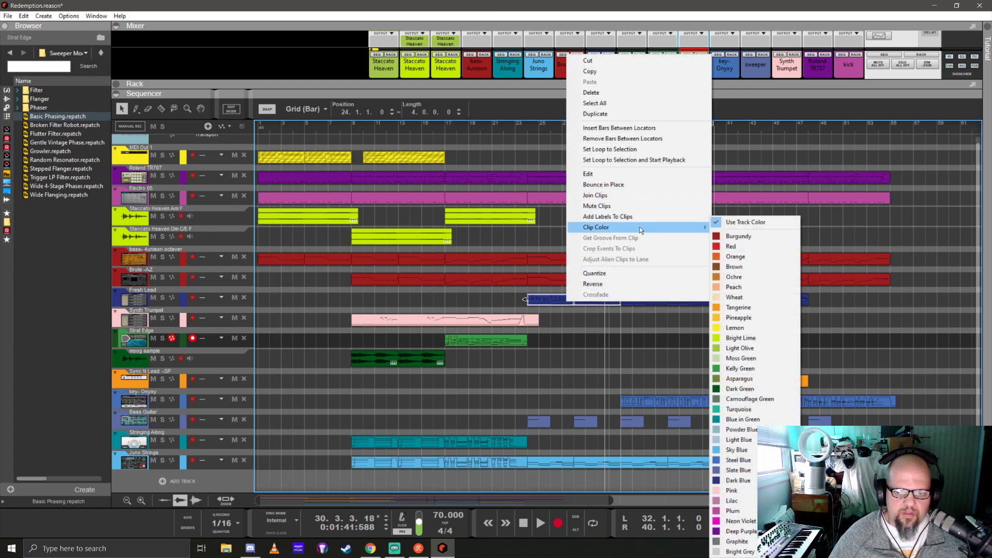
click(746, 470)
click(614, 347)
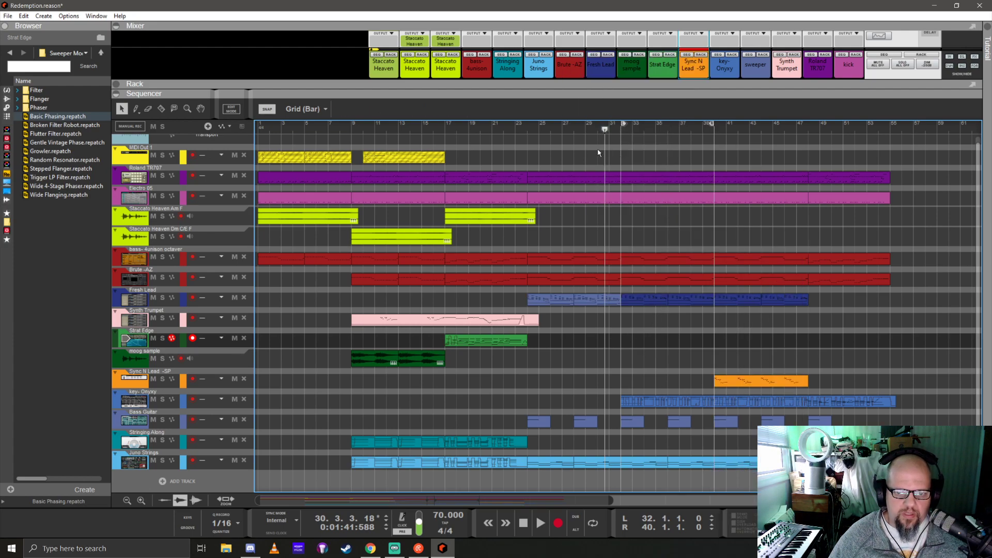
click(530, 125)
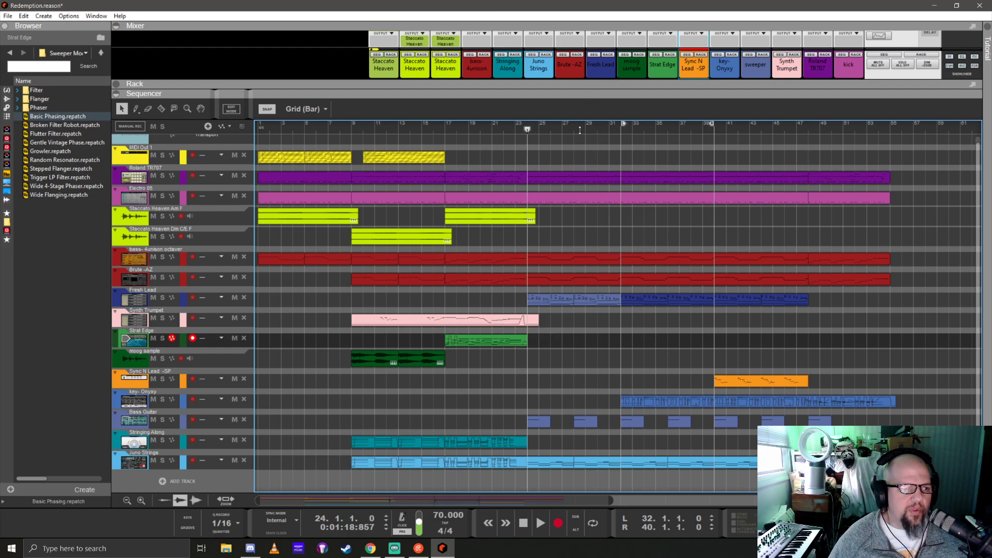
Search the Reason patches for "warm pad" and add the OBwarm Pad.thor patch at the end of the rack
drag(587, 93, 540, 355)
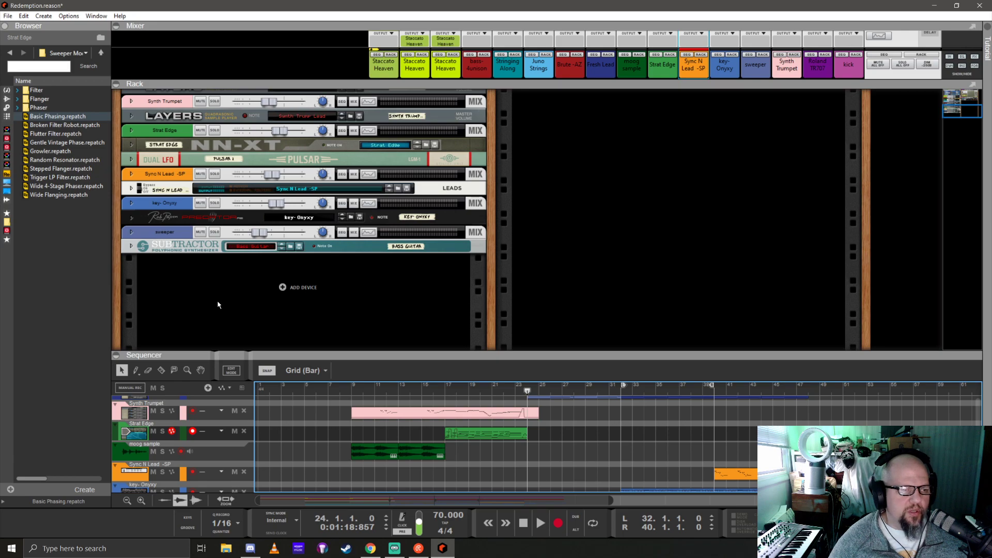
click(6, 128)
click(30, 68)
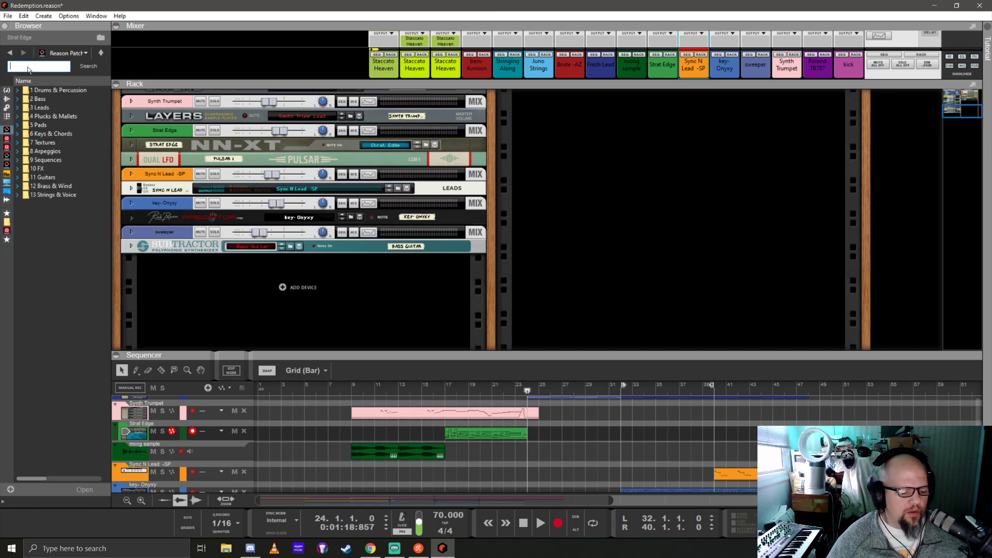
text(warm pad)
key(Return)
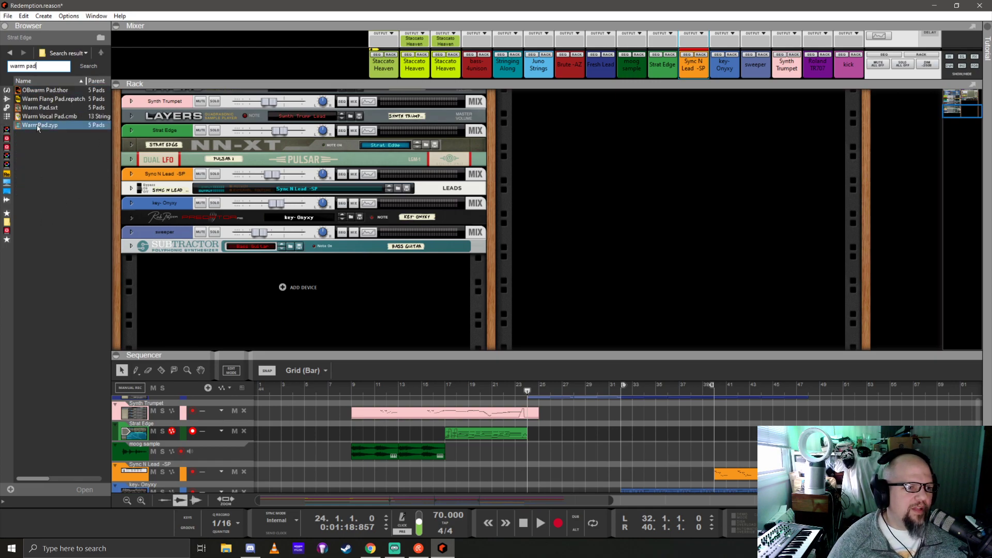
click(41, 108)
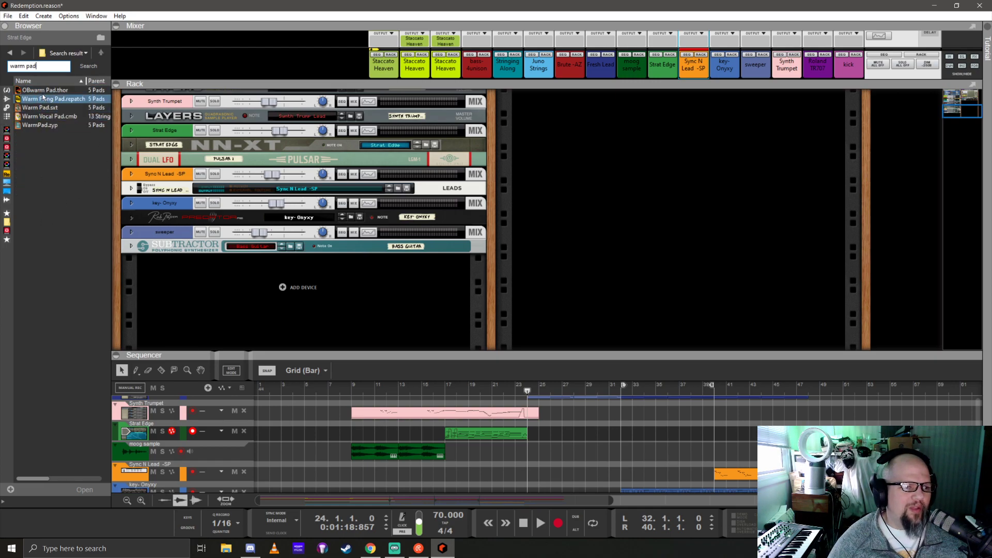
drag(43, 91, 289, 280)
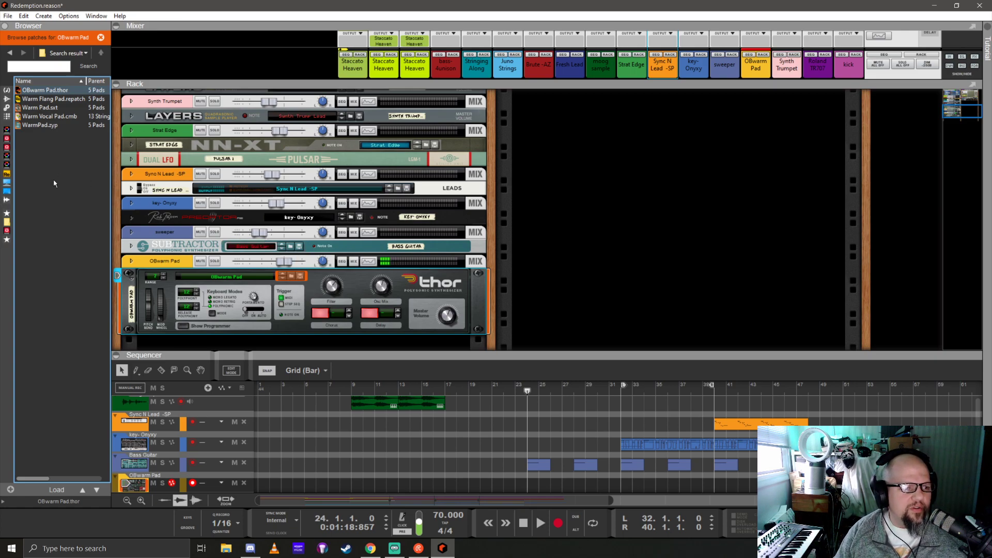
Search the Rack Extension patches for "warm pad" and load the Korg Mono/Poly patch 033 Warm Analog Pad at the end of the rack
click(6, 174)
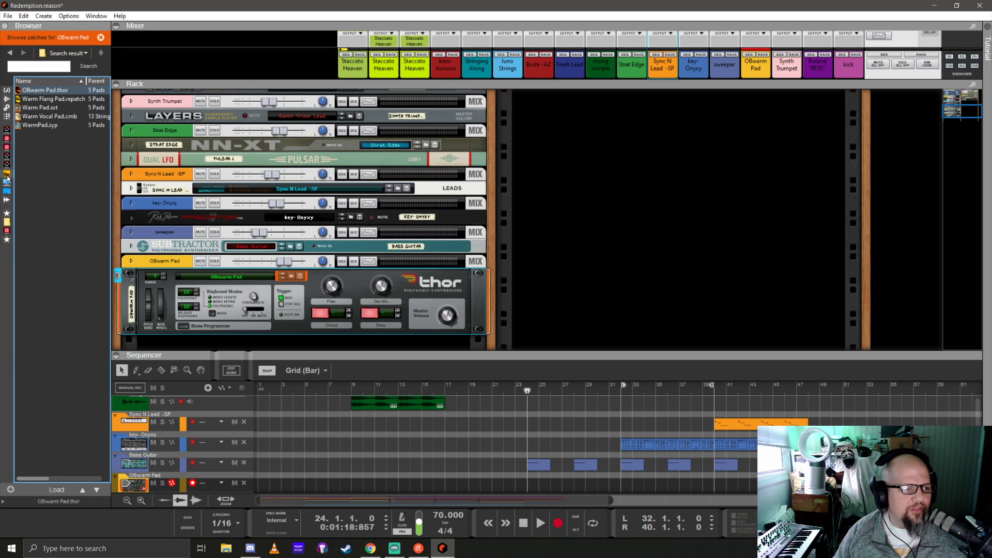
click(29, 67)
text(warm pad)
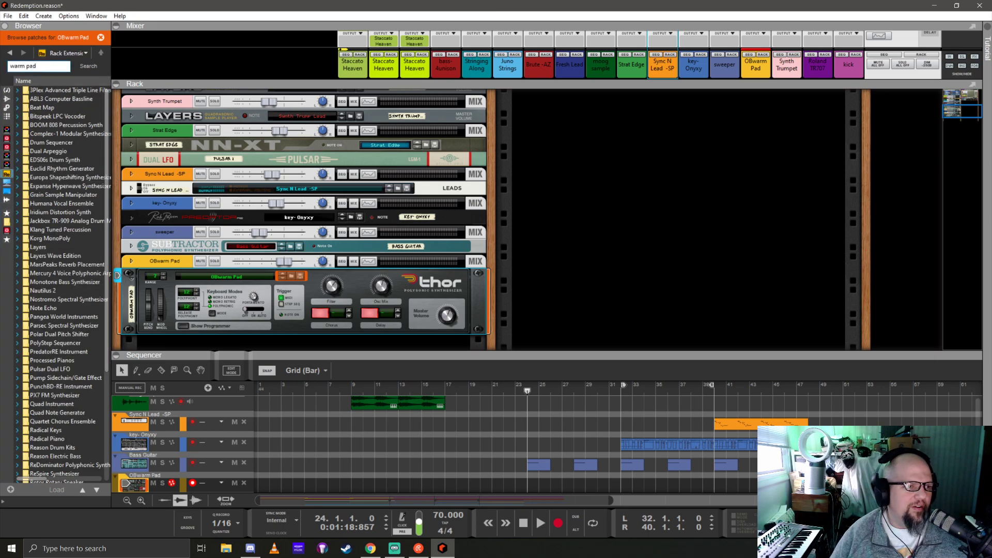
key(Return)
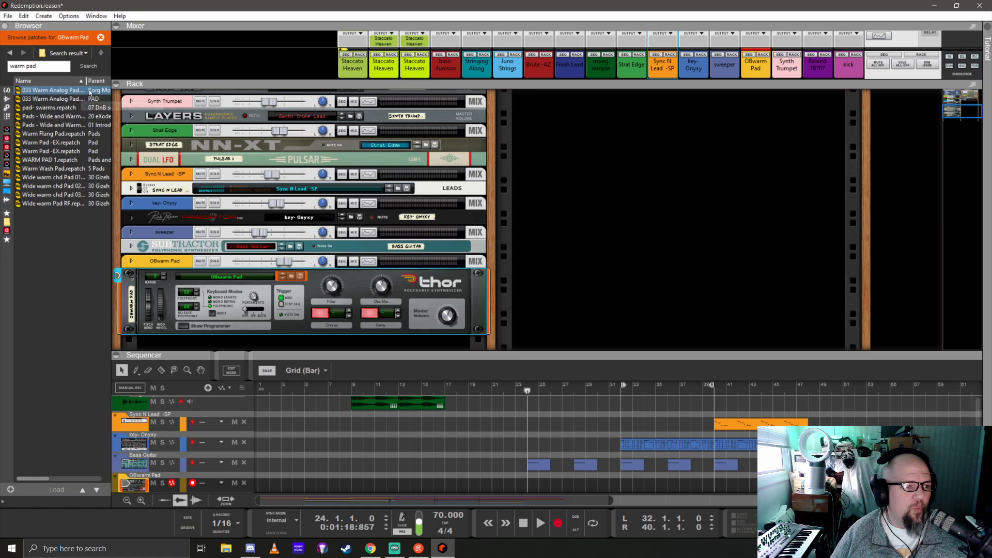
drag(111, 82, 134, 79)
click(45, 91)
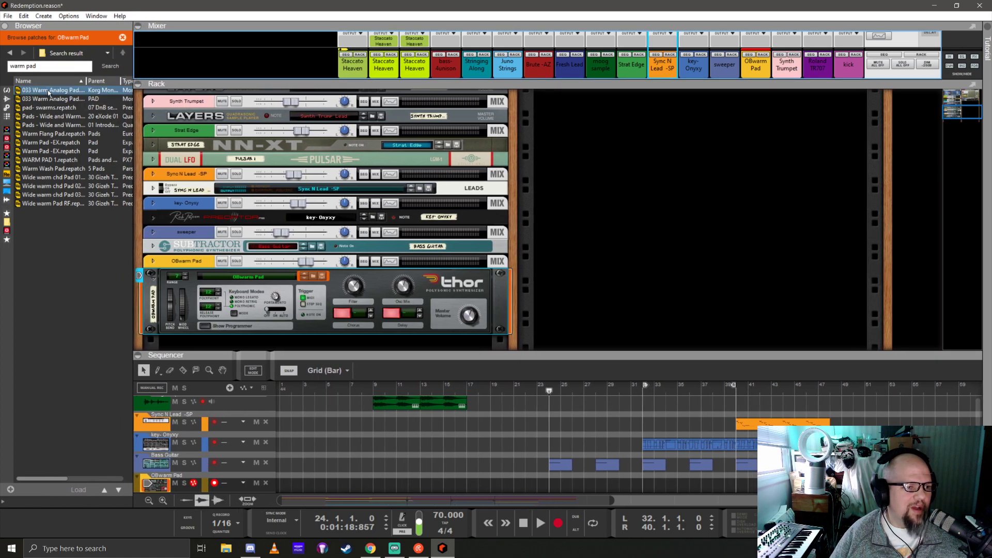
drag(44, 92, 302, 296)
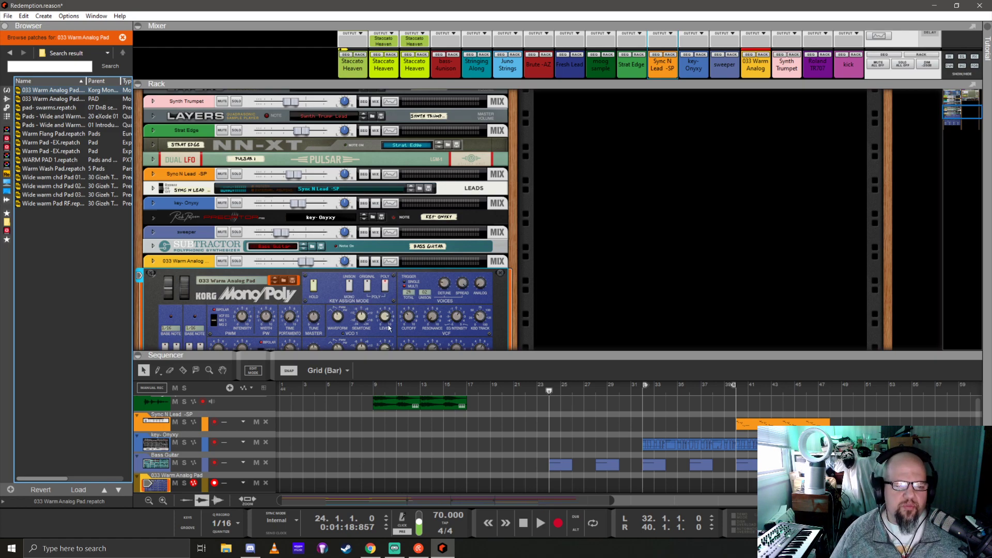
Audition the Staccato Heaven Am F track soloed from bar 1, clear its solo, and return the playhead to bar 24
drag(554, 350, 604, 180)
scroll(318, 364, up, 4)
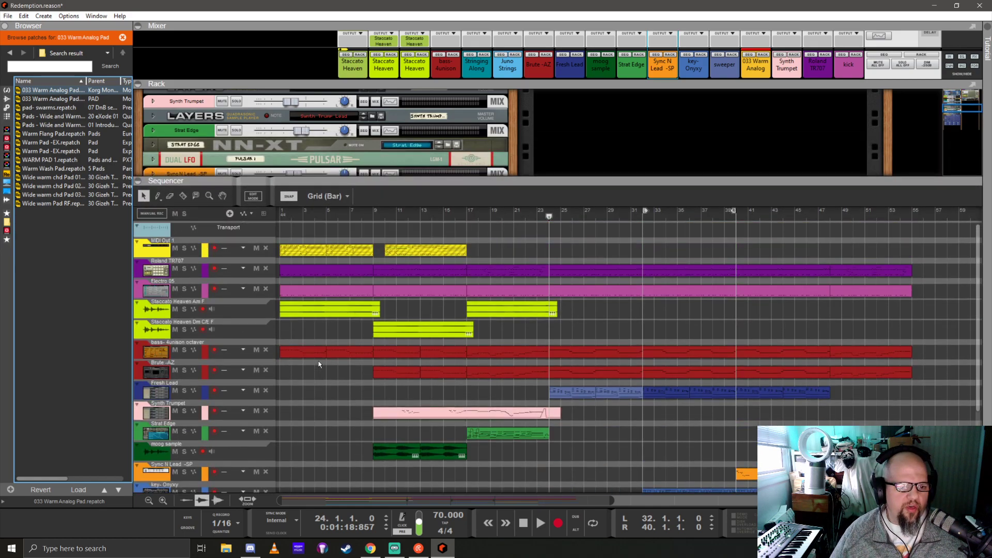
click(280, 215)
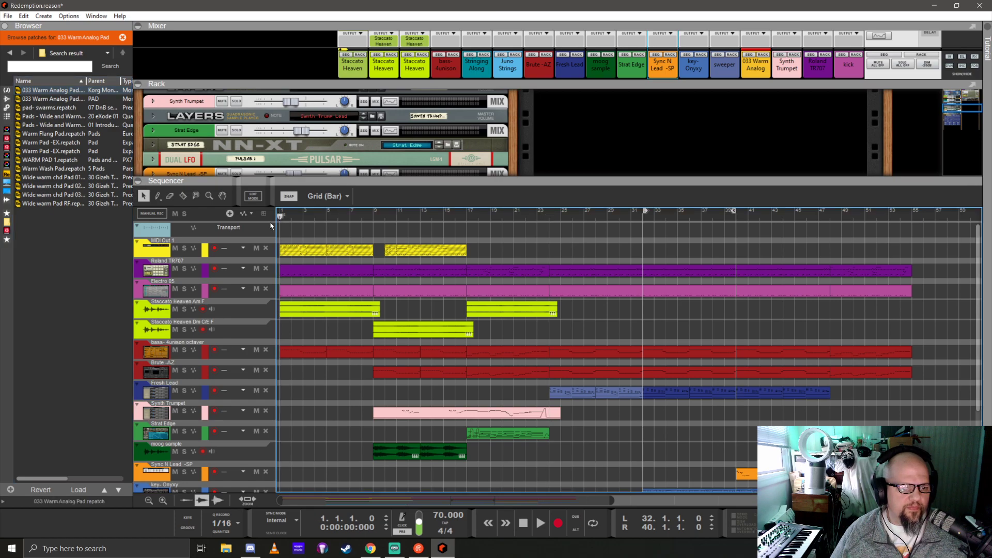
click(184, 309)
key(space)
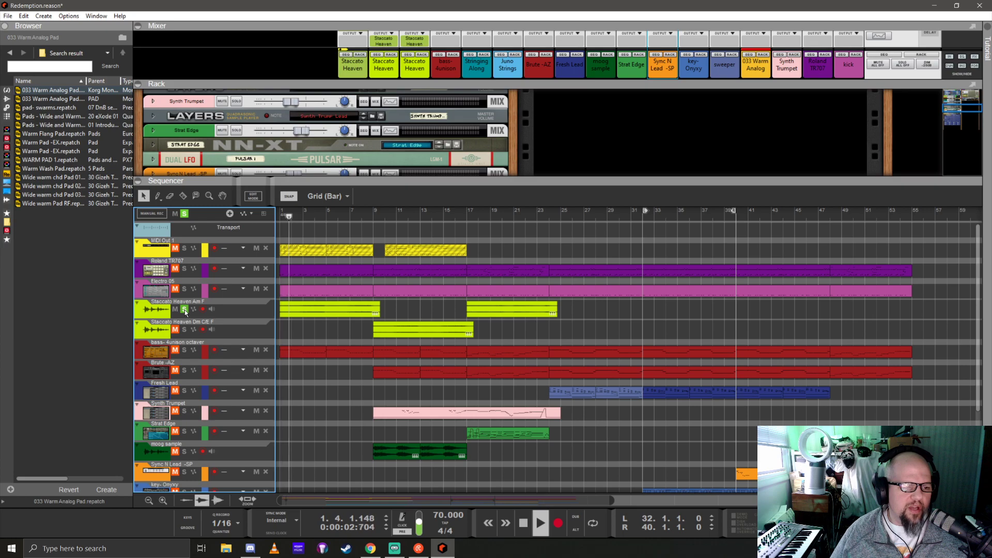
click(185, 309)
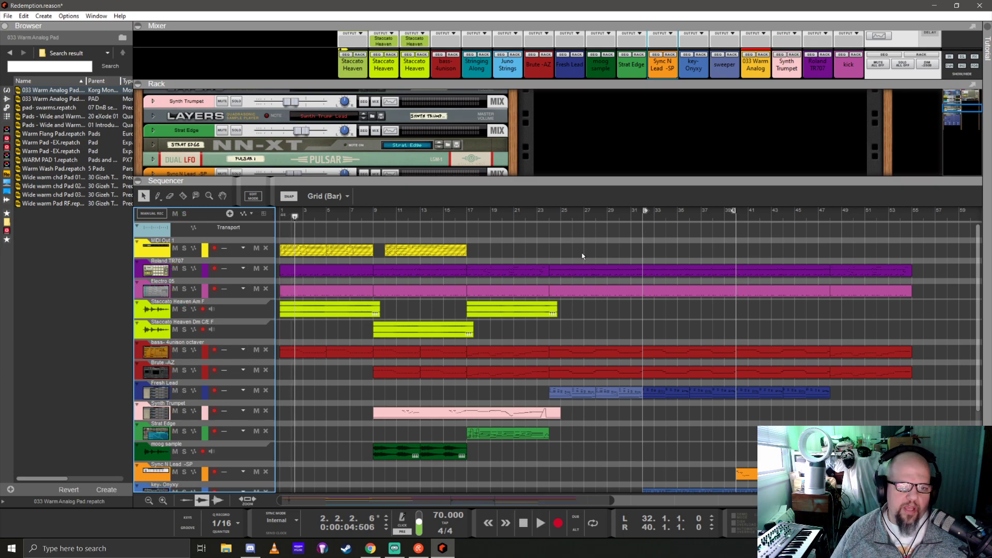
click(549, 217)
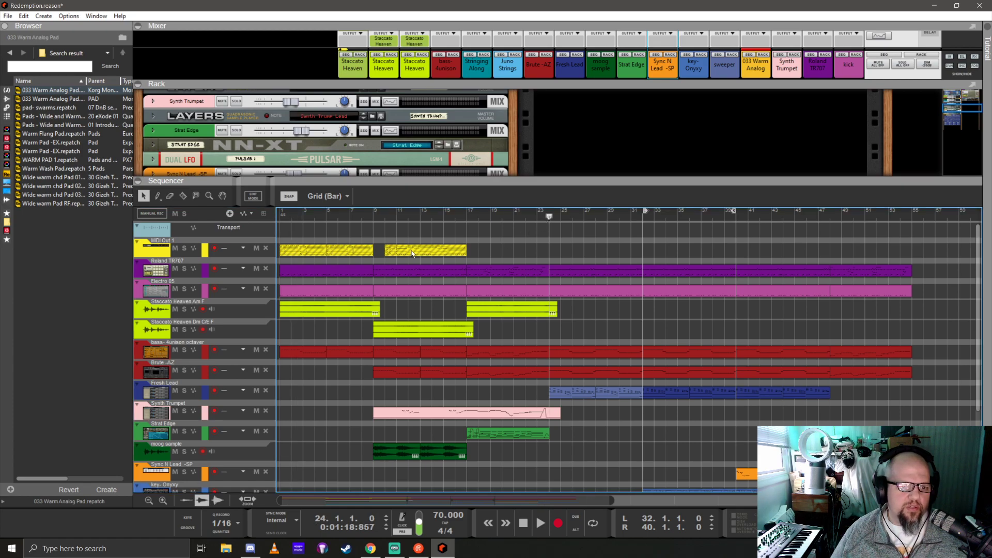
Move the second MIDI Out 1 clip to start at bar 17 and save the song
drag(406, 253, 486, 255)
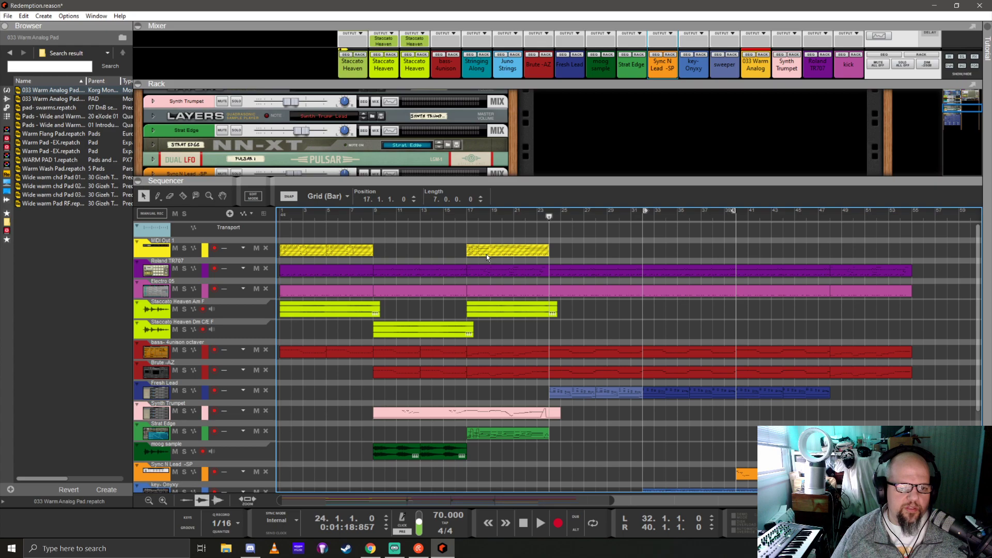
click(609, 250)
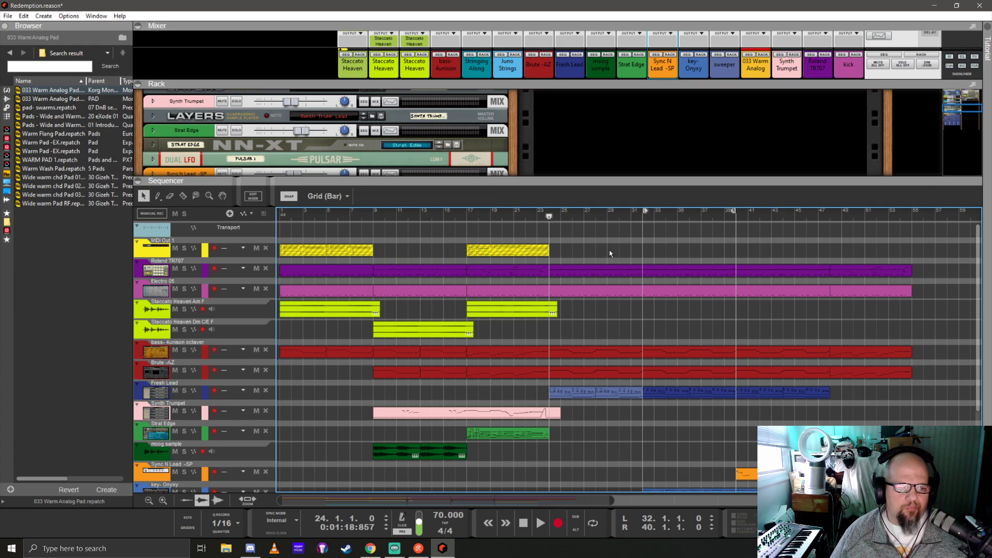
key(ctrl+s)
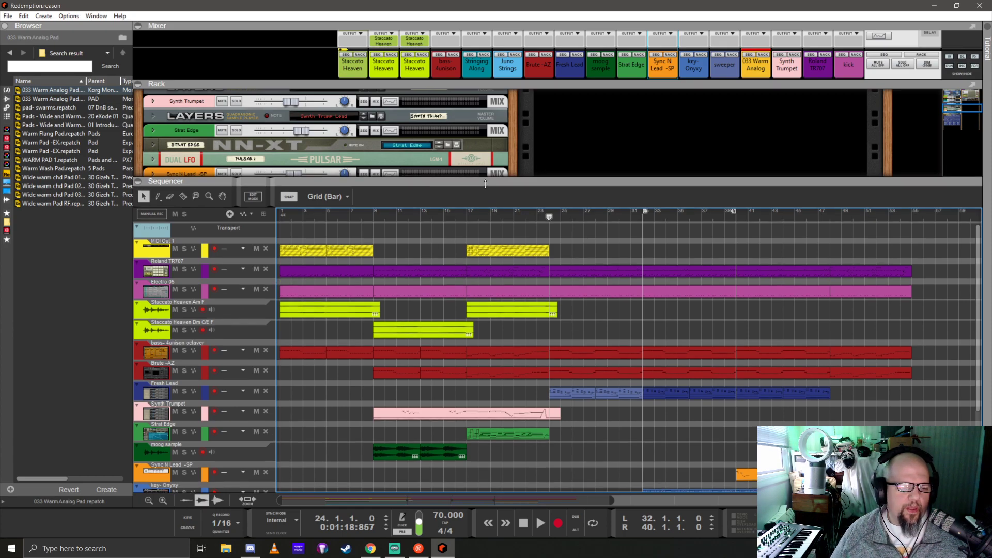
Fold the Korg Mono/Poly device in the rack
drag(486, 184, 583, 341)
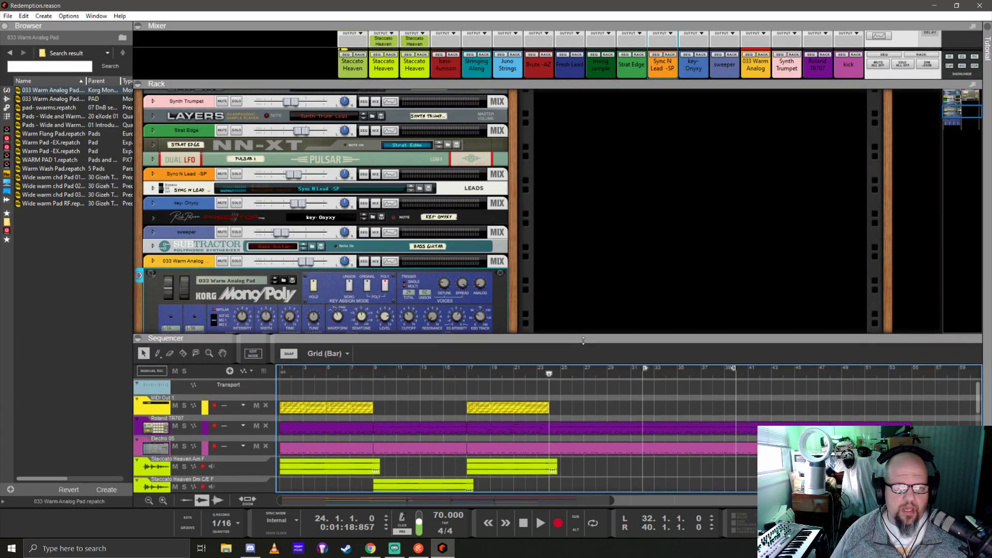
scroll(321, 272, down, 3)
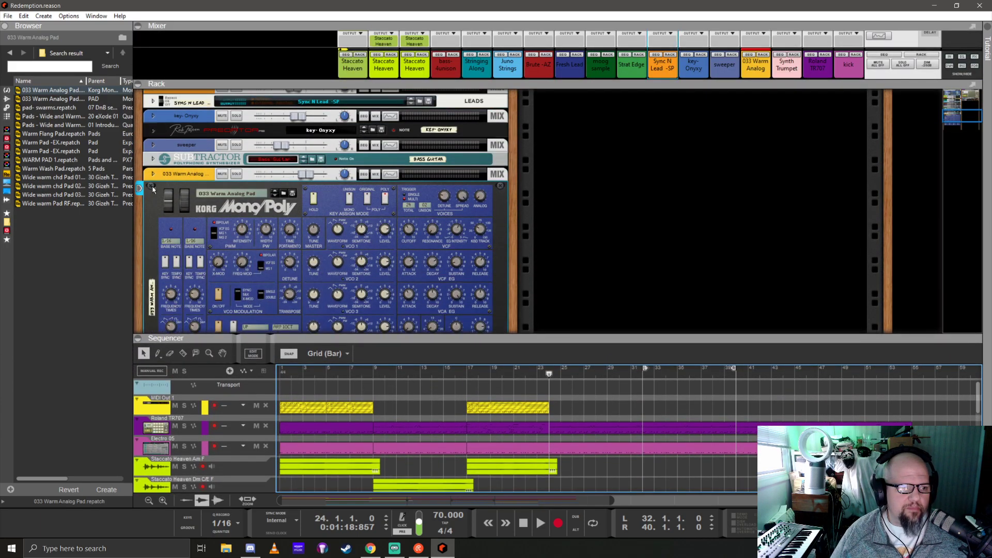
click(151, 187)
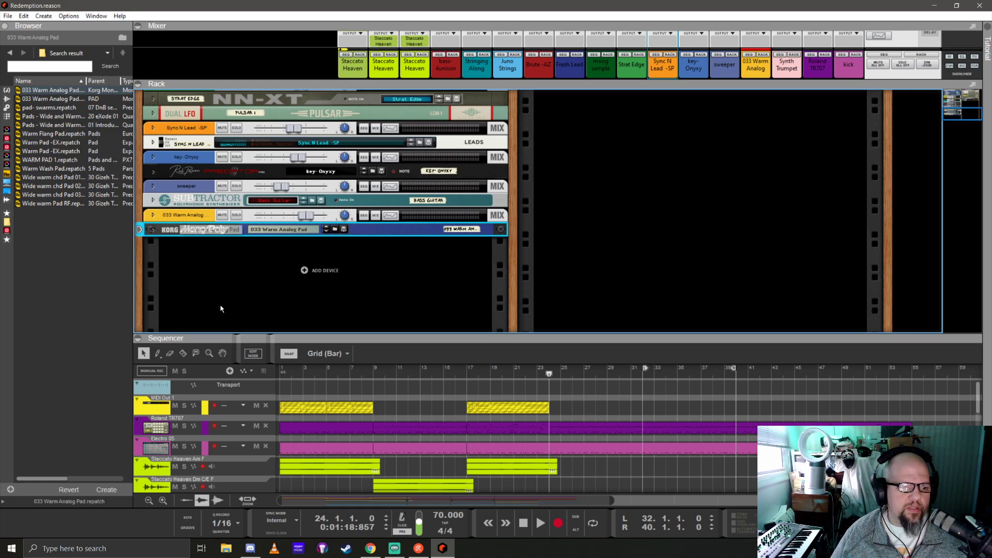
Set the track color of the Sync N Lead -SP track to Bright Lime
drag(295, 336, 295, 210)
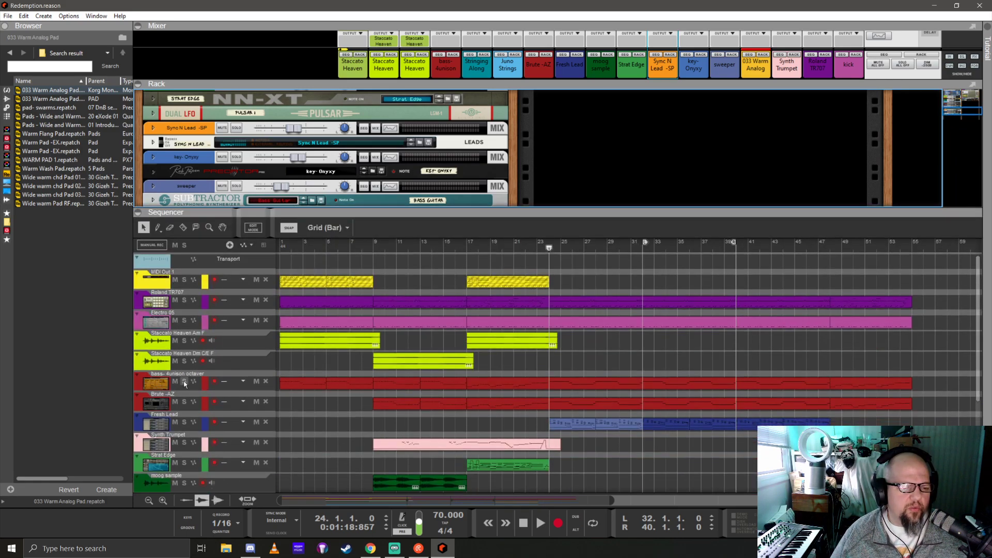
scroll(185, 368, down, 5)
click(151, 359)
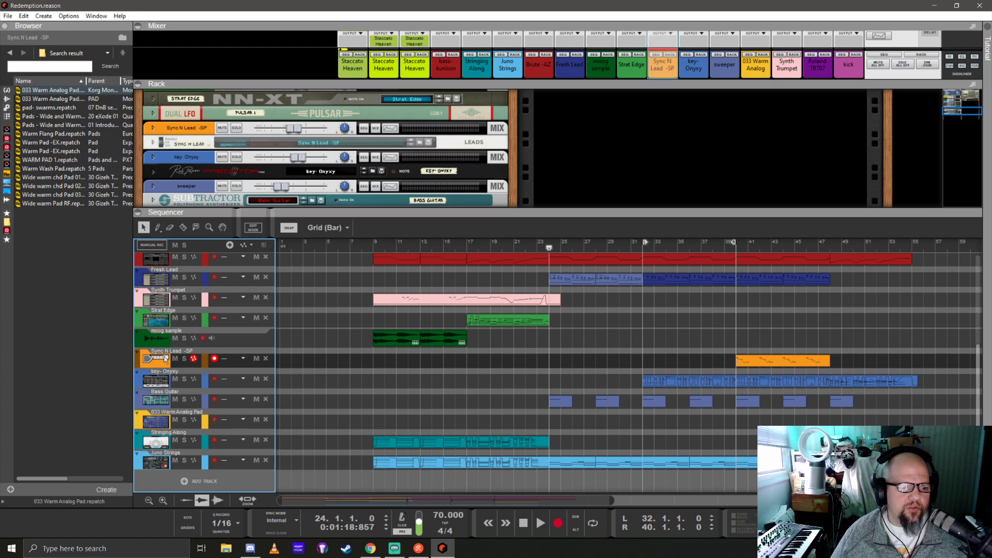
right_click(163, 359)
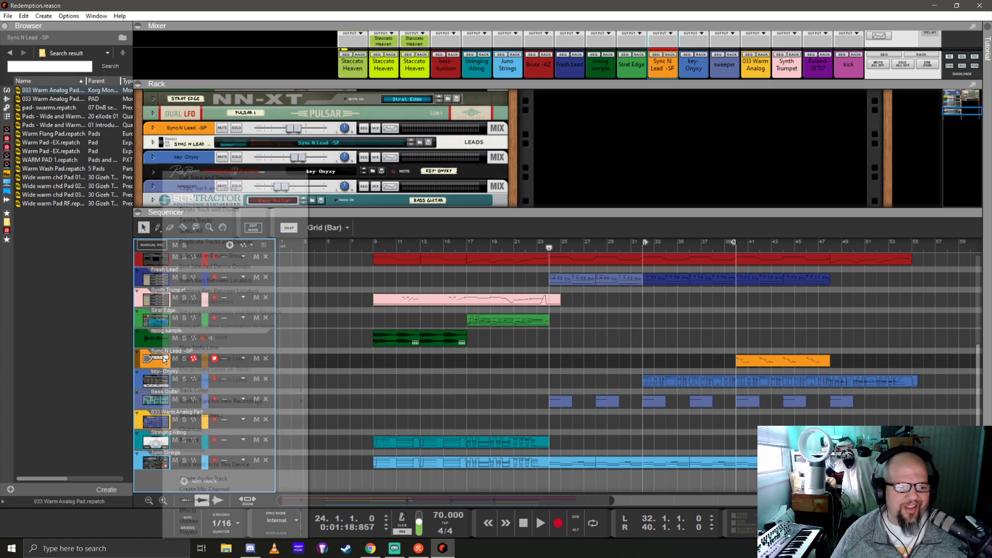
mouse_move(232, 392)
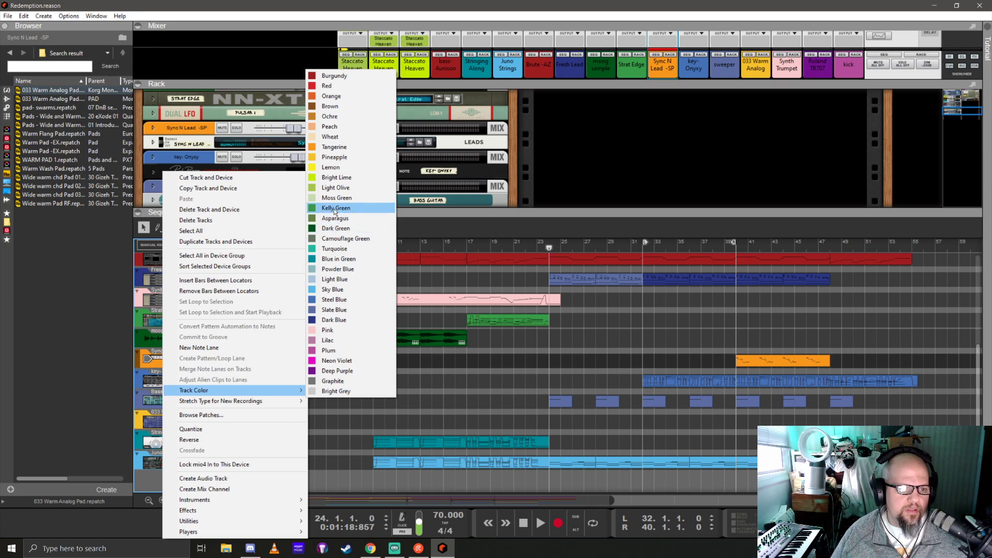
click(336, 177)
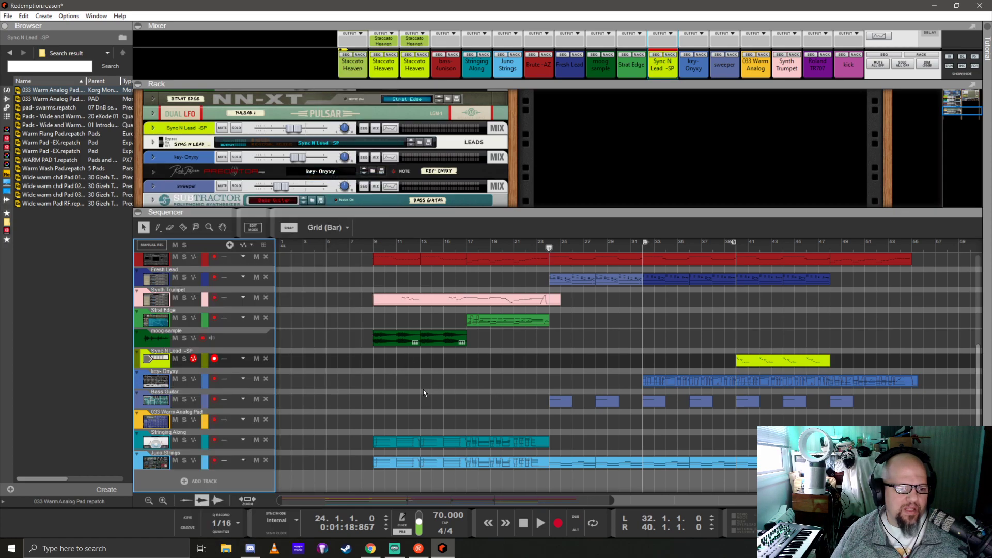
Set the track color of the 033 Warm Analog Pad track to Graphite
click(157, 425)
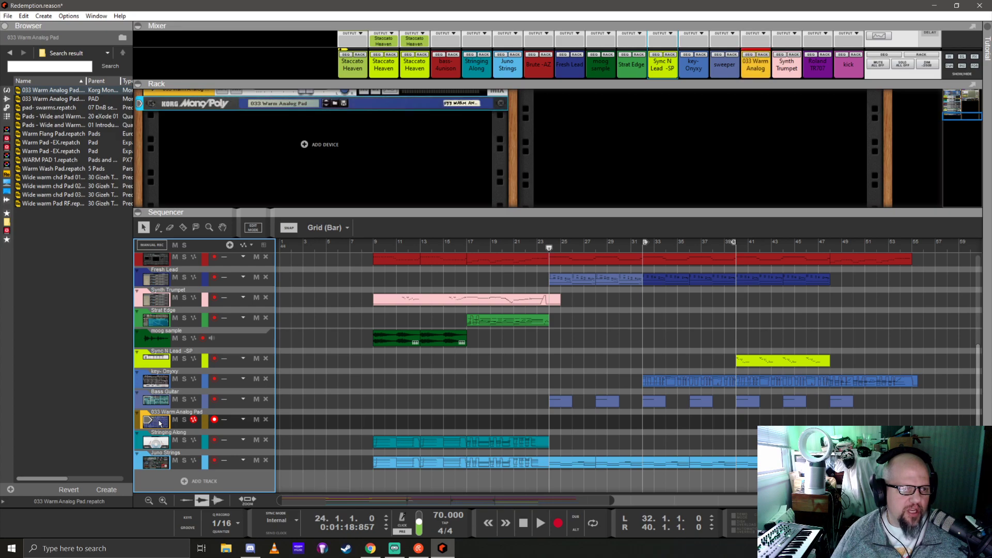
right_click(159, 423)
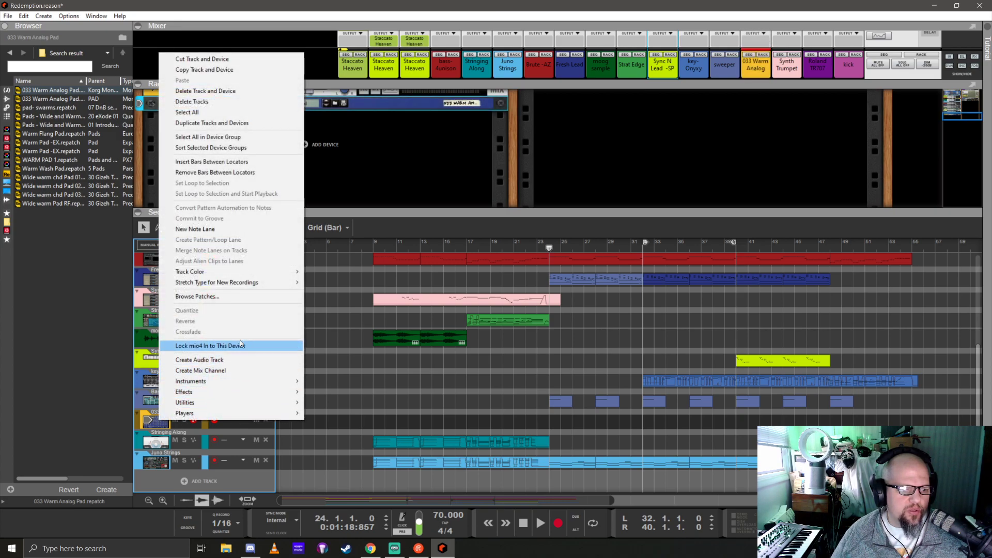
mouse_move(248, 271)
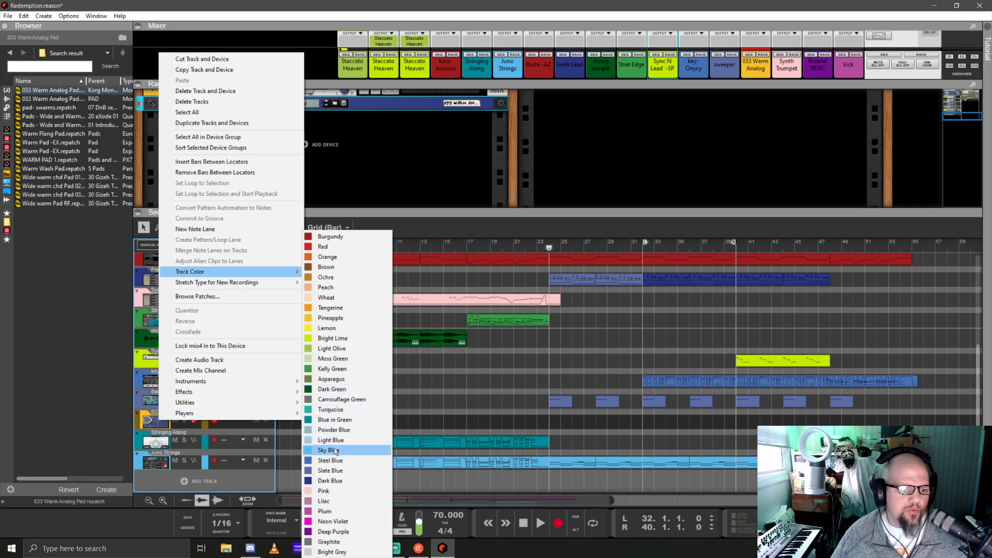
click(332, 552)
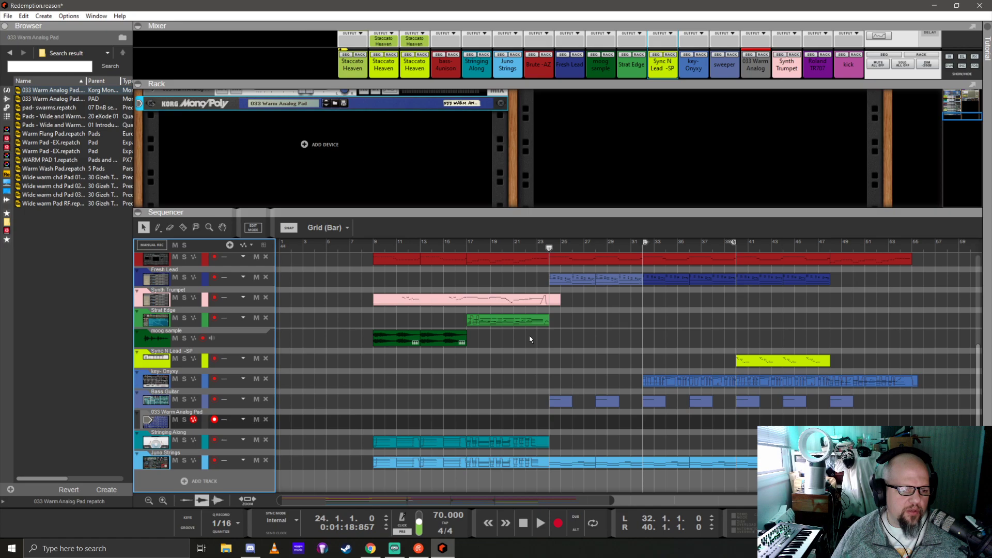
Play the arrangement from bar 24 to about bar 40 with the 033 Warm Analog Pad track armed, and stop playback
click(549, 248)
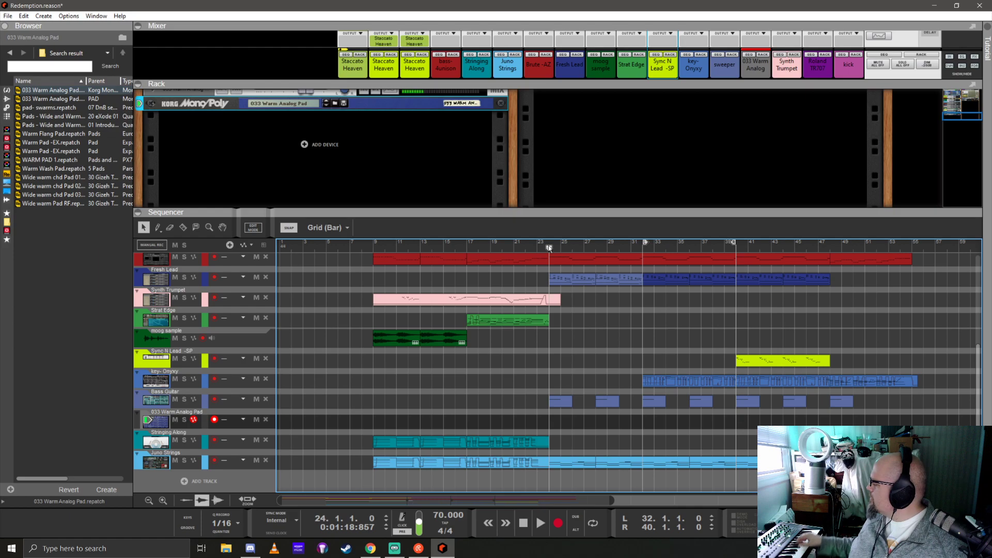
key(space)
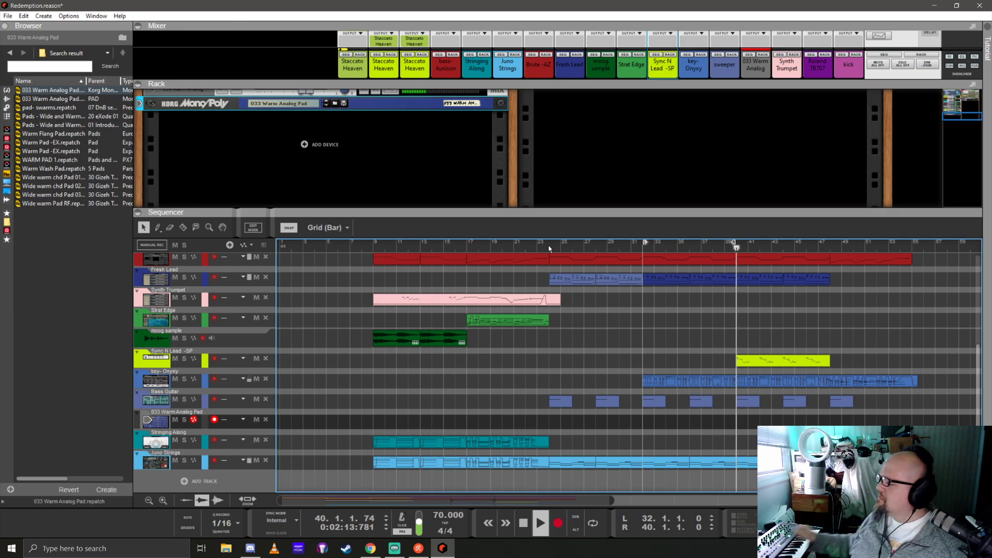
key(space)
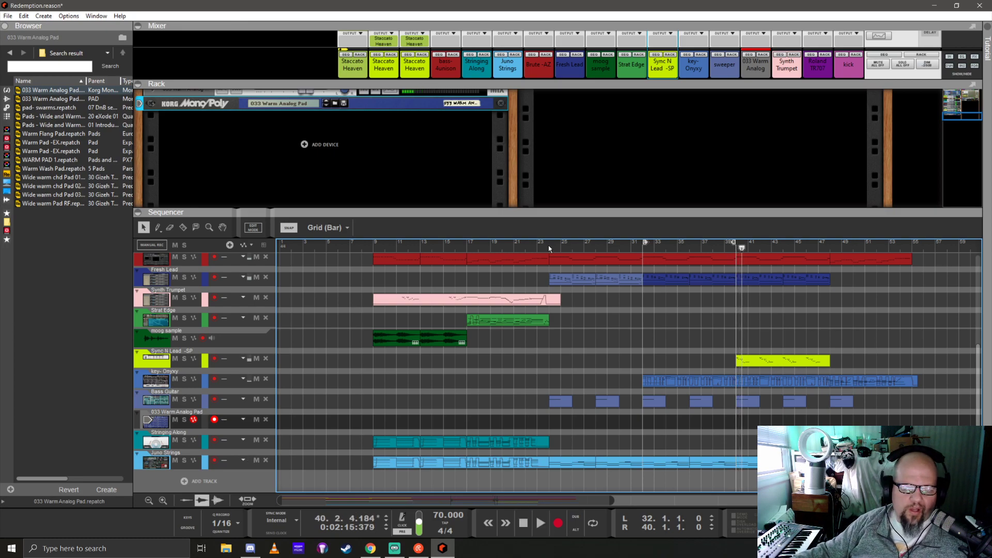
Record a part on the 033 Warm Analog Pad track from bar 32 to about bar 49, and stop recording
key(KP_1)
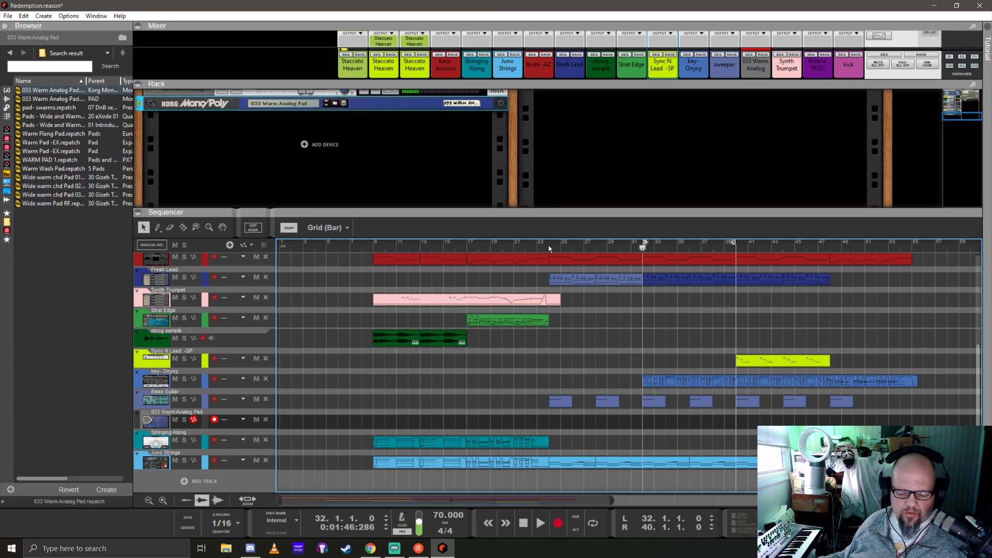
key(KP_Multiply)
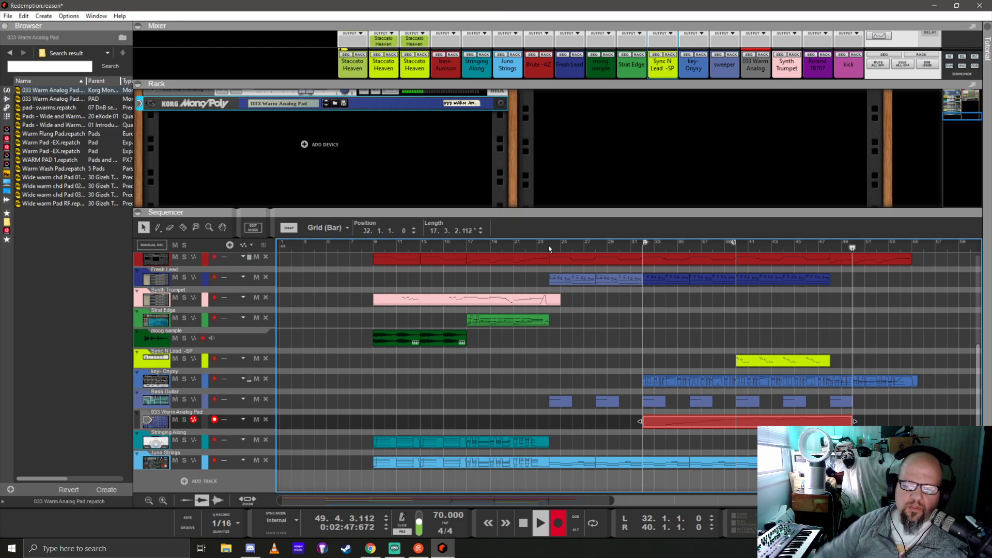
key(space)
Open the recorded pad clip for editing and delete the two very short stray notes, A5 in bar 43 and E5 in bar 36
double_click(742, 423)
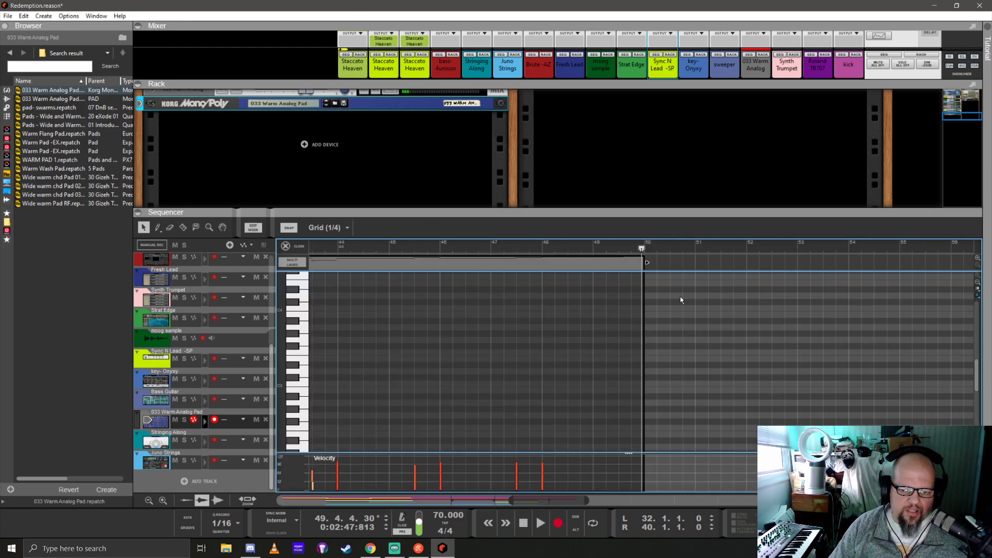
drag(655, 212, 654, 78)
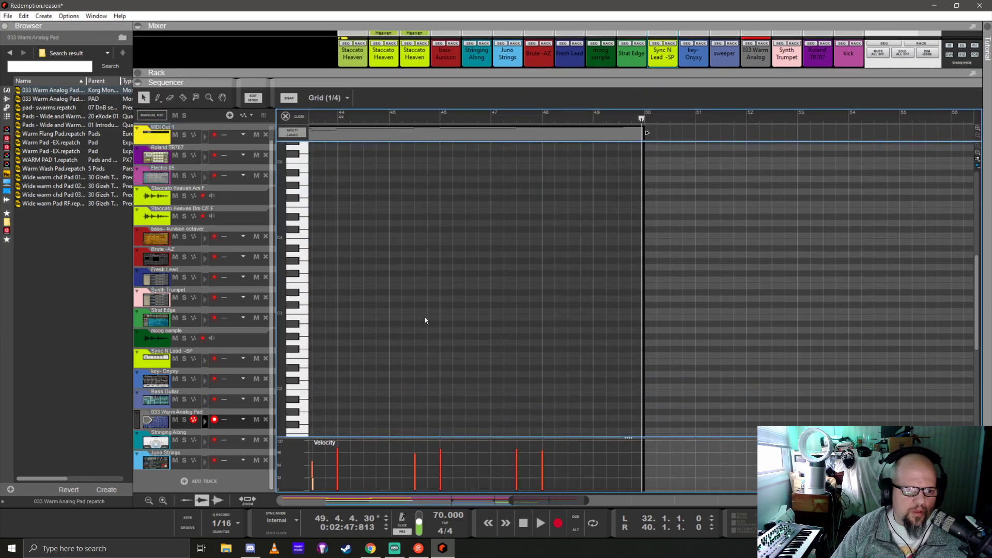
scroll(424, 317, down, 3)
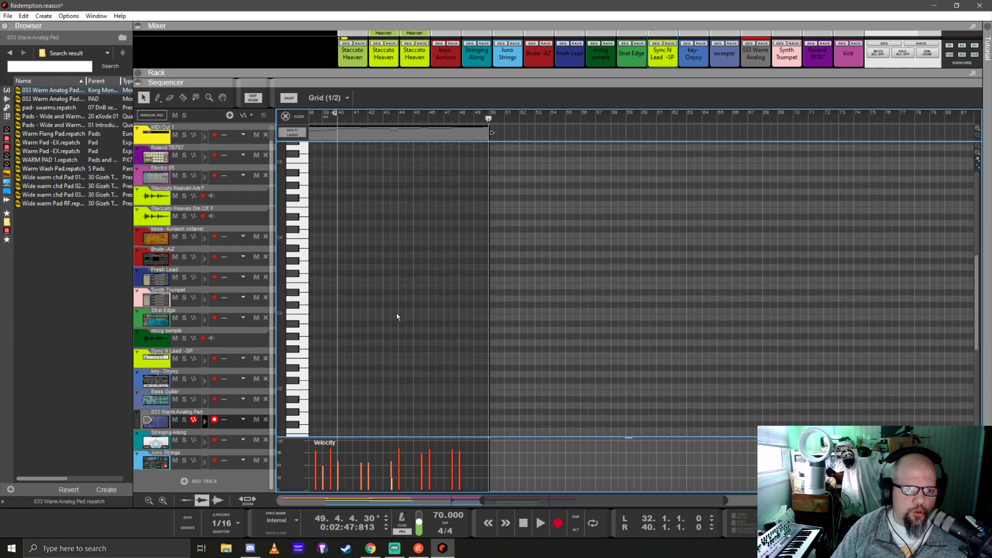
scroll(398, 310, up, 8)
scroll(384, 313, left, 3)
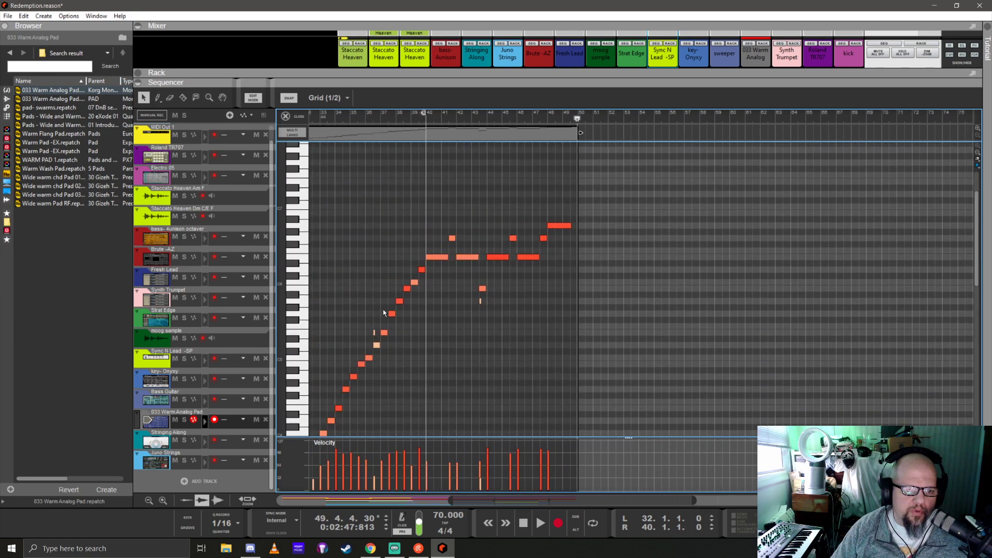
click(481, 288)
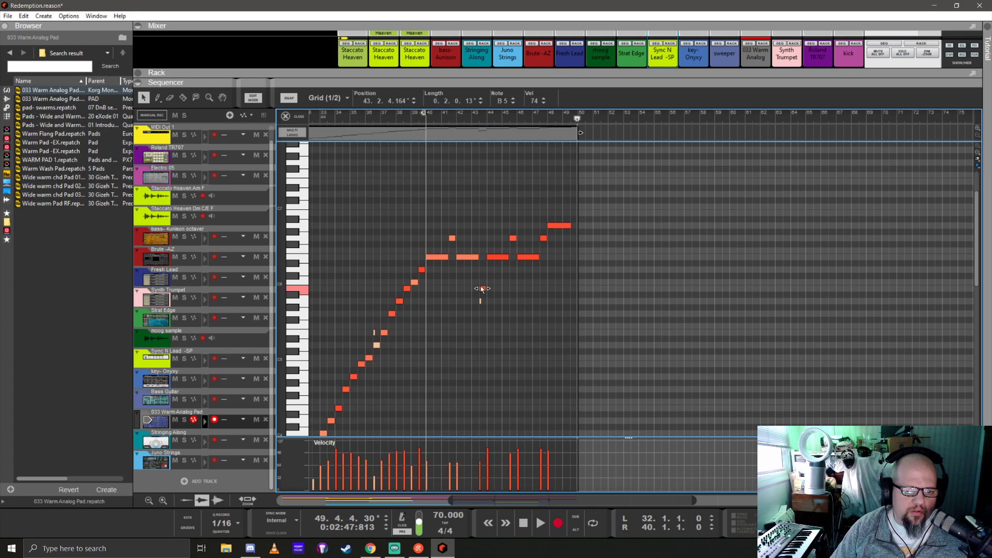
drag(476, 297, 489, 304)
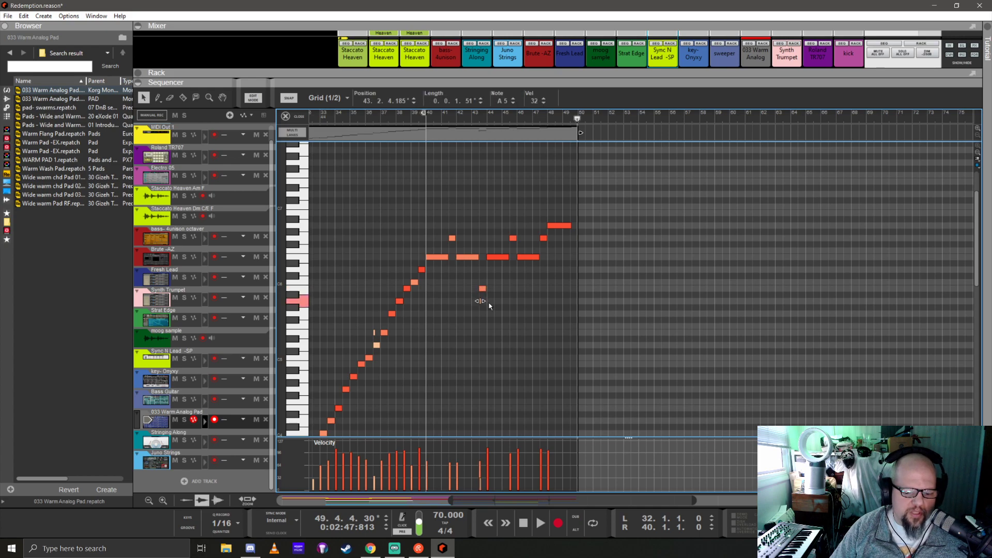
key(Delete)
drag(378, 332, 378, 334)
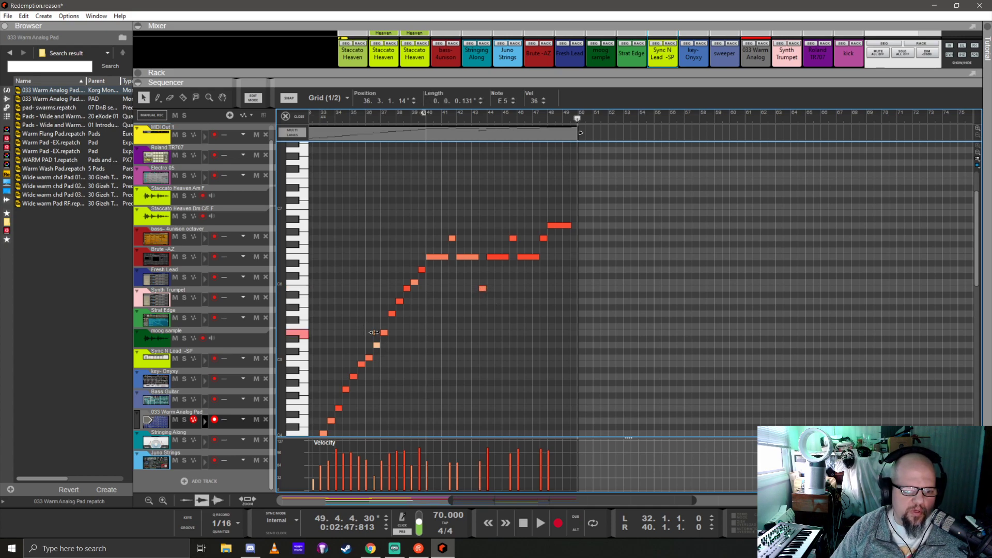
key(Delete)
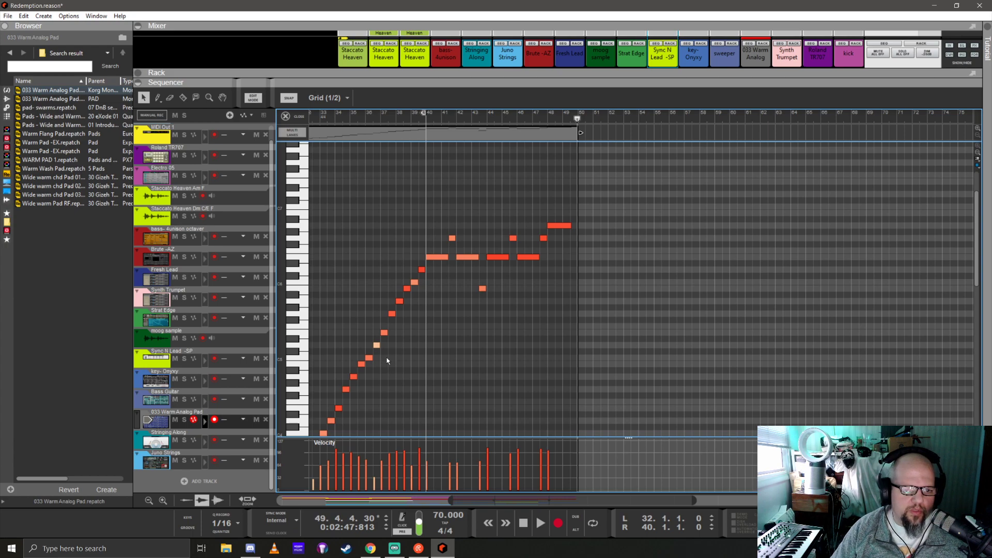
Quantize all the pad notes to 1/4 and shape their velocities into a steady ramp rising from the first to the last note
scroll(387, 361, left, 5)
scroll(584, 321, down, 2)
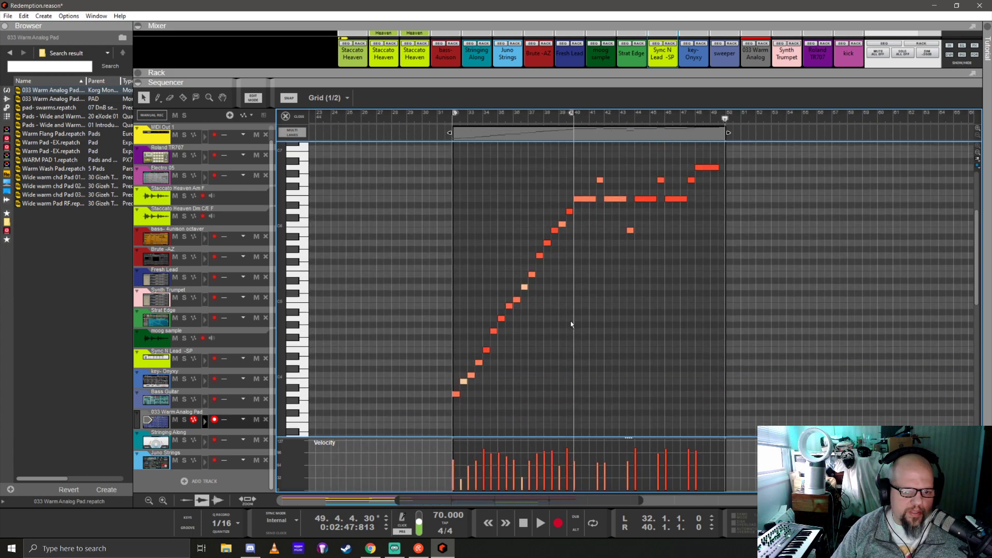
key(ctrl+a)
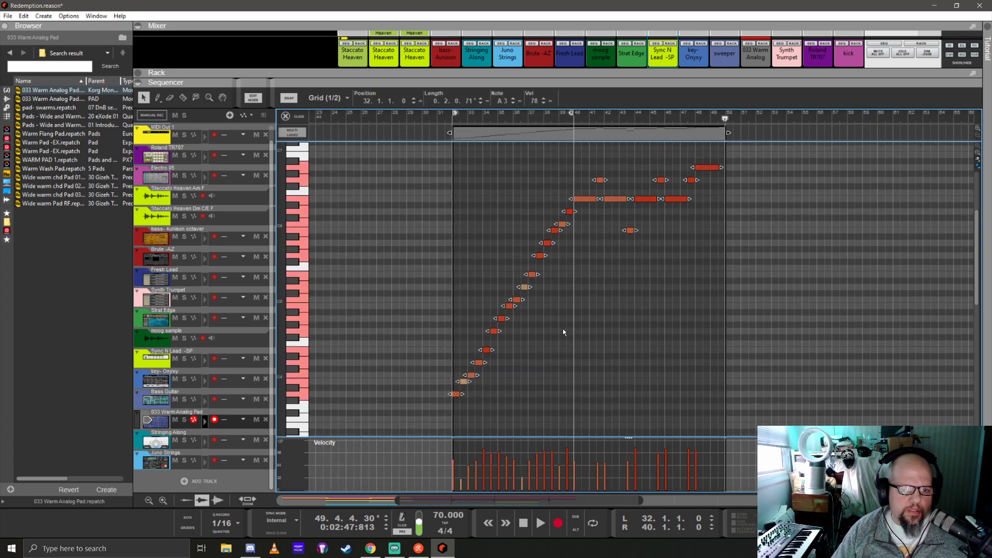
click(232, 524)
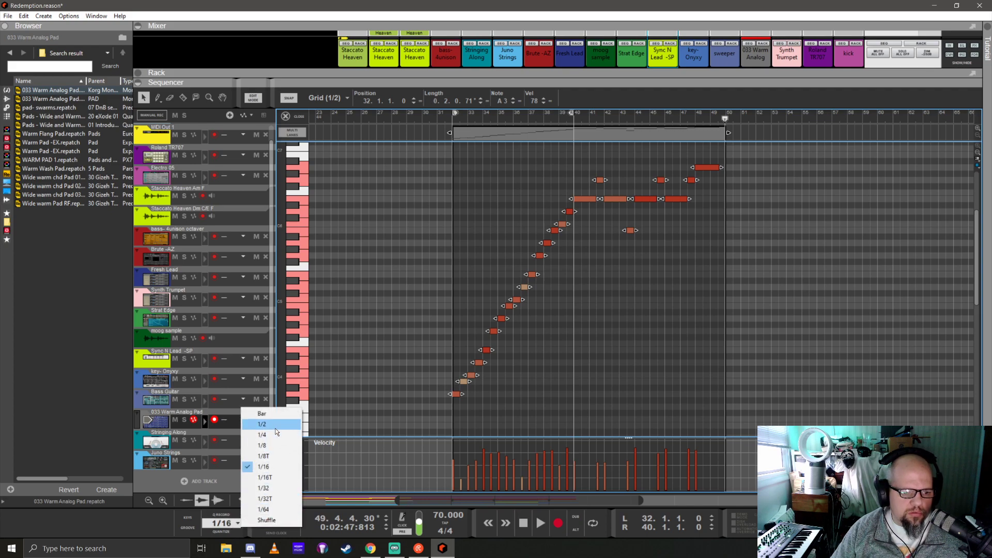
click(273, 439)
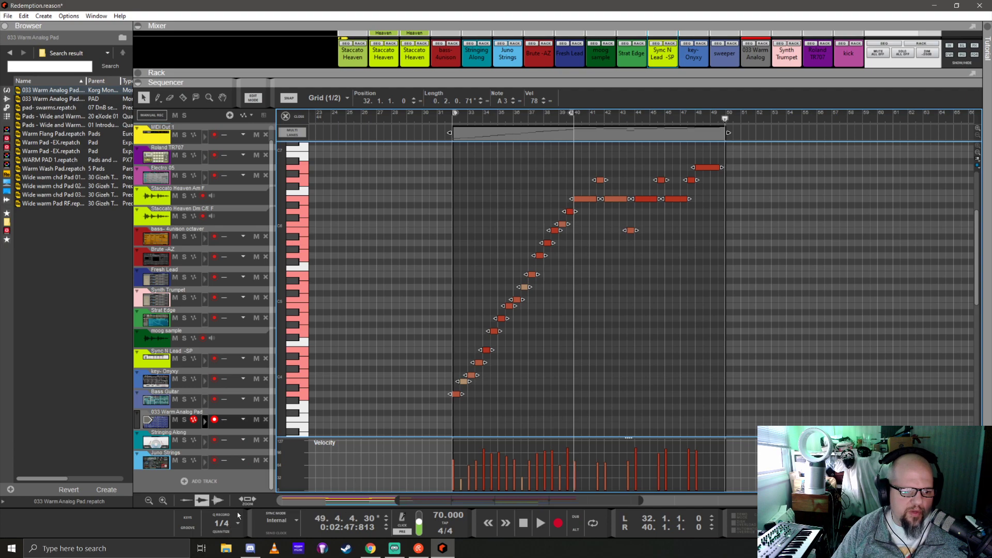
click(628, 350)
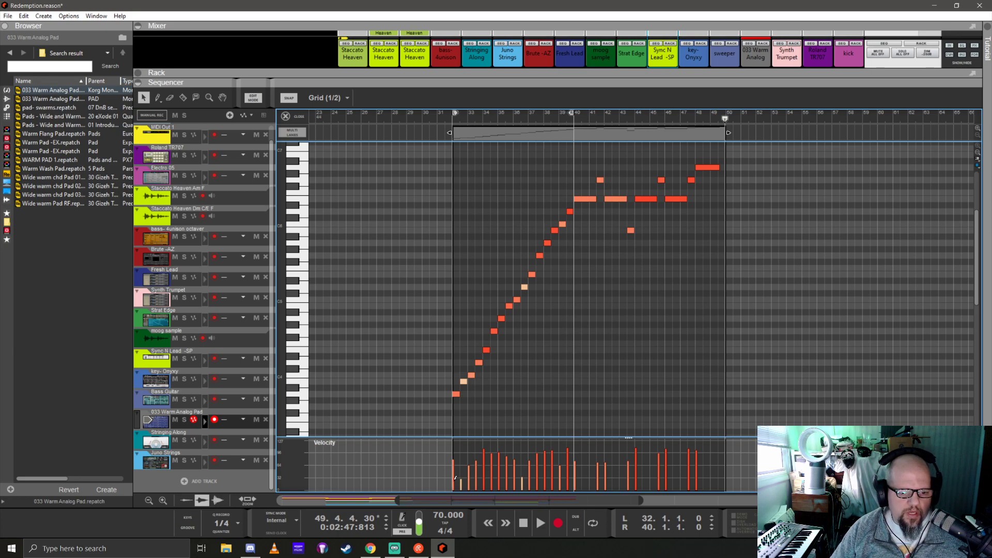
drag(470, 475, 644, 446)
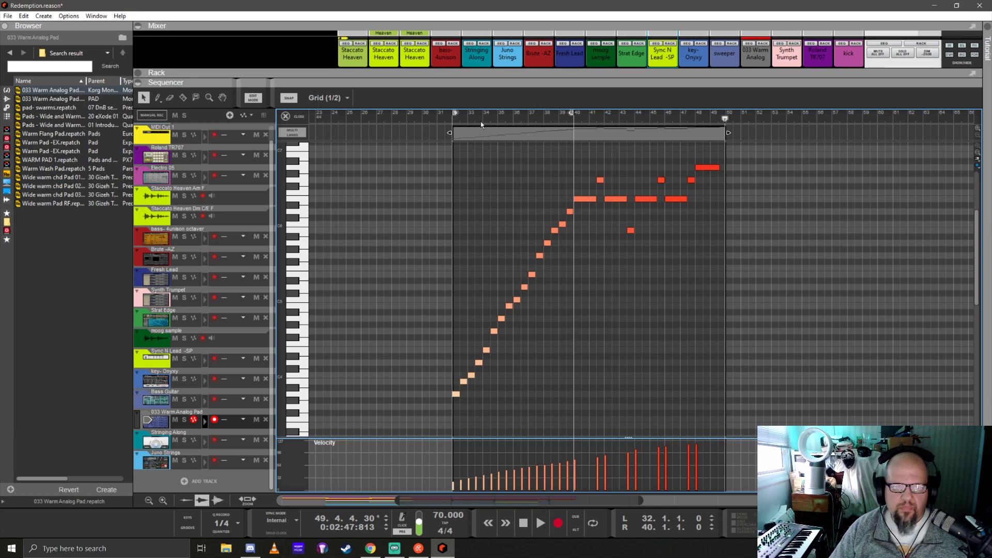
Close the clip editor, lower the 033 Warm Analog channel level to about -9.28 dB, and play the arrangement from bar 32
click(454, 122)
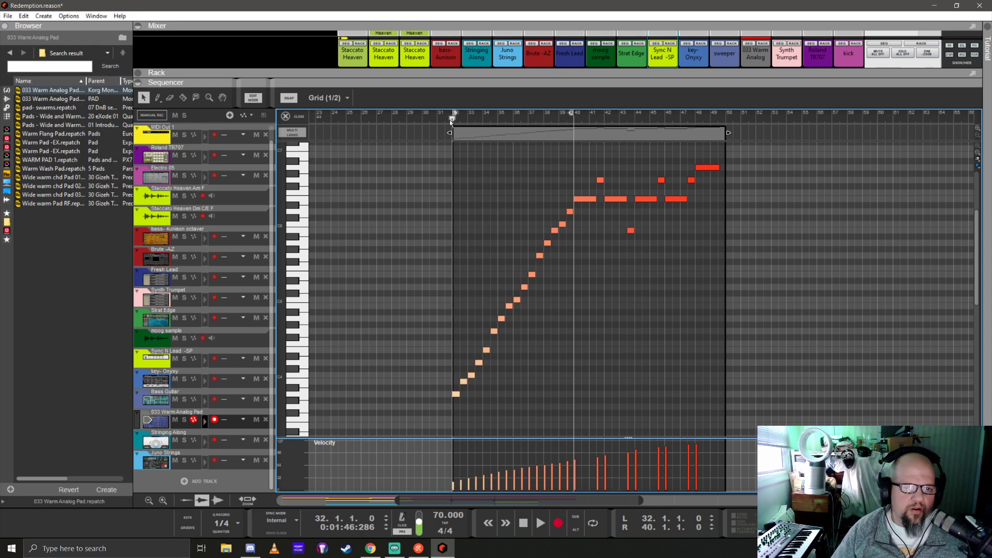
drag(695, 80, 695, 196)
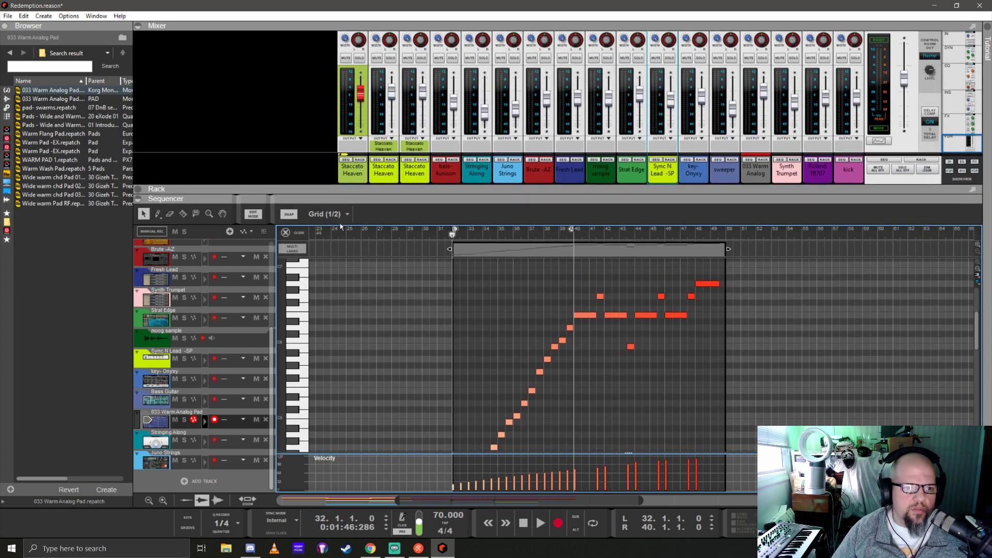
click(299, 232)
drag(767, 91, 767, 105)
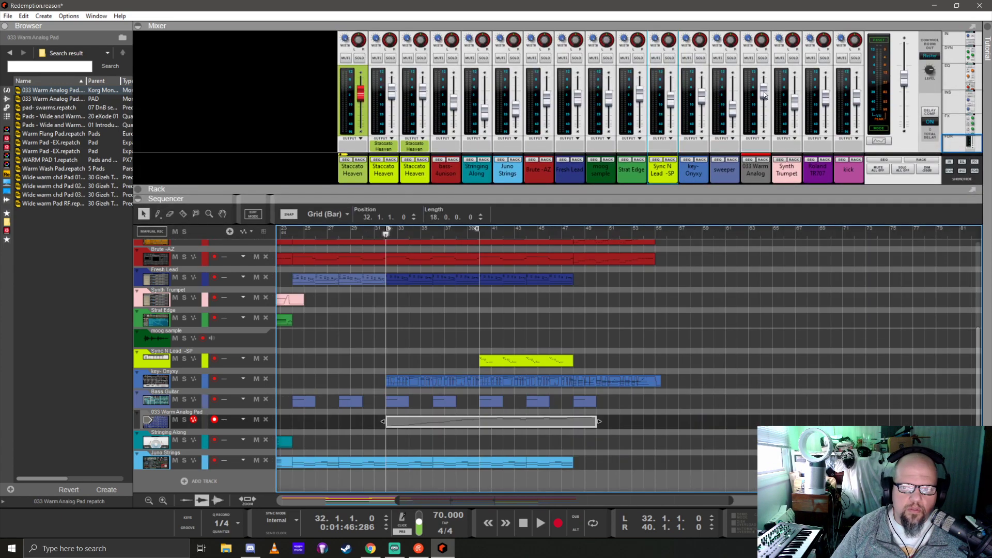
key(space)
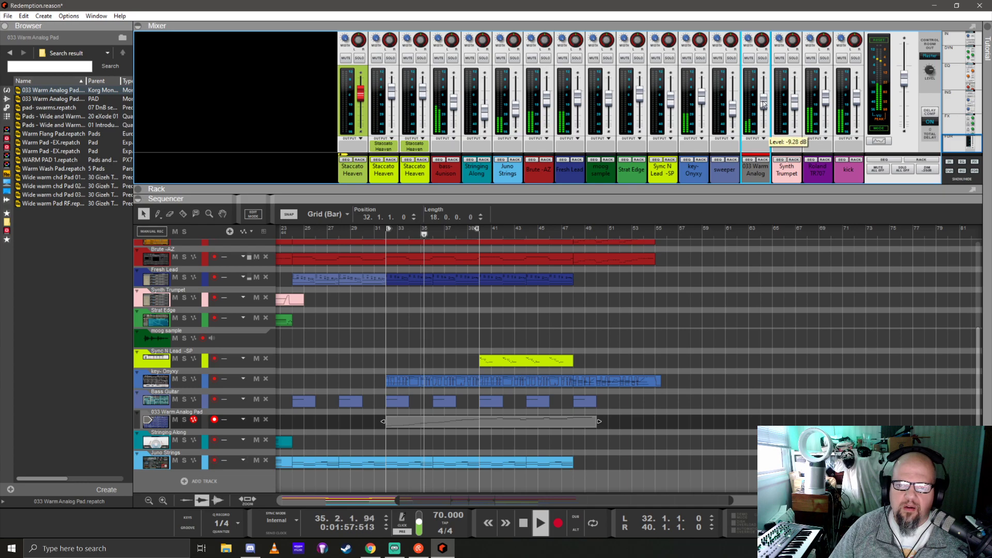
Switch effect send 6 on for the 033 Warm Analog channel, listen to the section, and stop playback
scroll(744, 93, up, 3)
scroll(745, 93, up, 2)
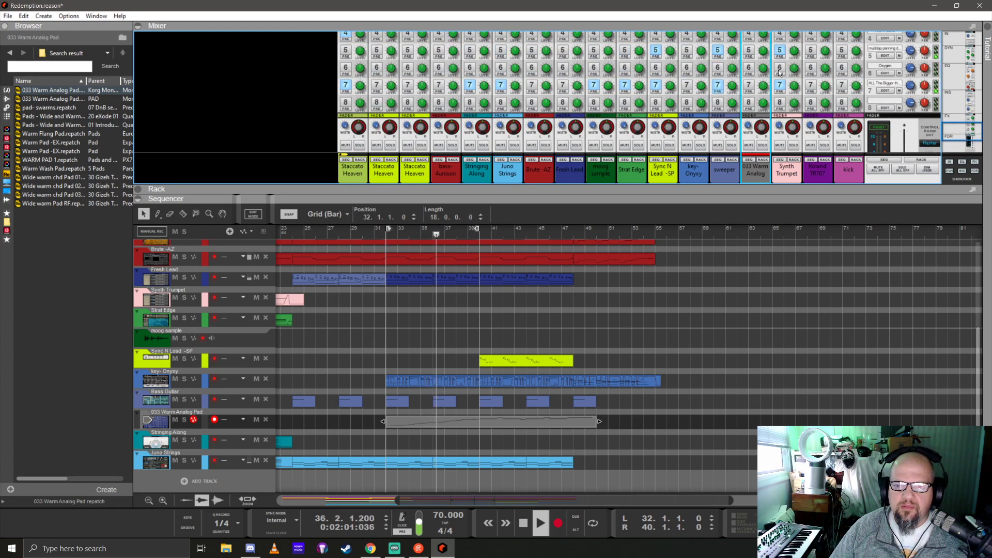
click(749, 67)
scroll(760, 149, down, 4)
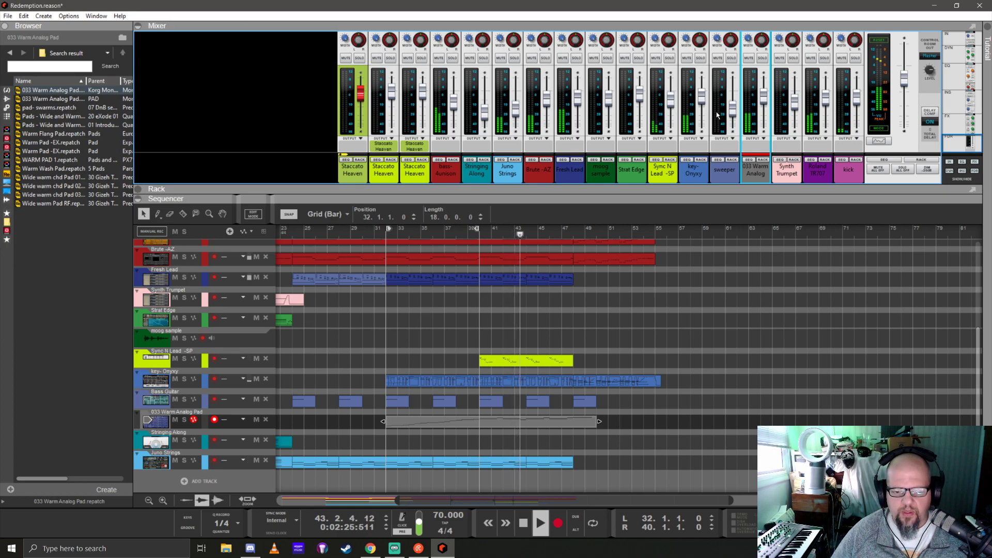
key(space)
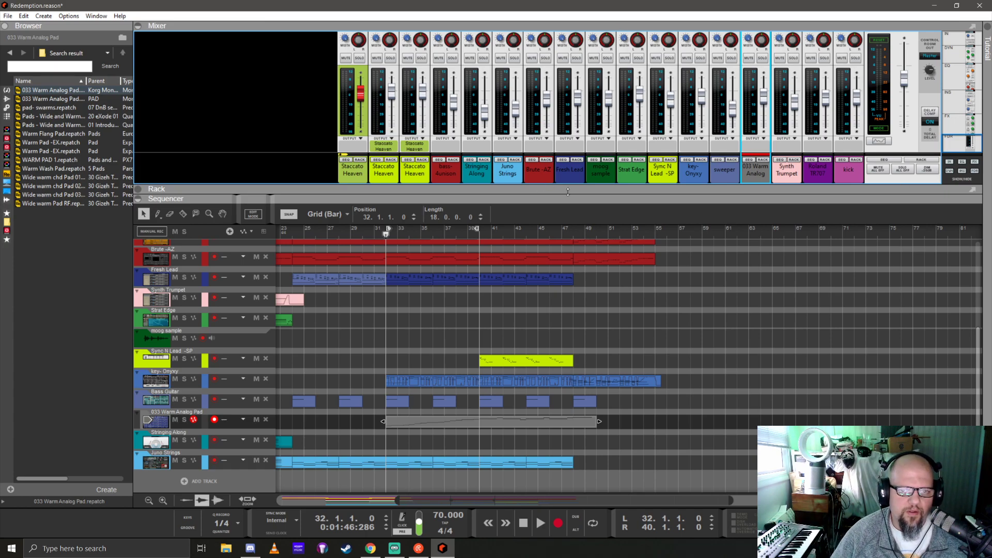
Enlarge the rack area to show the pad's devices, and save the song
drag(568, 191, 570, 76)
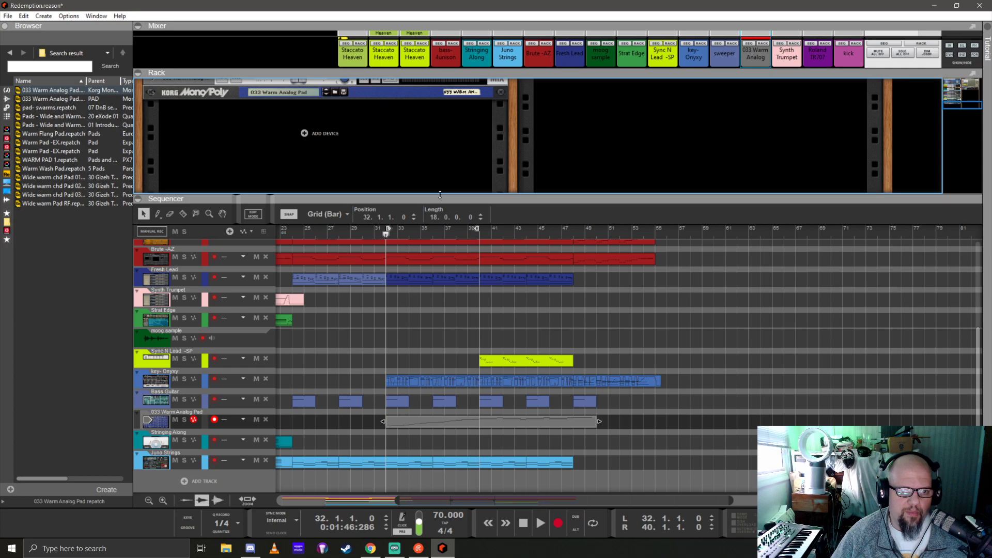
drag(438, 195, 448, 277)
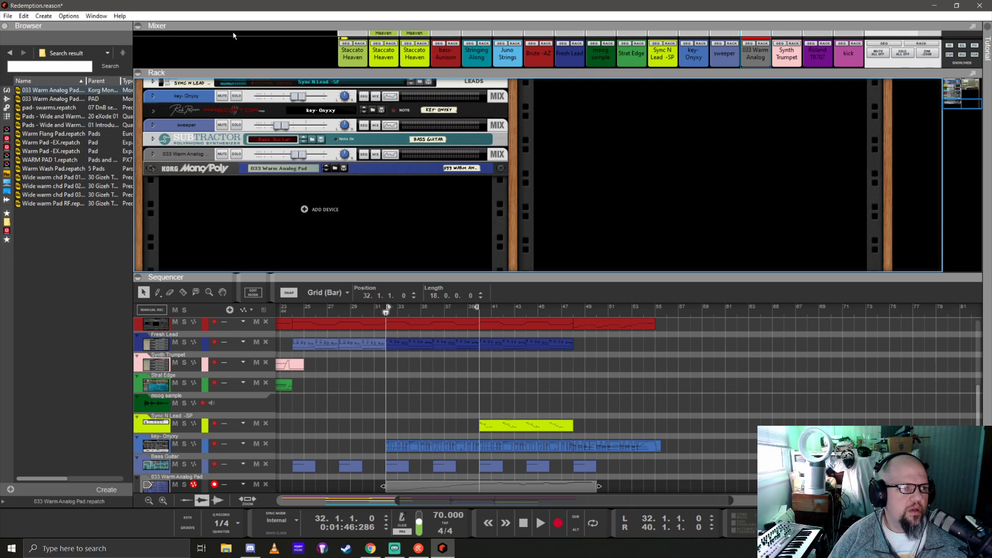
key(ctrl+s)
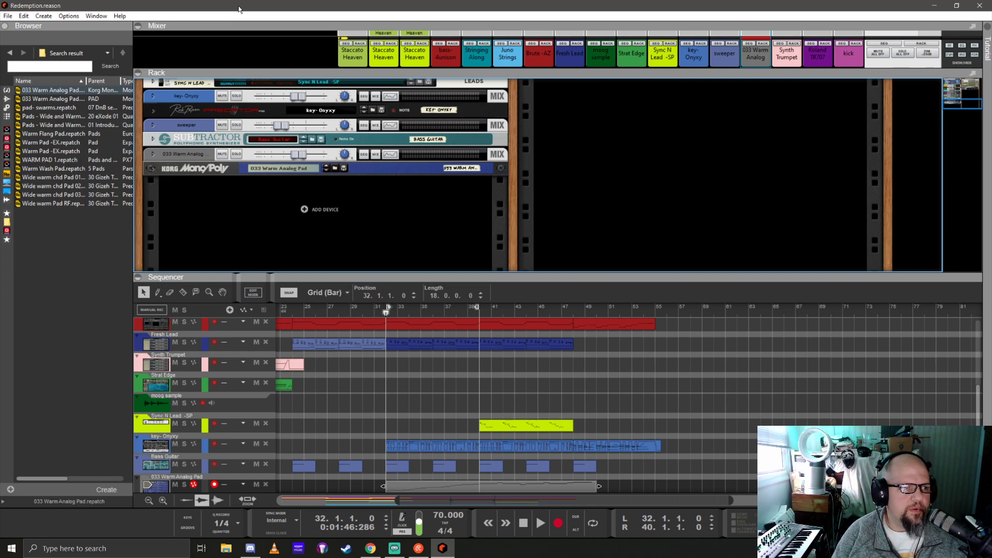
Unfold the Korg Mono/Poly device, solo the 033 Warm Analog channel, and play the pad from bar 32
click(150, 170)
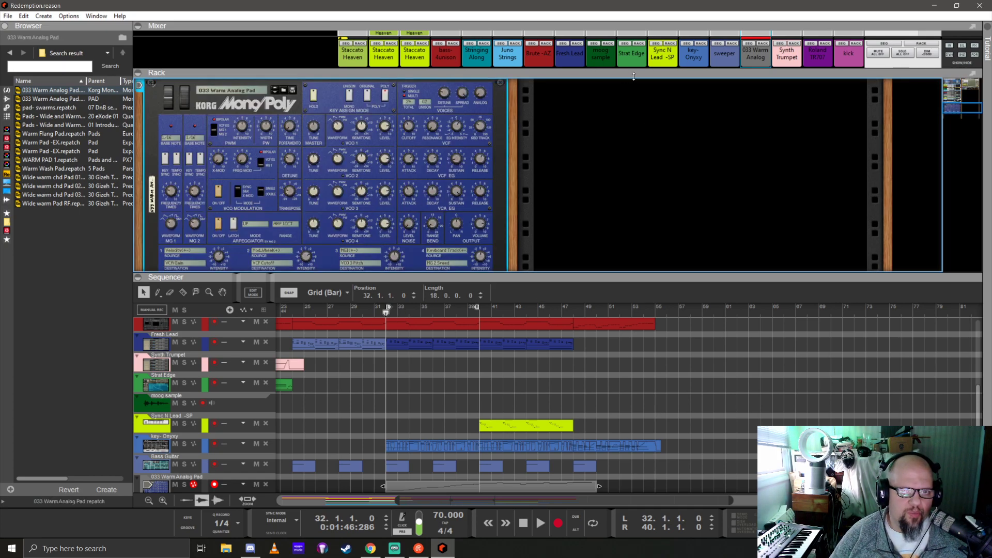
drag(634, 76, 672, 79)
click(763, 63)
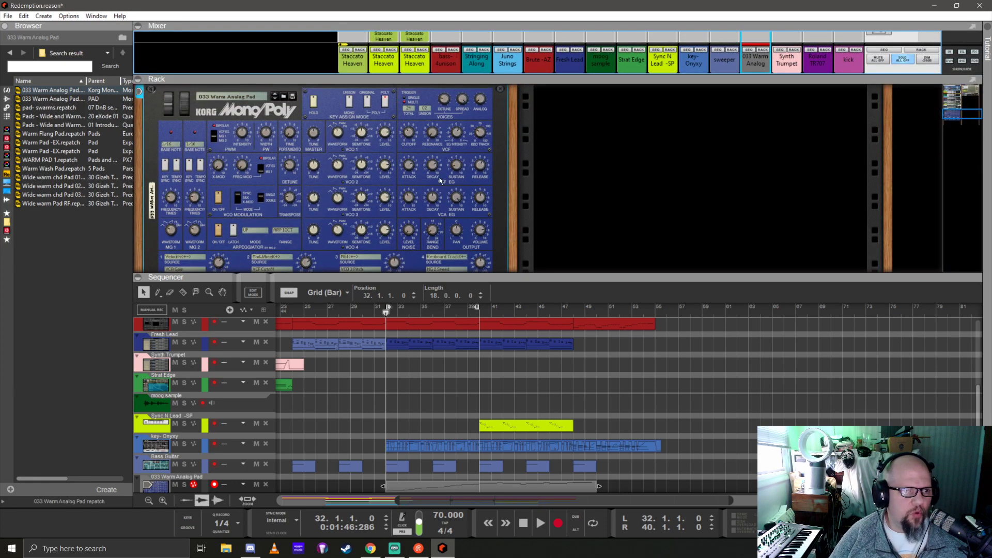
key(space)
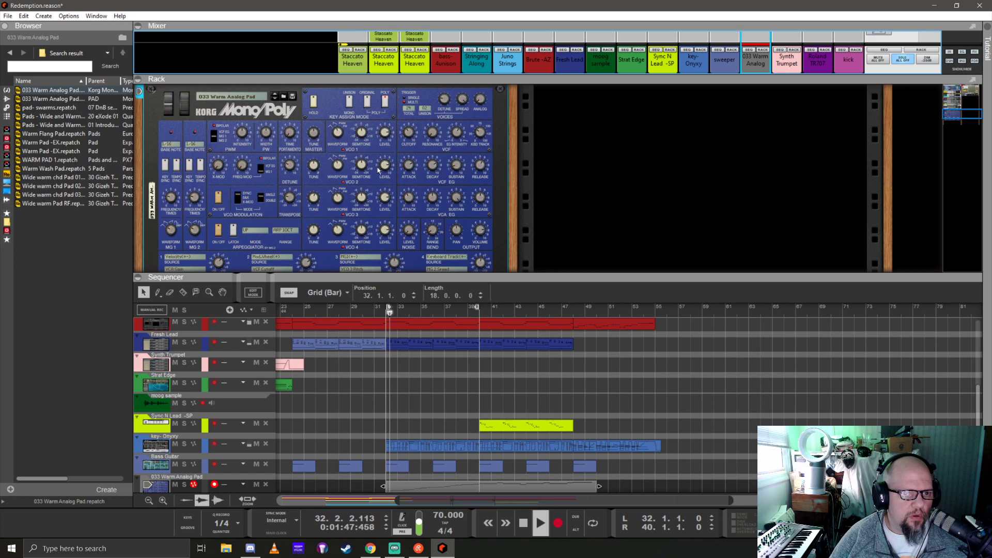
Adjust the VCF cutoff of the Korg Mono/Poly while the pad plays, and fold the device
drag(408, 132, 415, 107)
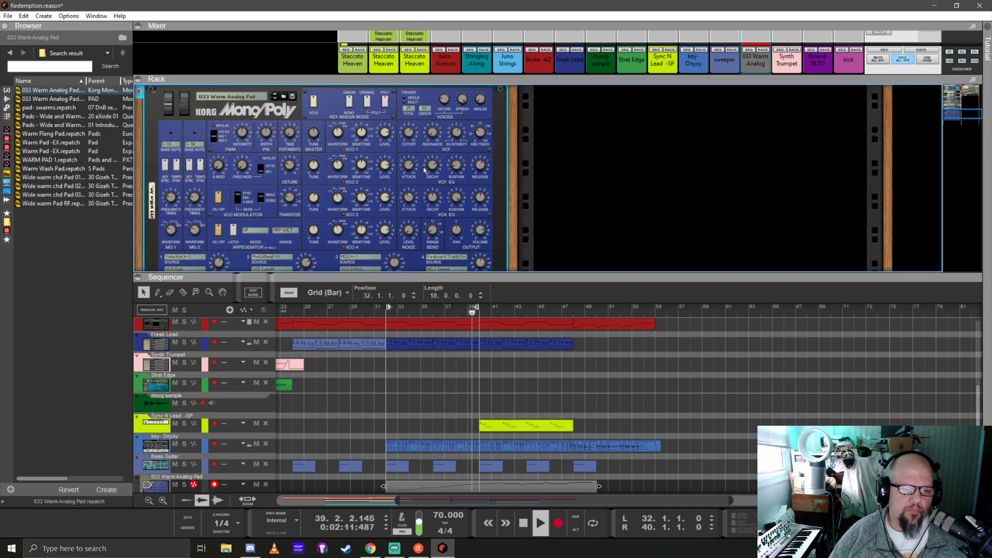
scroll(157, 117, up, 1)
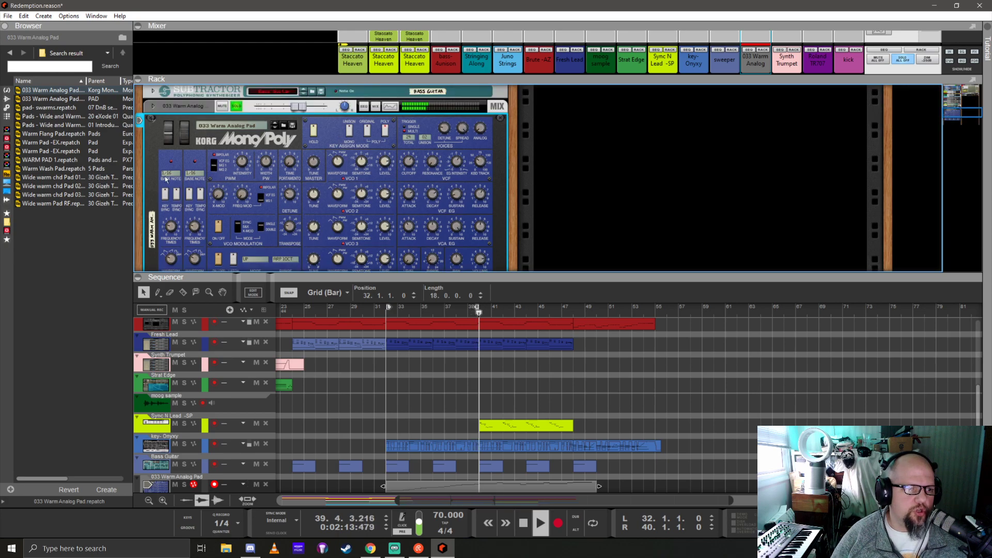
click(152, 120)
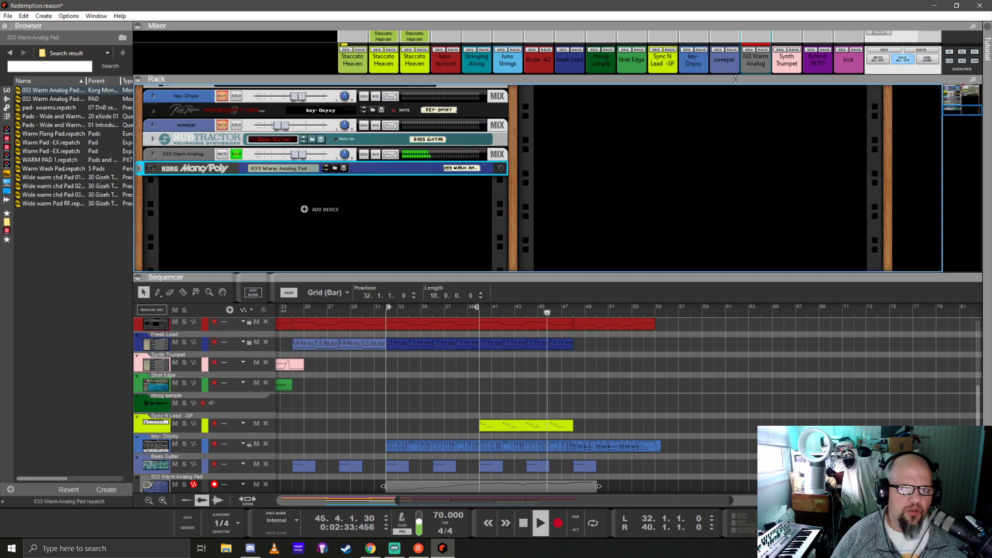
Toggle effect send 6 on the soloed 033 Warm Analog channel, restore the larger sequencer area, and stop playback at about bar 60
drag(739, 80, 736, 273)
click(752, 66)
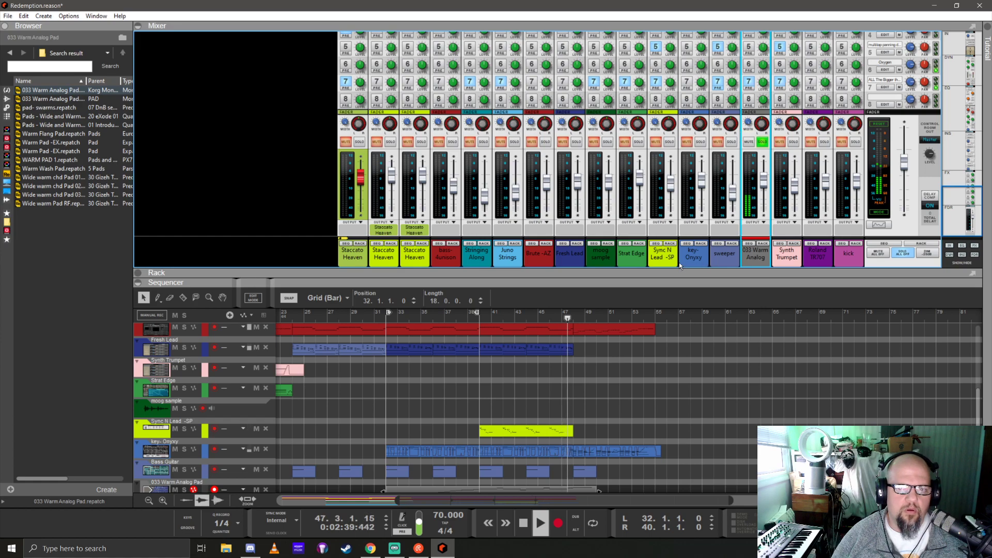
drag(682, 273, 687, 78)
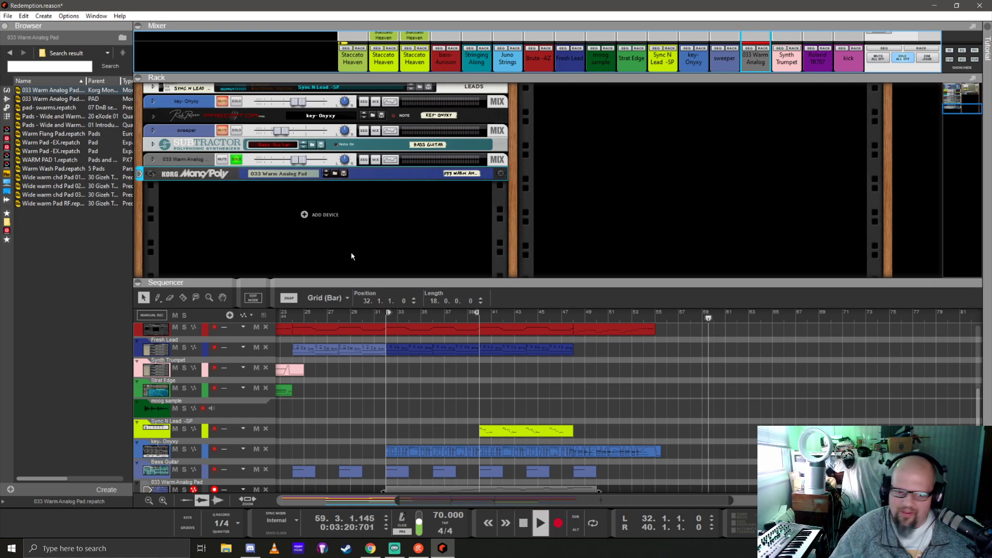
drag(474, 282, 484, 185)
key(space)
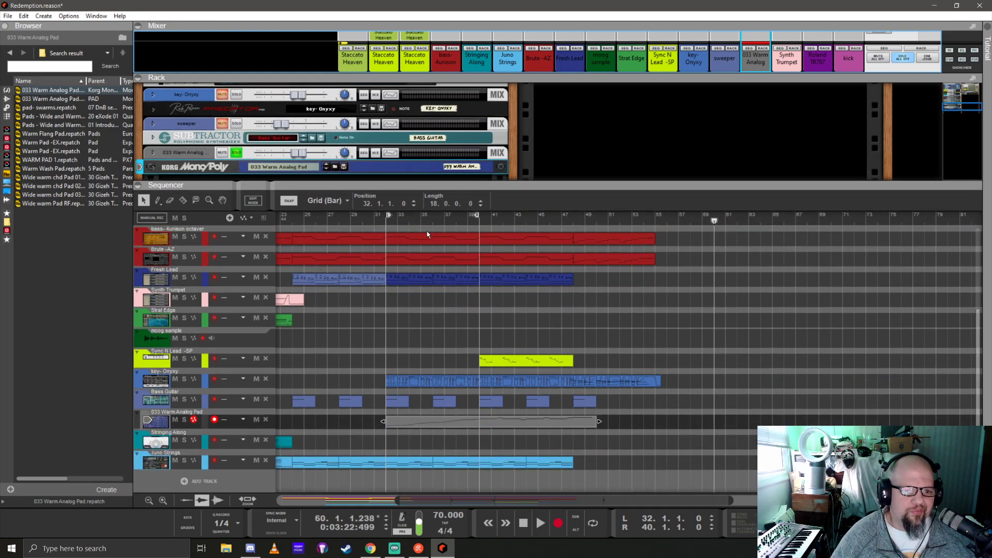
Unsolo the 033 Warm Analog channel, open its Spectrum EQ, and play the pad from bar 32 with its sequencer track soloed
click(384, 222)
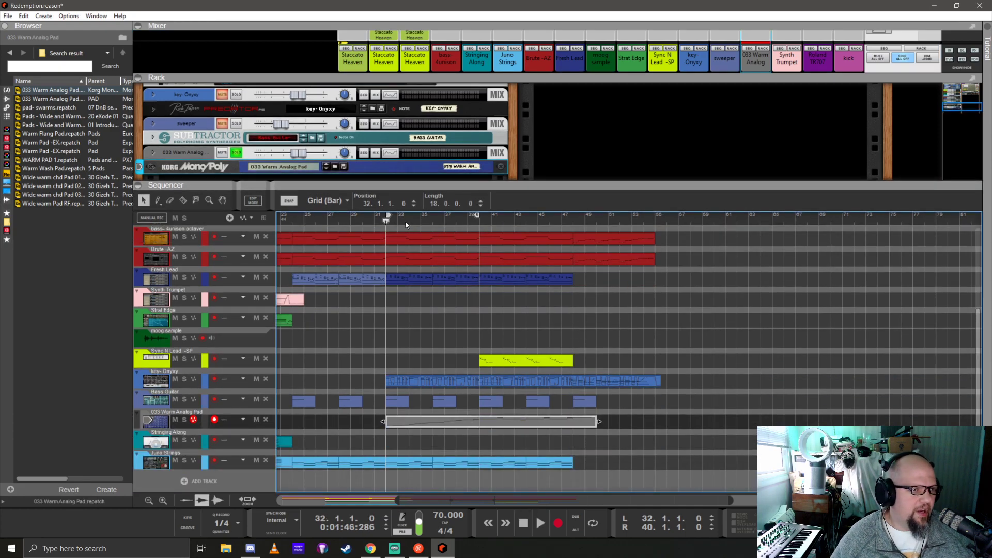
drag(563, 186, 564, 227)
click(237, 152)
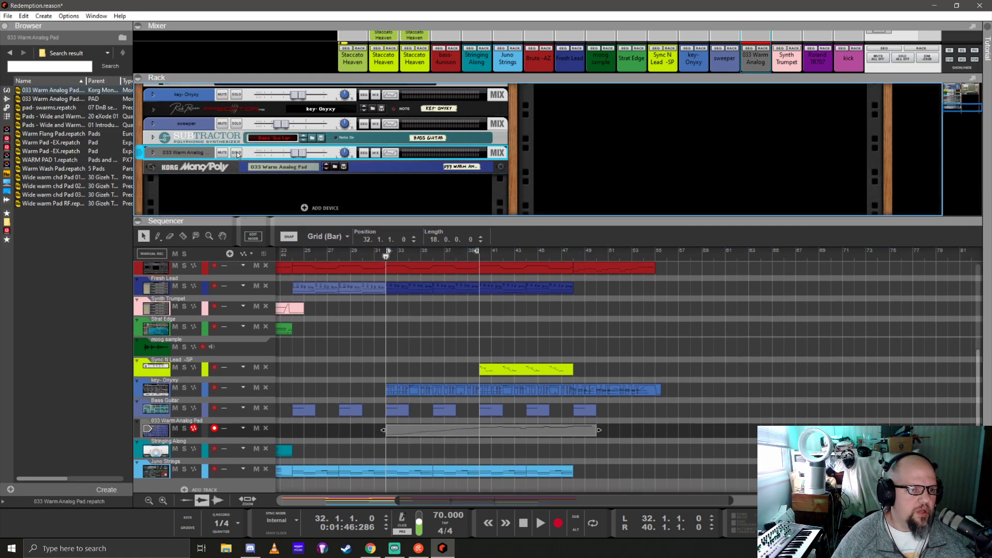
click(389, 152)
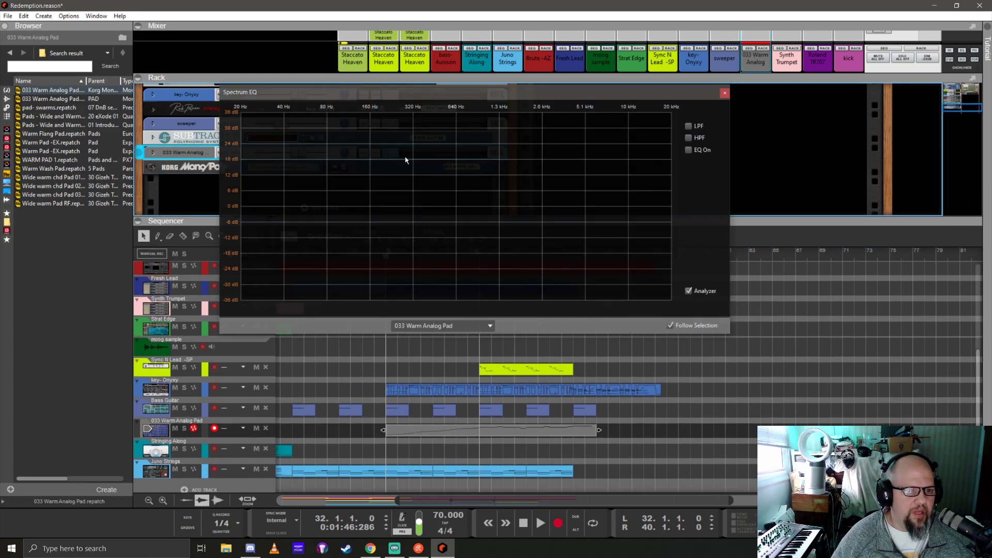
key(space)
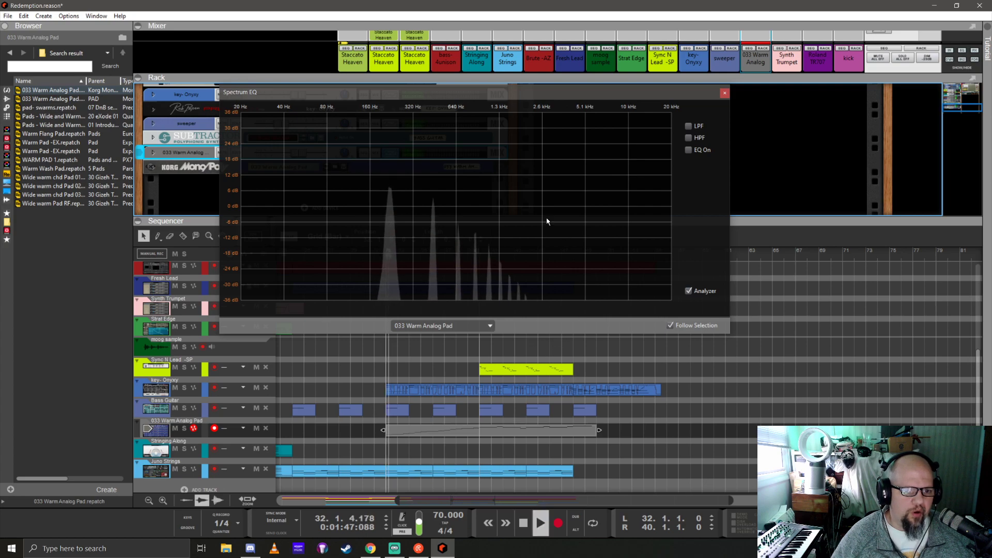
click(184, 428)
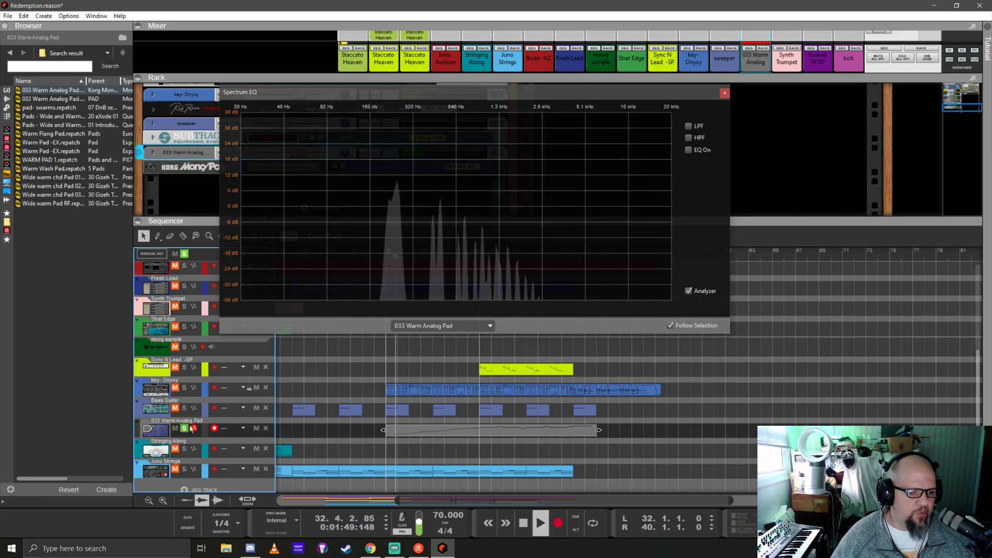
Enable the high-pass filter on the pad channel, set it to about 470 Hz, and replay the pad from bar 32
click(689, 138)
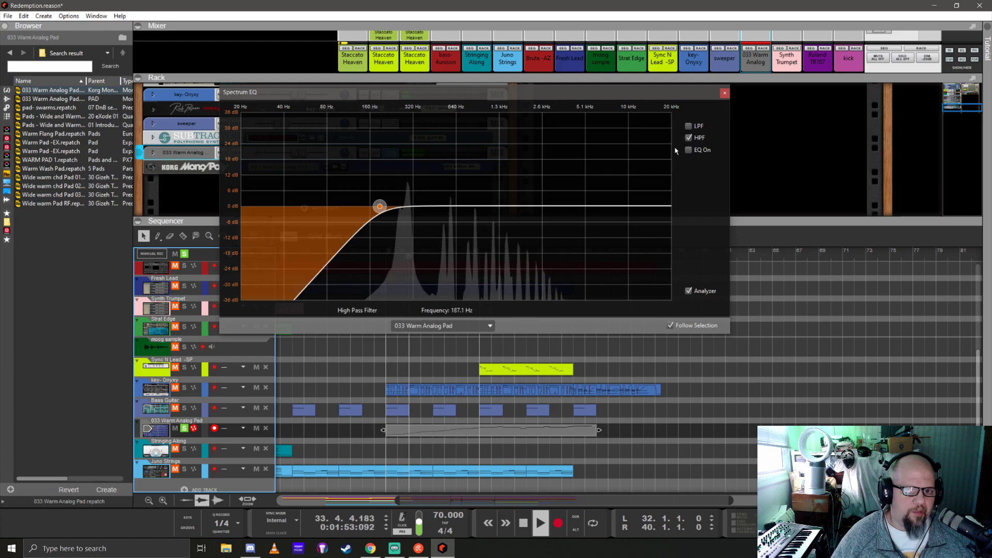
drag(400, 210, 440, 211)
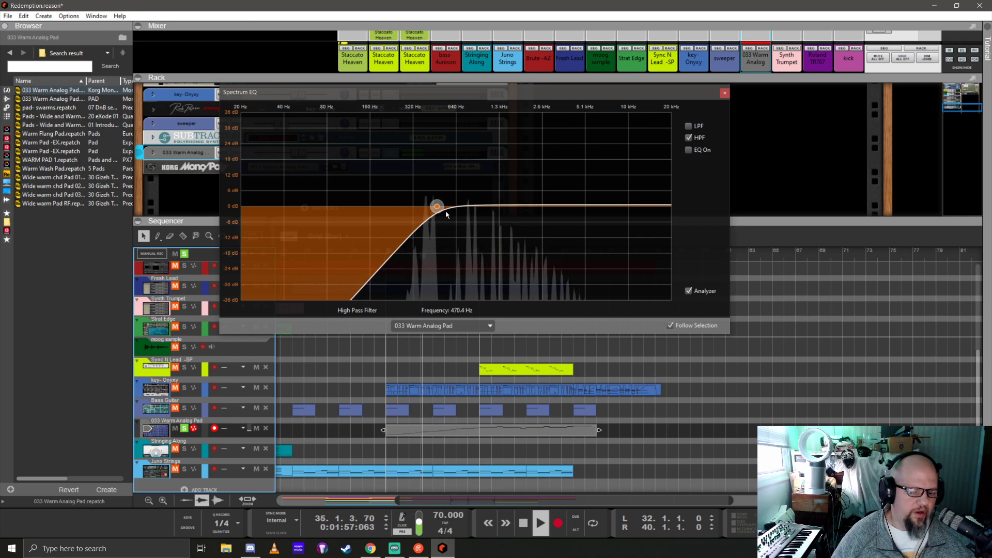
key(KP_0)
key(KP_0)
key(KP_0)
key(space)
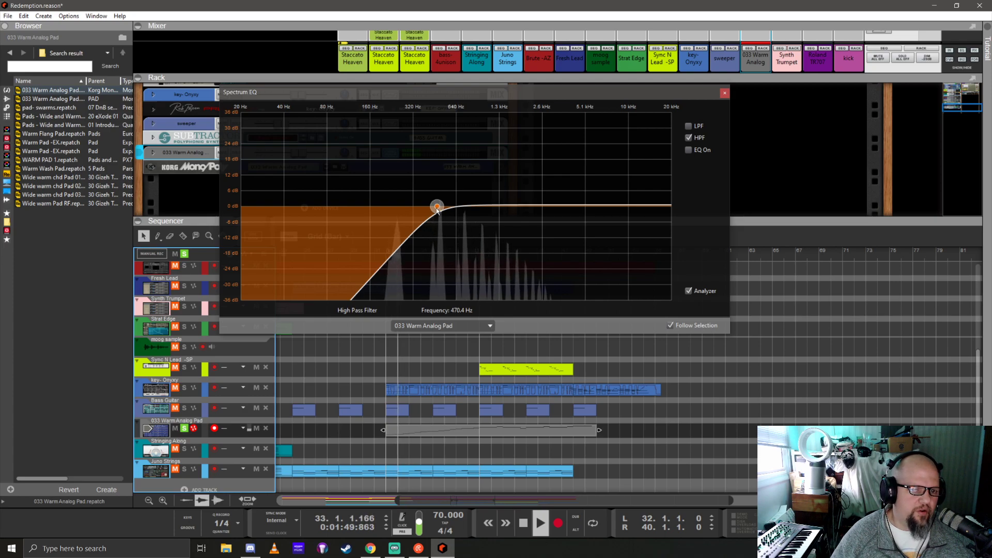
key(space)
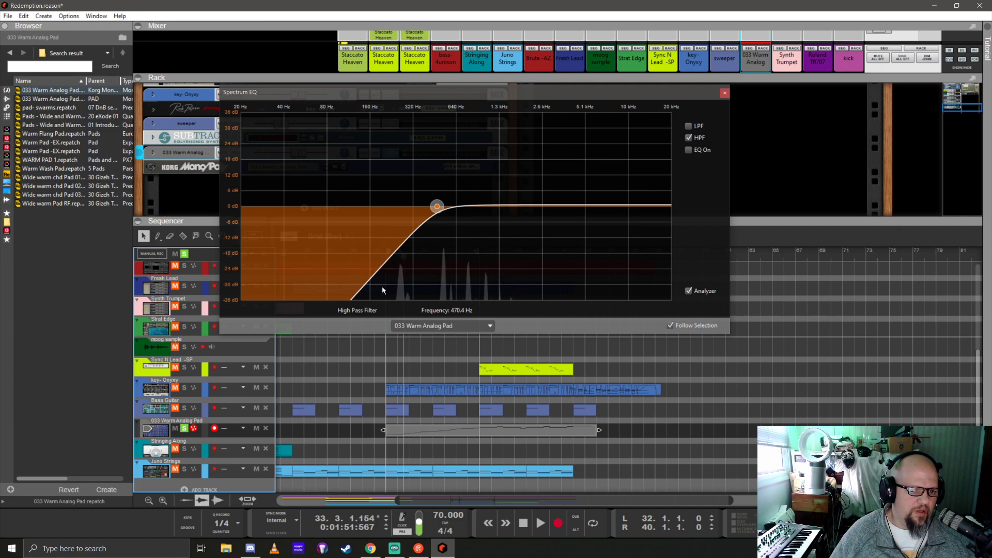
Restart playback from the left locator at bar 32 to hear the filtered pad, and deselect its clip
key(shift+Return)
key(space)
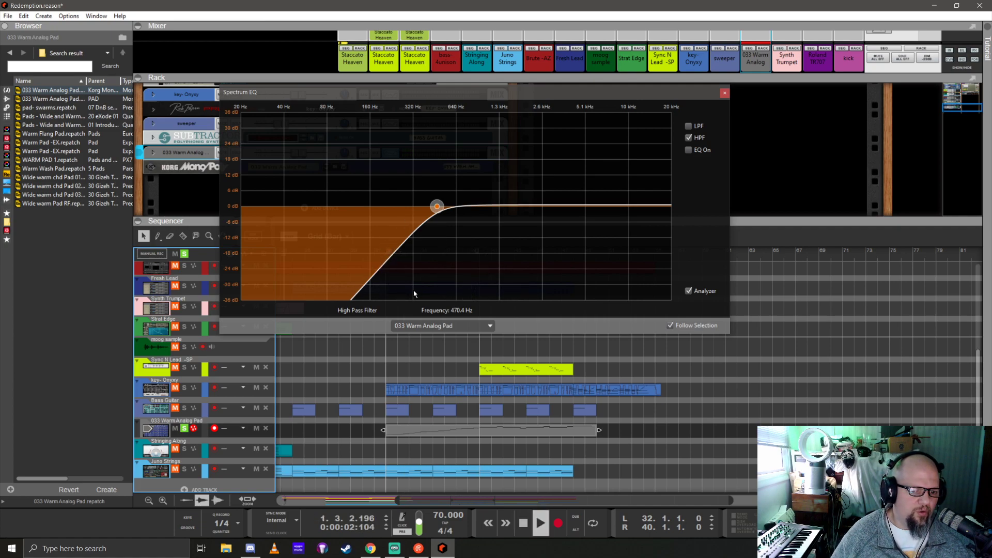
key(KP_1)
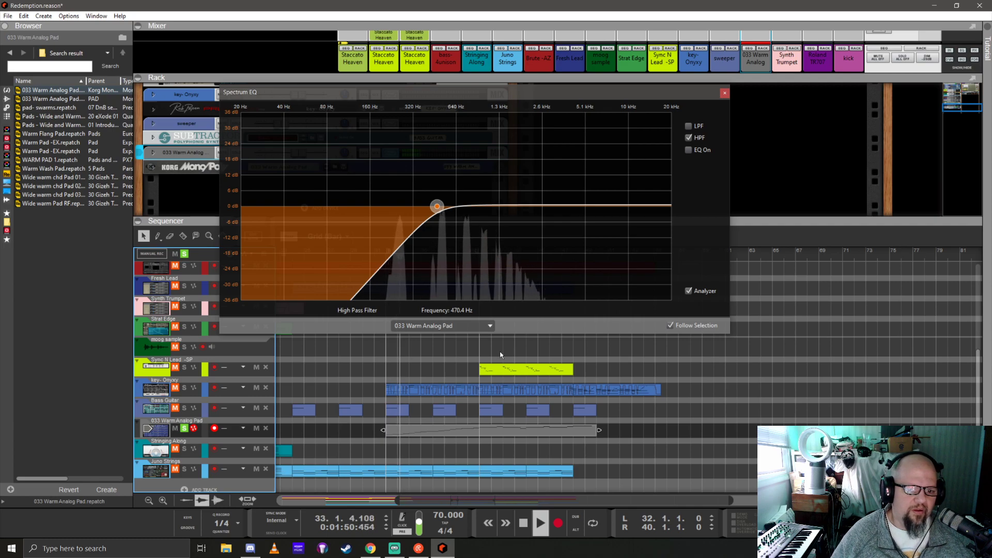
click(439, 344)
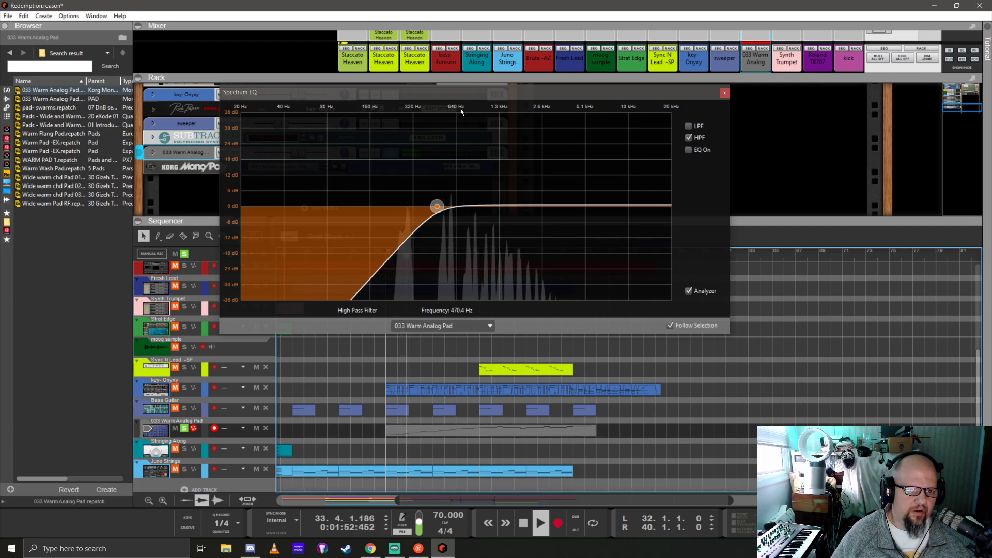
Turn on the pad channel's EQ, boost the high frequencies by about 7.3 dB at 7.6 kHz, and close the Spectrum EQ
drag(464, 95, 441, 36)
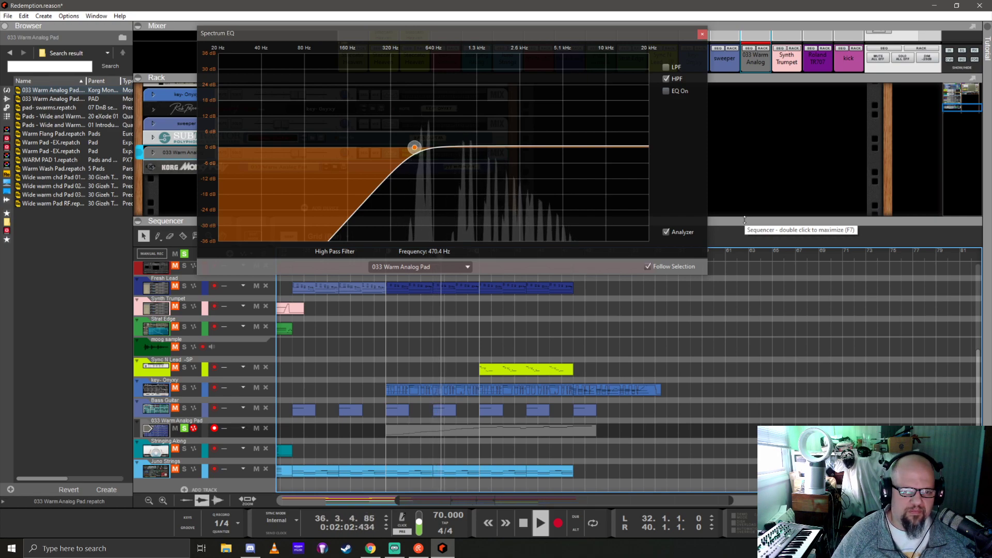
click(667, 91)
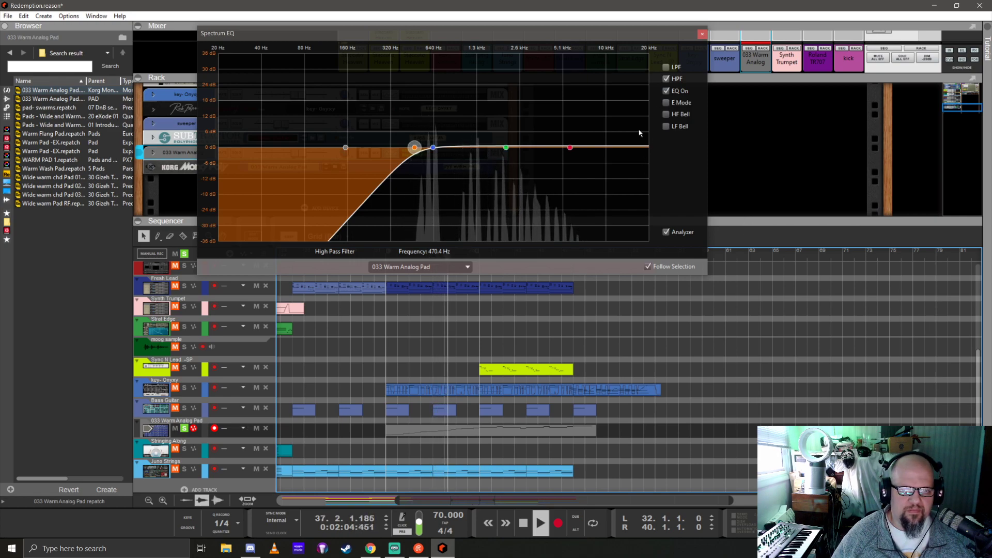
drag(570, 146, 591, 133)
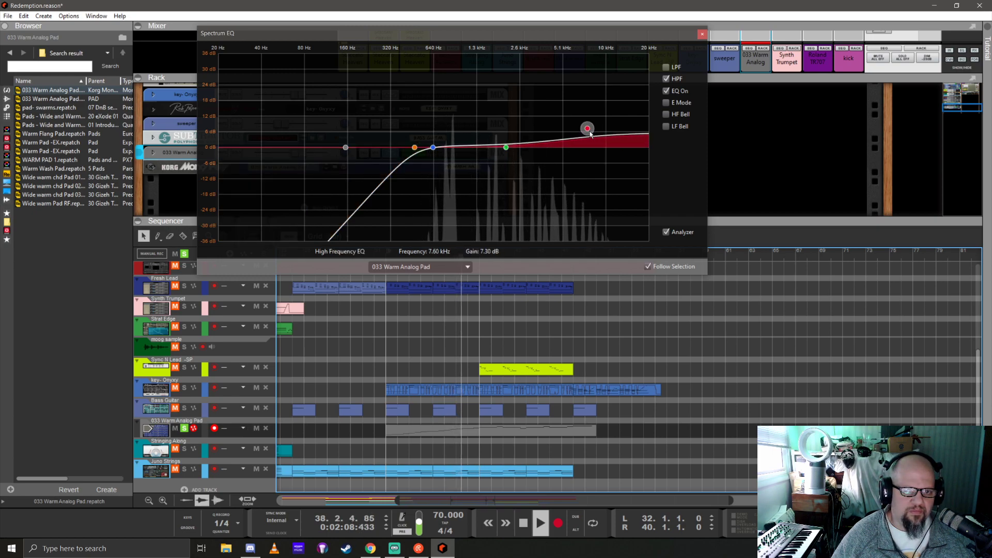
click(702, 35)
Enlarge the mixer area, unsolo the pad track, and lower the 033 Warm Analog fader slightly while the full mix plays
drag(739, 80, 739, 248)
click(192, 468)
click(184, 468)
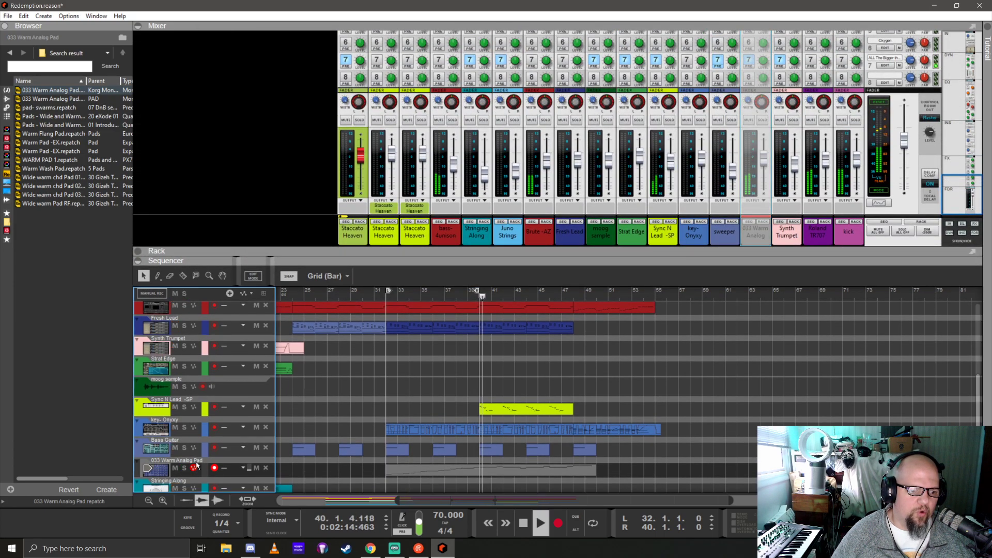
drag(766, 161, 769, 170)
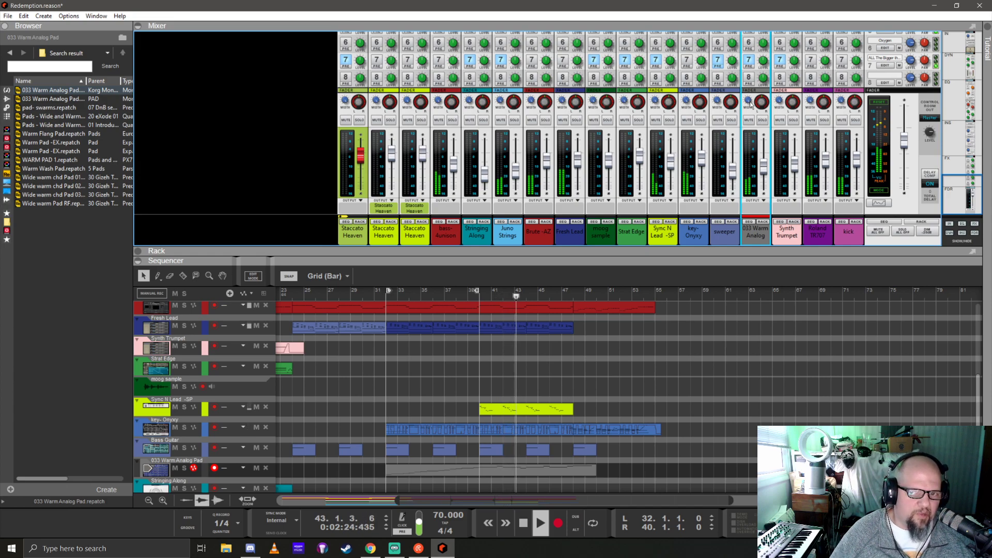
drag(774, 130, 774, 141)
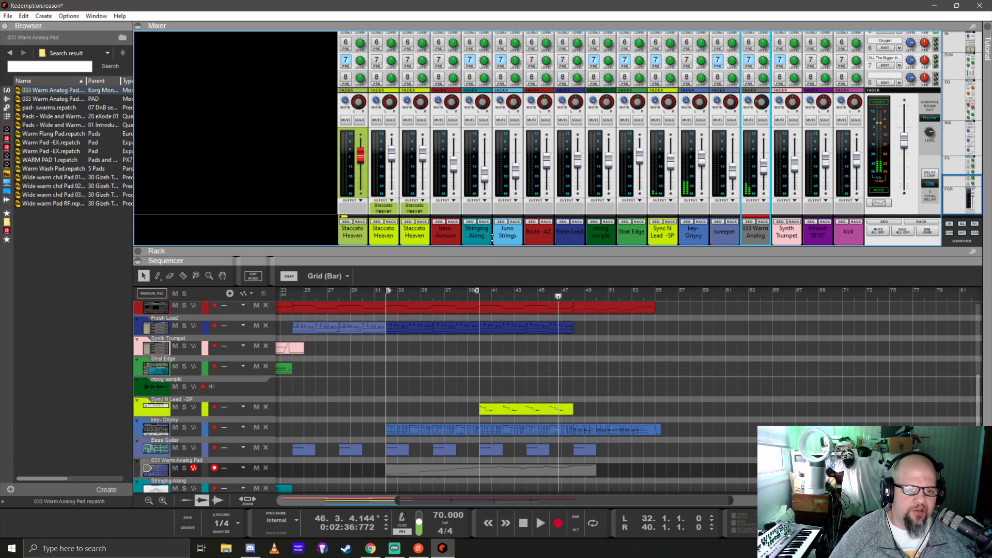
Restore the larger sequencer area, and listen to the 033 Warm Analog Pad track soloed from bar 32
drag(492, 237, 491, 114)
click(386, 147)
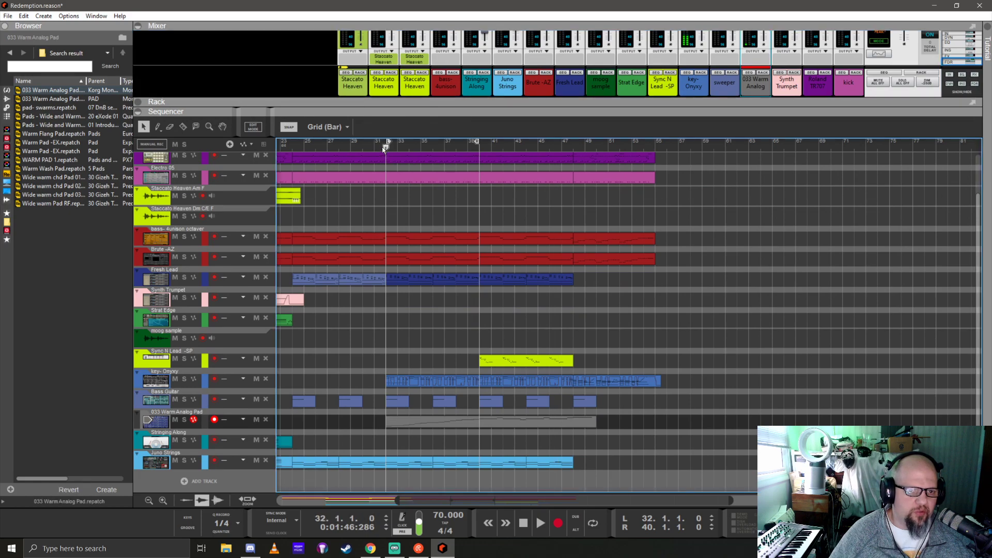
key(space)
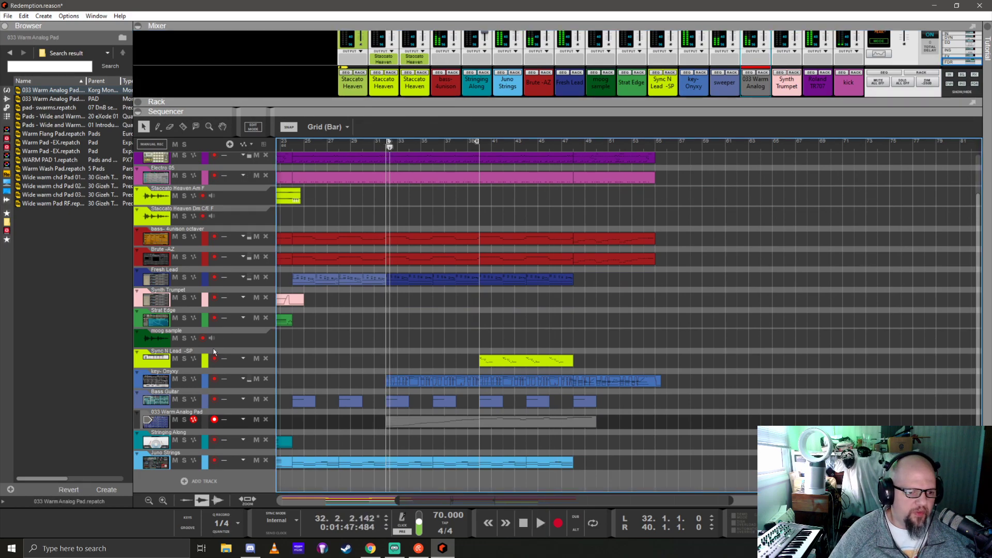
click(184, 420)
key(KP_0)
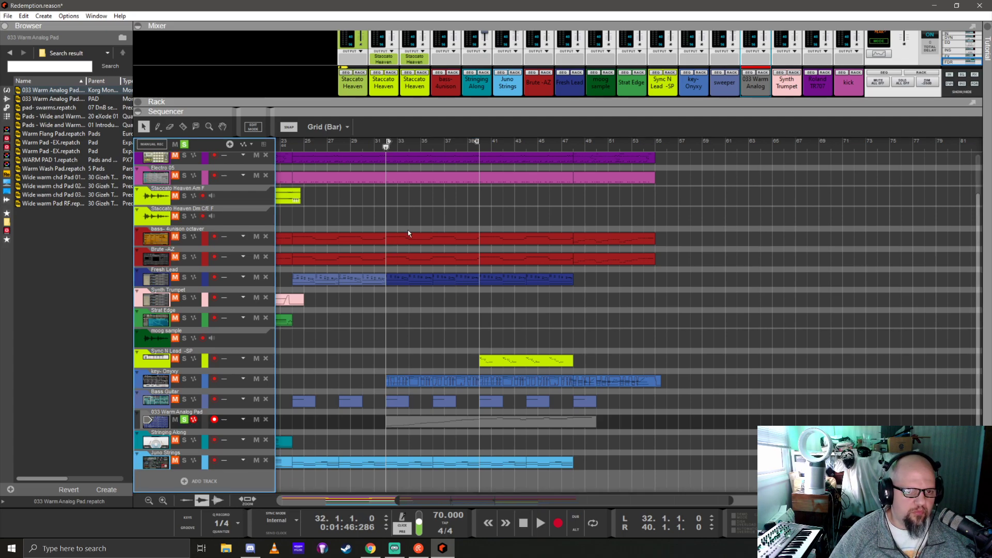
key(space)
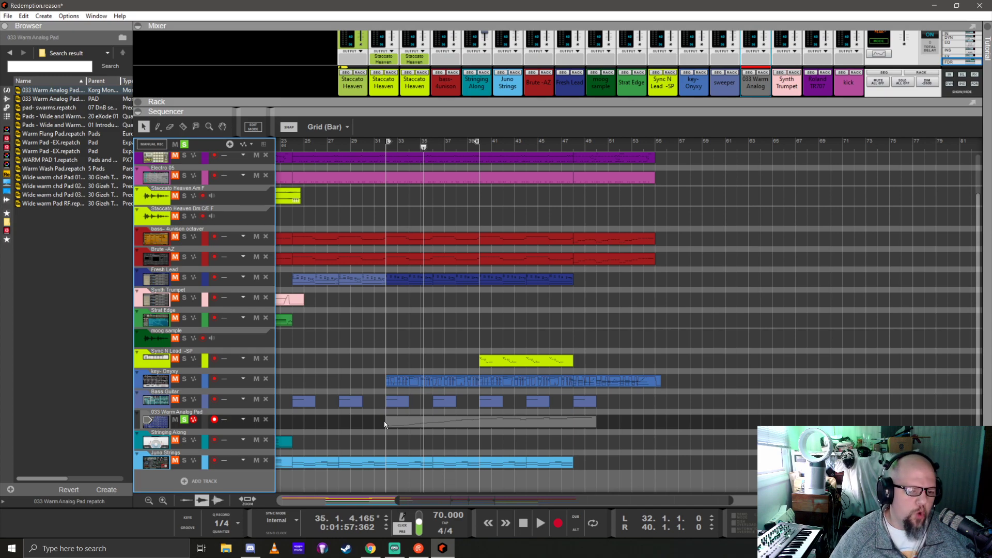
Move the 033 Warm Analog Pad clip to position 31.4.4, play it from just before bar 32, and unsolo the track
scroll(359, 425, up, 5)
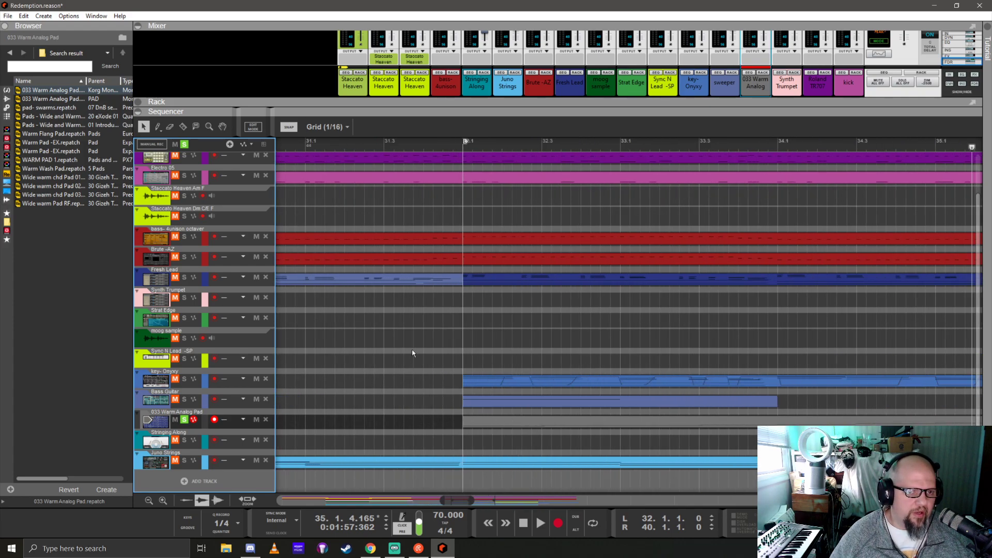
drag(482, 426, 469, 421)
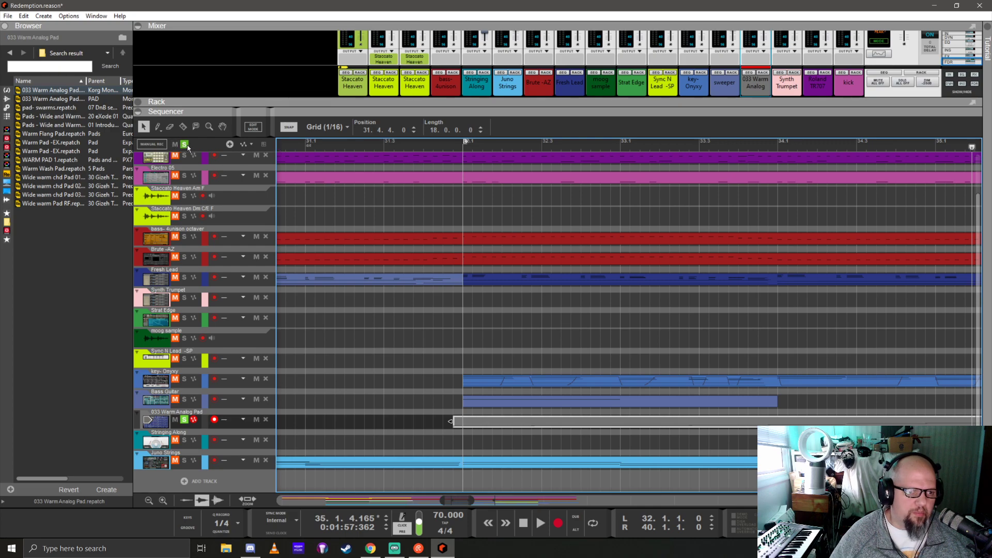
scroll(416, 373, down, 3)
click(417, 148)
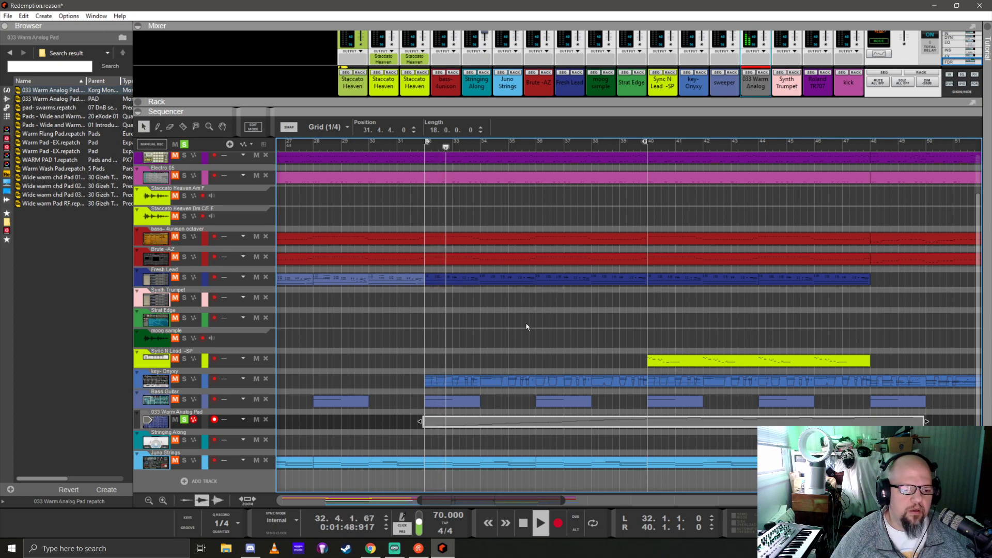
click(184, 420)
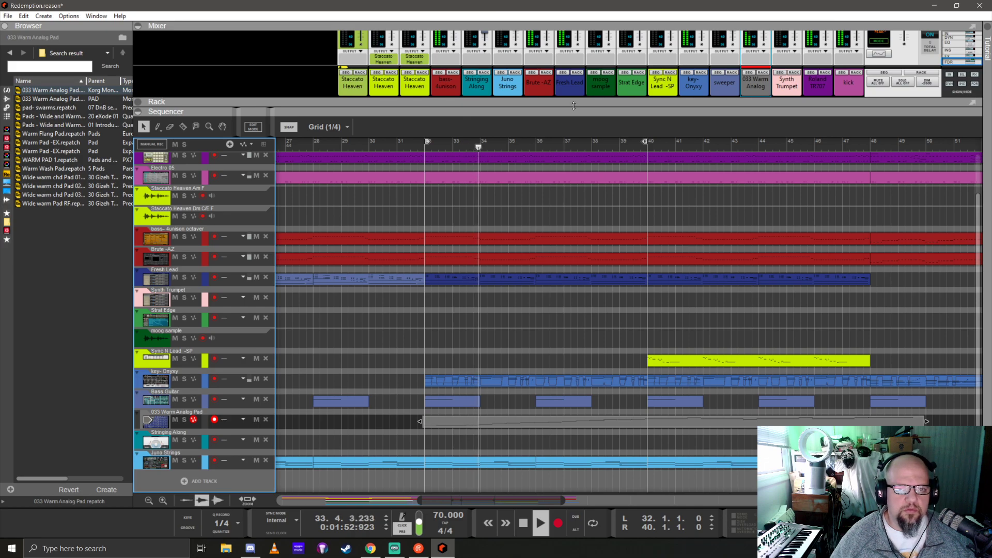
Enlarge the mixer area, stop playback at bar 35, and review the whole arrangement up to the first tracks
drag(588, 99, 588, 189)
scroll(518, 324, down, 3)
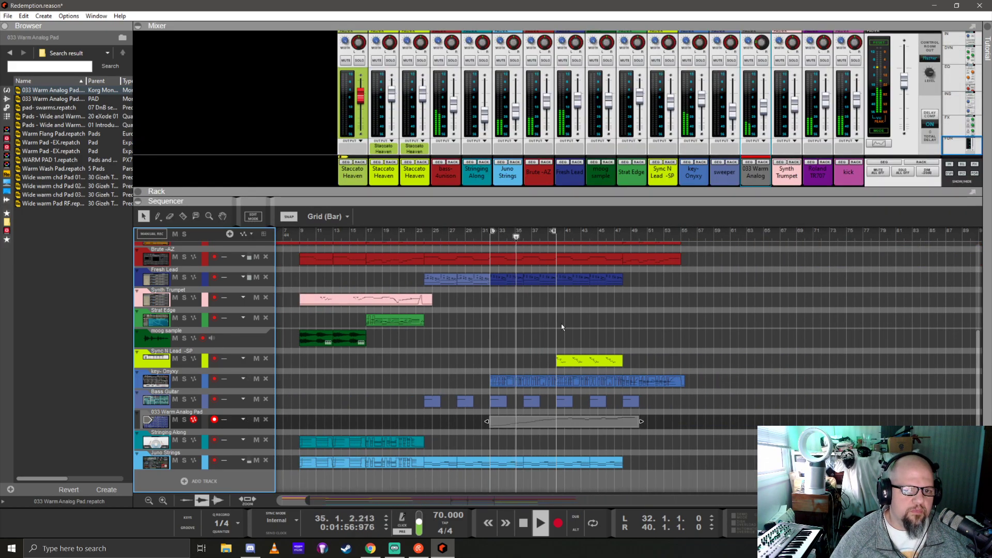
scroll(636, 333, down, 4)
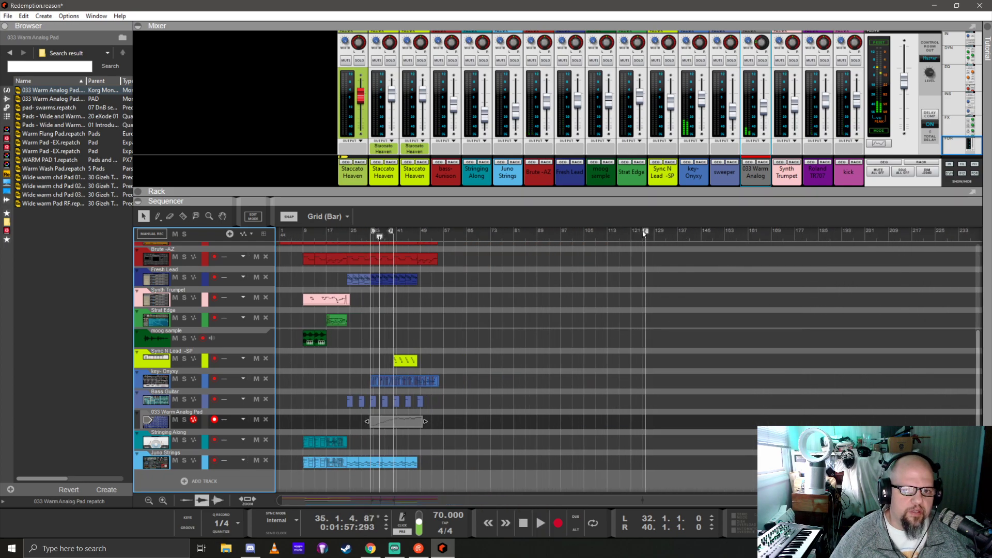
scroll(383, 392, up, 4)
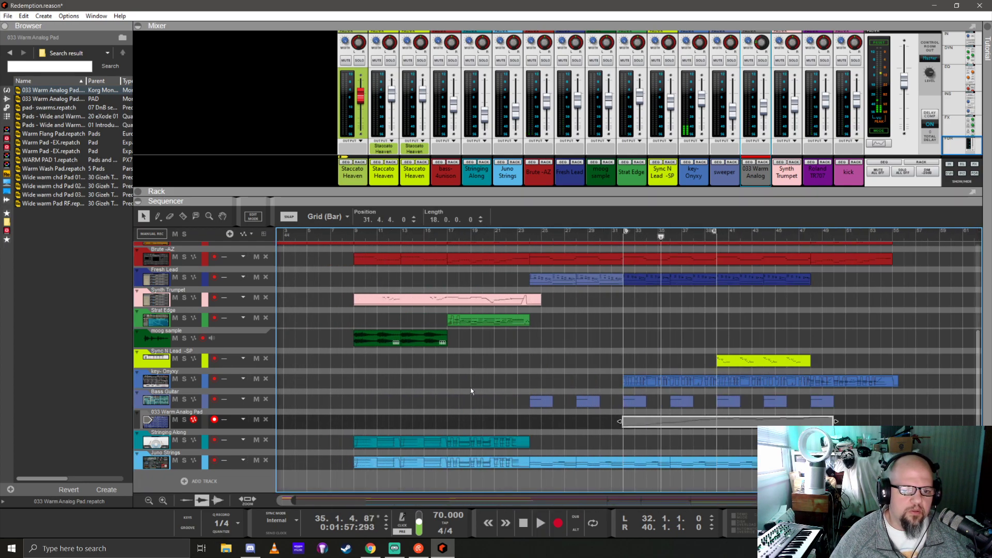
scroll(481, 391, up, 5)
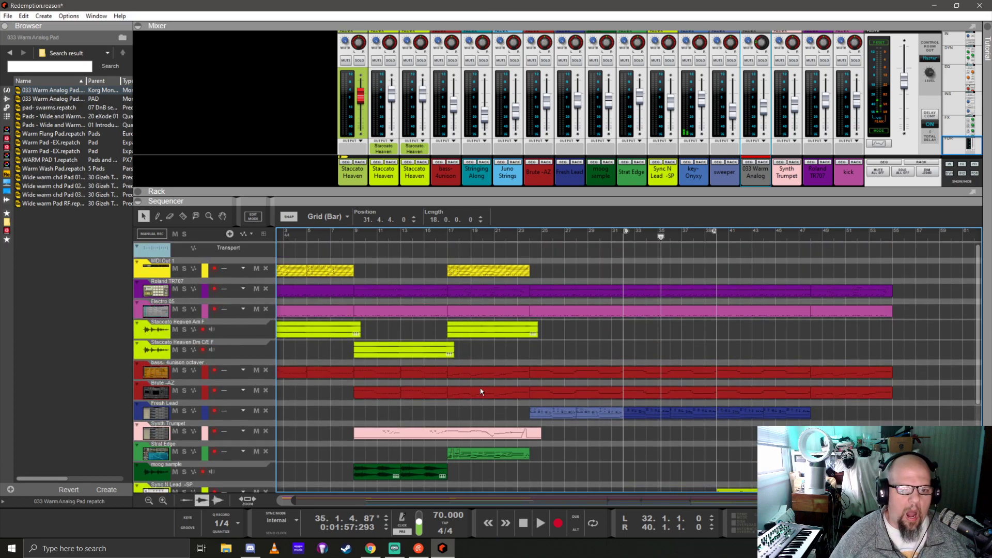
Enlarge the rack area, and browse the effects devices and the Reason Refills list
drag(530, 194, 529, 391)
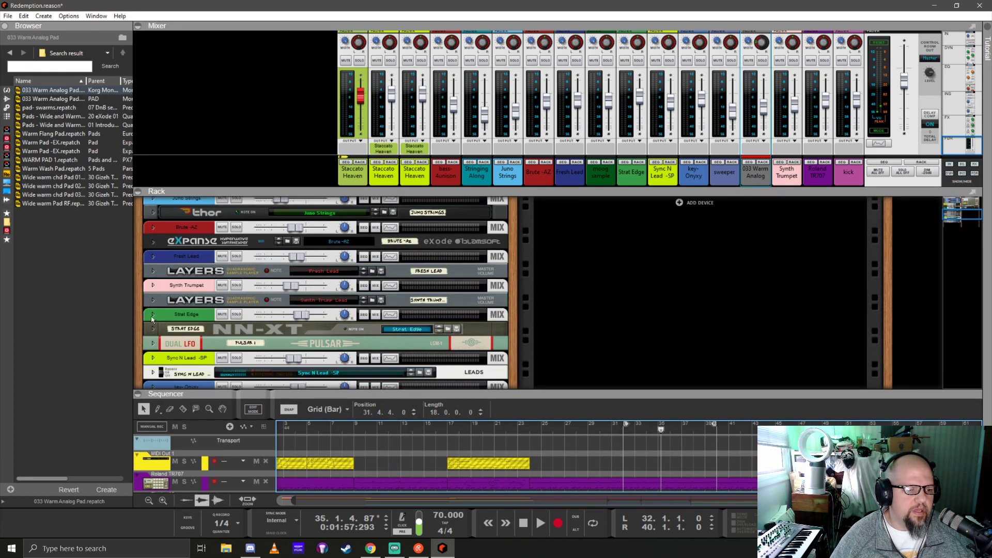
click(7, 101)
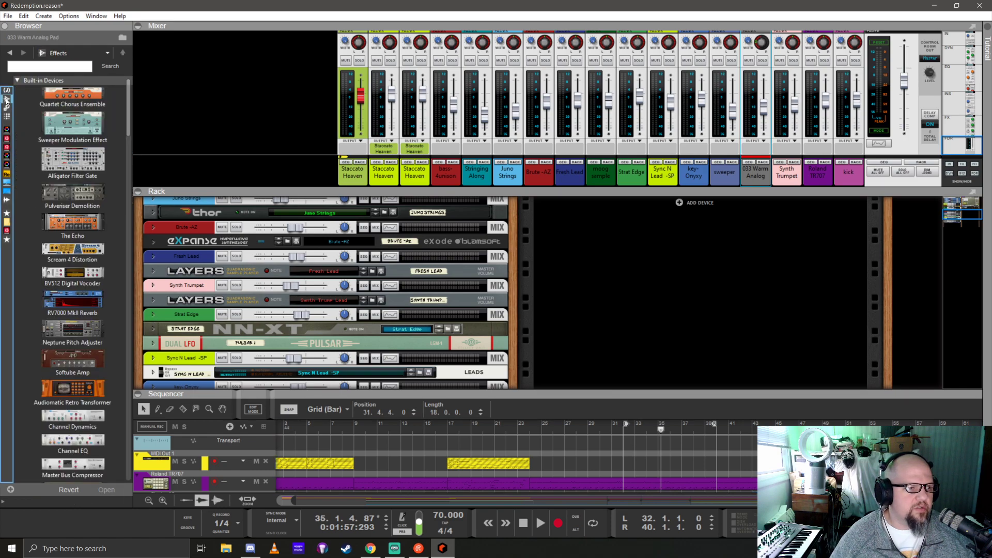
click(7, 224)
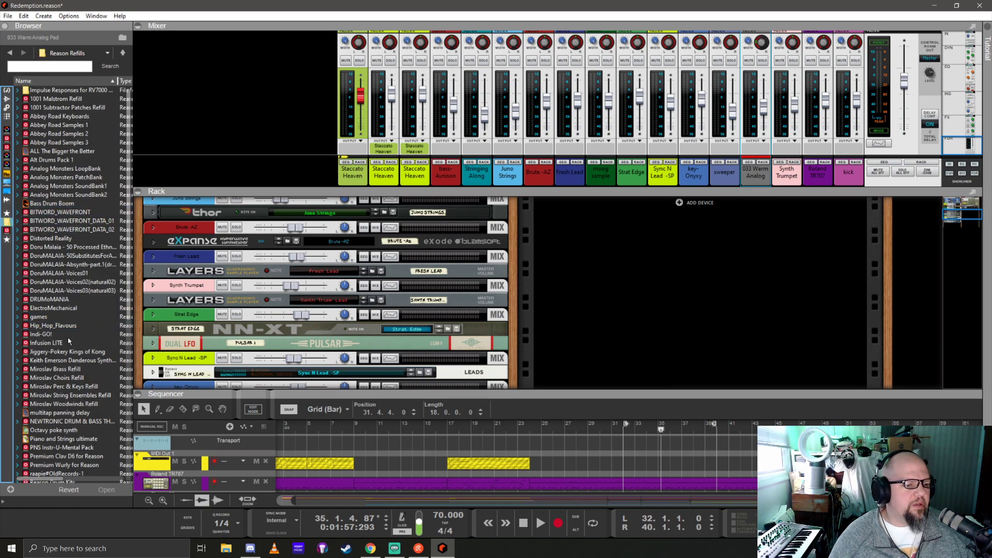
scroll(56, 272, down, 9)
scroll(56, 272, down, 2)
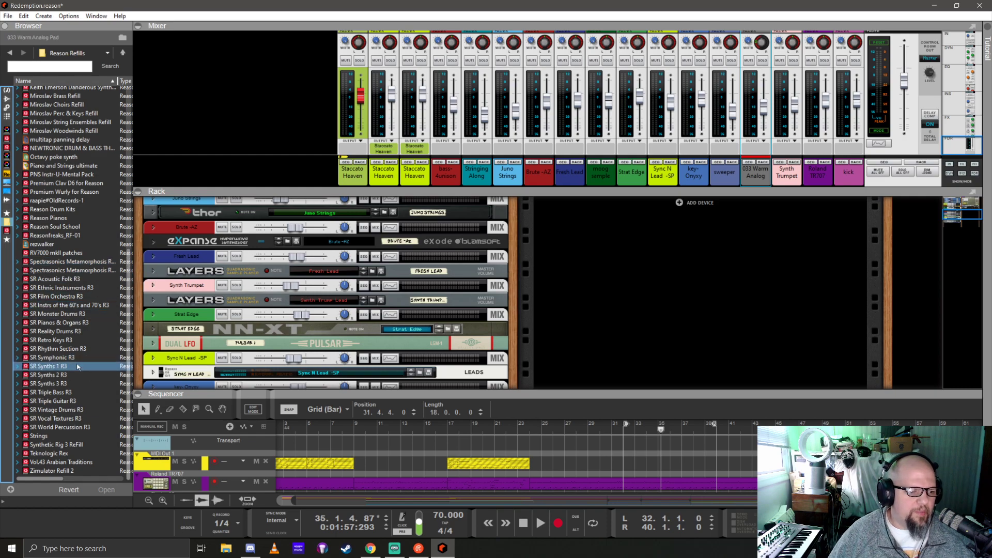
scroll(77, 364, up, 10)
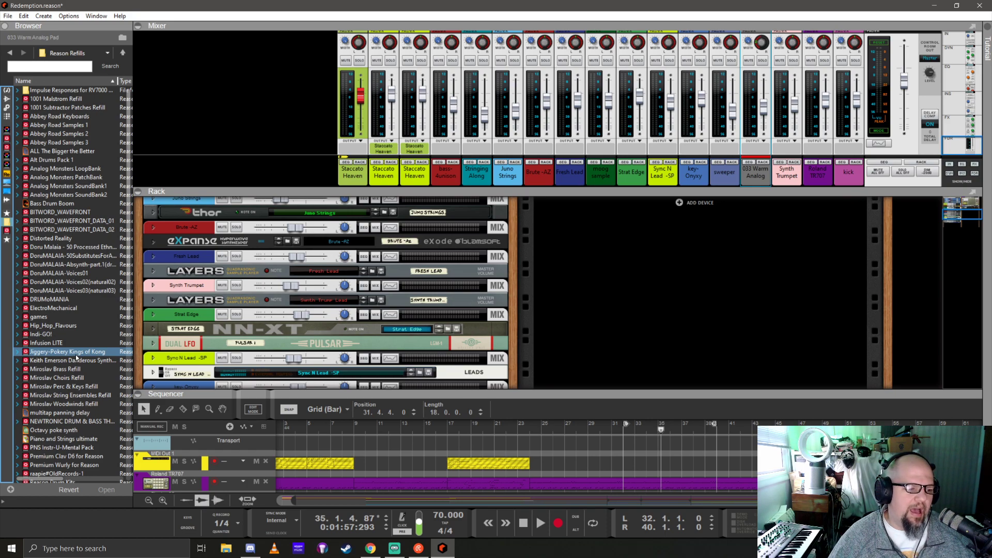
Browse the Reason Refills list, open the games refill's rex folder, and audition loops including zk01.rx2 and zk02.rx2
click(49, 370)
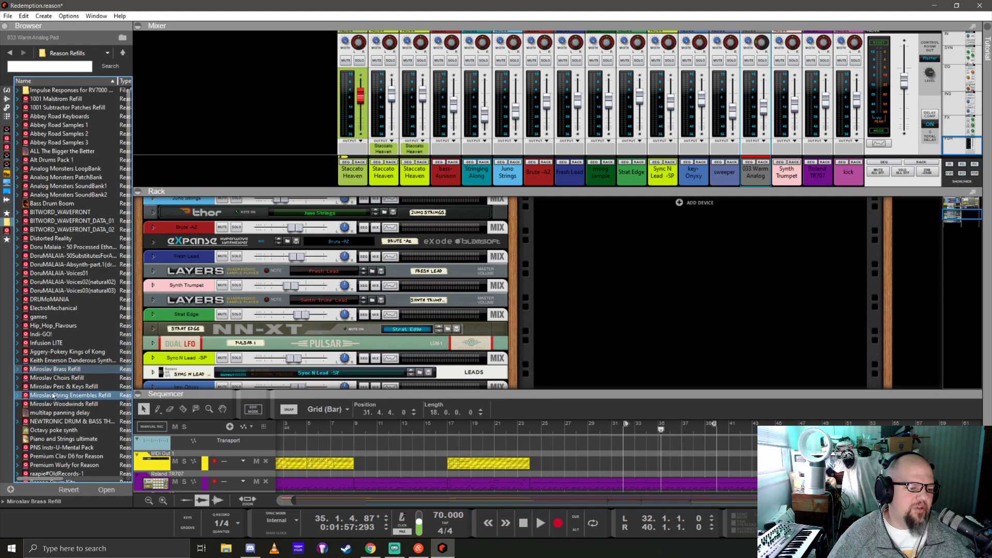
scroll(69, 356, down, 2)
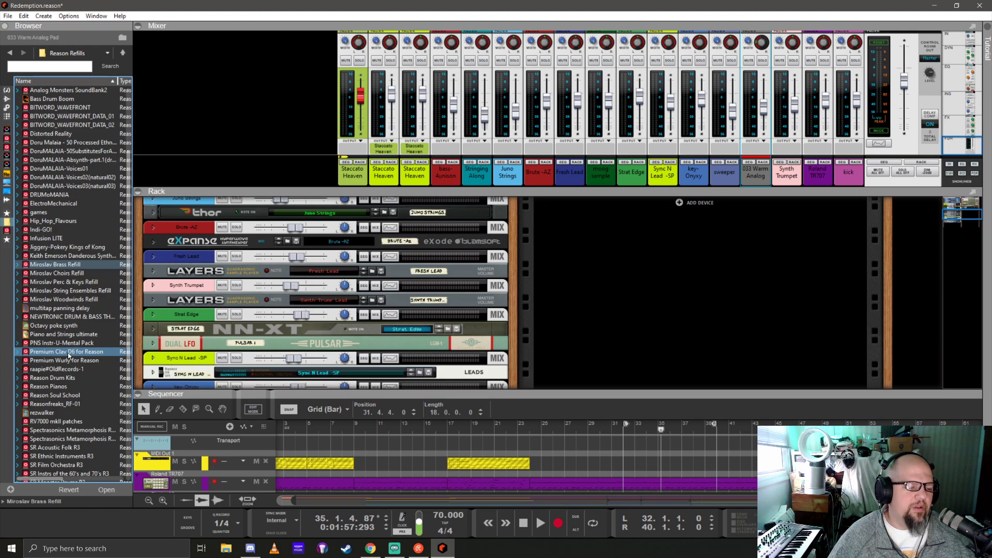
double_click(48, 212)
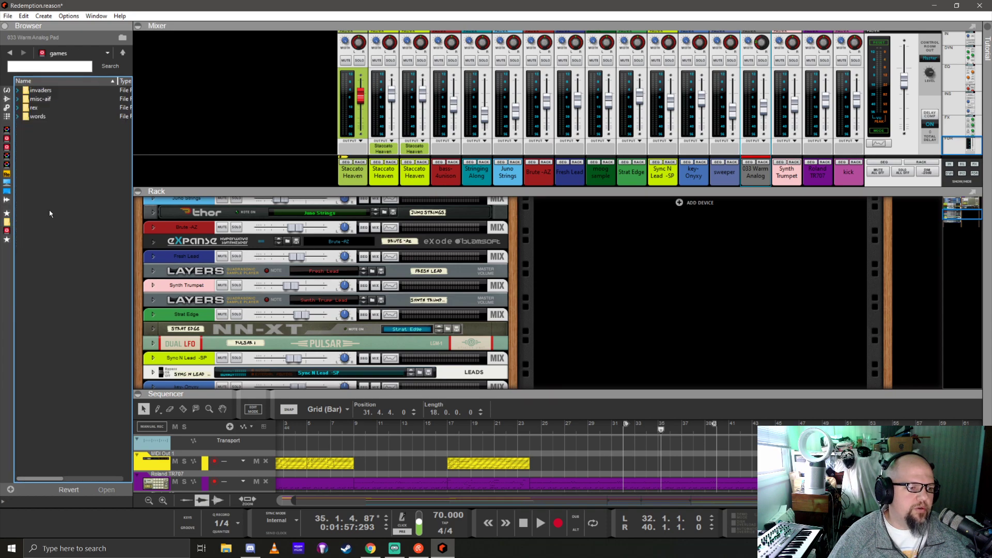
double_click(41, 107)
drag(44, 151, 608, 204)
drag(490, 252, 49, 154)
click(40, 161)
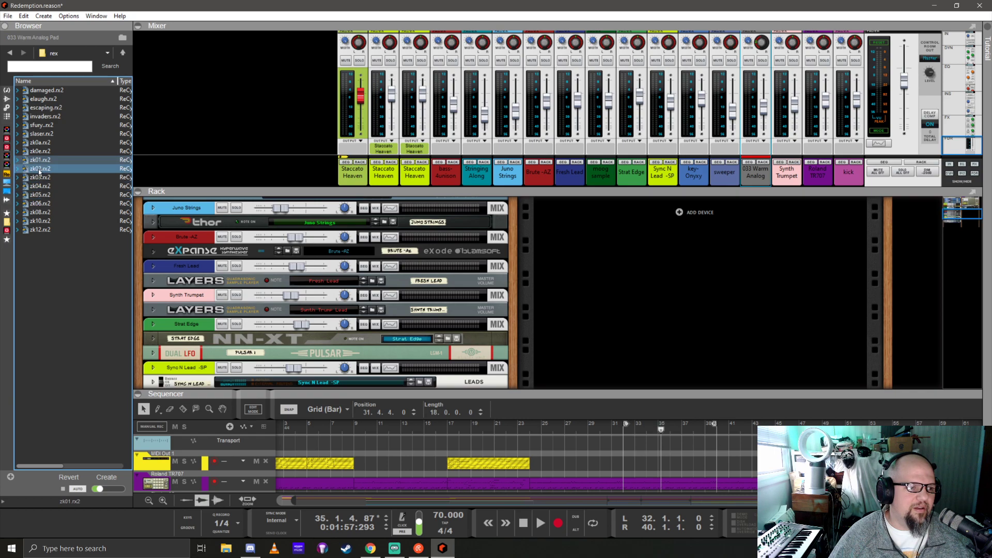
click(39, 169)
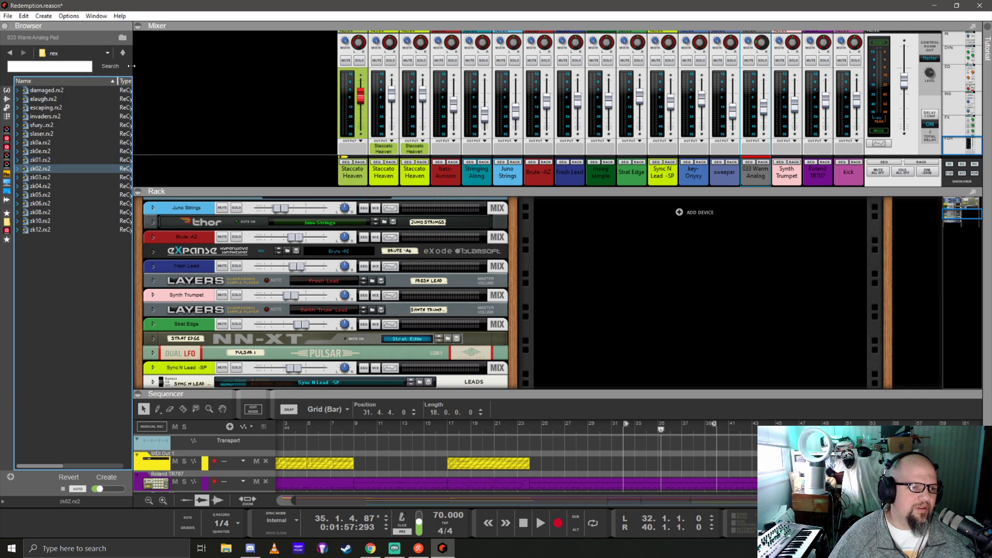
click(124, 52)
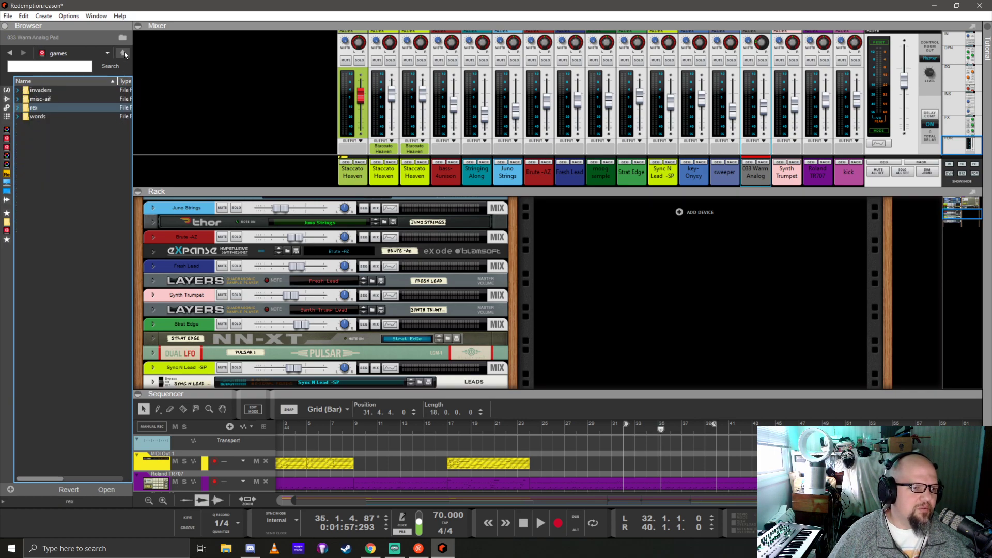
Audition spoken-word samples in the games refill's words folder, such as destroy.aif, fear.aif and doom.aif, and return to the refills list
double_click(37, 116)
click(44, 125)
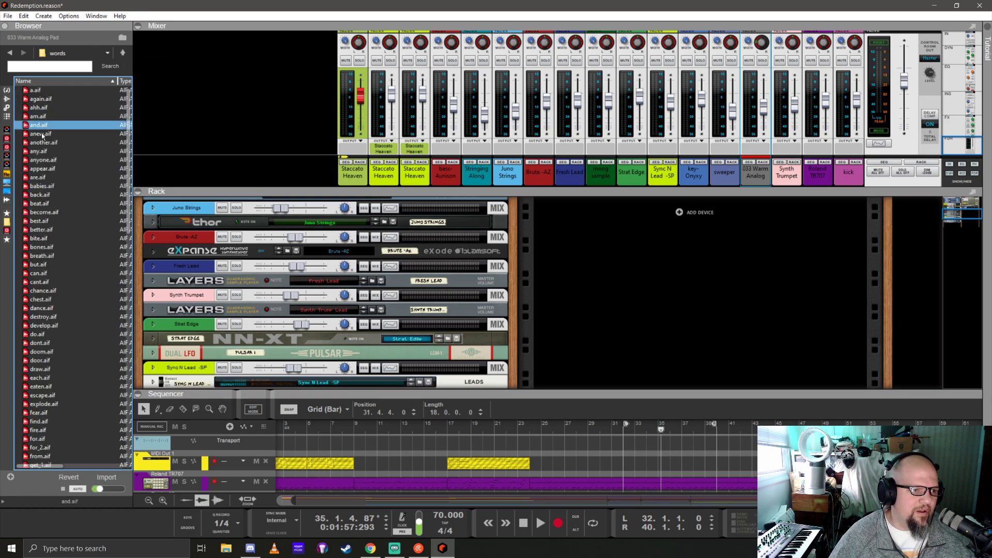
click(44, 192)
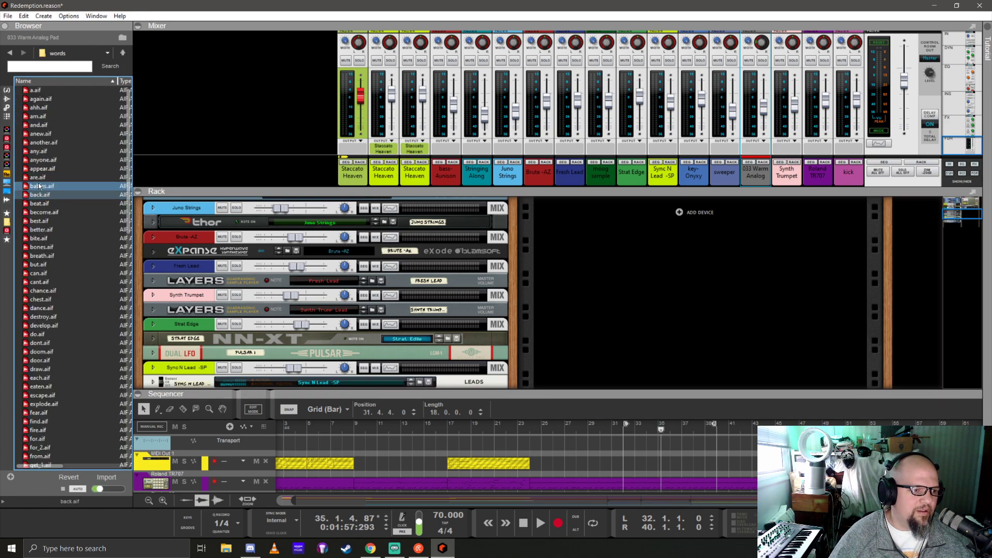
click(40, 177)
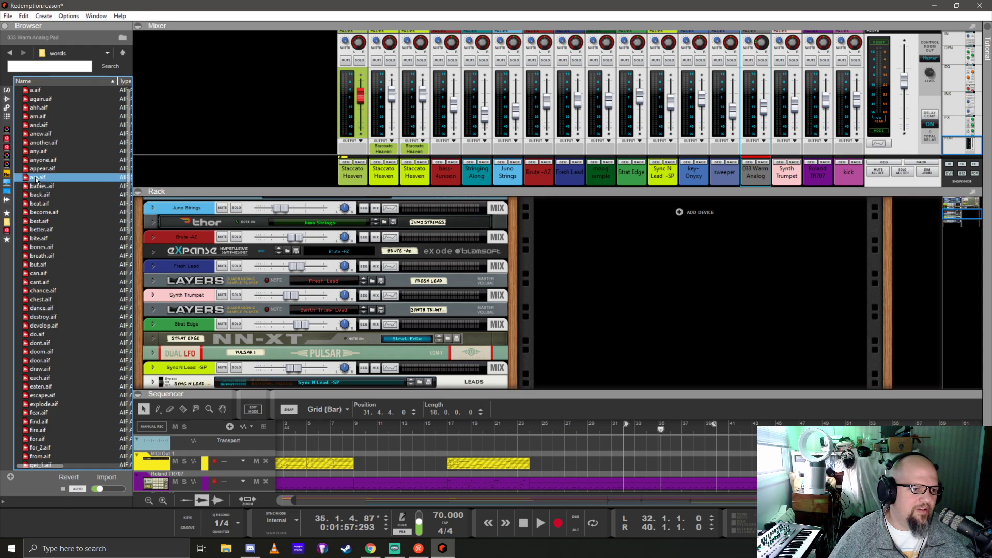
click(45, 250)
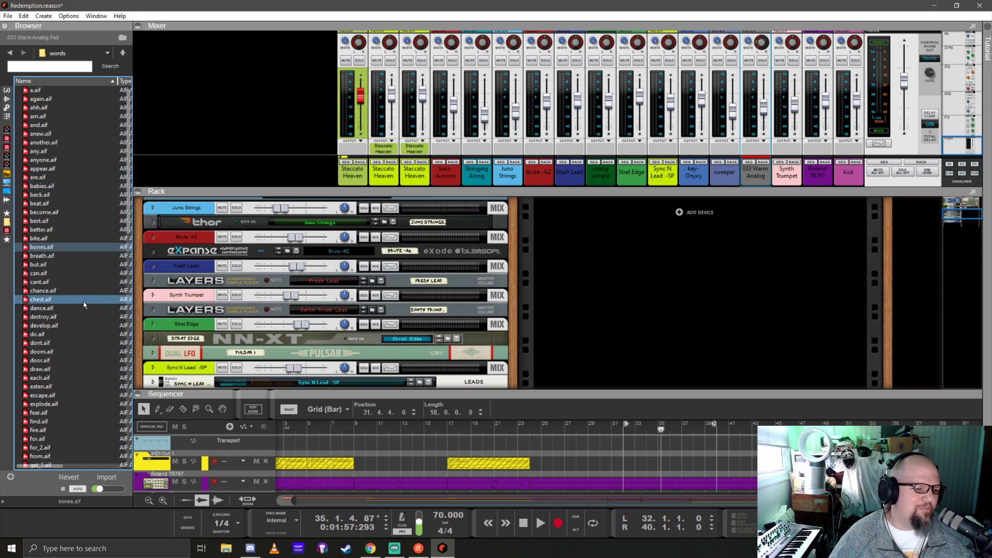
click(61, 317)
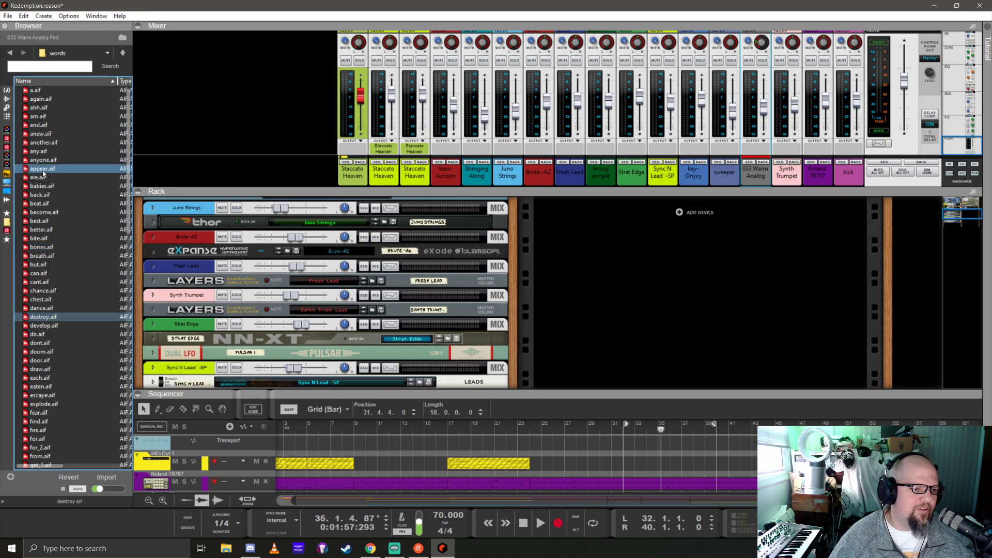
click(41, 188)
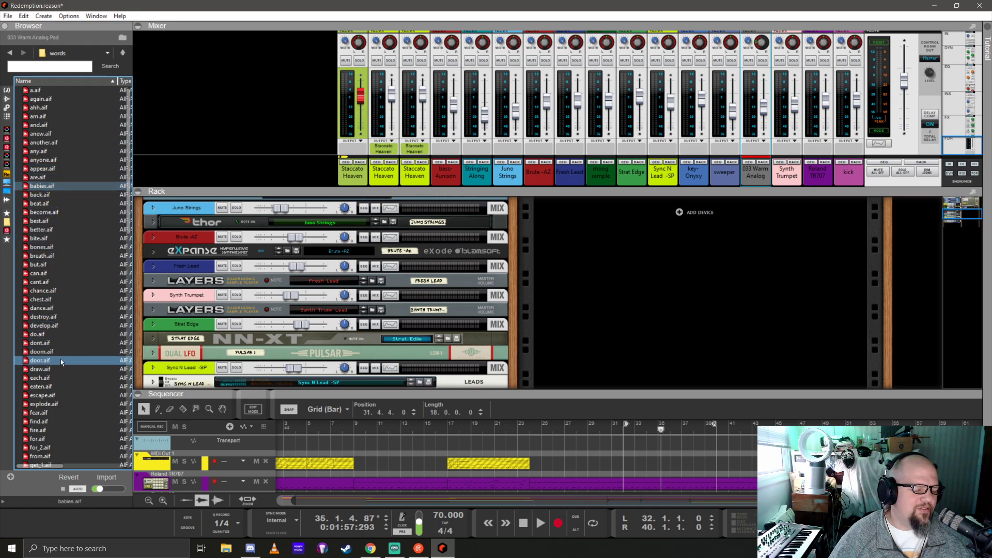
click(43, 413)
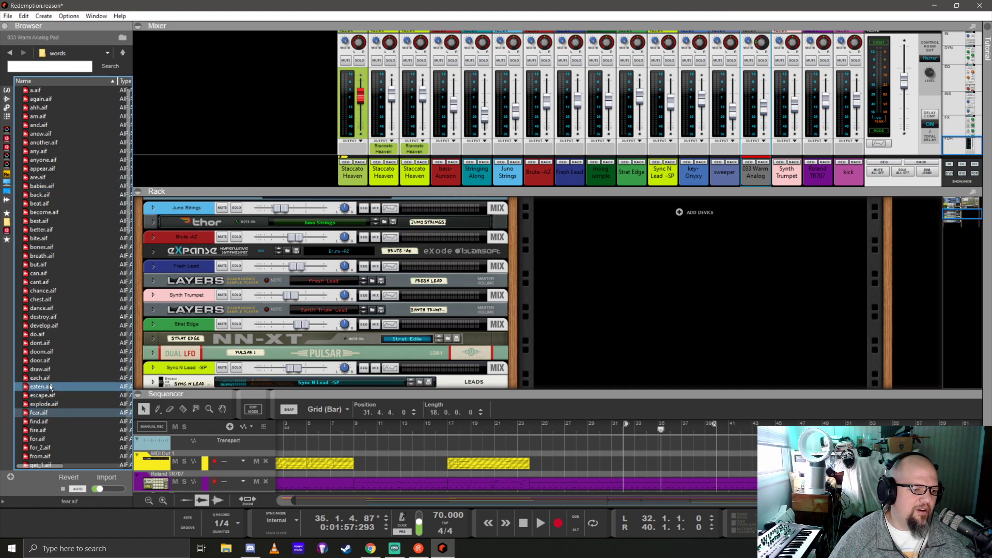
click(57, 352)
scroll(69, 336, down, 9)
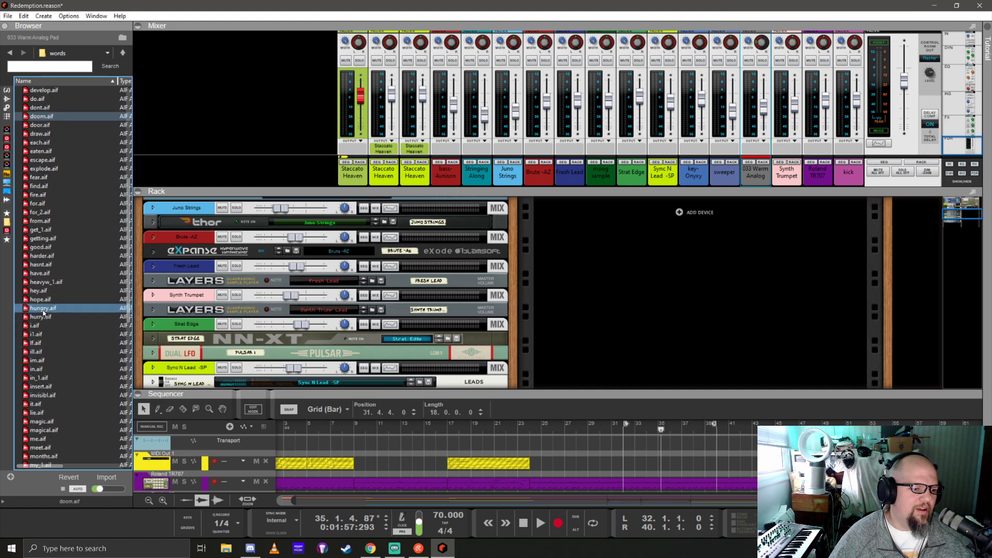
click(44, 310)
click(45, 268)
click(40, 387)
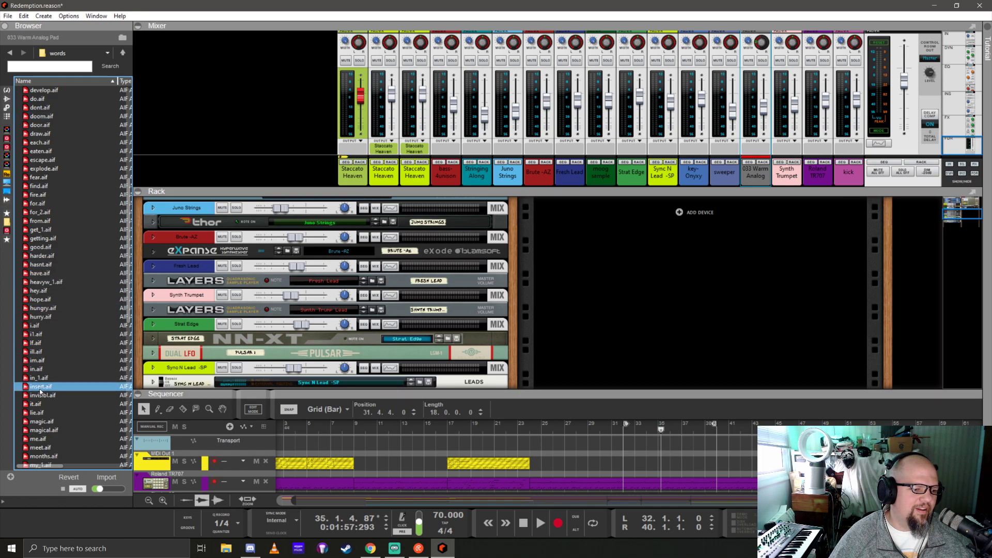
click(123, 53)
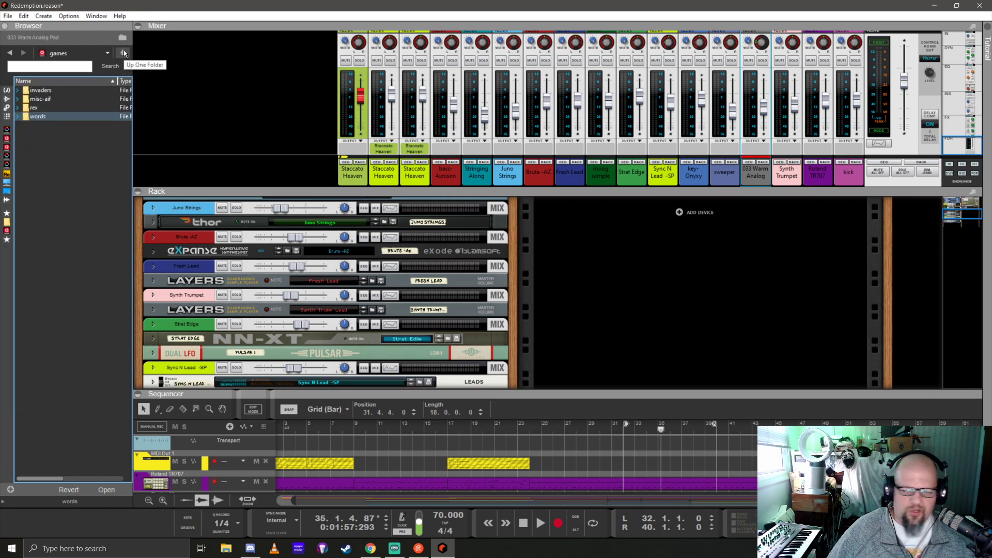
click(123, 53)
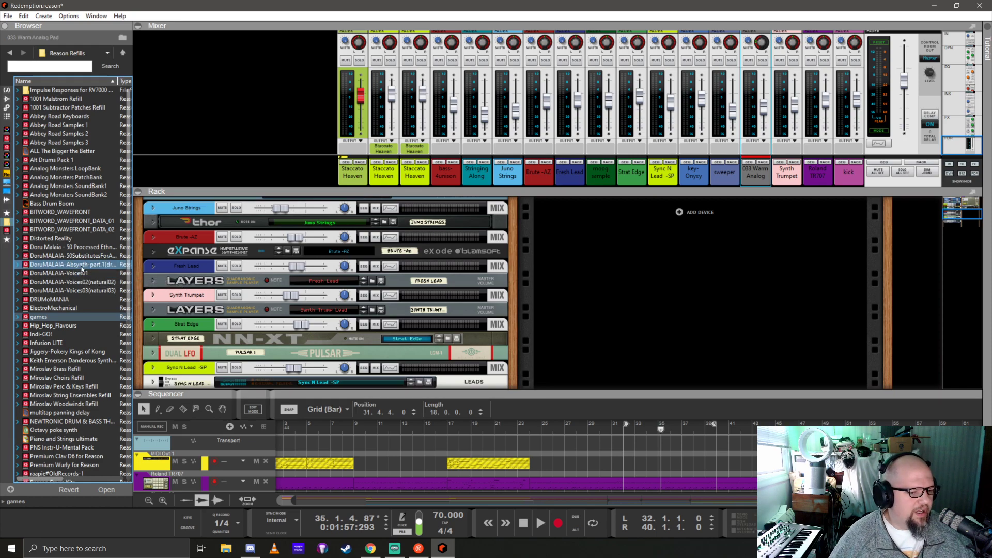
Open the Electric Guitars folder within the Triple Guitar Patches of the SR Triple Guitar R3 refill
scroll(81, 268, down, 7)
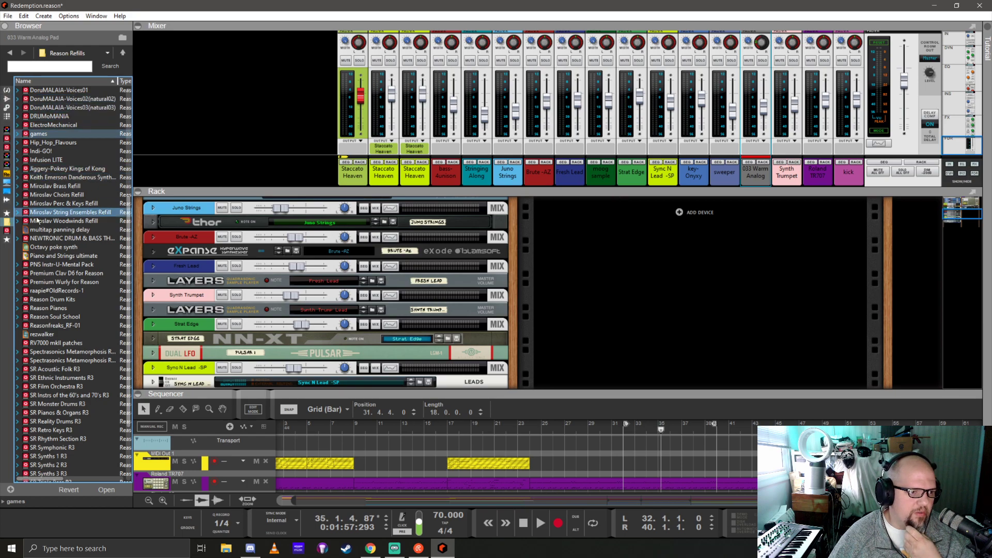
scroll(83, 269, down, 3)
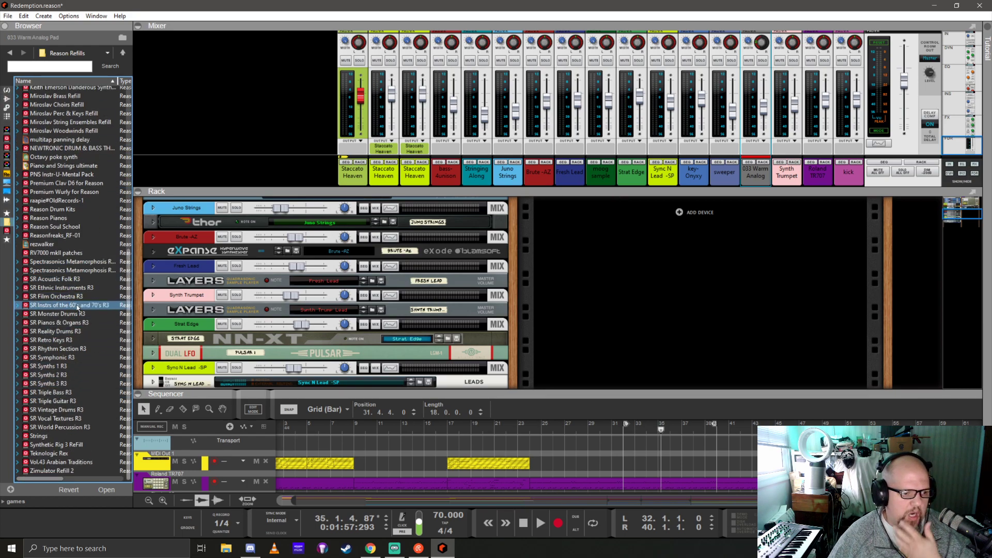
double_click(51, 401)
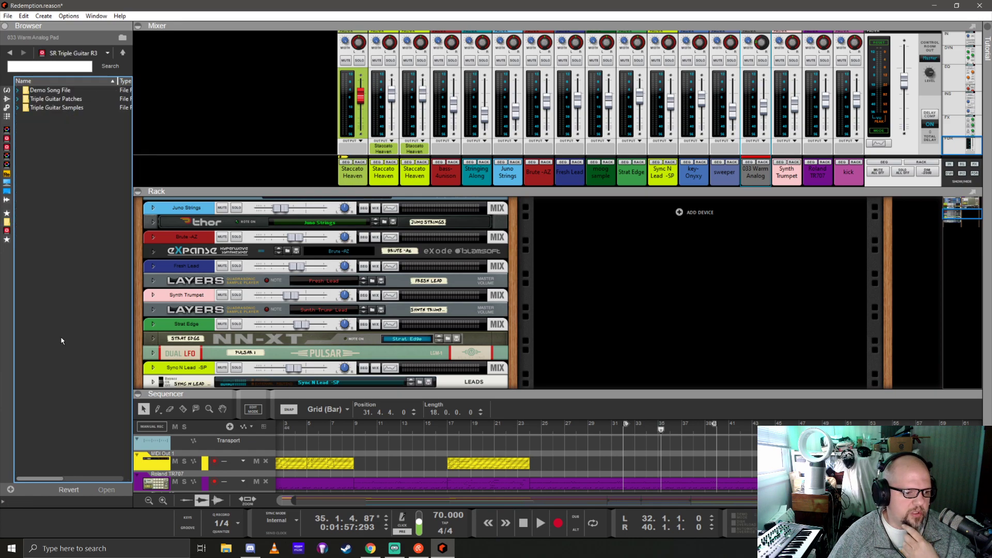
double_click(50, 99)
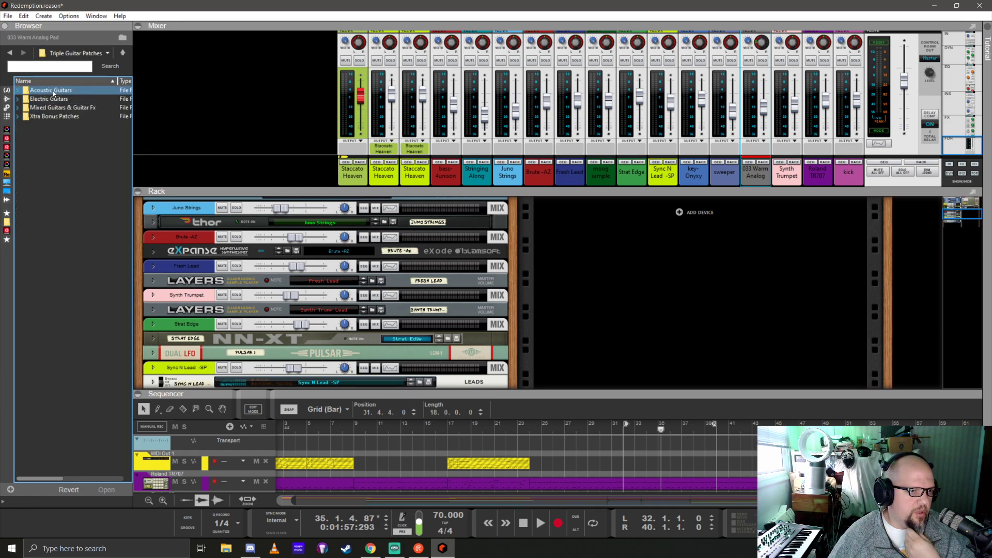
double_click(47, 98)
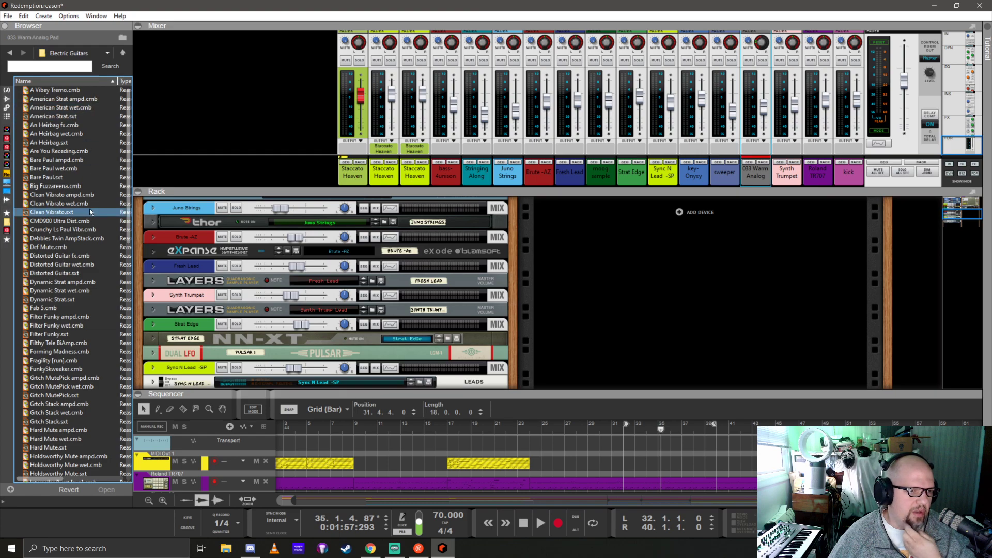
Set the loop to the Strat Edge clip, place the playhead at bar 17, and solo the Strat Edge track
scroll(325, 308, down, 1)
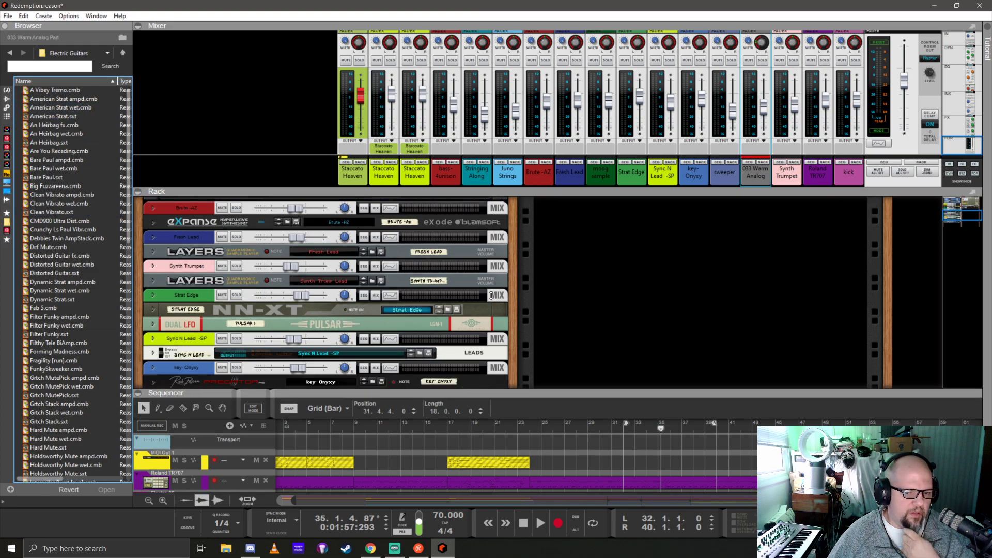
key(F6)
click(473, 423)
right_click(473, 423)
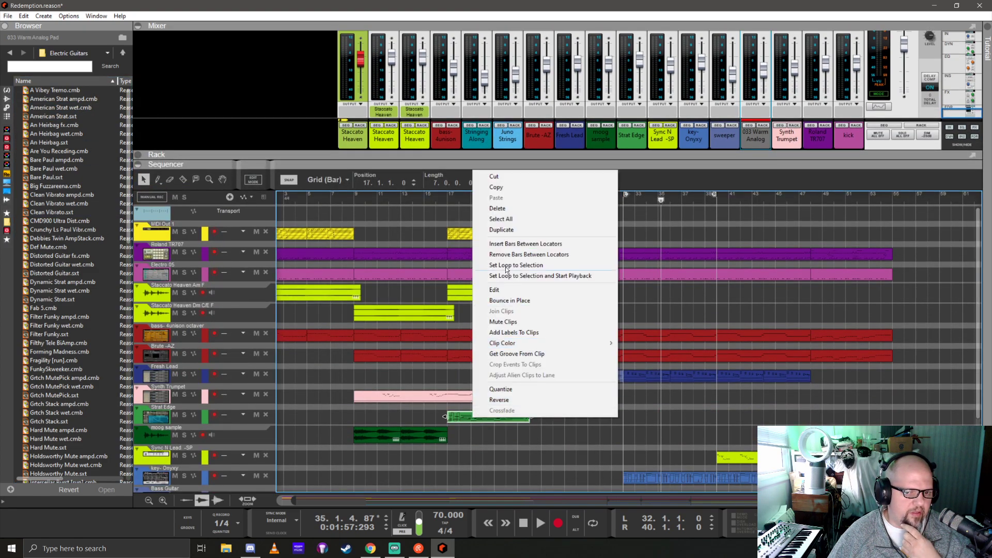
click(504, 262)
click(447, 200)
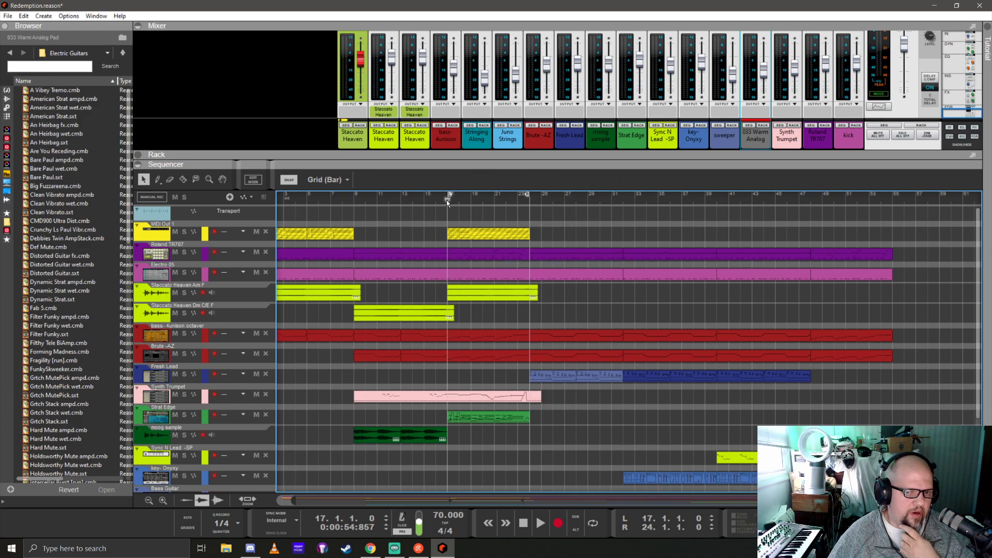
click(184, 414)
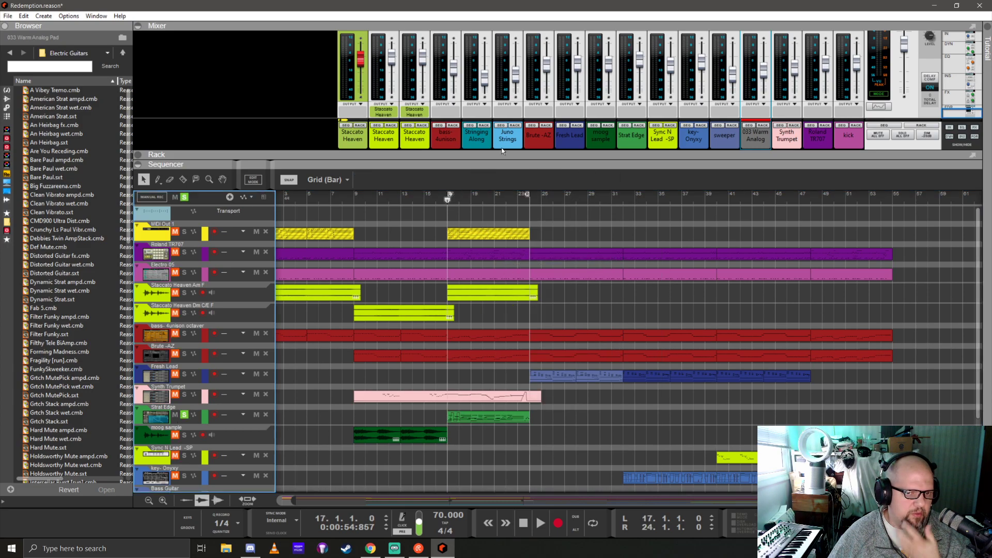
Enlarge the rack area, and unfold the Strat Edge mix channel and its NN-XT sampler
drag(501, 167, 501, 407)
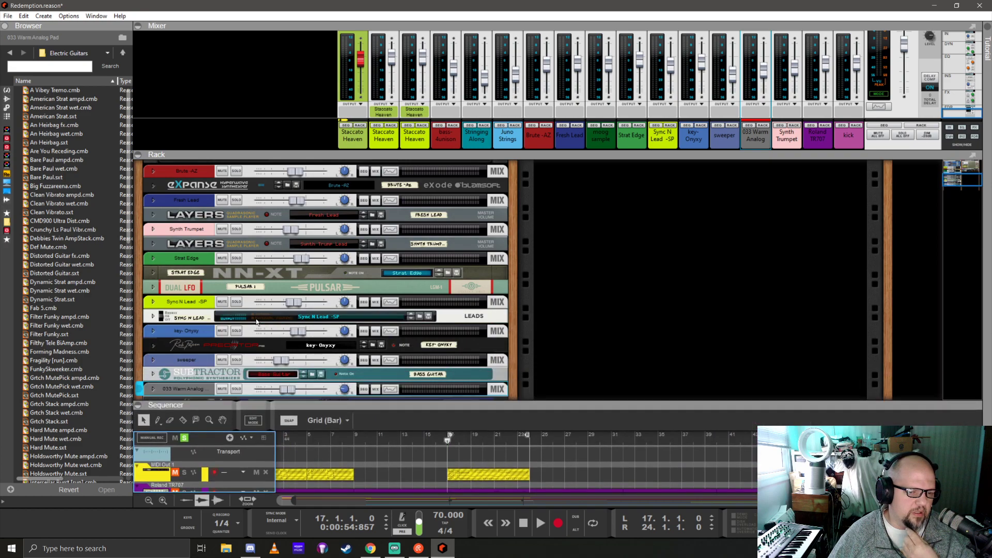
click(153, 259)
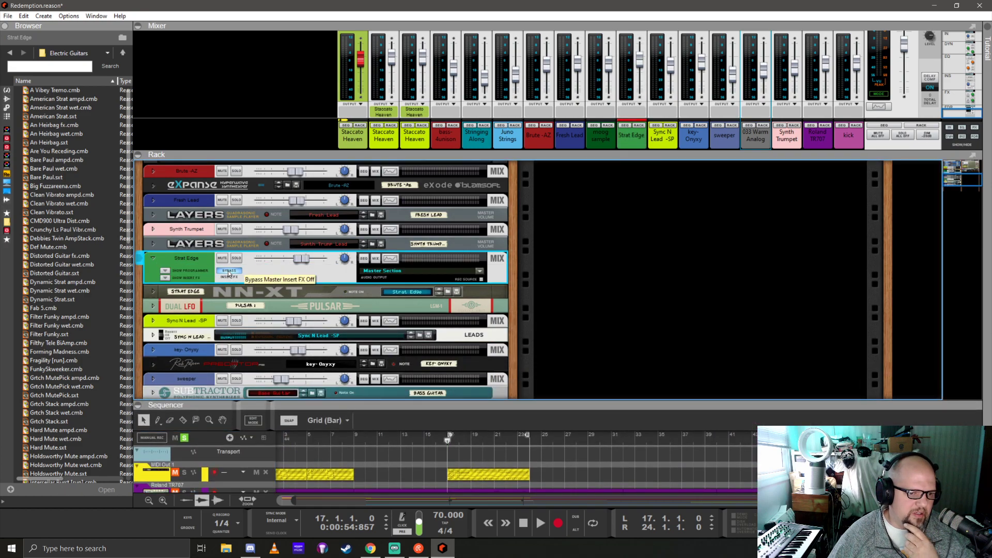
click(154, 292)
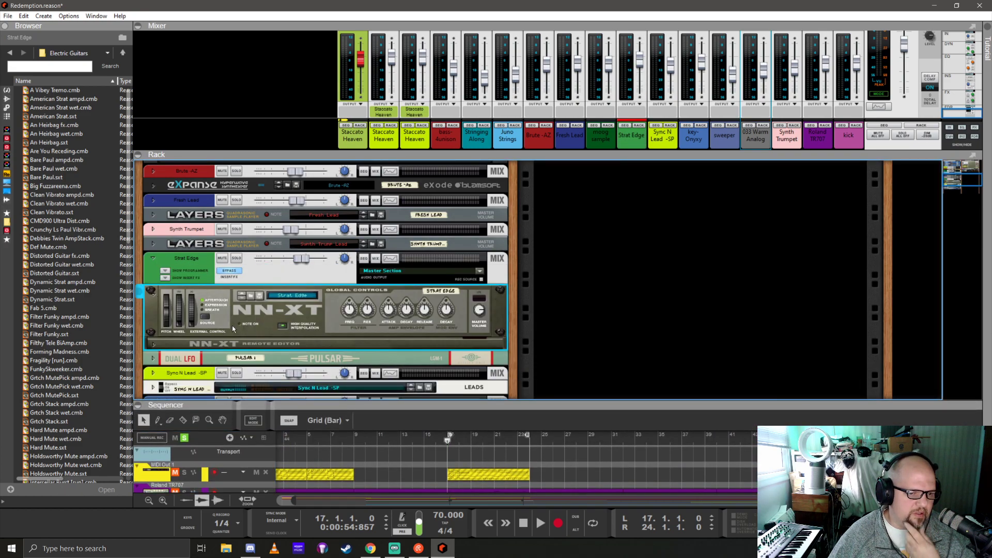
Play the soloed Strat Edge part from bar 17, raise its mix channel level, and return the playhead to bar 17
key(space)
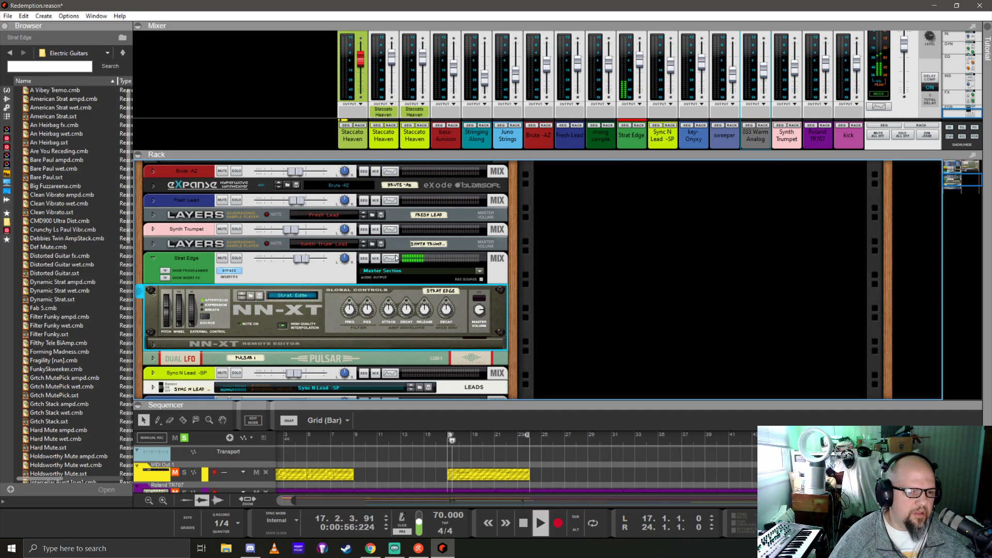
drag(300, 259, 311, 262)
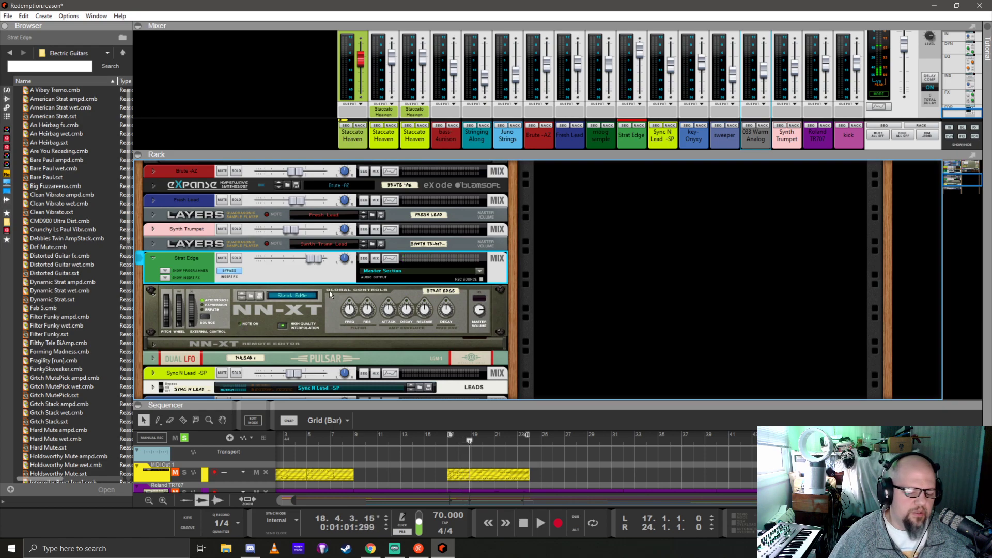
key(space)
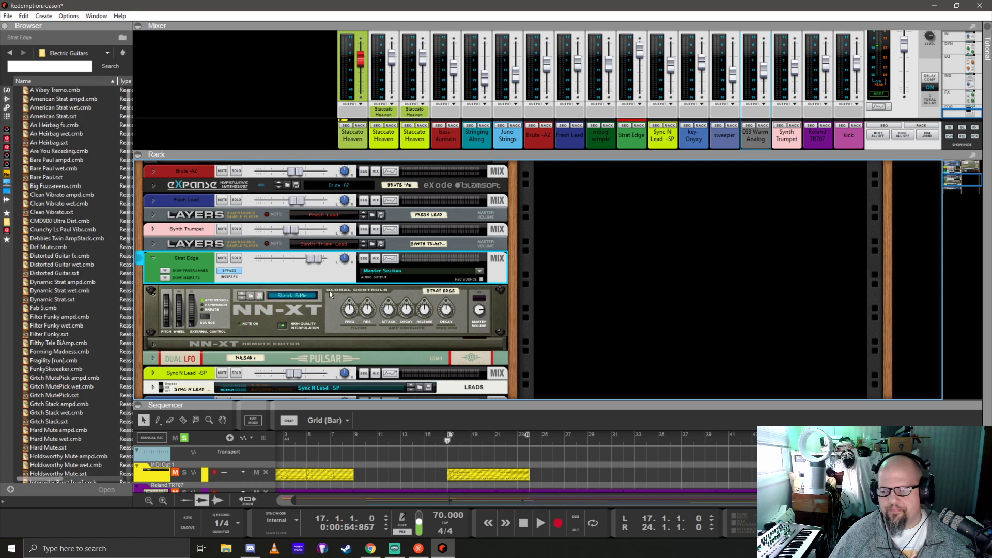
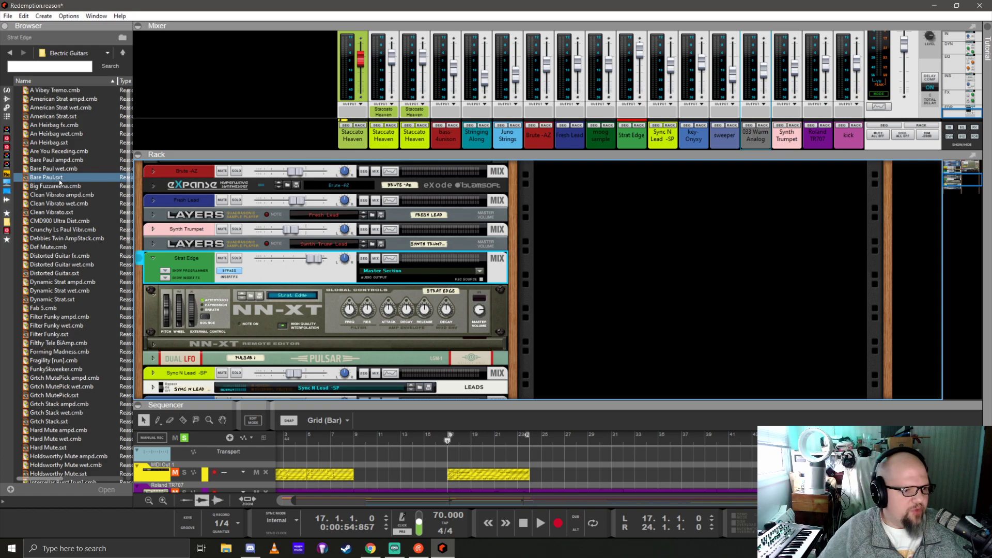
Load the Dynamic Strat.sxt patch into the Strat Edge track's NN-XT, and select the sampler
click(52, 299)
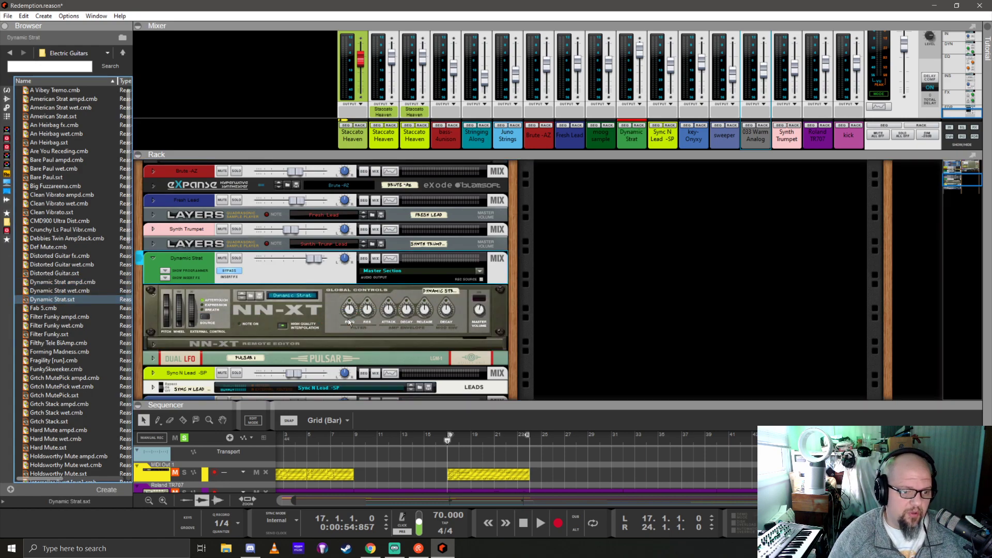
click(480, 316)
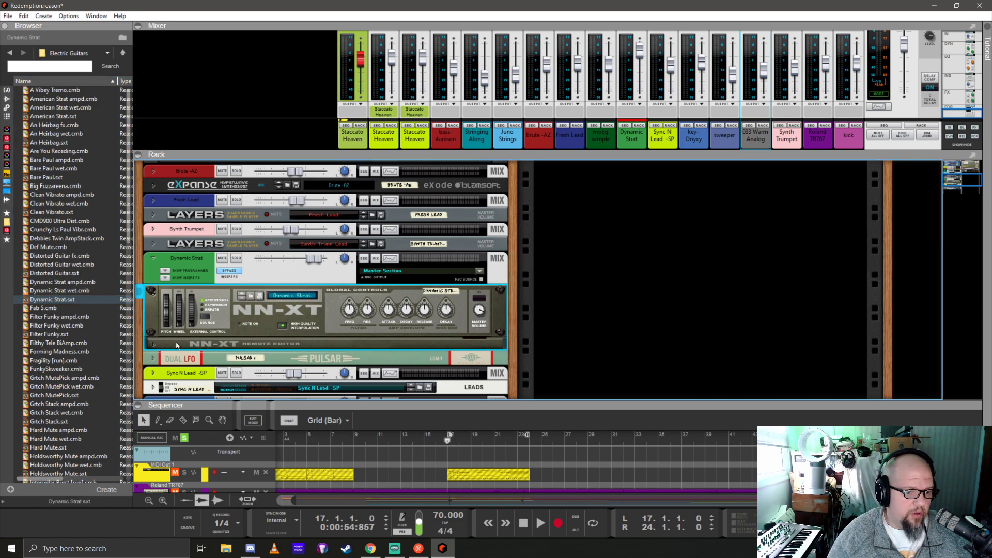
Play the soloed Dynamic Strat part, unfold the NN-XT remote editor, and examine its sample zones
key(space)
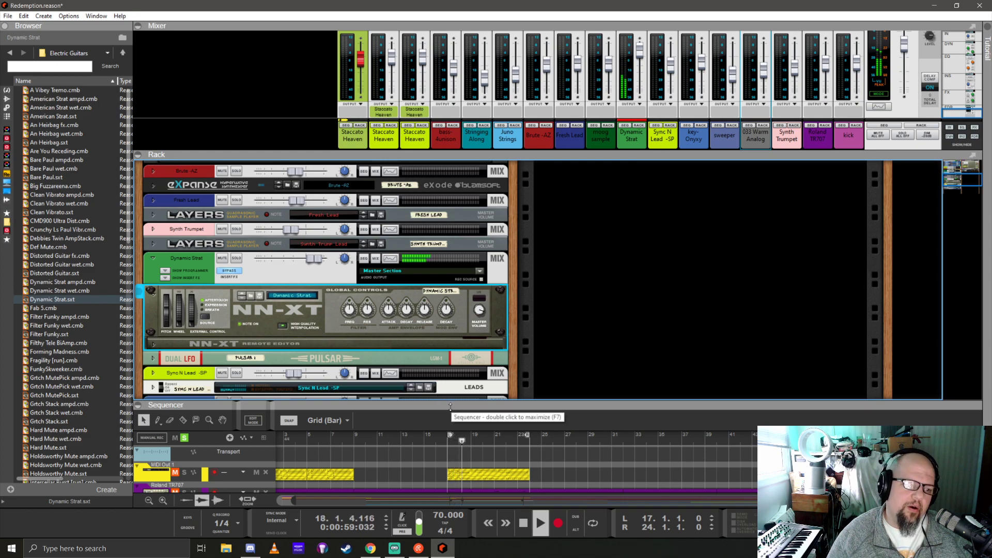
click(153, 345)
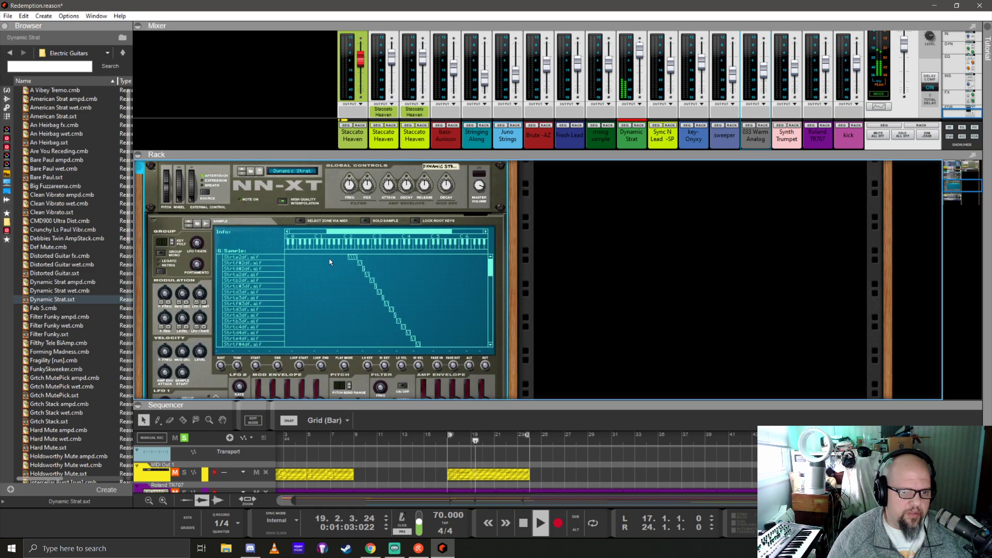
drag(335, 257, 444, 346)
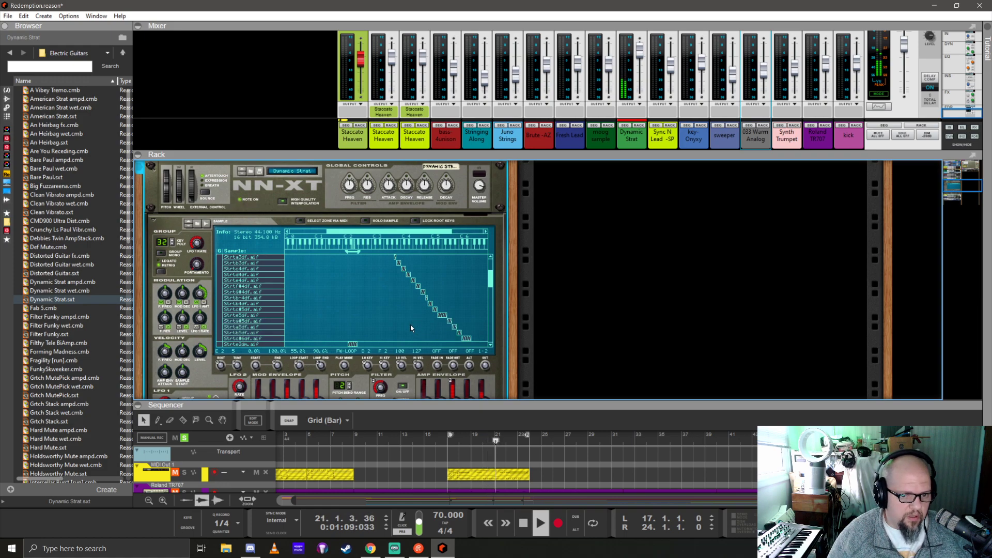
scroll(402, 374, down, 2)
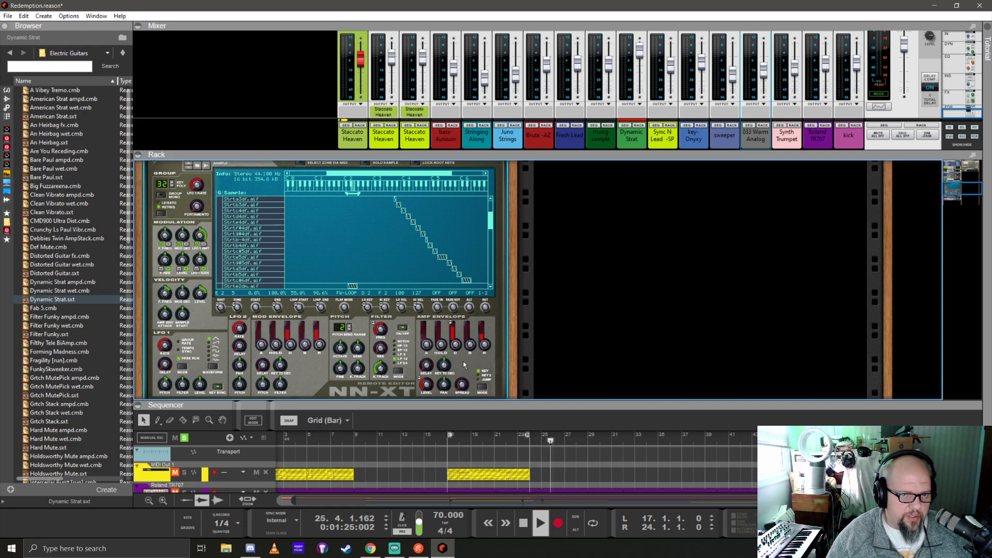
Restart playback from bar 17 with the loop switched on
key(space)
key(shift+Return)
key(space)
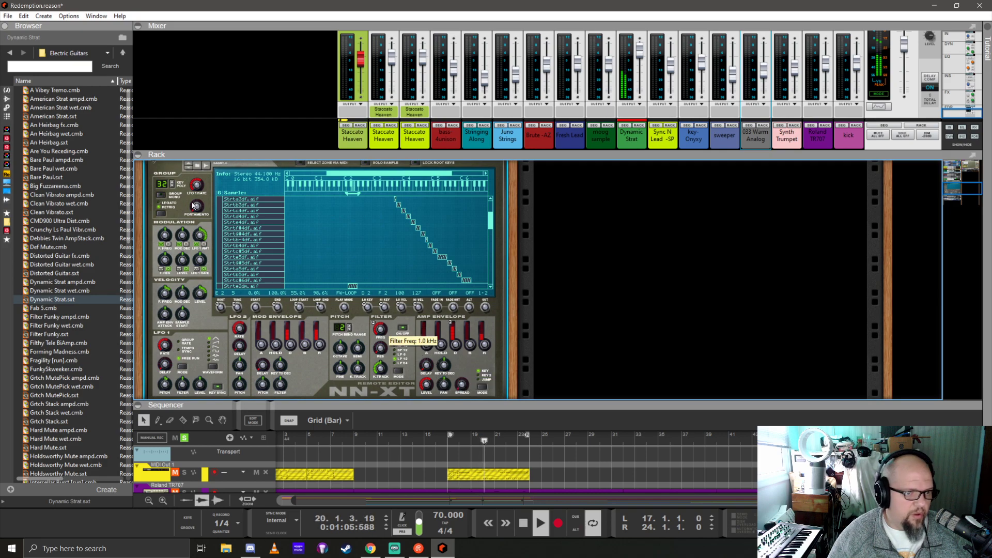
Turn off the insert effects bypass on the Dynamic Strat channel, and fold its NN-XT and remote editor
scroll(150, 253, up, 5)
click(154, 306)
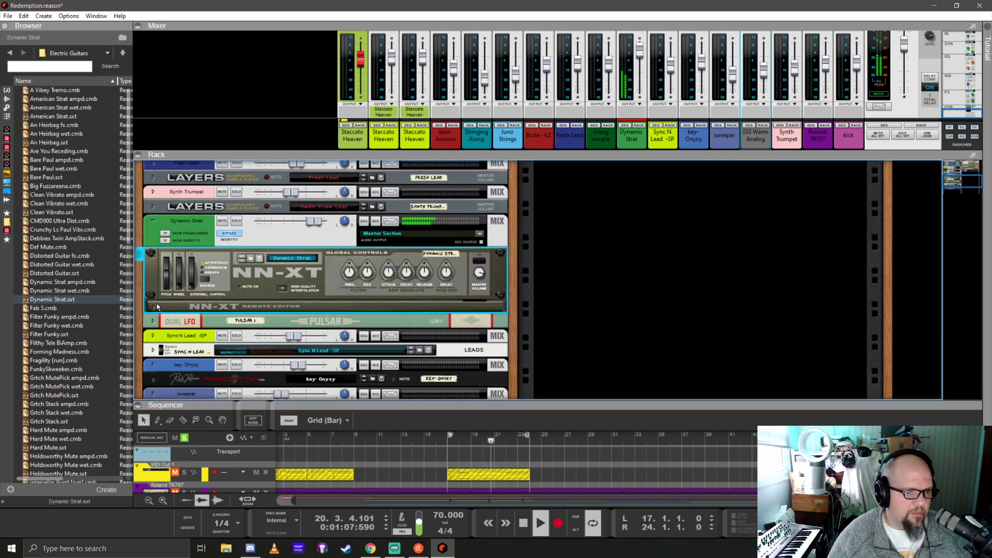
click(230, 238)
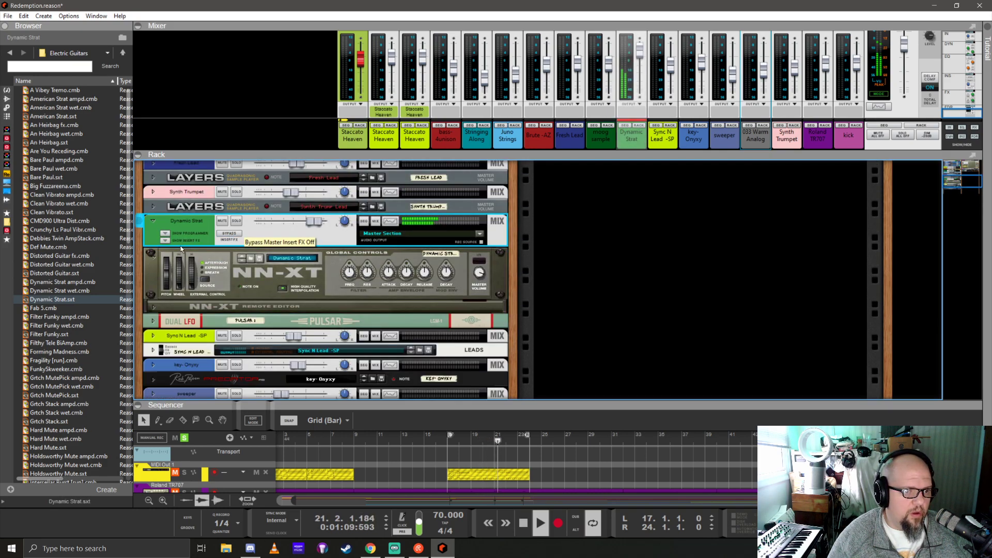
click(152, 255)
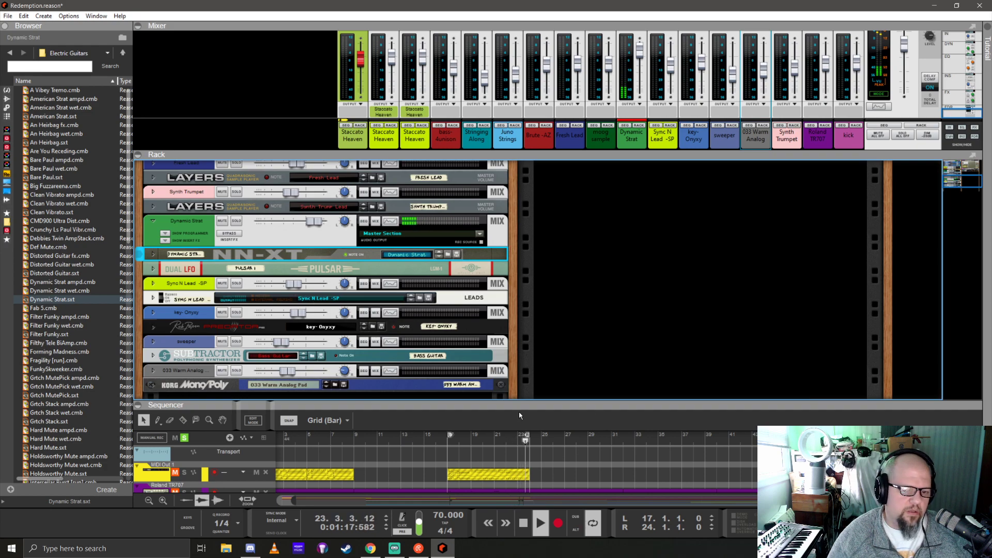
Enlarge the sequencer area, solo the moog sample track as well, and play both parts from about bar 15
drag(519, 406, 535, 175)
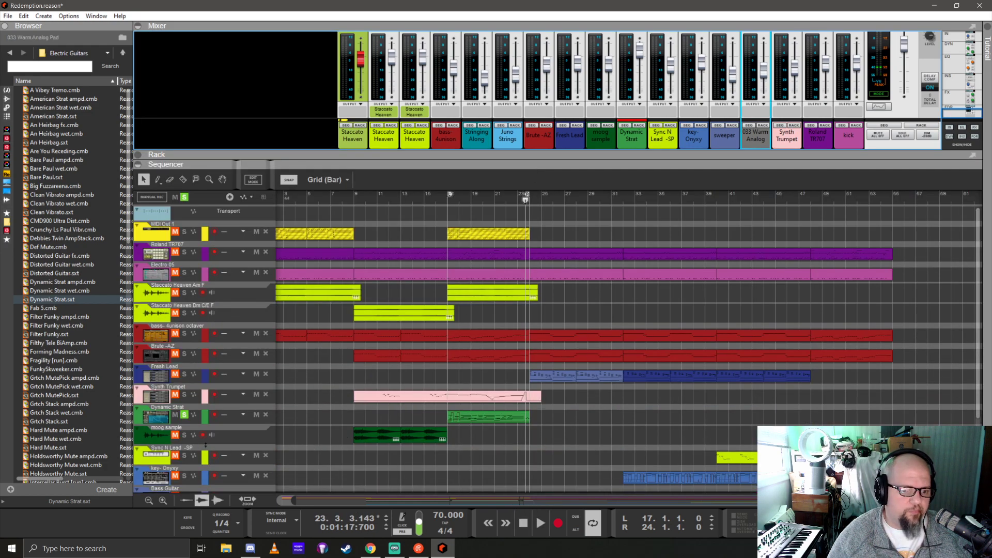
click(184, 435)
click(421, 197)
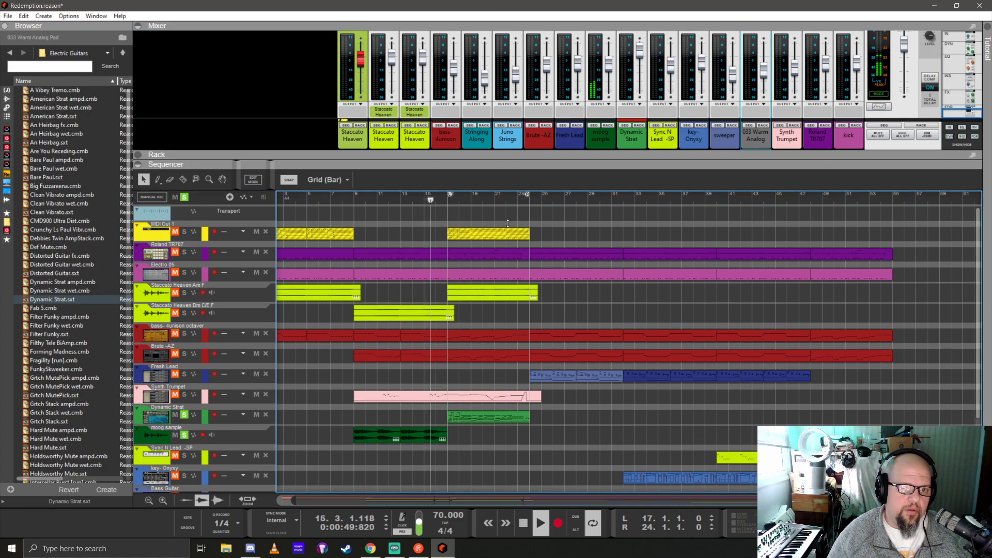
In Dynamic Strat's Spectrum EQ, deepen the green band's cut, raise the high-pass frequency, and cut the low-mid band about 13 dB at 1.02 kHz
drag(516, 165, 514, 391)
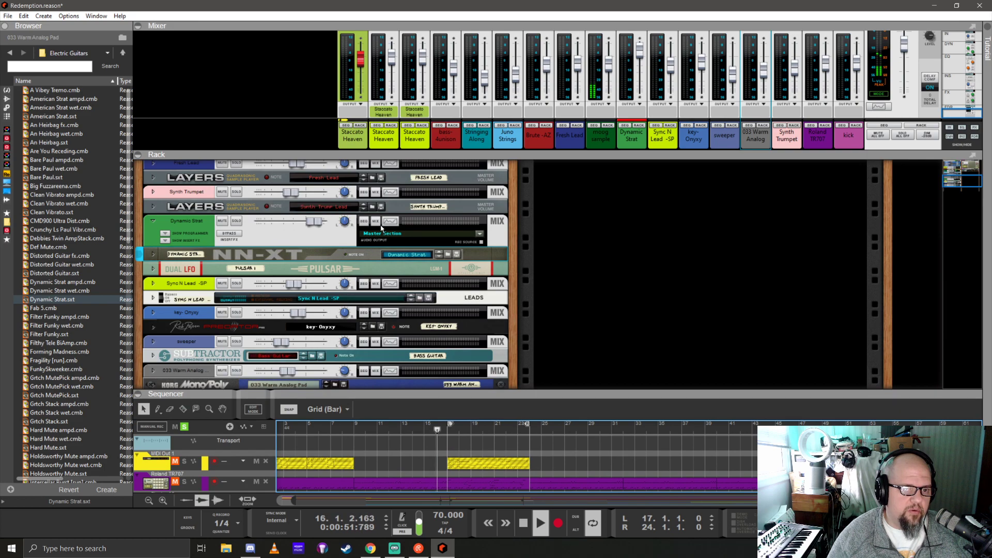
click(389, 221)
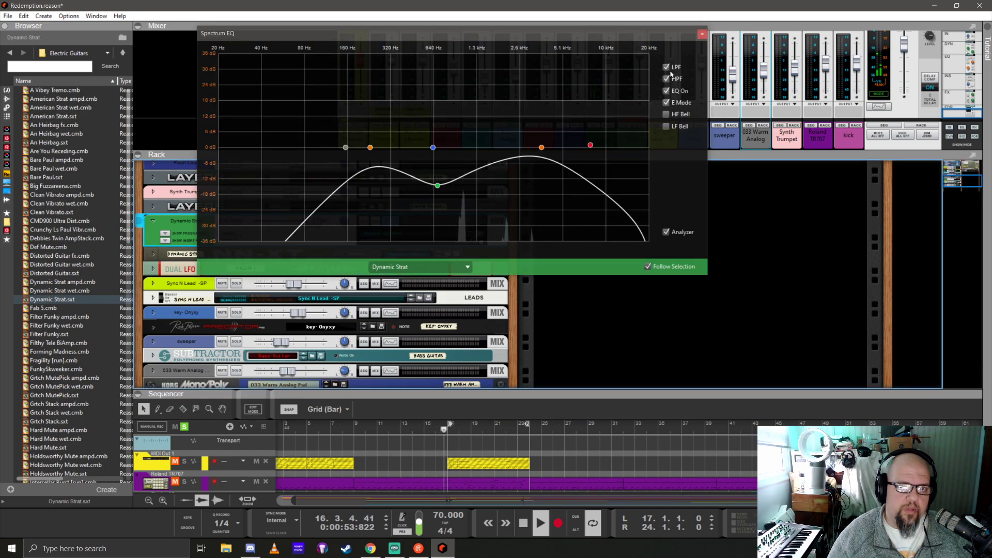
mouse_move(436, 186)
mouse_move(437, 187)
mouse_down()
mouse_move(432, 155)
mouse_move(443, 195)
mouse_move(435, 201)
mouse_up()
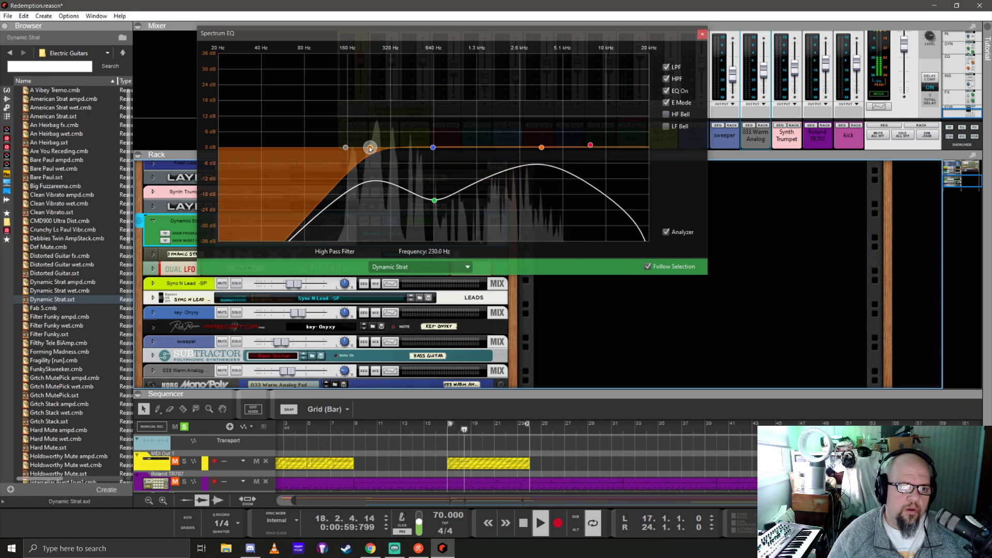
drag(372, 153, 463, 186)
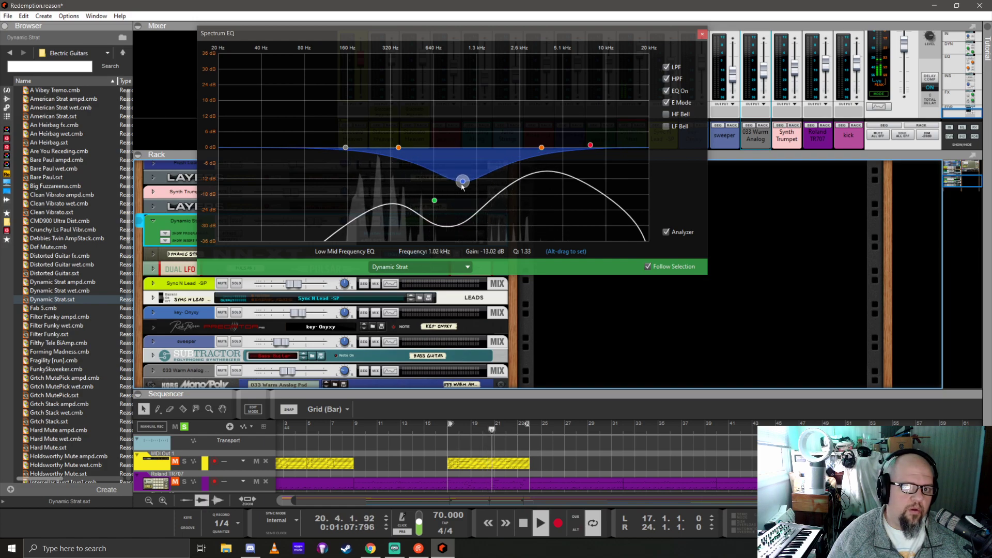
click(702, 34)
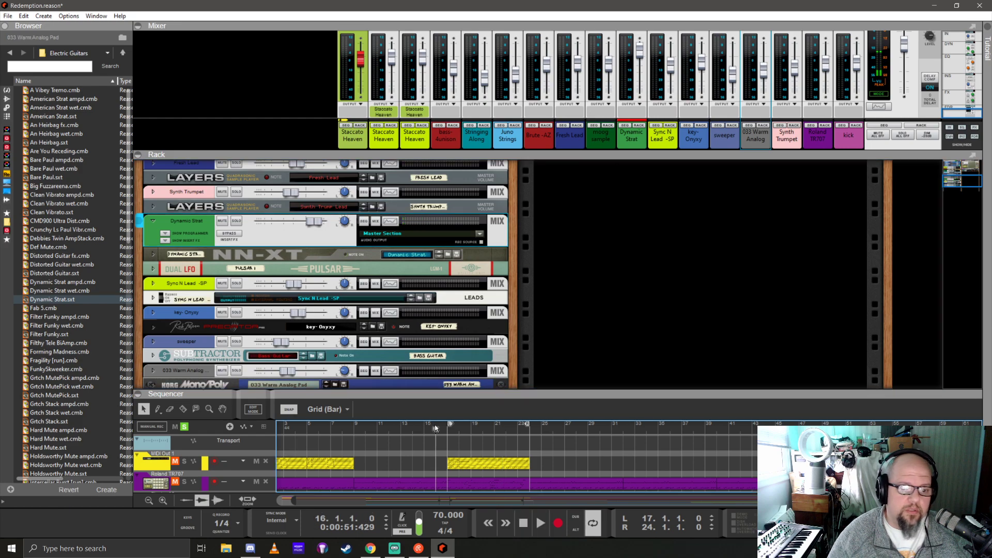
Play the moog-to-Strat transition from around bar 15 with Dynamic Strat's Spectrum EQ open, and stop with the playhead at bar 15
click(418, 429)
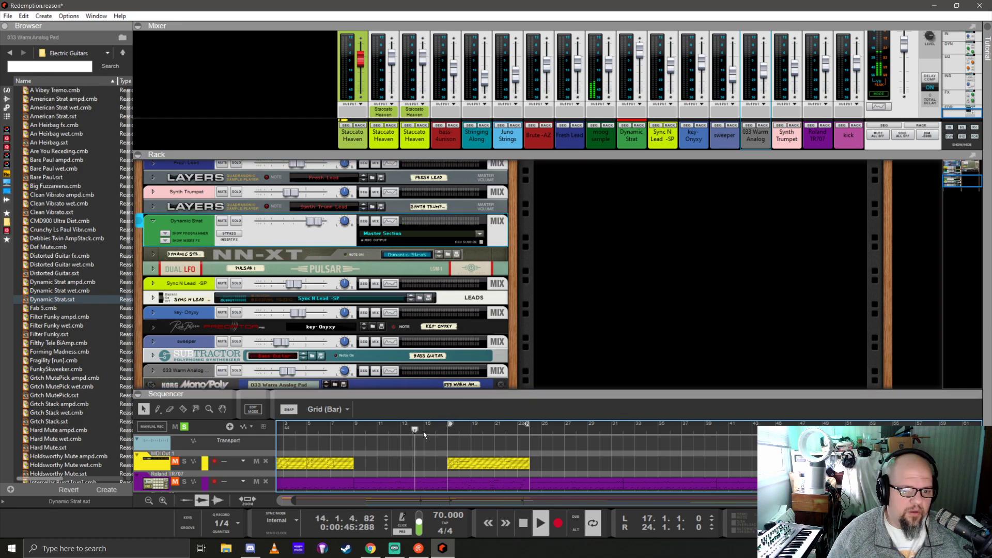
click(423, 428)
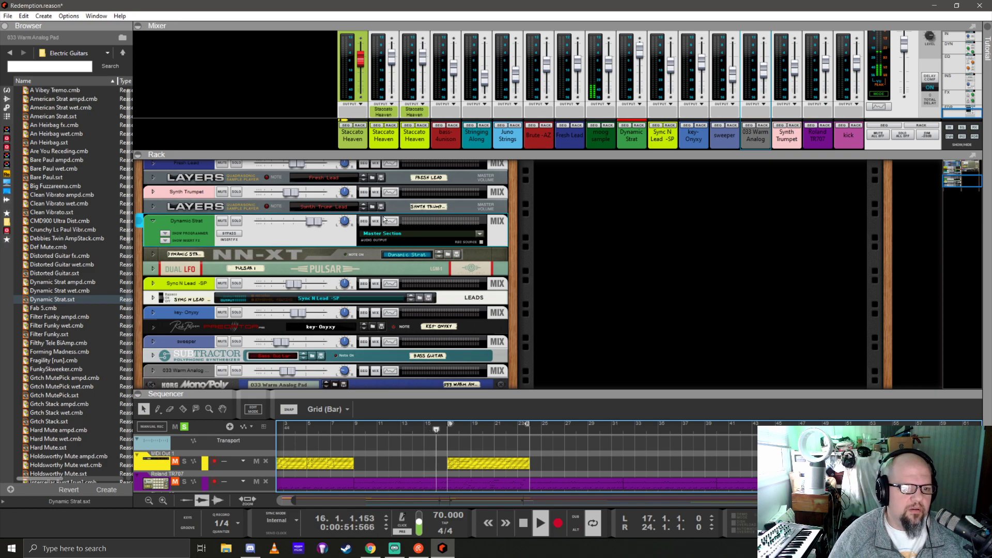
click(390, 222)
click(390, 222)
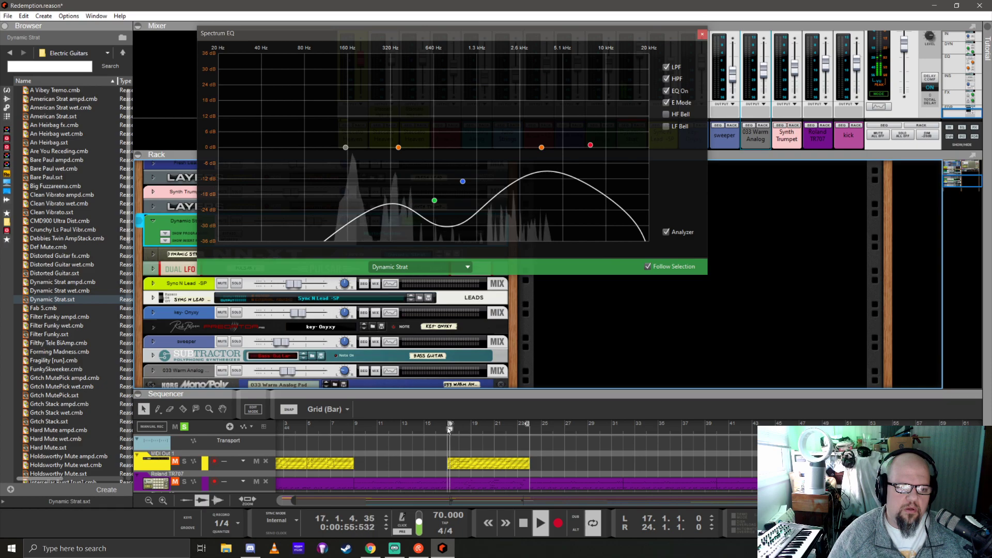
key(space)
click(423, 430)
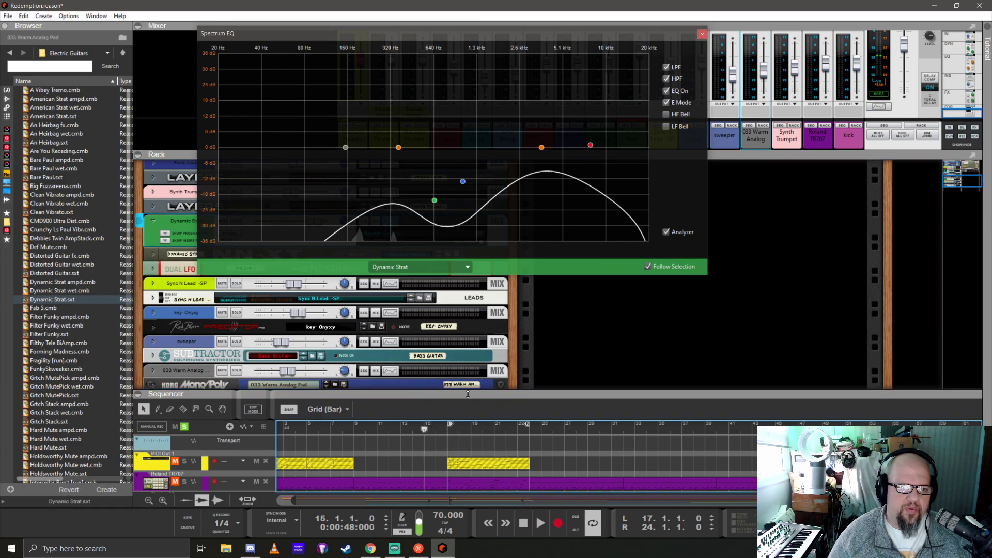
Show the moog sample's curve in the Spectrum EQ for comparison, and reposition the EQ window over the rack
drag(427, 34, 686, 47)
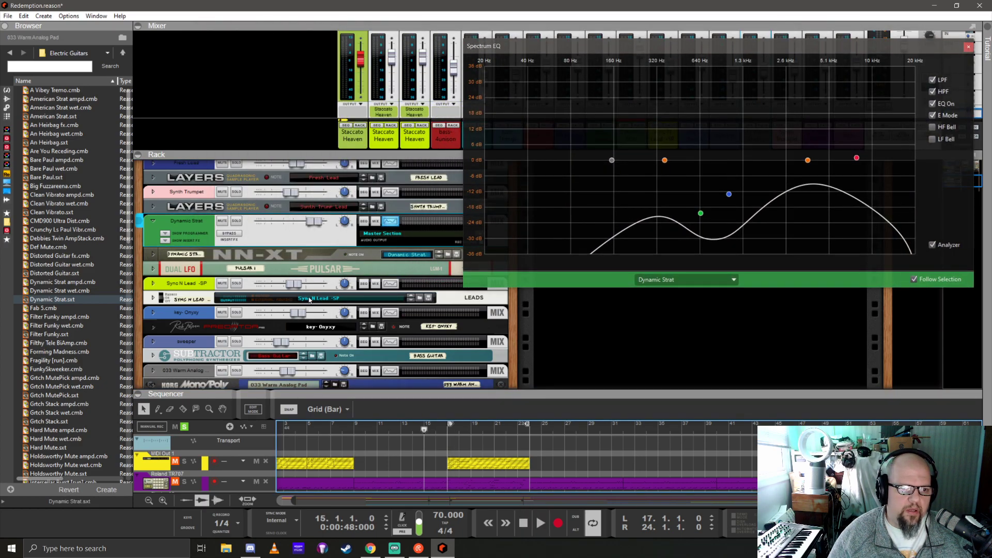
scroll(240, 302, up, 4)
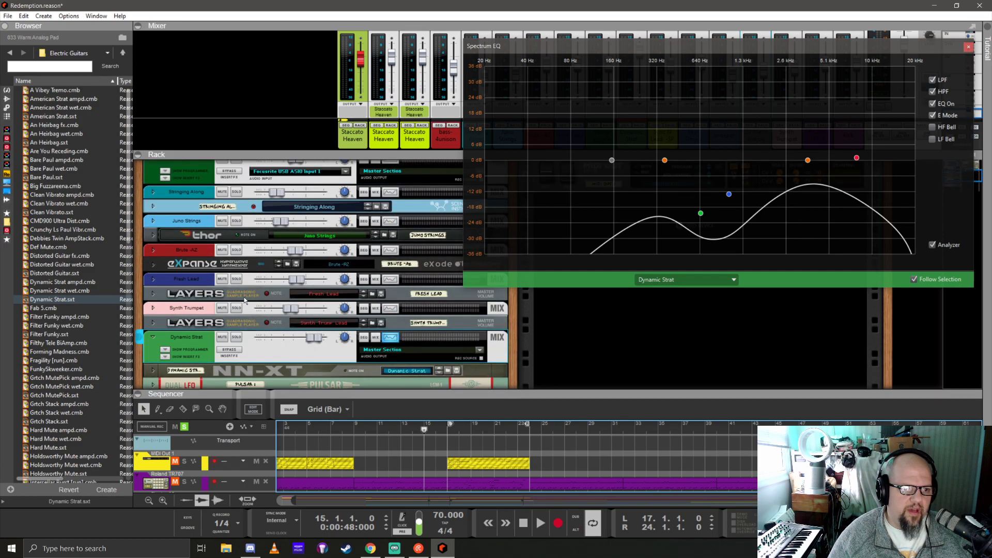
scroll(296, 223, up, 2)
click(389, 218)
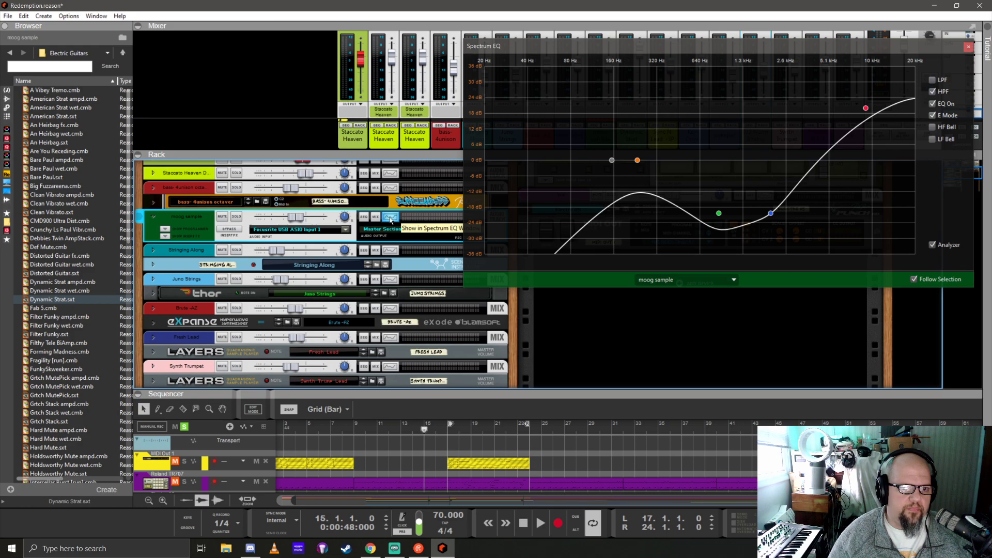
click(390, 218)
click(391, 218)
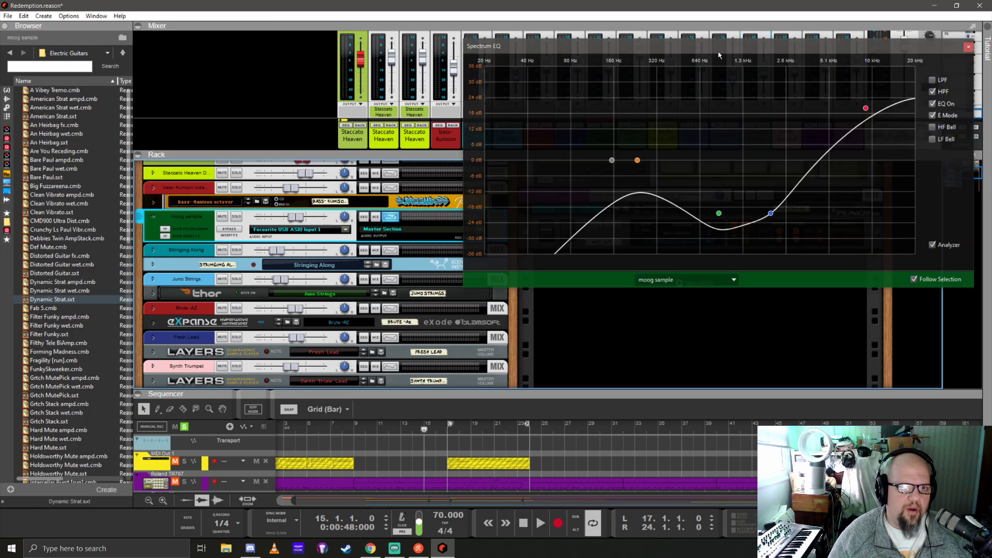
drag(718, 54, 672, 98)
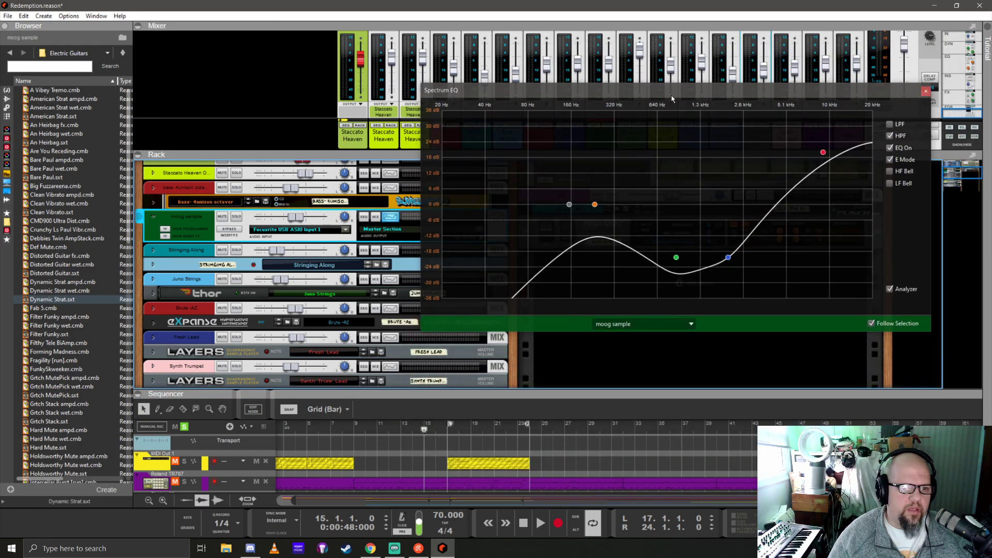
Look through the built-in effects and third-party effect plugins for a device to use on Dynamic Strat
scroll(252, 302, down, 4)
scroll(271, 278, up, 2)
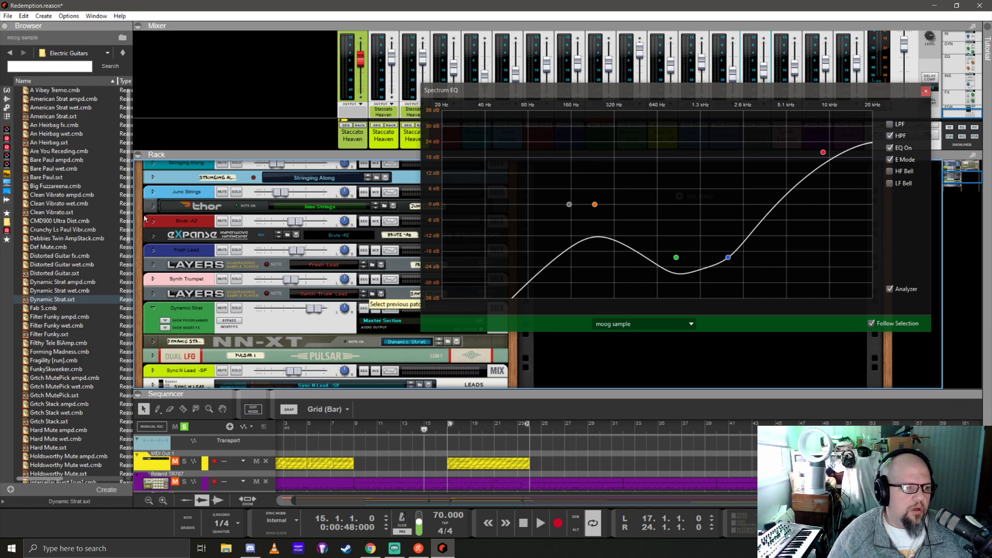
click(6, 99)
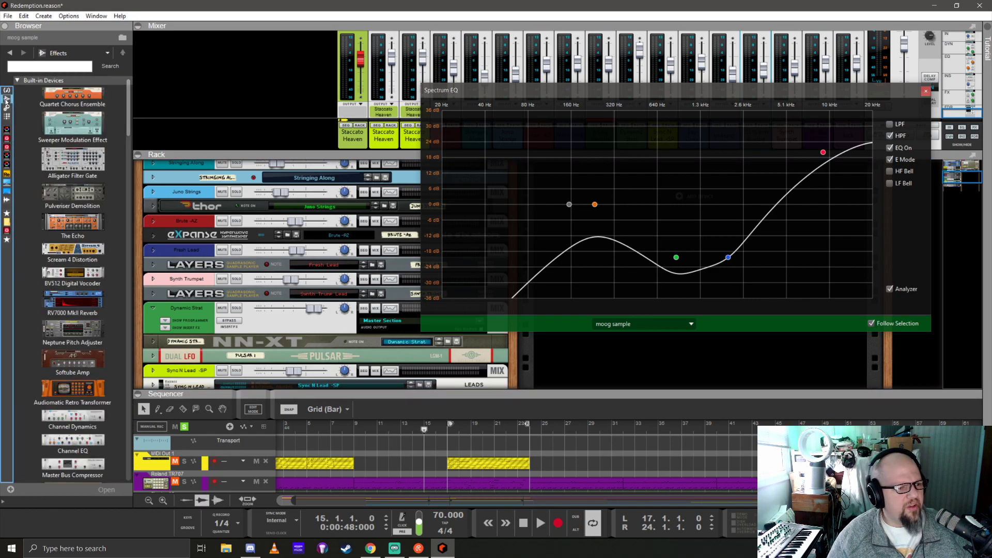
scroll(72, 233, down, 3)
click(81, 247)
scroll(81, 247, down, 8)
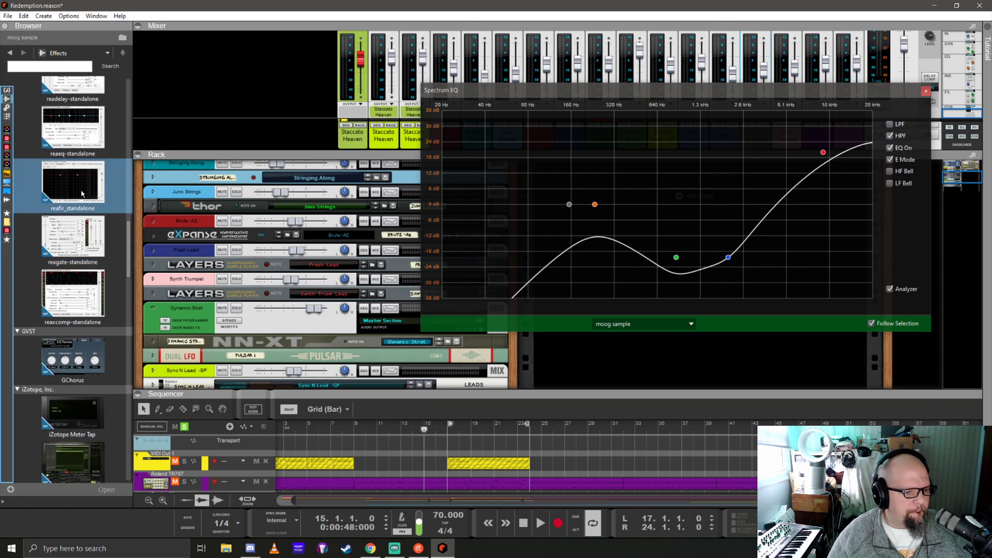
scroll(85, 206, down, 3)
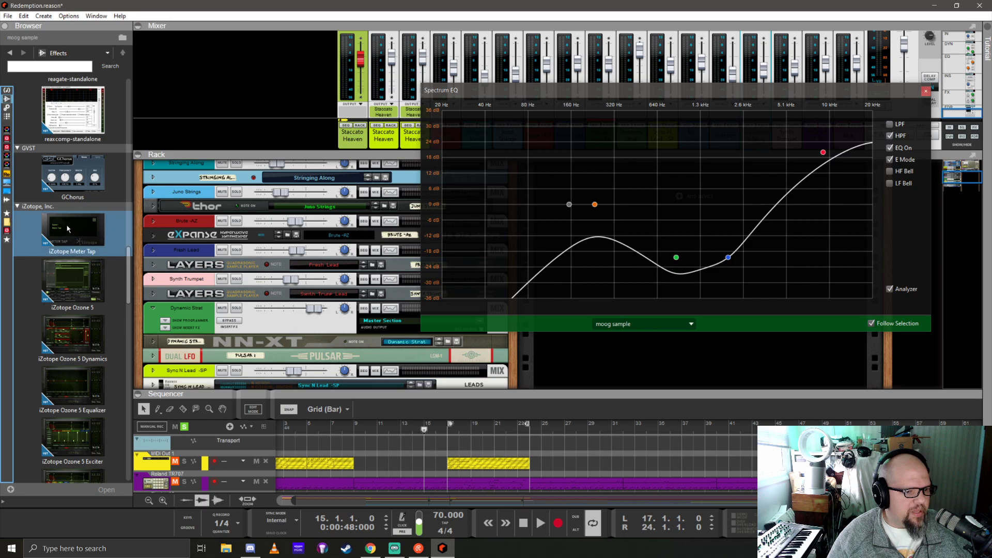
scroll(69, 229, down, 3)
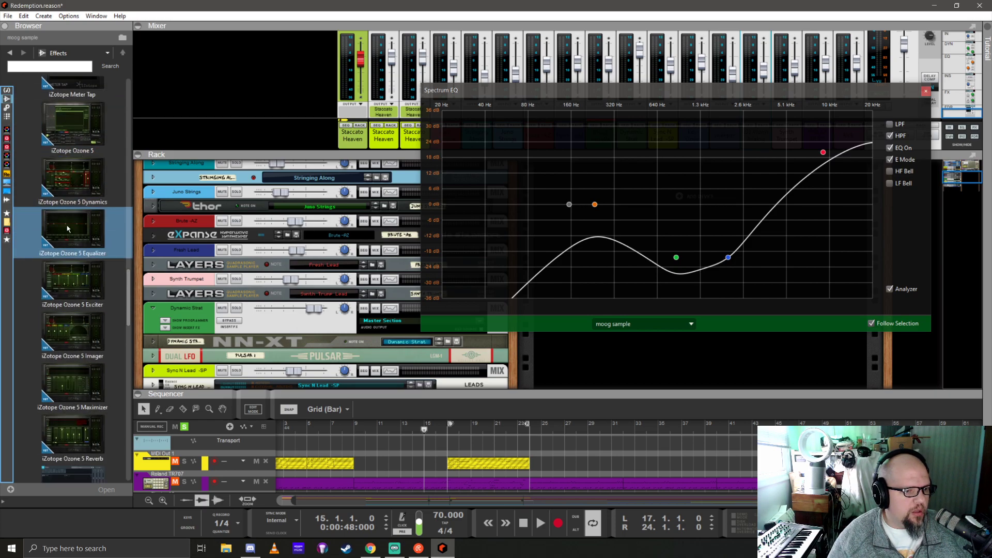
scroll(68, 229, down, 3)
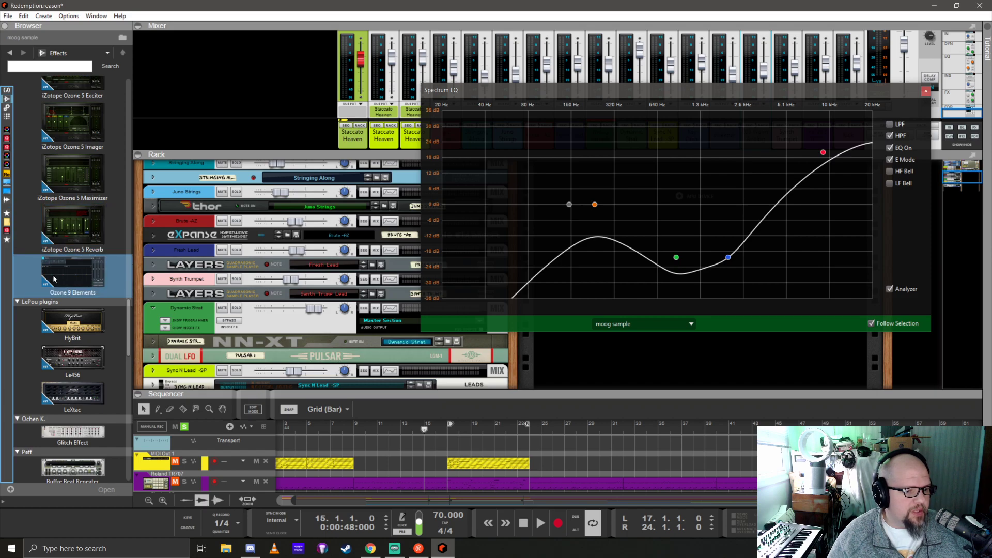
scroll(54, 280, down, 5)
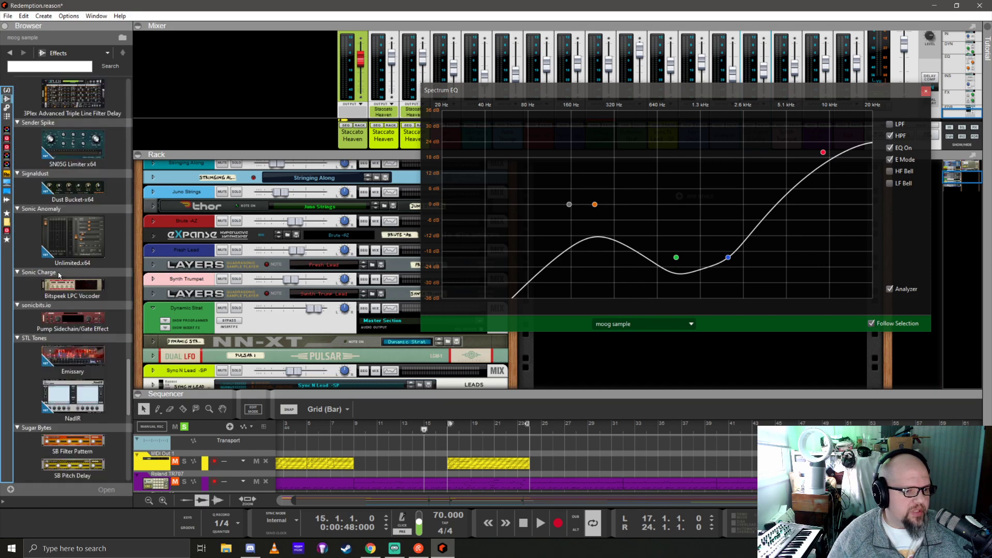
scroll(58, 275, down, 5)
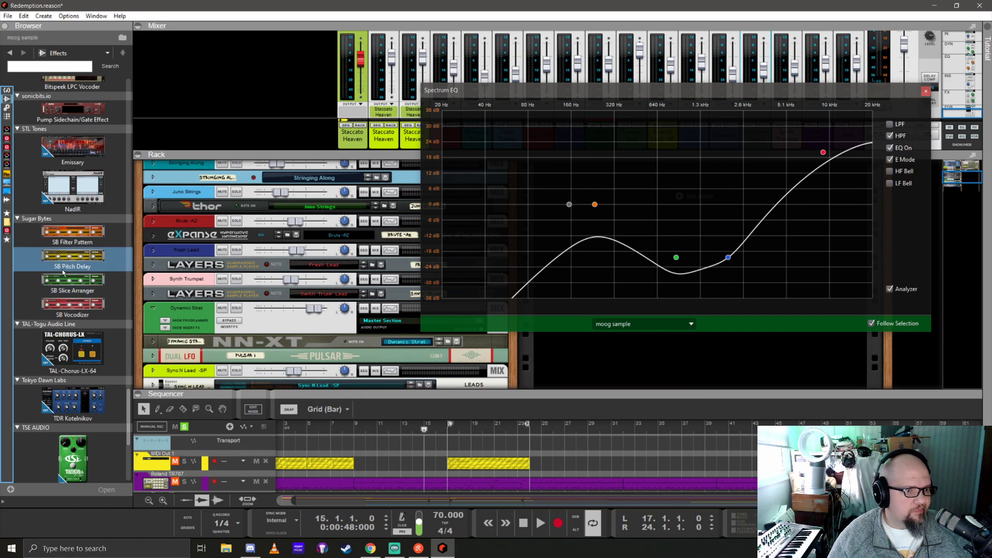
scroll(61, 271, down, 6)
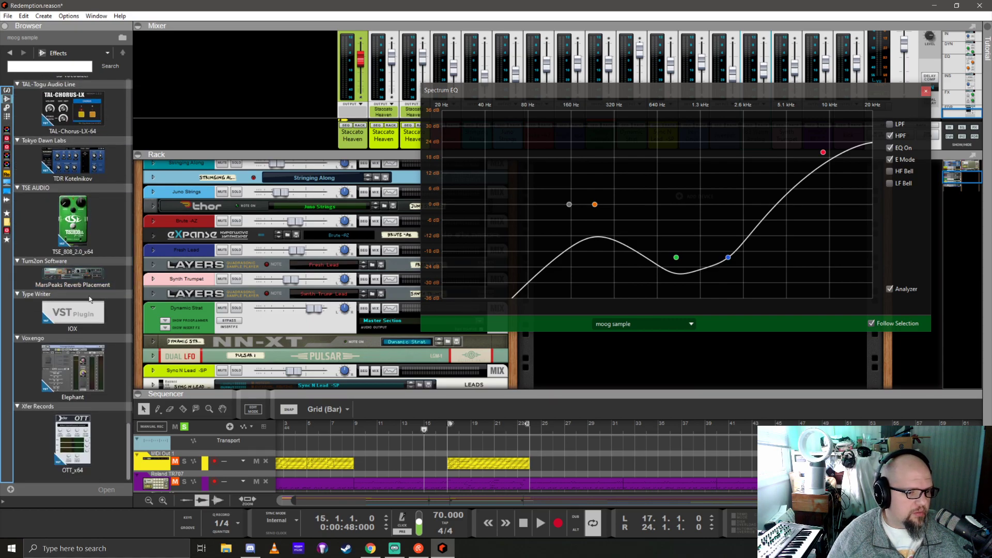
scroll(89, 295, up, 15)
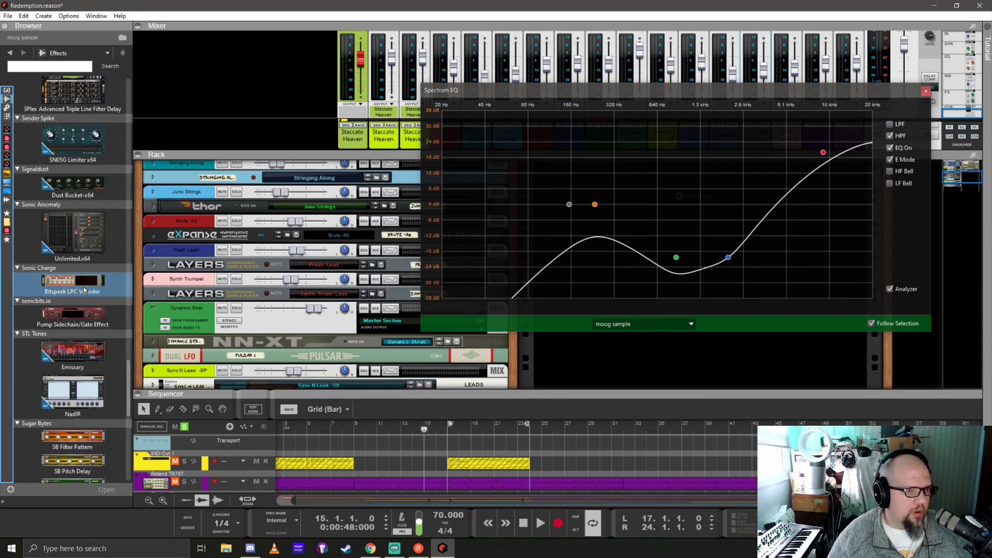
scroll(80, 284, up, 6)
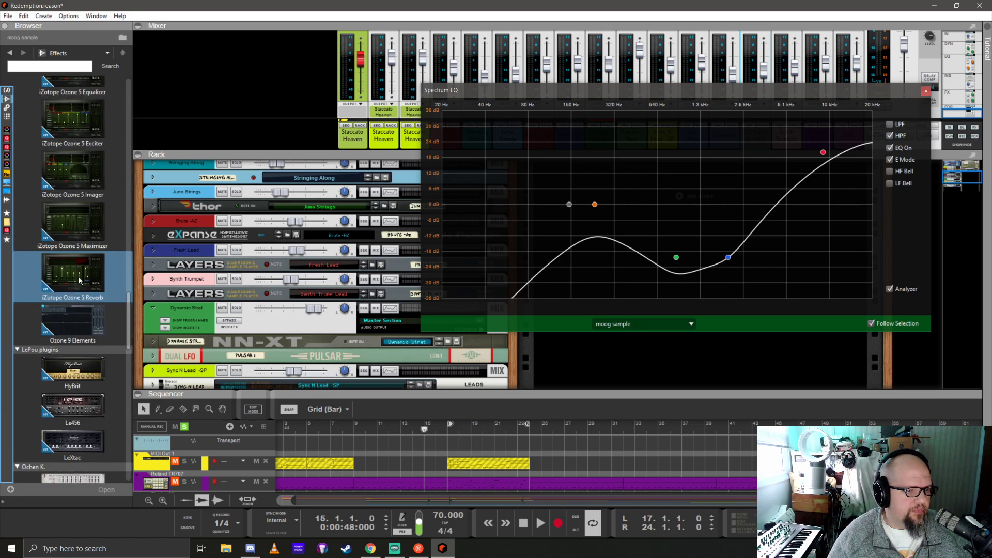
scroll(80, 281, up, 5)
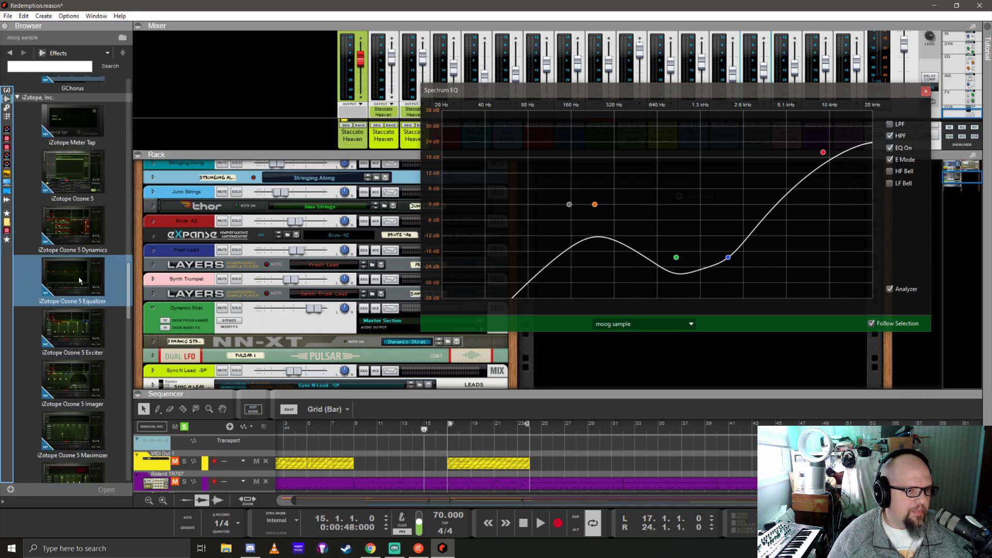
scroll(82, 277, up, 5)
scroll(86, 273, up, 4)
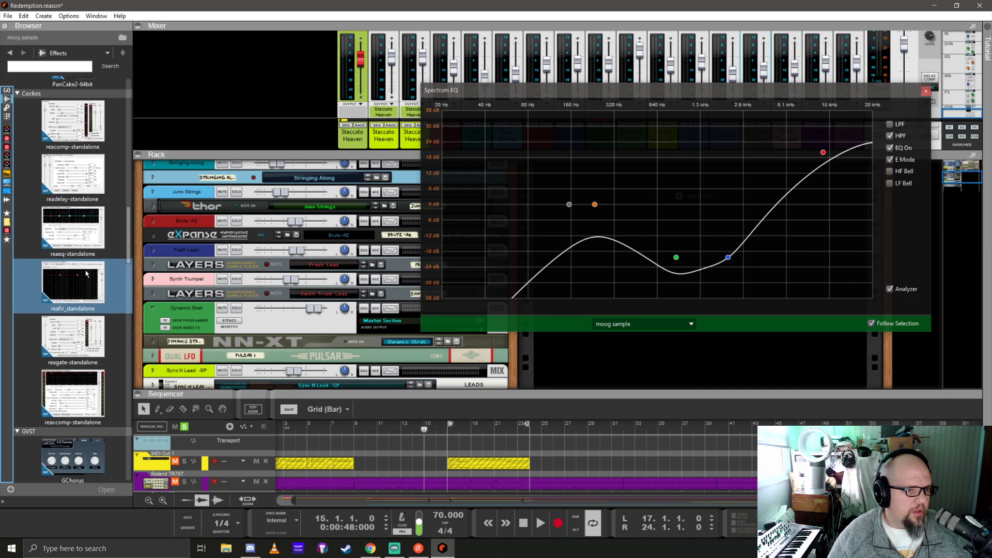
scroll(86, 274, up, 5)
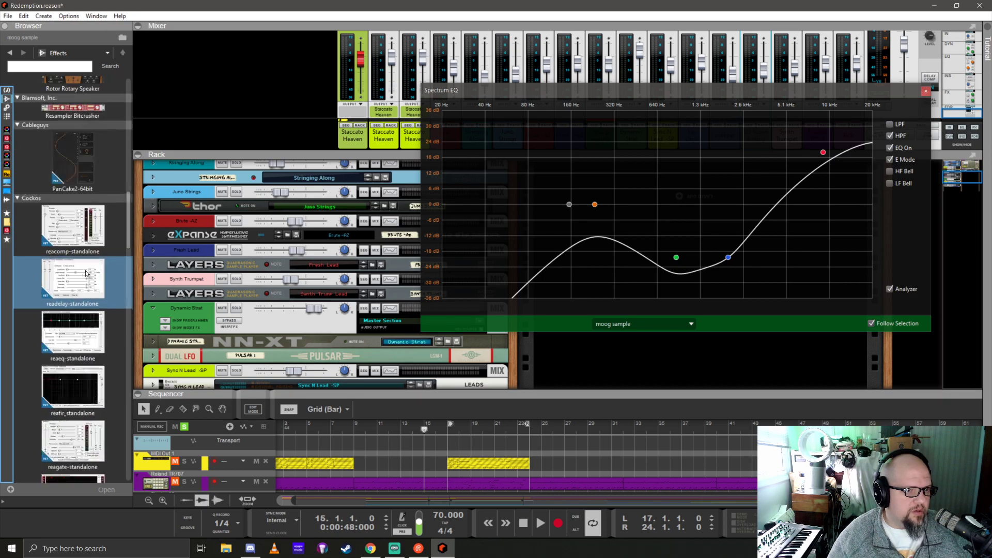
scroll(85, 274, up, 15)
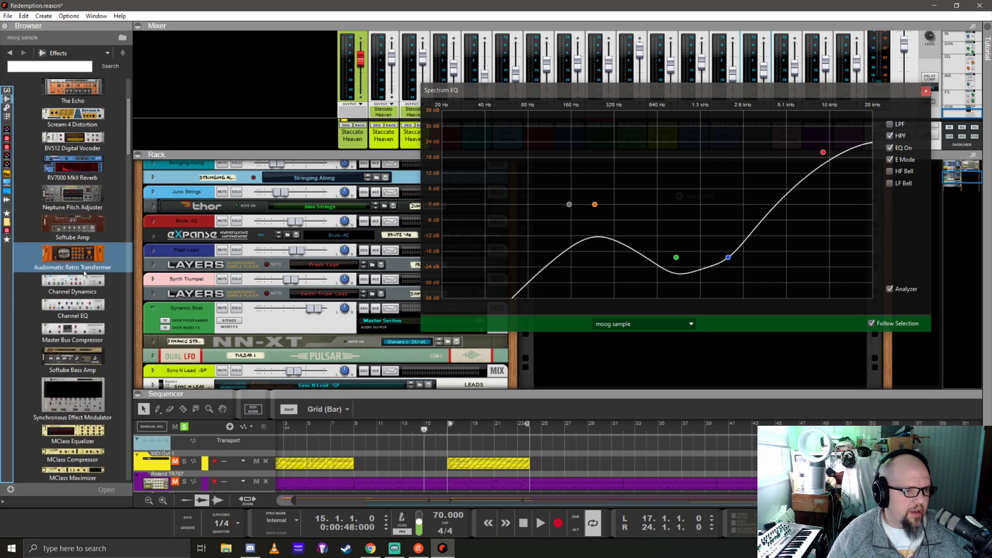
scroll(84, 273, down, 2)
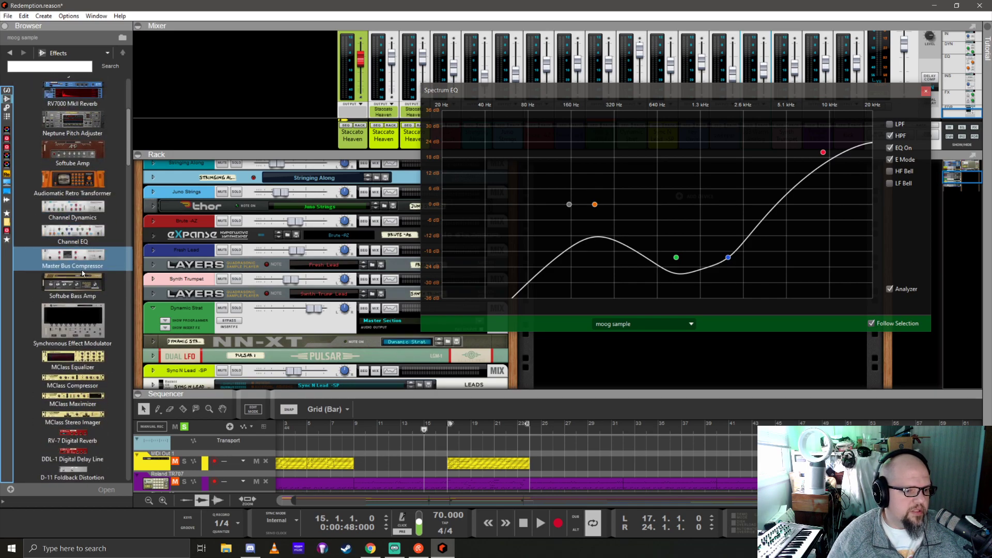
scroll(83, 273, up, 5)
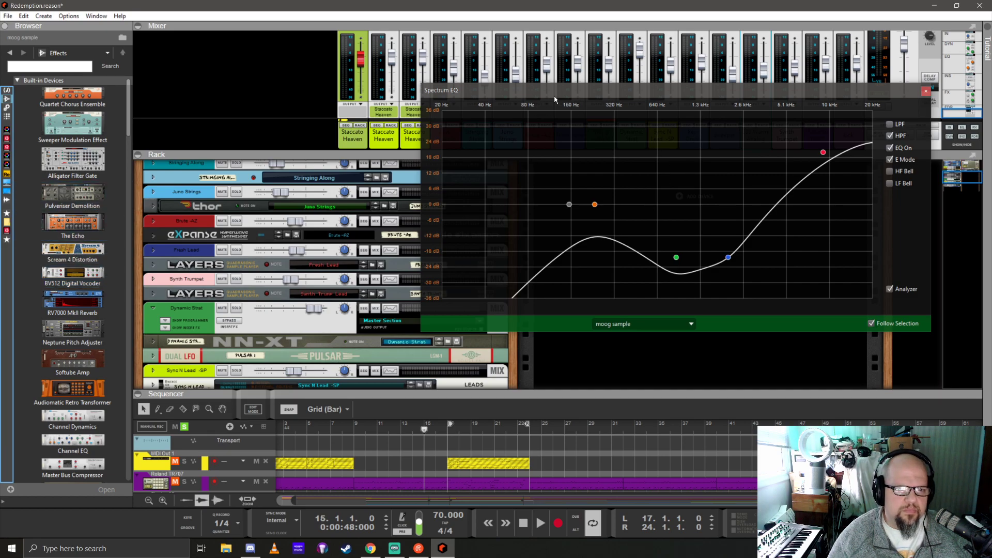
Reposition the Spectrum EQ window and compare Dynamic Strat's curve with the moog sample's curve
drag(568, 97, 460, 85)
click(582, 312)
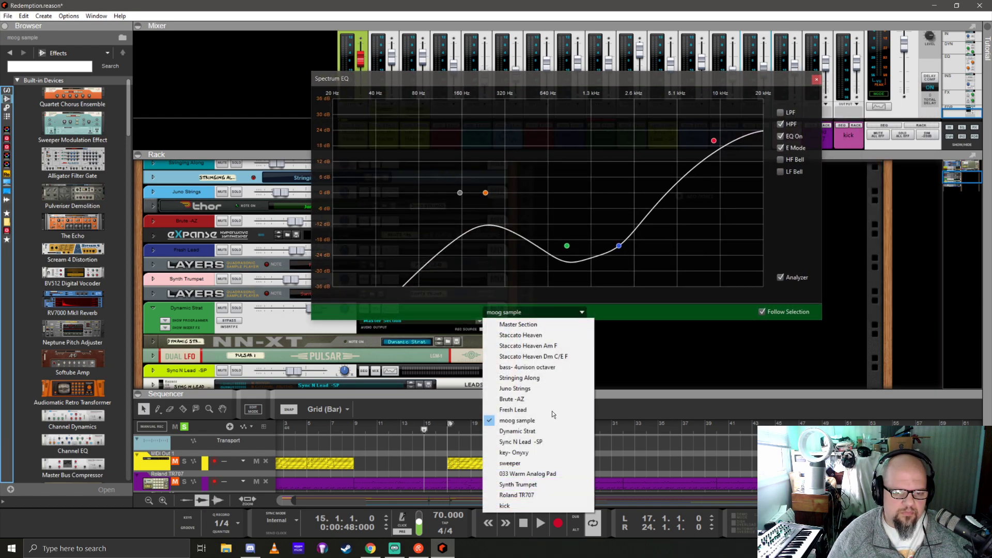
click(531, 431)
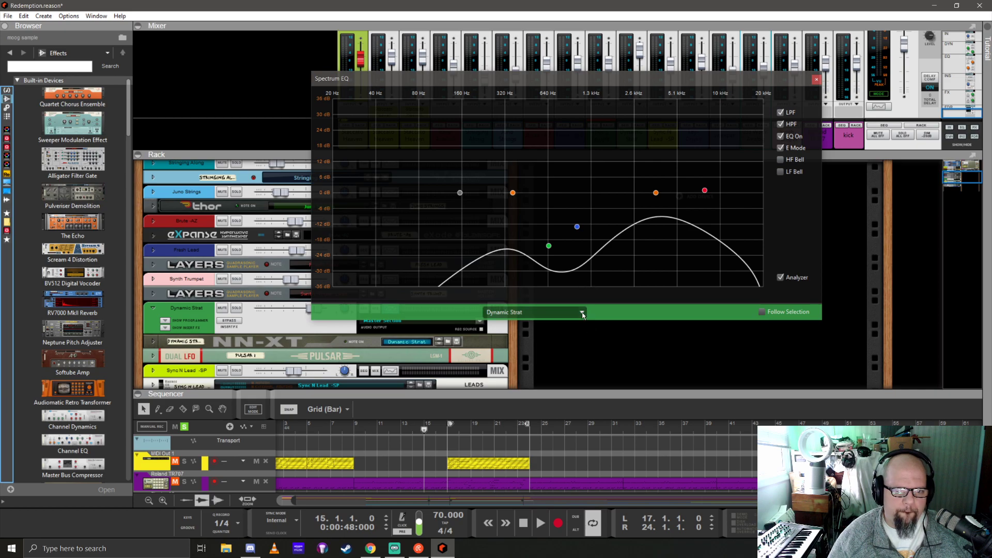
click(582, 312)
click(534, 425)
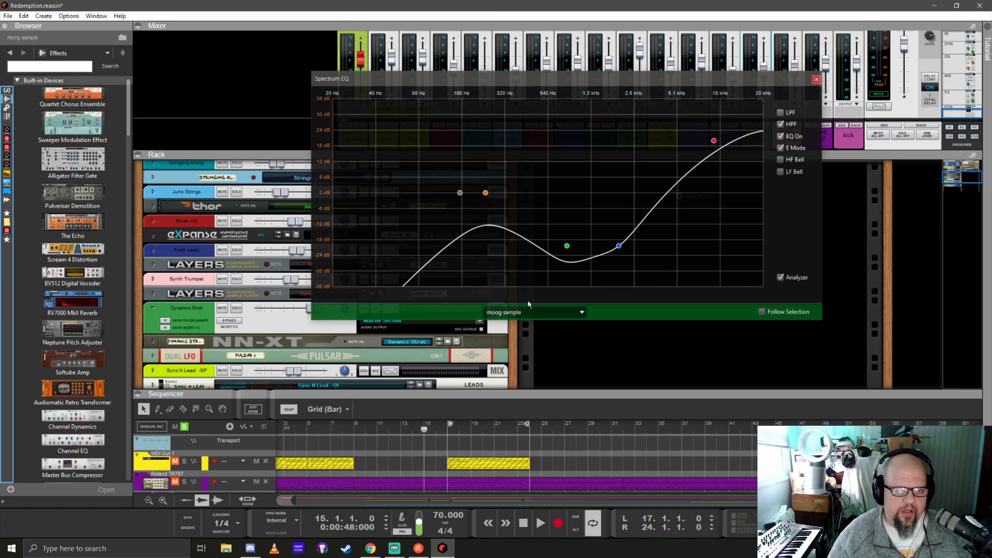
Lower Dynamic Strat's high-pass filter to 232.5 Hz and check it against the moog sample's setting
click(581, 313)
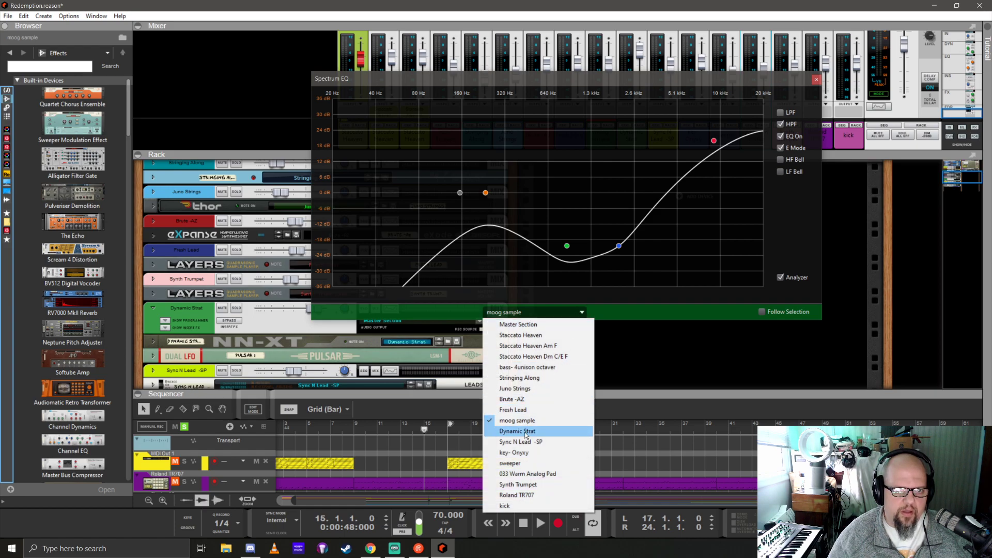
click(526, 432)
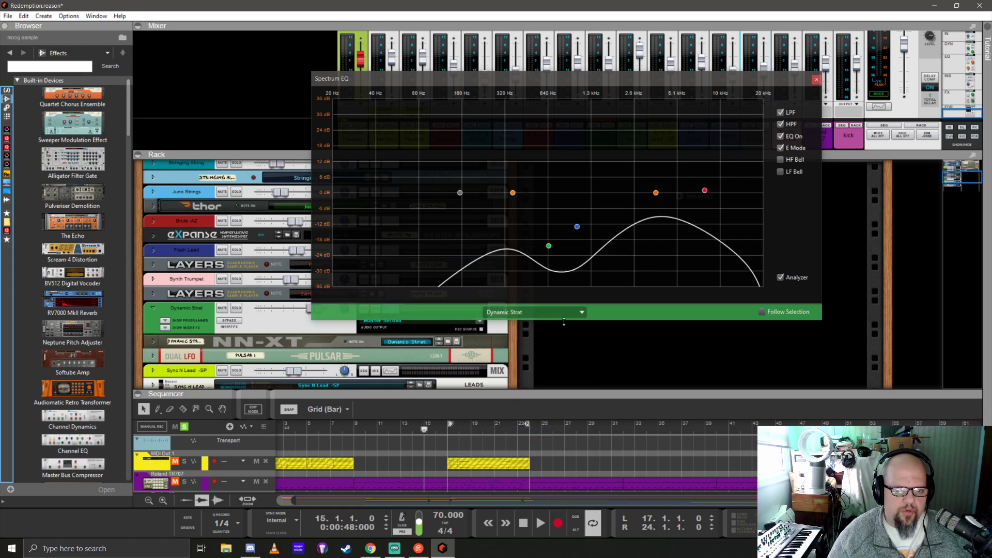
drag(513, 192, 484, 201)
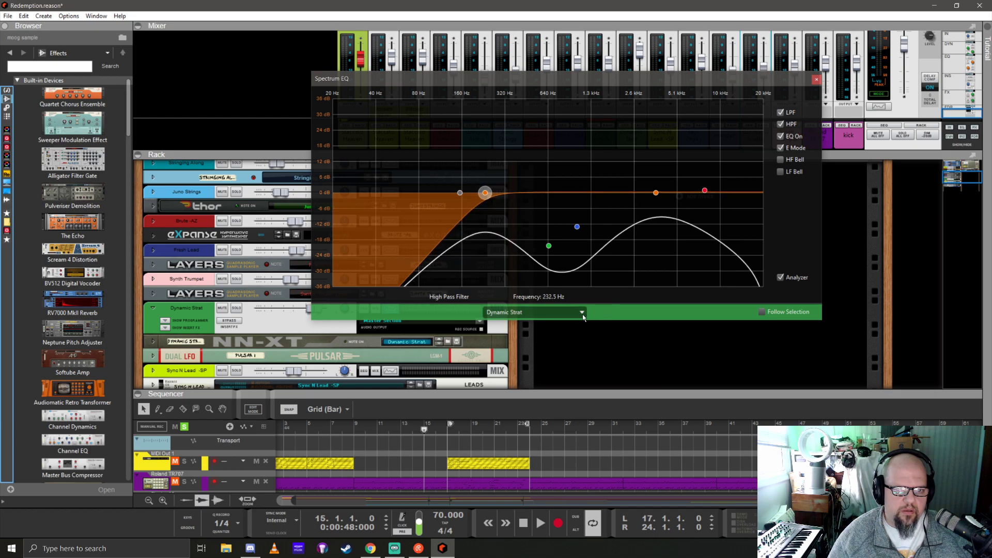
click(581, 312)
click(517, 421)
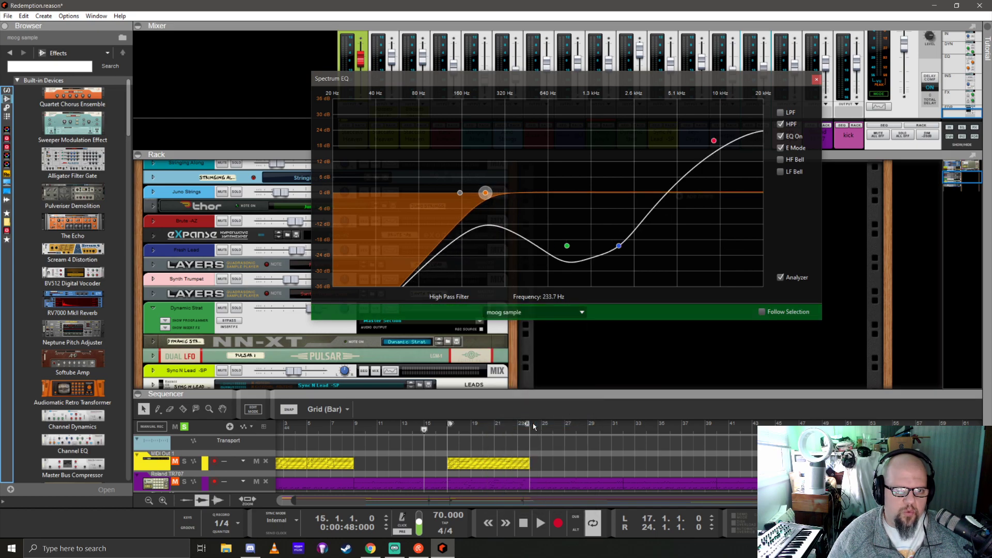
Boost Dynamic Strat's high-frequency EQ band 16.51 dB at 16.07 kHz and turn off its low-pass filter
click(578, 313)
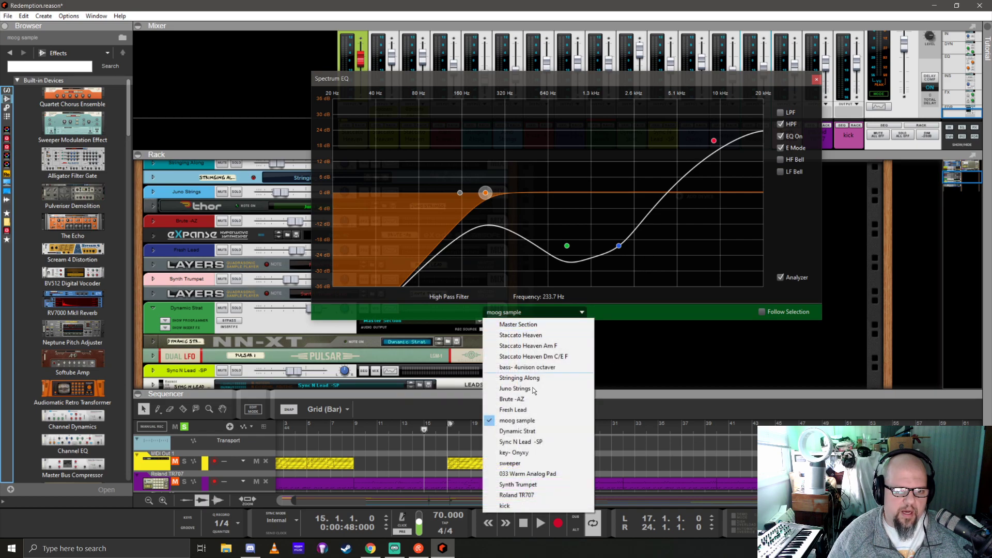
click(539, 428)
drag(704, 190, 746, 155)
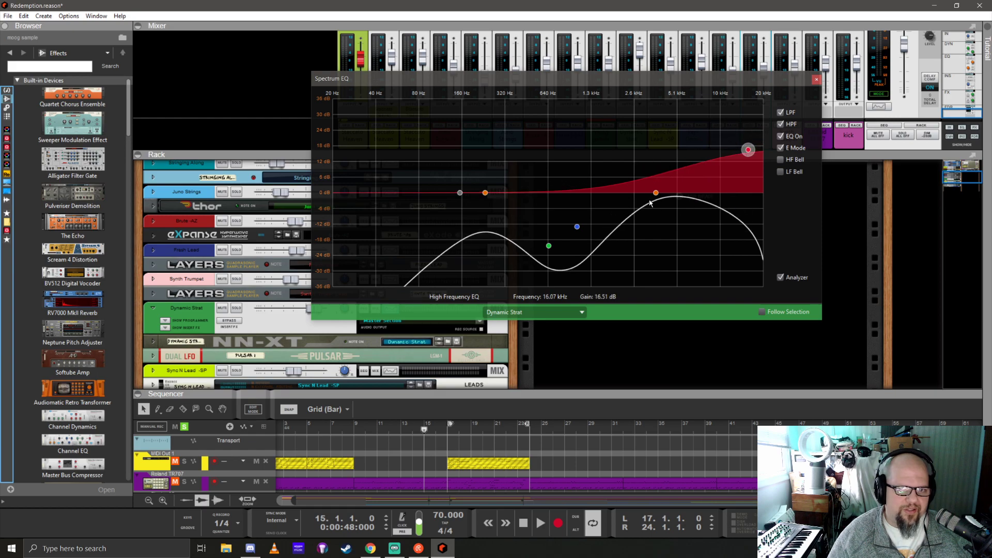
click(781, 112)
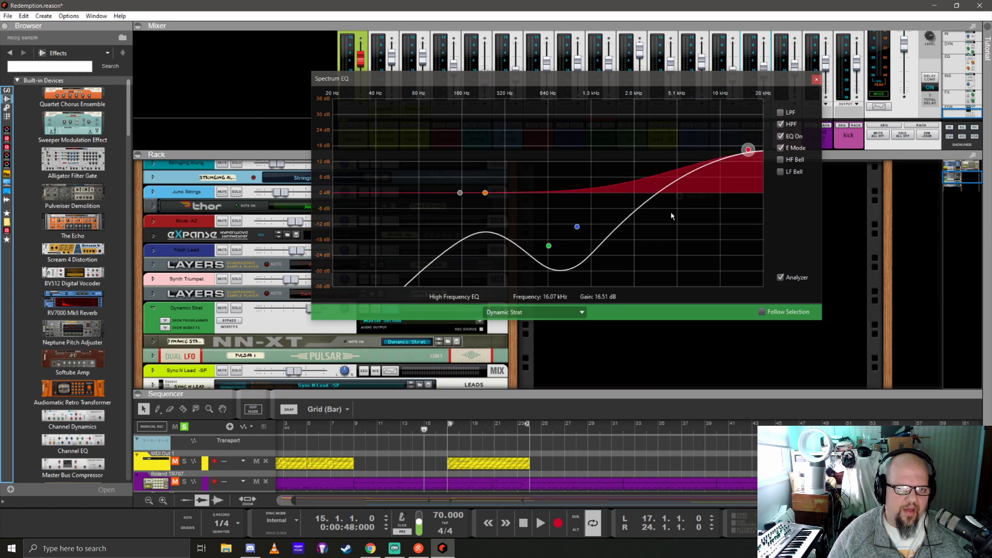
Show the moog sample's curve for comparison and play the soloed parts from bar 15, closing the Spectrum EQ during playback
click(533, 312)
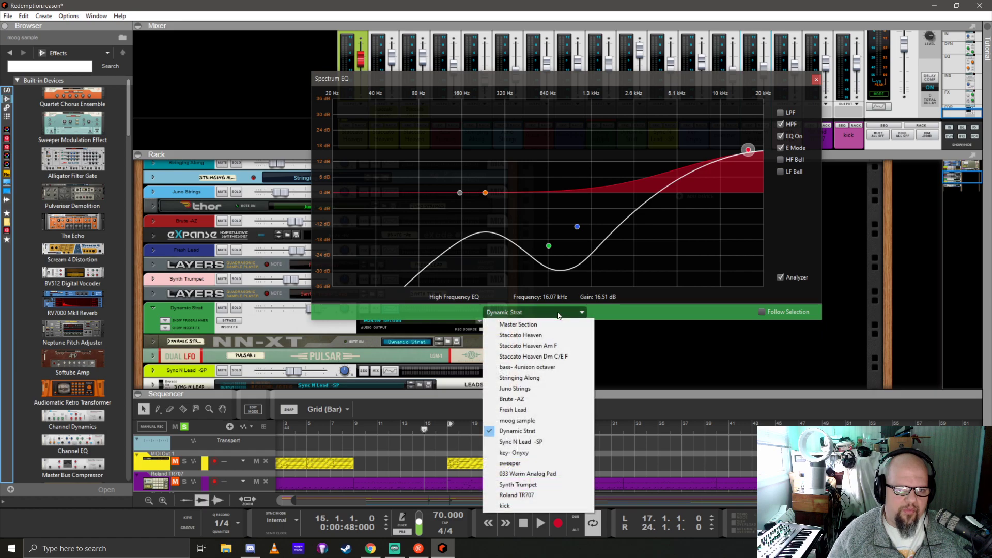
click(517, 420)
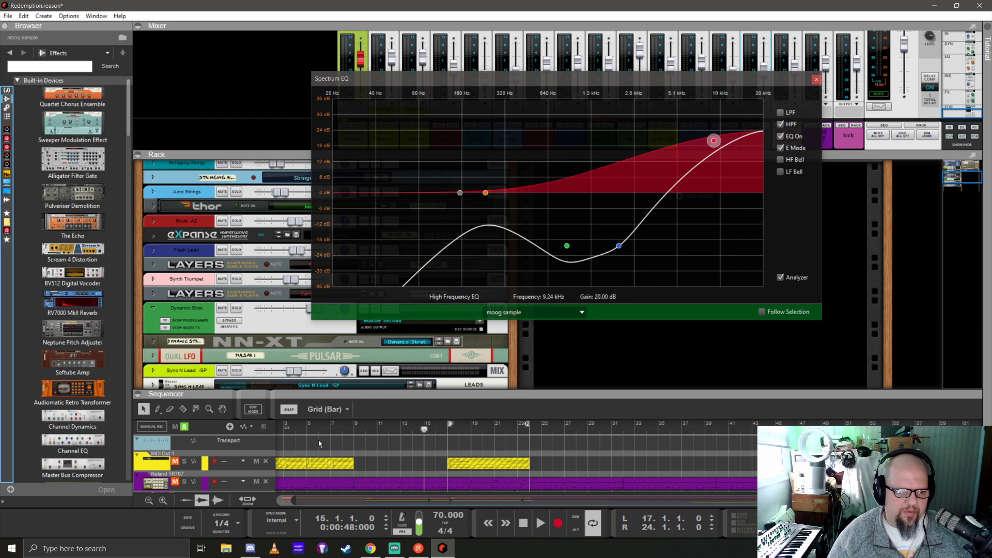
key(space)
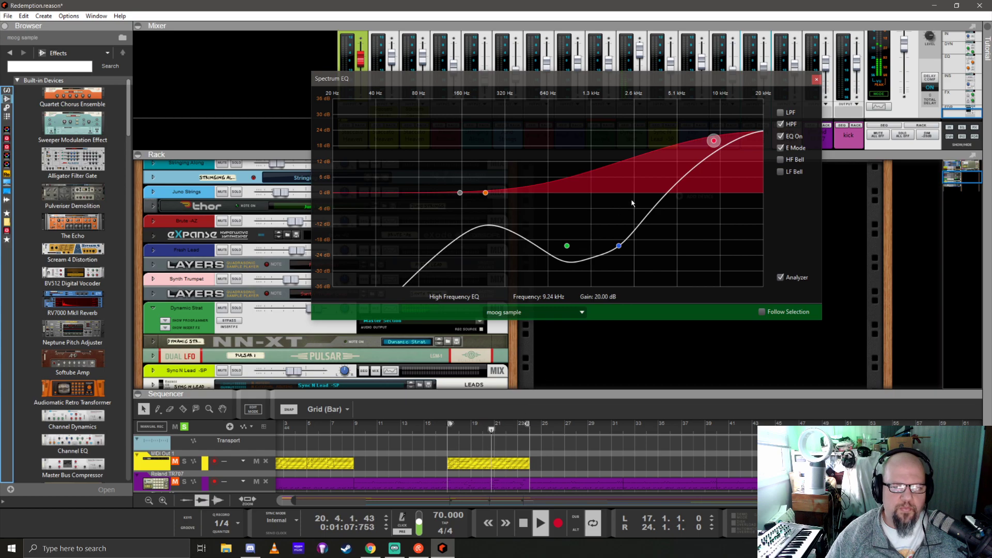
click(817, 79)
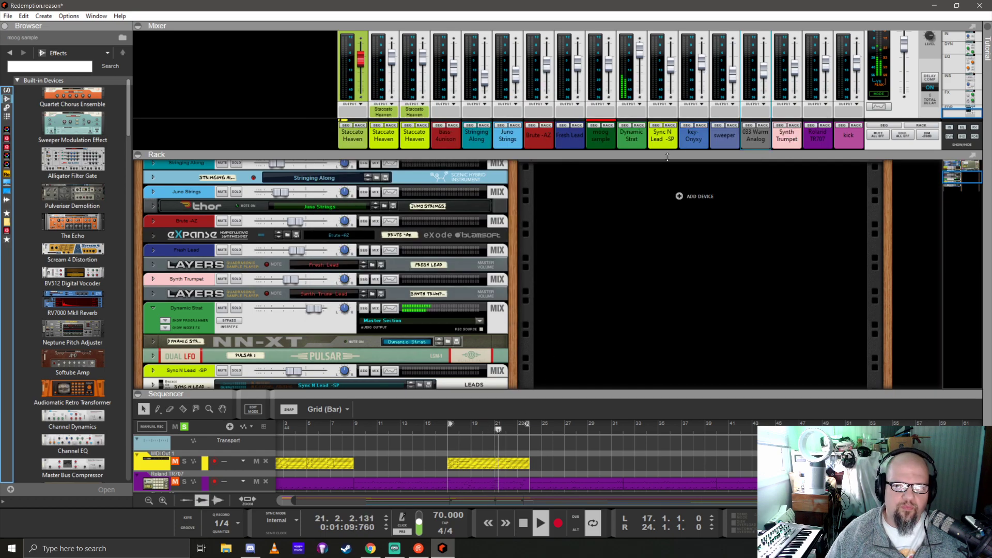
Enlarge the sequencer area and play the full arrangement from bar 9 with all solos cleared
drag(667, 157, 613, 254)
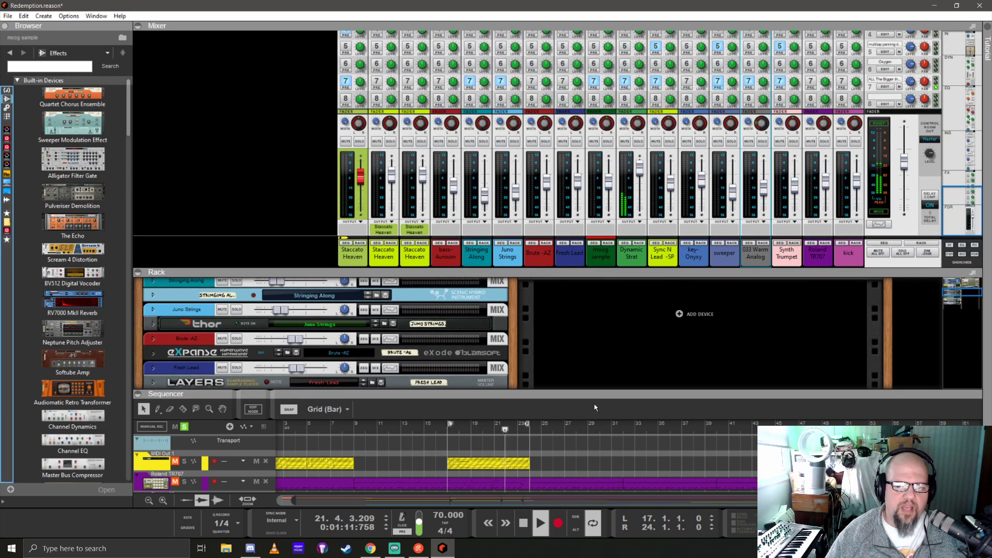
drag(594, 390, 600, 157)
key(space)
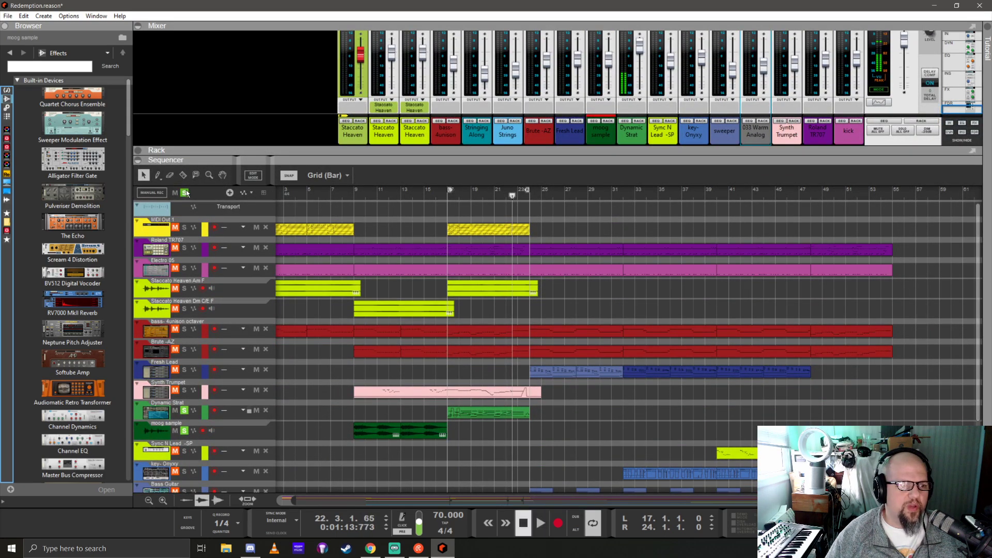
click(356, 193)
key(space)
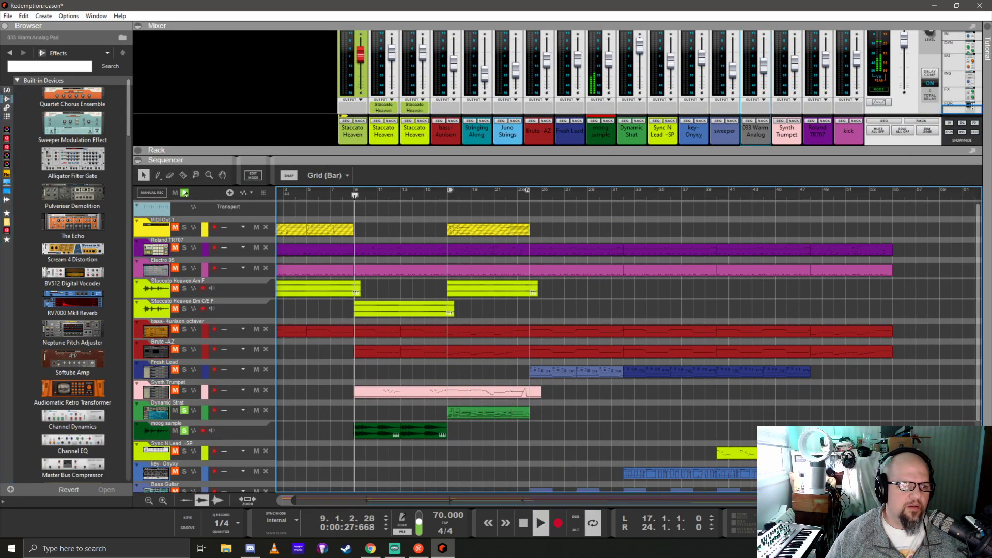
click(184, 193)
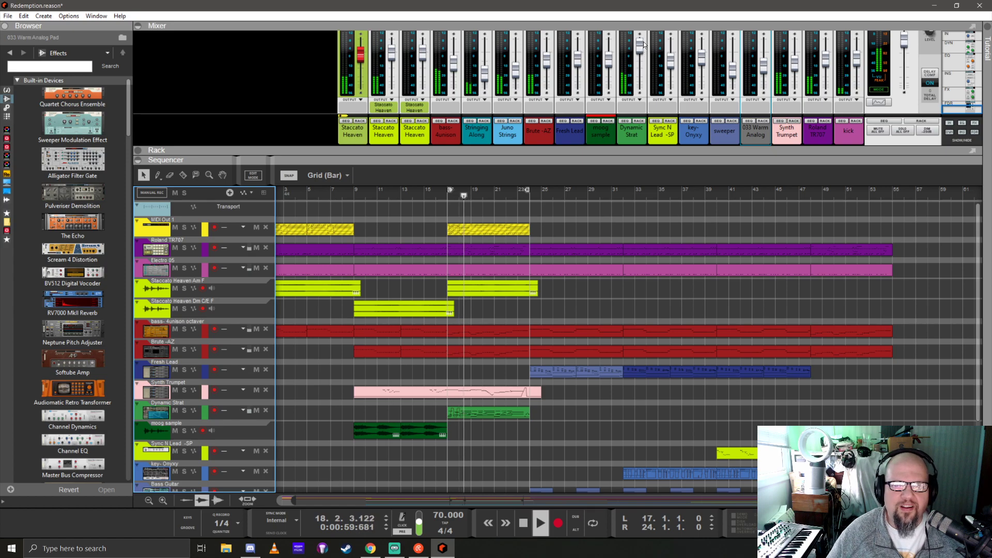
Lower Dynamic Strat's mixer level to -3.37 dB and stop playback
drag(640, 47, 644, 60)
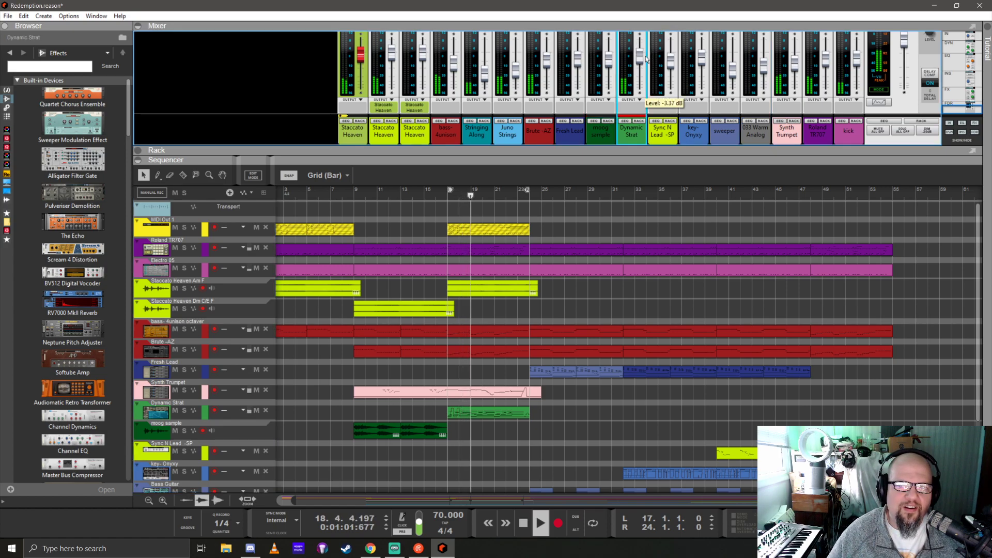
key(space)
Show Dynamic Strat's insert effects in the rack and add the TDR Kotelnikov compressor after Sweeper, moving its window to mid-screen
click(638, 120)
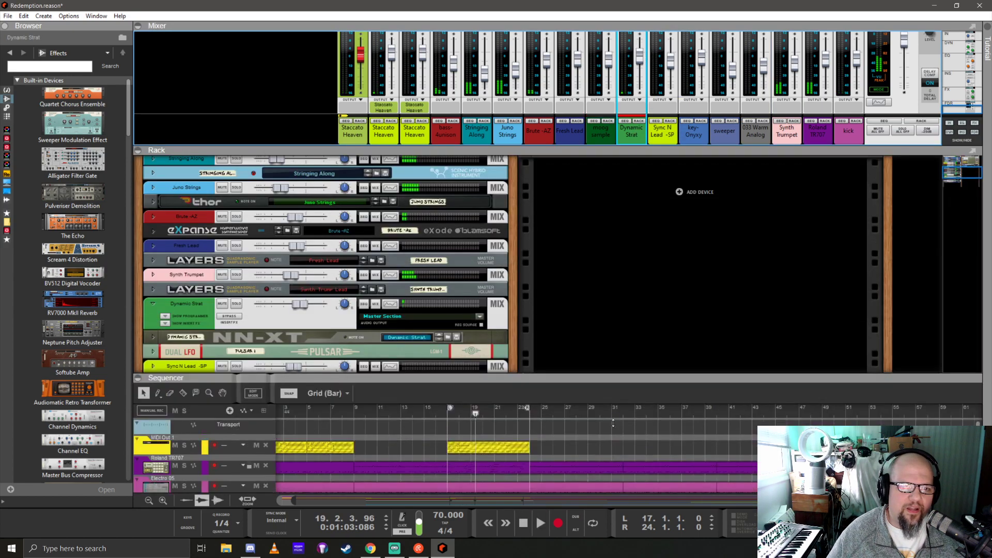
scroll(243, 320, down, 3)
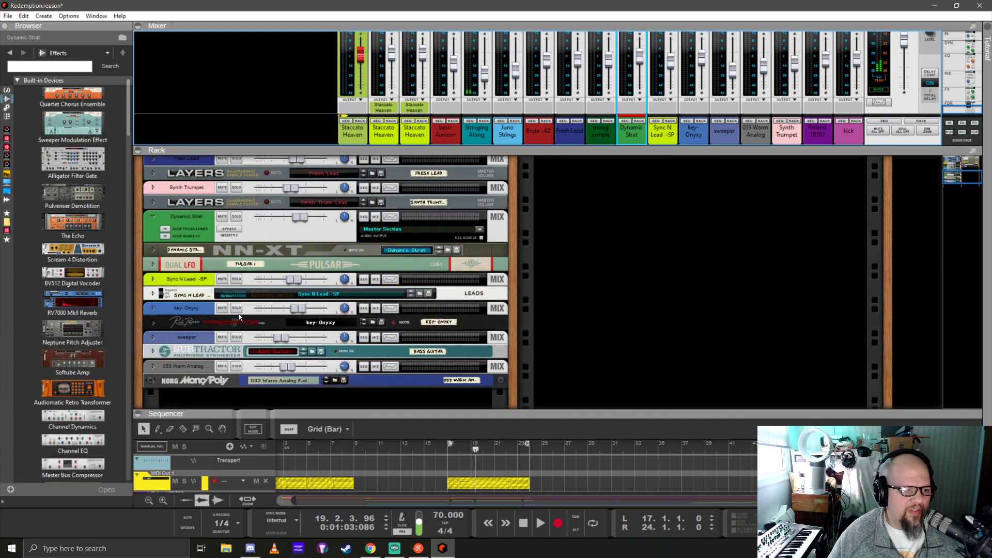
click(166, 237)
scroll(177, 274, down, 3)
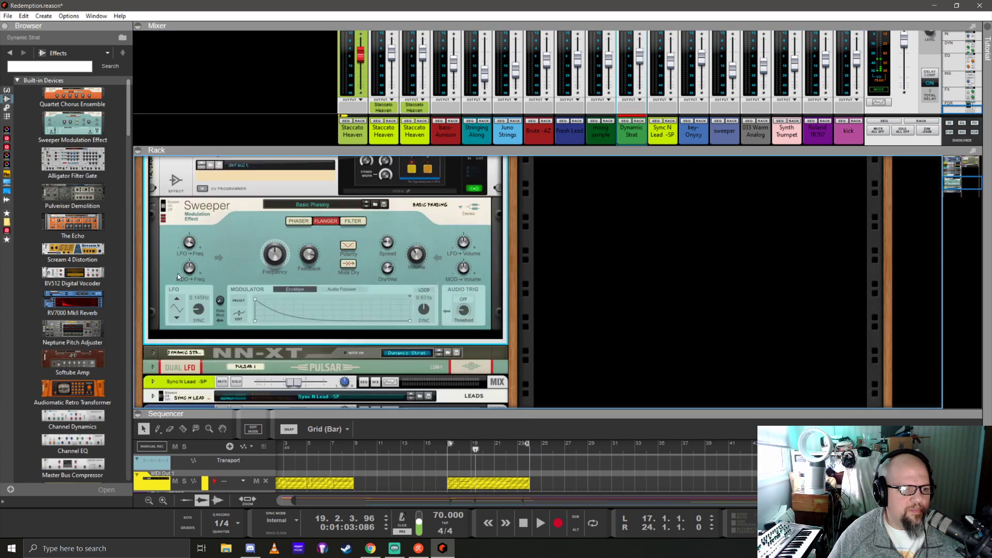
scroll(178, 274, down, 2)
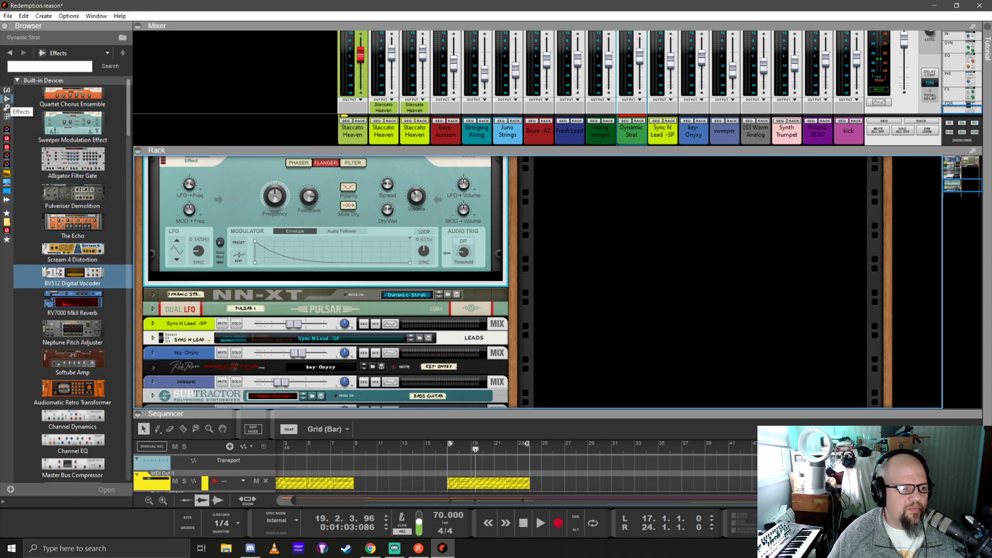
scroll(59, 271, down, 10)
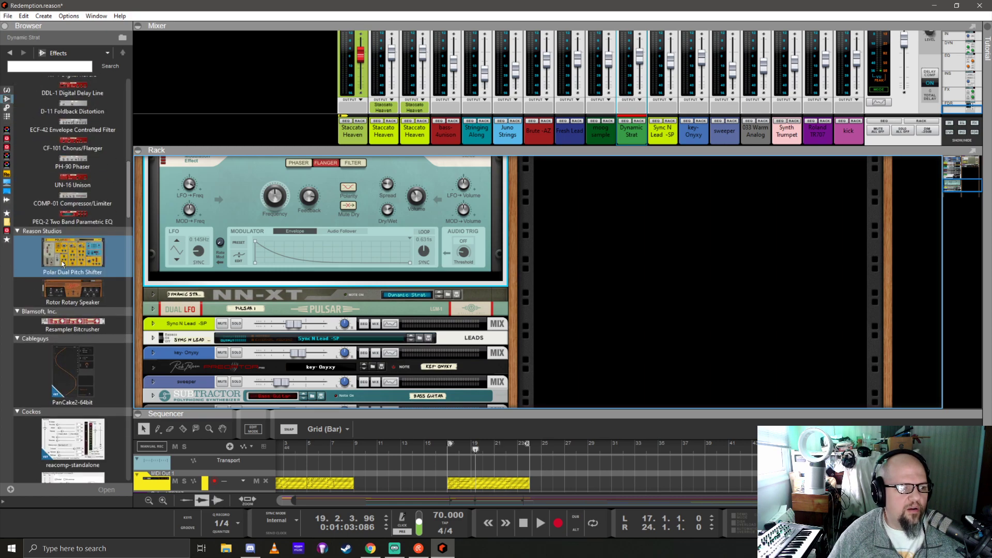
scroll(62, 264, down, 5)
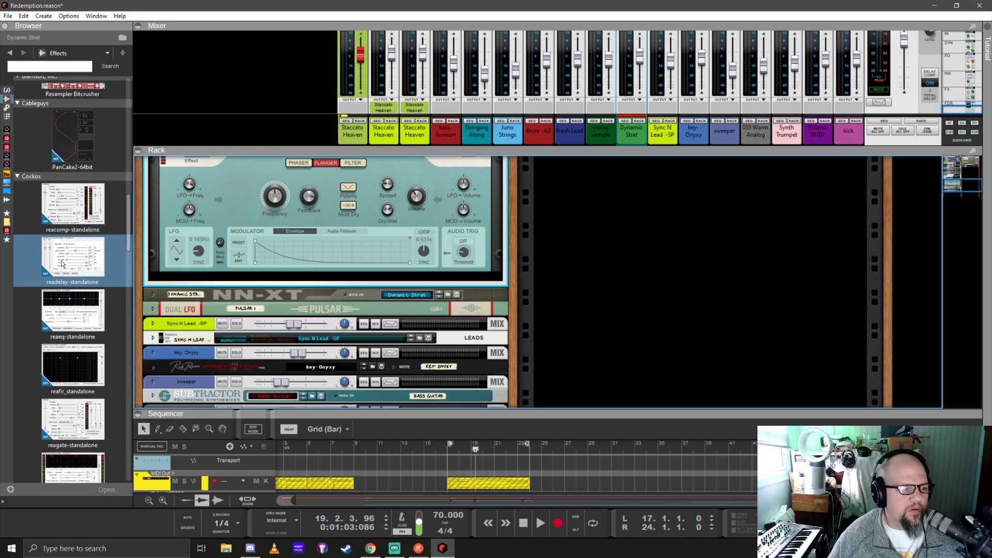
scroll(62, 262, down, 8)
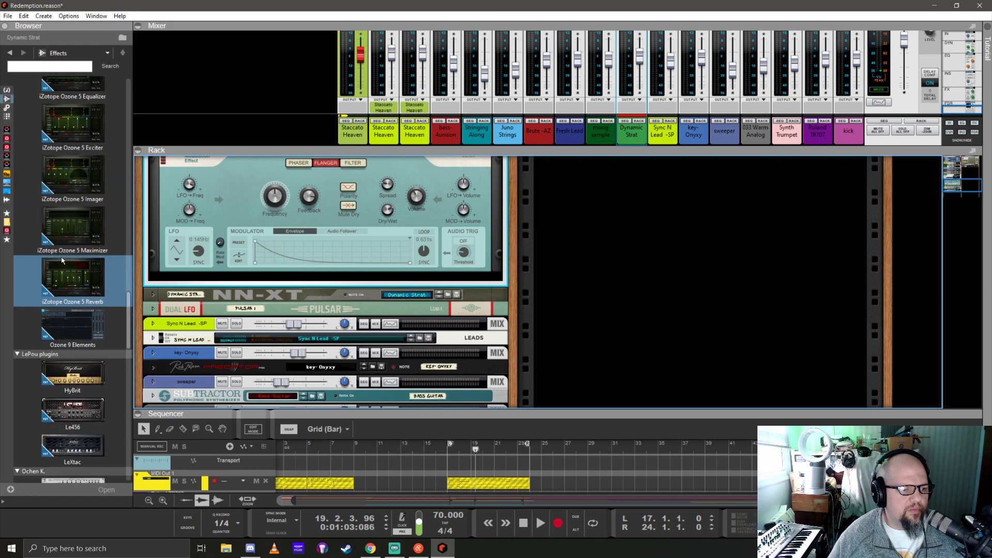
scroll(62, 261, down, 10)
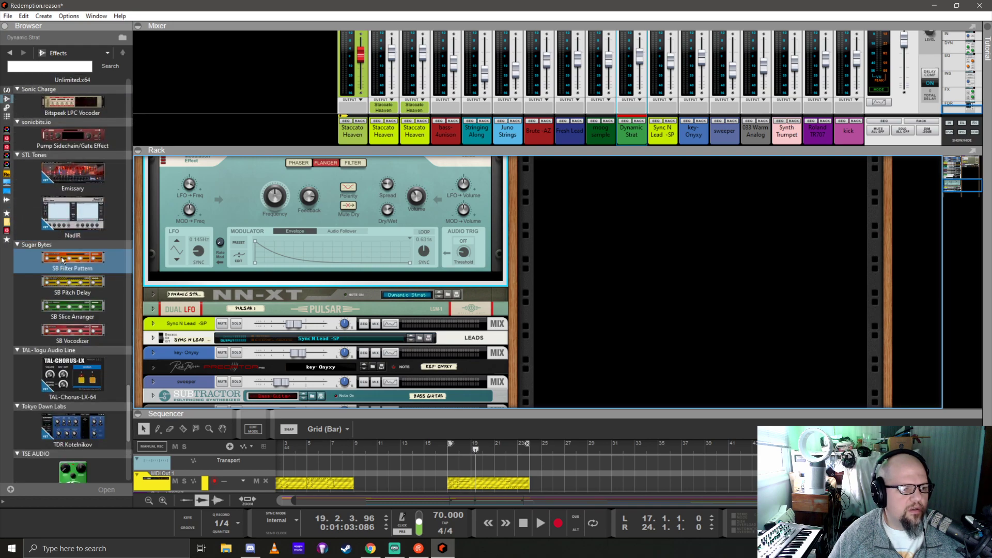
scroll(62, 261, down, 1)
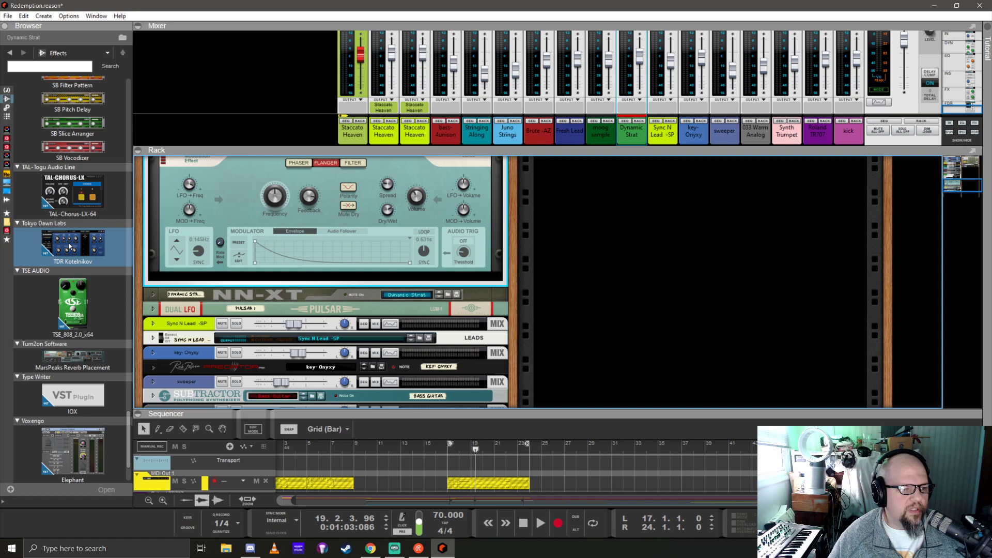
drag(71, 247, 365, 261)
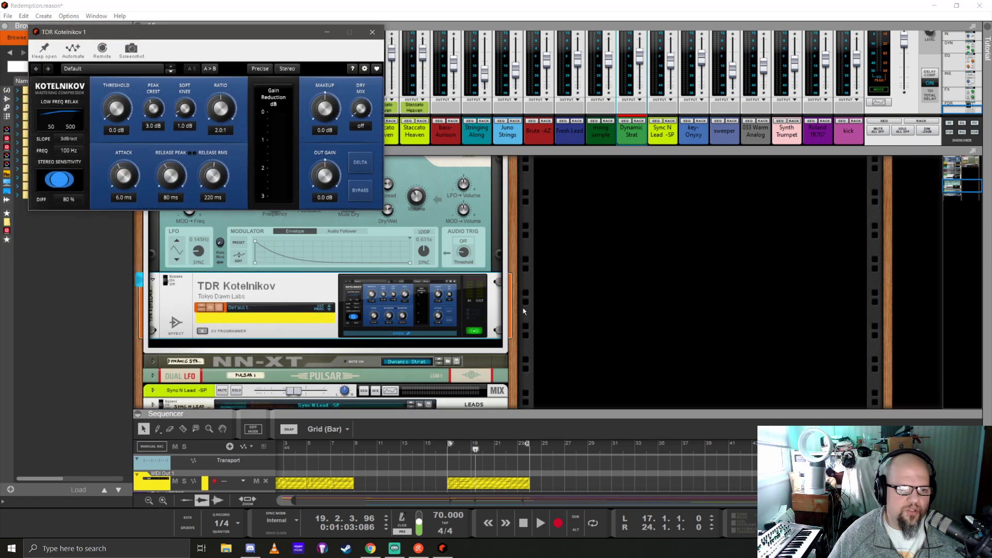
drag(222, 34, 486, 163)
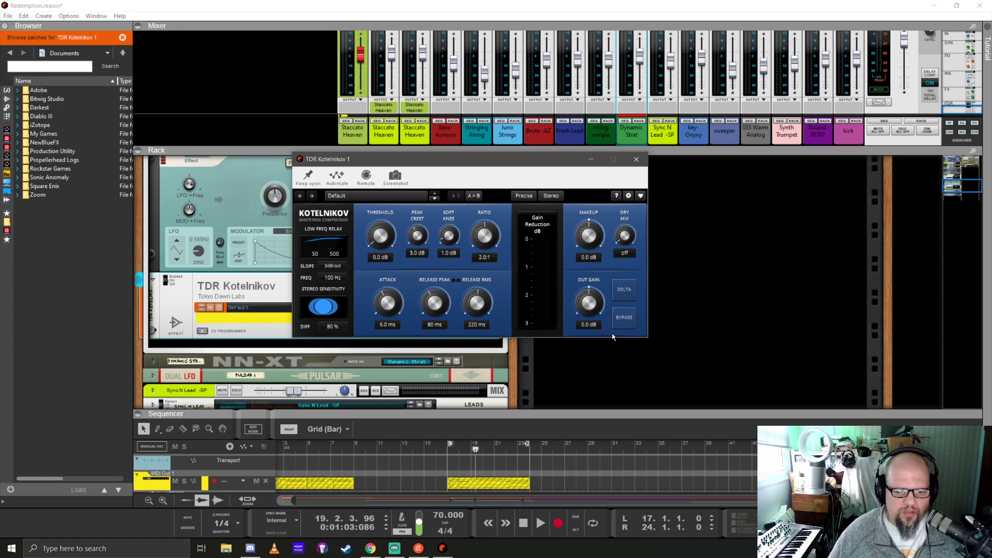
Solo Dynamic Strat and play it from bar 17 with looping turned on
drag(599, 418, 724, 206)
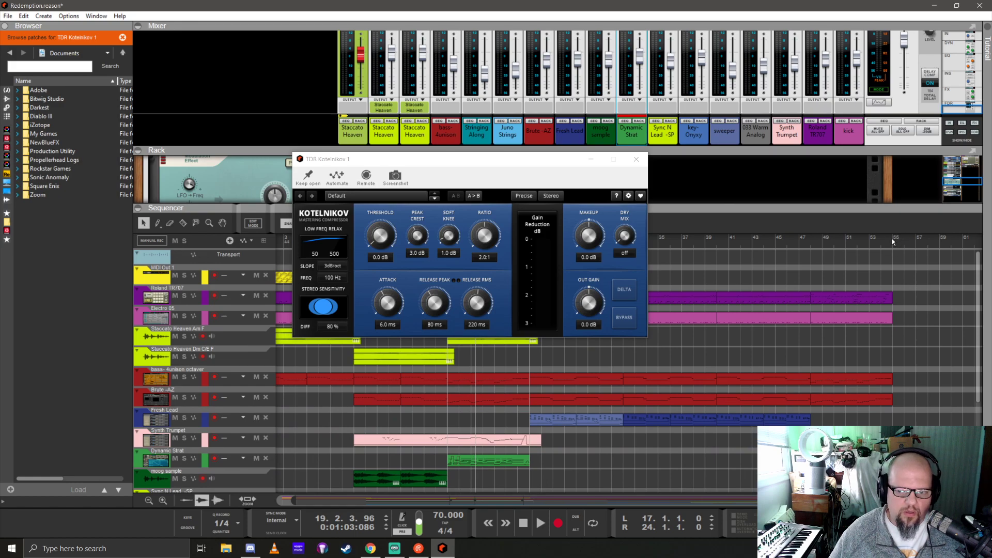
click(893, 241)
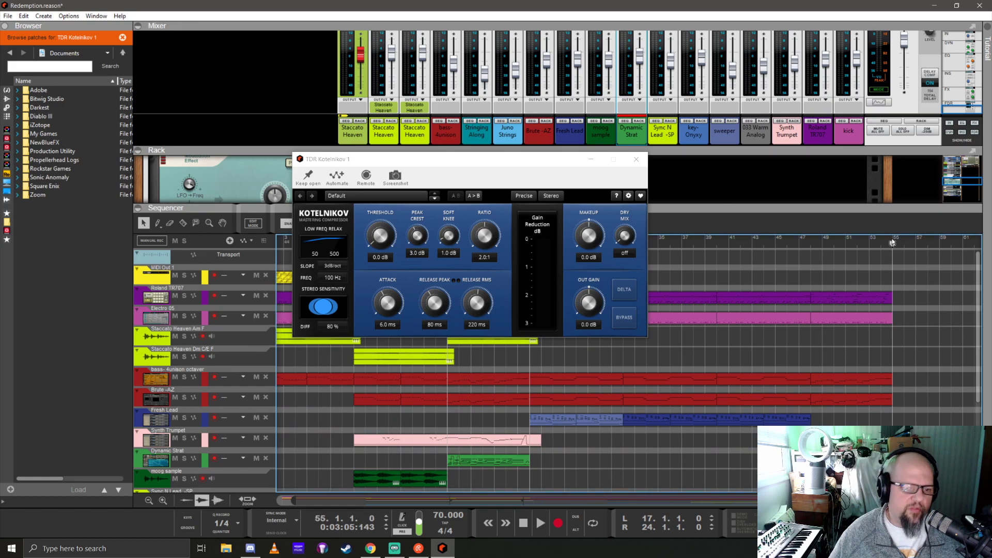
drag(893, 242, 447, 304)
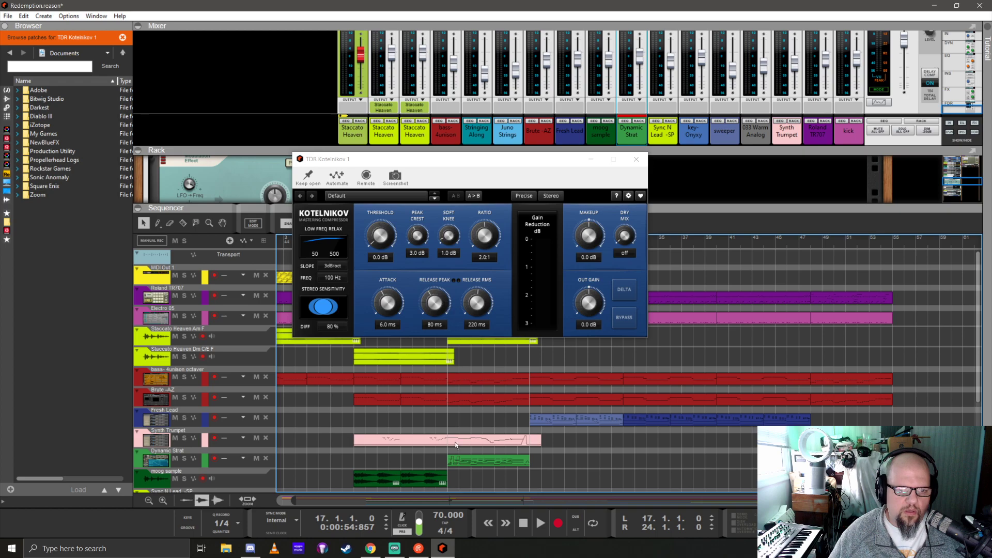
click(184, 459)
key(space)
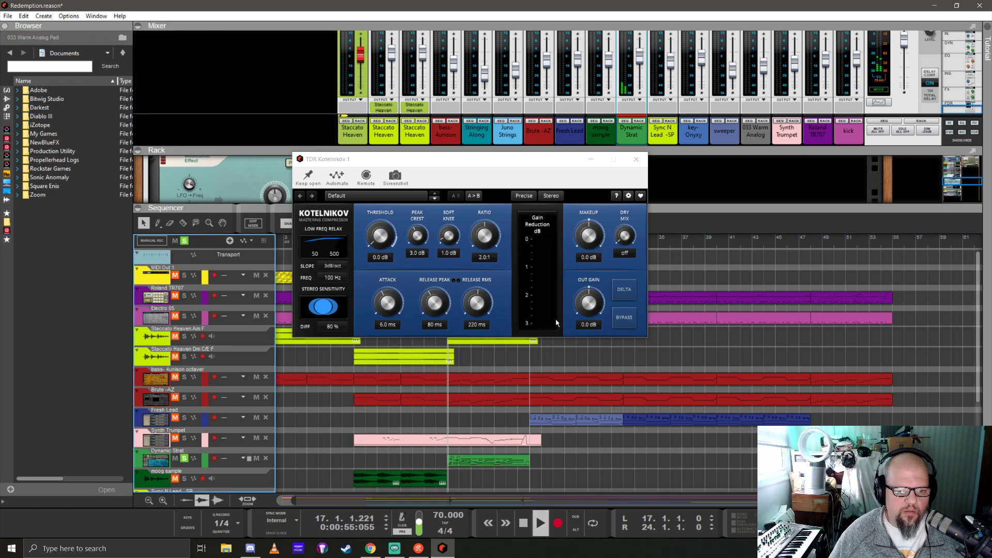
key(l)
scroll(532, 380, down, 1)
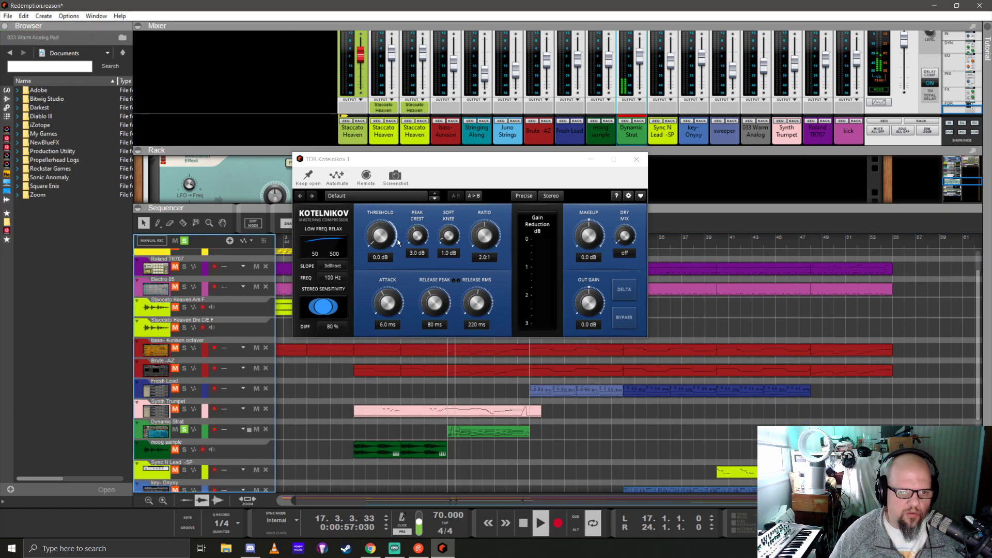
Set TDR Kotelnikov's threshold to -33.7 dB, ratio to 5.0:1 and makeup to 0.7 dB, and close its window
drag(384, 241, 384, 169)
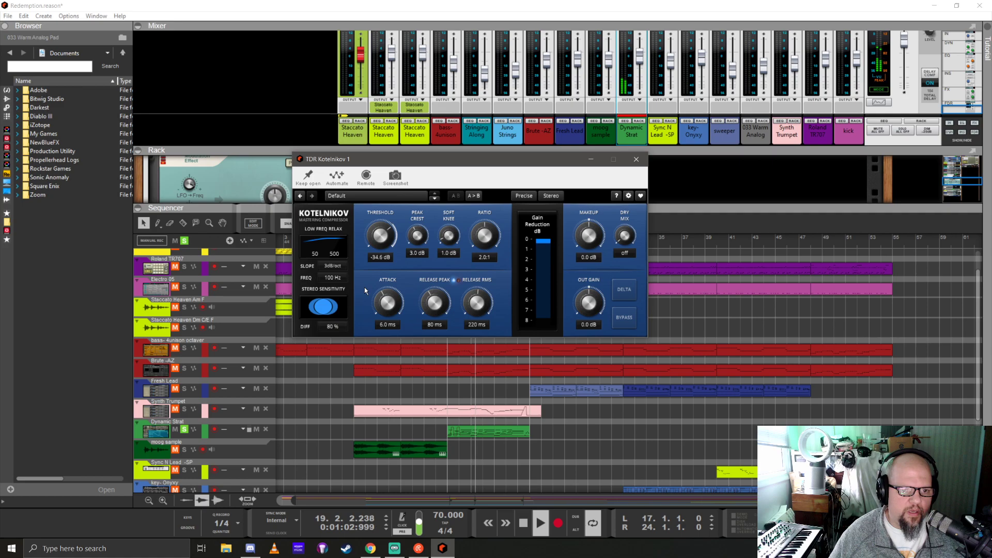
drag(384, 233, 384, 234)
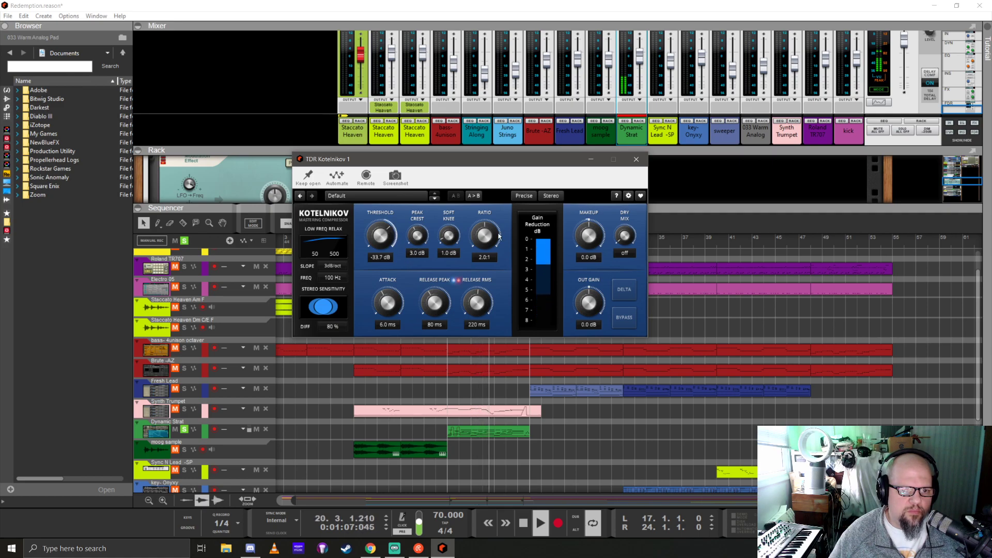
drag(484, 236, 485, 200)
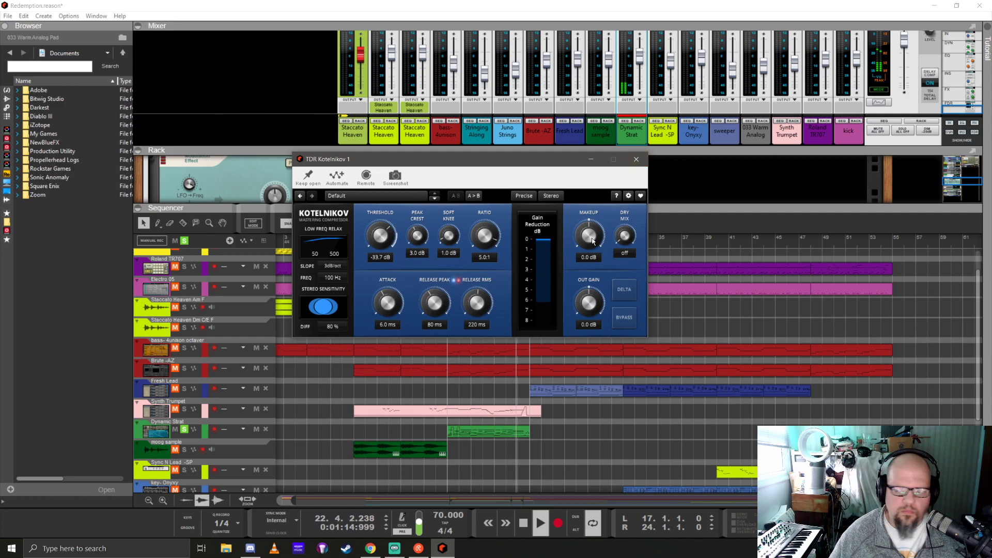
drag(592, 240, 593, 237)
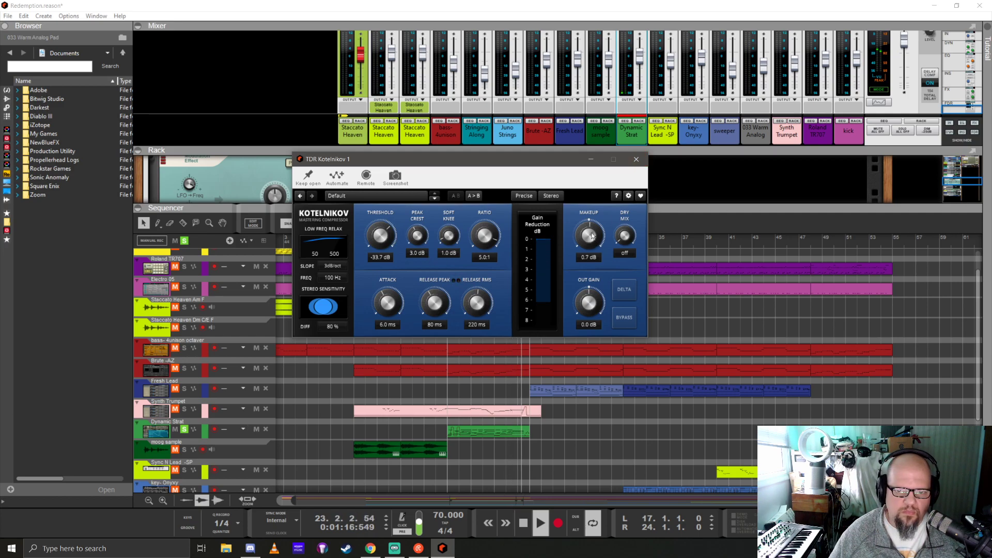
click(636, 159)
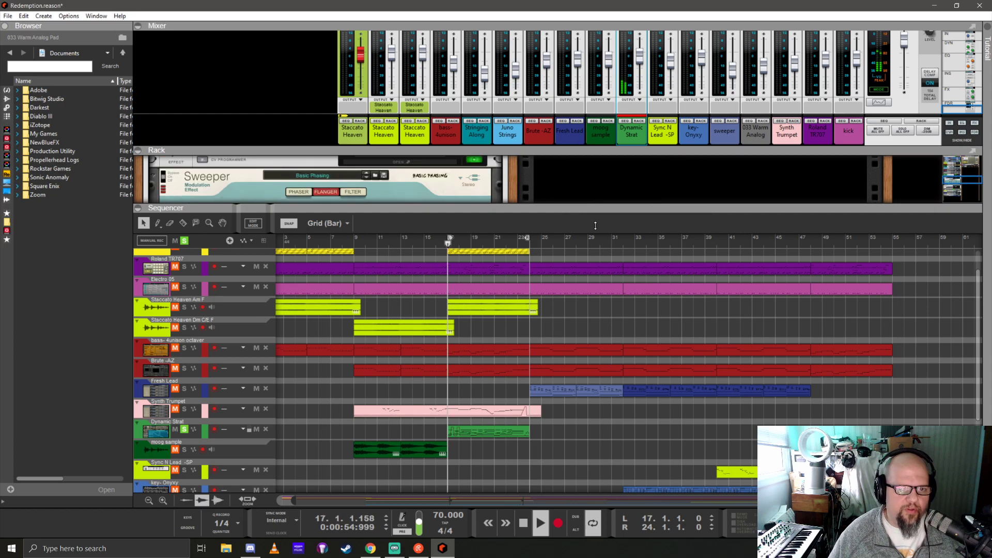
Solo the moog sample alongside Dynamic Strat and play both from bar 15 for comparison
drag(596, 205, 597, 238)
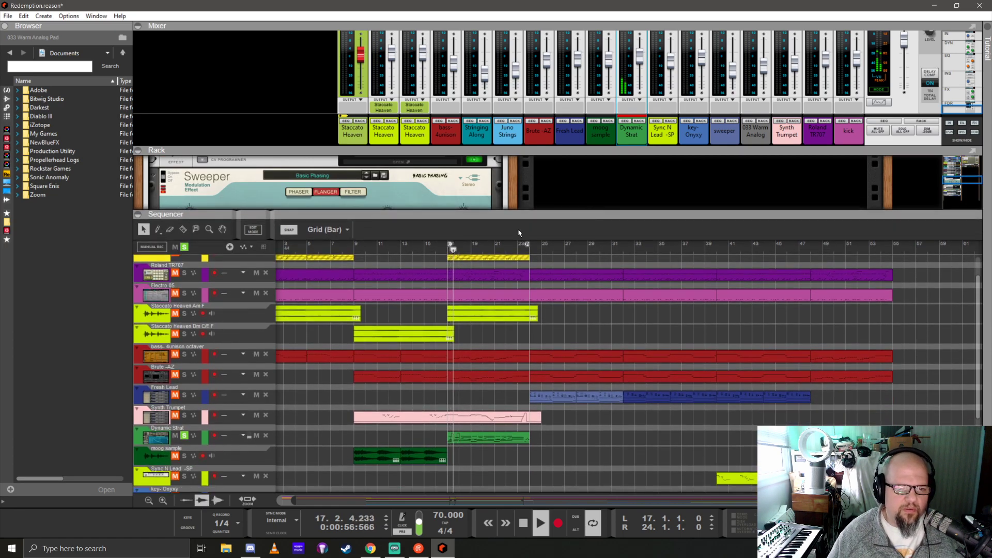
key(space)
click(424, 250)
click(185, 456)
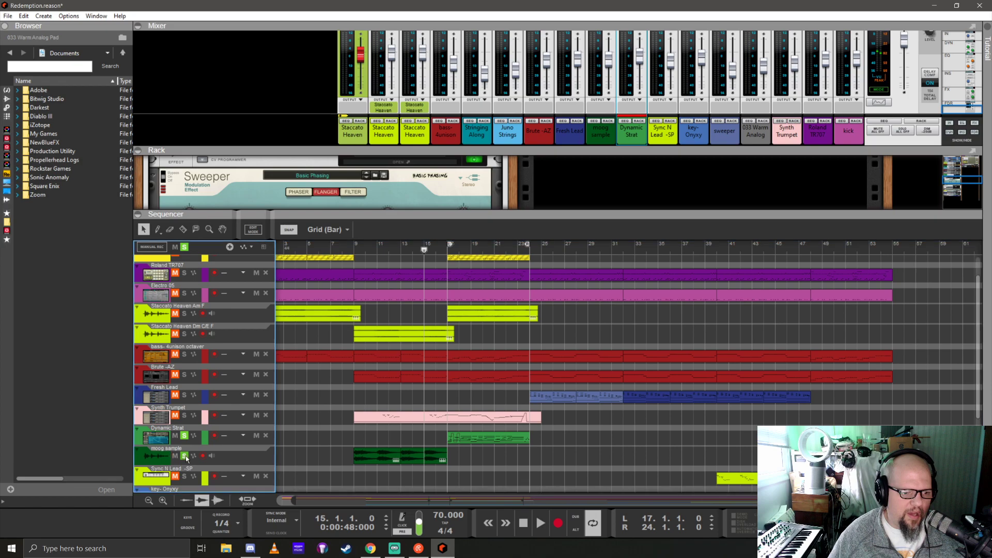
key(space)
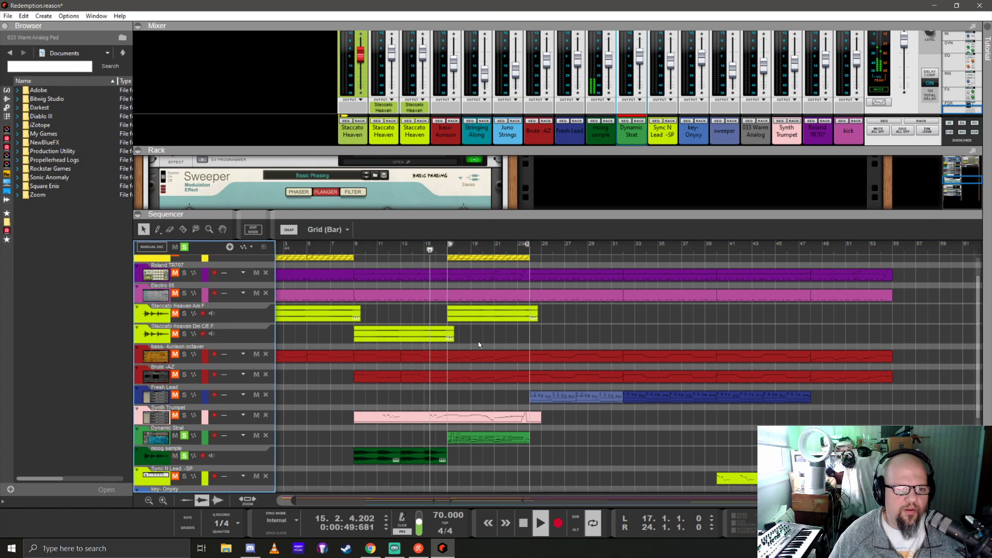
Set Dynamic Strat's high-pass filter to 222.8 Hz and its high-mid EQ band to -13.33 dB at 938.3 Hz, and hide its insert effects
drag(525, 210, 525, 355)
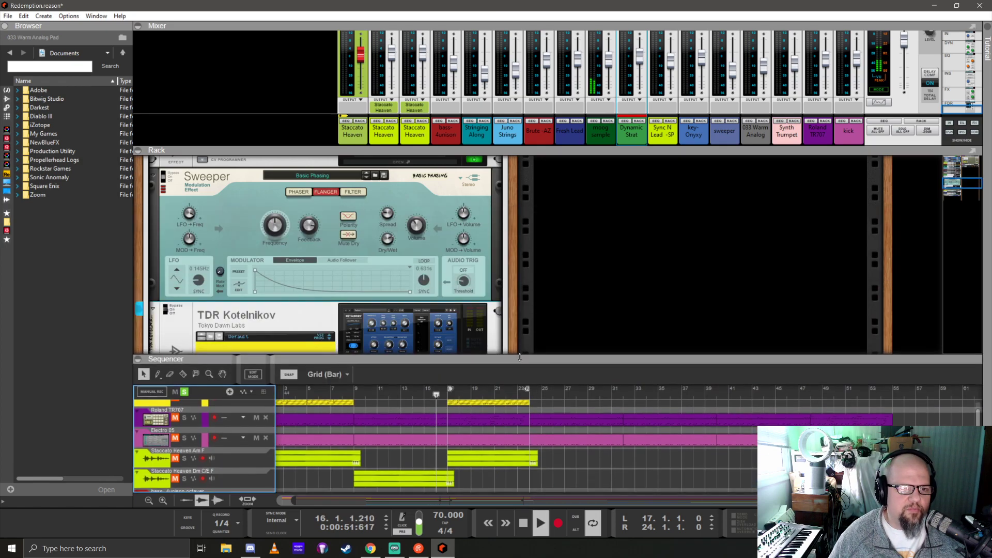
scroll(246, 287, up, 3)
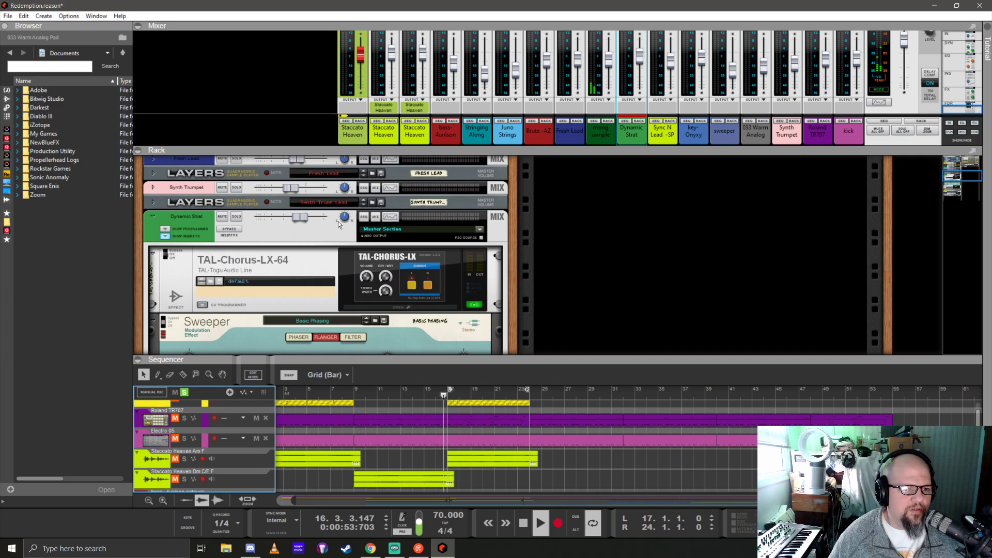
click(390, 217)
drag(485, 192, 462, 196)
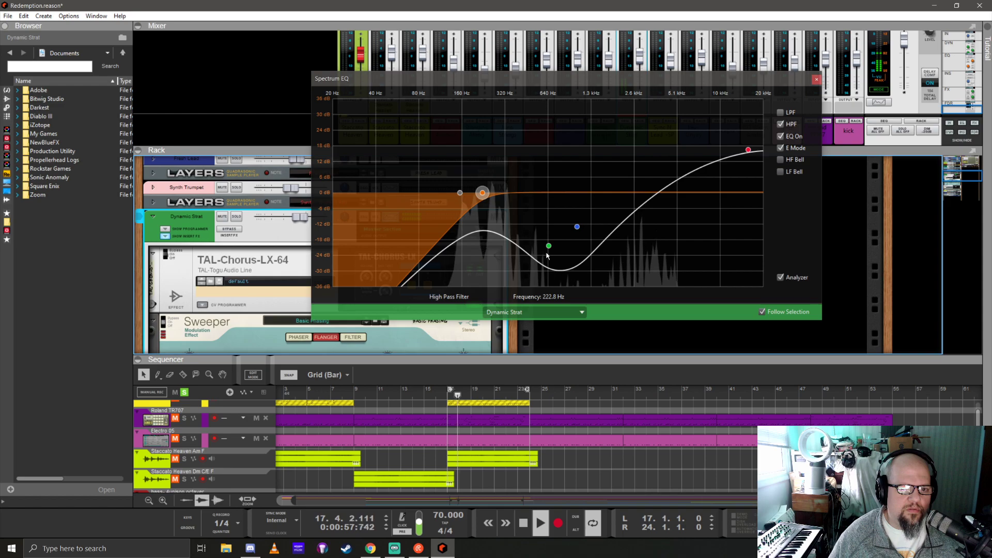
drag(549, 245, 570, 231)
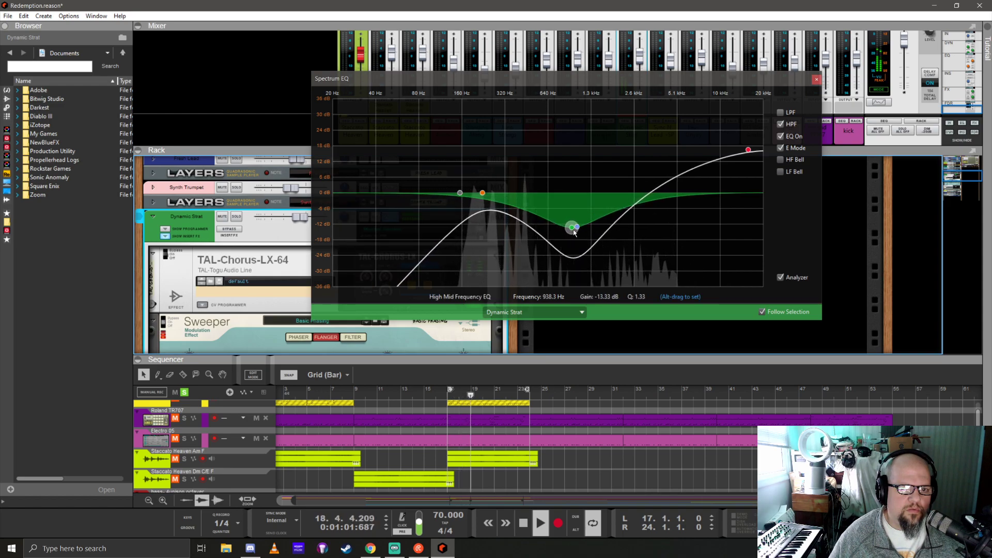
click(749, 149)
click(816, 79)
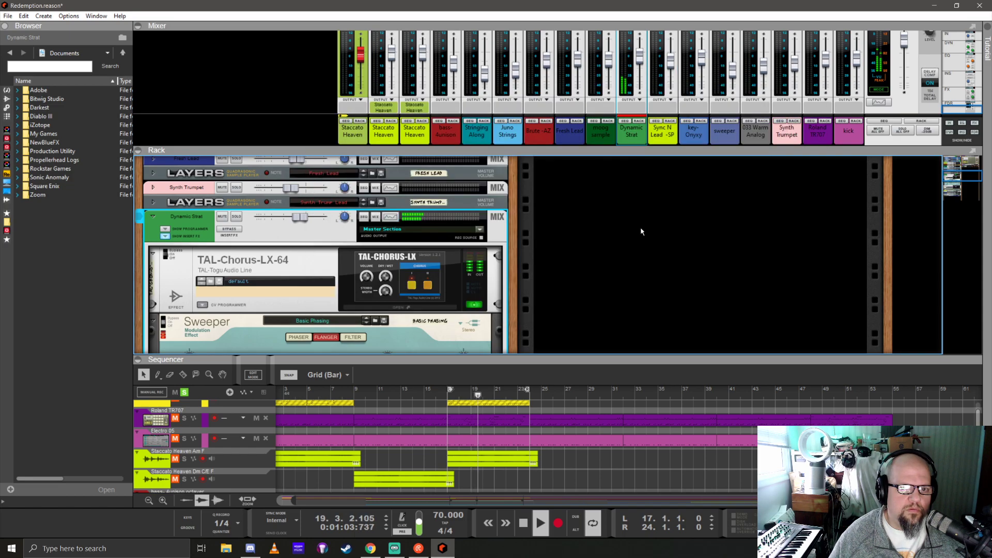
click(164, 236)
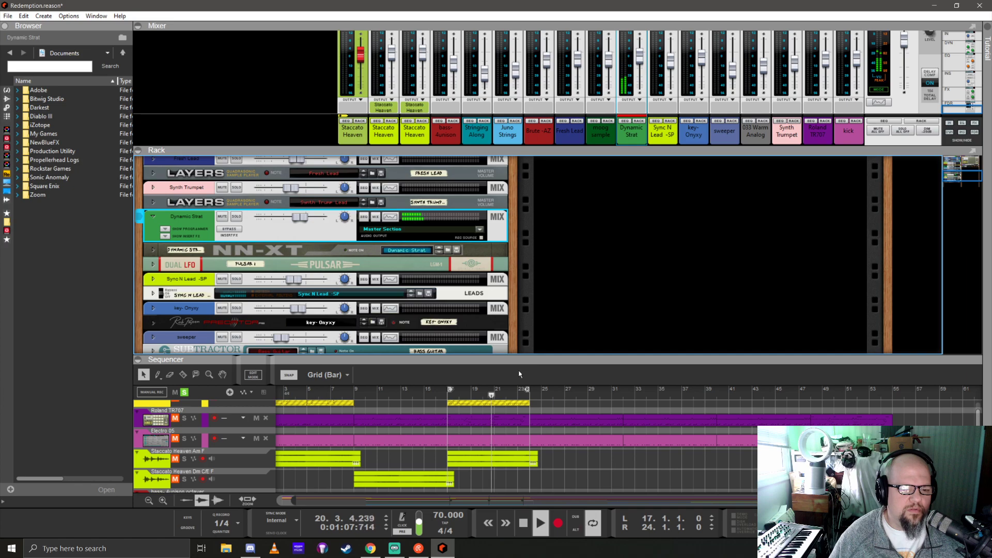
Clear all solos and play the full arrangement from bar 15, bringing Dynamic Strat's rack devices back into view during playback
key(space)
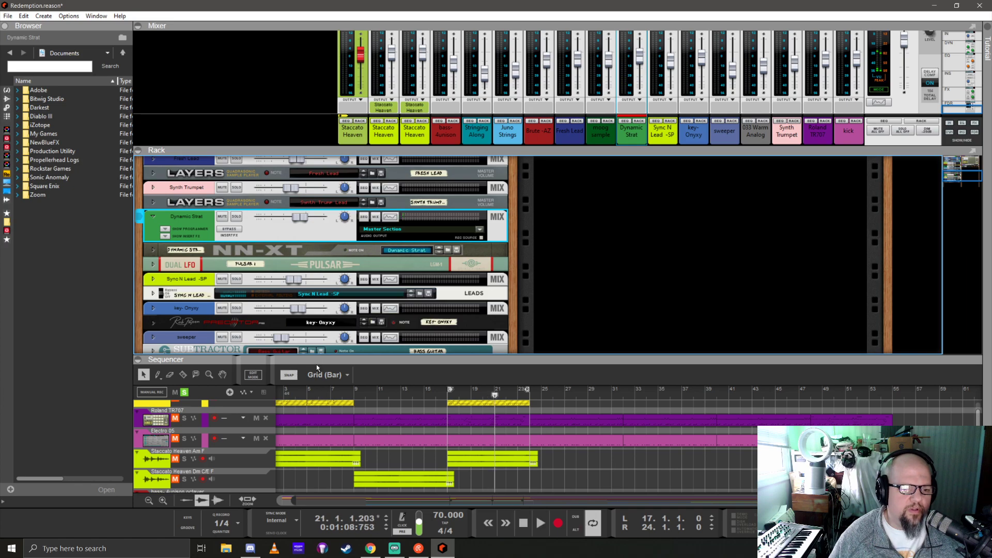
drag(317, 357, 319, 174)
click(185, 193)
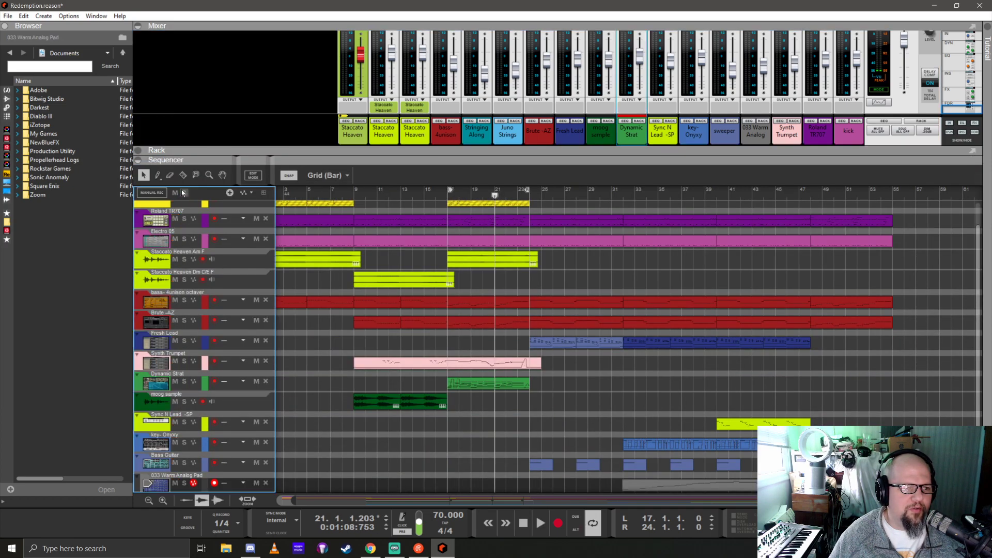
click(427, 196)
key(space)
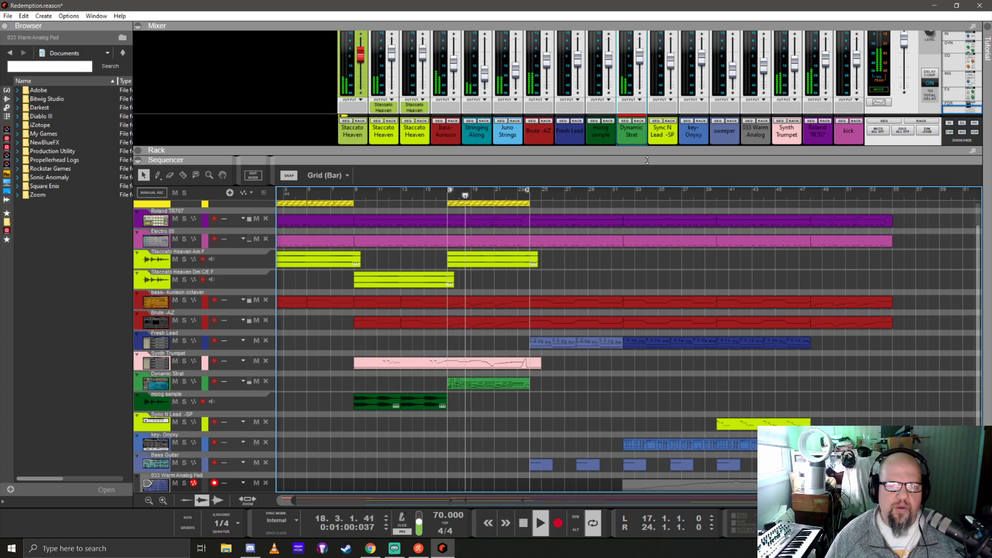
drag(643, 150, 605, 64)
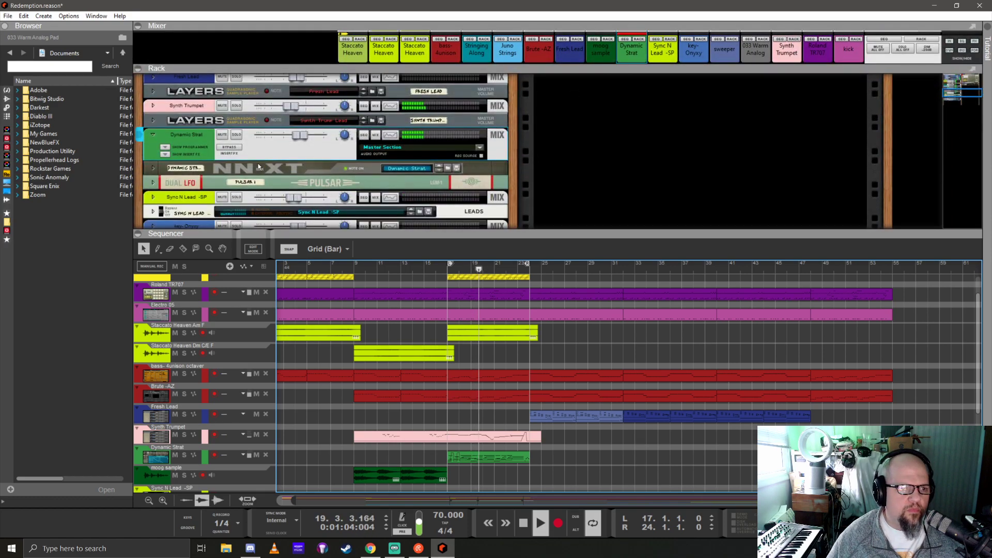
Examine Dynamic Strat's TAL-Chorus-LX and Sweeper insert effects during playback, and hide its inserts again
click(188, 157)
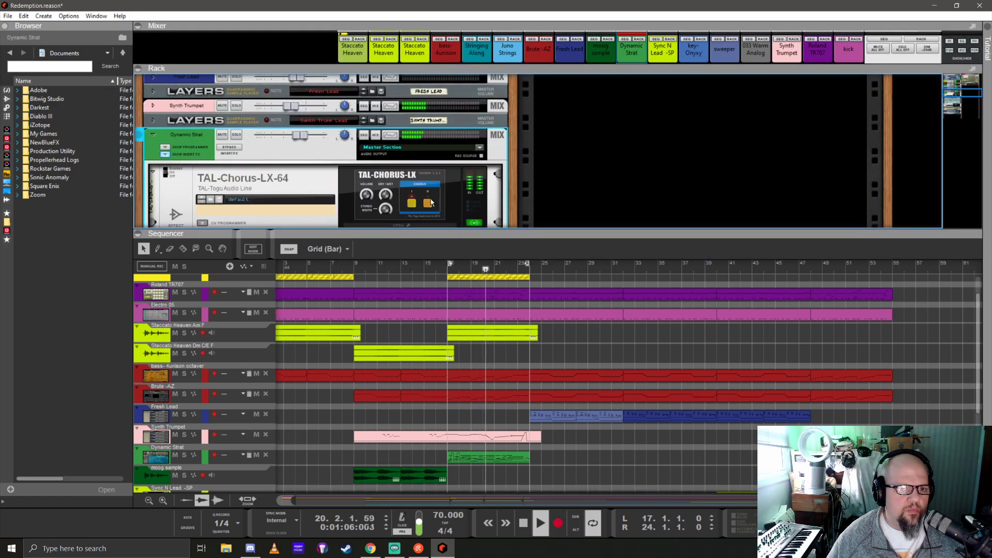
scroll(410, 190, down, 3)
click(381, 125)
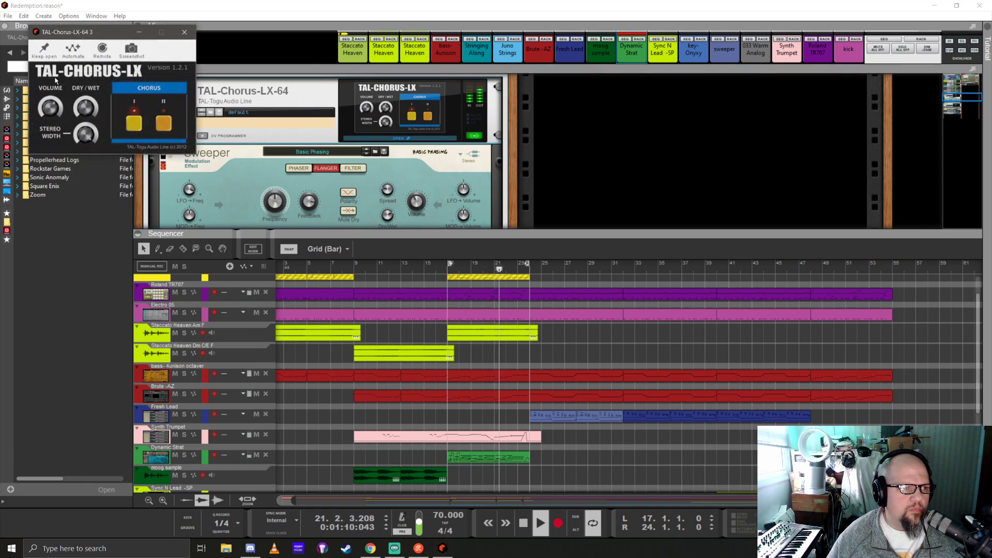
click(185, 33)
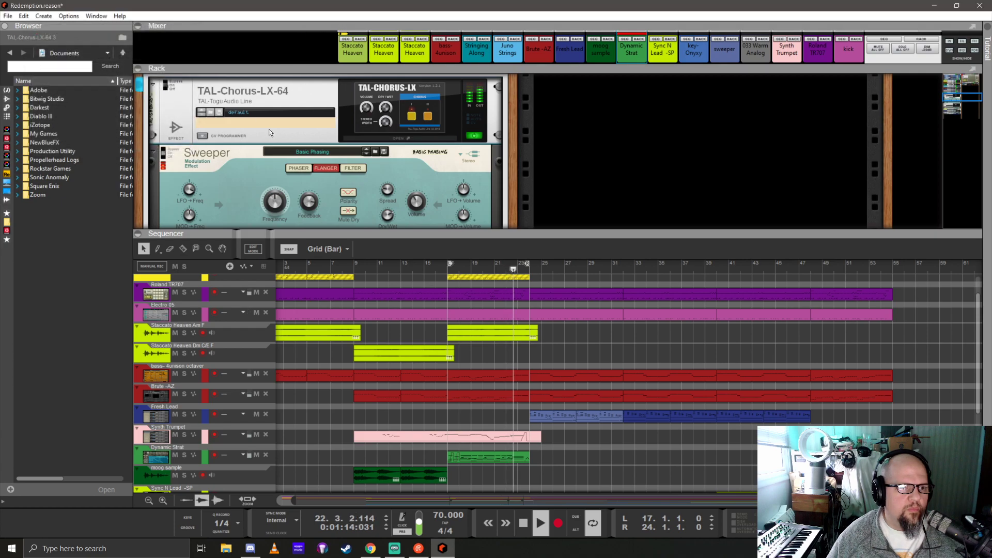
click(420, 204)
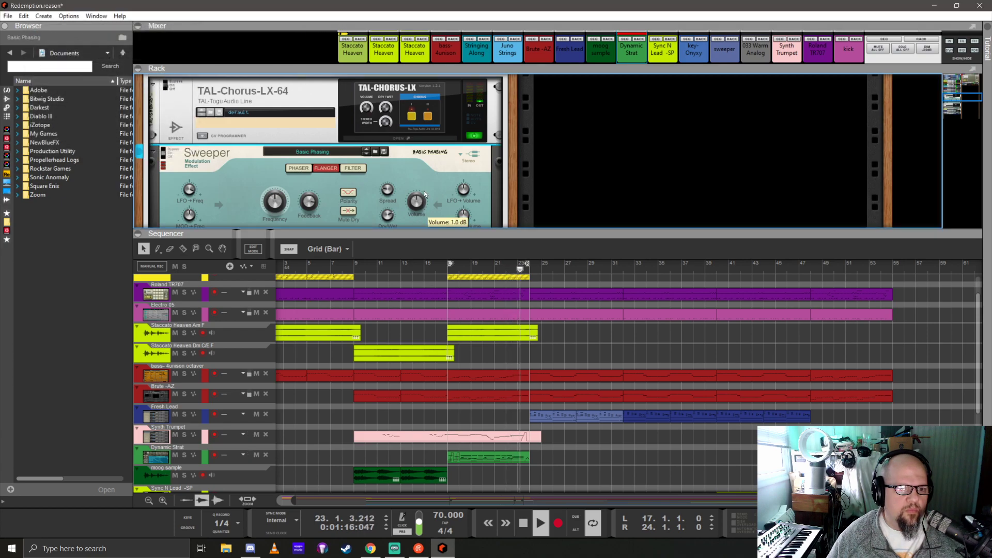
scroll(165, 92, up, 3)
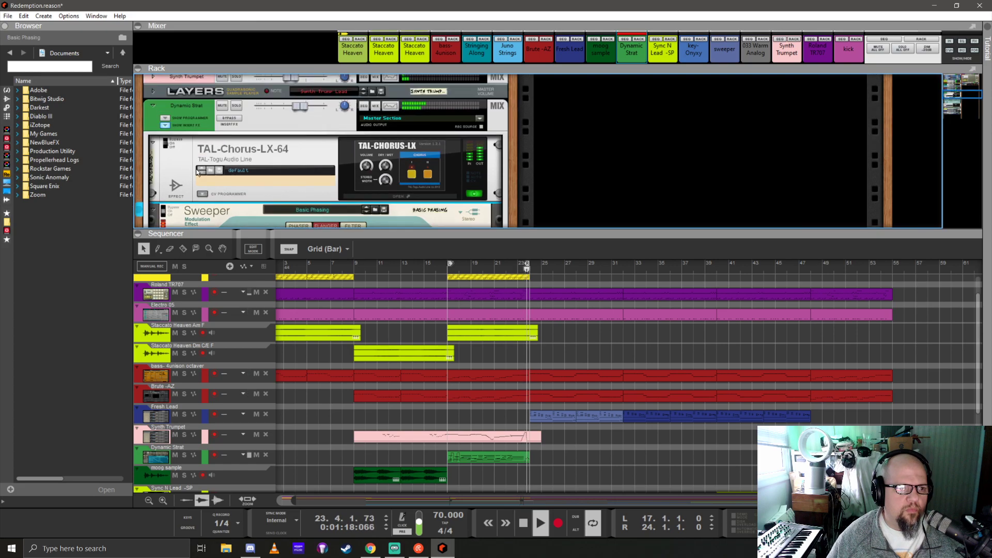
click(163, 124)
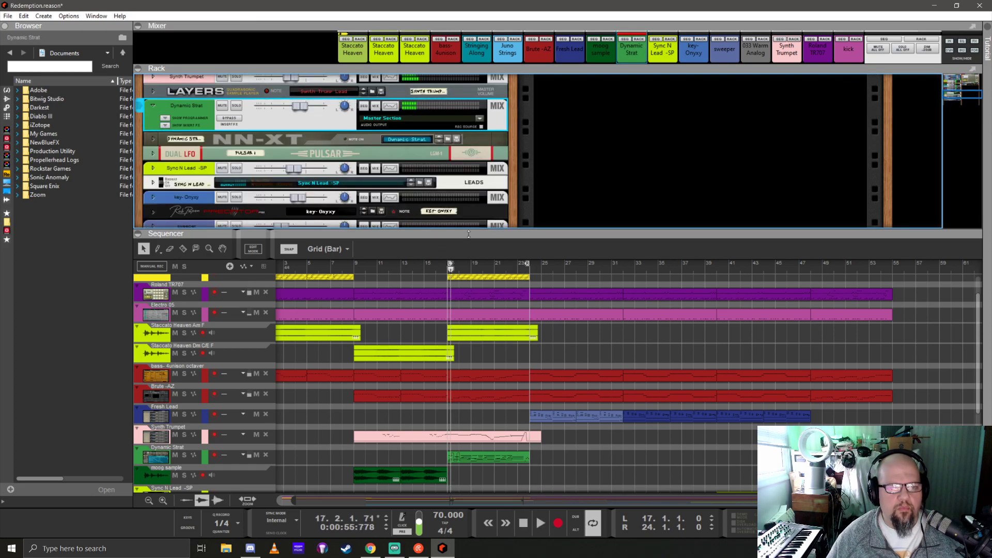
Turn off loop playback and enlarge the sequencer over the rack to show the whole arrangement's tracks
drag(477, 231, 478, 136)
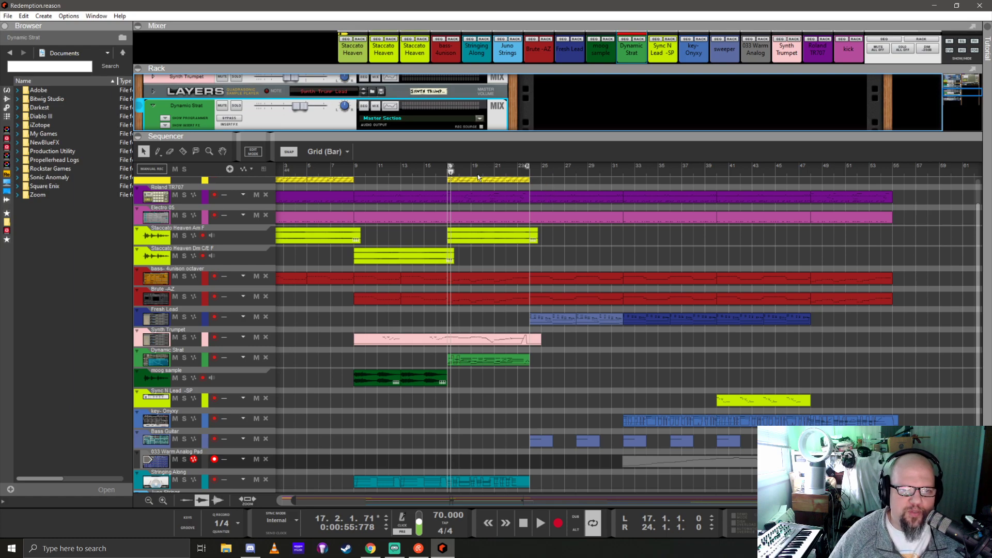
key(l)
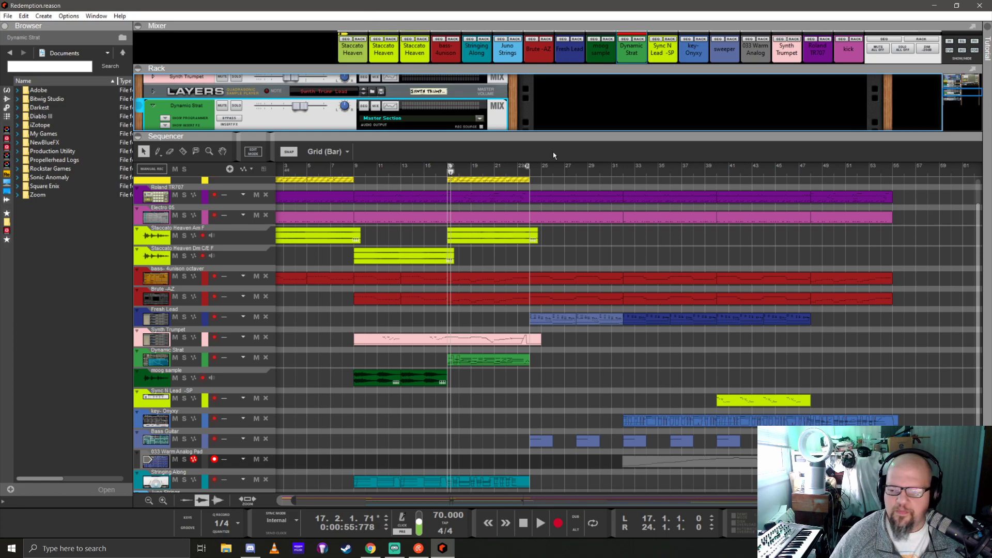
drag(582, 136, 583, 69)
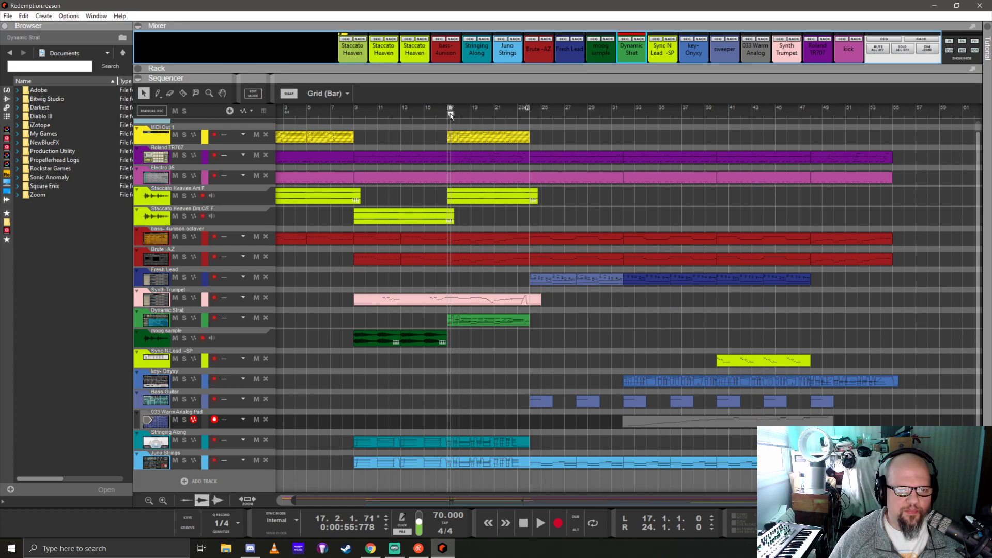
Play the full arrangement from bar 17 through the transition at bar 24, and stop playback around bar 30
mouse_move(450, 115)
mouse_down()
mouse_move(525, 116)
mouse_move(527, 124)
mouse_move(441, 113)
mouse_move(452, 113)
mouse_up()
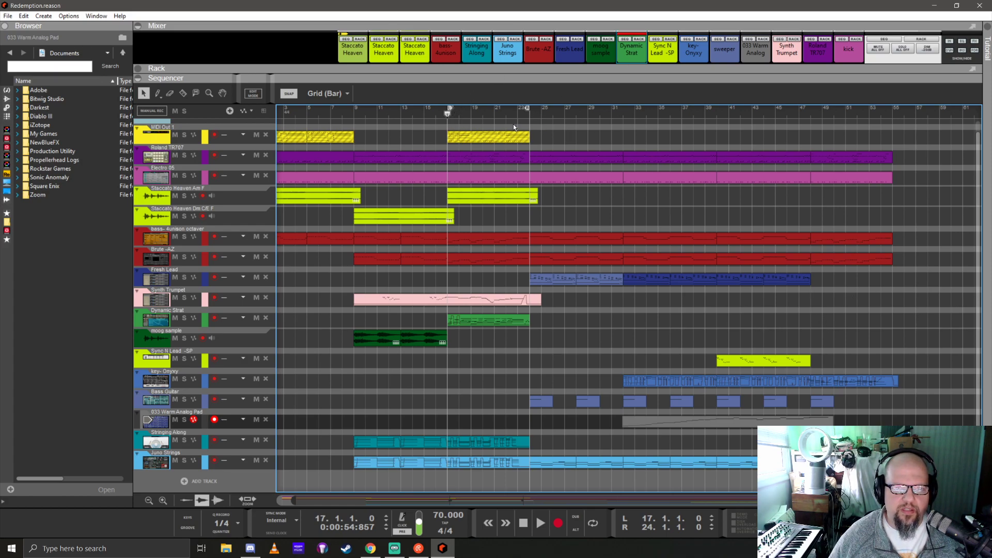
key(space)
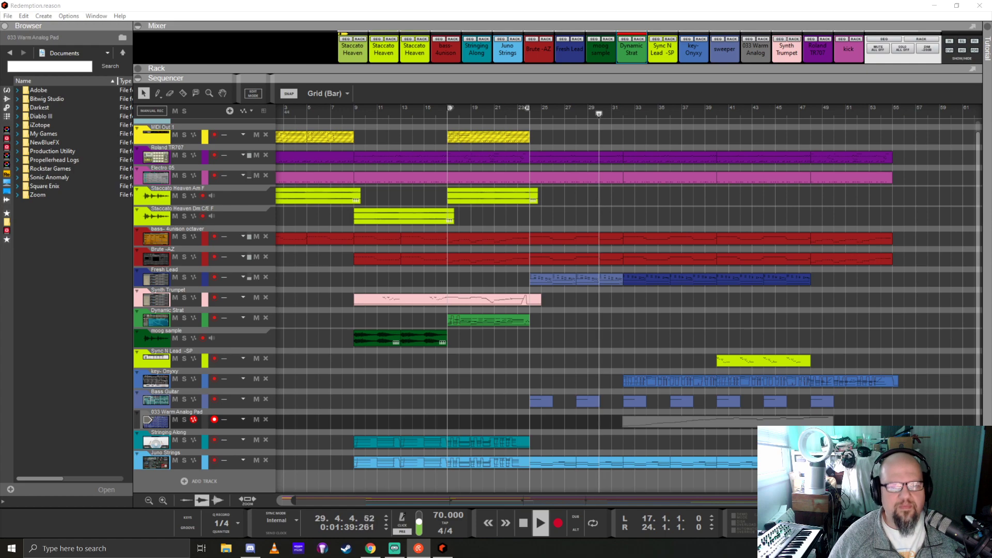
click(488, 11)
key(space)
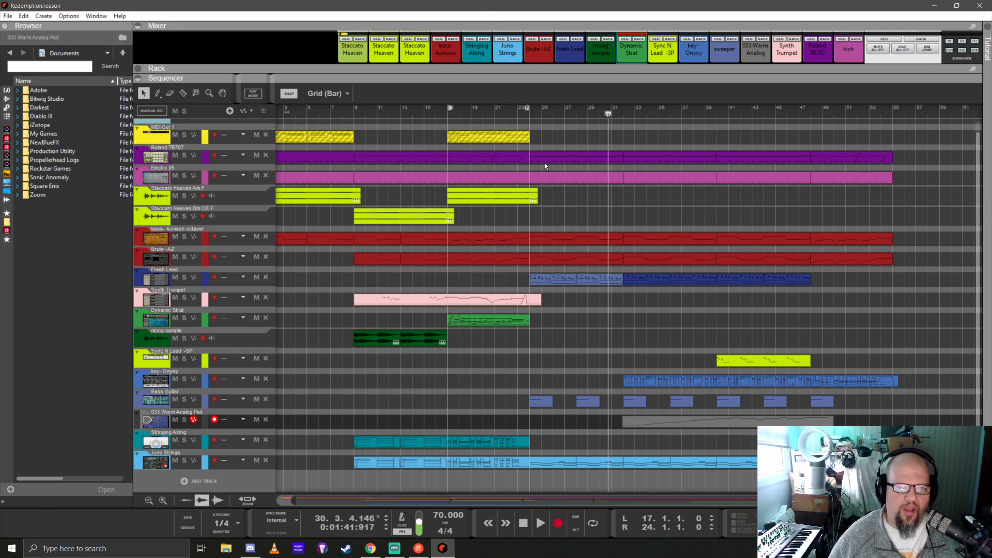
Place the playhead at bar 24, select the Roland TR707 clip starting there, and bring the rack back into view
click(530, 111)
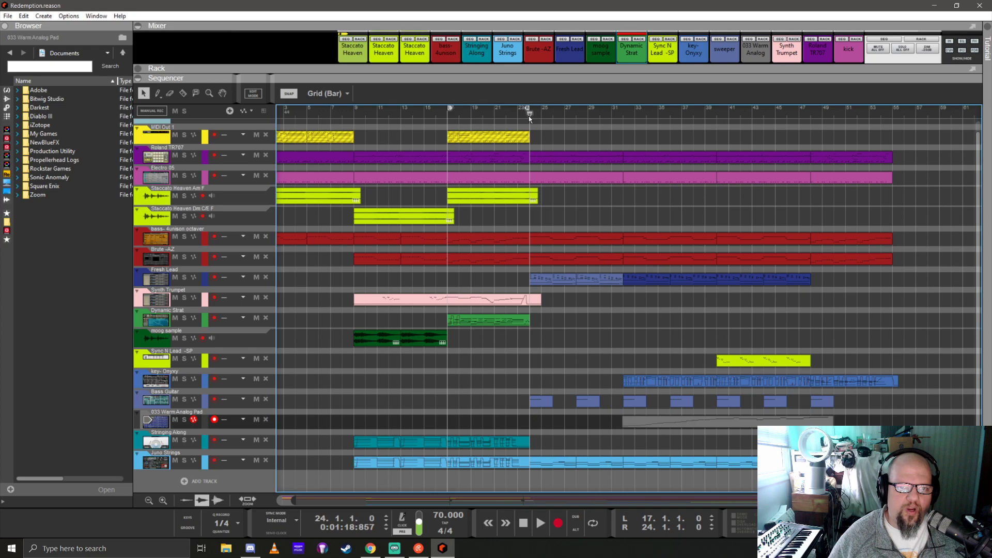
click(544, 157)
key(F6)
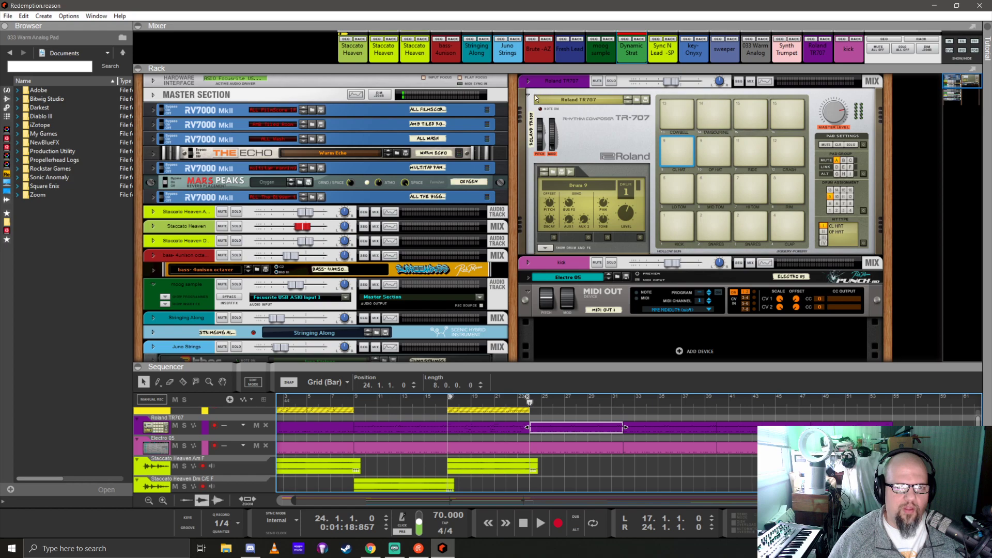
Fold the Roland TR707 device in the rack and show the browser's favorites list
click(528, 96)
click(6, 240)
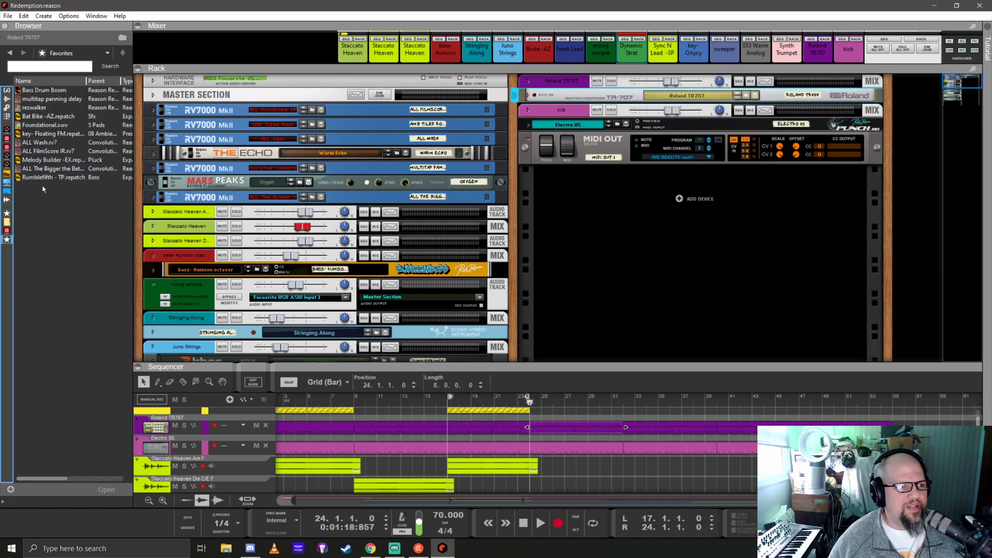
Search the browser's favorites for "claps"
click(36, 69)
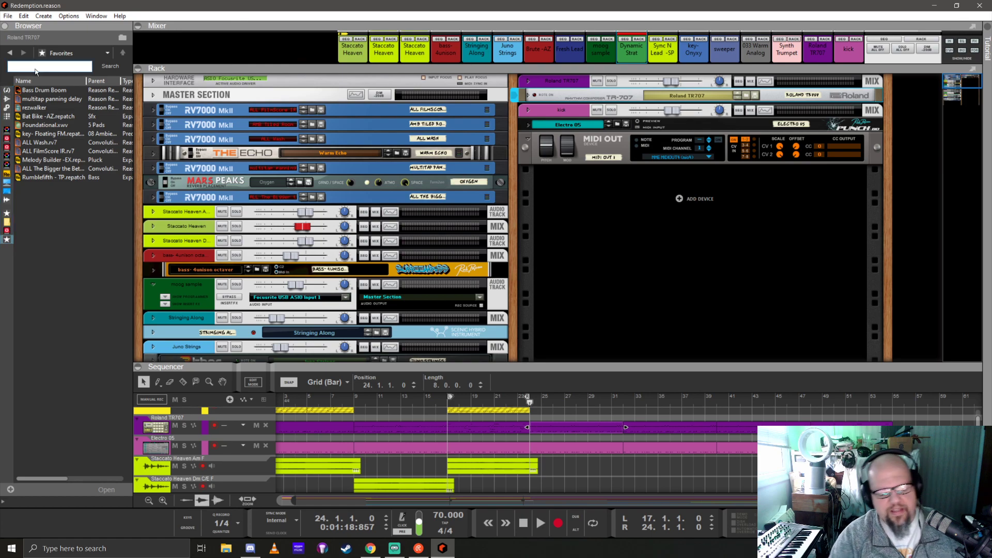
text(laps)
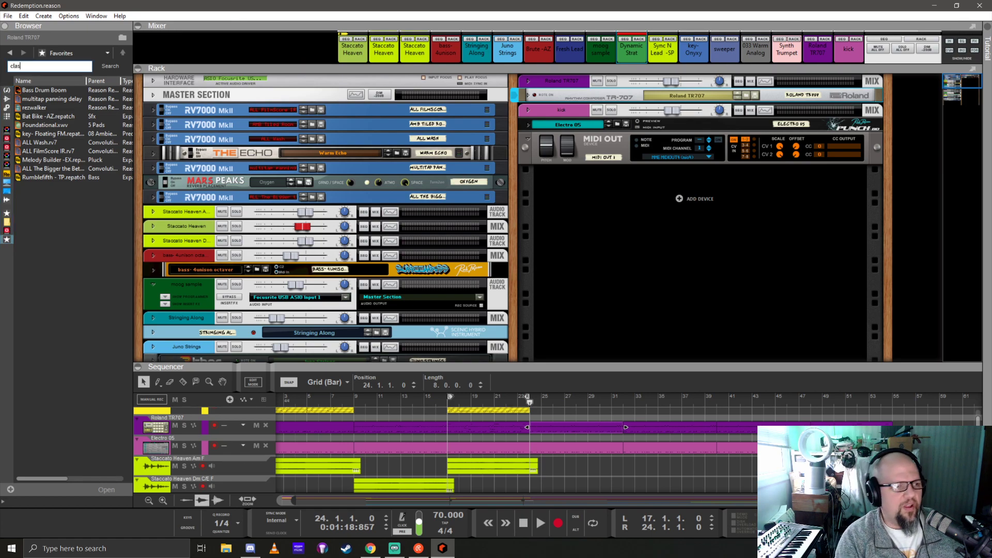
key(Return)
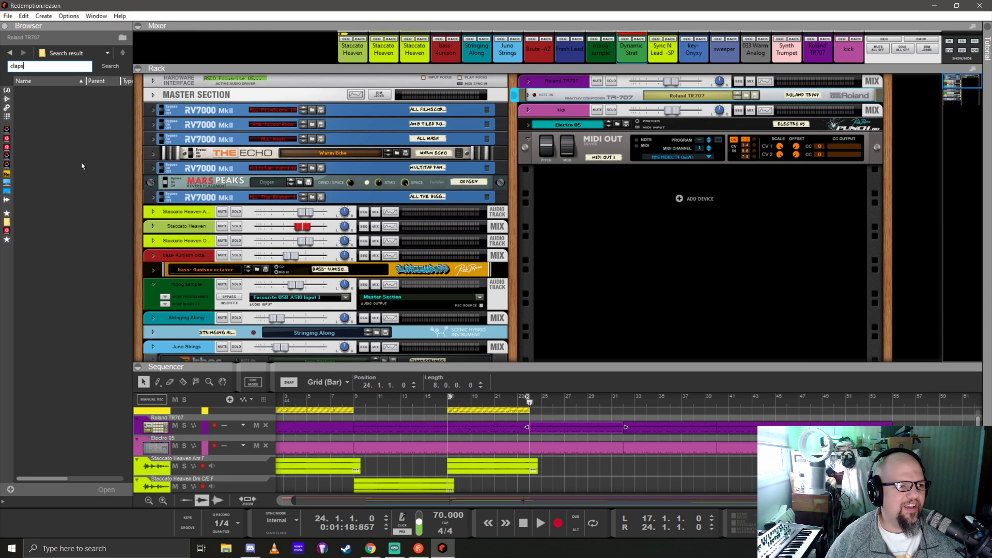
Search the Reason patch collection for "clap"
click(7, 129)
click(36, 67)
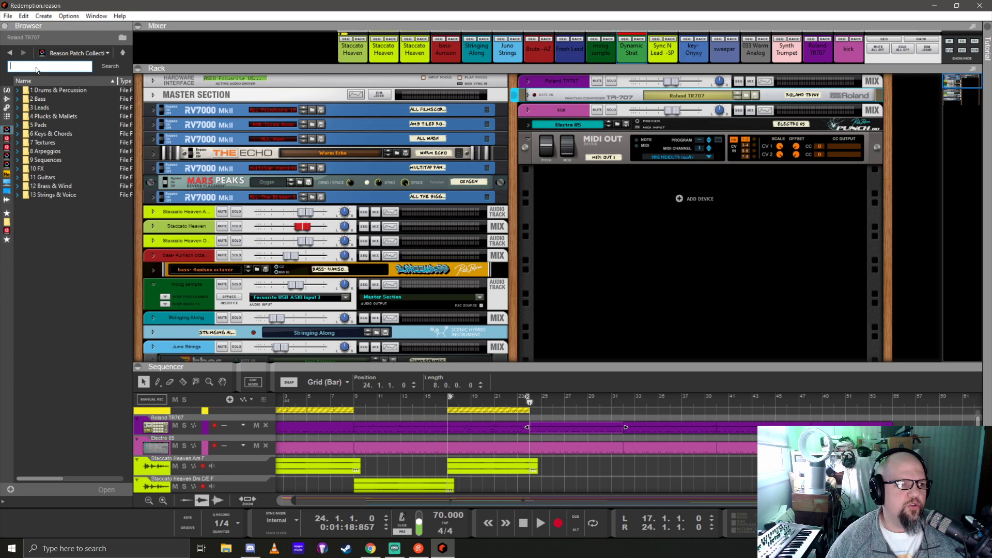
text(claps)
key(Return)
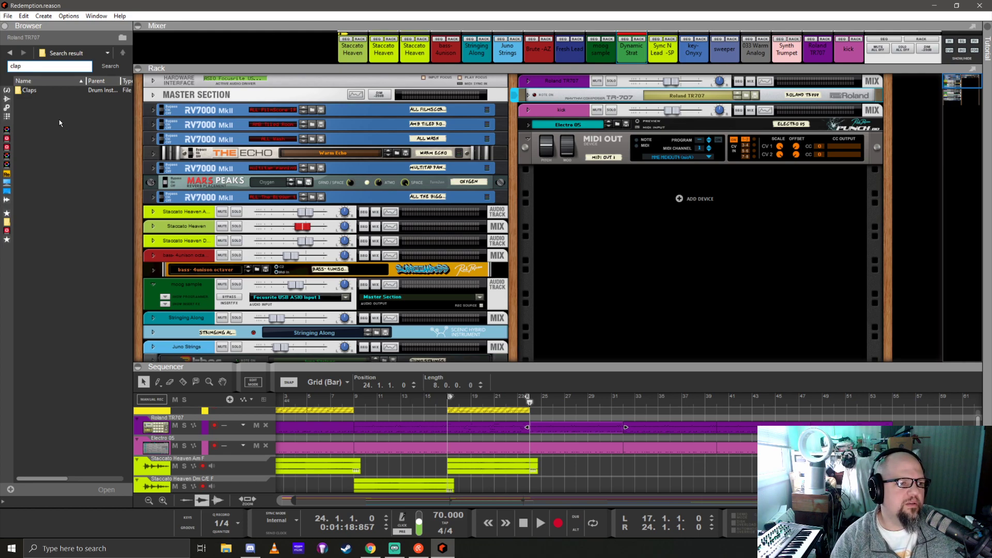
key(Return)
Add the Stereo TR Handclap.thor patch as a new instrument in the empty rack space below the MIDI Out device
click(47, 143)
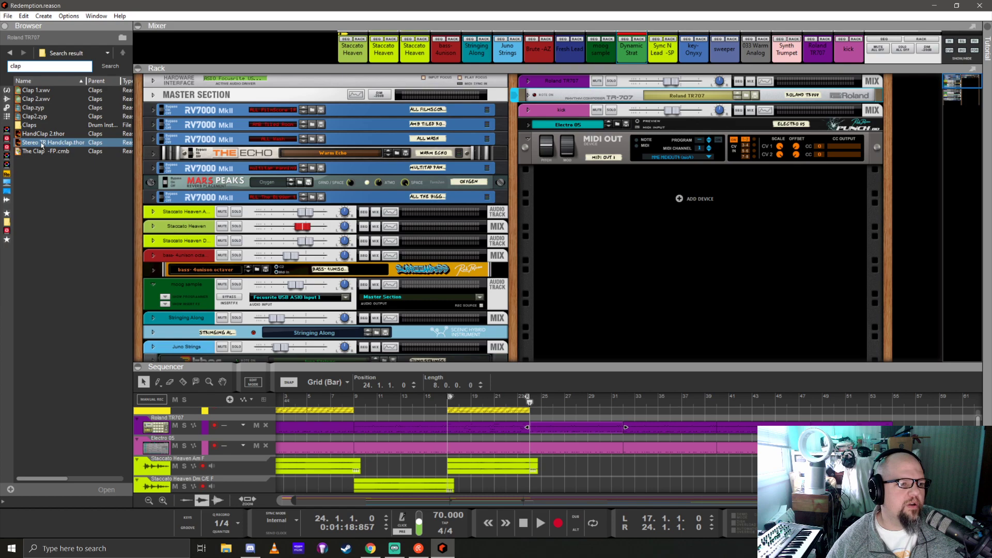
drag(47, 143, 639, 206)
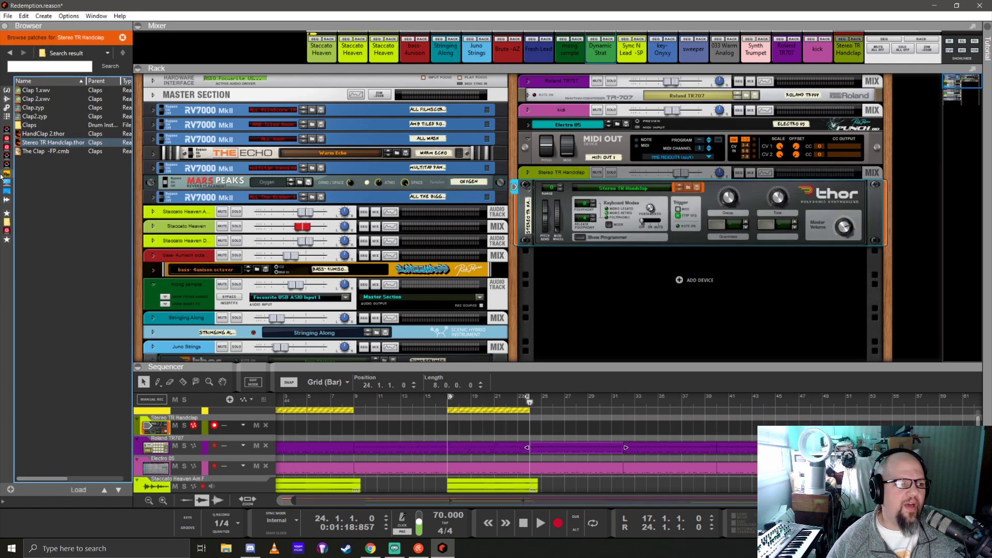
drag(43, 142, 6, 239)
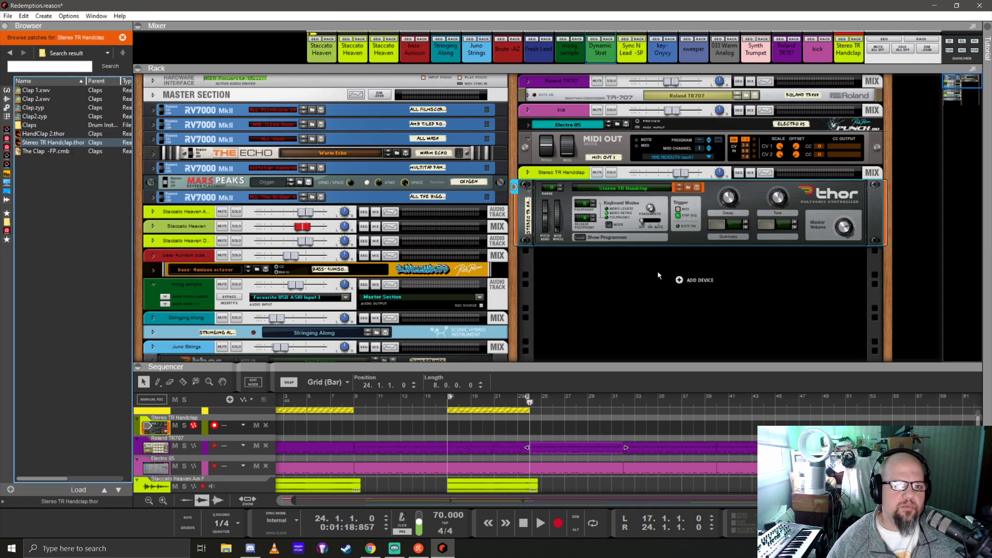
Change the track color of the Stereo TR Handclap channel to a pinkish-purple shade
right_click(579, 174)
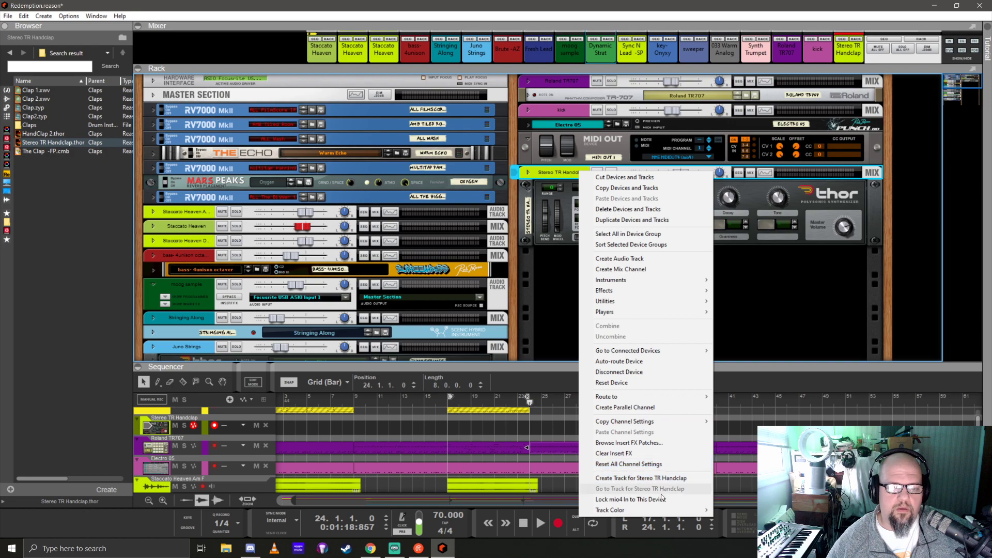
mouse_move(659, 506)
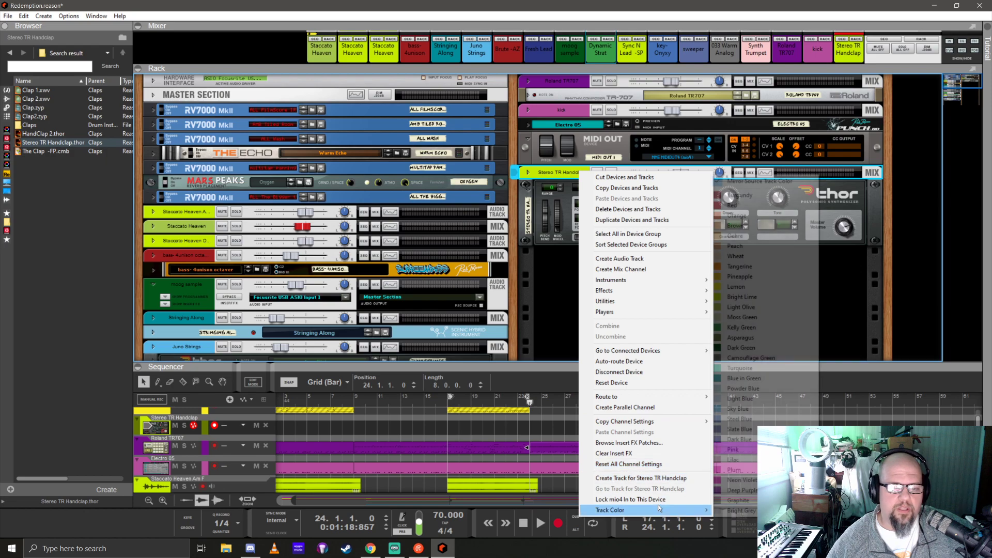
click(748, 465)
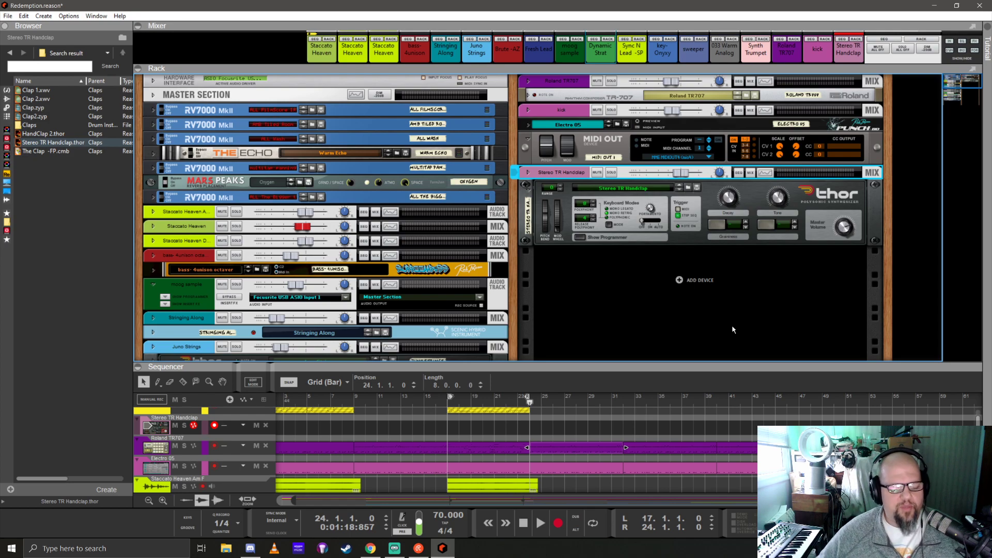
Examine the rear connections of the Stringing Along instrument and its mix channel, and look over the other devices in the rack
drag(515, 293, 518, 166)
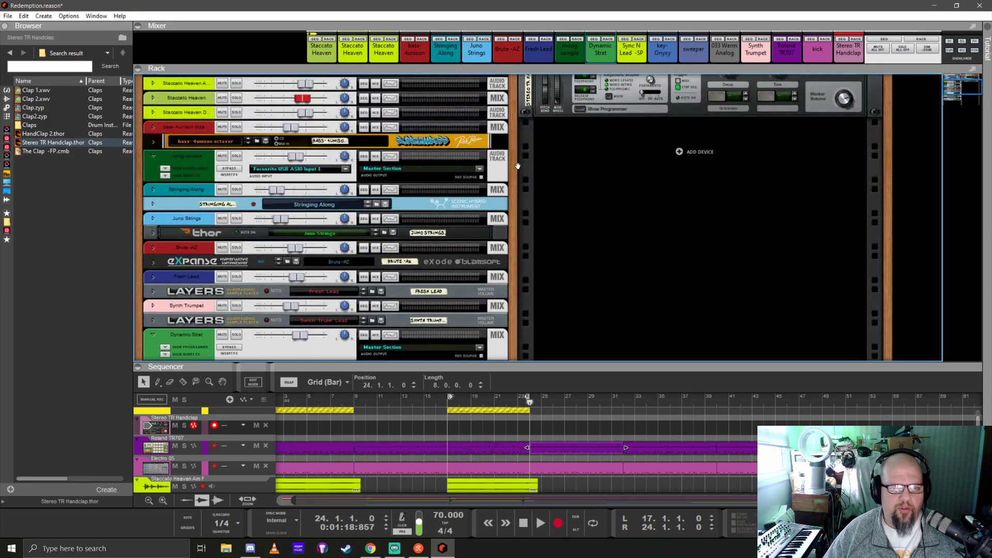
key(Tab)
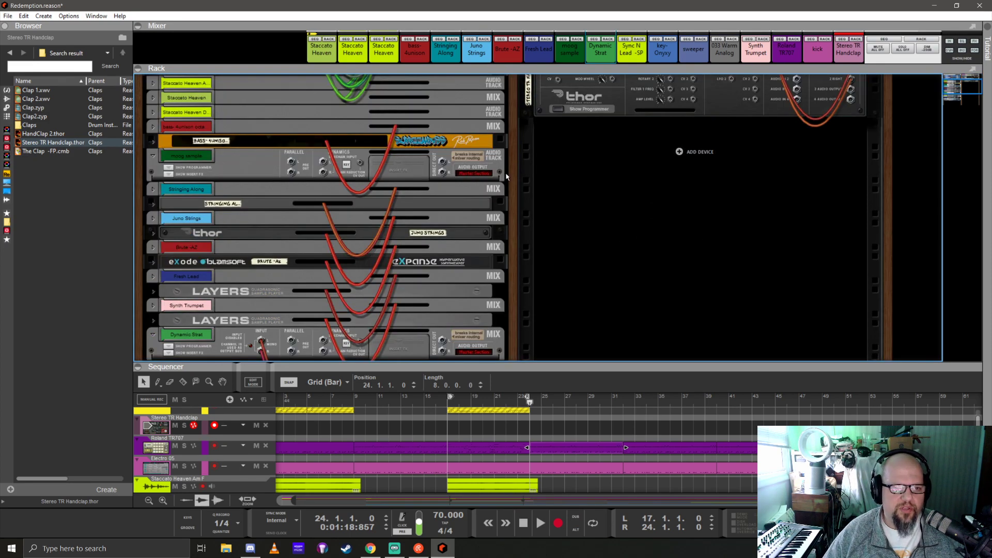
click(153, 204)
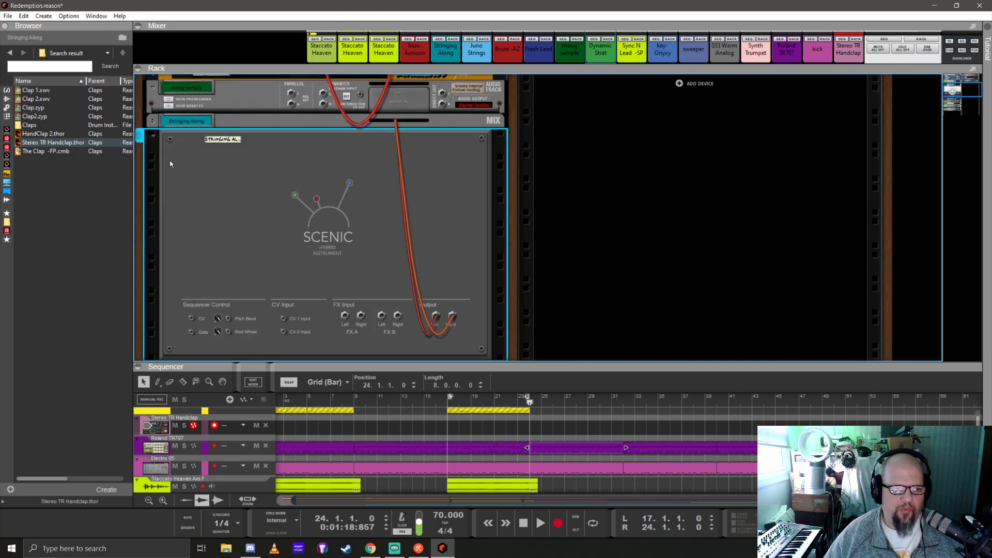
click(154, 122)
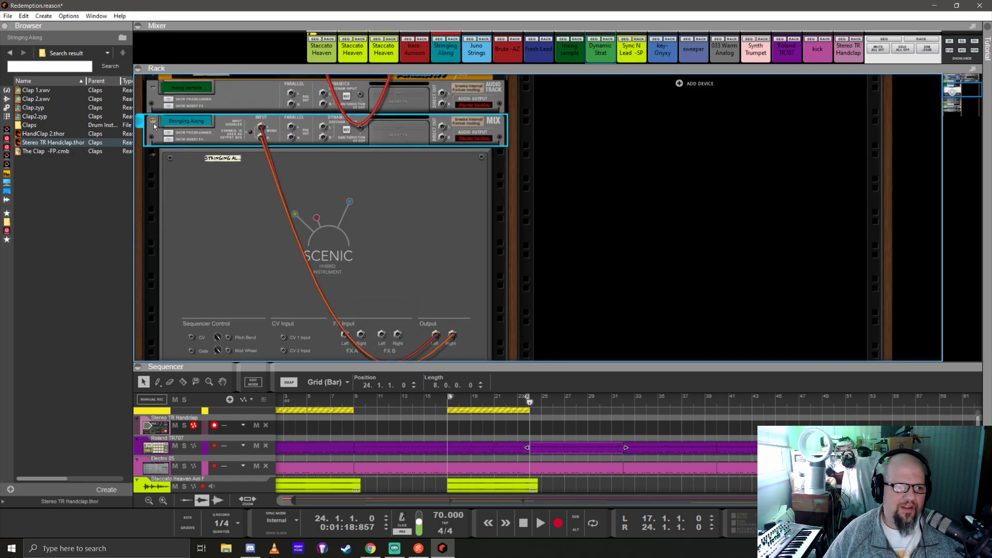
click(154, 125)
click(155, 139)
key(Tab)
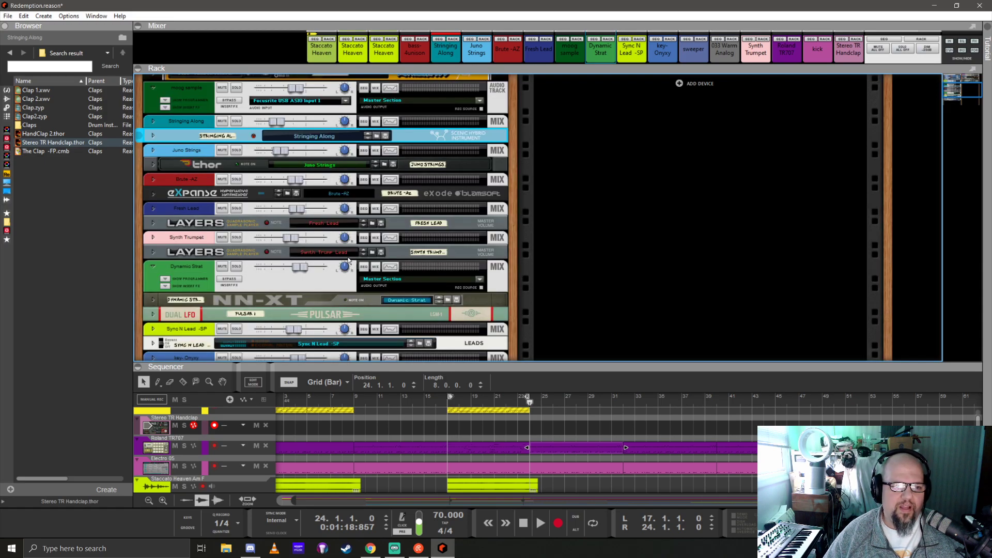
drag(512, 294, 503, 127)
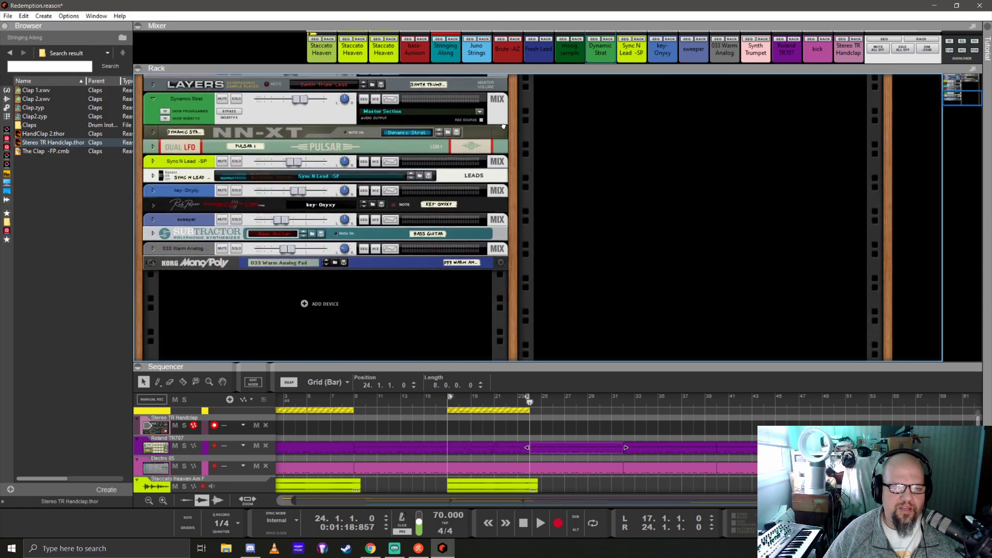
scroll(503, 126, up, 5)
scroll(517, 181, up, 1)
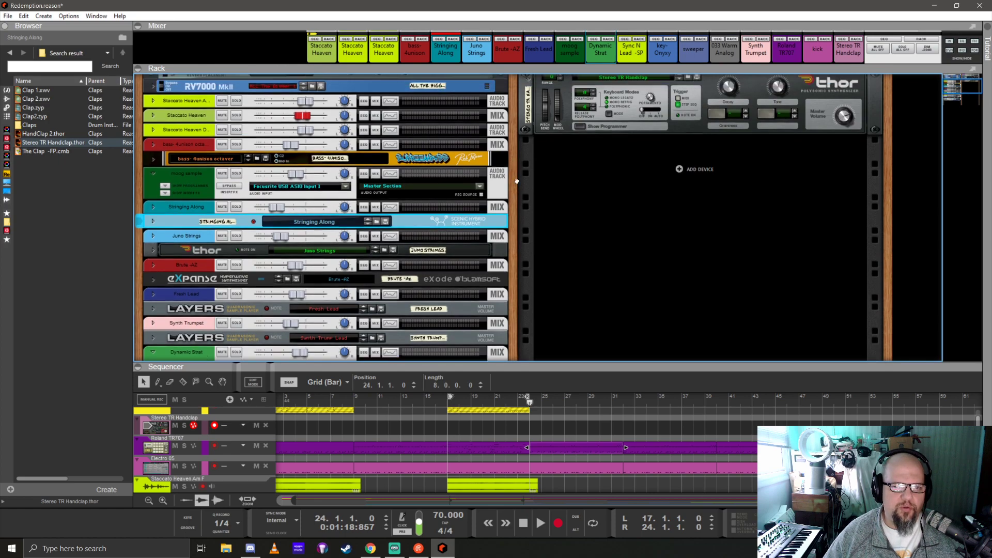
drag(516, 181, 515, 292)
drag(514, 249, 514, 304)
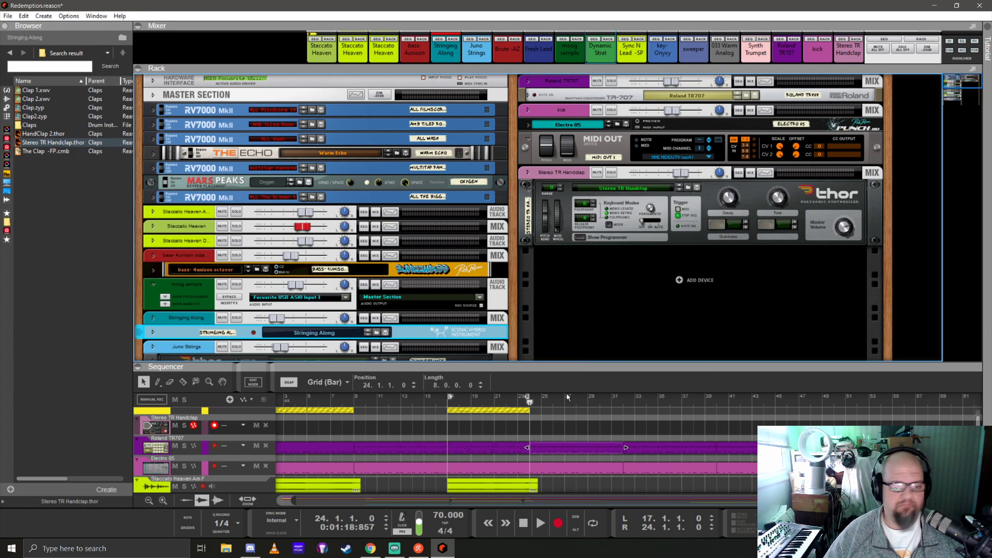
Set the loop to the Roland TR707 clip spanning bars 24 to 32 and save the song
right_click(556, 447)
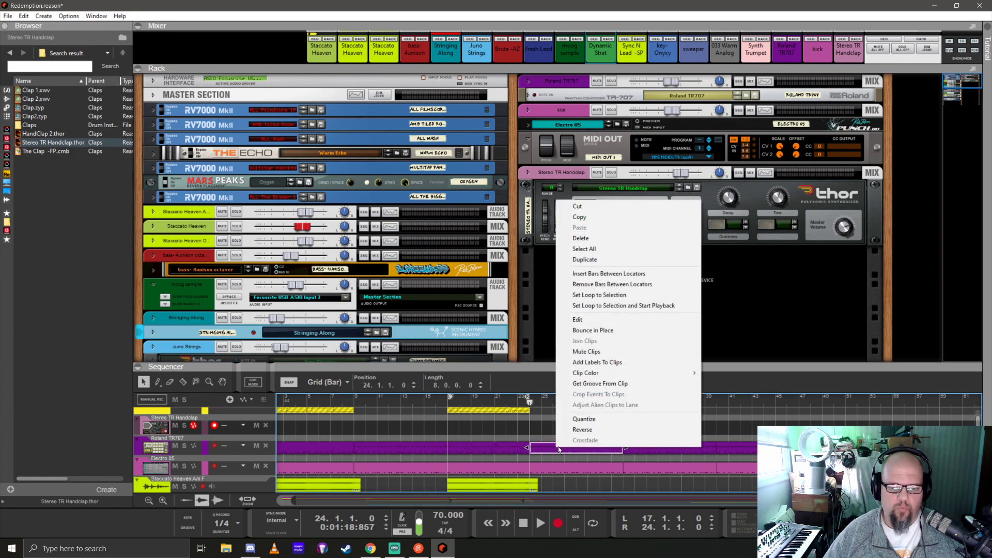
click(600, 294)
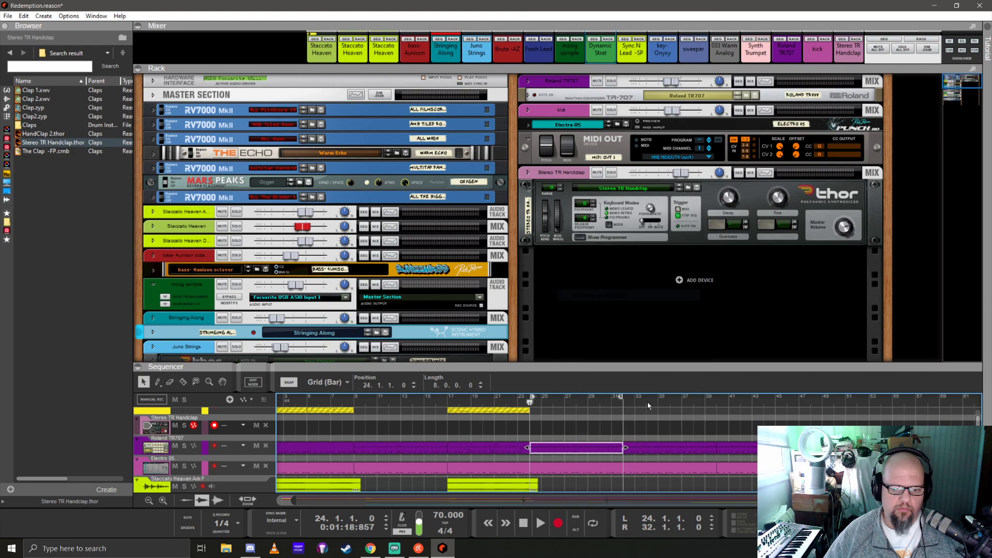
drag(627, 365, 627, 207)
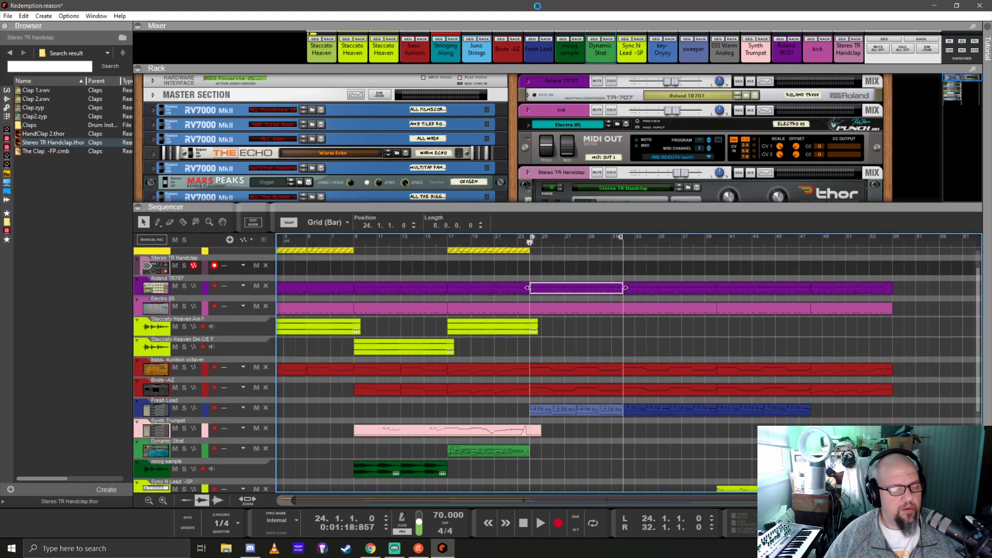
key(ctrl+s)
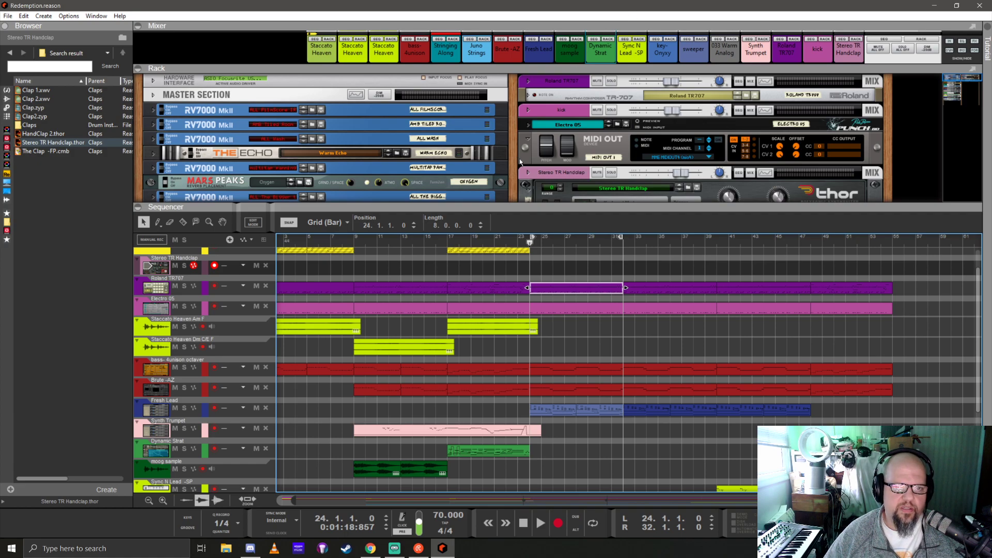
Move the Bitwig Studio shortcut higher up in the open area of the desktop, and maximize the Reason window again
drag(706, 5, 262, 13)
drag(672, 358, 635, 267)
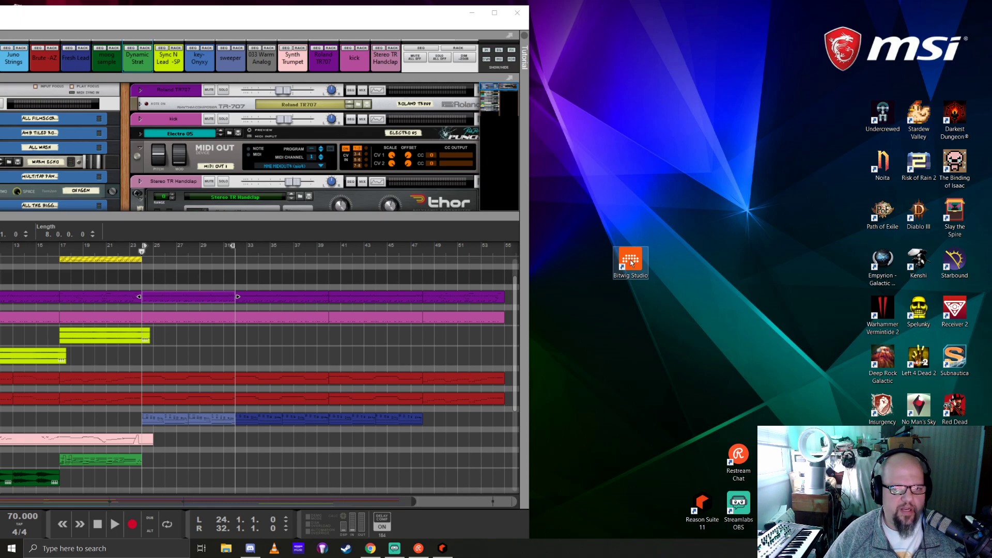
click(494, 12)
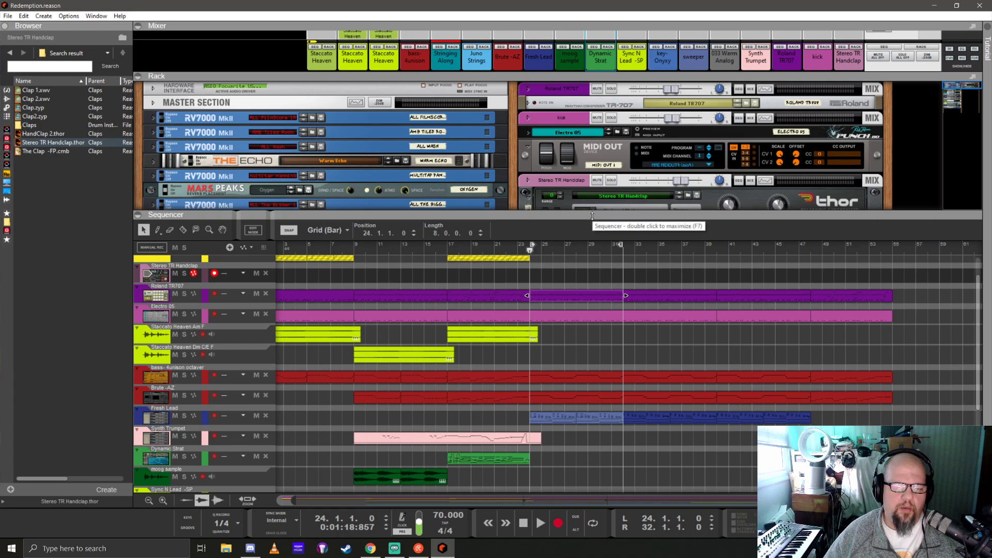
Fold the moog sample audio track in the rack and resize the sequencer area to show its tracks from the Transport lane down
drag(593, 216, 614, 344)
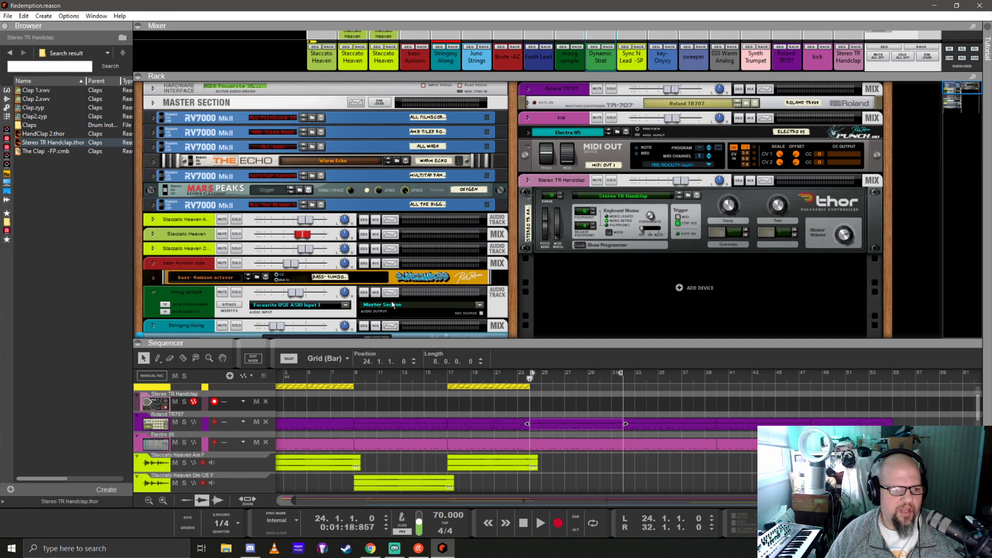
click(153, 293)
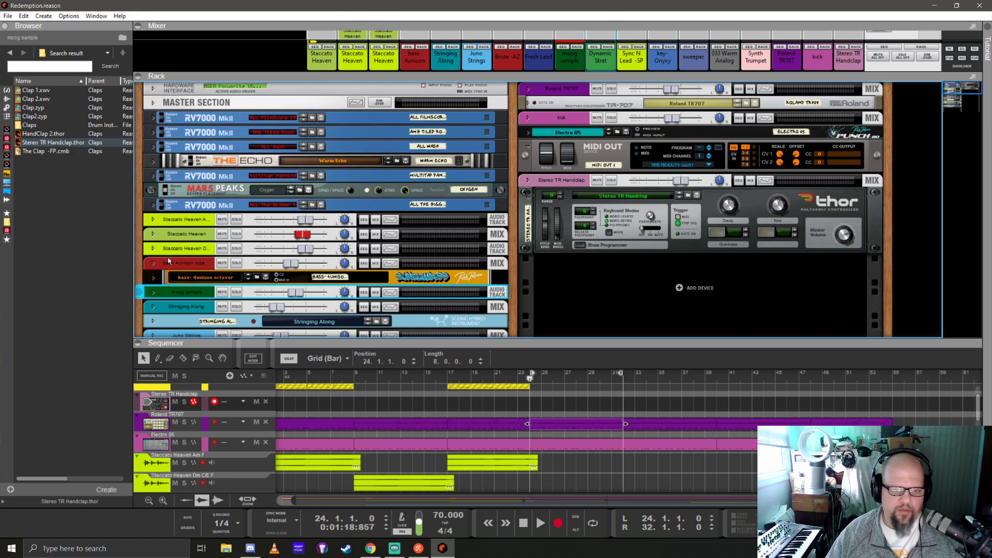
drag(584, 337, 593, 253)
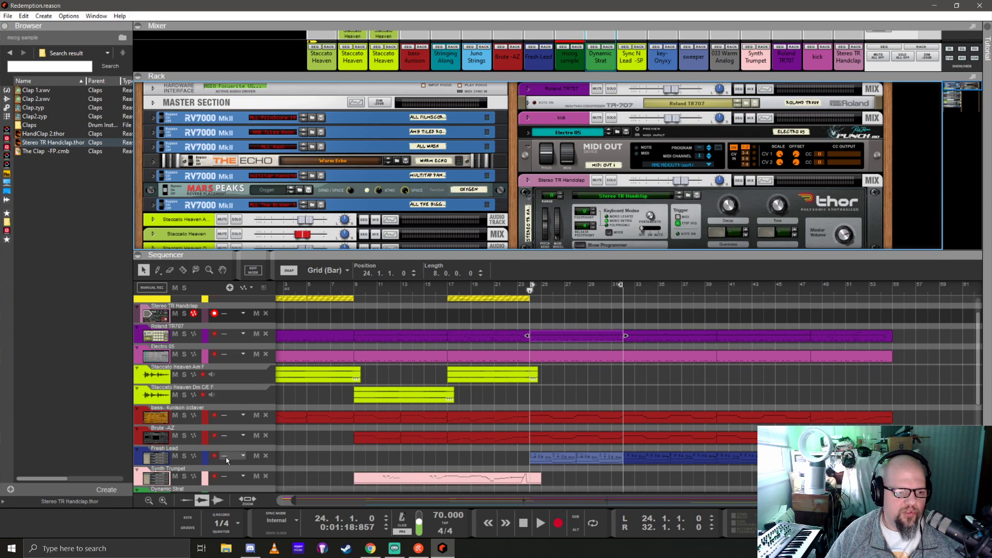
scroll(226, 460, down, 5)
scroll(226, 460, up, 3)
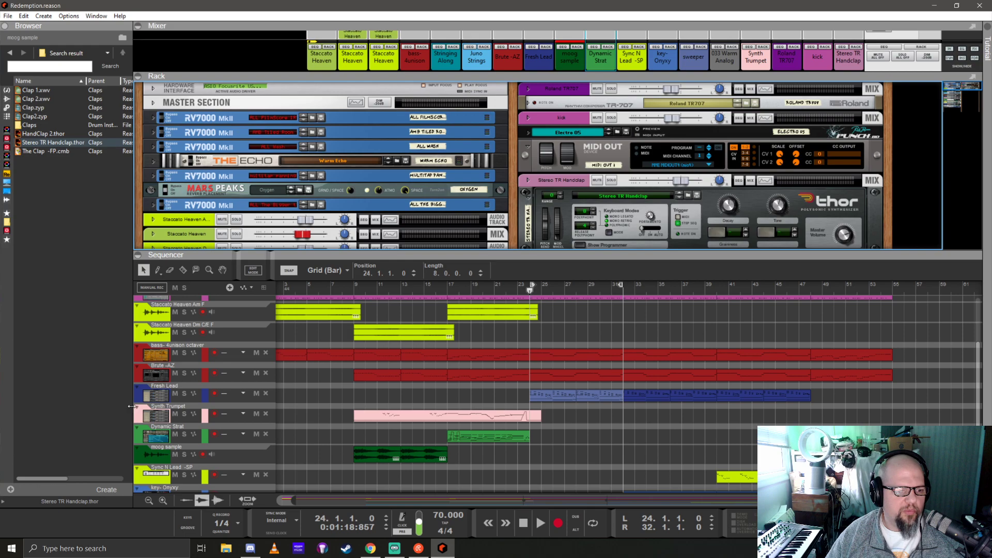
scroll(182, 414, up, 3)
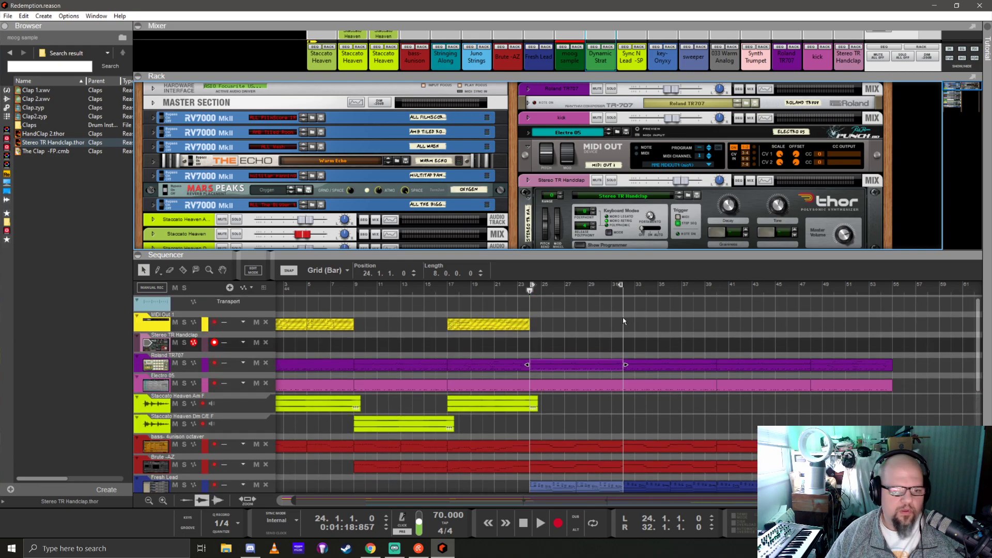
click(530, 291)
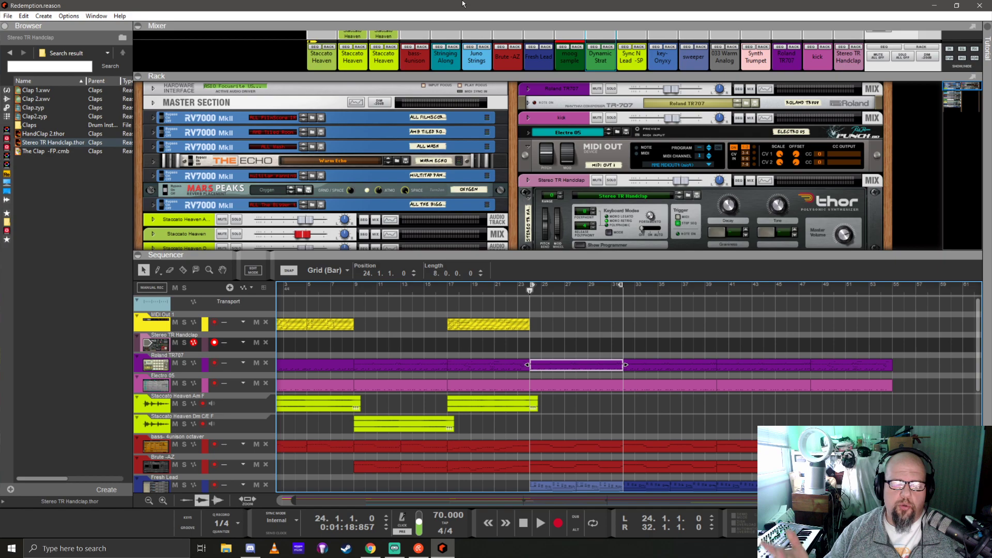
Minimize Reason, launch Bitwig Studio from the desktop and close its start dashboard to reach the empty project
click(934, 7)
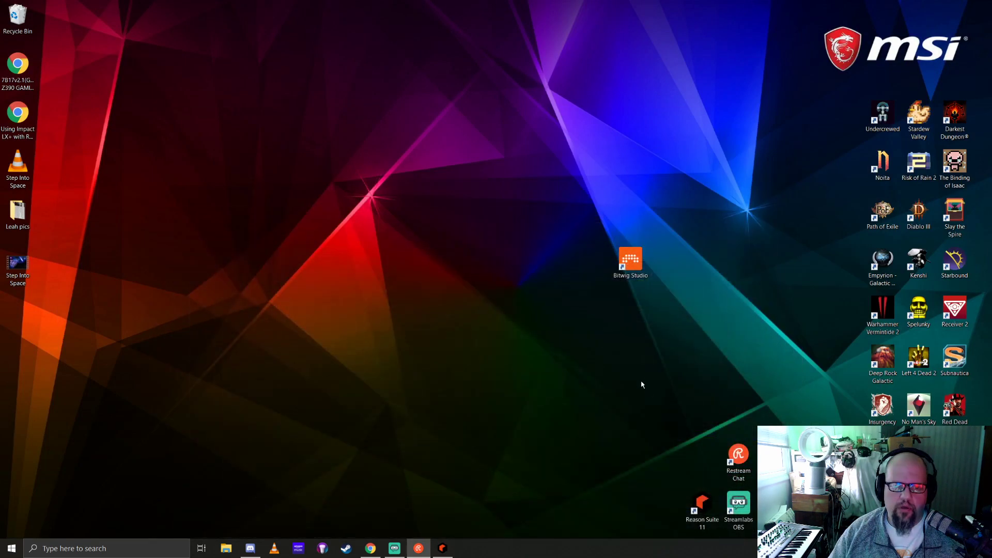
double_click(639, 274)
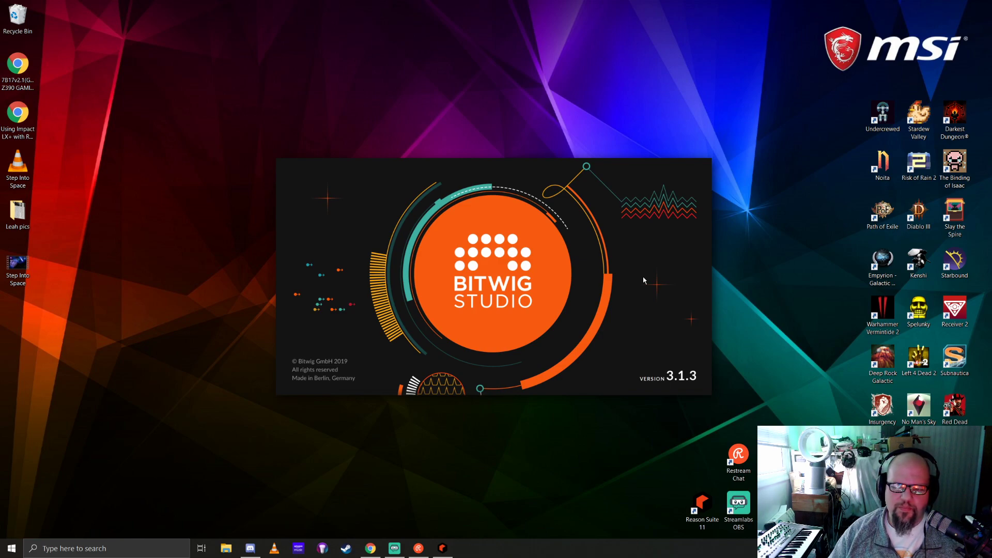
click(613, 376)
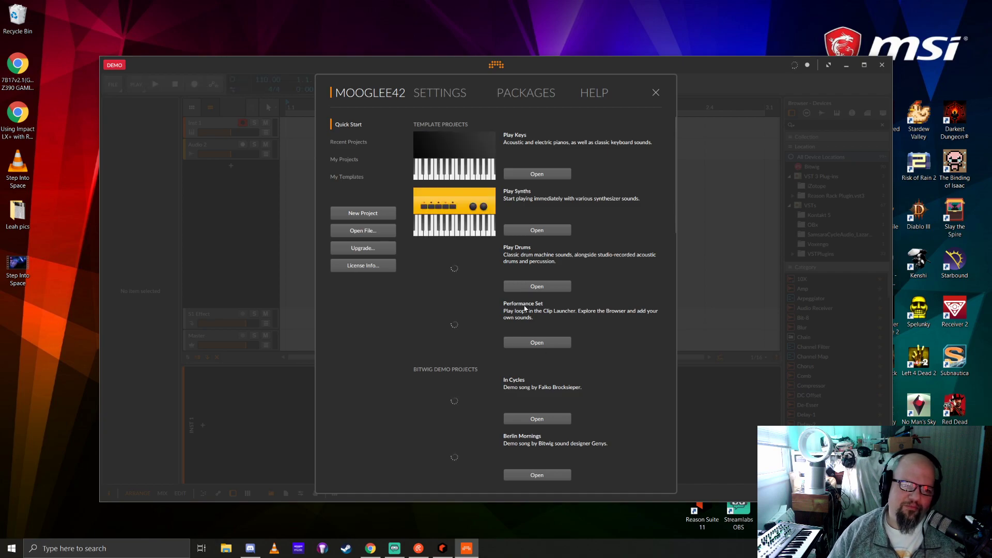
click(655, 93)
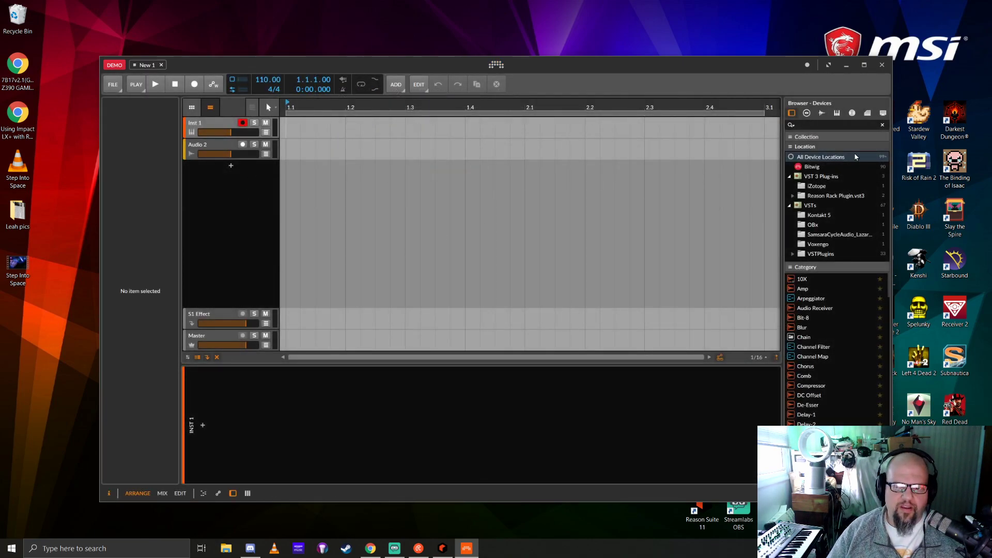
Add the Reason Rack Plugin to the empty Bitwig project as a new instrument track and move its window clear of the track names
click(818, 197)
double_click(818, 197)
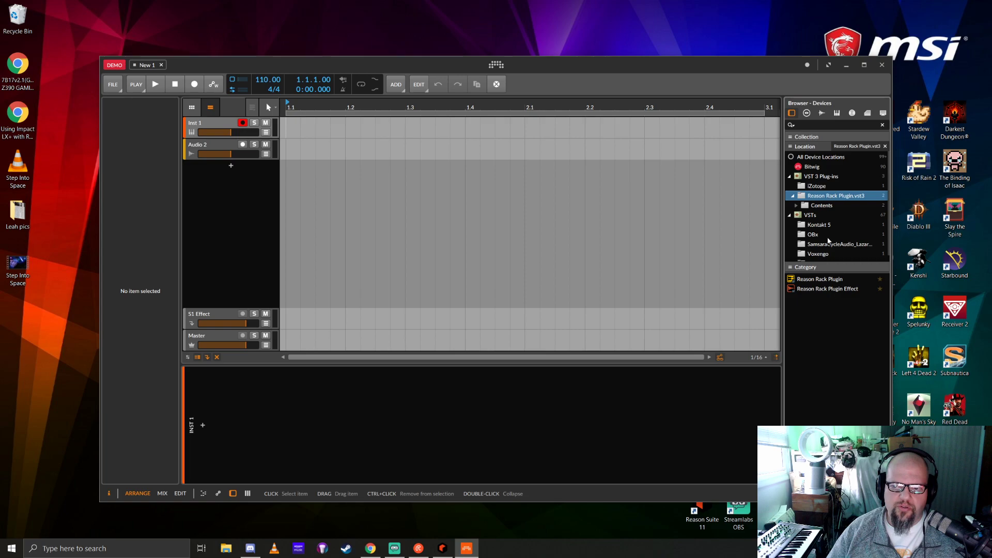
drag(822, 280, 233, 195)
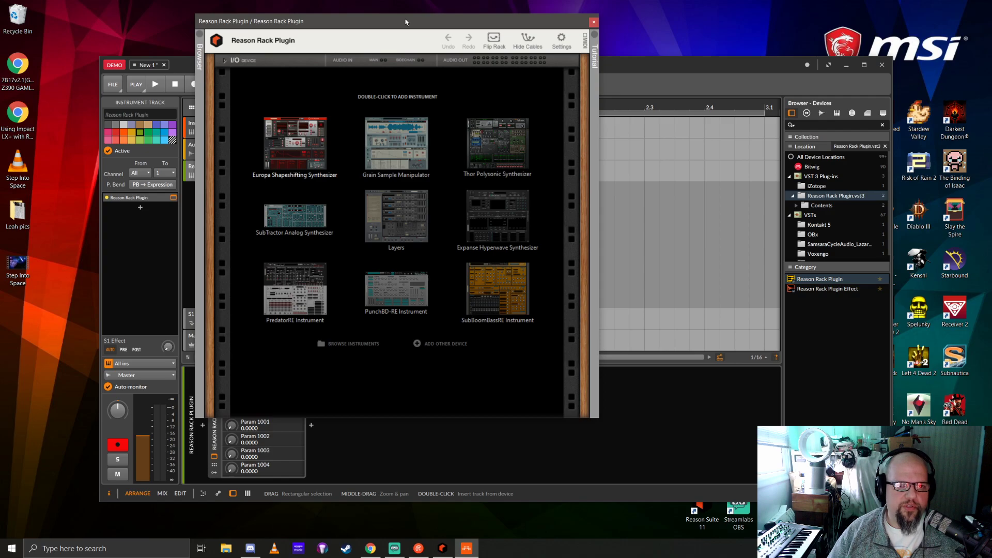
drag(405, 19, 502, 11)
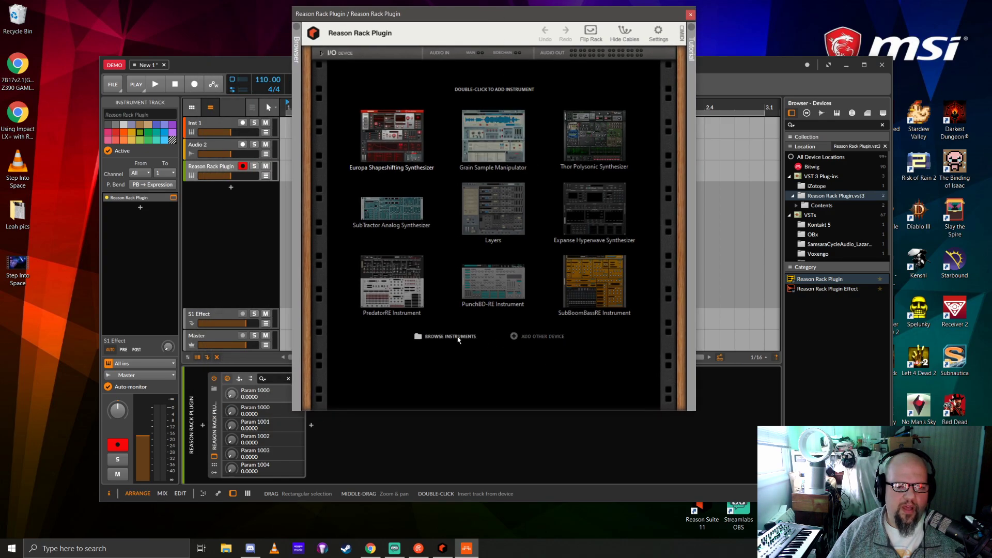
Browse the rack's instruments, add the Iridium Distortion Synth from Skrock Music, and end patch browsing for it
click(443, 337)
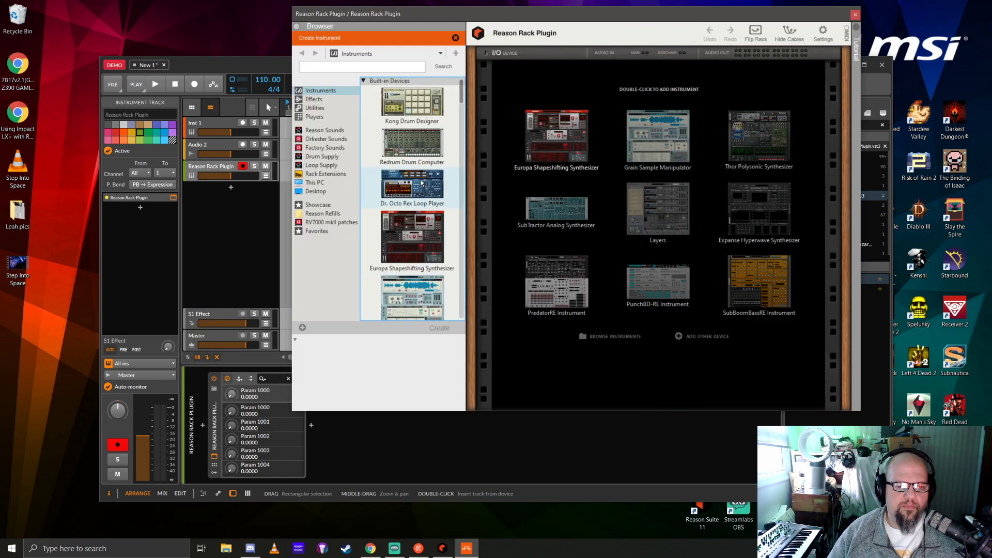
scroll(421, 183, down, 10)
scroll(421, 182, down, 3)
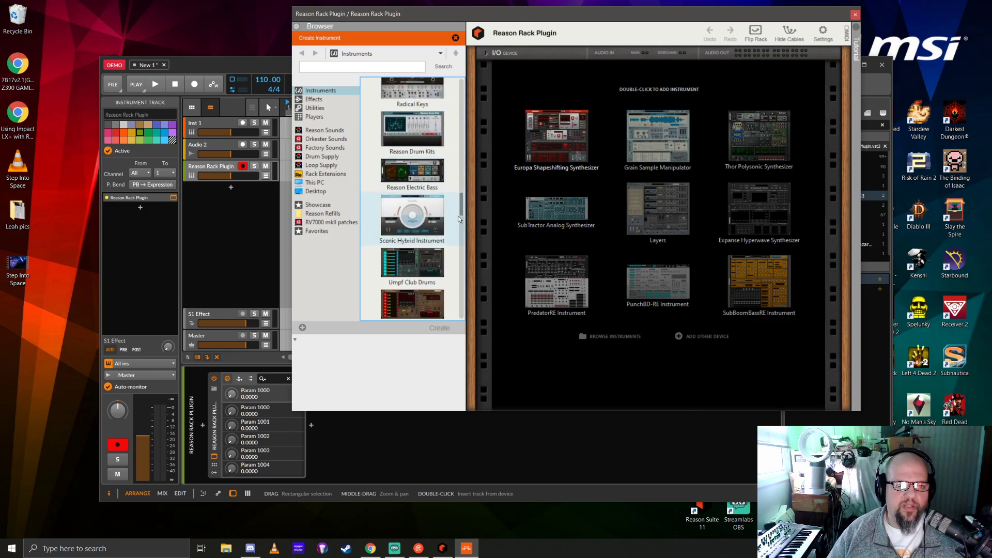
drag(460, 205, 463, 271)
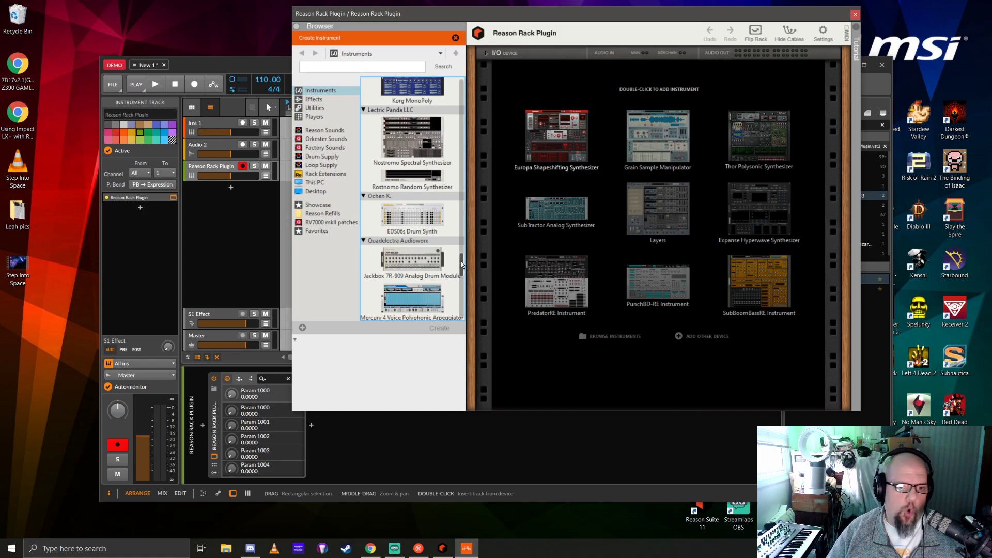
drag(463, 265, 463, 274)
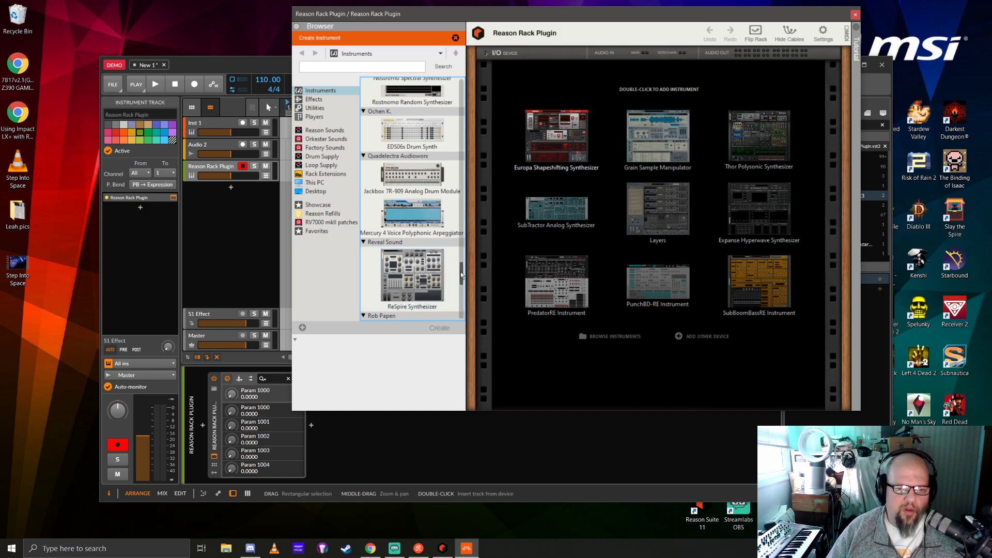
drag(461, 275, 463, 314)
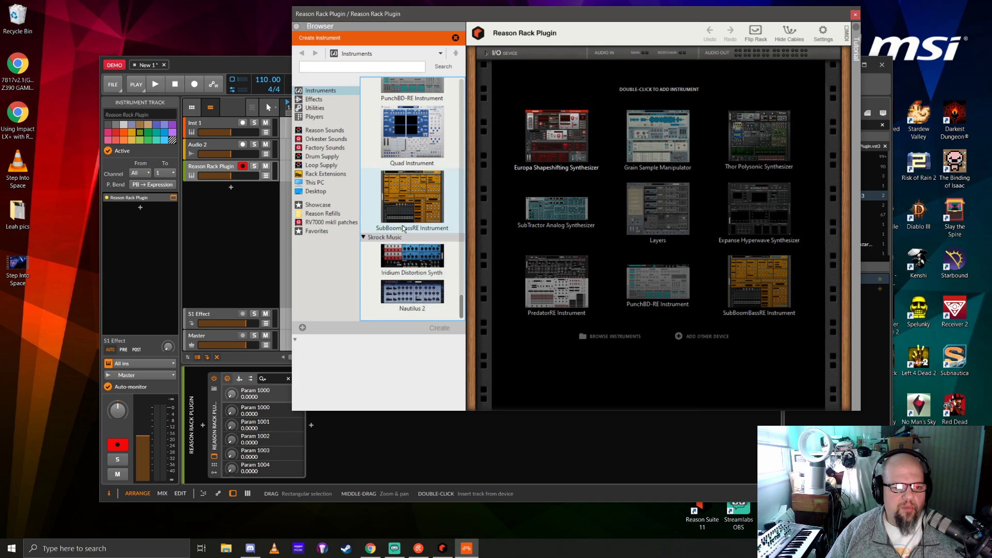
click(398, 258)
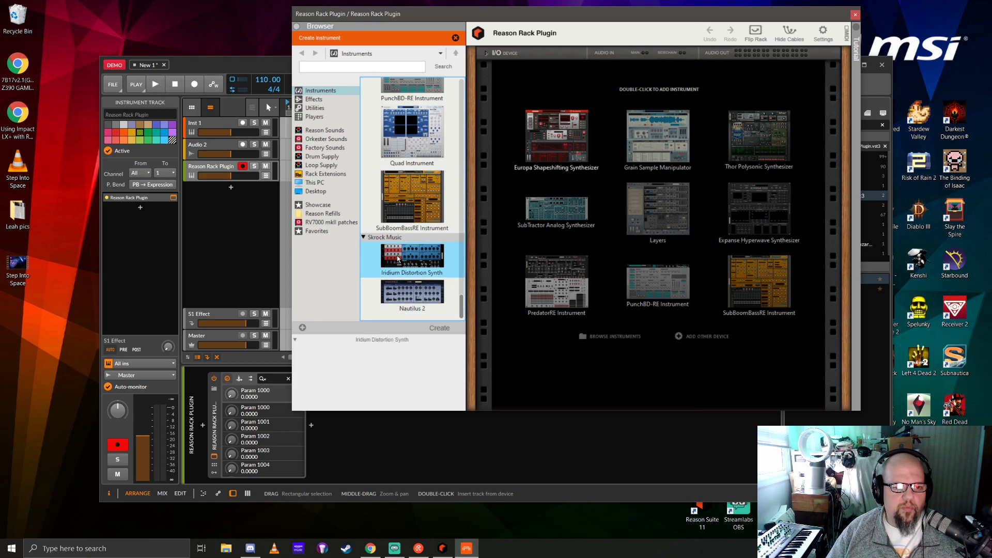
double_click(398, 258)
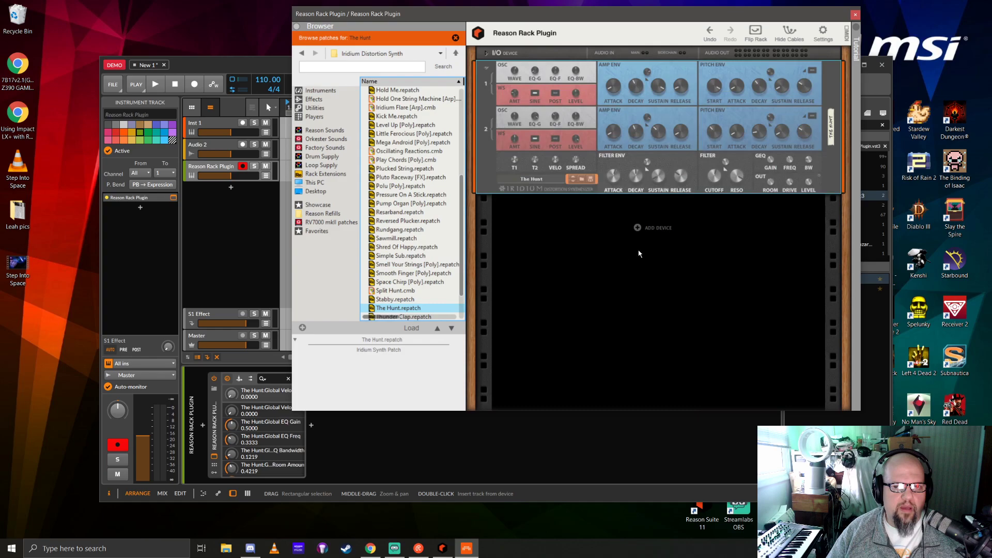
click(455, 38)
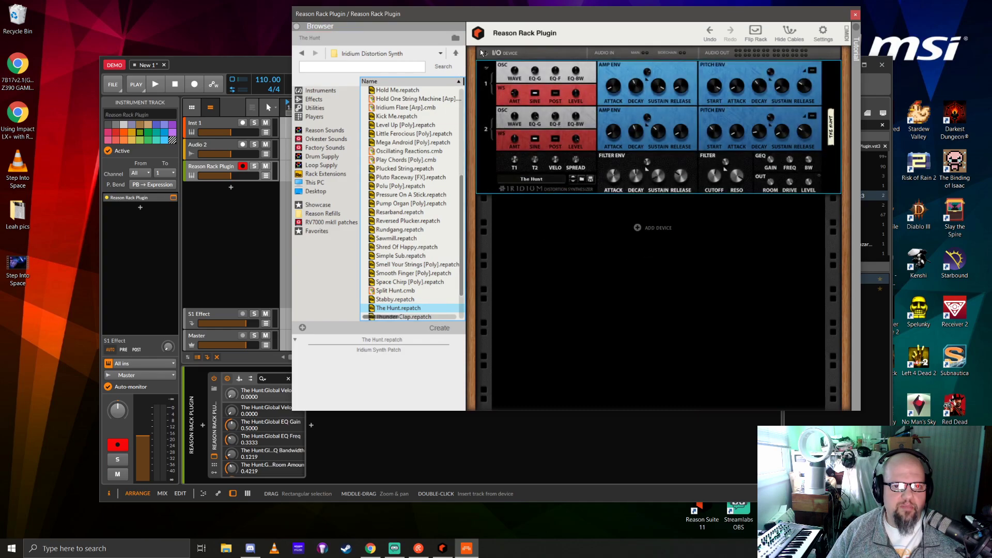
Close the rack plugin window and Bitwig Studio, and switch back to the Redemption song in Reason
drag(539, 17, 419, 51)
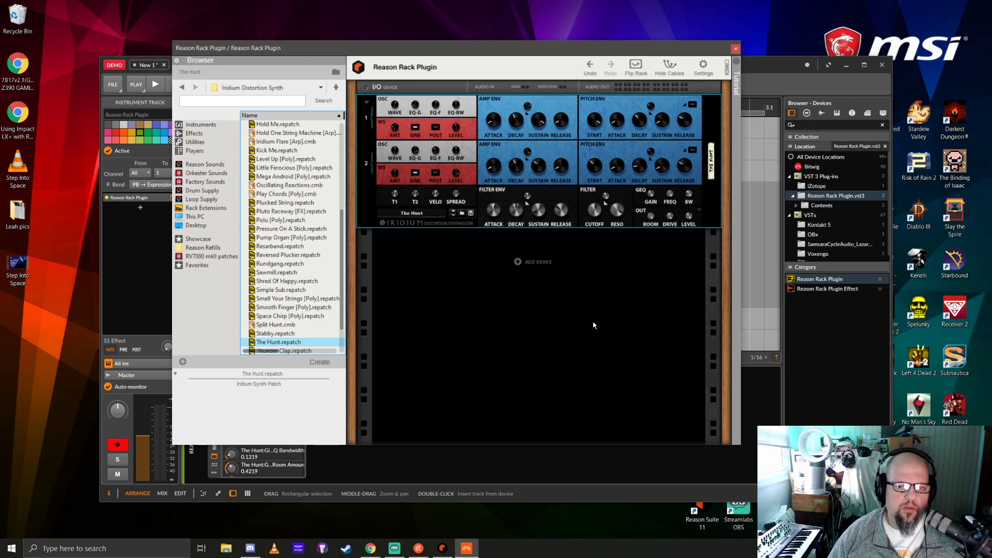
click(736, 49)
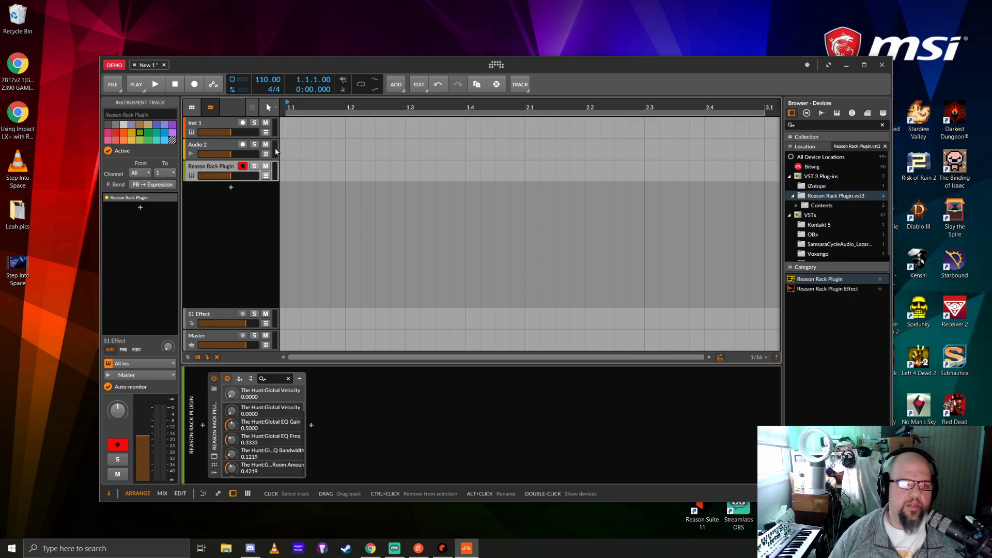
click(880, 67)
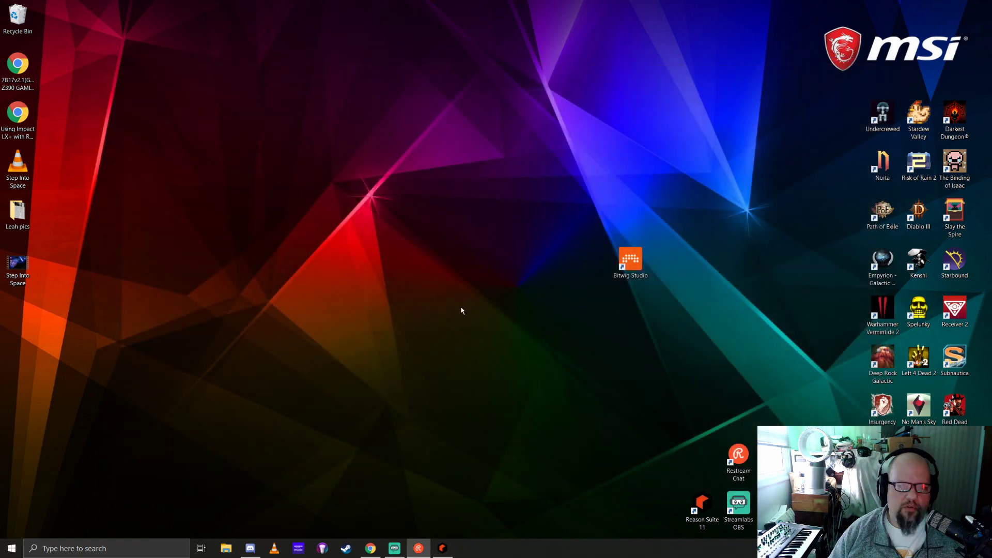
click(449, 550)
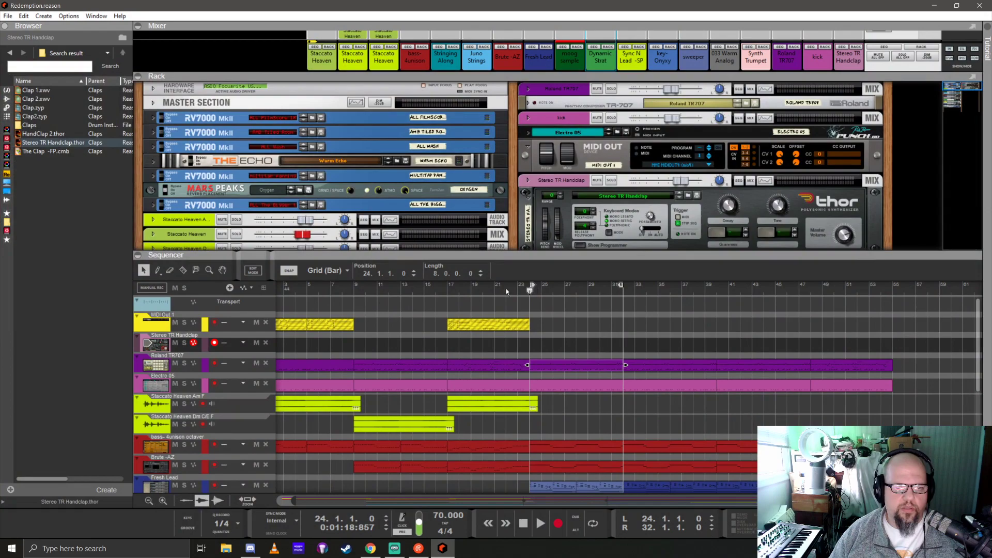
Enlarge the mixer to show the channel sends and turn on FX send 7 for the Stereo TR Handclap channel
drag(546, 253, 546, 314)
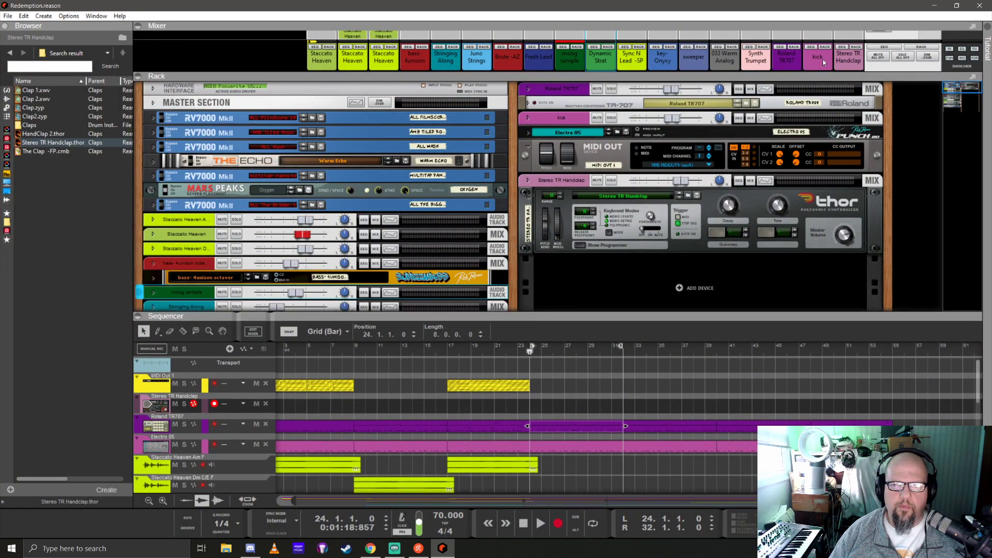
click(822, 60)
drag(853, 76, 853, 259)
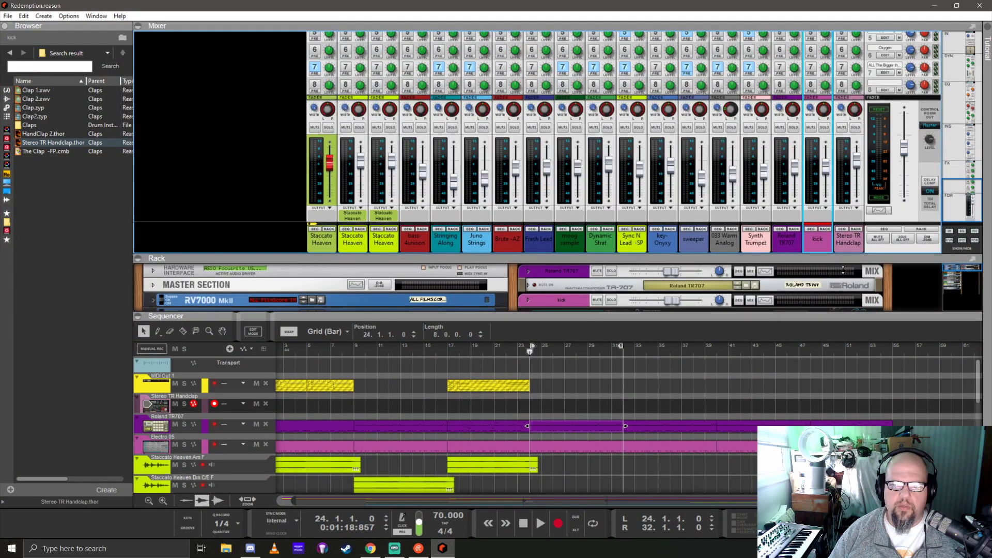
click(843, 66)
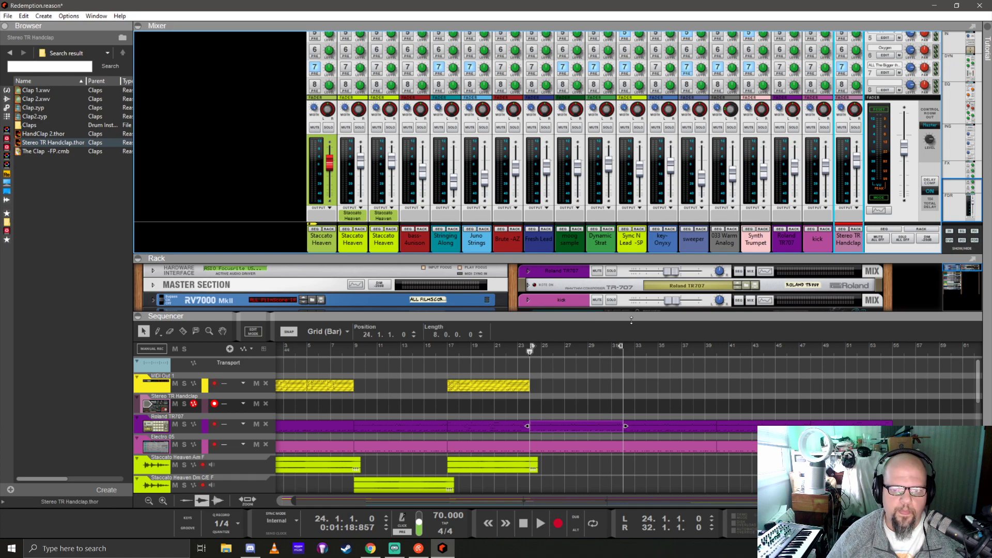
Enlarge the mixer until all eight sends show, and turn on FX send 2 for the Stereo TR Handclap channel
drag(631, 320, 631, 157)
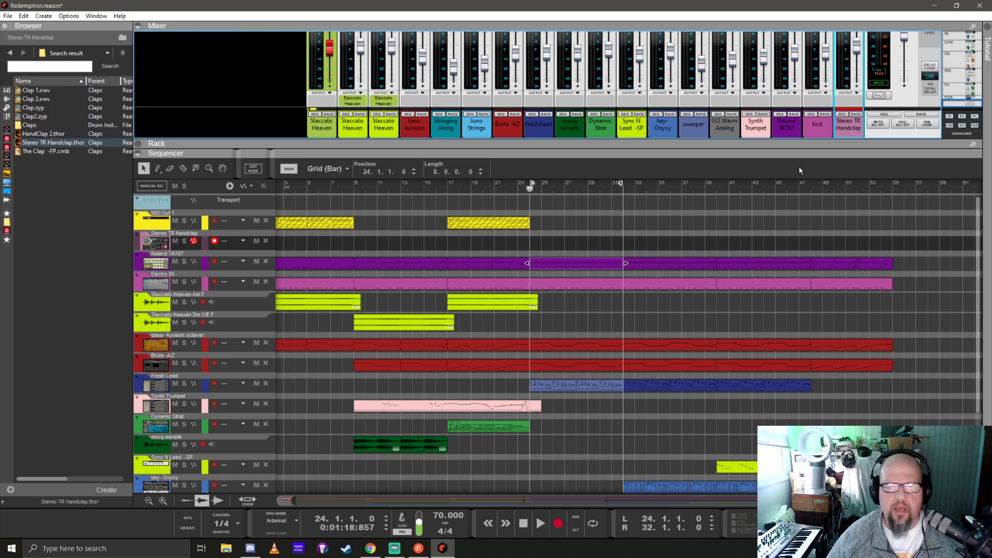
drag(821, 145, 820, 406)
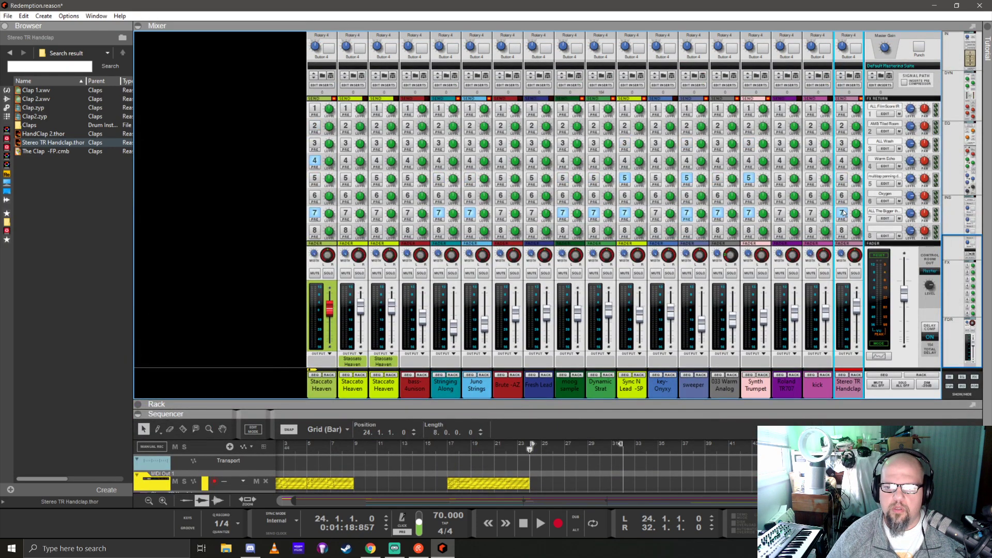
click(842, 125)
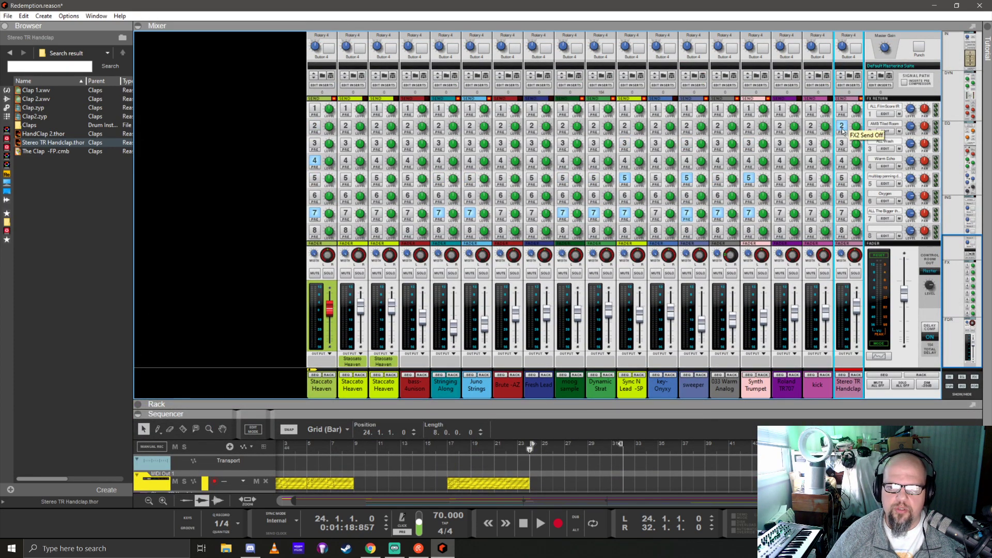
Enable the high-pass and low-pass filters in the handclap's Spectrum EQ, raising the high-pass cutoff to between 640 Hz and 1.3 kHz
drag(771, 416, 696, 243)
click(766, 135)
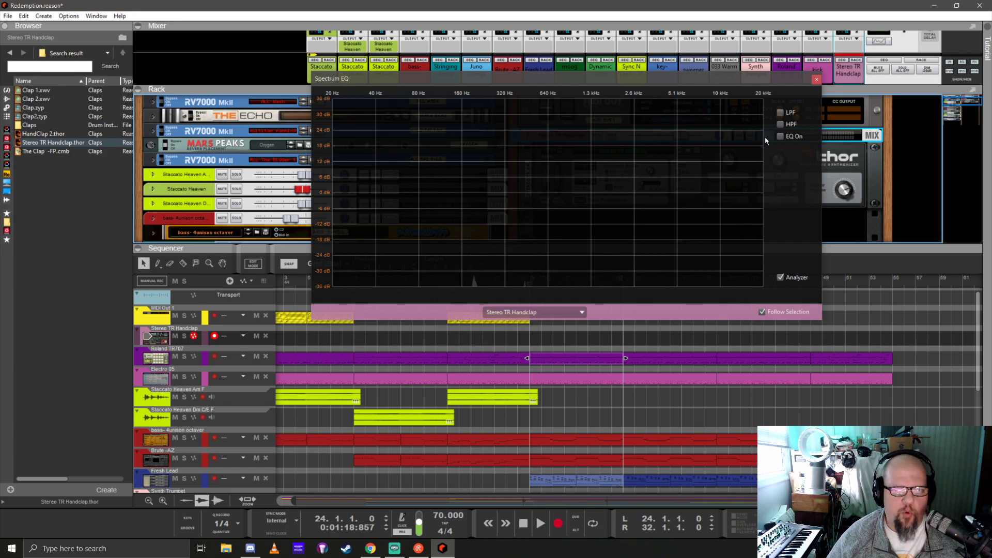
click(781, 124)
click(781, 112)
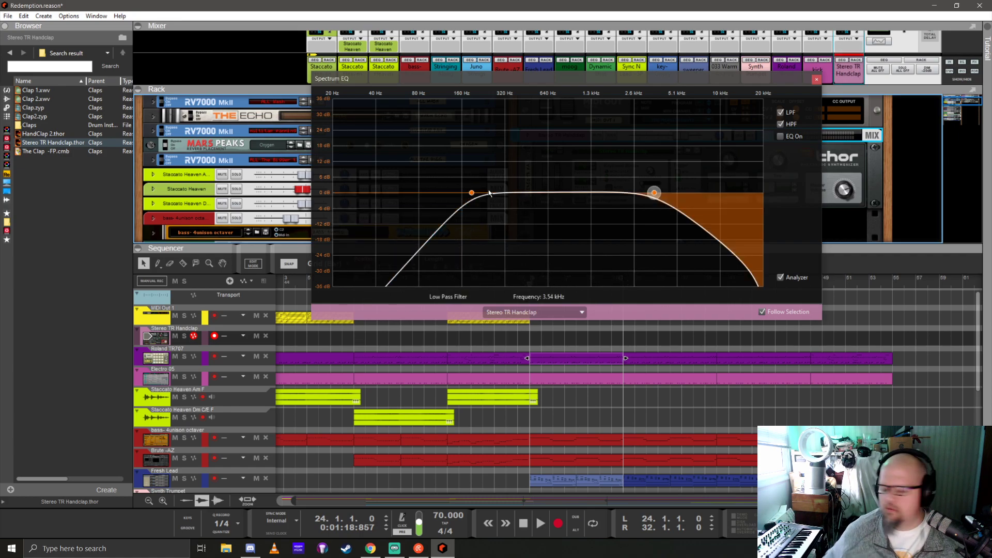
click(467, 195)
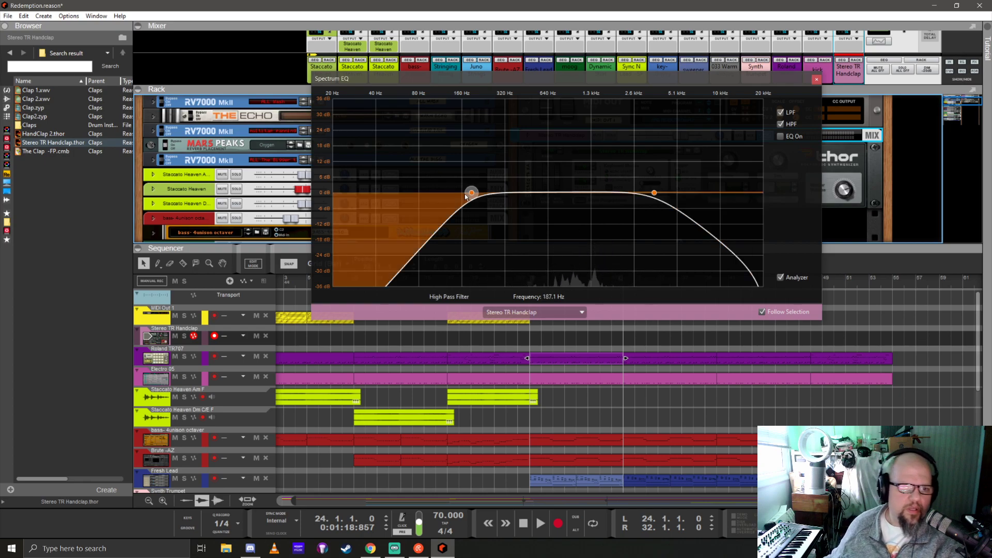
drag(470, 195, 566, 195)
click(654, 192)
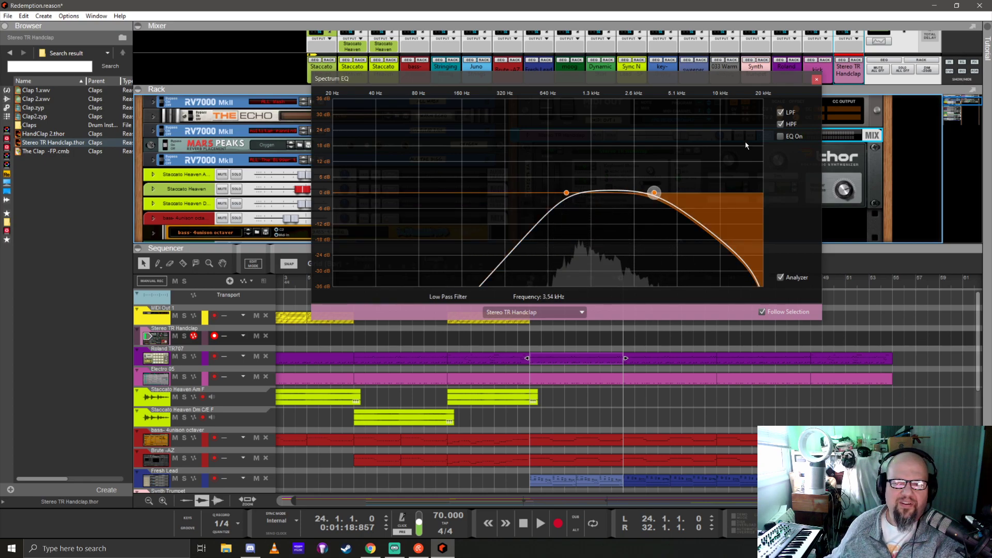
click(817, 80)
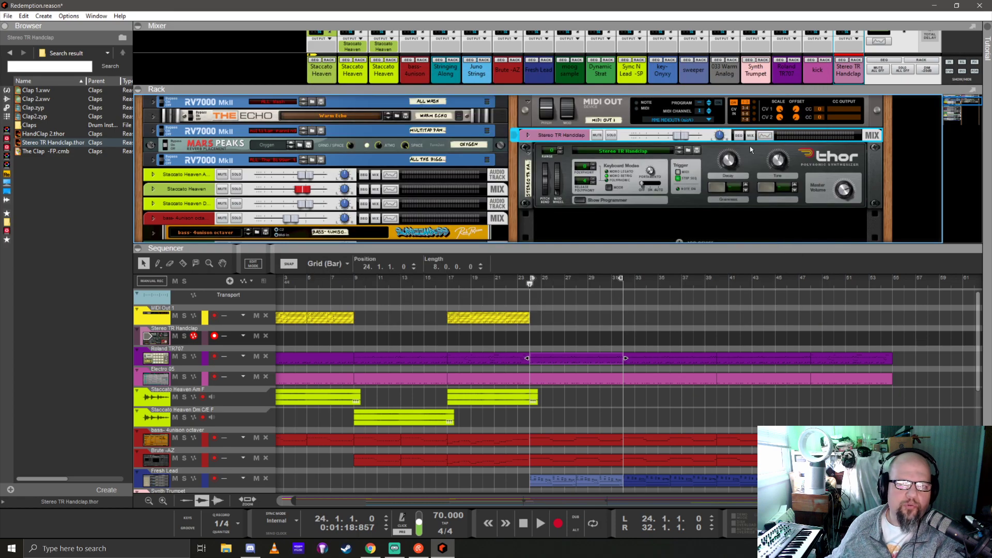
Try FX sends 3 and 1 on the Stereo TR Handclap channel, and turn off sends 1, 2 and 3
drag(813, 92, 818, 324)
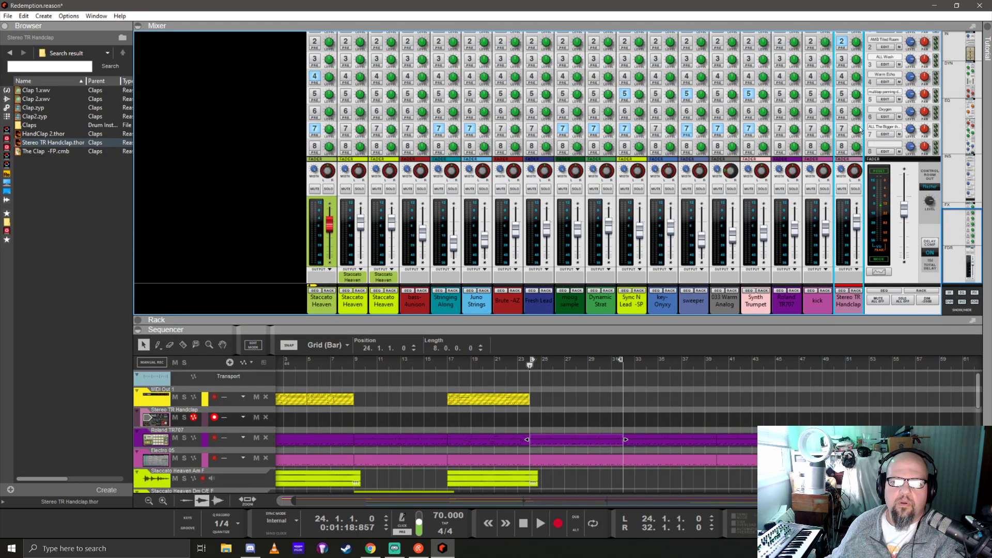
click(841, 60)
scroll(846, 68, up, 1)
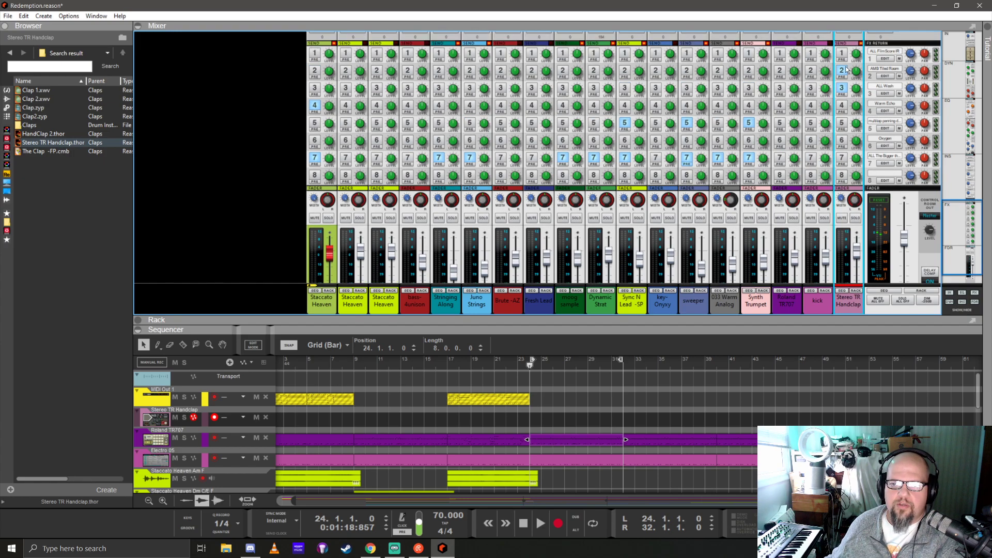
click(845, 70)
click(841, 53)
click(842, 86)
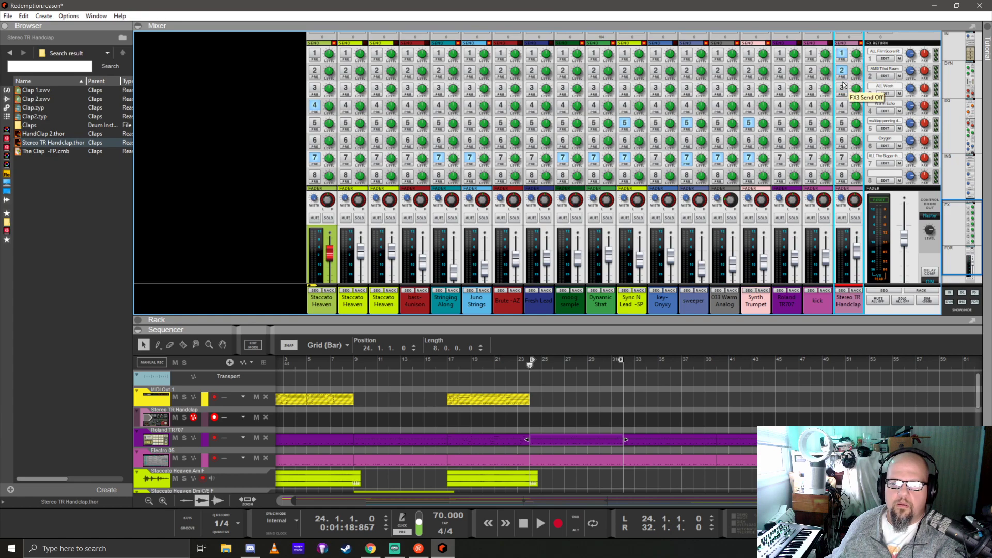
click(843, 71)
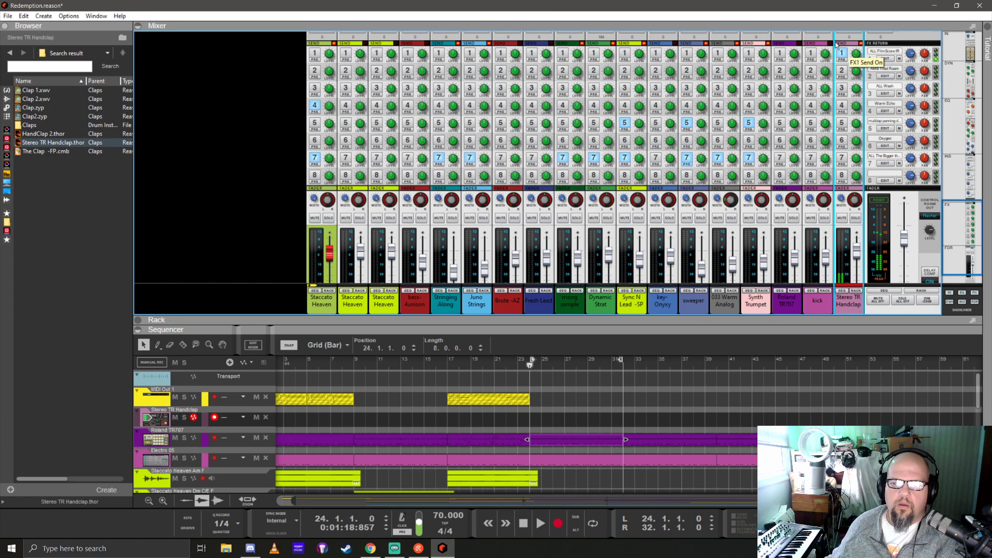
click(841, 54)
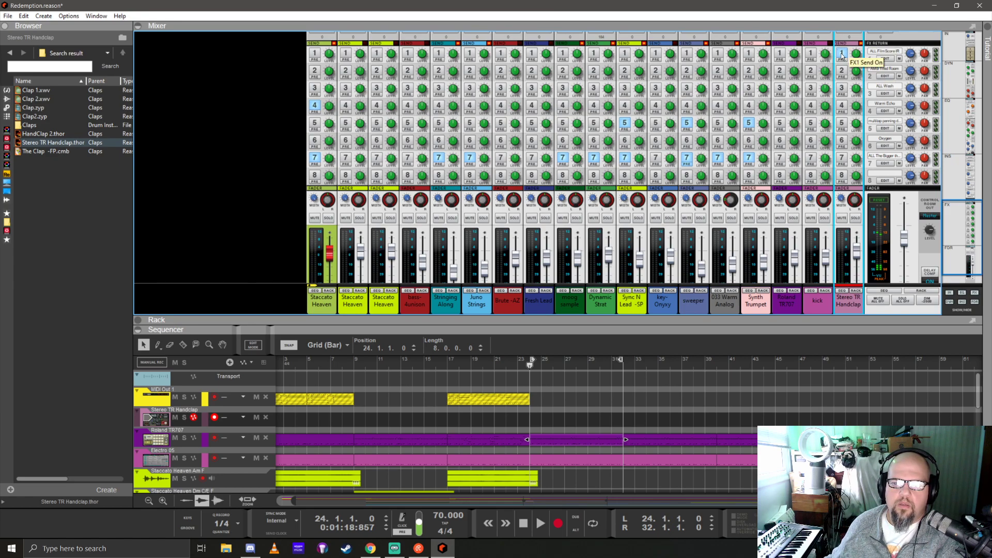
Audition FX sends 4 and 6 on the Stereo TR Handclap channel and settle on send 7 instead
click(841, 107)
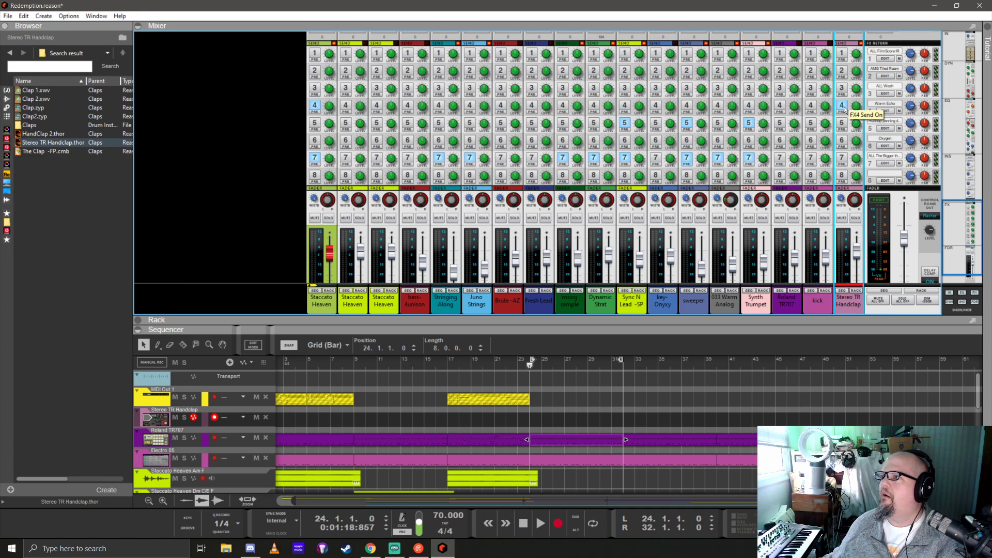
click(844, 108)
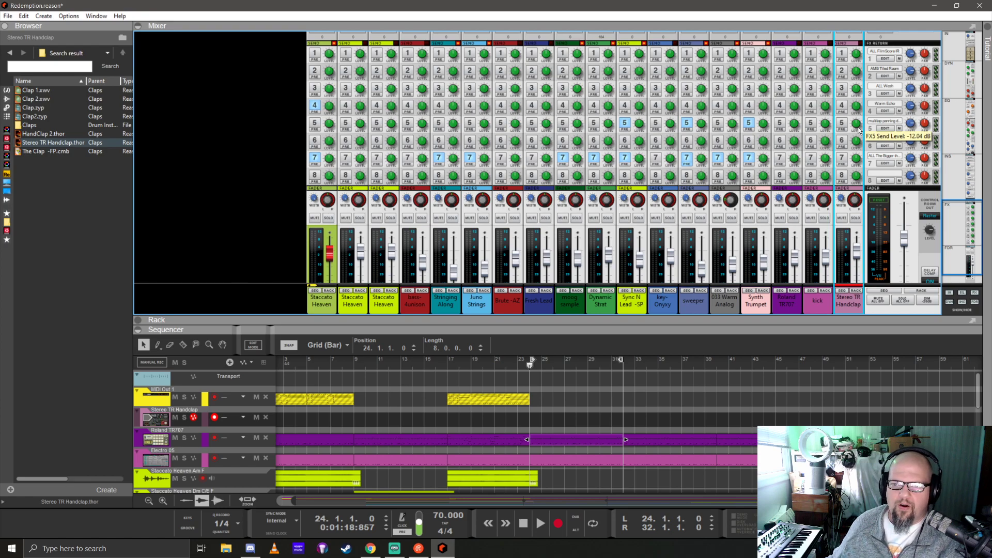
click(843, 142)
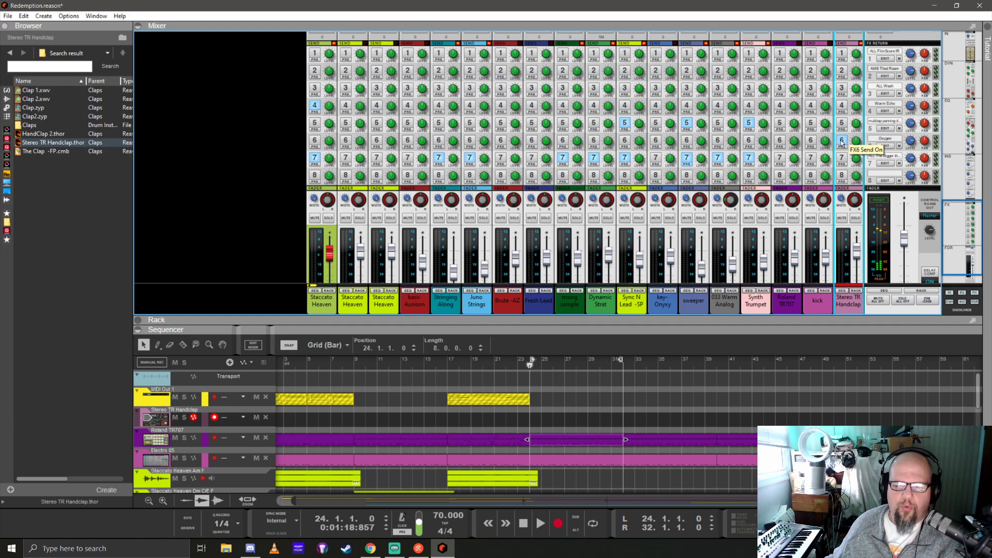
click(841, 142)
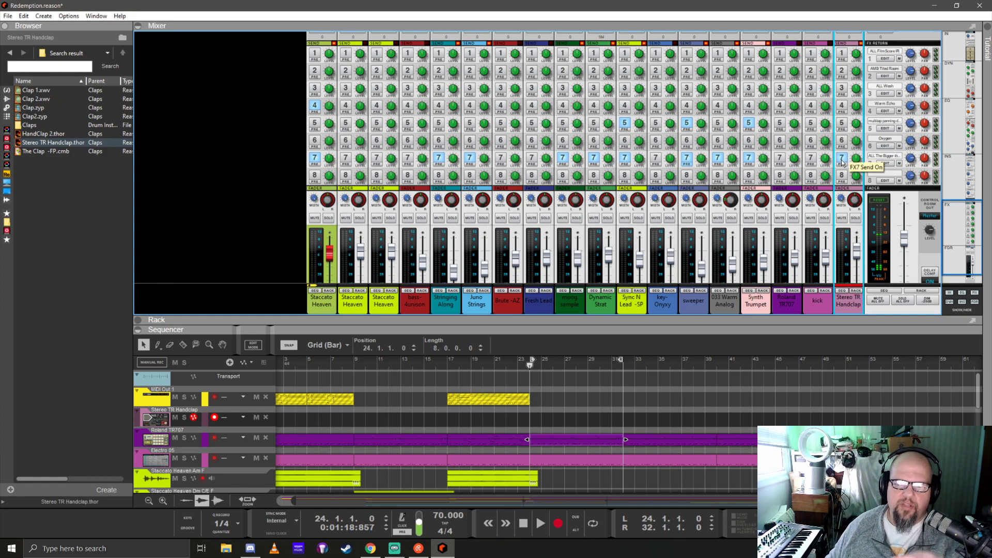
Turn on FX send 7 for the Stereo TR Handclap channel and enlarge the sequencer over the mixer and rack
click(842, 161)
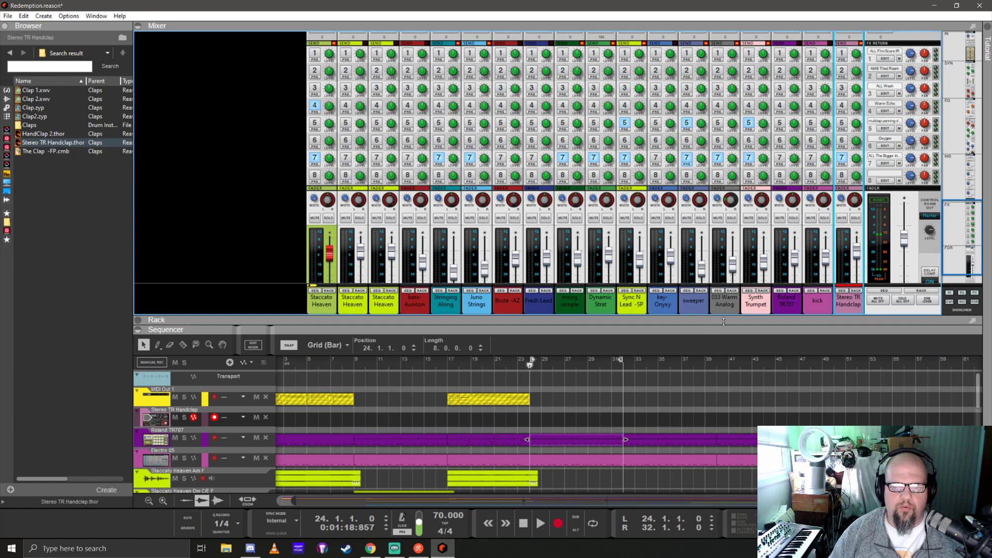
drag(724, 322, 751, 66)
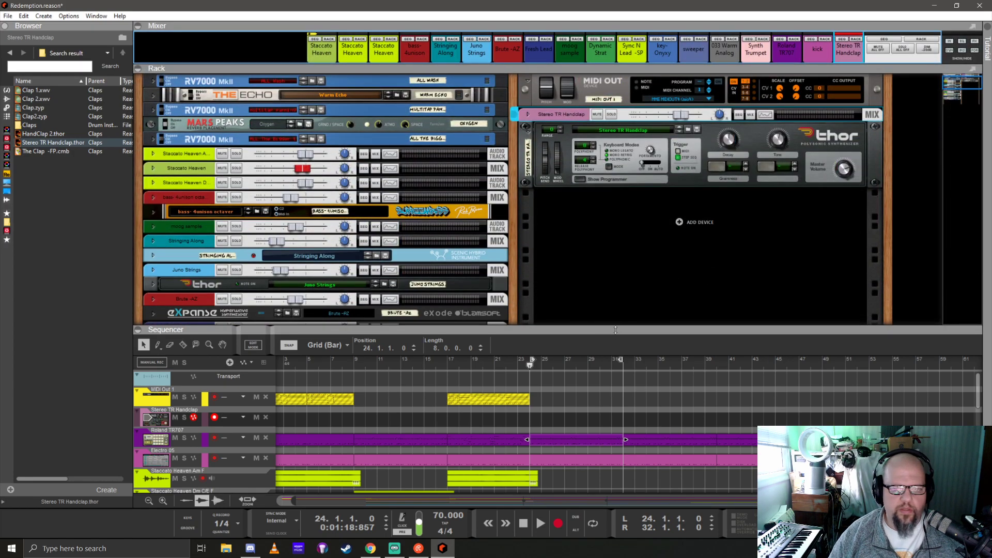
drag(615, 329, 539, 46)
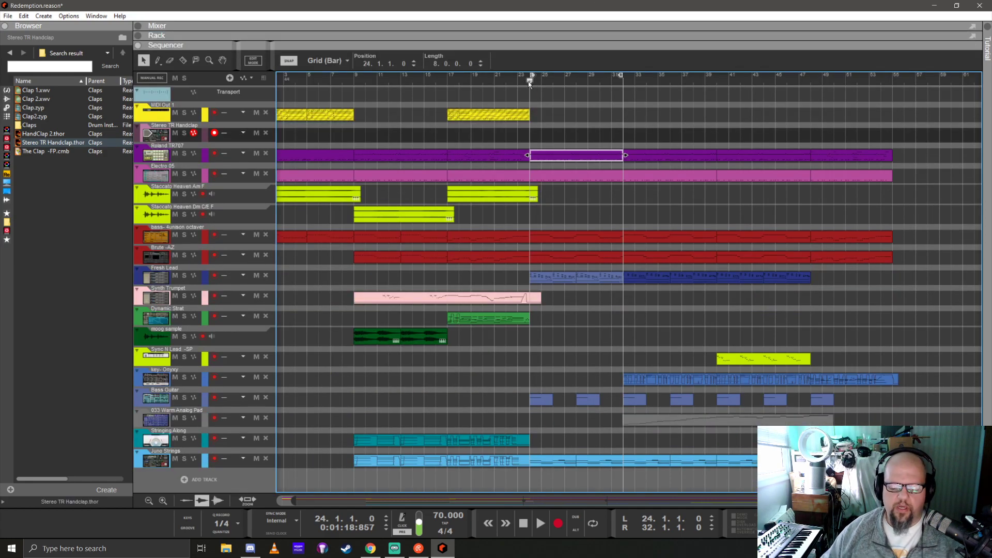
key(ctrl+Return)
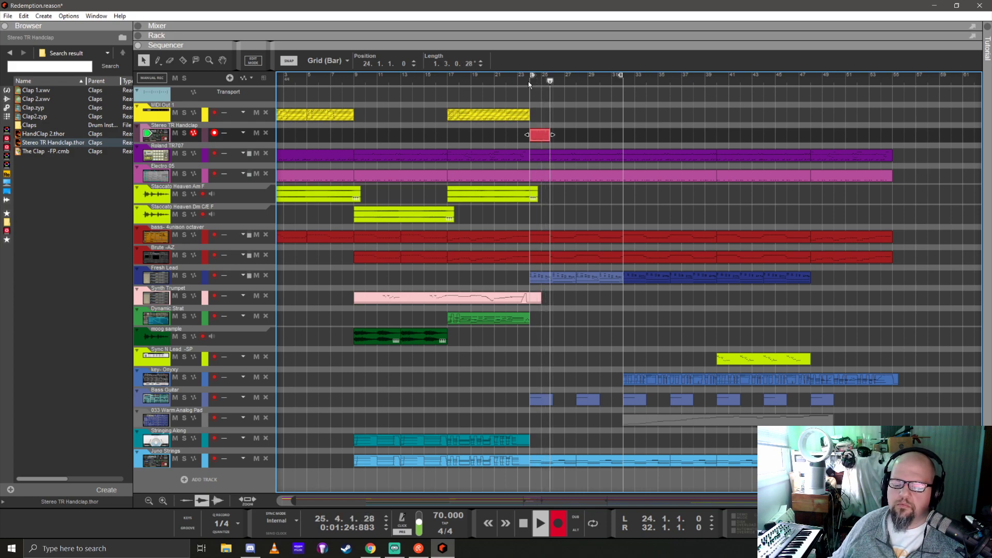
key(space)
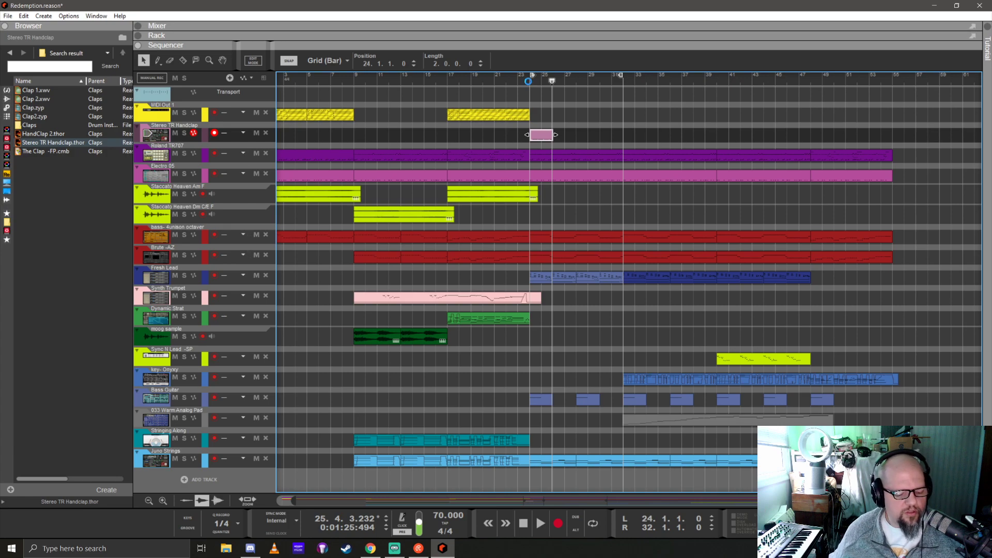
key(Delete)
Record the handclap from bar 24 to bar 32 on the Stereo TR Handclap track and set the quantize value to 1/16
click(528, 81)
key(ctrl+Return)
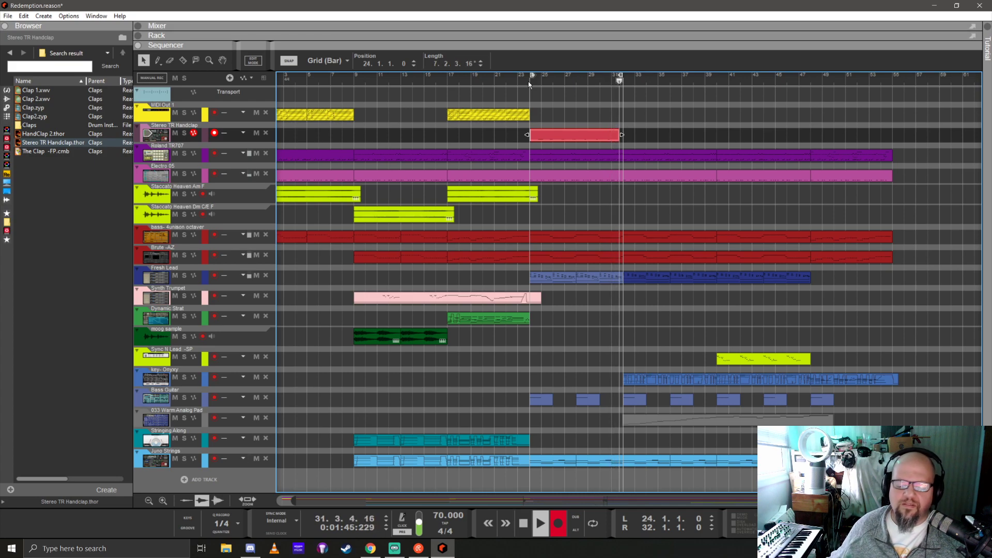
key(space)
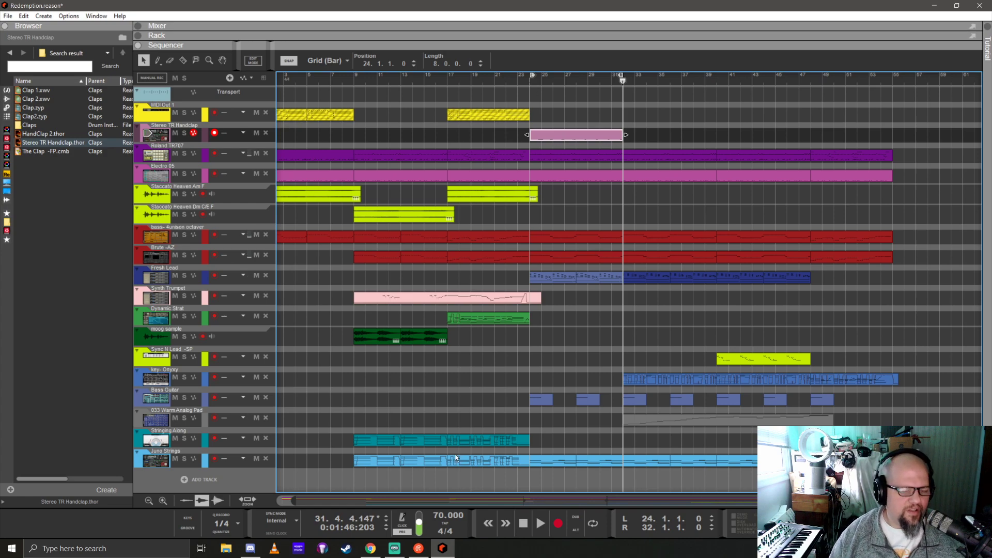
click(230, 533)
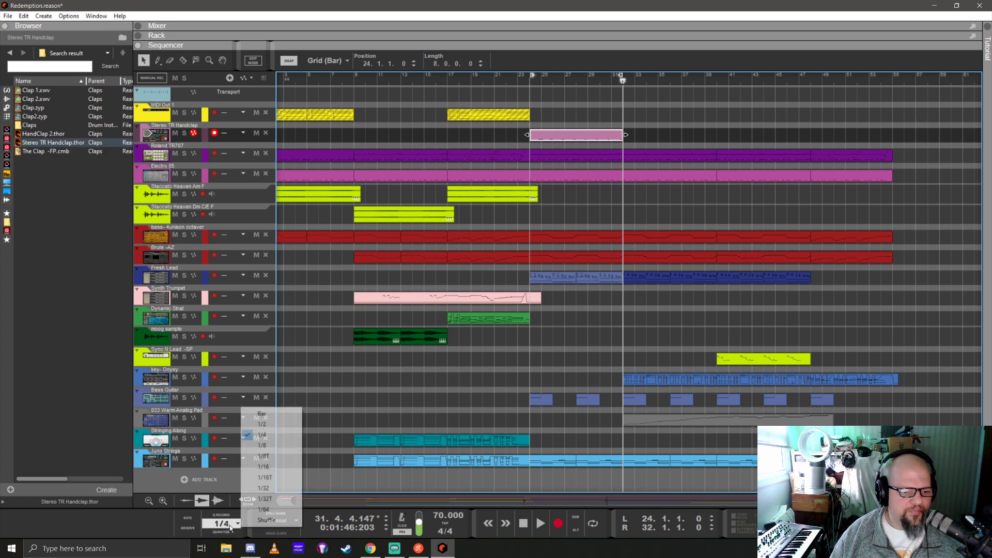
click(266, 466)
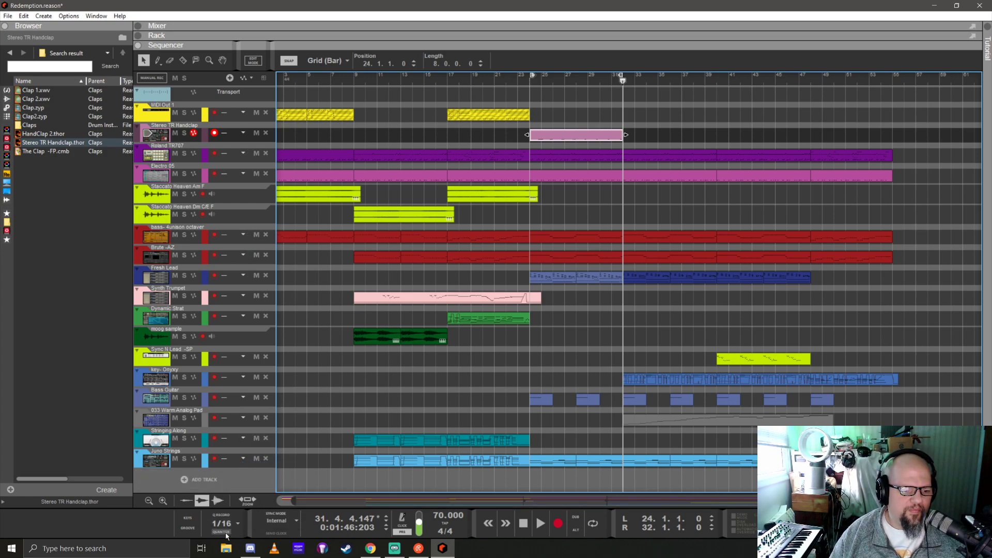
Split the handclap clip at bar 28 and replace its first half with a copy of the second half at bar 24
key(r)
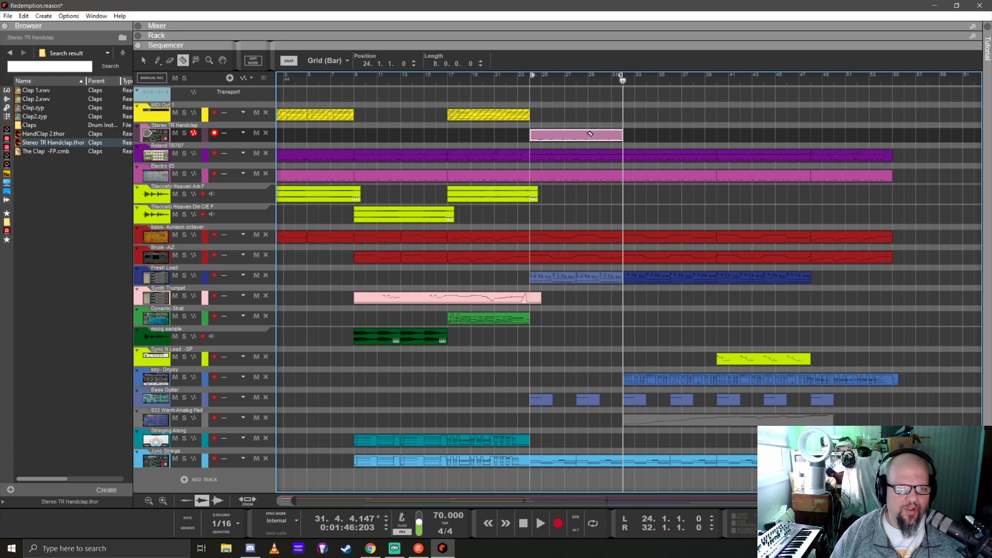
click(580, 134)
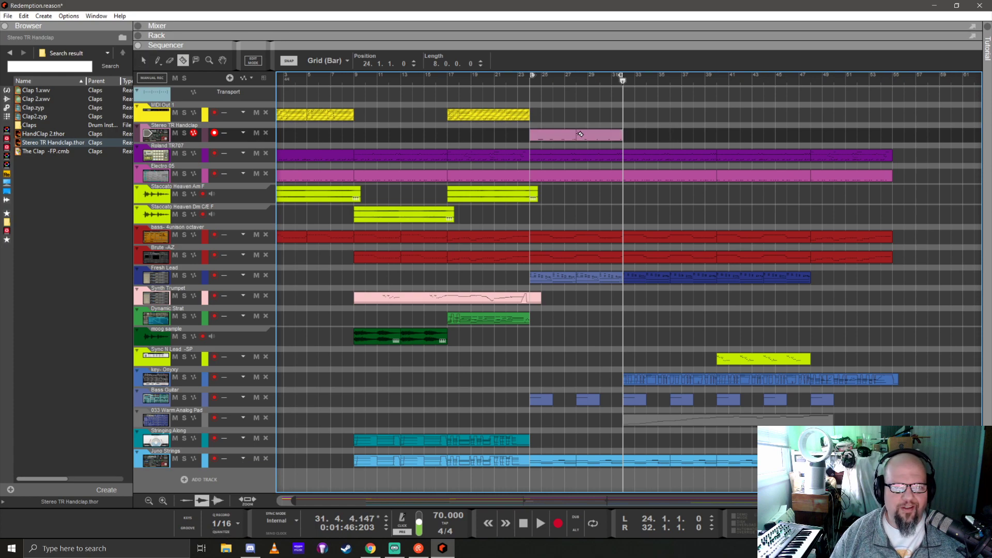
key(q)
click(562, 138)
key(Delete)
click(606, 135)
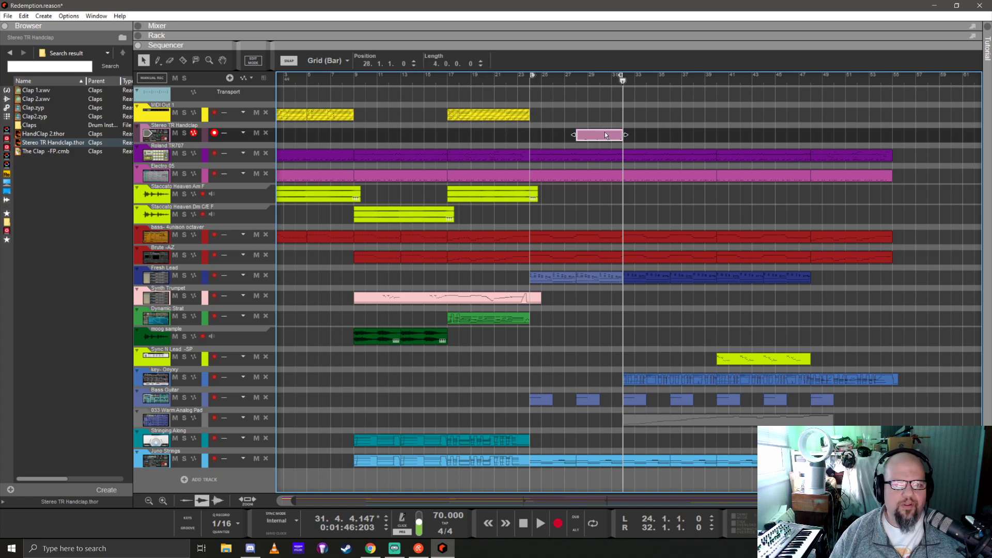
shift+click(591, 132)
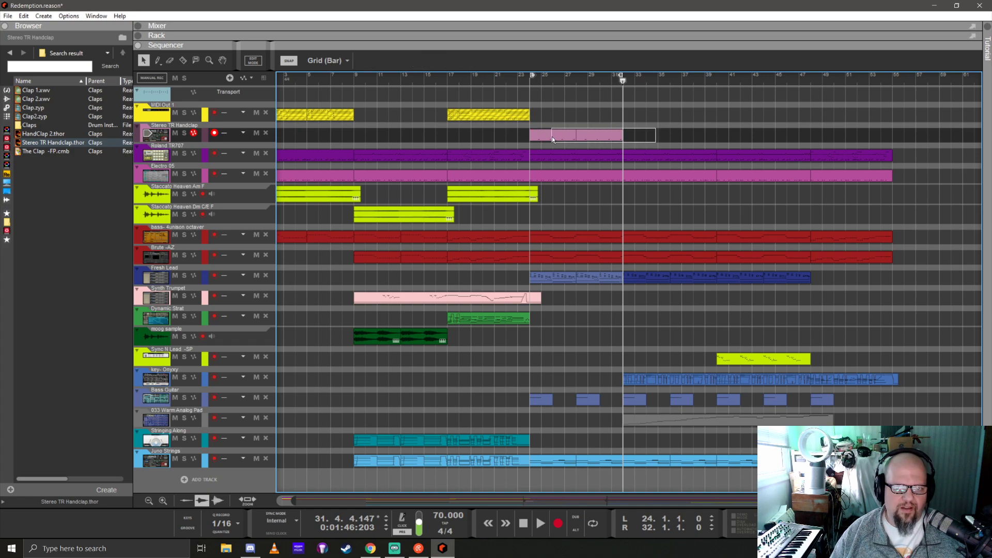
Play the song from bar 24 to check the handclap clips and save the song
click(531, 81)
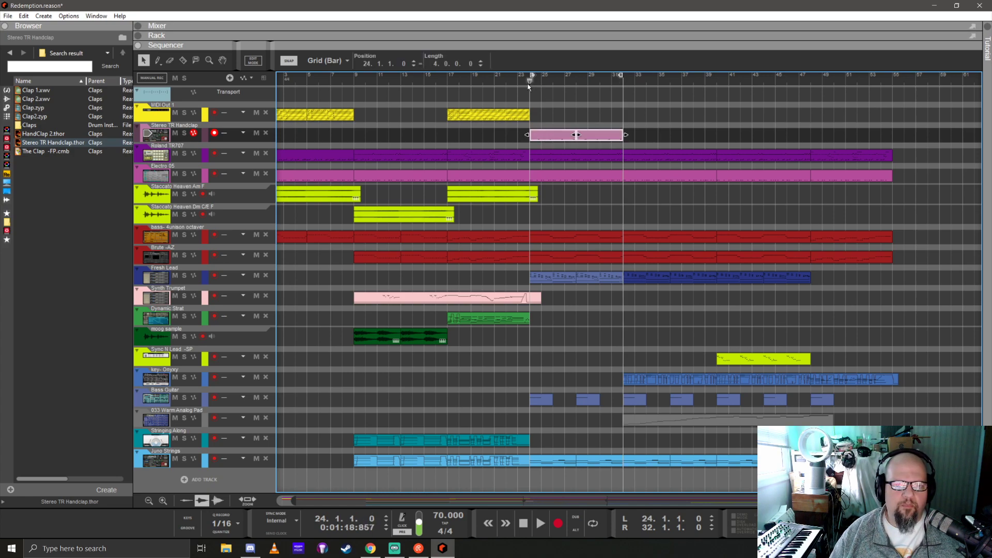
key(space)
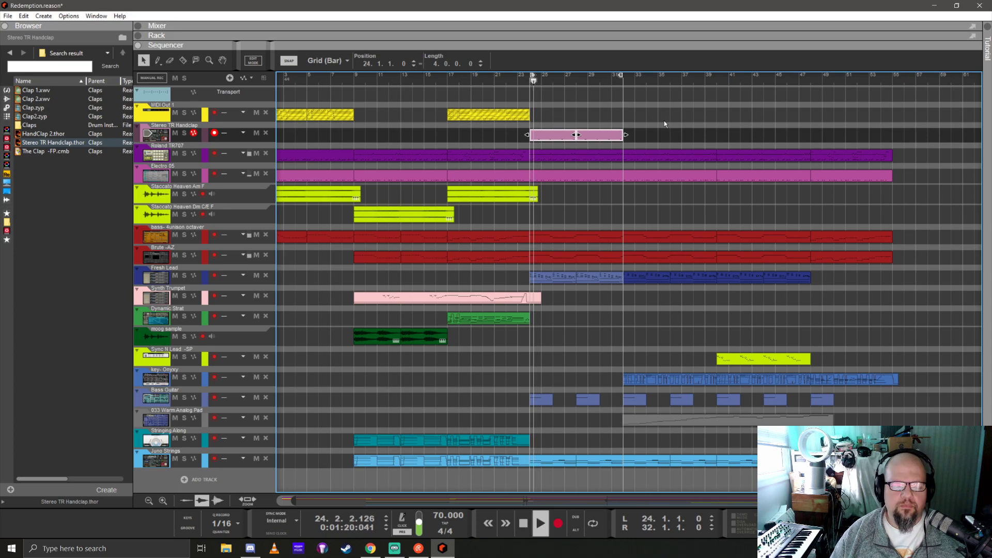
click(654, 318)
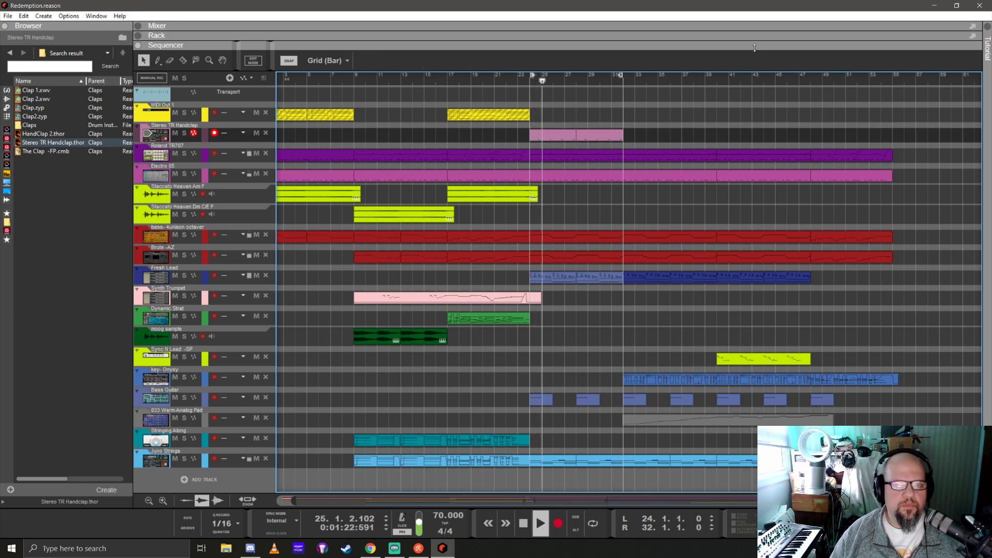
key(ctrl+s)
Lower the Stereo TR Handclap channel's volume slightly during playback, then stop playback and save the song
key(F5)
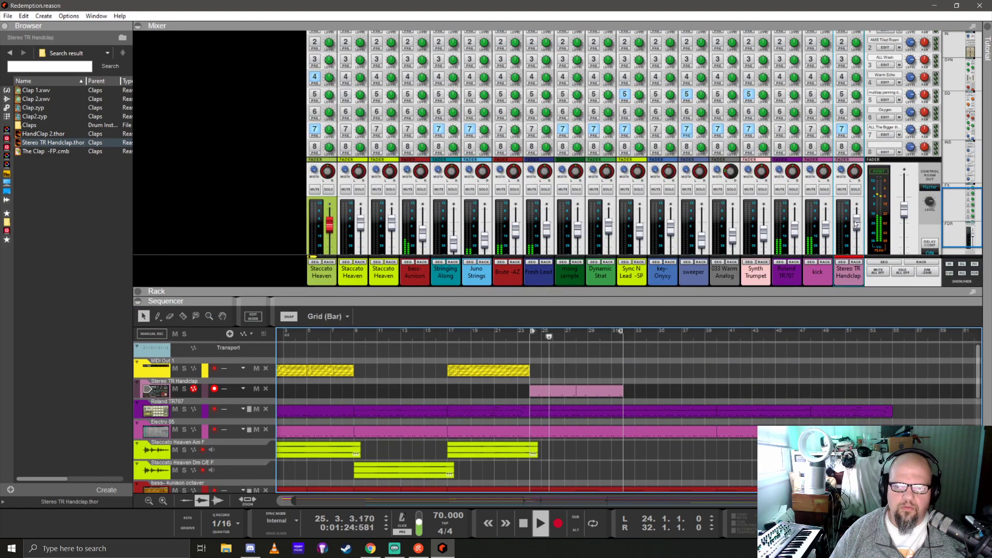
drag(858, 226, 859, 234)
scroll(802, 231, down, 1)
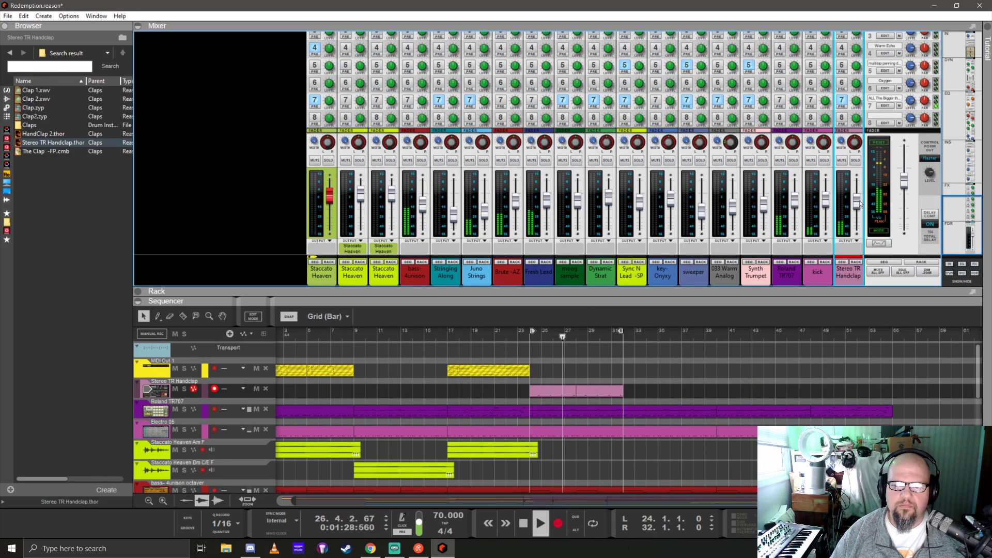
drag(859, 208, 862, 206)
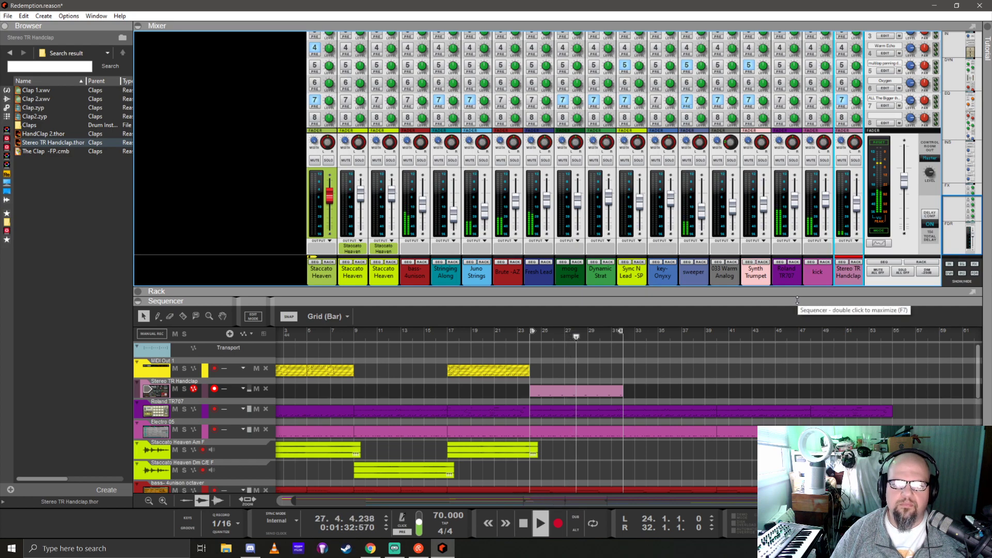
drag(798, 300, 758, 141)
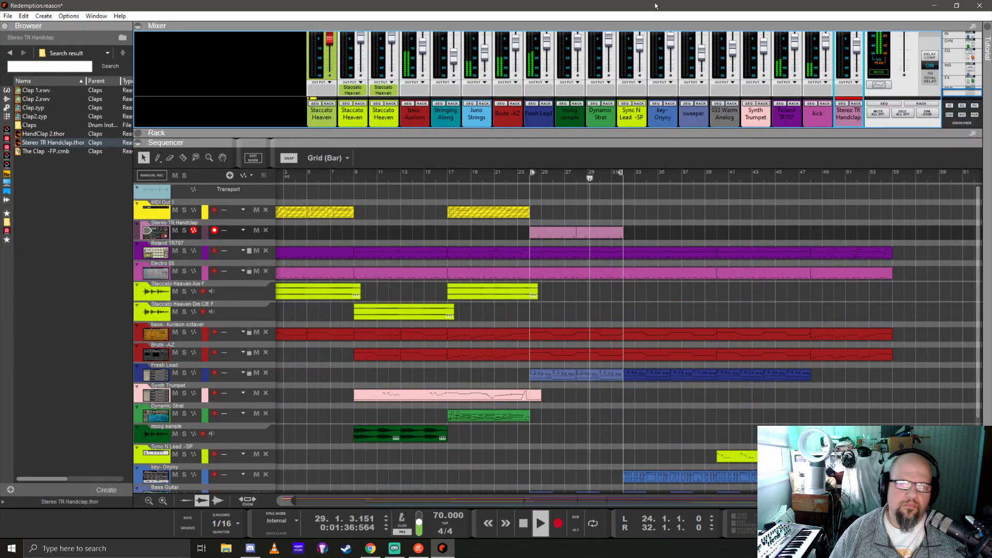
key(space)
key(ctrl+s)
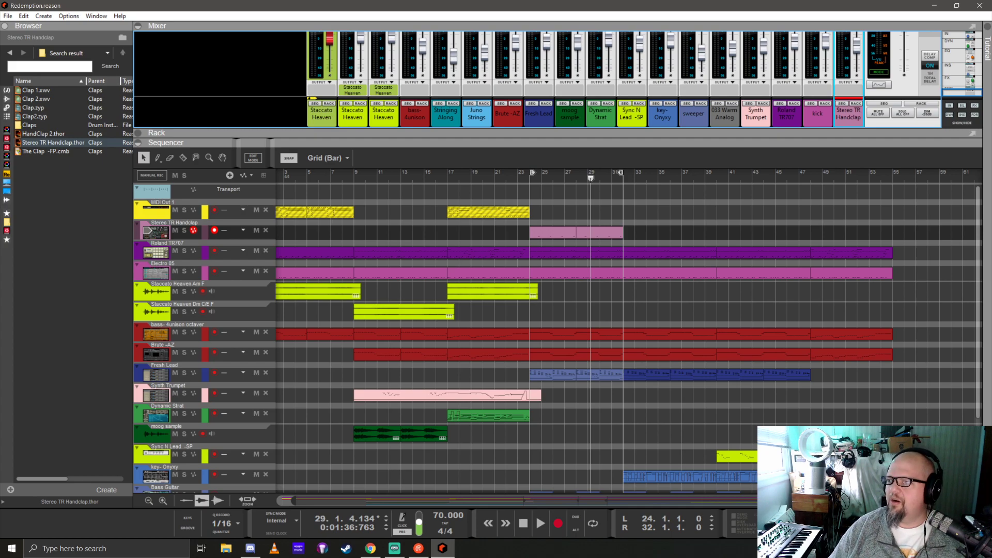
Switch to File Explorer, look through the files in the Downloads folder, and close the window
key(alt+Tab)
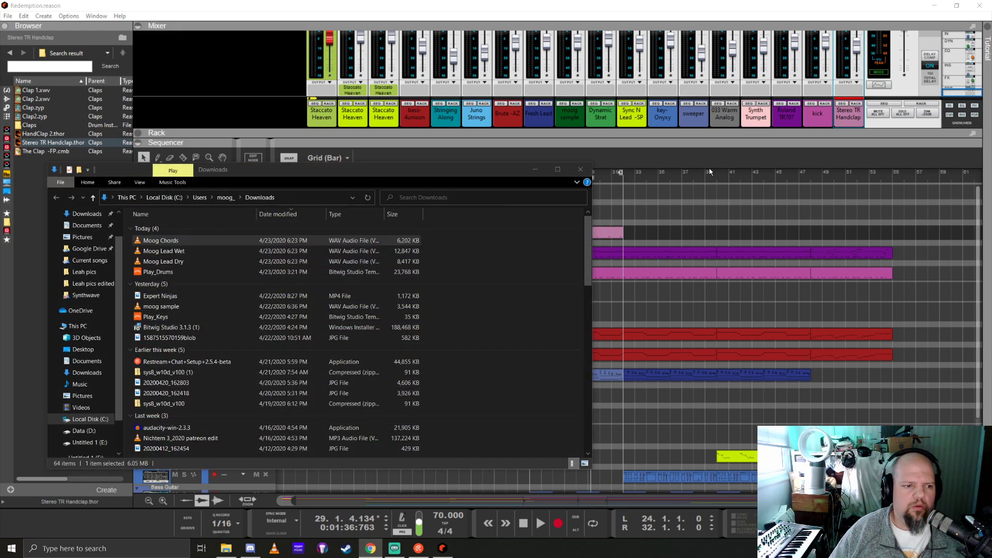
drag(256, 170, 495, 116)
scroll(437, 309, down, 3)
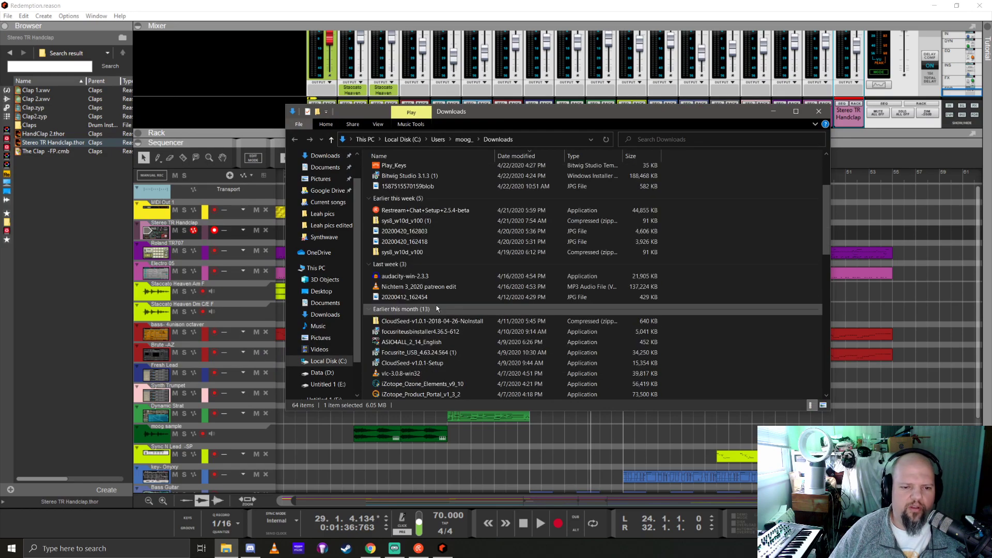
click(410, 288)
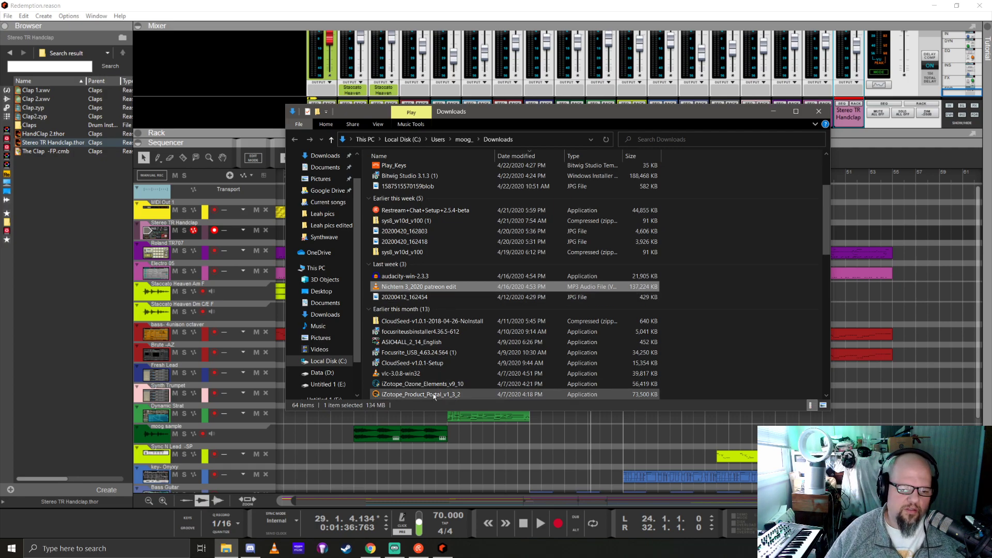
click(419, 368)
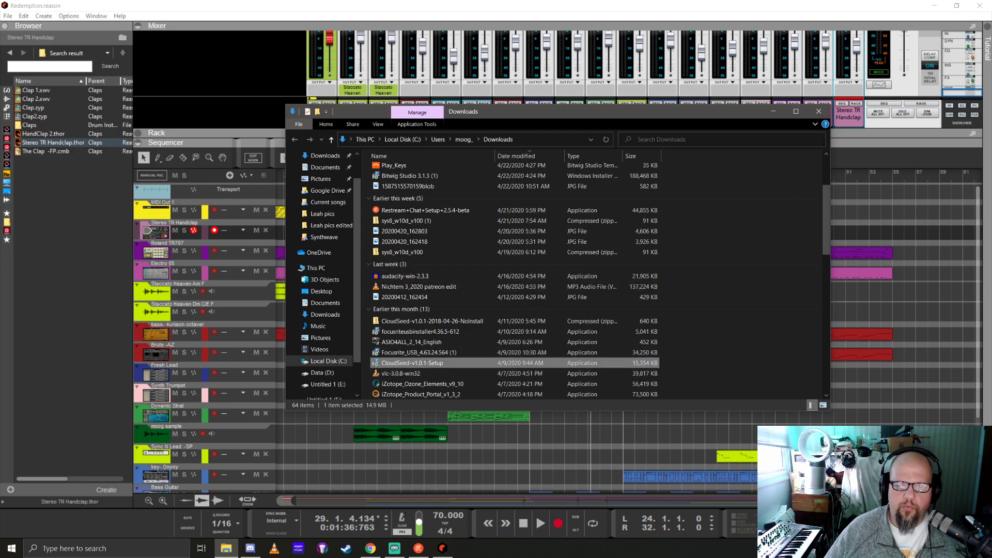
click(820, 112)
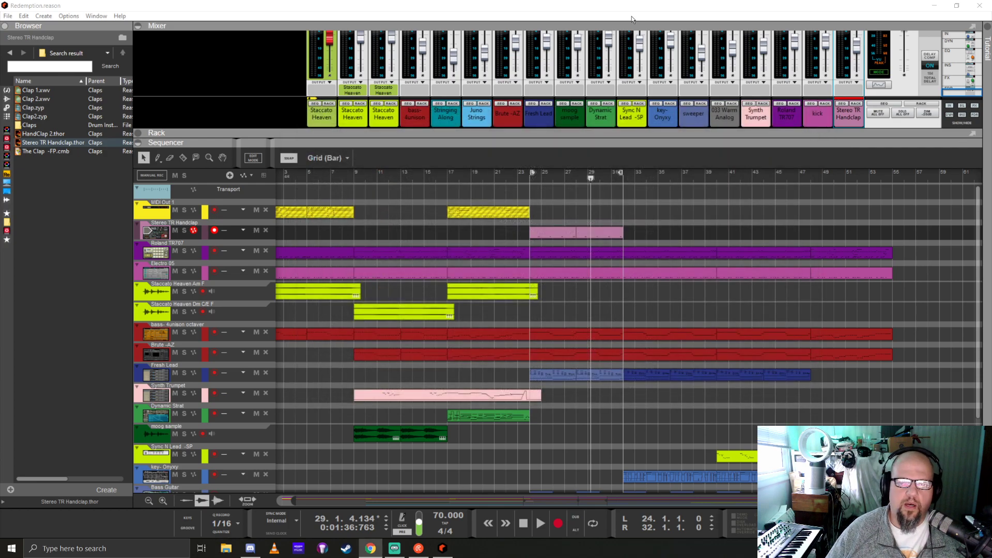
Bring up the File Explorer window showing the Moog Chords file in Downloads and move it over the mixer
click(544, 6)
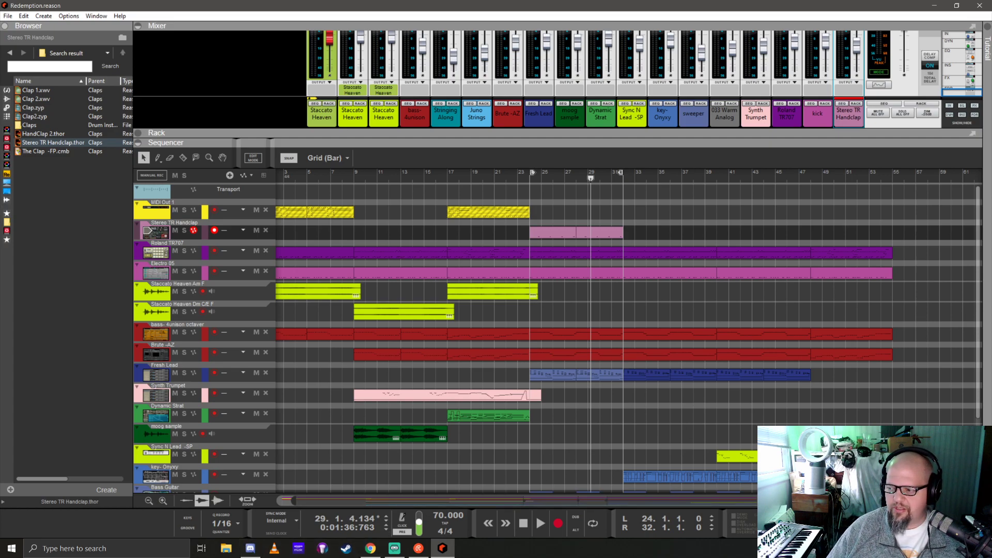
key(alt+Tab)
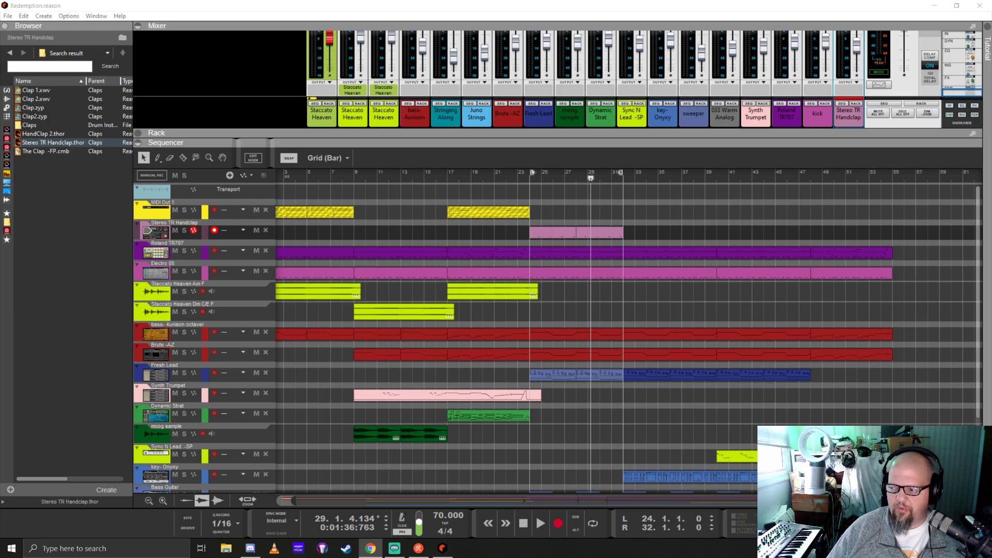
key(alt+Tab)
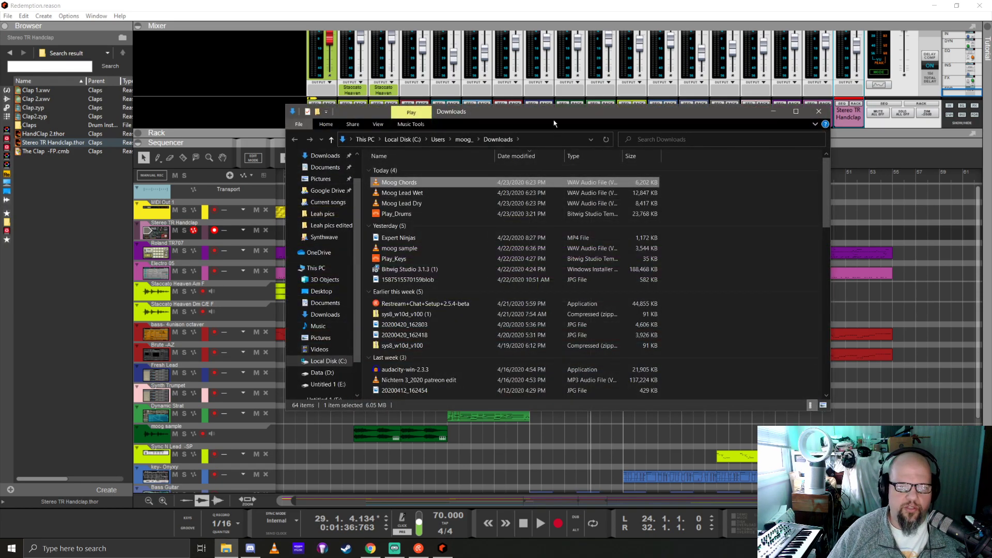
drag(552, 115, 518, 40)
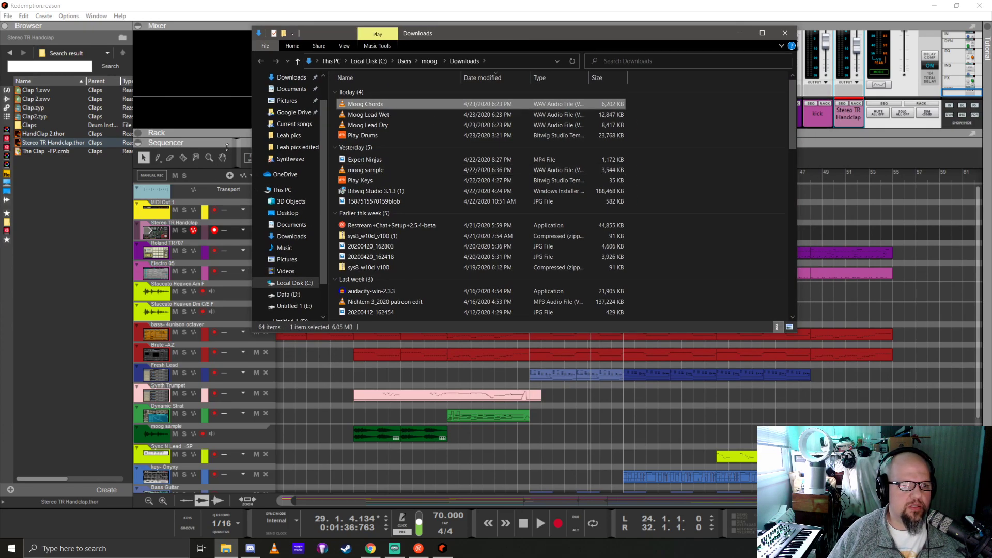
Enlarge the rack and add an audio track below the 033 Warm Analog Pad device
drag(203, 143, 247, 480)
scroll(305, 434, down, 10)
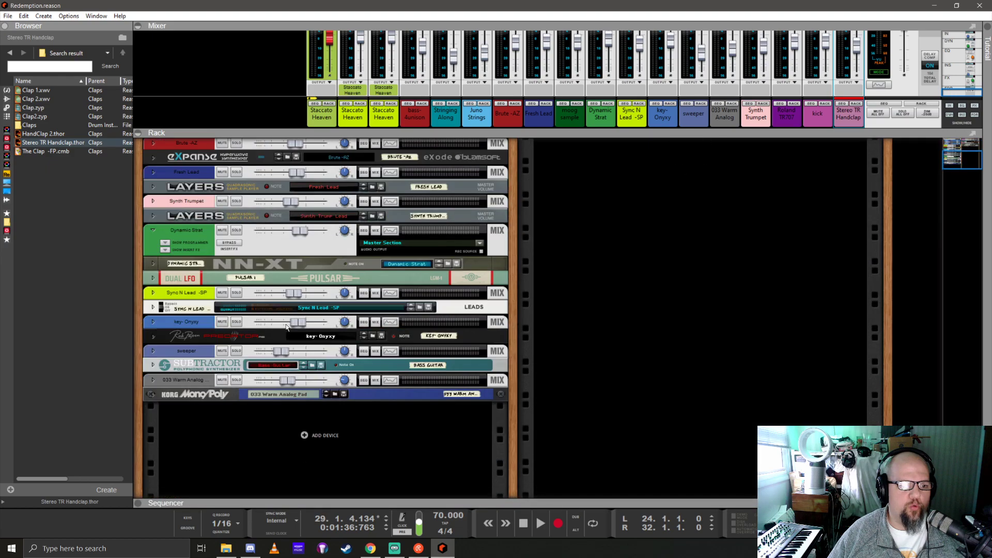
click(309, 435)
click(356, 337)
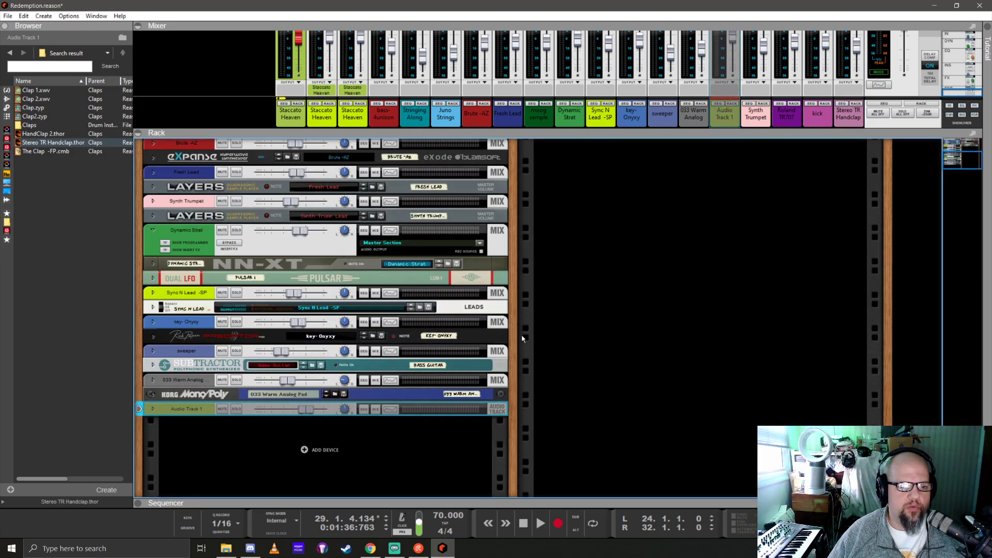
click(152, 409)
click(153, 409)
Enlarge the sequencer and choose Mono Input as the recording input for Audio Track 1
drag(346, 381, 342, 197)
click(166, 429)
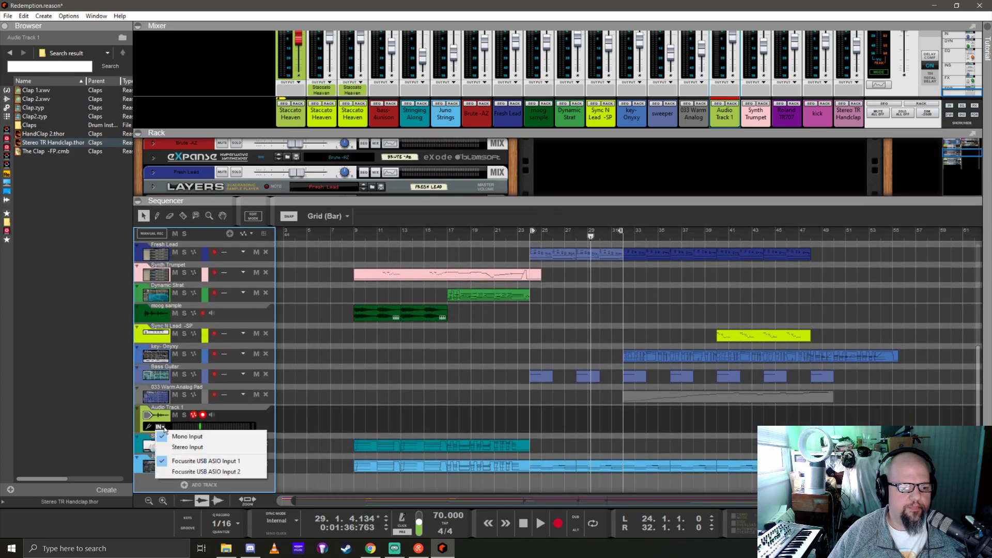
click(179, 438)
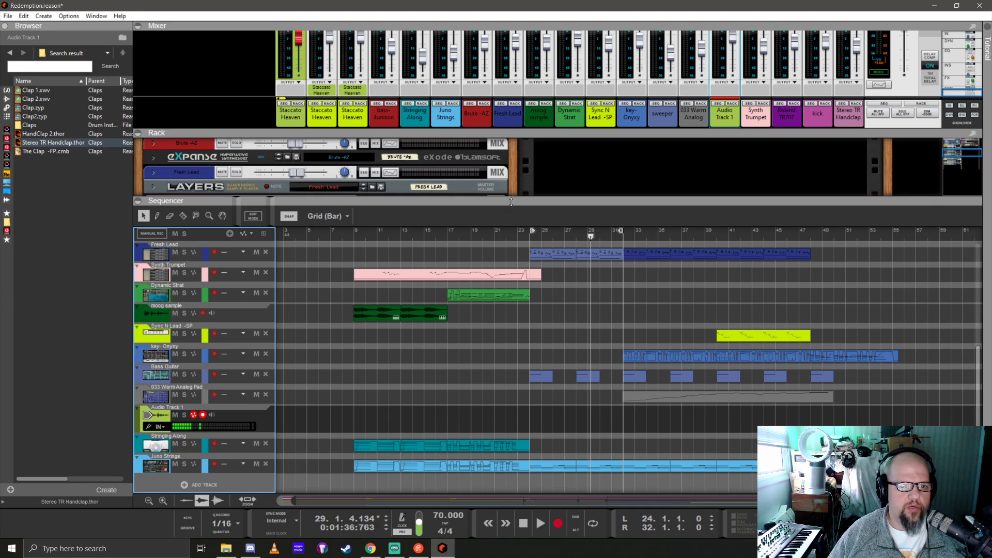
Add Moog Chords, Moog Lead Wet and Moog Lead Dry from Downloads to Audio Track 1 and minimize the file window
drag(511, 197, 509, 229)
click(225, 549)
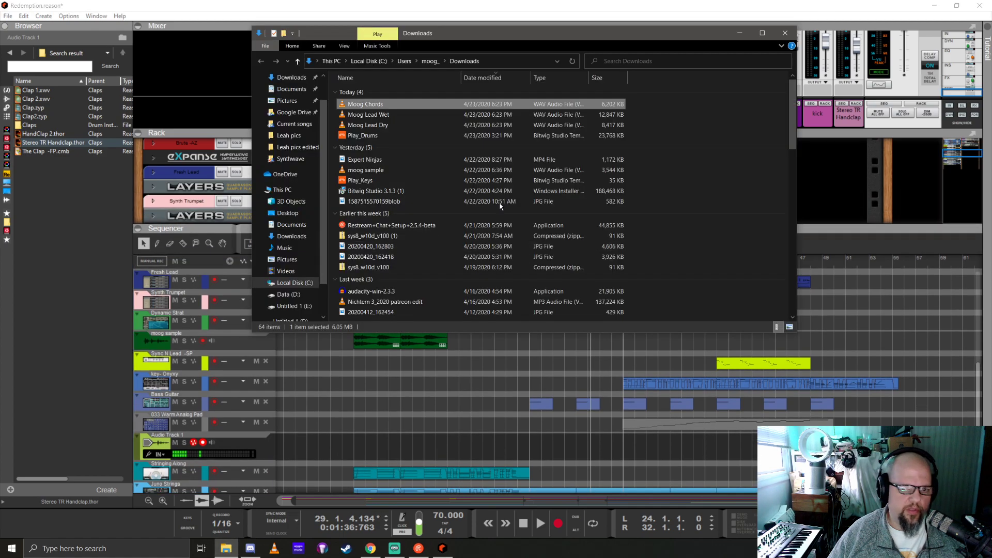
drag(375, 106, 531, 450)
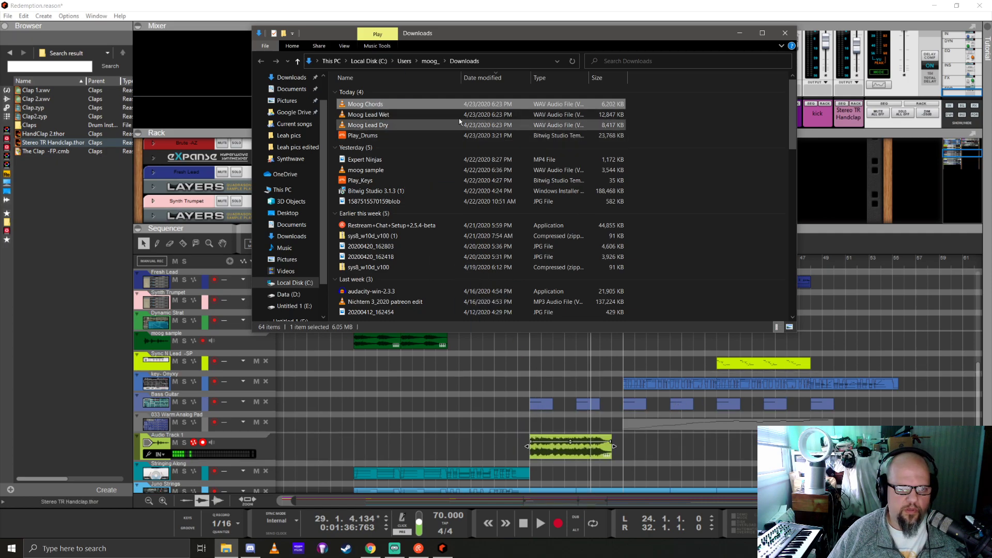
drag(383, 115, 420, 449)
drag(368, 125, 729, 473)
drag(661, 453, 656, 446)
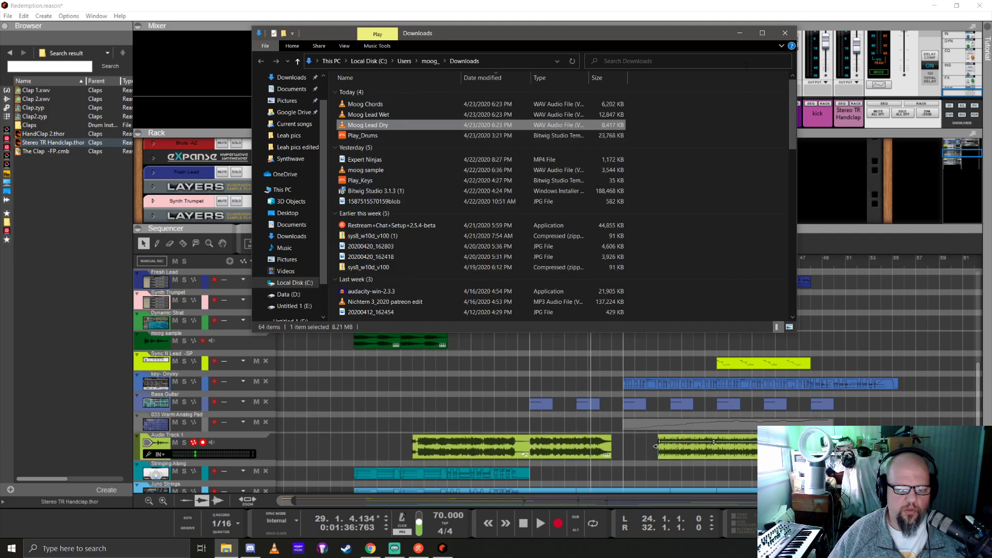
click(740, 32)
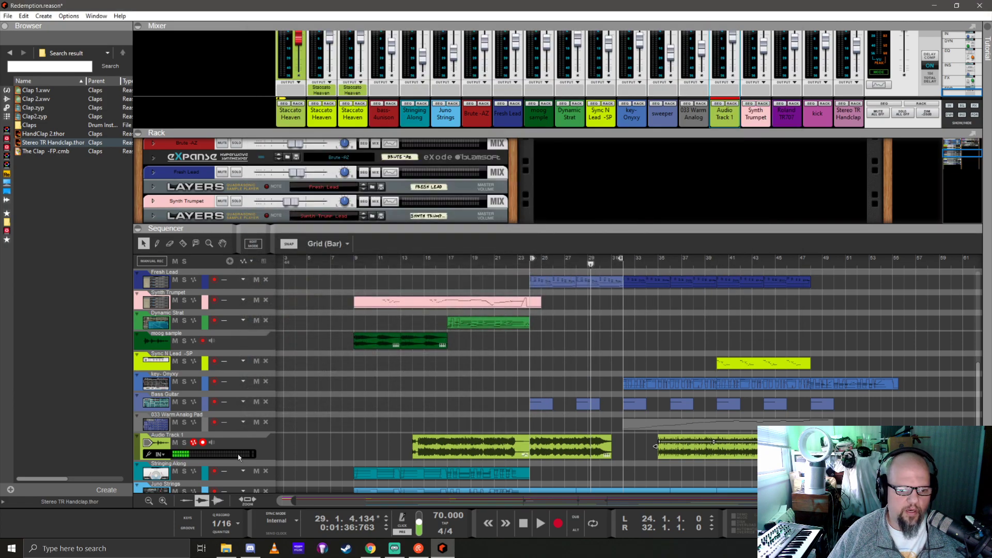
Solo Audio Track 1 and play the Moog Chords clip from bar 24
click(184, 443)
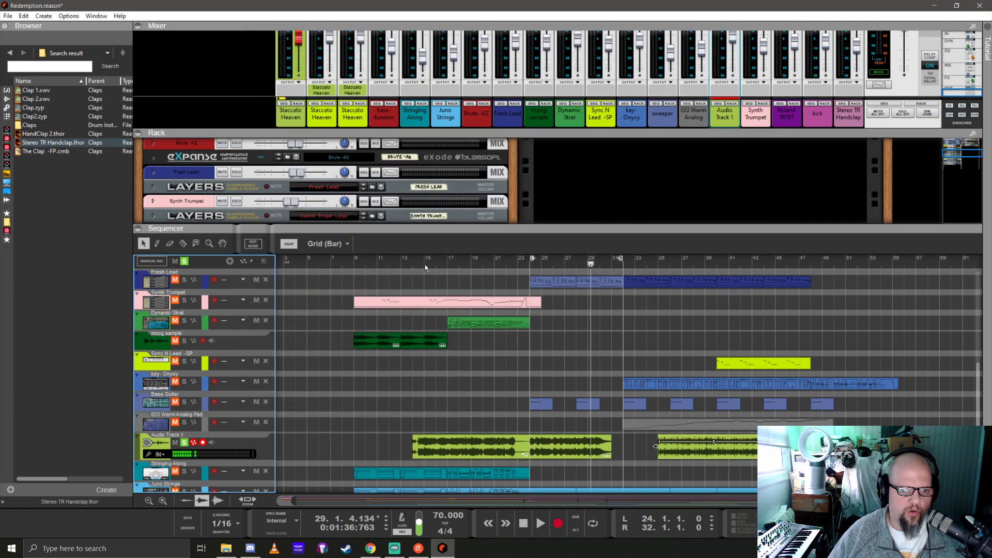
click(533, 268)
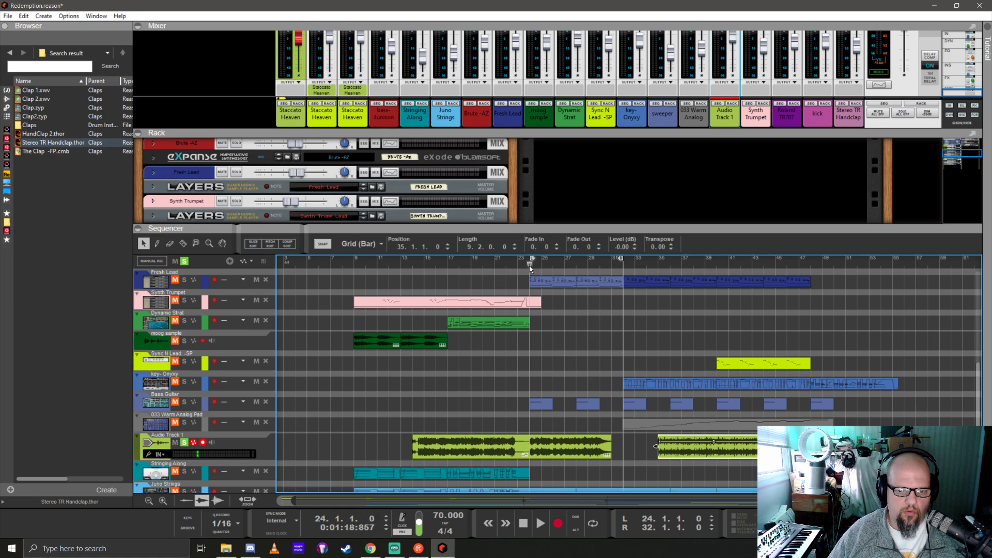
key(space)
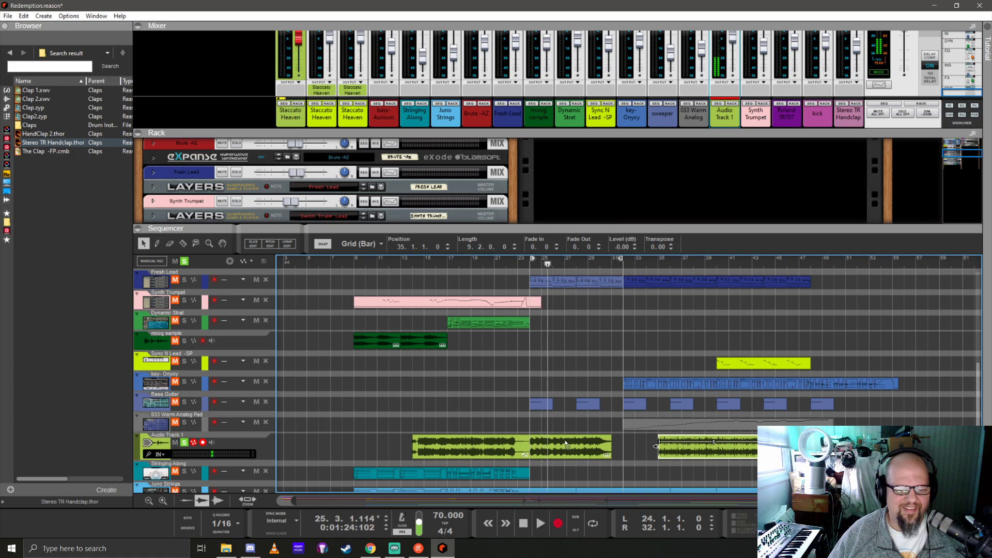
Move the Moog Chords clip to bar 17 of the moog sample track and play only that track from bar 9
drag(569, 448, 487, 341)
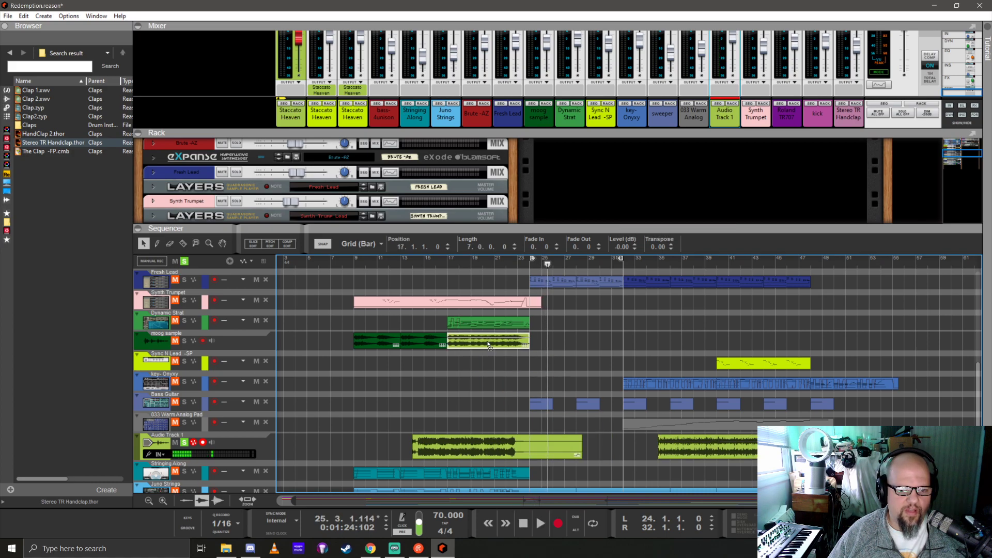
click(185, 340)
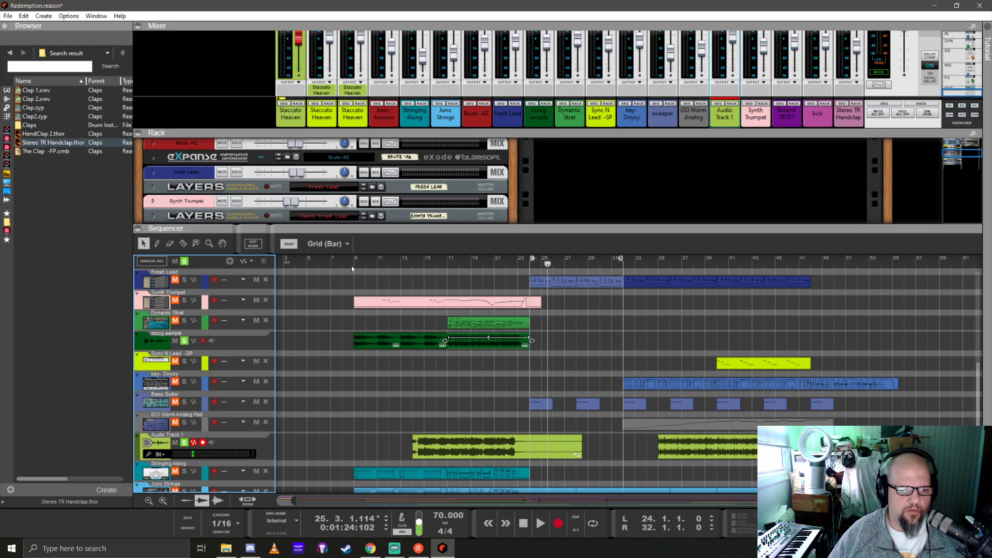
drag(440, 265, 354, 266)
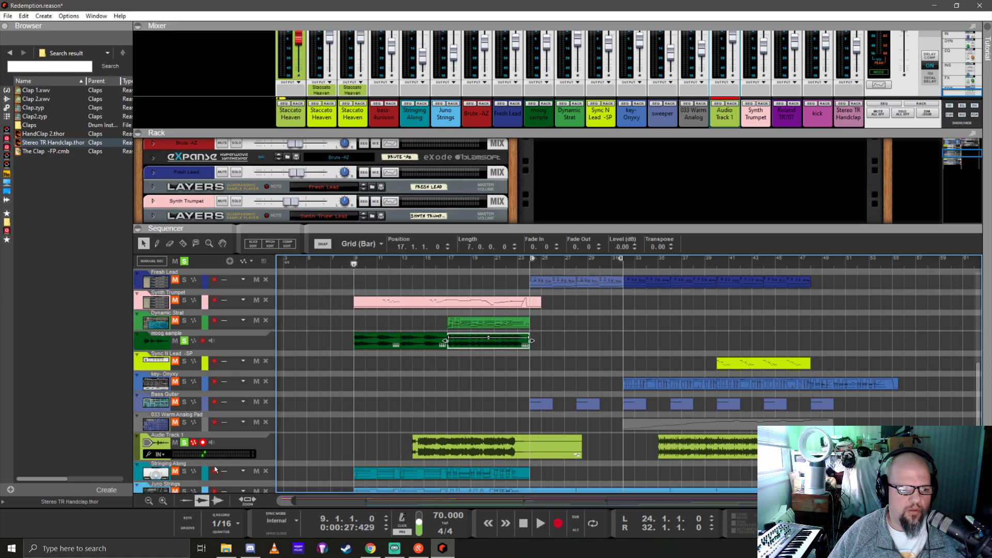
click(184, 442)
key(space)
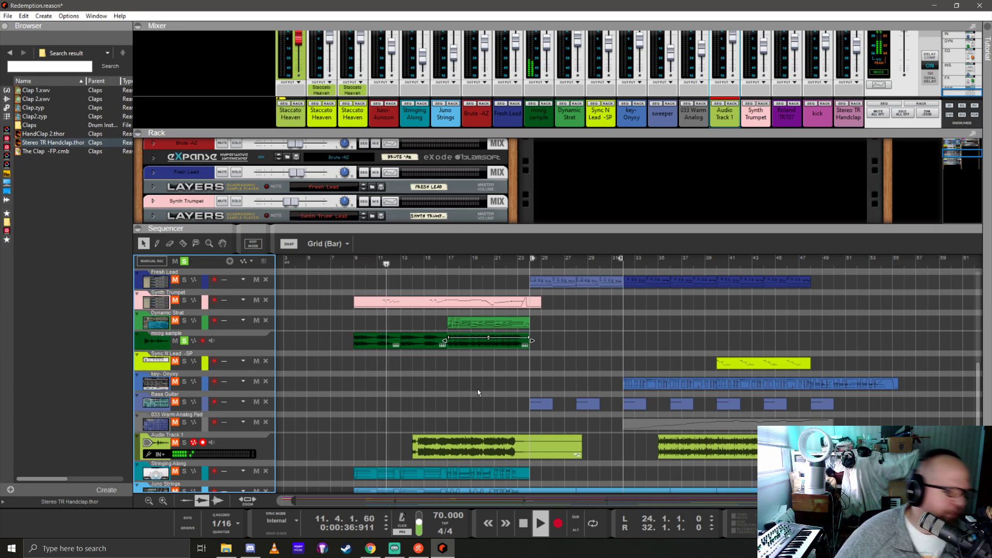
click(437, 262)
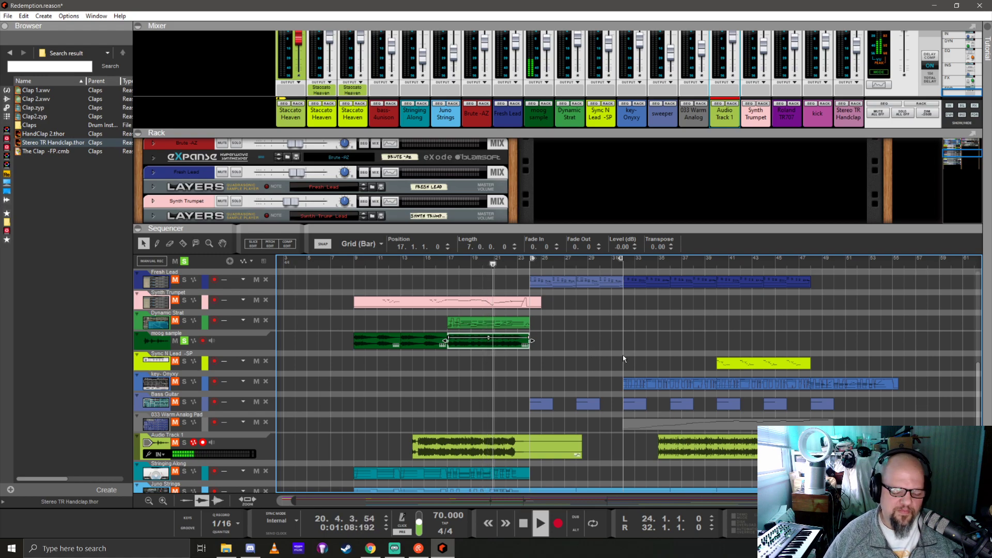
Mute the Dynamic Strat clip at bar 17
click(506, 323)
right_click(506, 326)
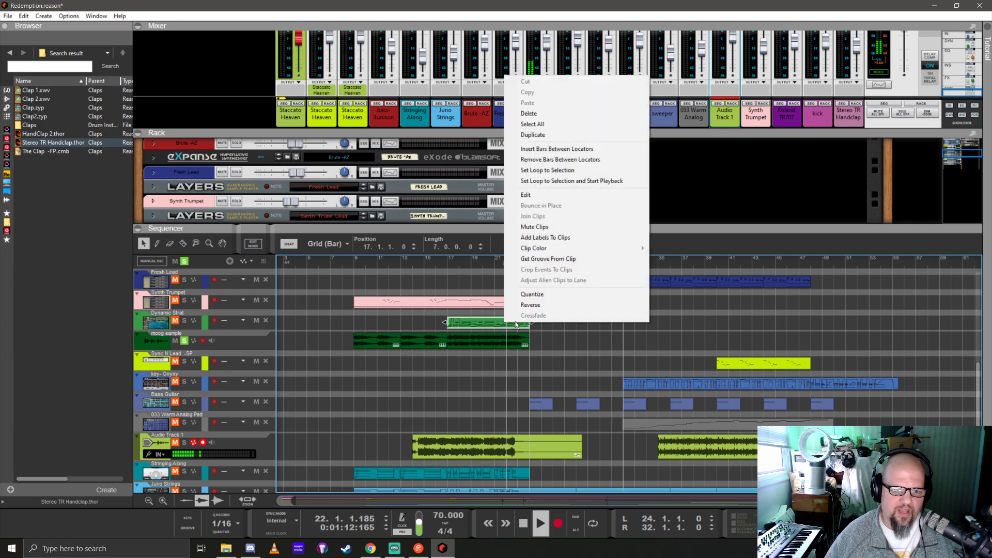
click(568, 227)
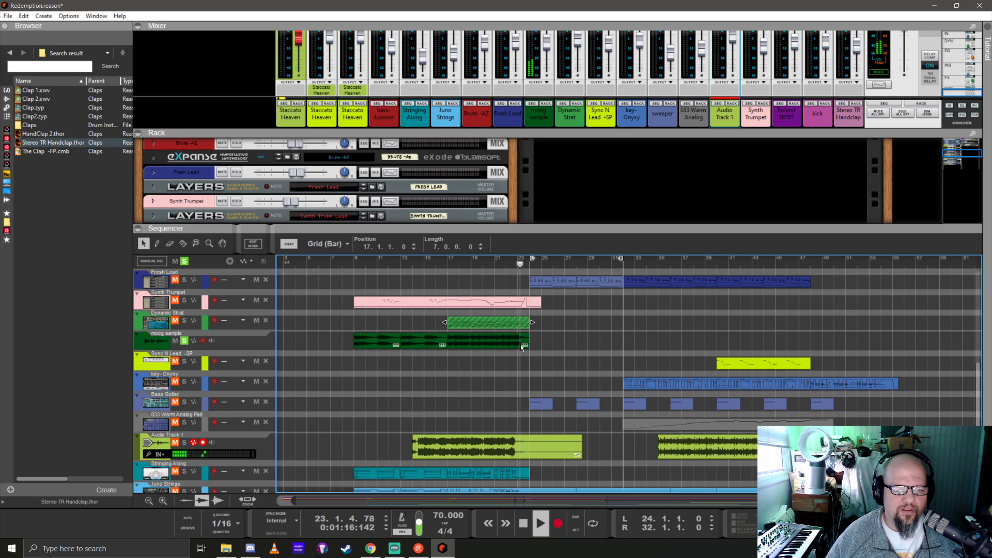
Play the soloed moog sample track from bar 22 to check the ending of its last clip
key(space)
click(507, 264)
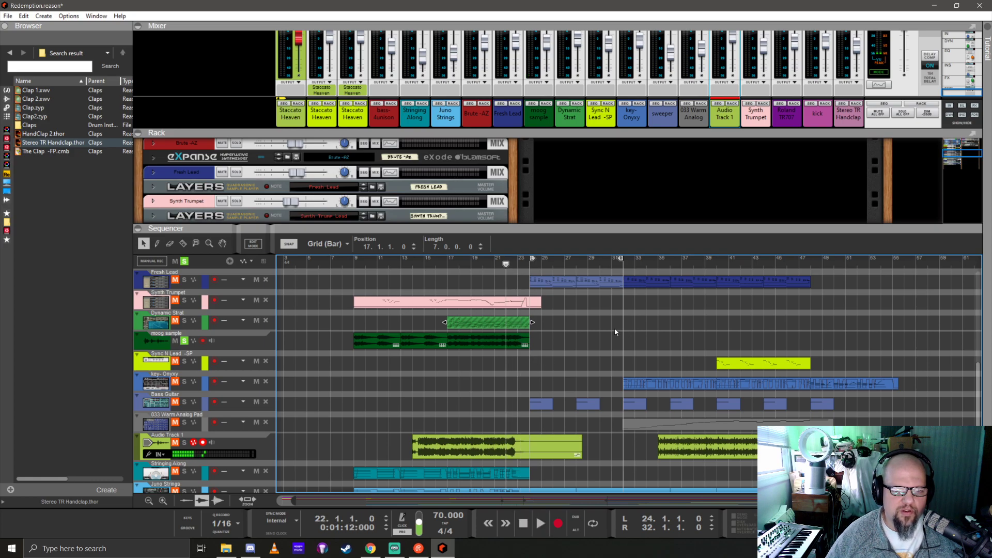
key(space)
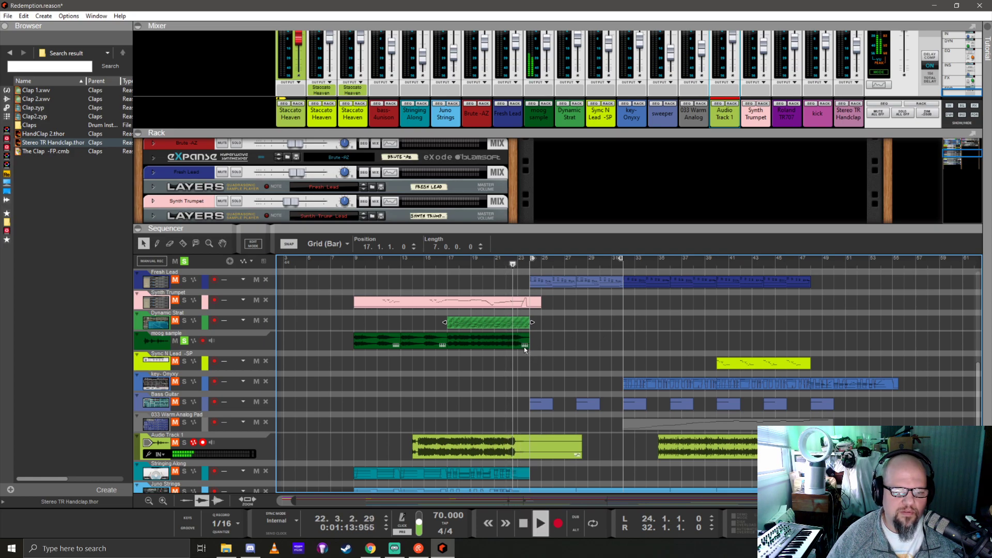
scroll(524, 347, up, 6)
scroll(467, 359, up, 3)
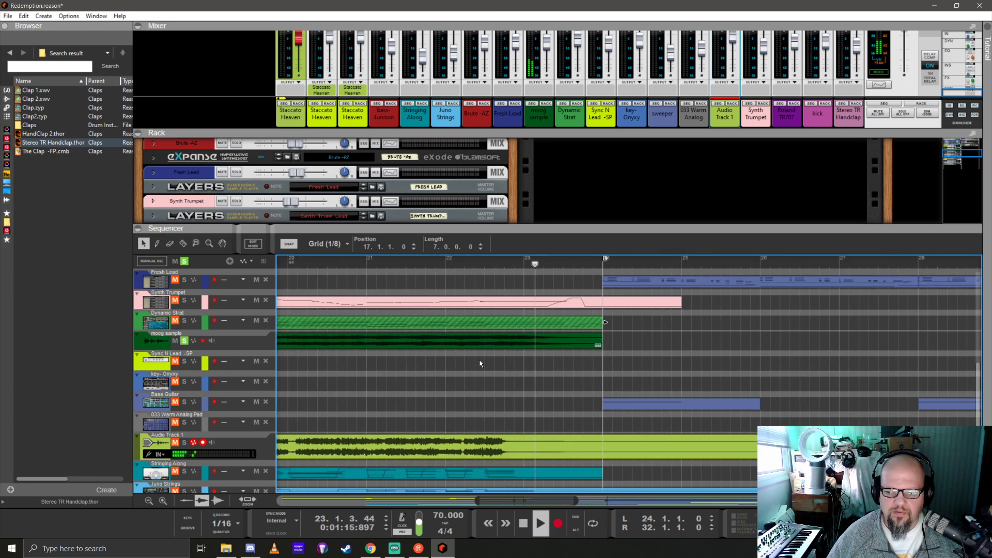
key(space)
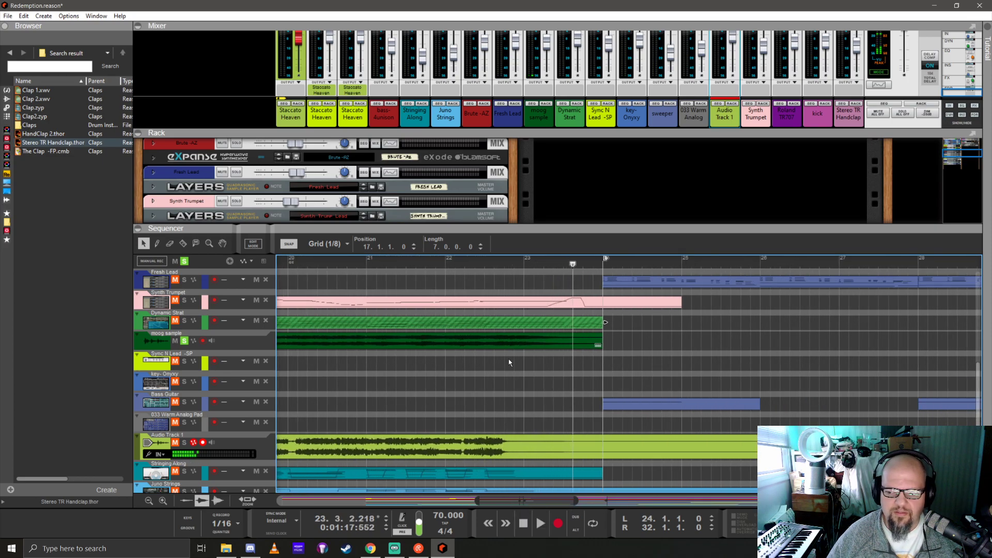
Open the last moog sample clip for slice editing, play it from bar 18, and leave the editing view
click(366, 264)
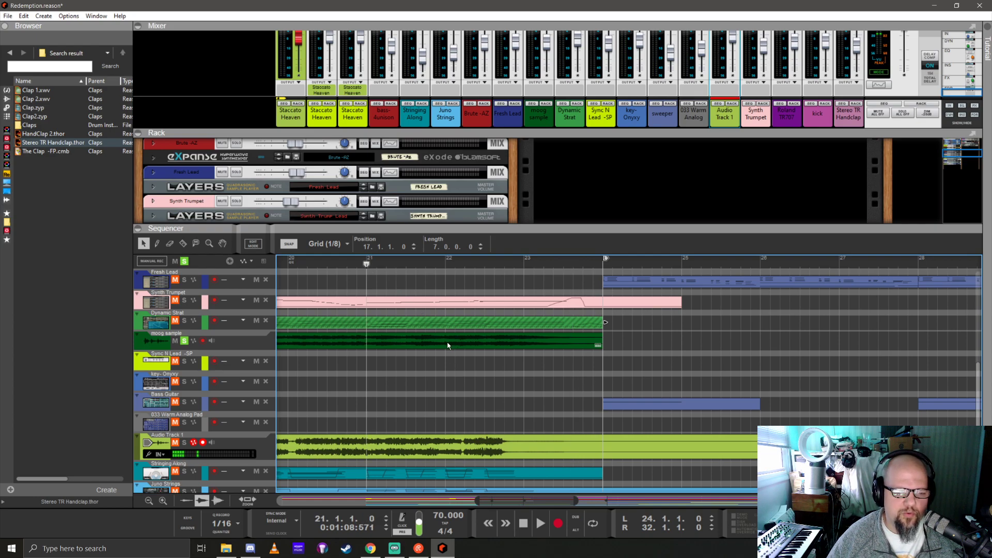
double_click(447, 345)
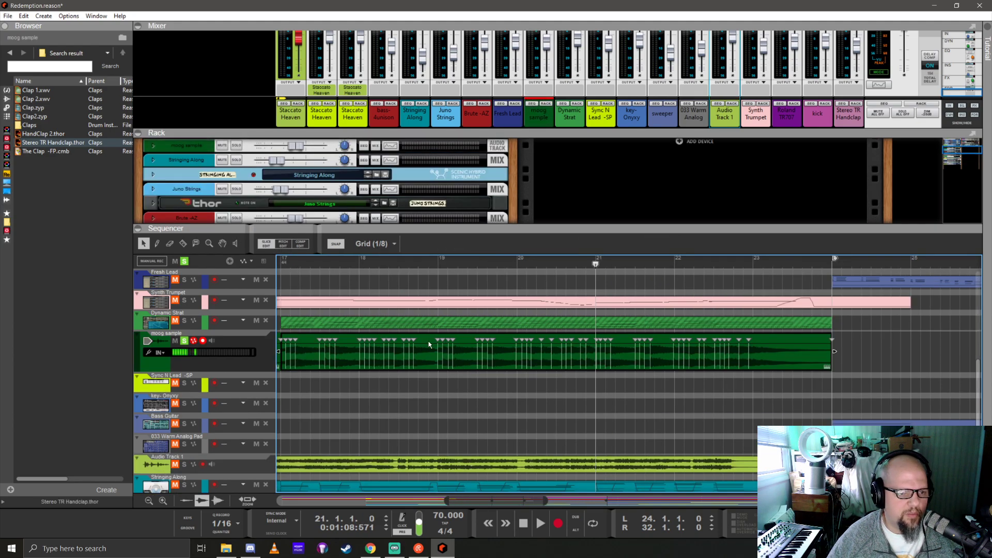
click(361, 262)
key(space)
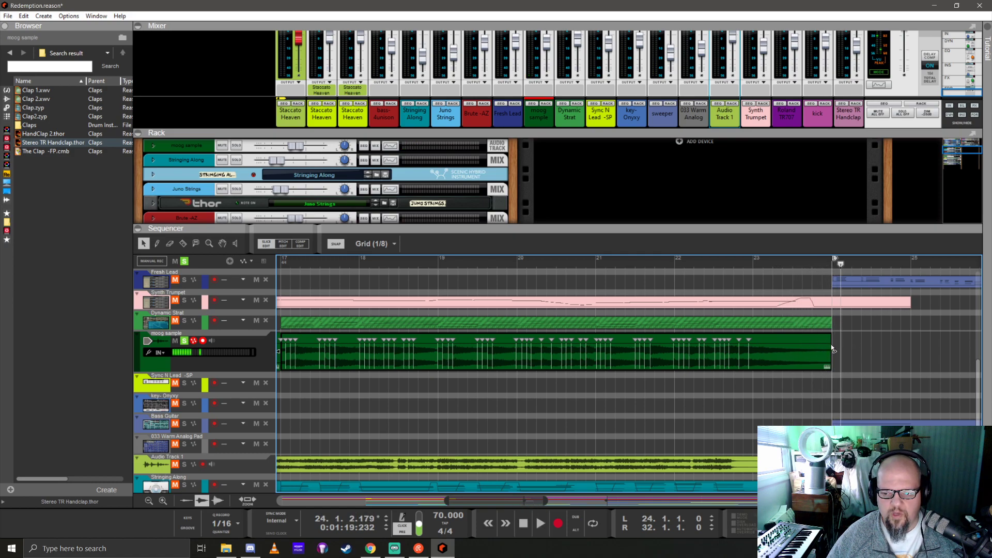
click(405, 295)
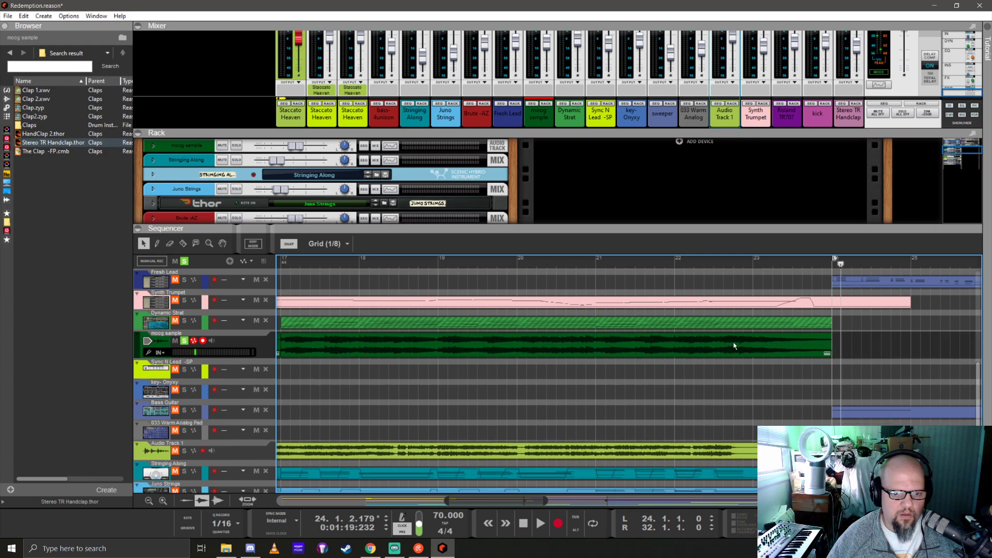
Give the moog sample clip at bar 17 a Fade Out of 2. 0
click(799, 345)
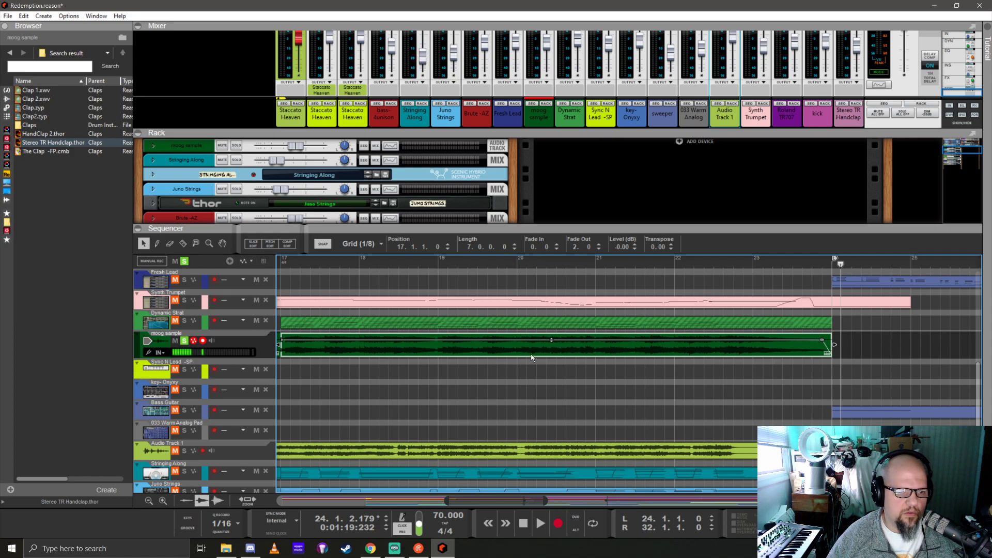
scroll(465, 394, down, 5)
click(640, 321)
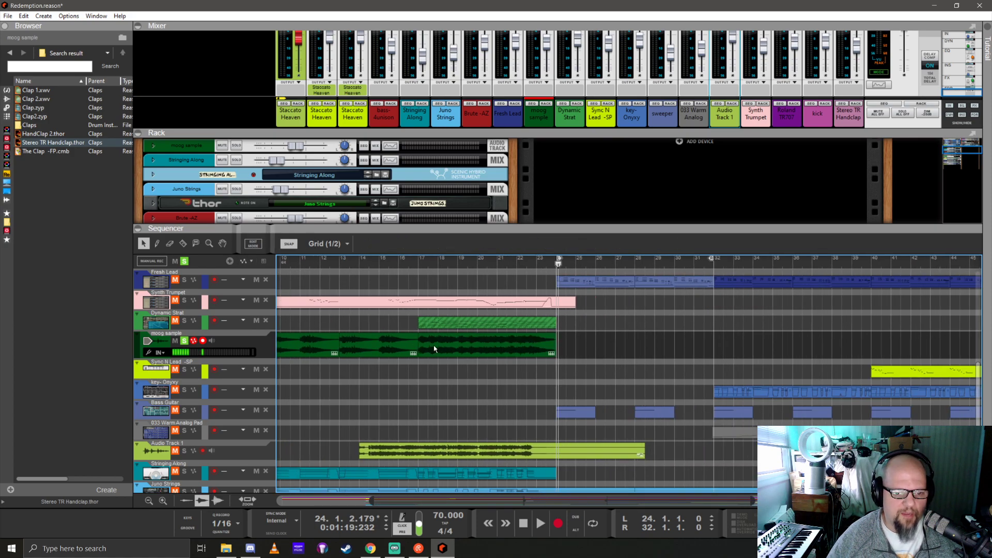
Give the moog sample clip at bar 13 a Fade Out of 1. 0 where it meets the next clip
click(412, 349)
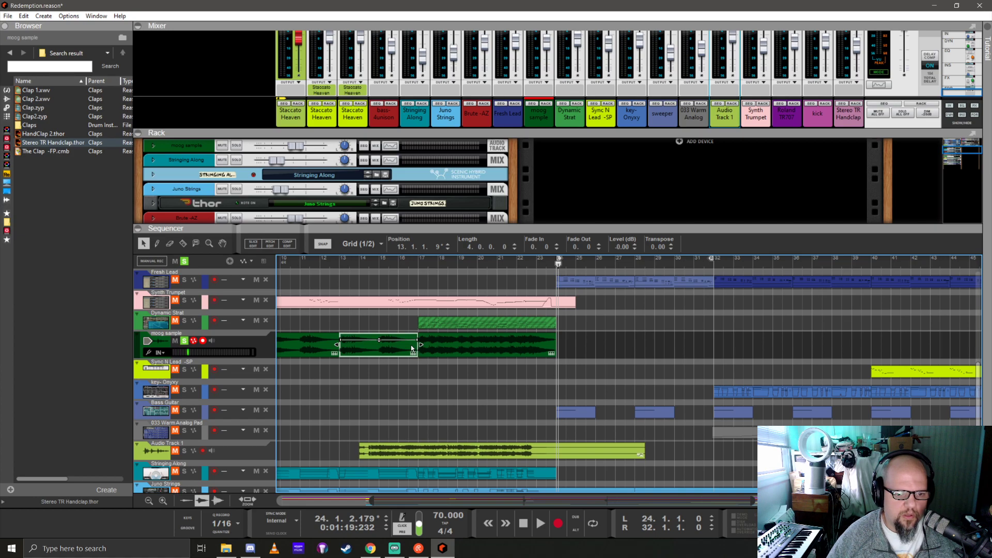
double_click(412, 349)
scroll(421, 358, up, 8)
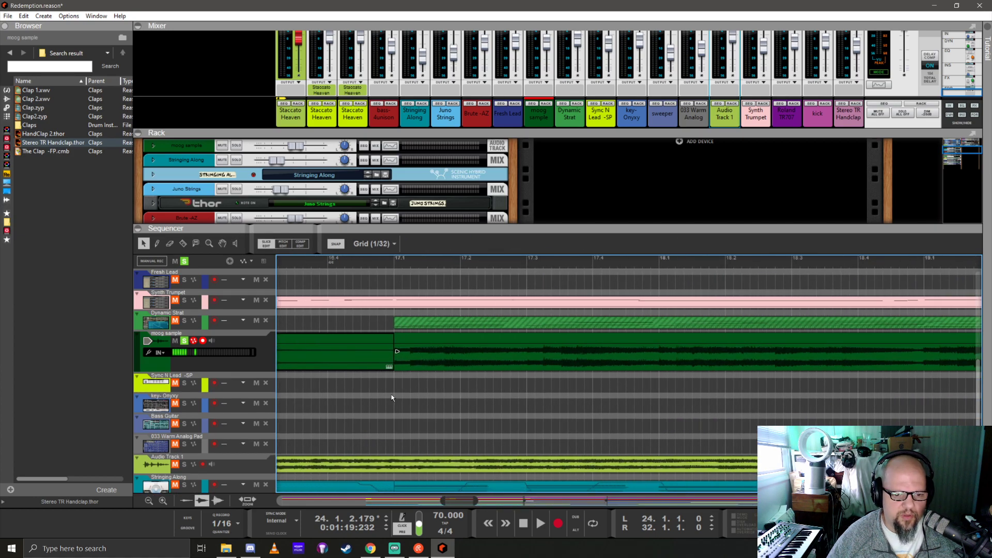
click(383, 398)
scroll(416, 372, left, 3)
scroll(417, 375, left, 2)
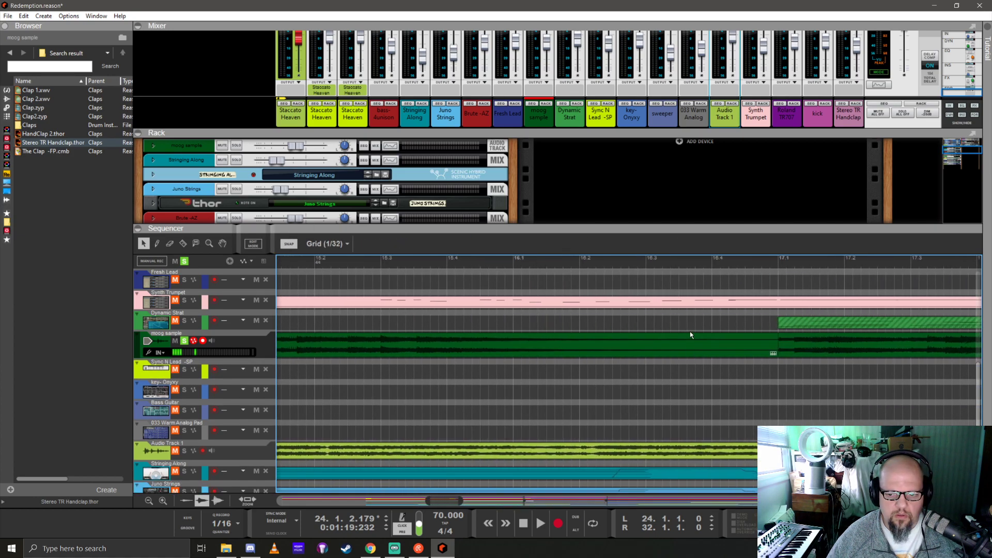
click(760, 352)
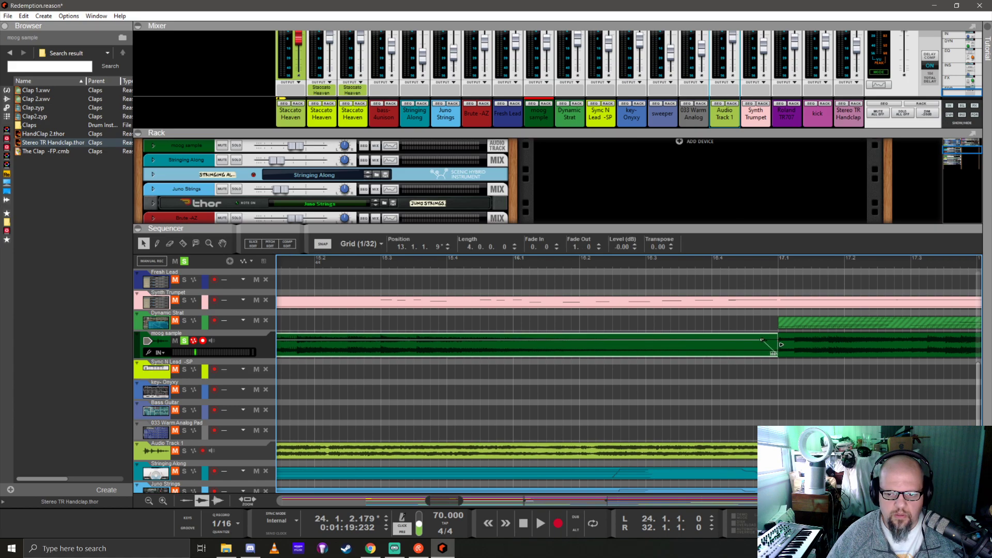
scroll(647, 376, down, 10)
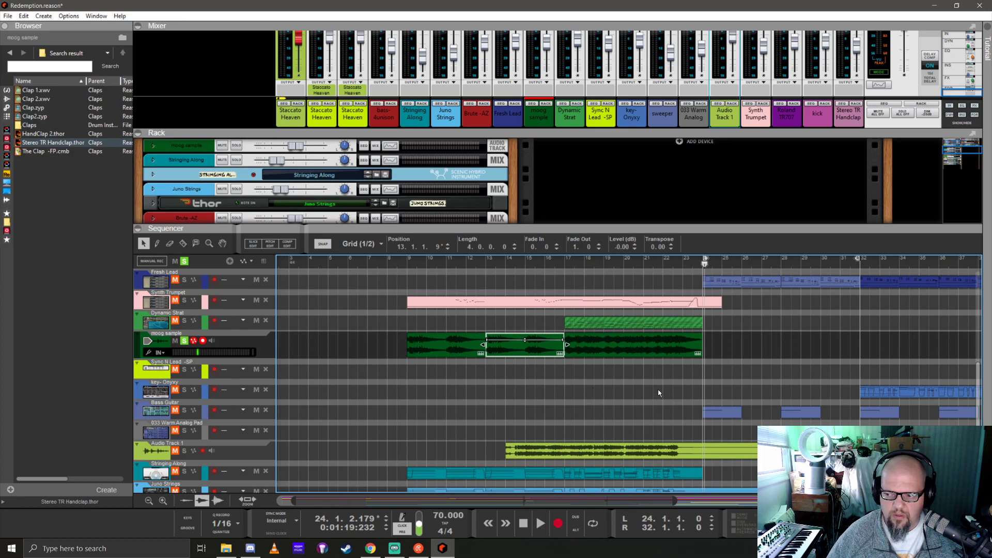
click(614, 387)
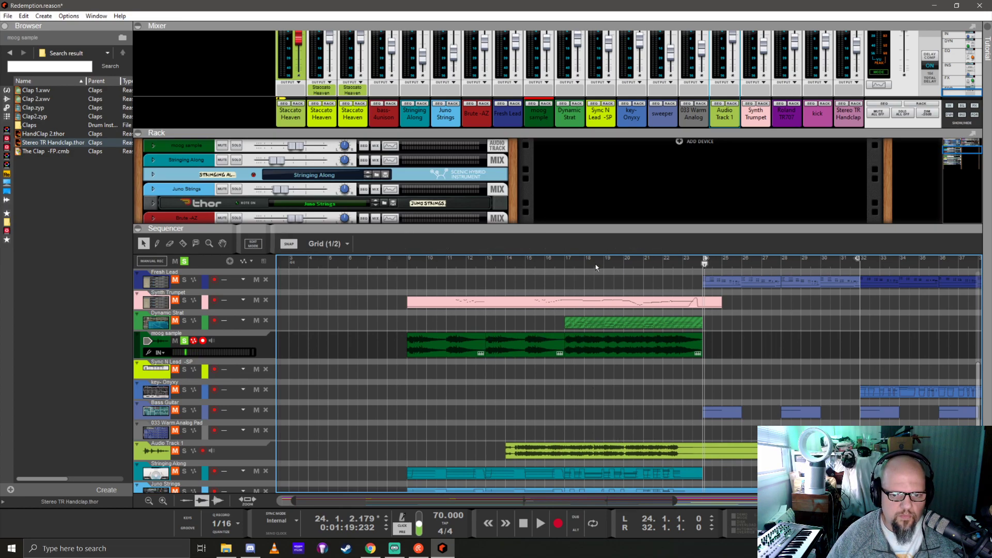
Unsolo the moog sample track, mute Audio Track 1, and play the full mix from bar 15 through bar 24
click(184, 342)
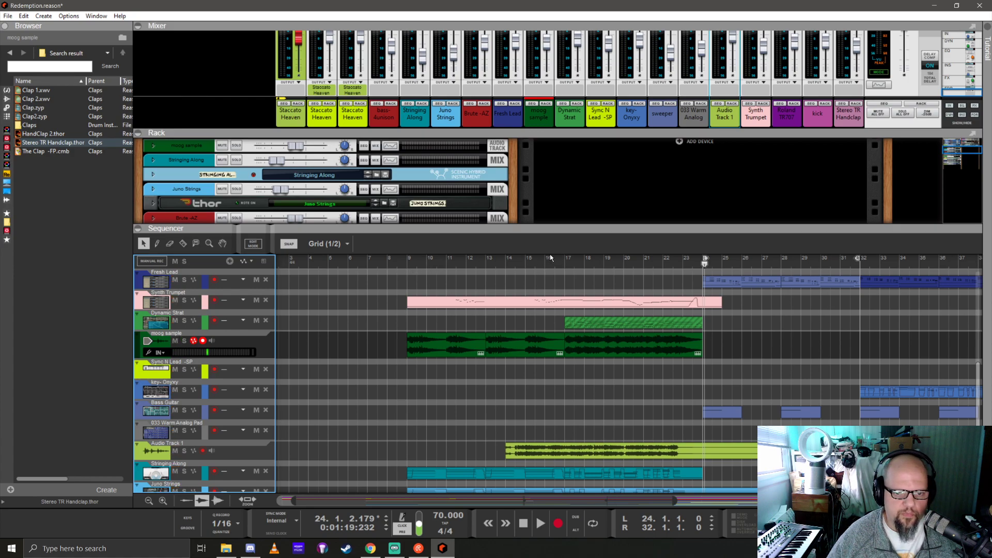
click(529, 260)
key(space)
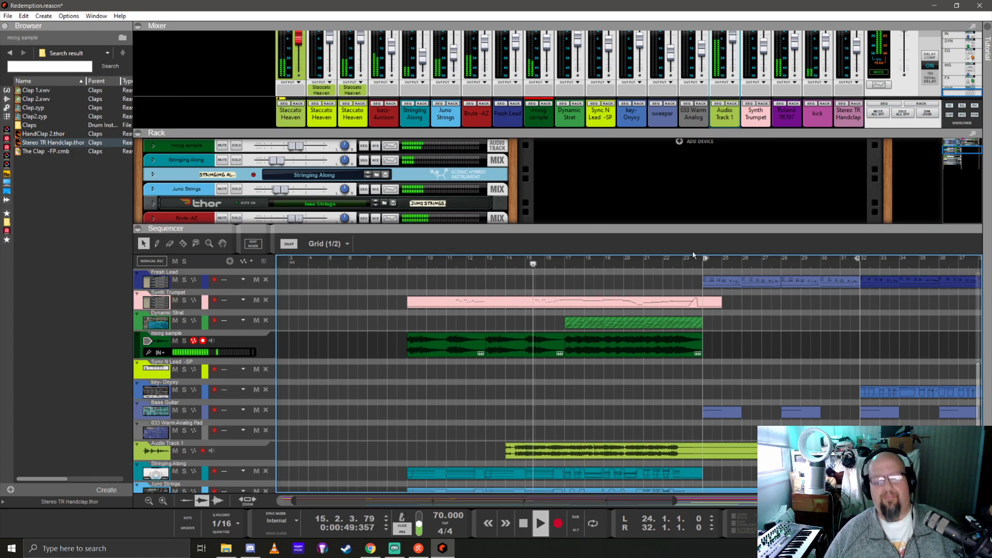
click(175, 451)
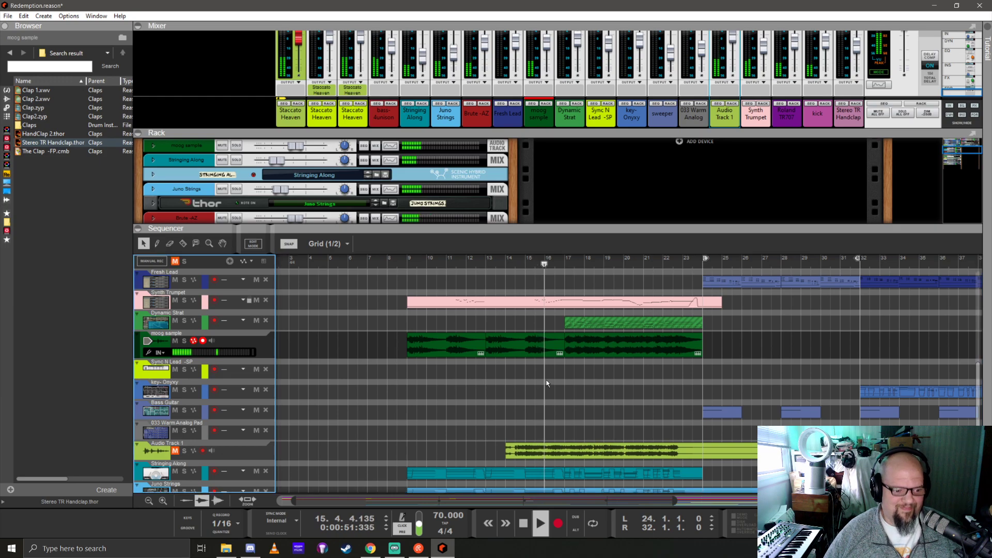
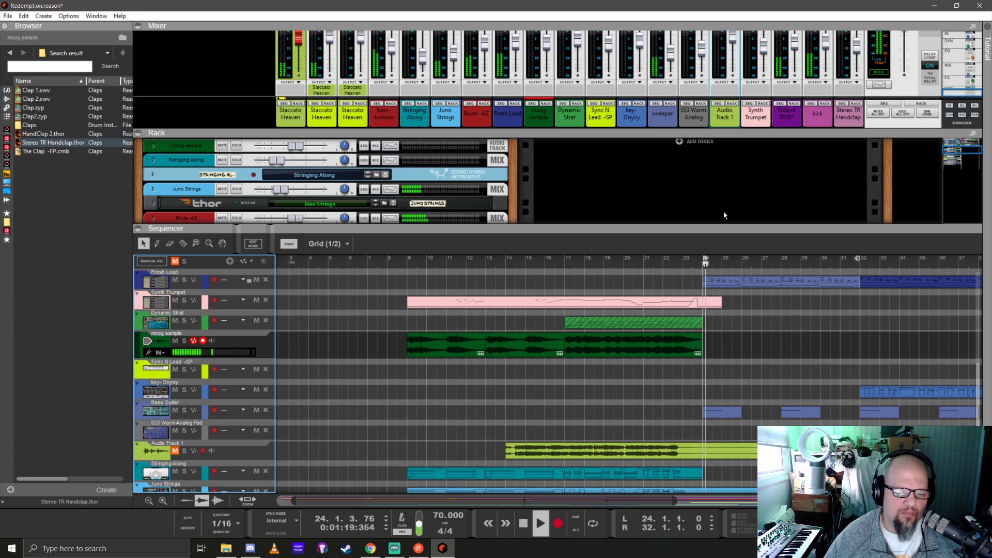
key(space)
scroll(625, 395, down, 1)
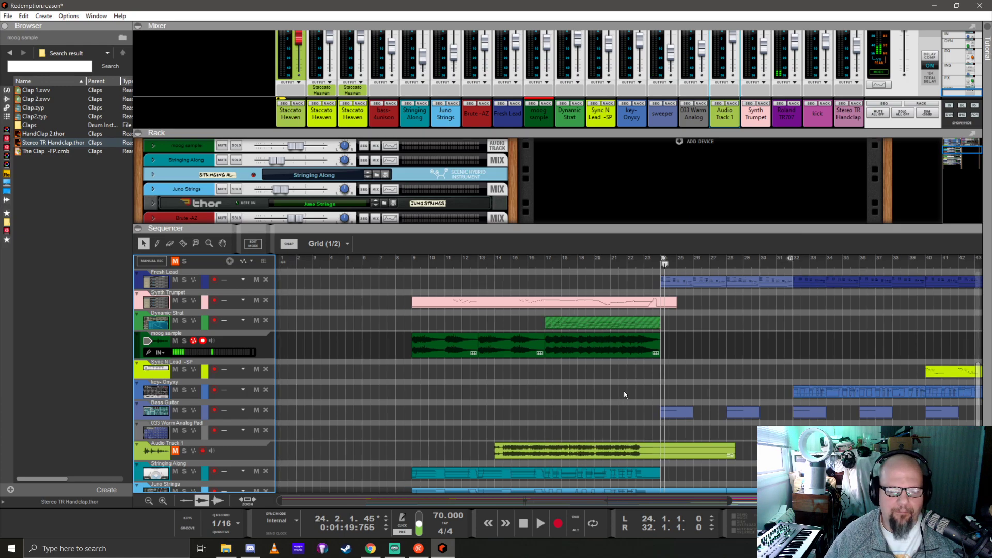
Move the Audio Track 1 clip that starts near bar 14 to bar 56 and unmute the track
scroll(624, 395, down, 1)
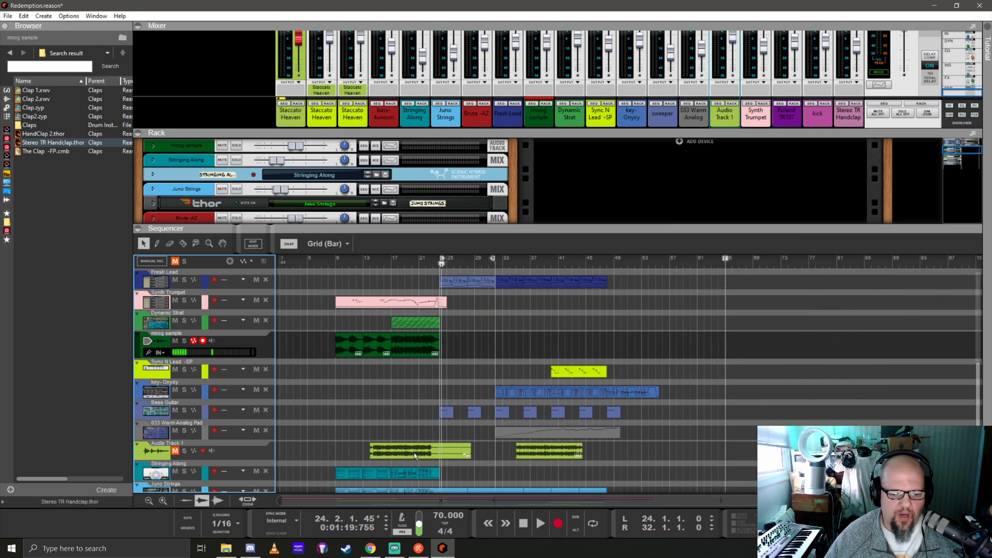
drag(414, 453, 696, 456)
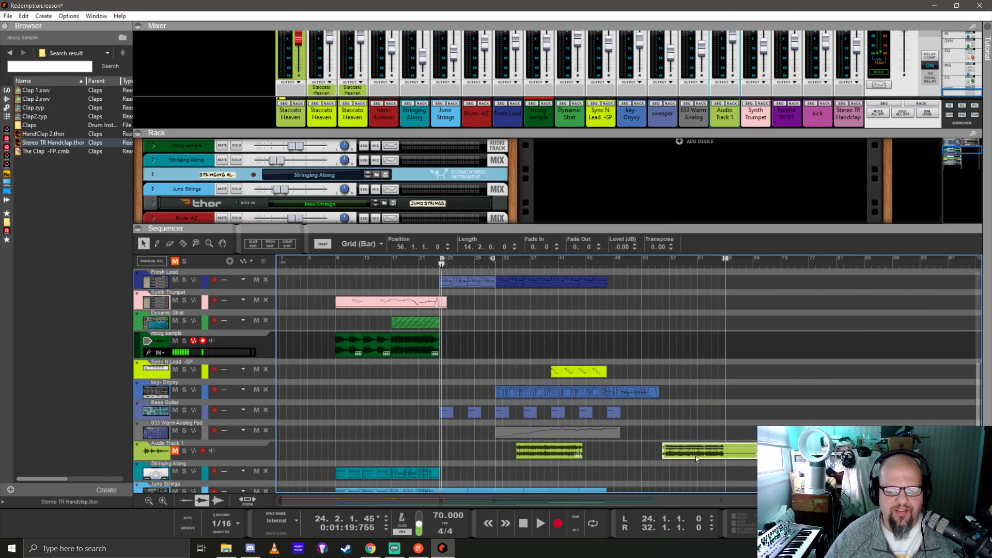
click(175, 451)
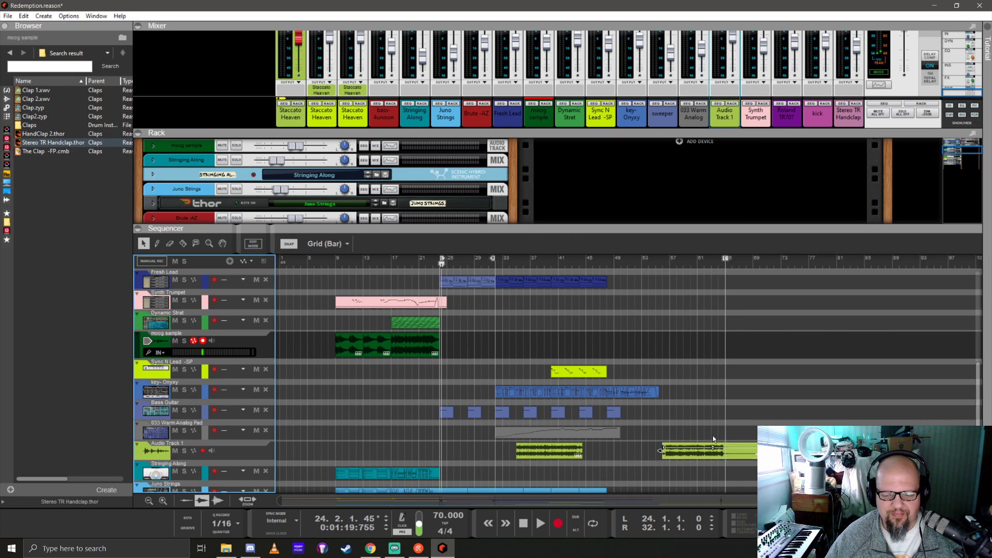
Play the Audio Track 1 clip from bar 56 and lower the track's level to -14.30 dB
scroll(713, 436, up, 4)
scroll(698, 417, right, 6)
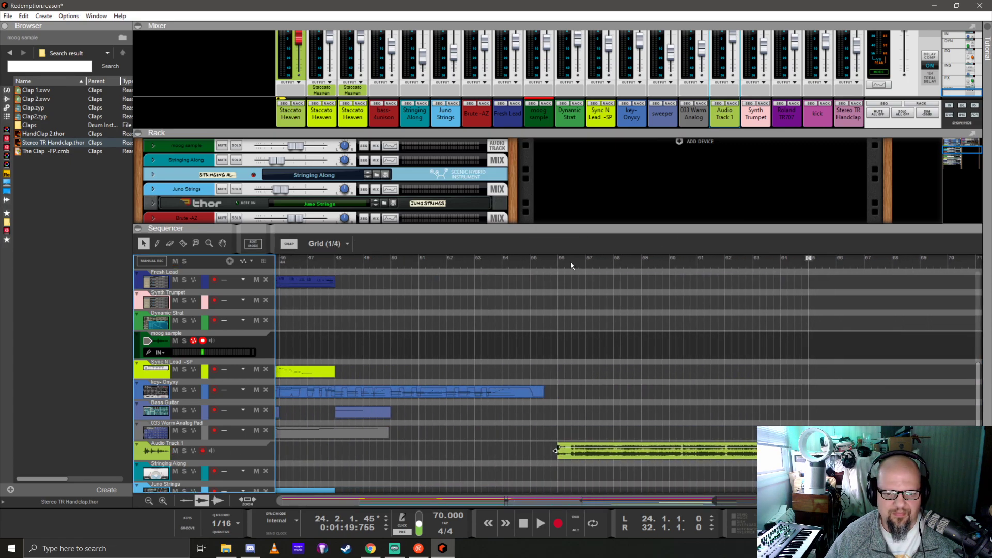
click(571, 264)
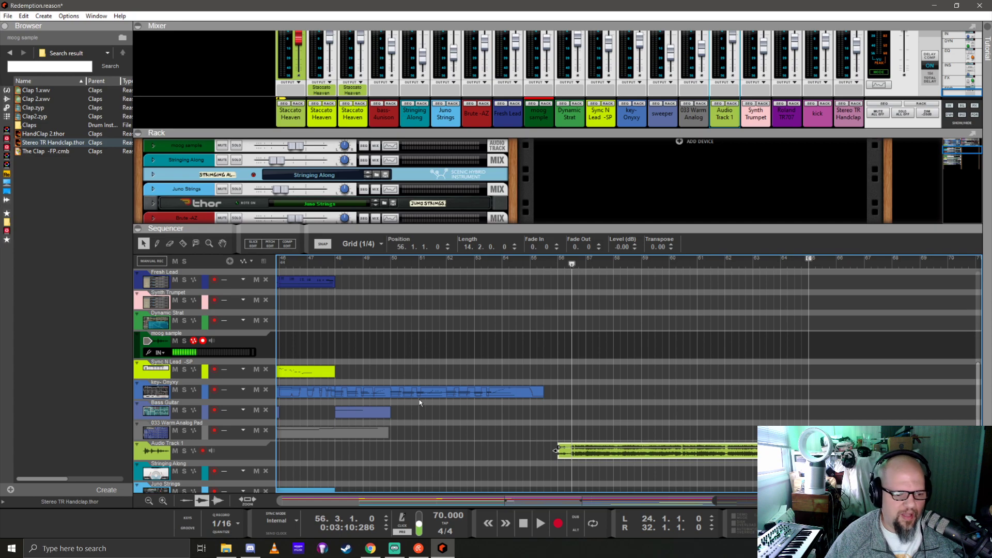
drag(412, 230, 412, 281)
scroll(274, 251, down, 15)
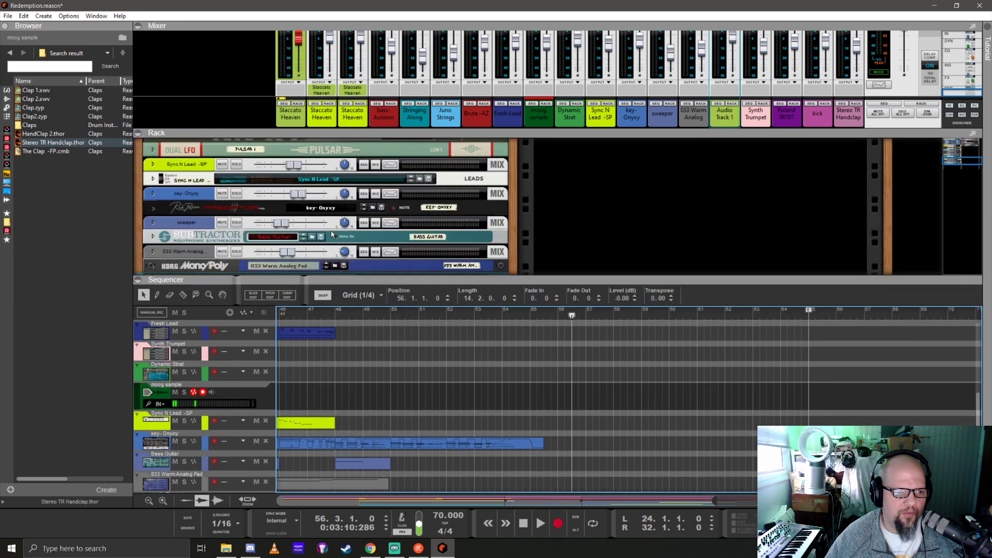
drag(306, 253, 298, 253)
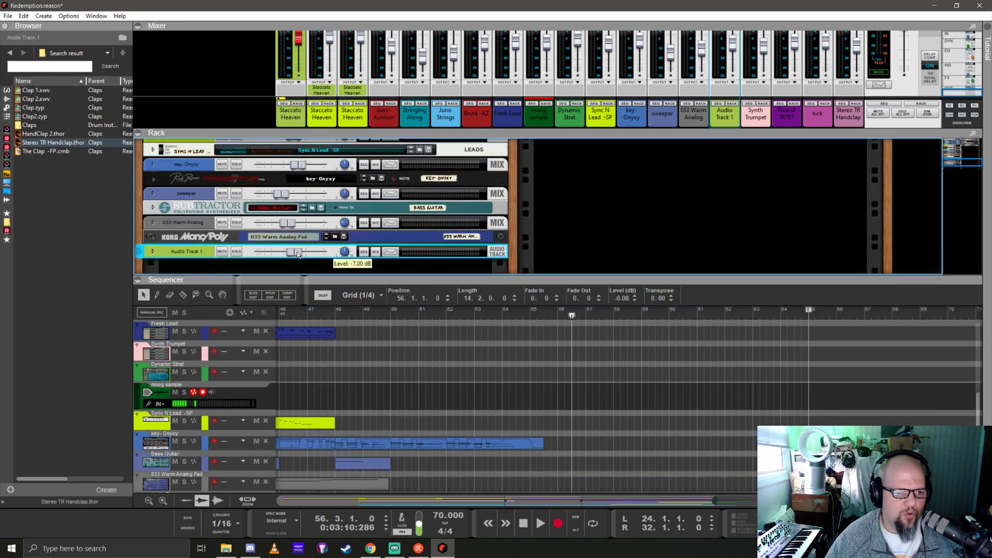
key(space)
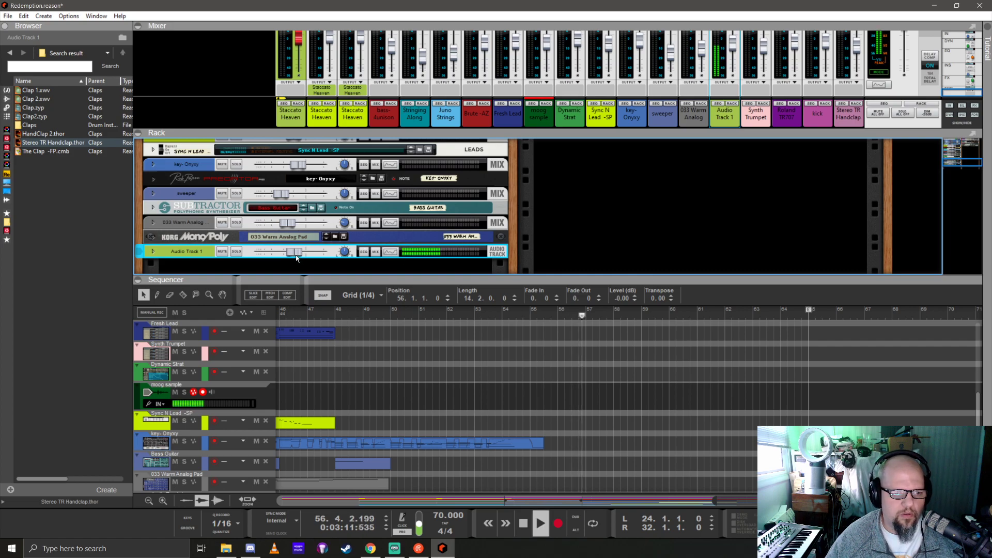
mouse_move(293, 251)
drag(296, 251, 288, 251)
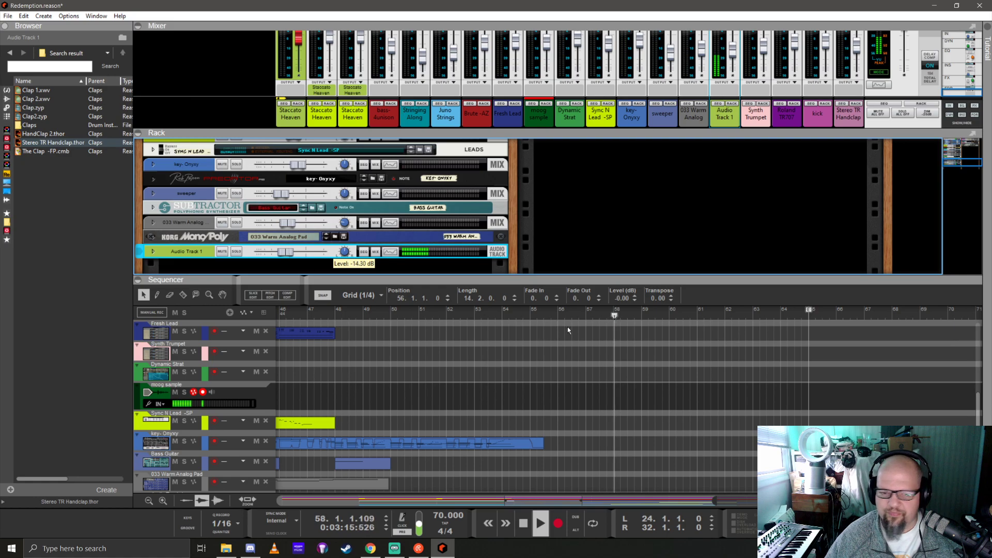
Enlarge the sequencer and examine how the Audio Track 1 clips sit against the whole arrangement during playback
drag(603, 277, 601, 131)
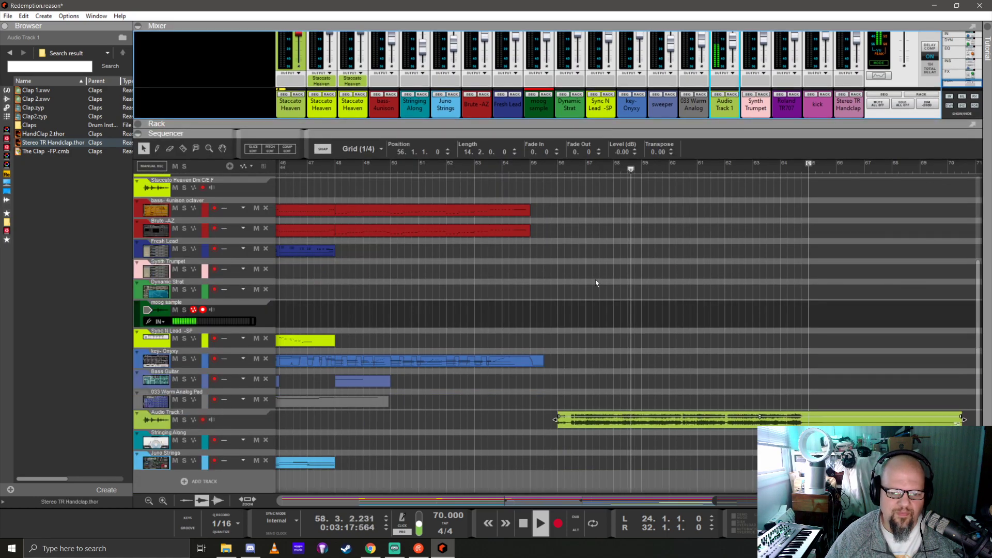
scroll(521, 402, down, 2)
scroll(521, 406, down, 1)
scroll(686, 400, up, 1)
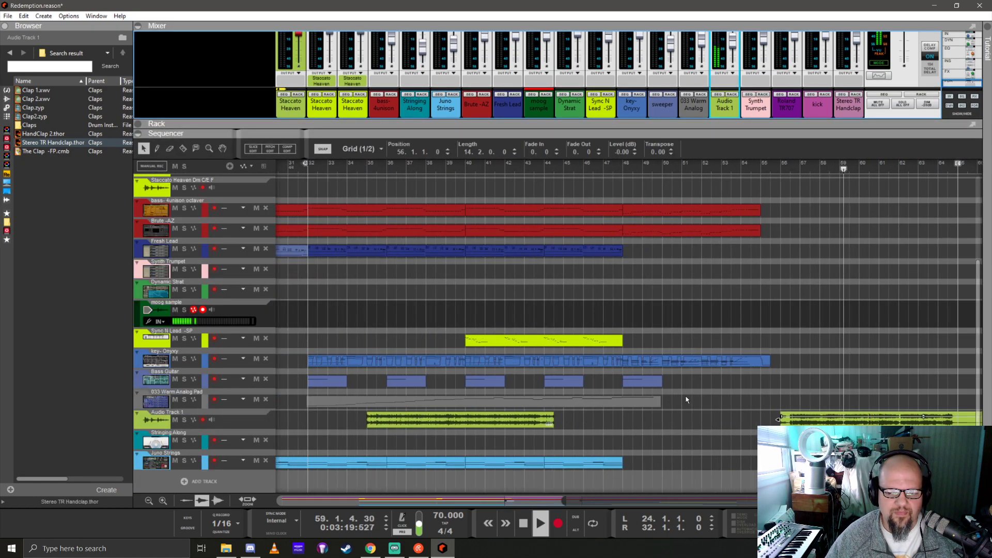
scroll(686, 400, right, 1)
scroll(687, 400, right, 1)
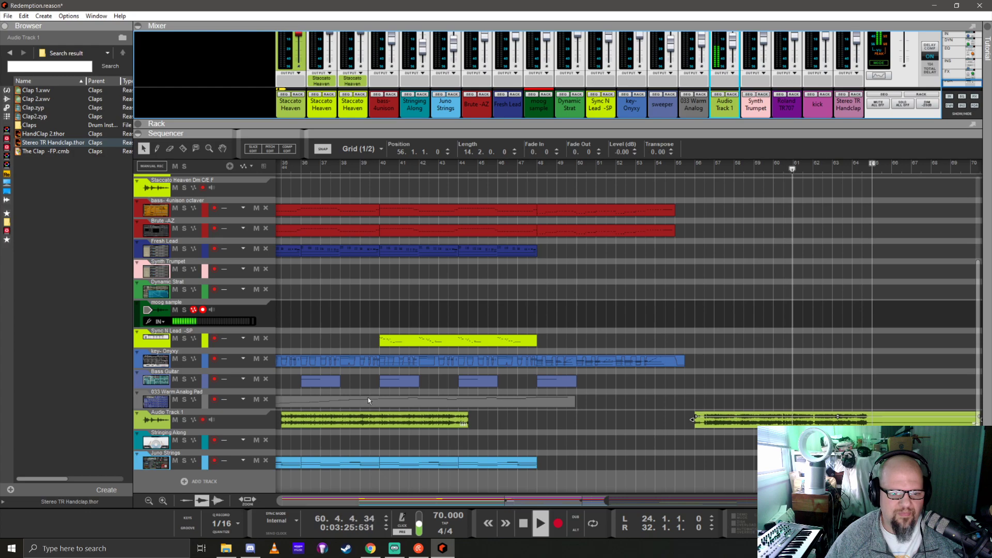
scroll(371, 398, left, 8)
scroll(374, 396, down, 5)
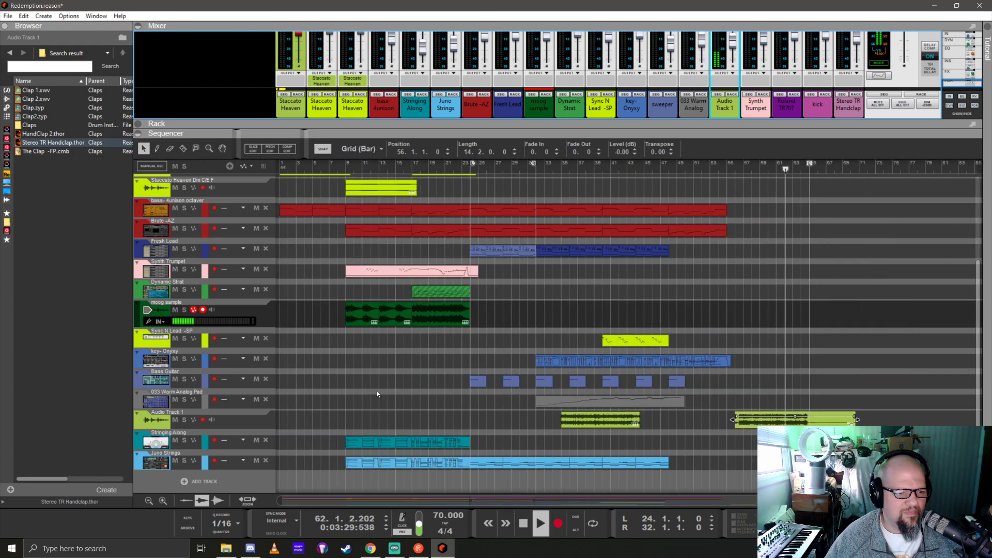
Disarm recording on the moog sample track and solo Audio Track 1
click(203, 310)
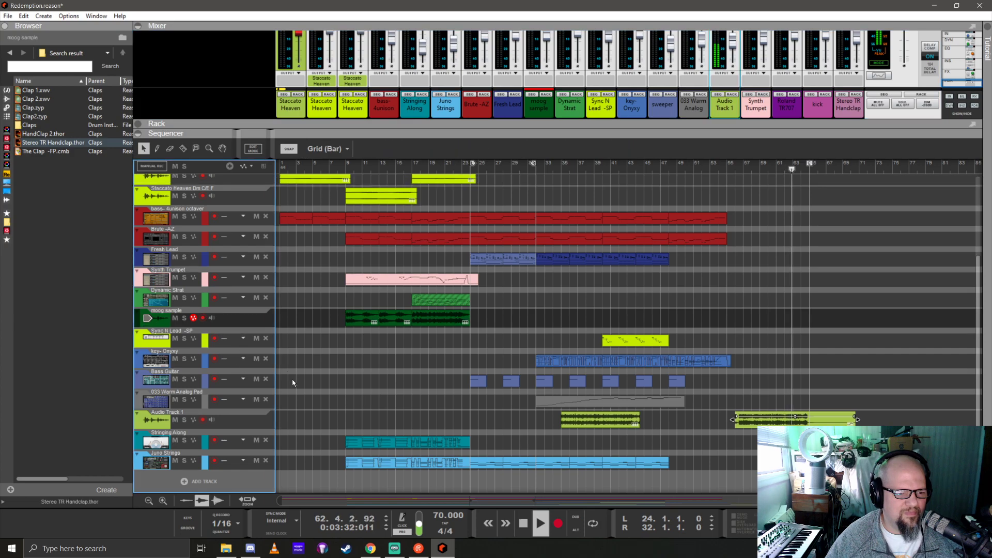
click(184, 421)
scroll(742, 434, down, 4)
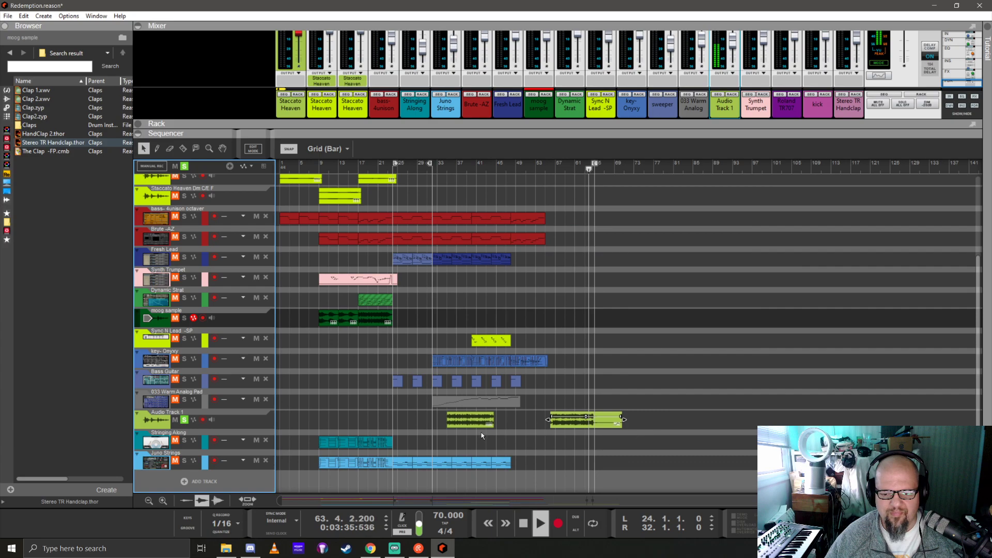
Play the soloed Audio Track 1 clip from bar 35 through bar 43
scroll(482, 436, up, 6)
scroll(636, 436, right, 2)
scroll(635, 433, right, 2)
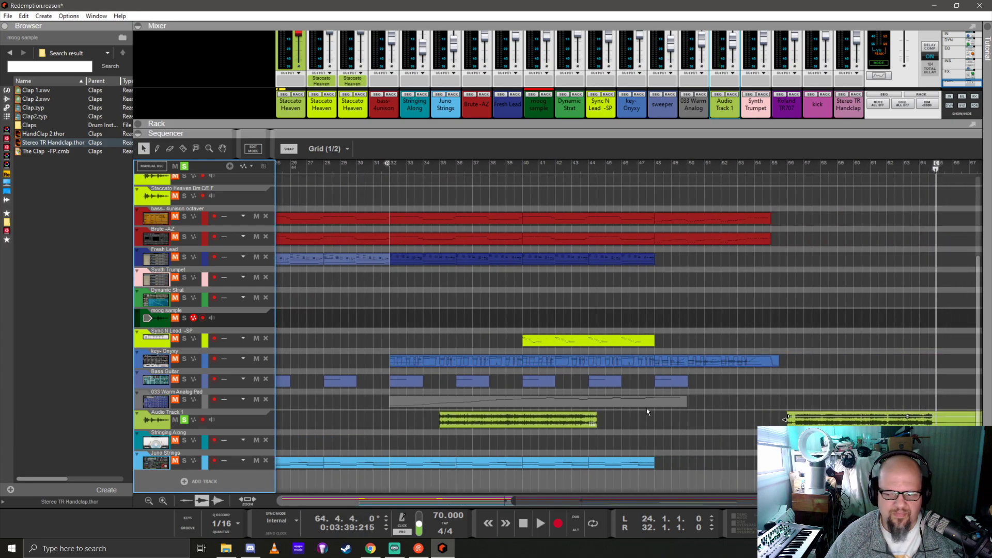
drag(446, 173, 439, 166)
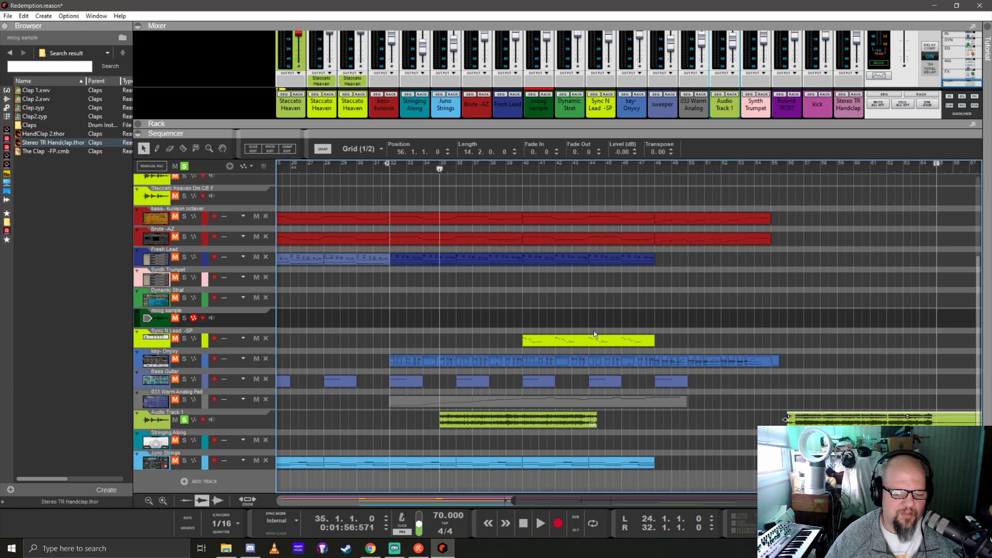
key(space)
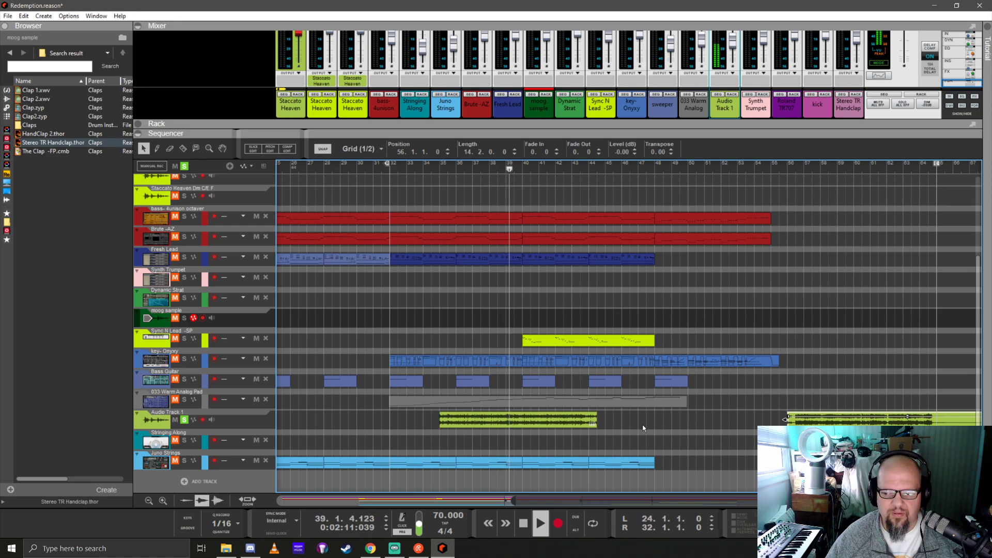
scroll(643, 425, down, 3)
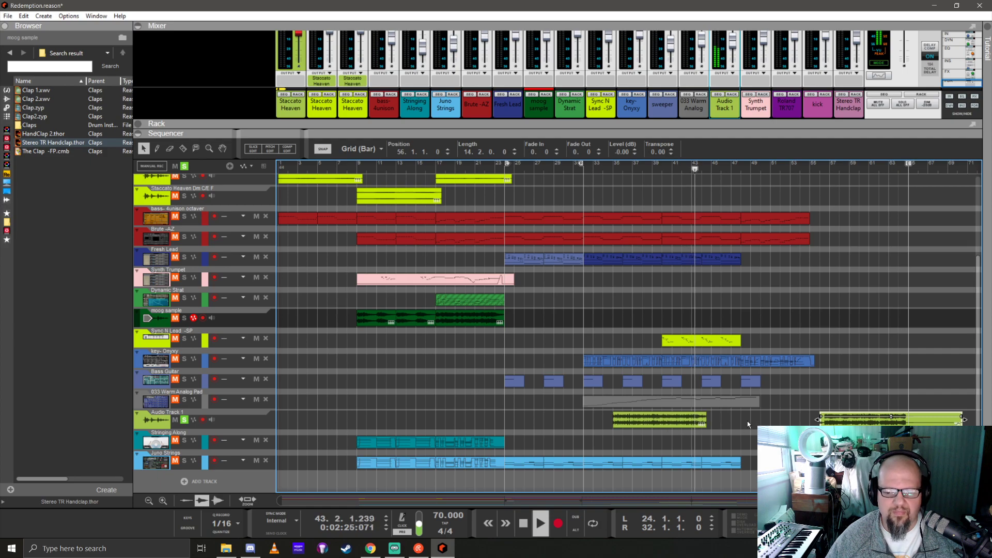
key(space)
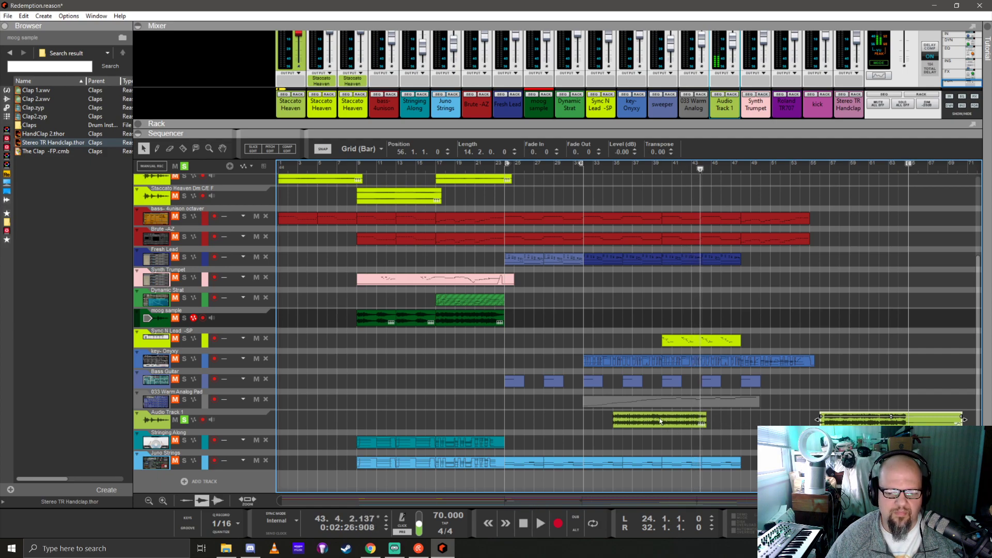
Move the Audio Track 1 clip at bar 35 to bar 2 and mute it
click(658, 418)
drag(658, 417, 332, 420)
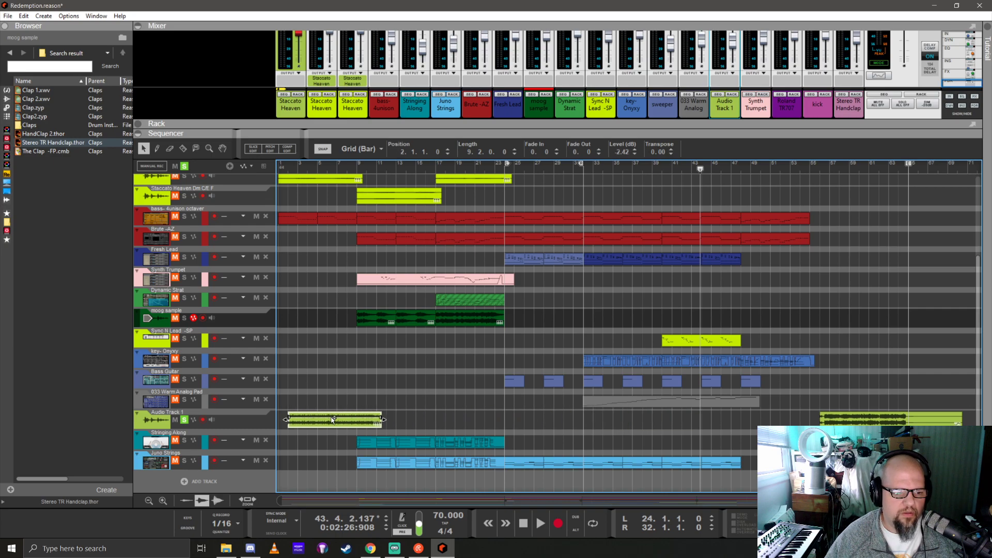
right_click(317, 425)
click(352, 313)
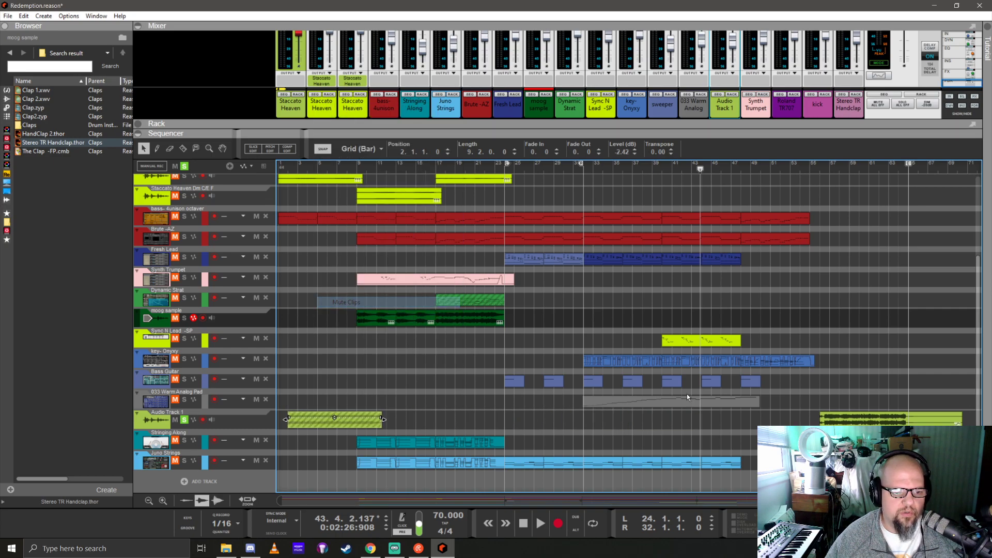
Move the Audio Track 1 clip at bar 56 to bar 24 and set the playback position to bar 24
drag(876, 422, 556, 423)
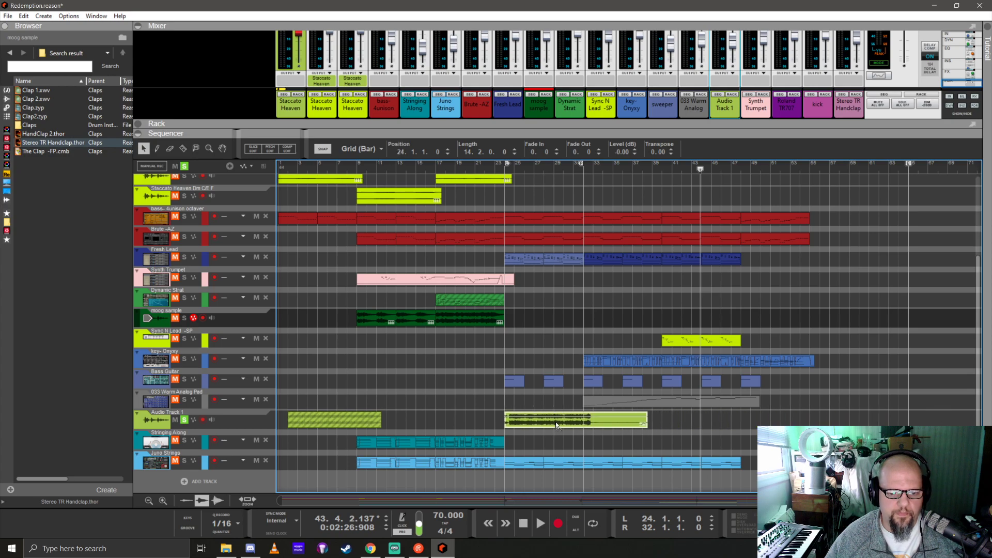
click(503, 170)
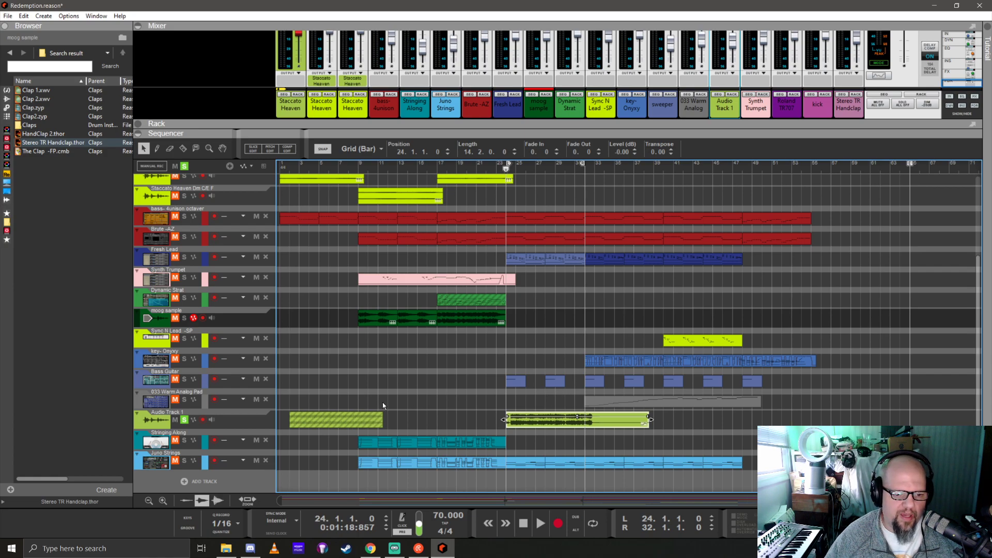
Place Moog Lead Dry from the Downloads folder on Audio Track 1 near bar 13, then delete both it and the muted clip at bar 2
click(375, 416)
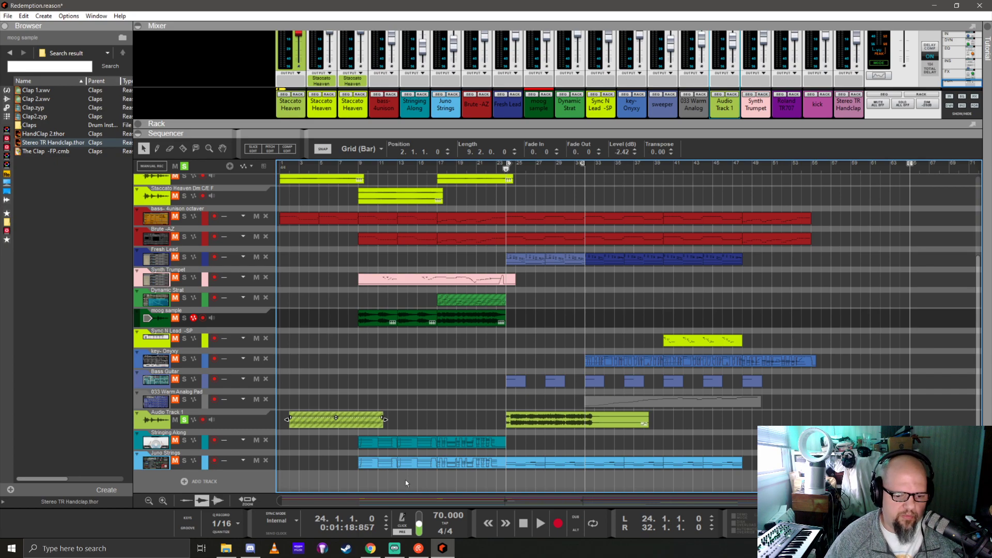
click(225, 548)
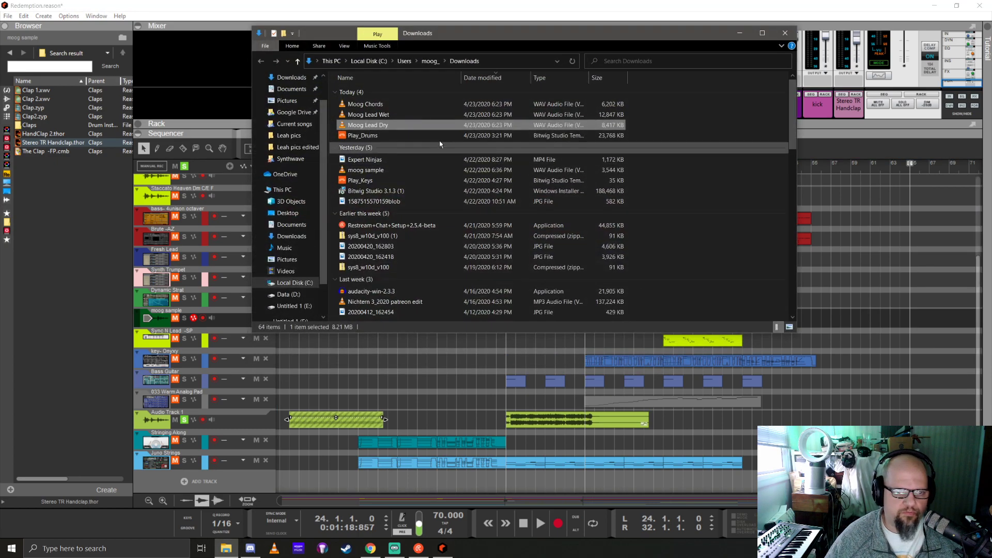
mouse_move(368, 124)
mouse_down()
mouse_move(436, 421)
mouse_move(403, 422)
mouse_up()
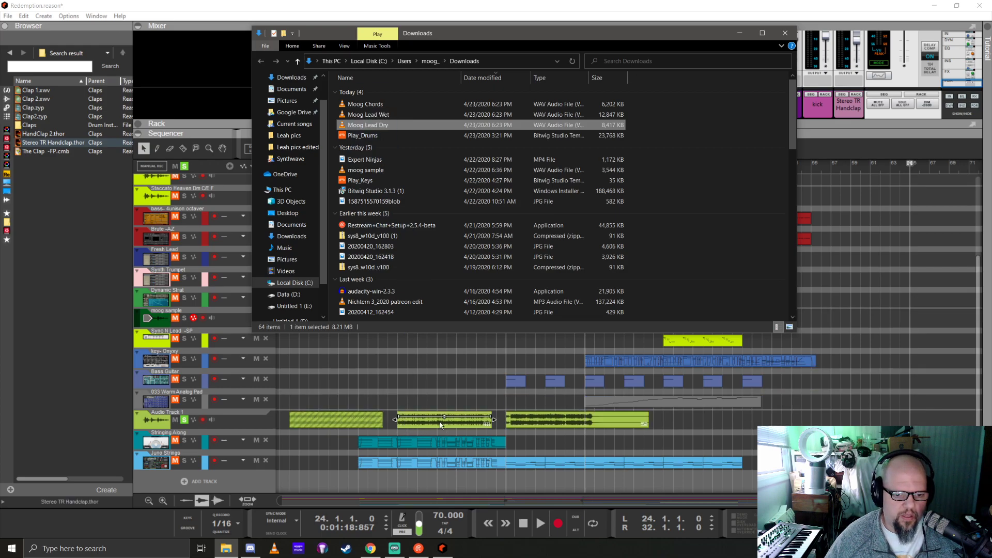
click(423, 424)
key(Delete)
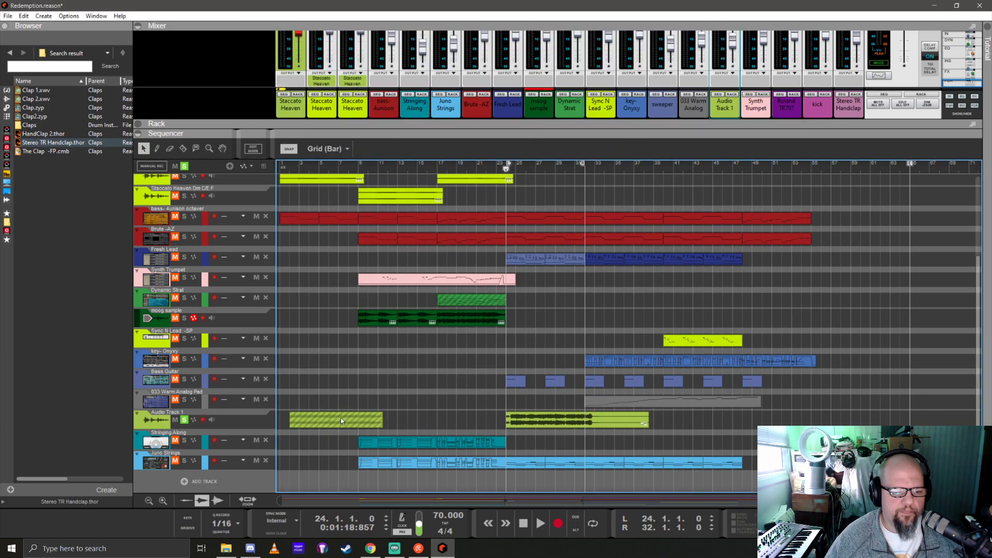
key(Delete)
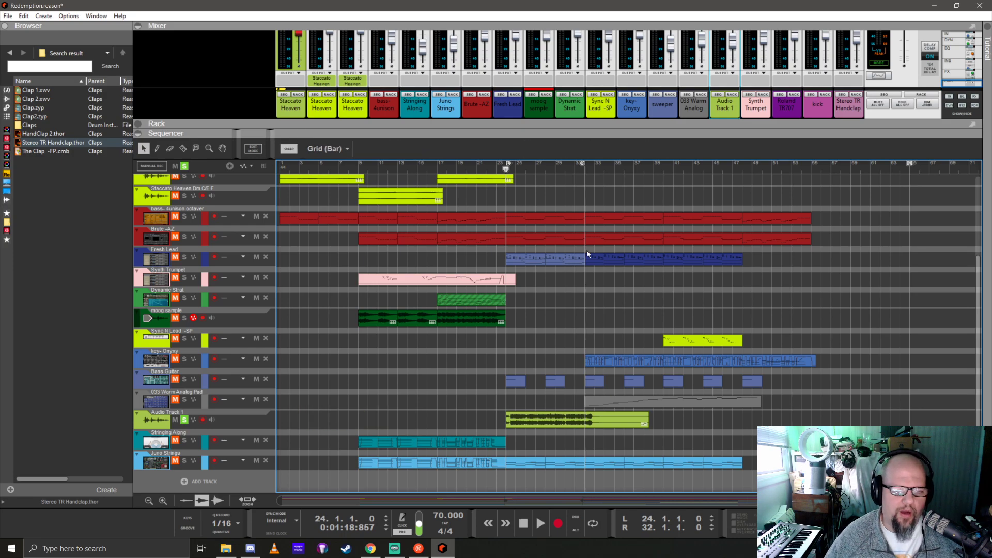
Play the soloed Audio Track 1 clip from bar 24 to hear where its sound begins
scroll(543, 426, up, 5)
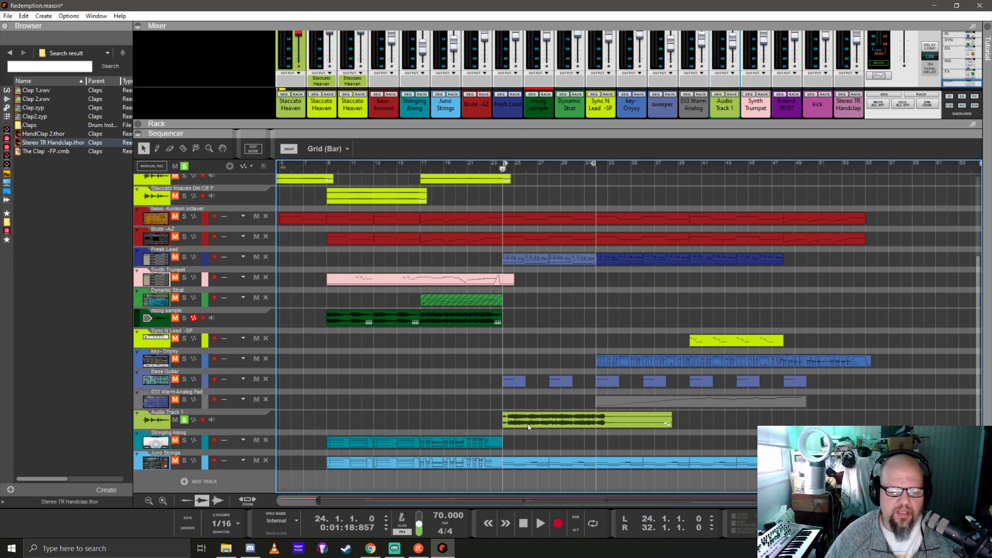
scroll(492, 429, down, 3)
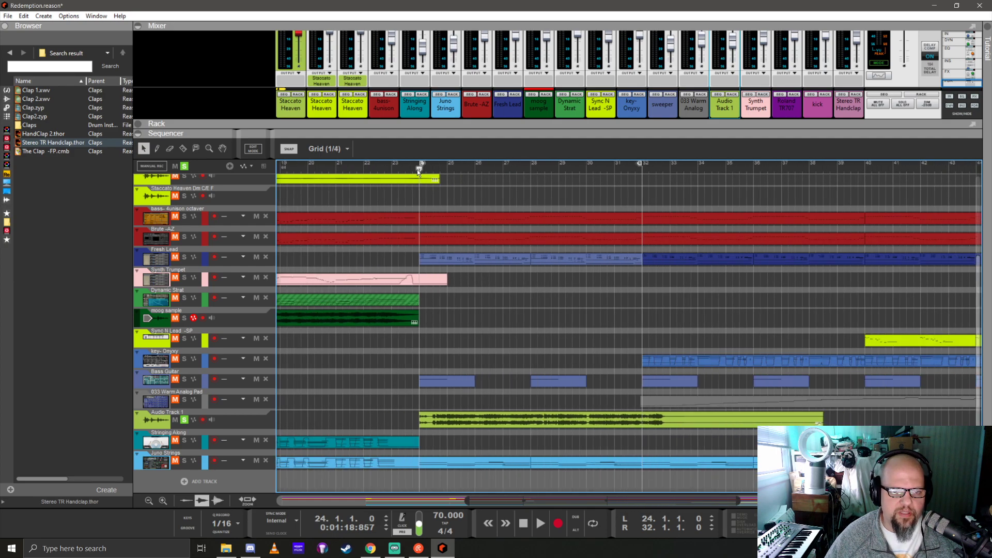
click(541, 524)
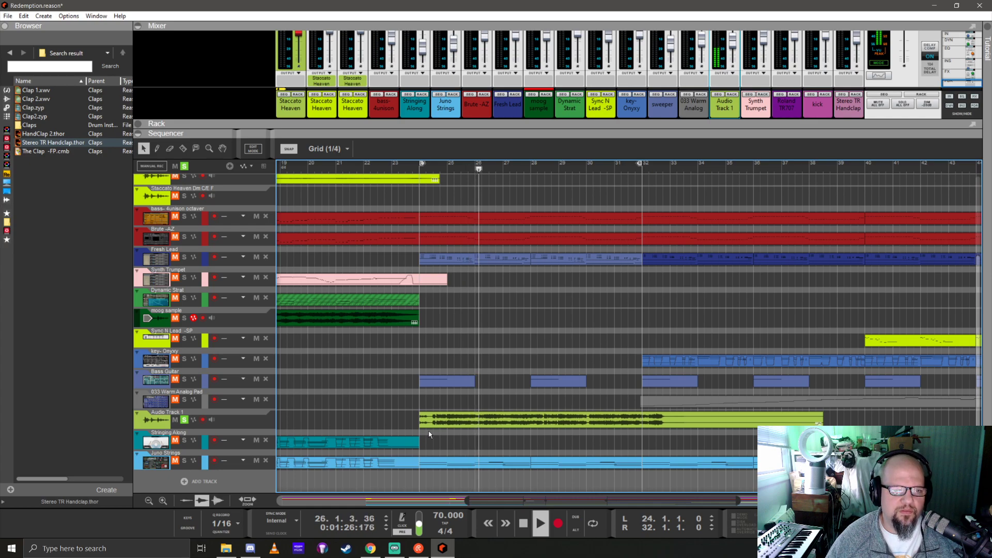
Trim the silent start of the Audio Track 1 clip so that it begins at 24. 2. 4.120
scroll(433, 430, up, 3)
scroll(433, 430, up, 2)
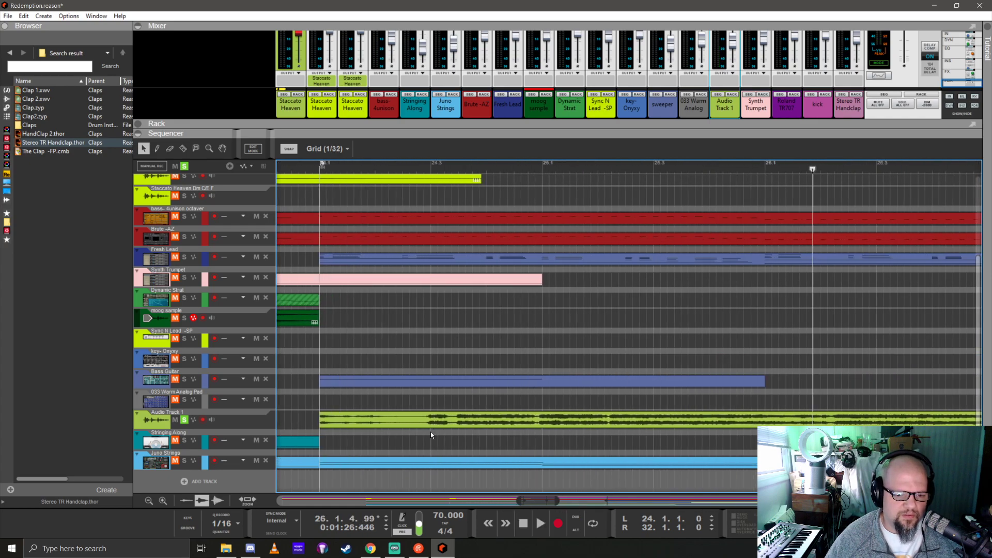
click(320, 419)
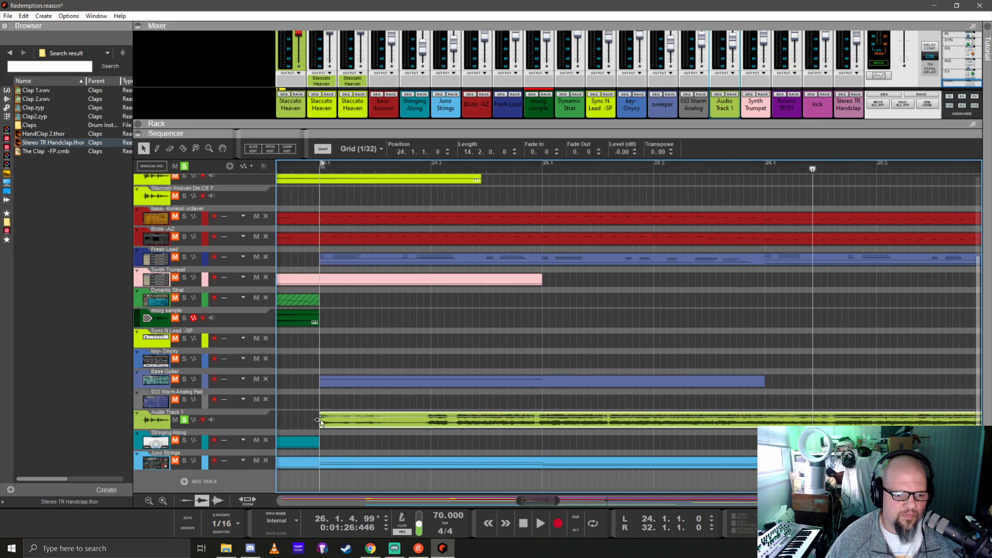
drag(337, 423, 404, 428)
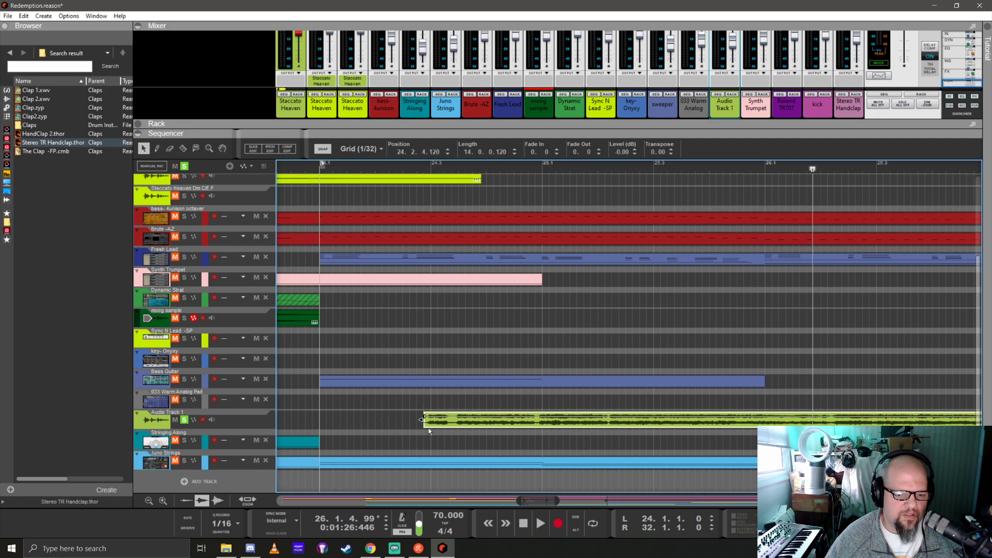
Move the trimmed Audio Track 1 clip earlier so that it starts at 23. 4. 4.120, just before bar 24
scroll(432, 426, up, 2)
scroll(432, 426, down, 4)
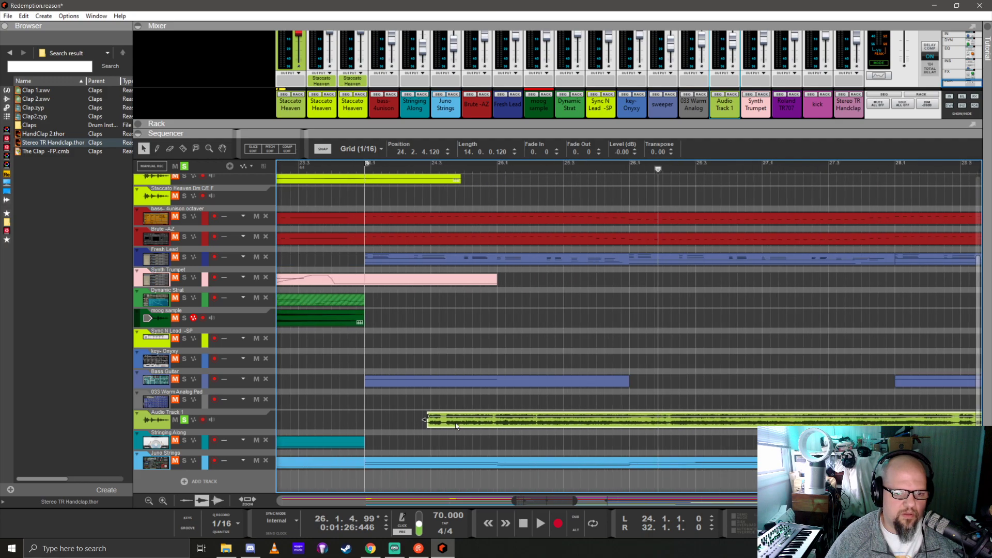
drag(454, 423, 398, 420)
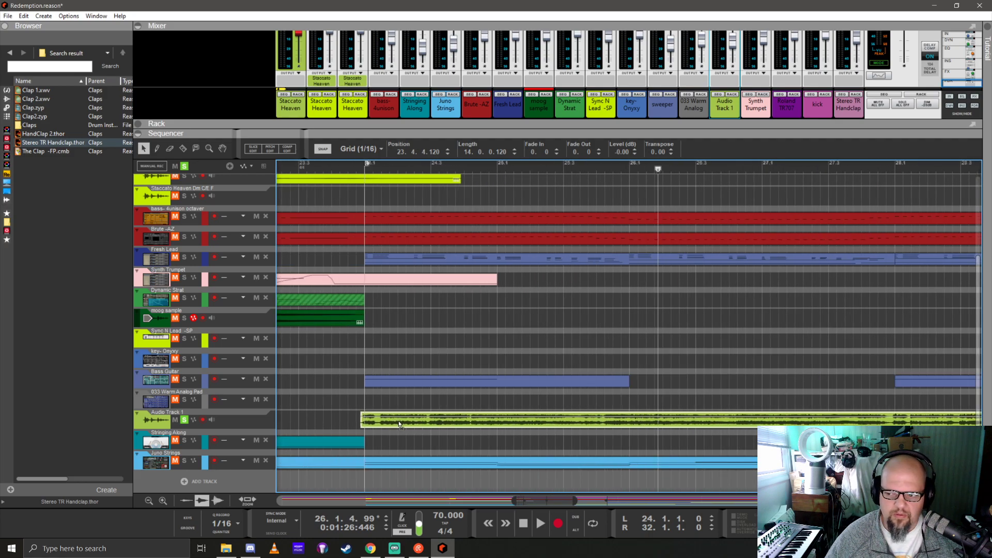
scroll(357, 428, up, 5)
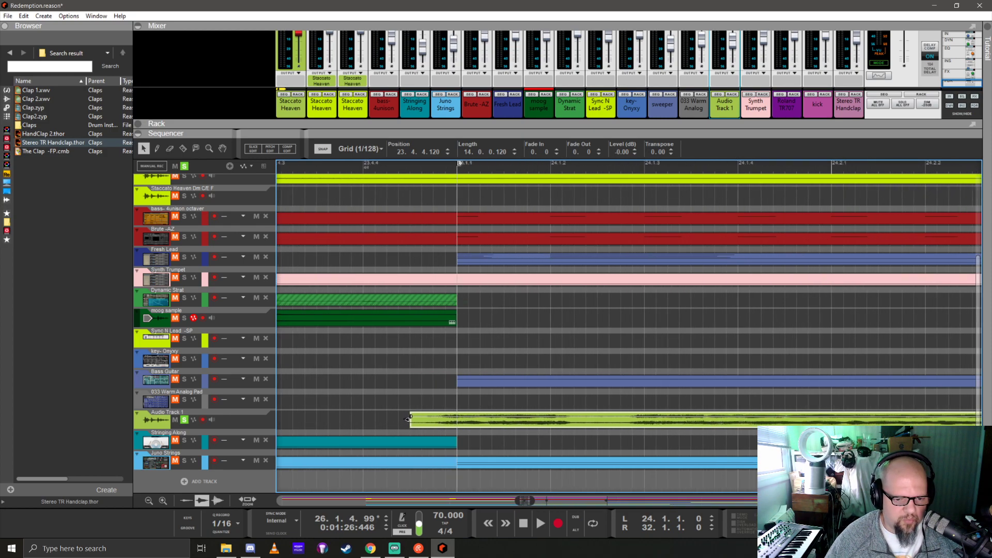
Play the soloed Audio Track 1 clip from 23.4.4 and again from 23.4.1 to check its entry at bar 24
click(363, 168)
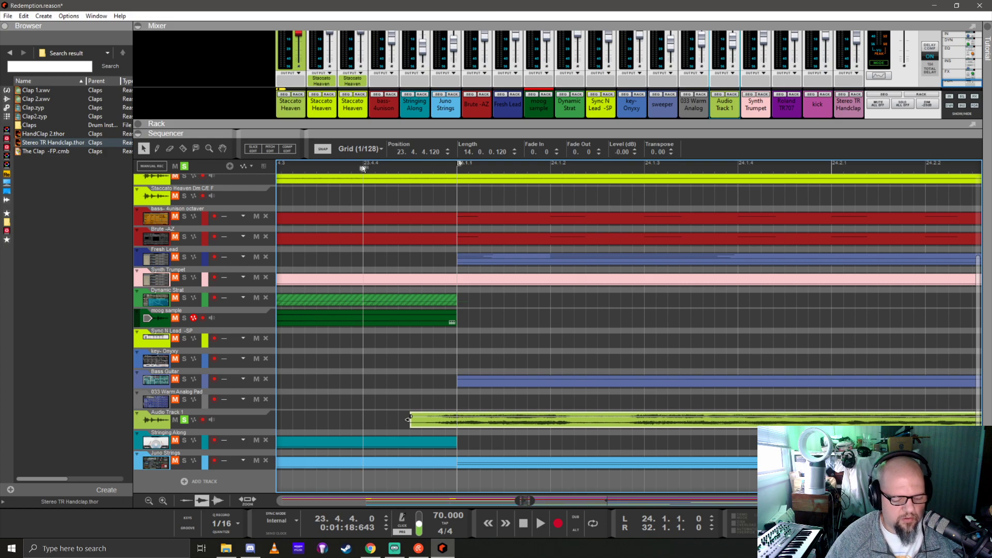
key(space)
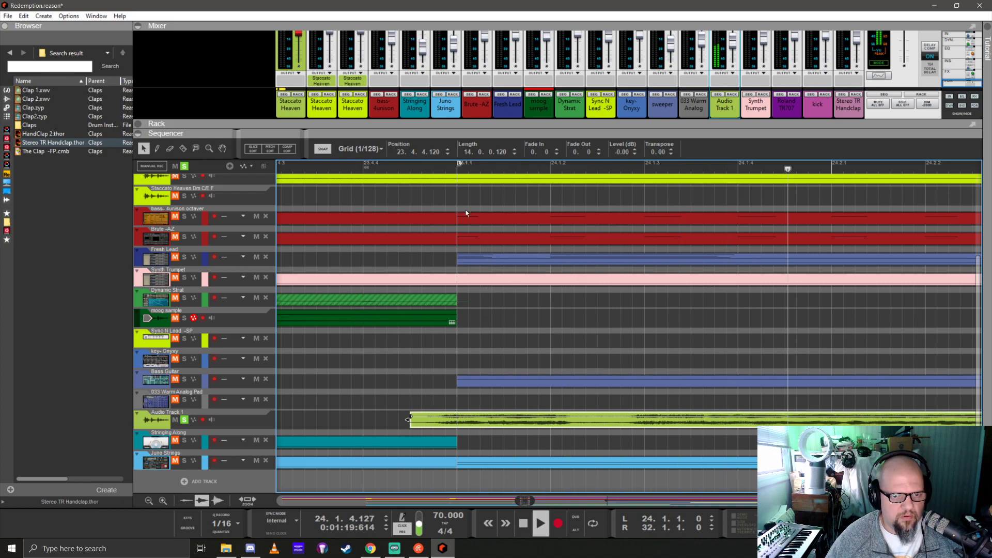
scroll(399, 386, down, 3)
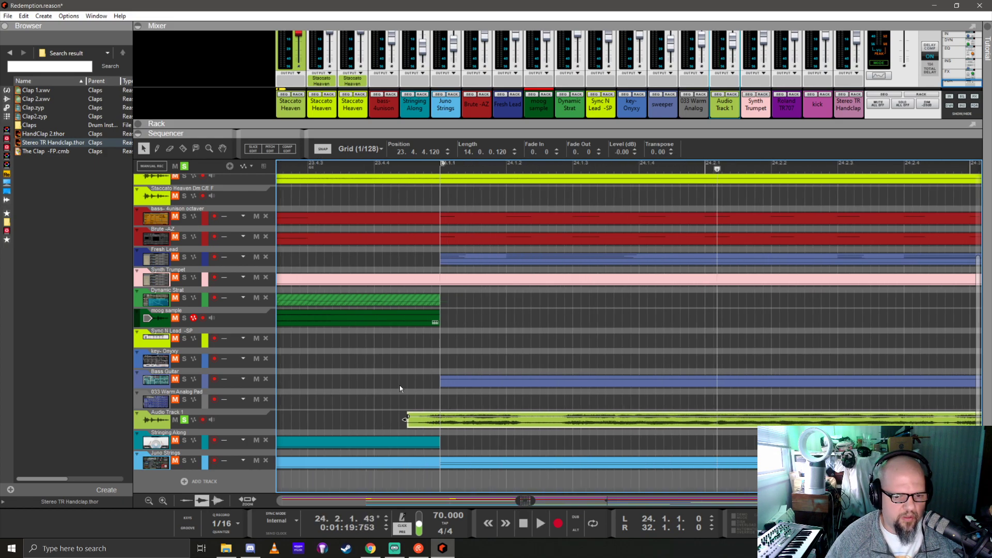
scroll(374, 399, left, 1)
click(301, 168)
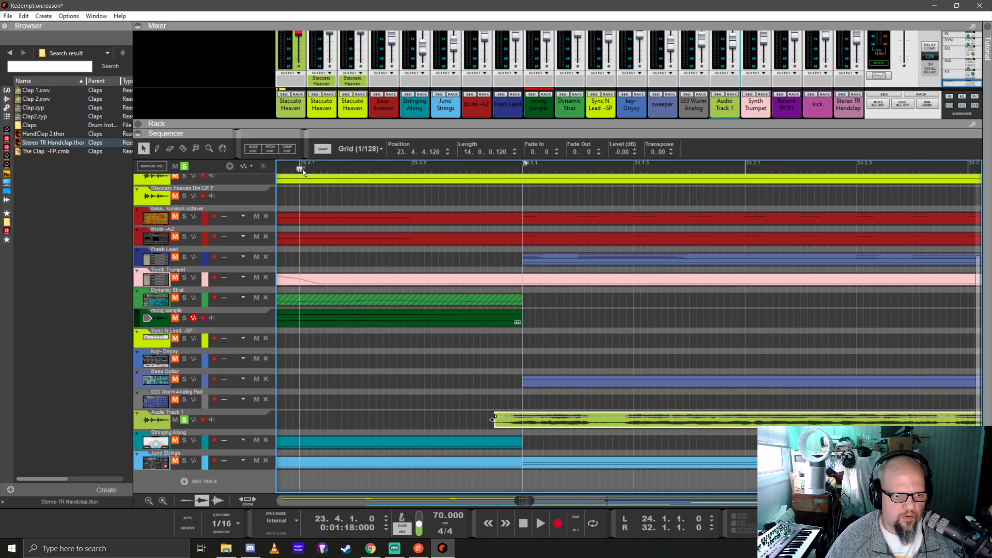
key(space)
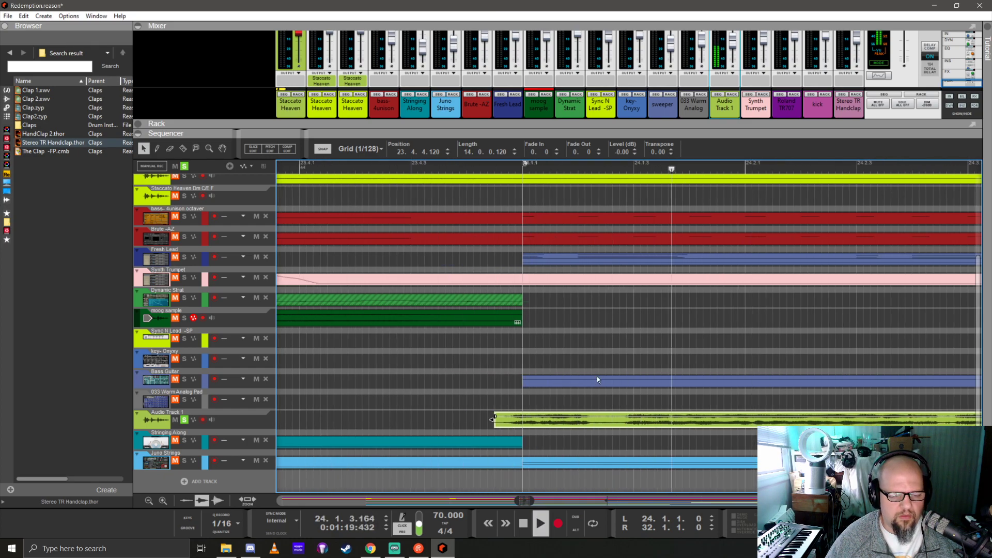
scroll(469, 428, down, 1)
key(space)
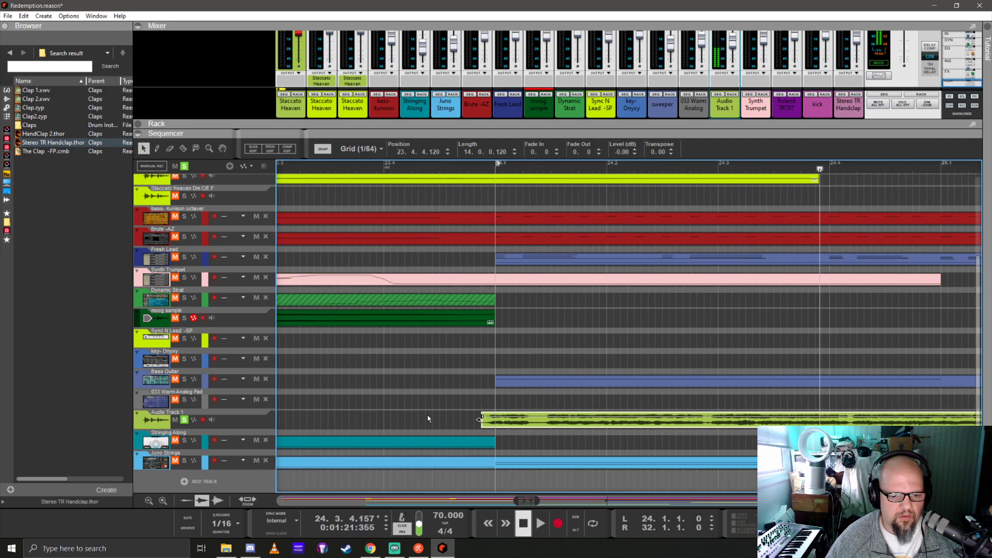
Play the clip from 23.2 and unsolo Audio Track 1 to hear it with the full mix
scroll(427, 414, left, 2)
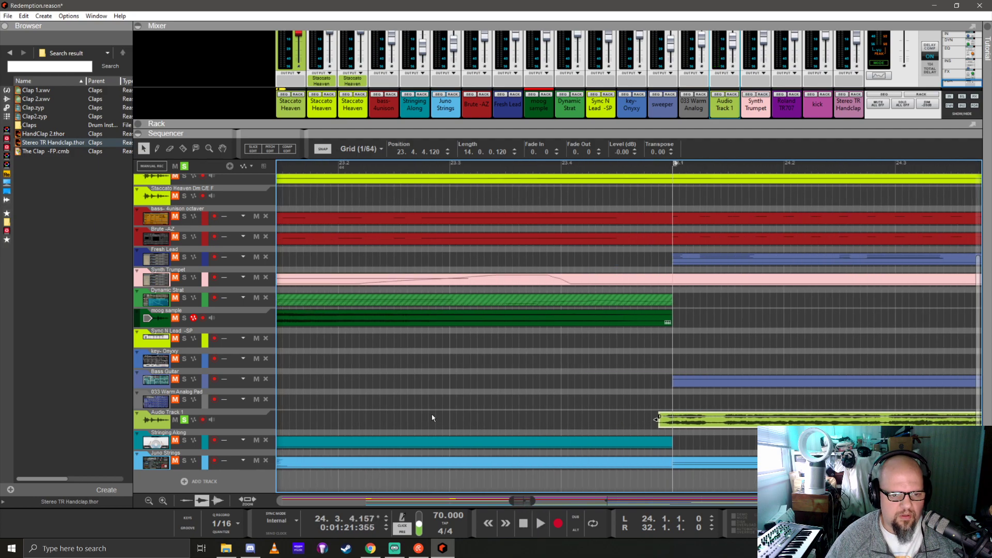
click(336, 164)
scroll(516, 354, down, 1)
key(space)
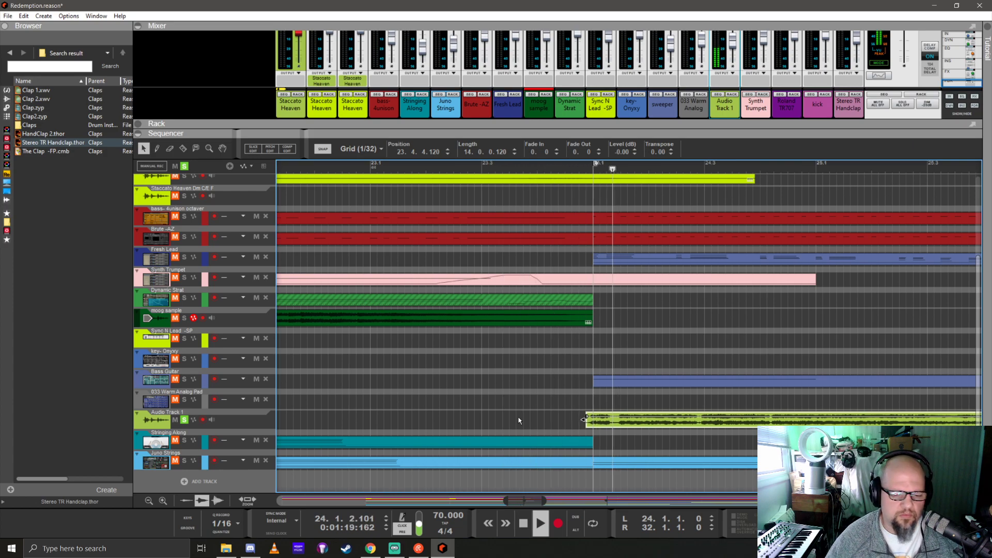
scroll(515, 395, down, 3)
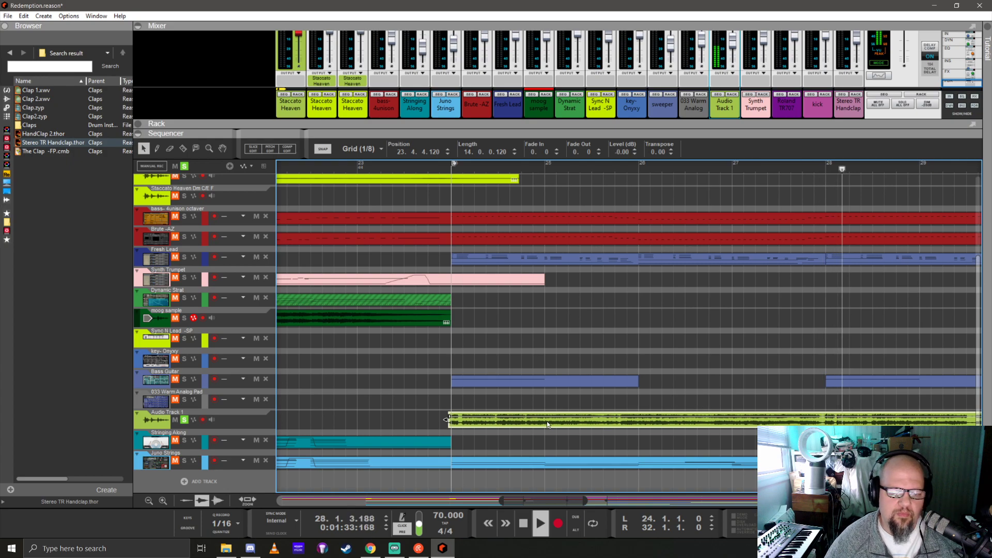
scroll(579, 399, down, 2)
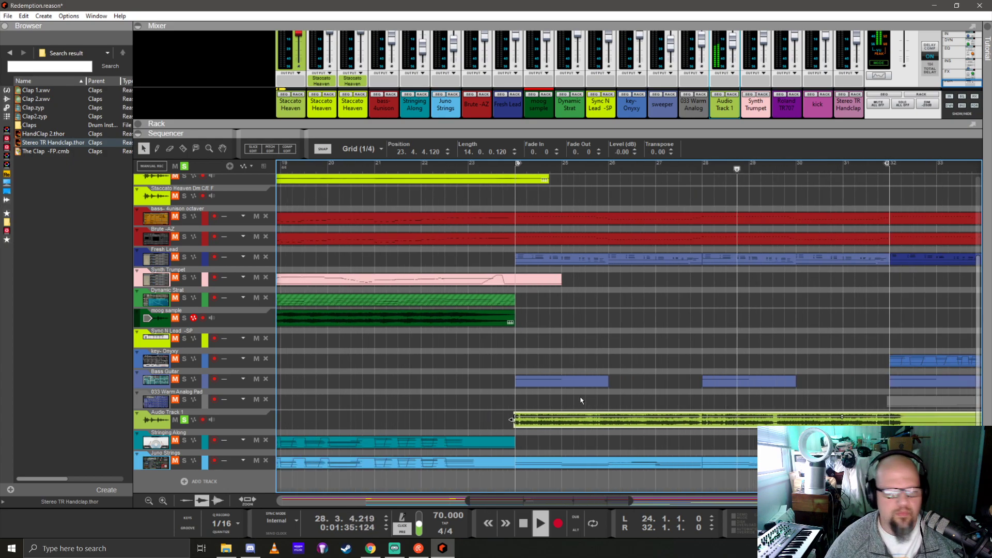
click(184, 419)
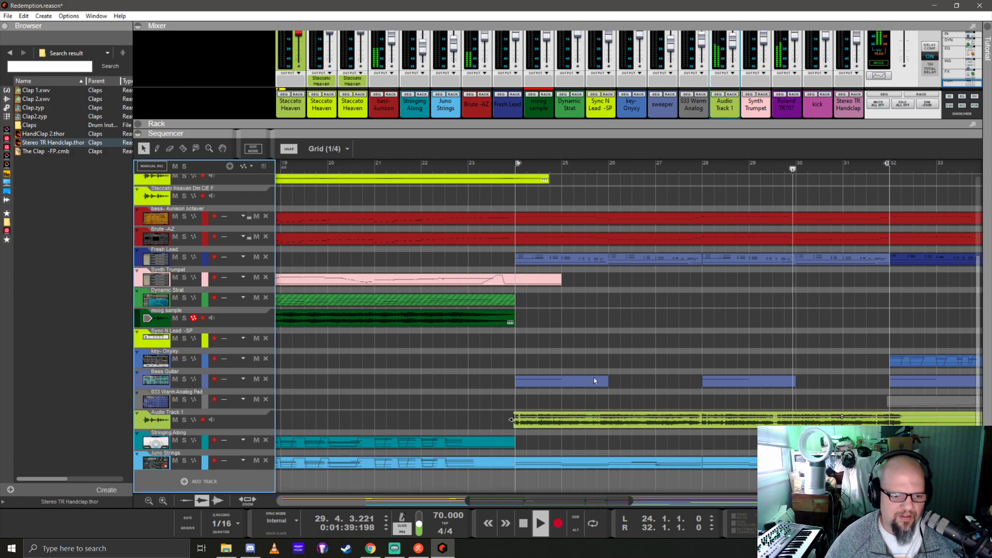
Cut the silent end of the Audio Track 1 clip, shortening it to a length of 9. 0. 0.120
scroll(595, 381, down, 2)
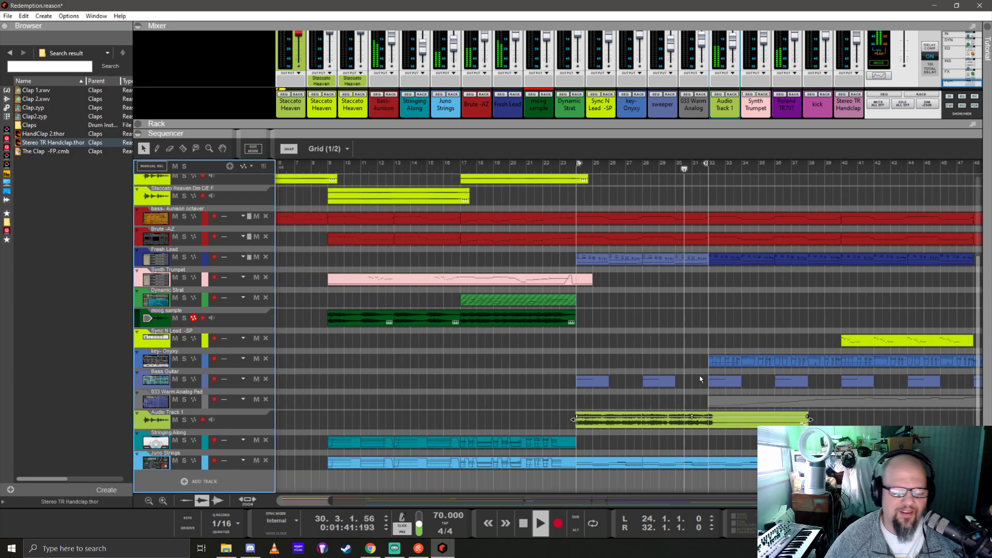
click(804, 420)
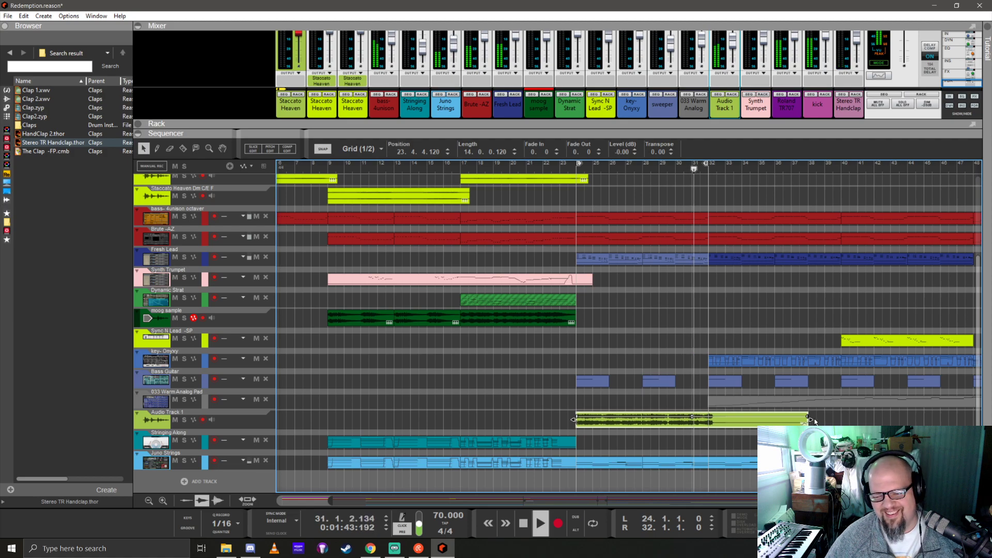
drag(815, 421, 721, 424)
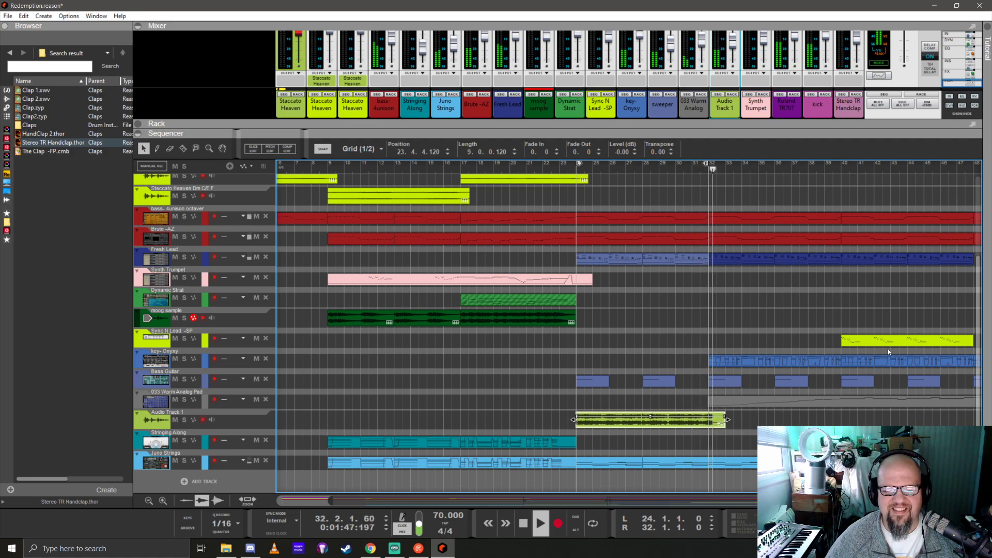
Move the Sync N Lead -SP clip to start at bar 32, set its mixer level to -7.33 dB and stop playback
drag(895, 338, 762, 340)
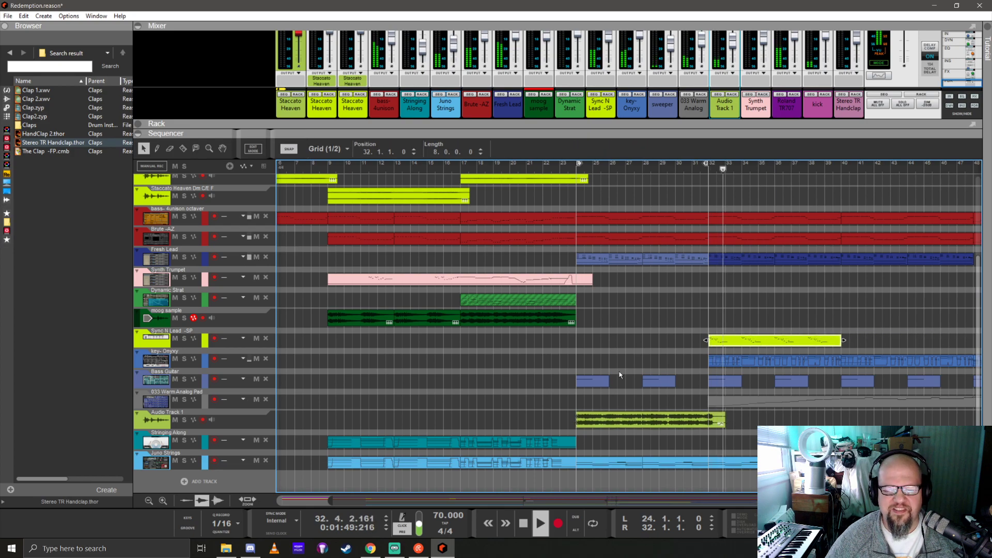
ctrl+scroll(619, 374, down, 3)
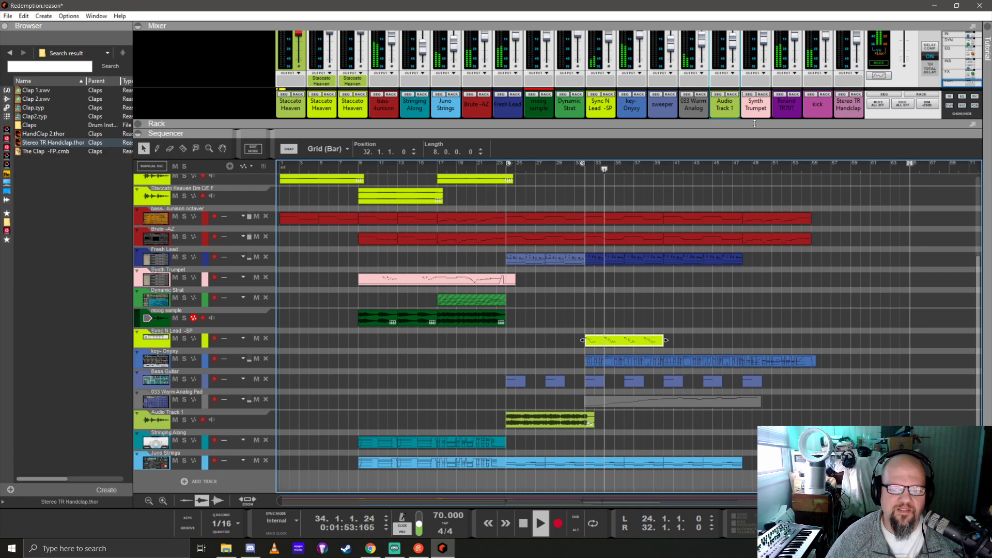
drag(754, 123, 754, 179)
click(609, 92)
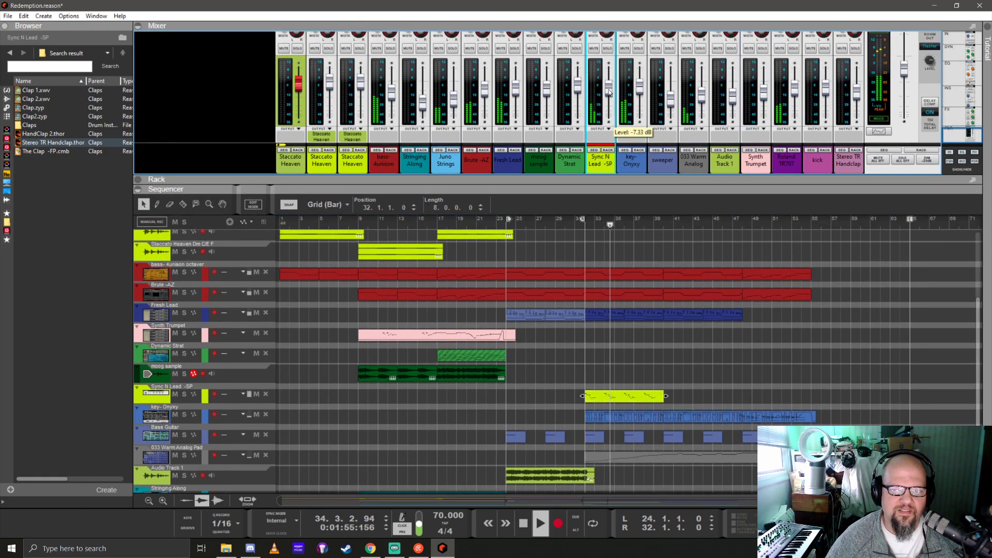
drag(677, 180, 685, 86)
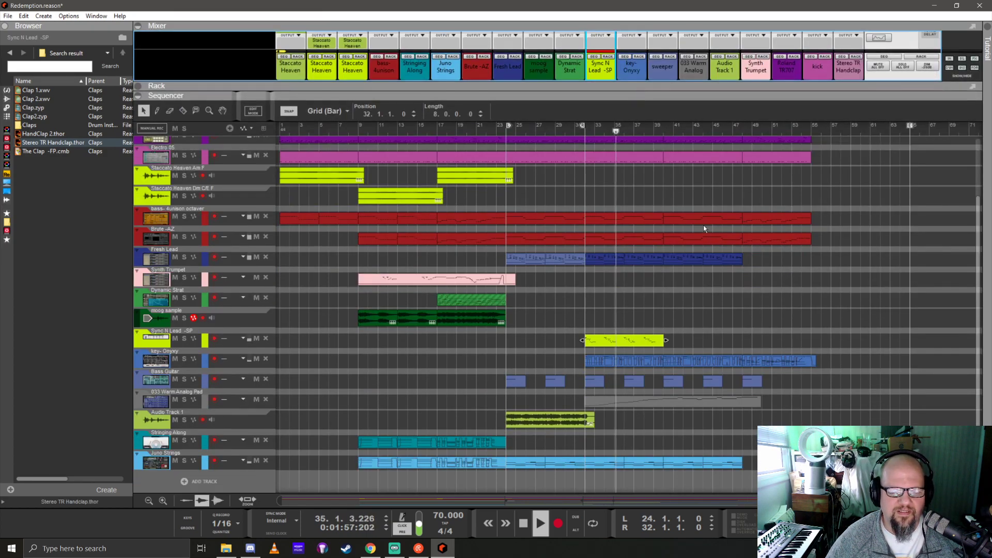
key(space)
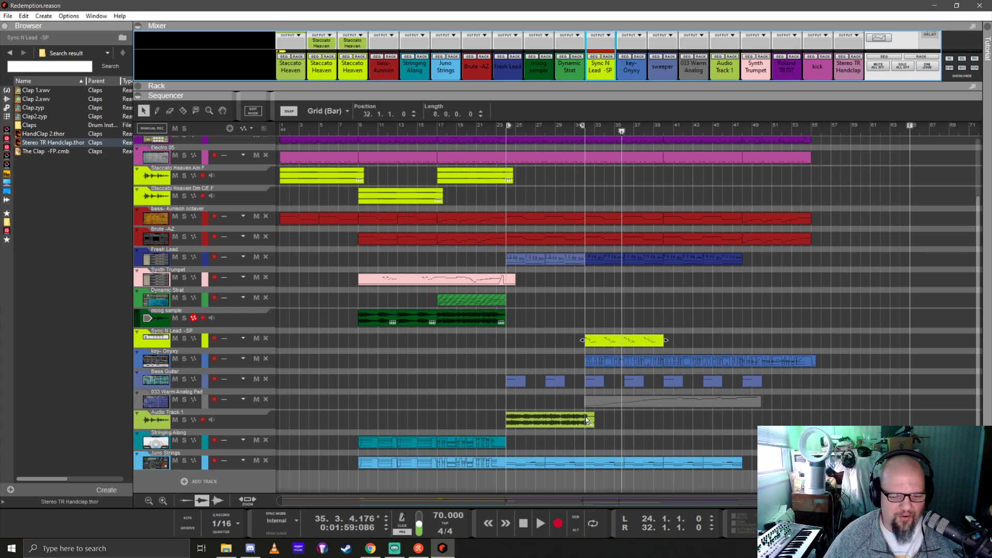
Shorten the Audio Track 1 clip to a length of 8. 1. 2.120 and give it a fade-out of 2.150
scroll(590, 419, up, 7)
click(563, 420)
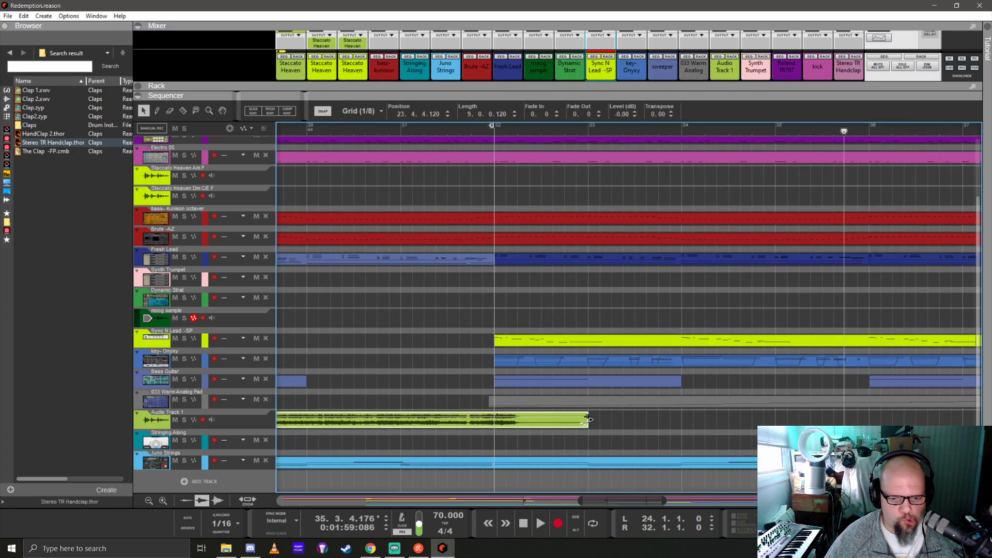
drag(583, 421, 535, 417)
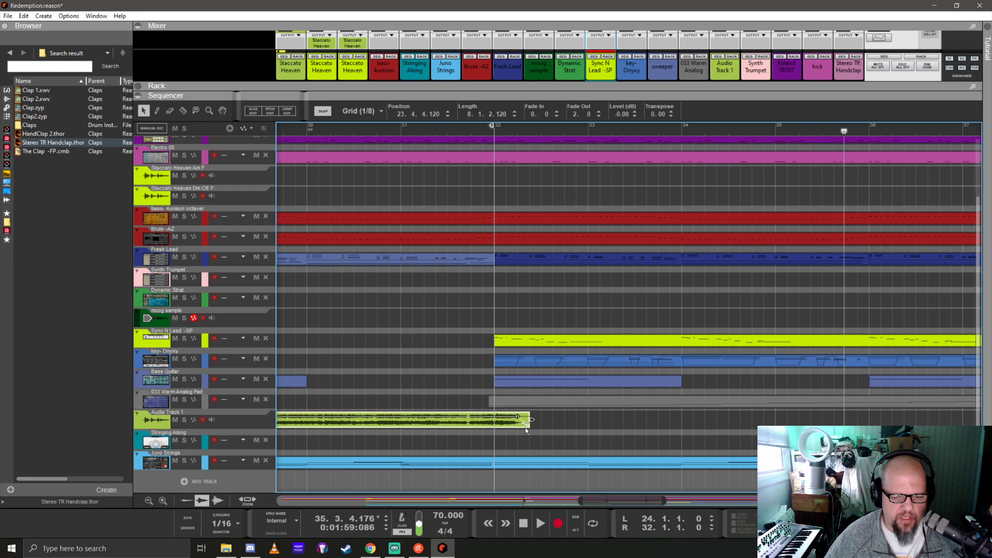
scroll(525, 427, up, 5)
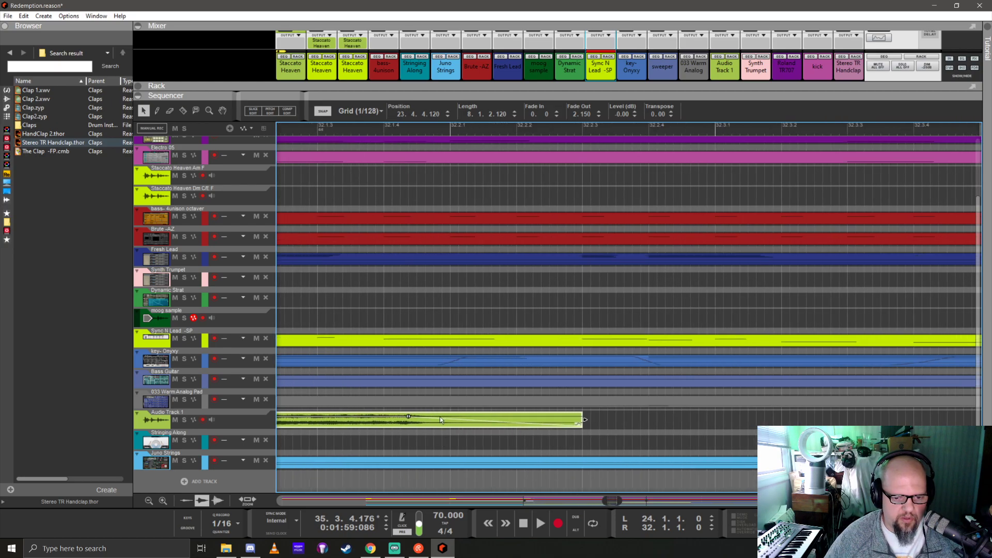
scroll(460, 387, down, 5)
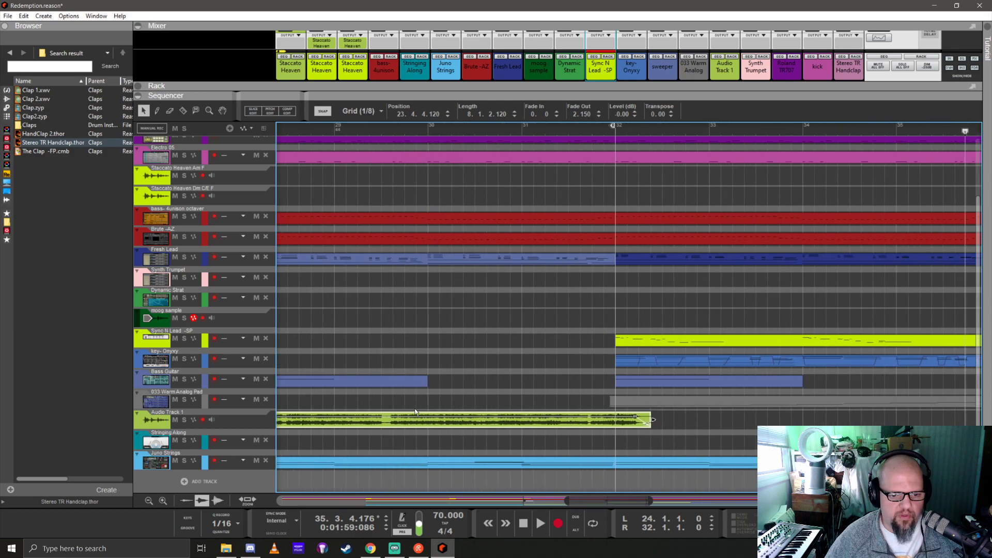
scroll(467, 378, down, 5)
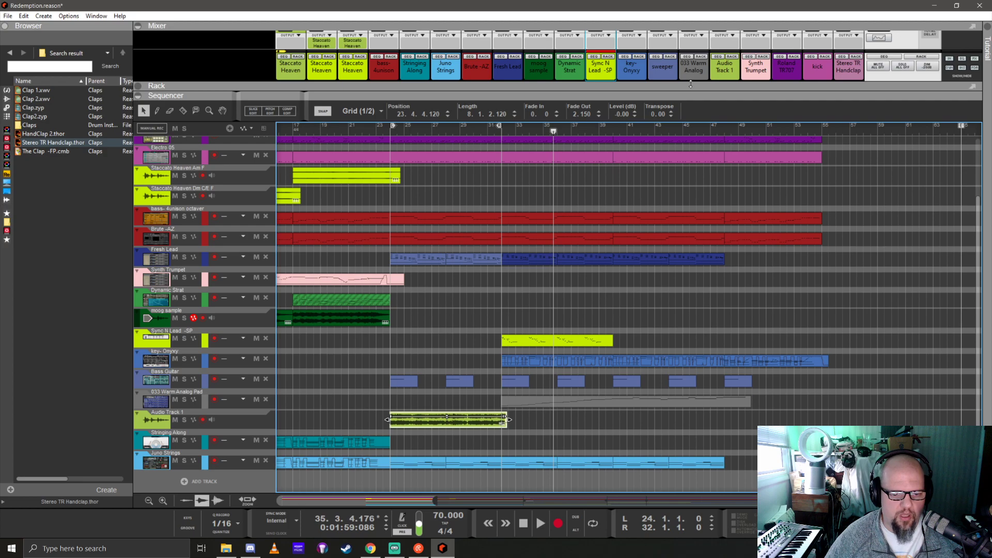
Rename Audio Track 1 as GEETARSOLO and change its track color to red
double_click(158, 414)
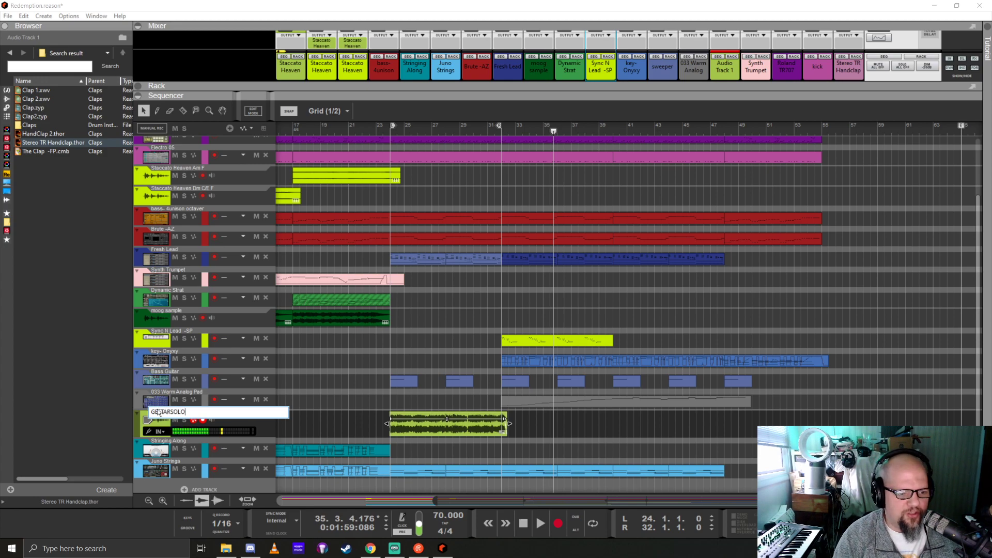
key(Return)
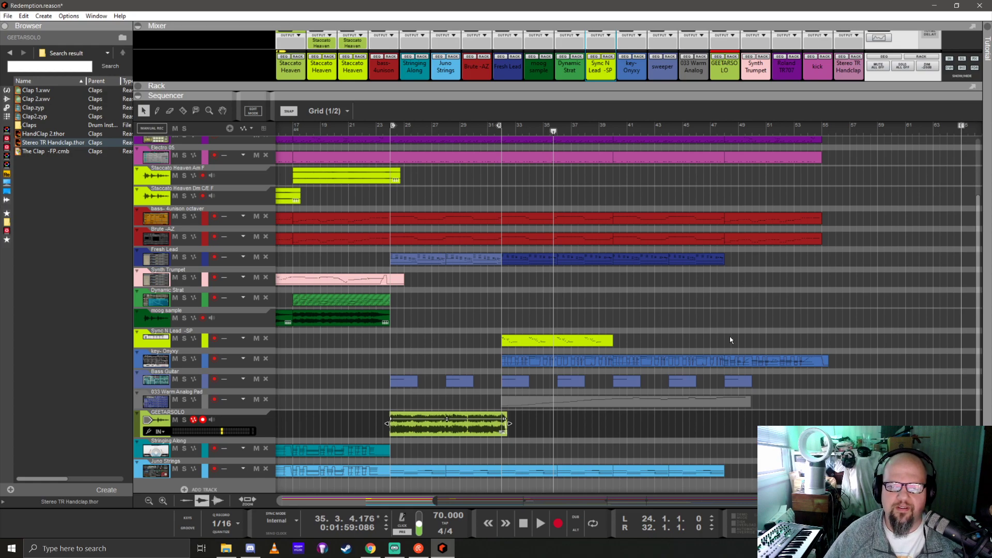
right_click(155, 424)
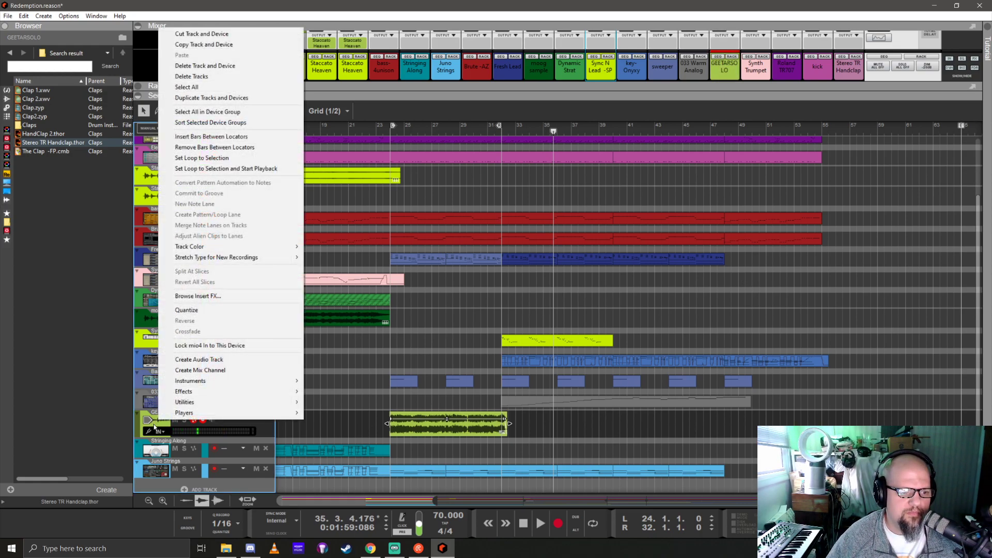
mouse_move(227, 249)
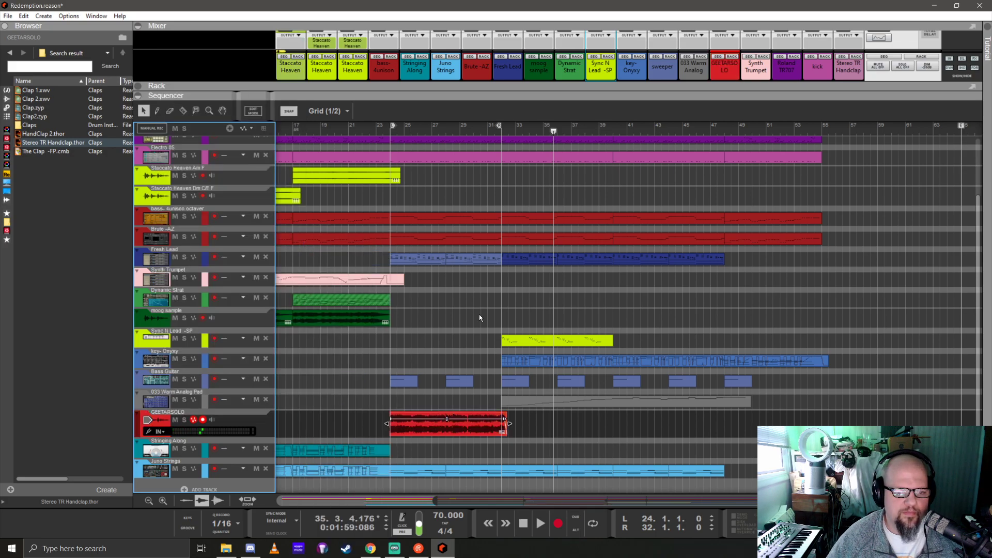
click(556, 325)
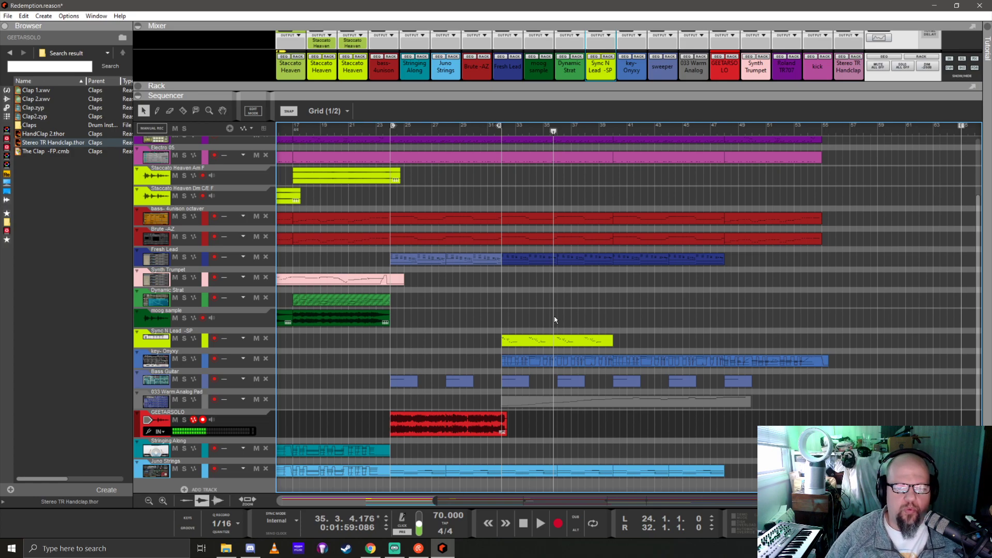
Set the playback position to bar 24, save the song and play the full mix from there
click(392, 132)
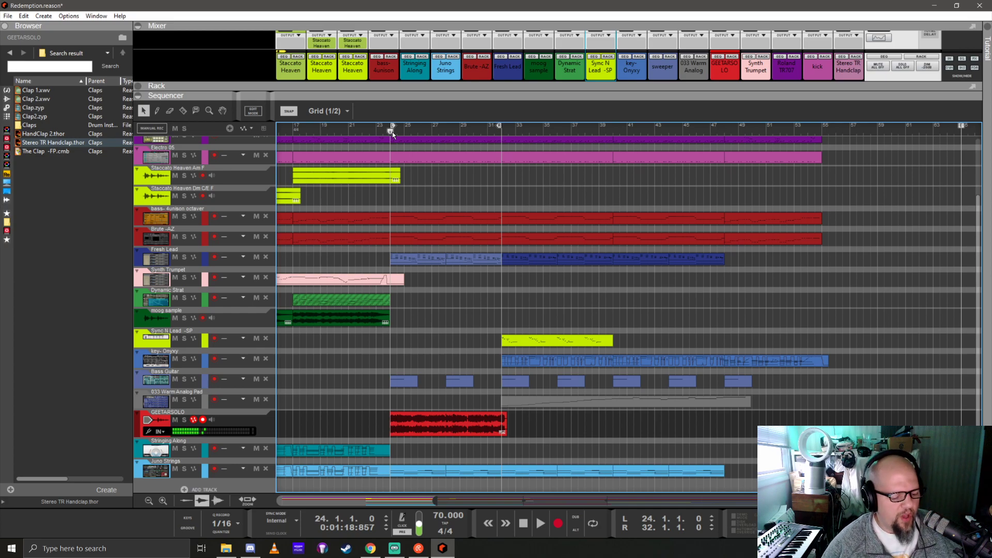
key(ctrl+s)
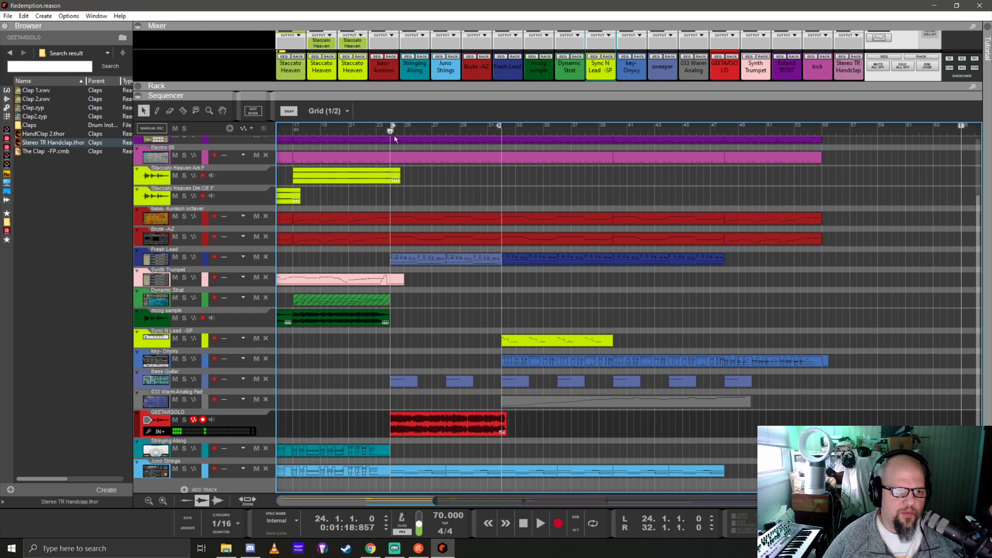
key(space)
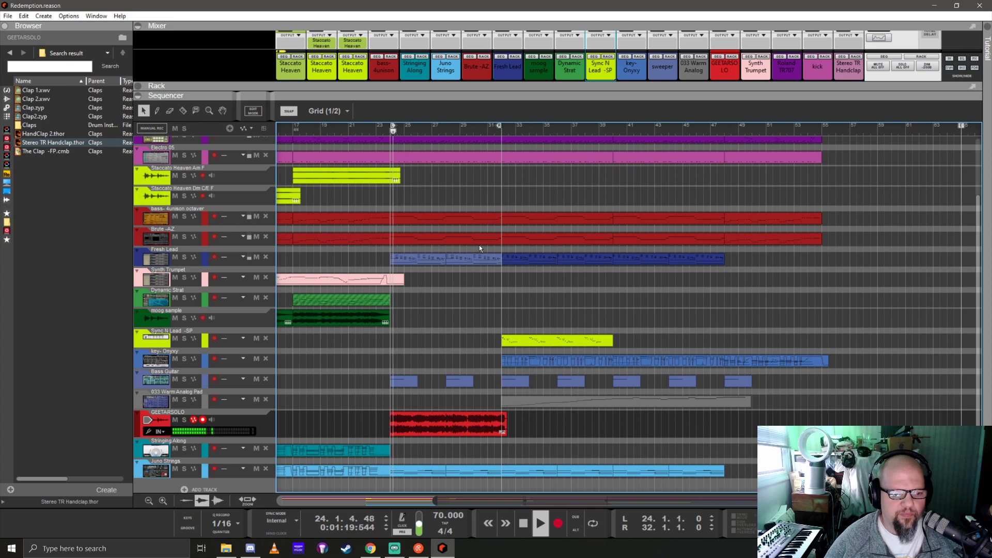
Set the Fresh Lead mixer level to about -5.51 dB while the song plays
drag(731, 87, 755, 221)
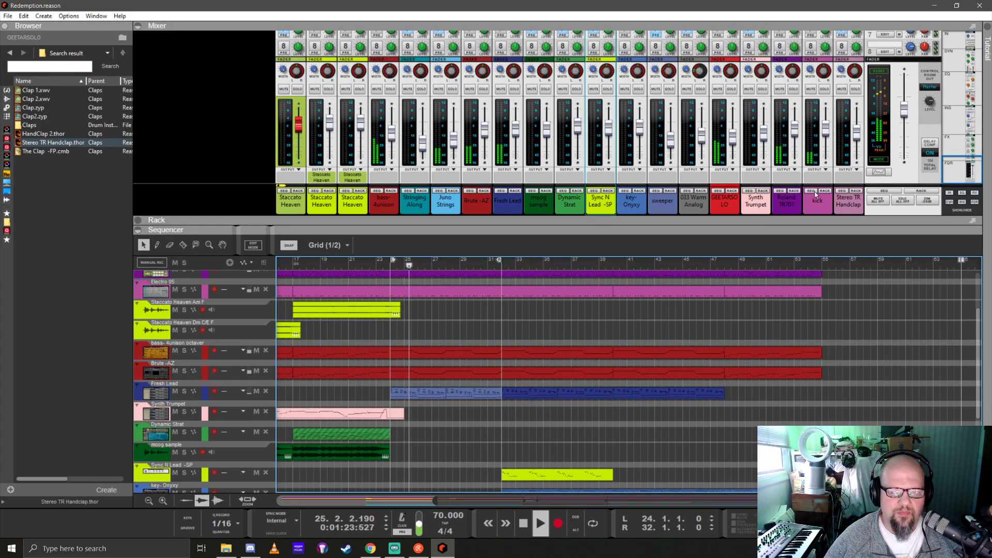
click(515, 92)
click(515, 92)
mouse_move(518, 134)
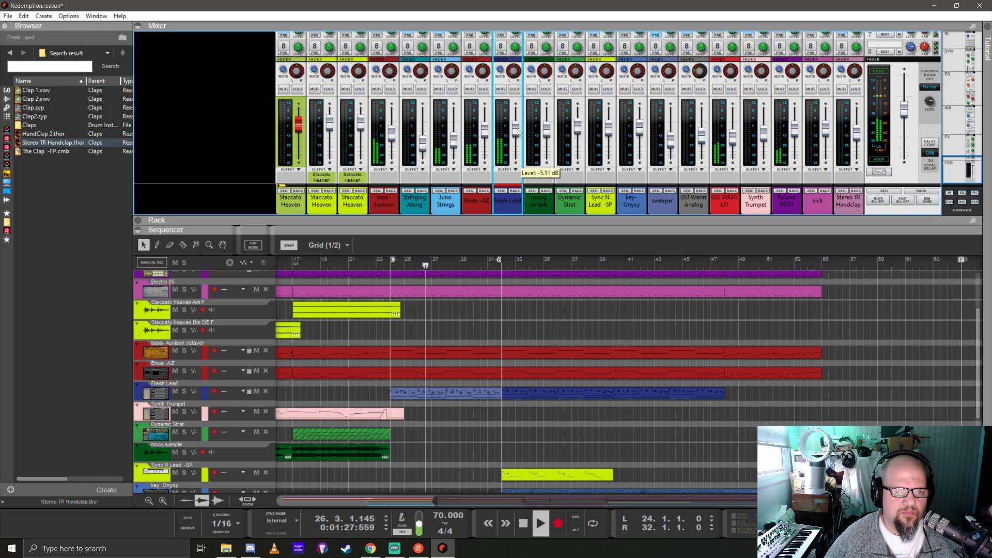
drag(519, 134, 517, 134)
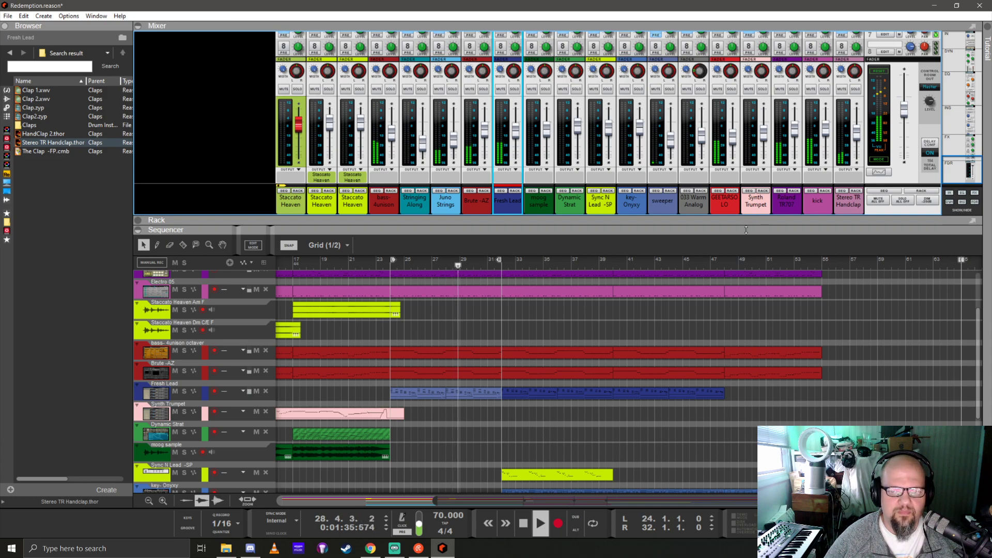
drag(746, 230, 721, 135)
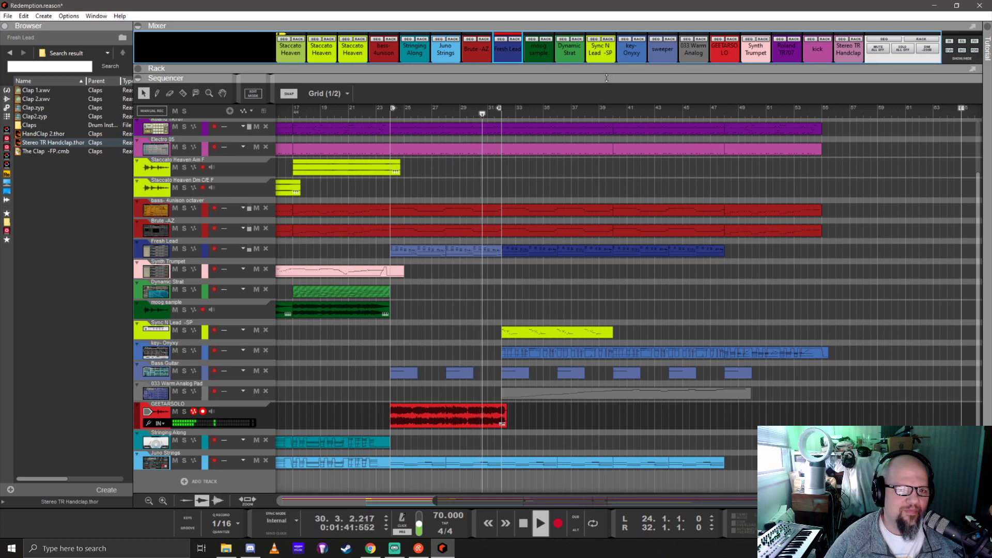
Set the GEETARSOLO mixer level to -14.30 dB and stop playback
drag(729, 66, 733, 217)
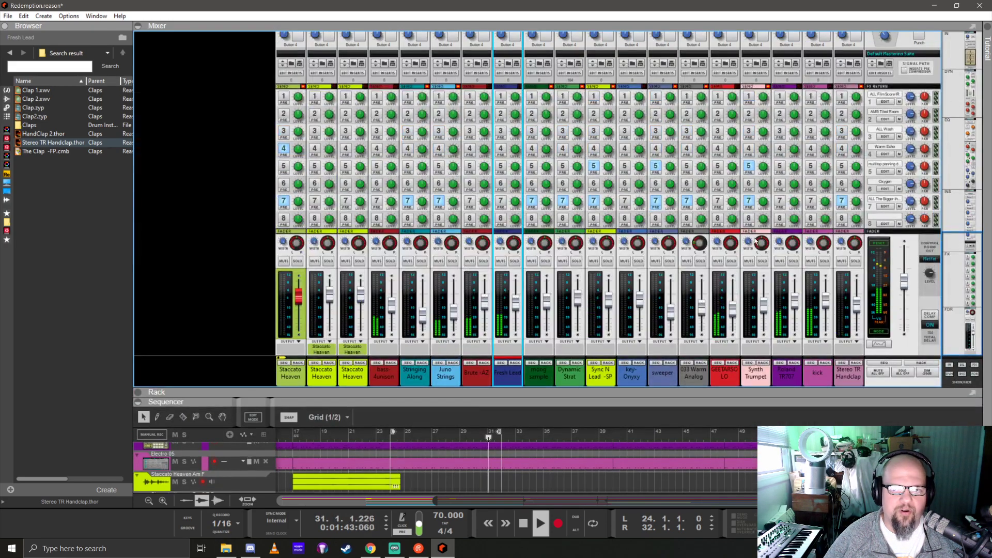
click(718, 201)
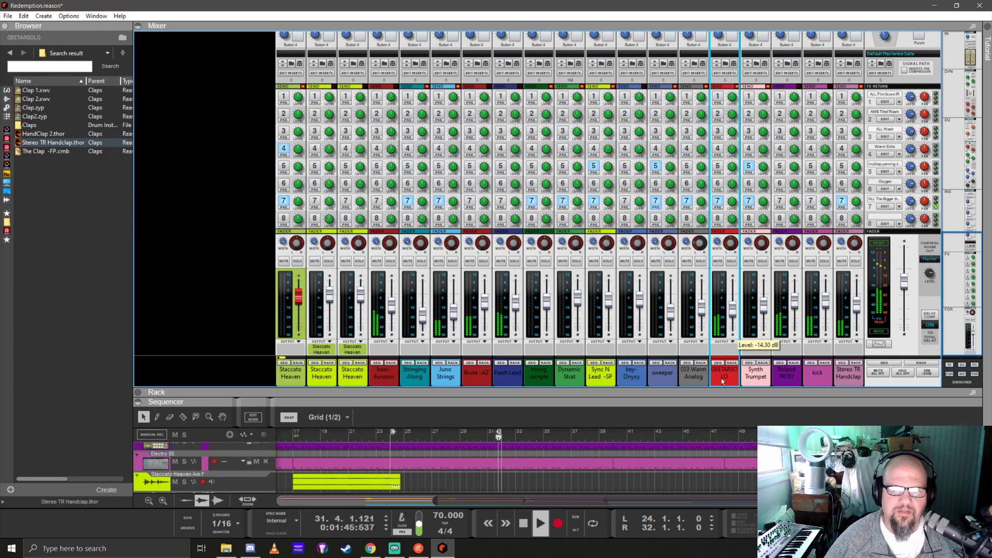
drag(709, 399, 667, 41)
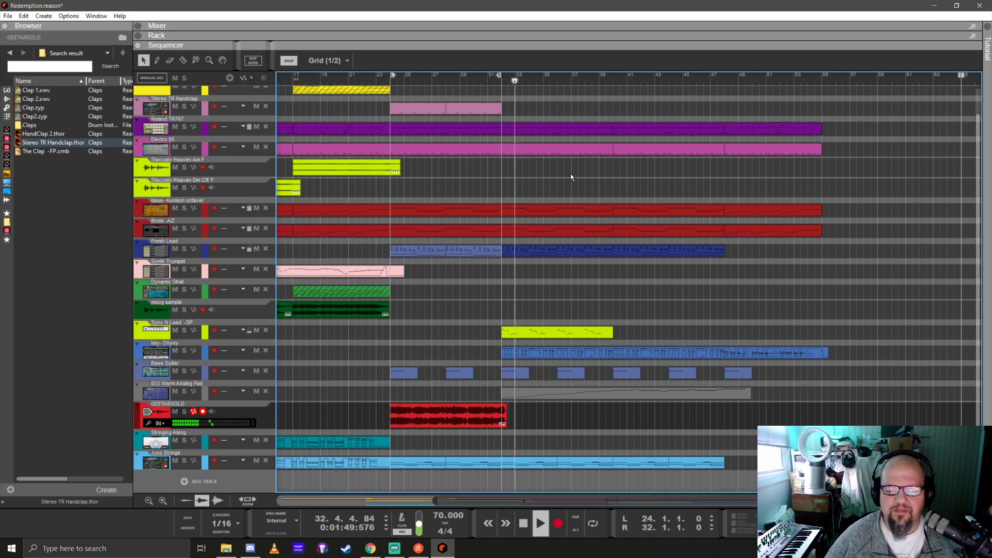
key(space)
scroll(434, 266, down, 3)
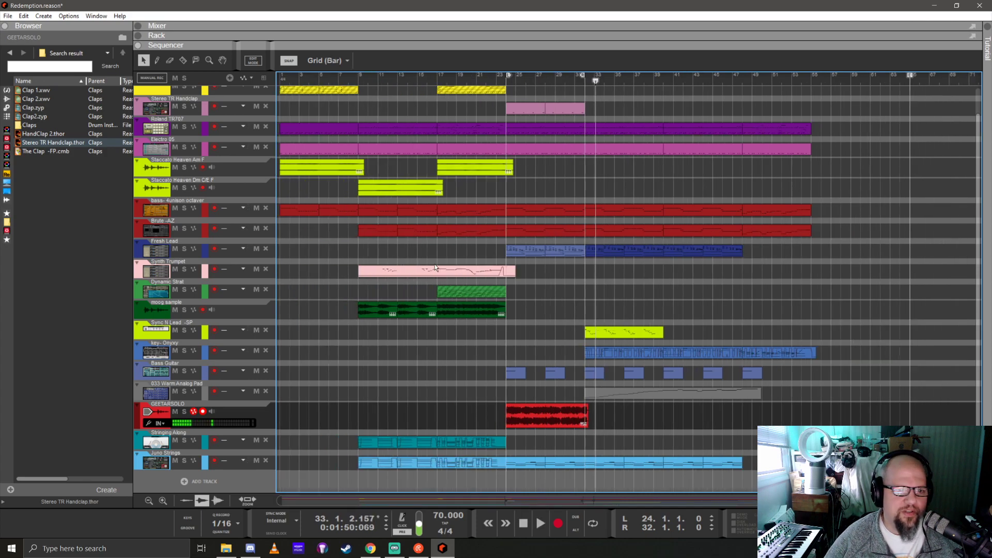
Turn off record enable on the GEETARSOLO track and play the song from its start until about bar 28
key(KP_0)
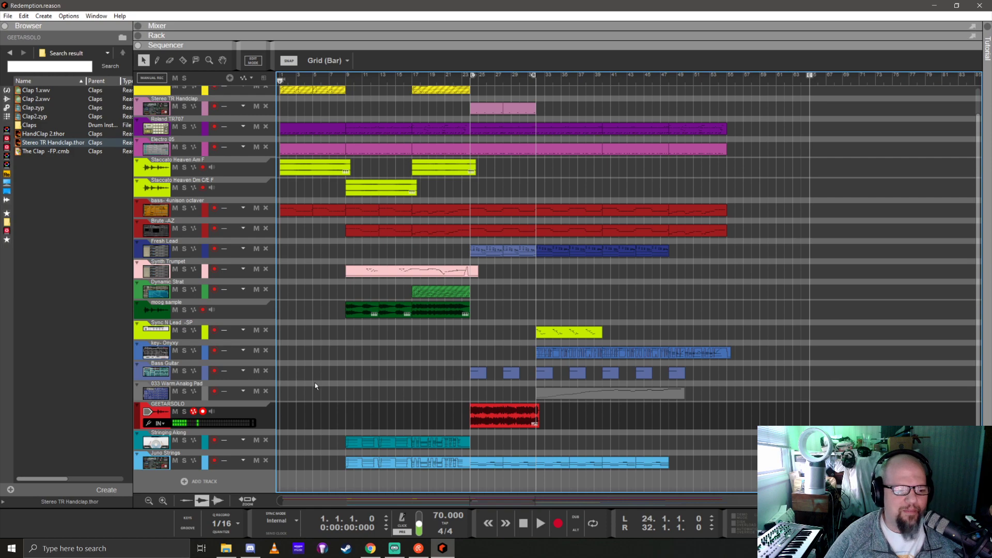
click(204, 413)
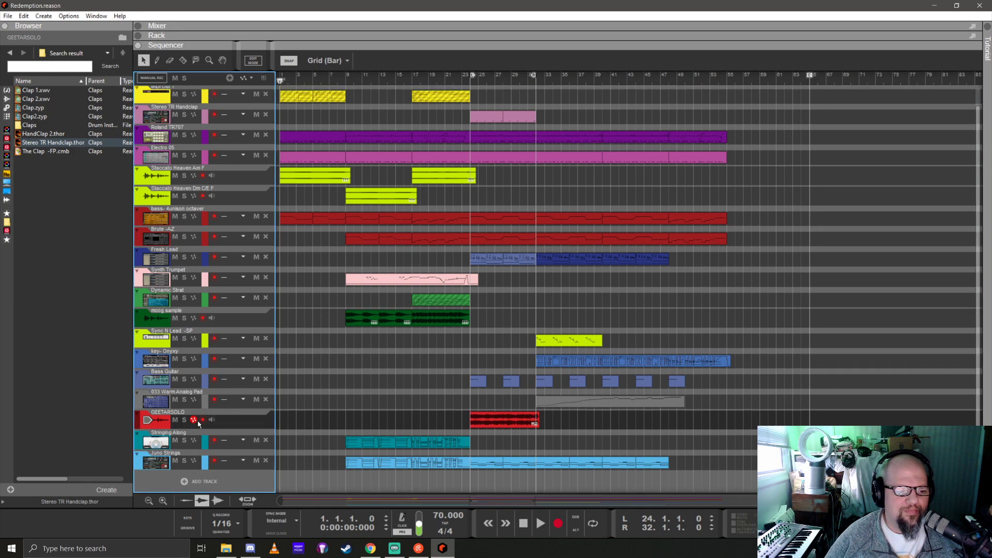
click(203, 420)
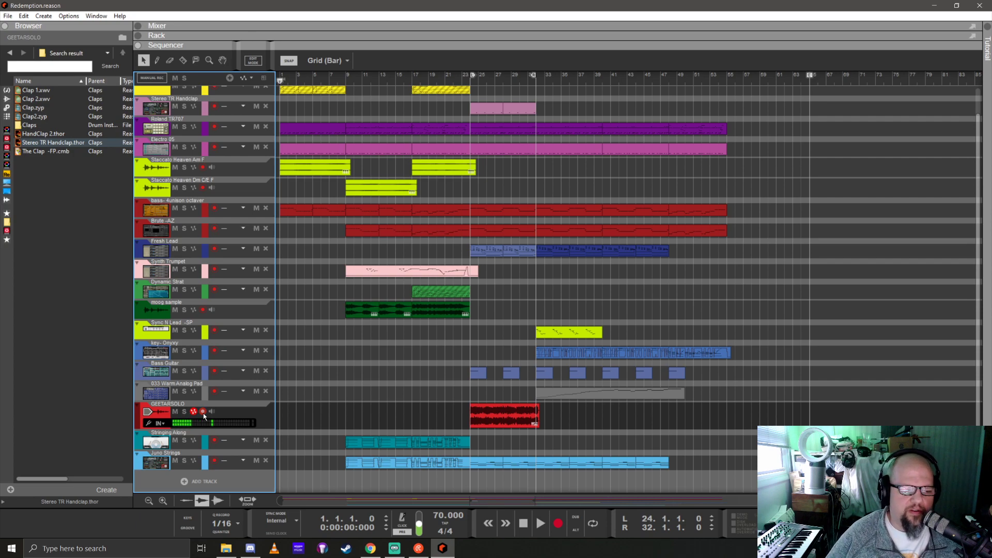
click(203, 413)
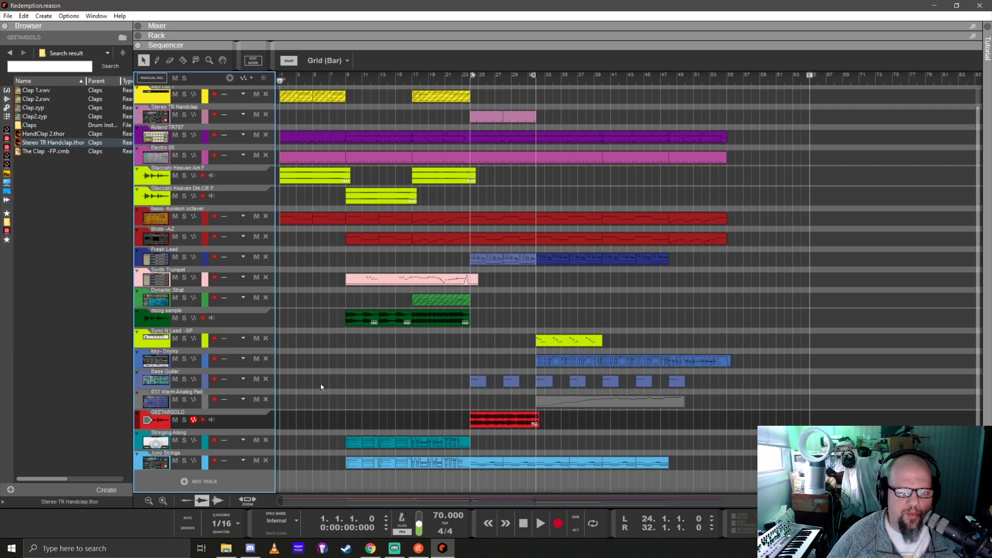
key(space)
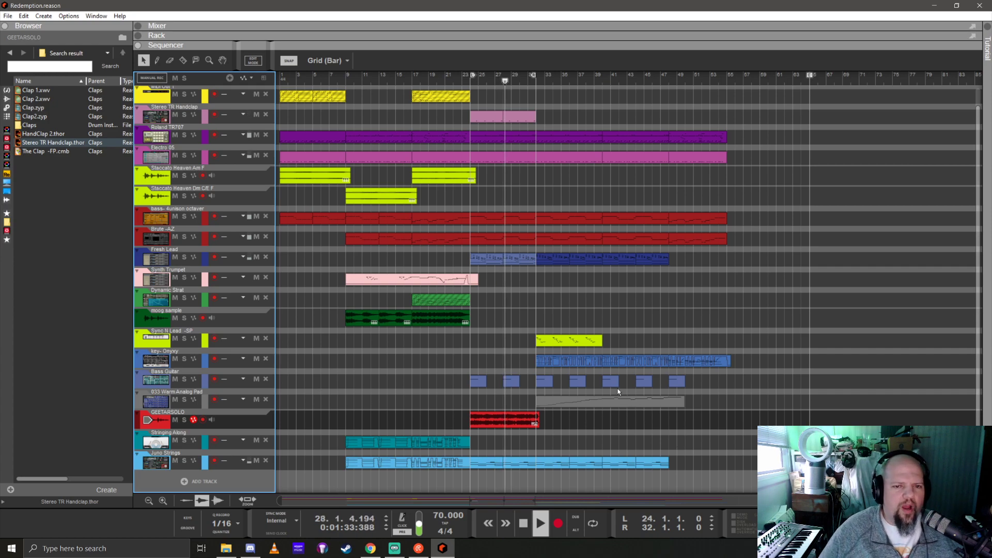
key(space)
In the Stereo TR Handclap clip at bar 24, shorten the last note to 0. 0. 0.120 and copy it to 27. 4. 3. 0
scroll(484, 163, up, 8)
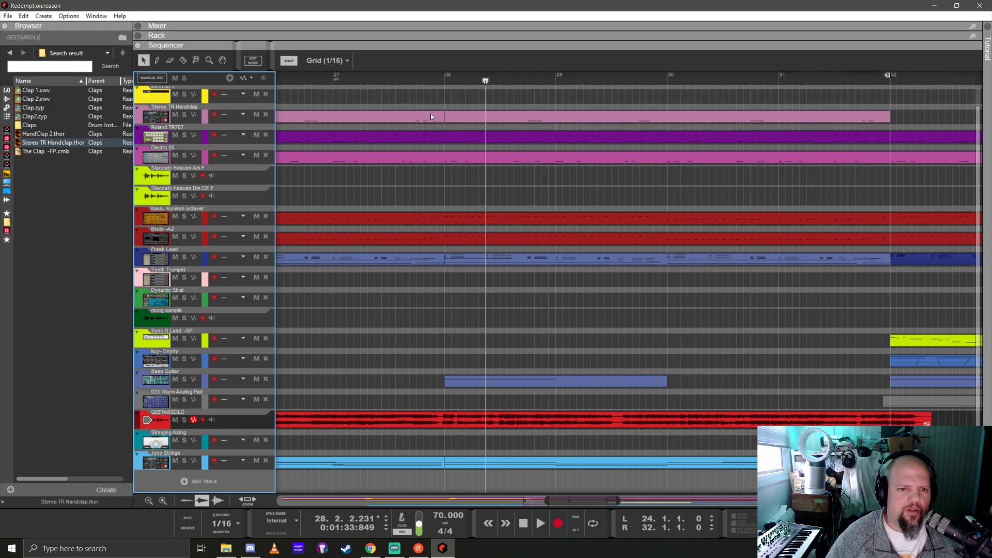
double_click(431, 114)
scroll(365, 265, left, 1)
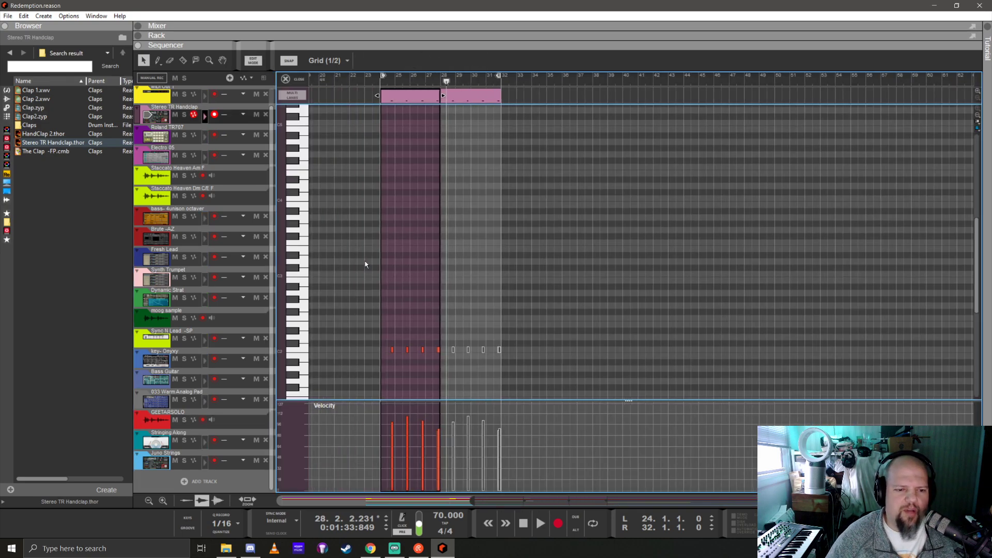
scroll(420, 339, up, 5)
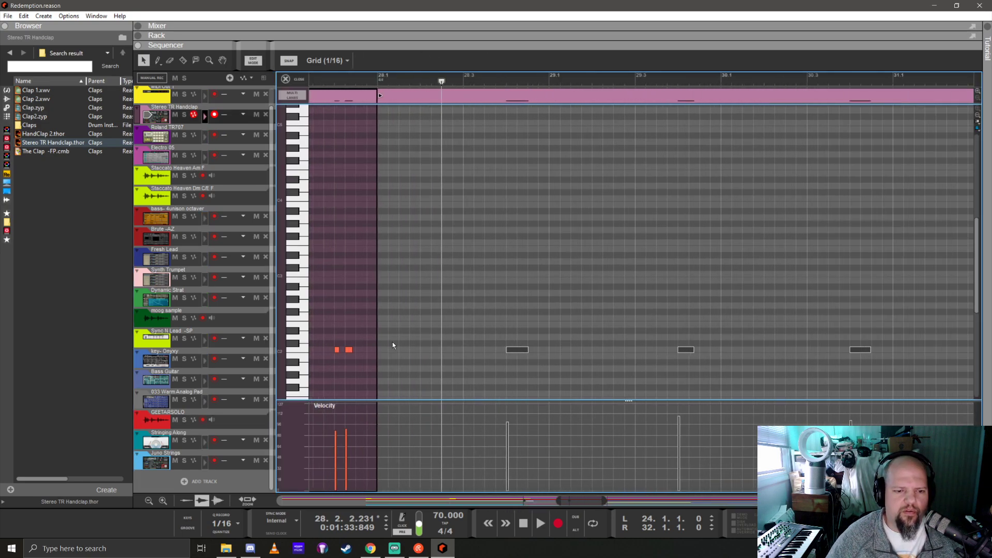
scroll(362, 351, up, 3)
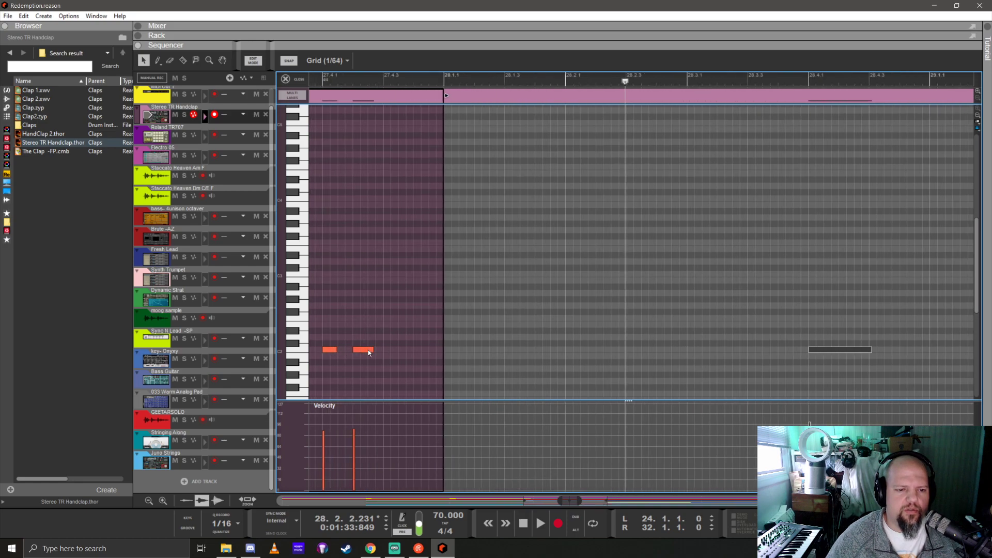
click(368, 350)
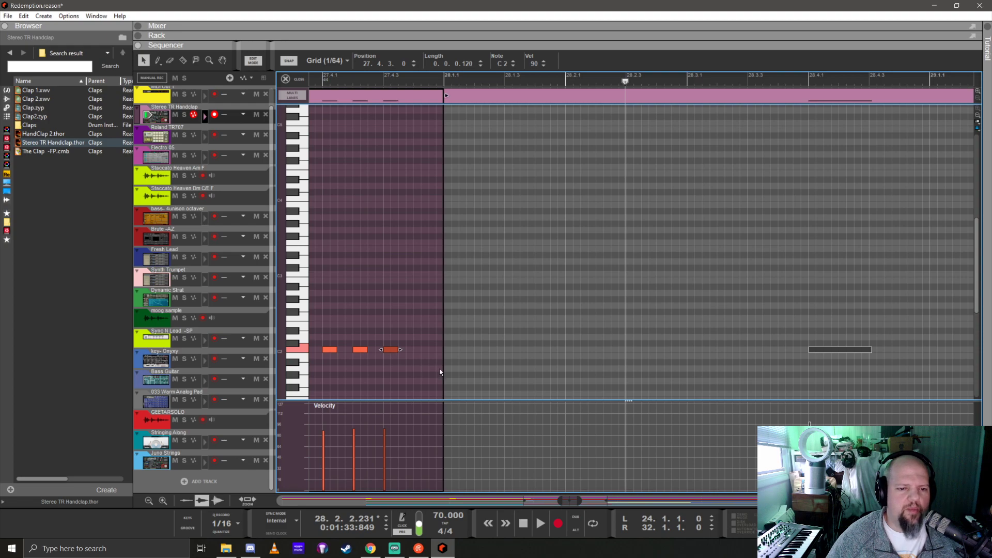
scroll(391, 328, down, 5)
click(302, 82)
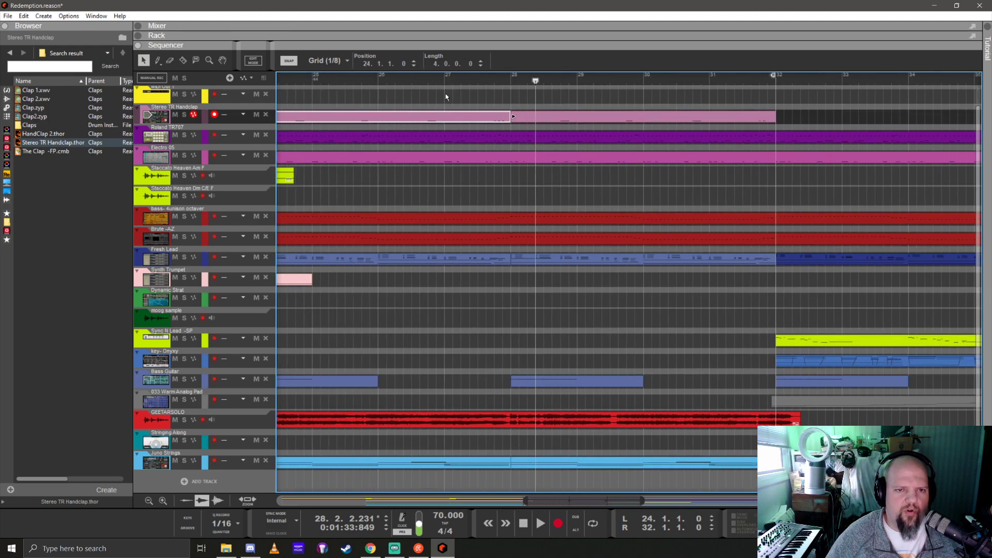
Raise the velocities of the last three notes in the bar 24 Stereo TR Handclap clip
double_click(499, 115)
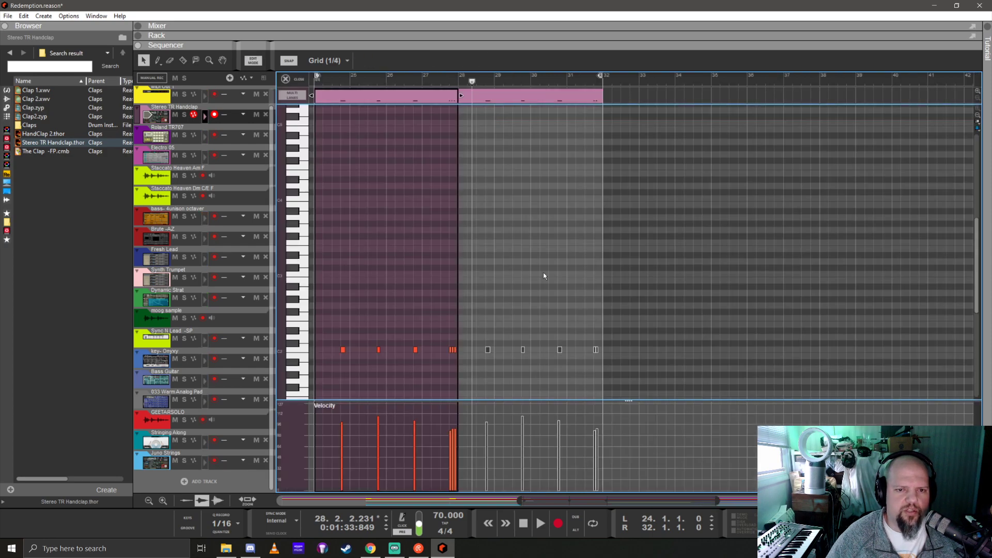
drag(449, 406, 456, 406)
click(294, 81)
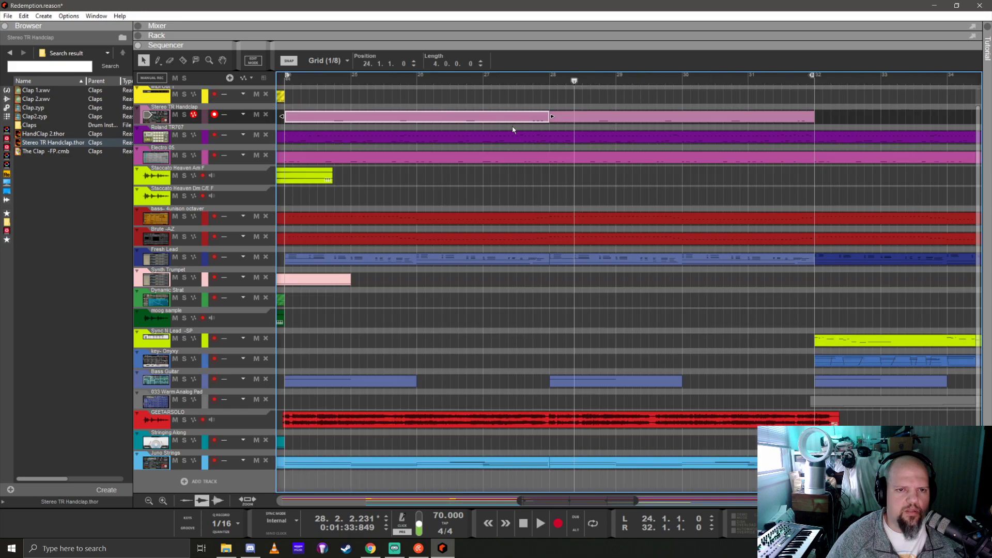
Play the mix from 25. 1. 3. 0 through the end of the handclap section at bar 32
click(359, 77)
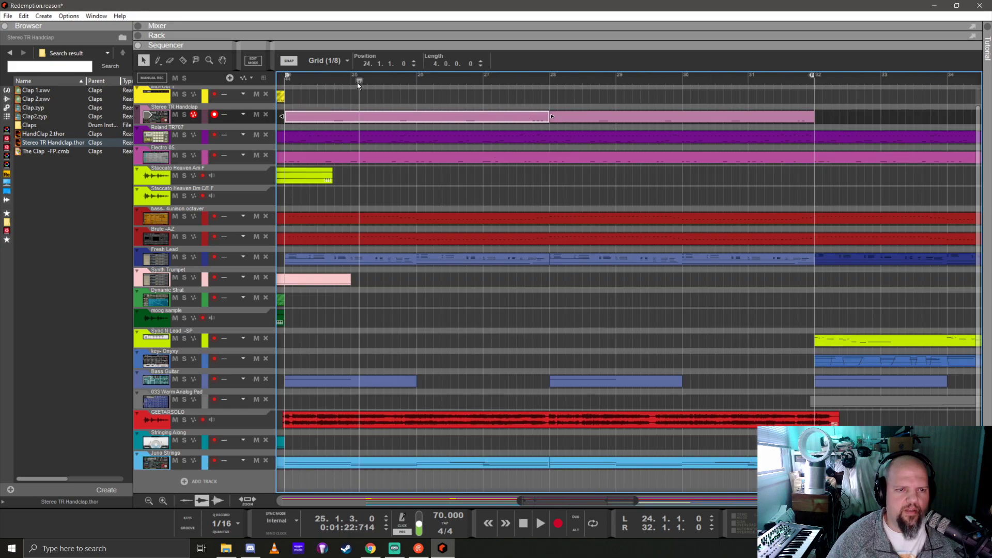
key(space)
scroll(491, 273, down, 2)
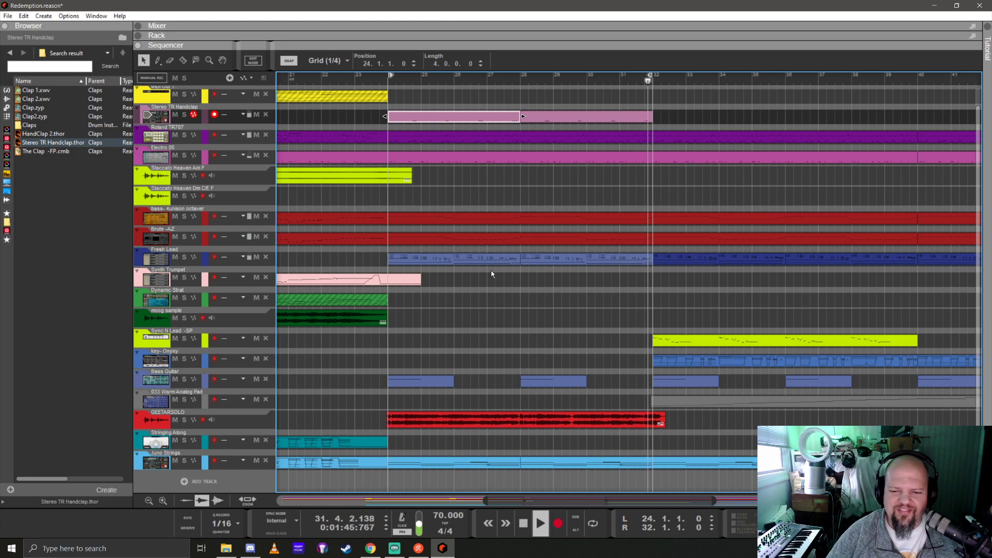
key(space)
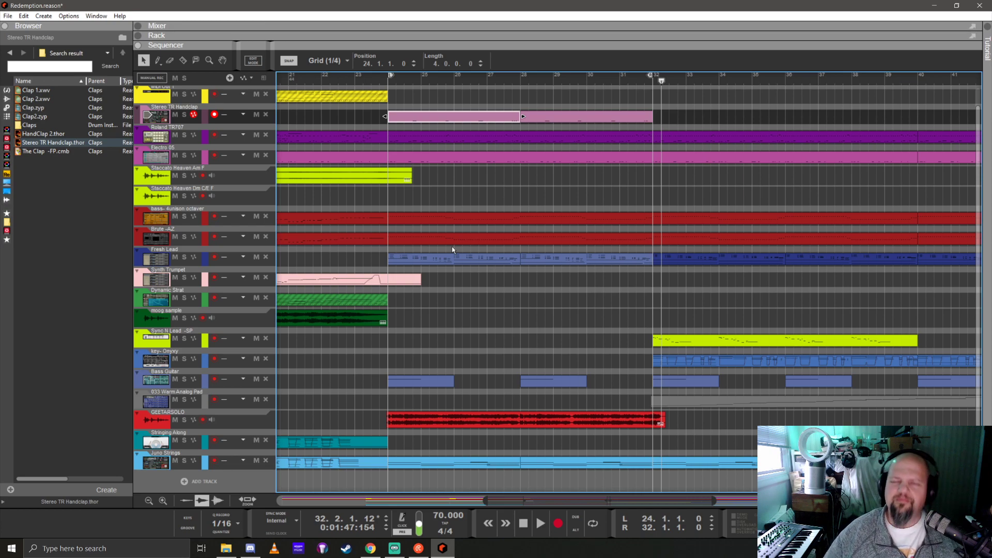
Set the playback position to bar 32 and listen to the mix from there
scroll(556, 253, down, 4)
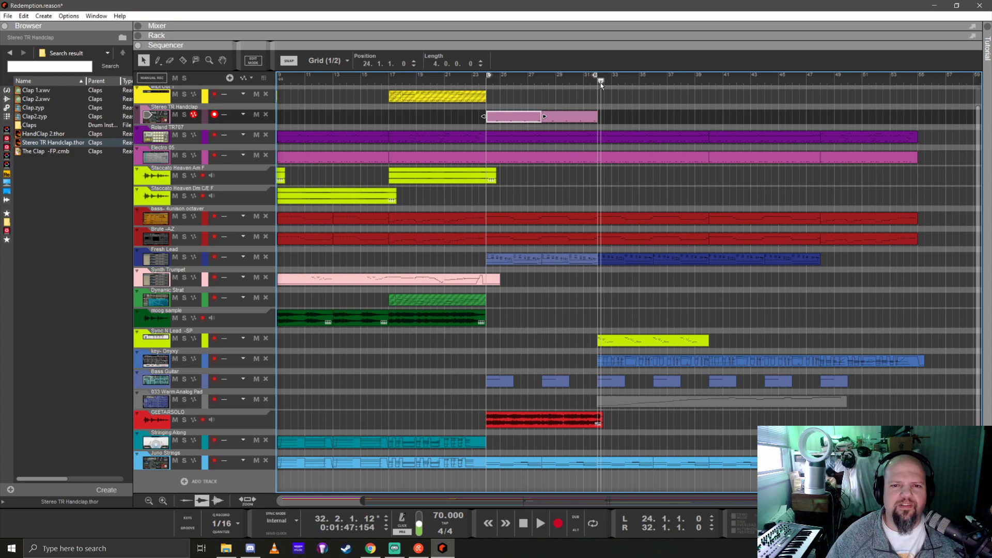
drag(600, 82, 597, 82)
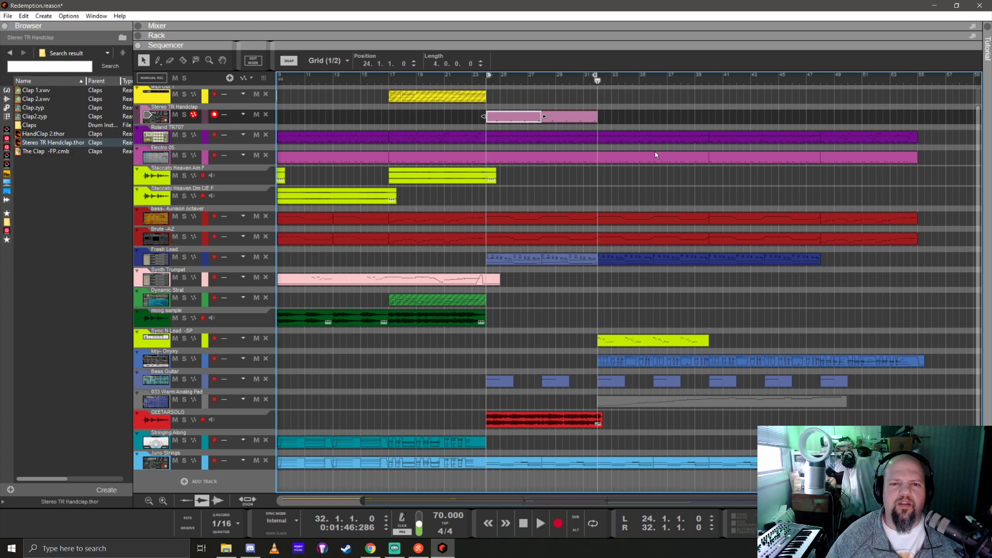
key(space)
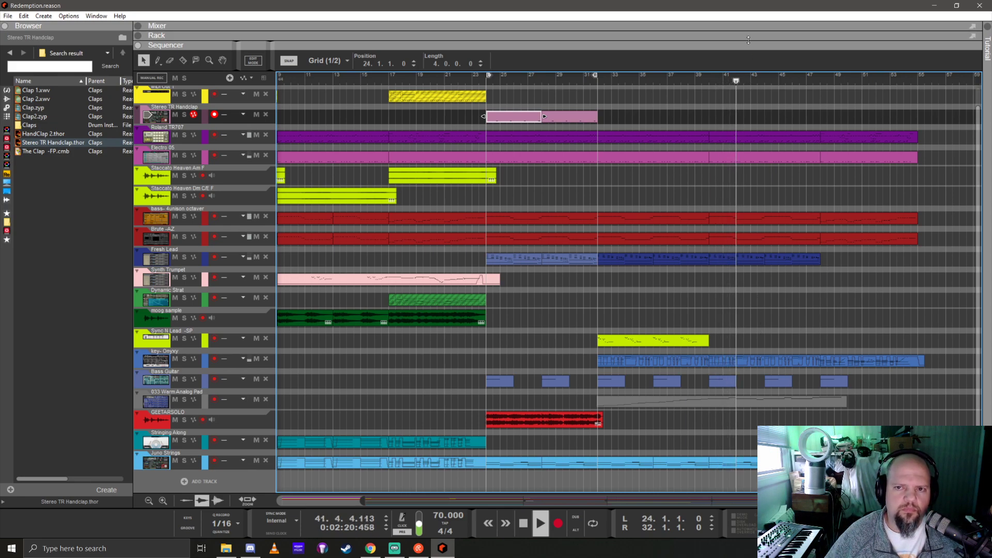
Solo the 033 Warm Analog Pad track, stop playback and shorten its E6 note at 41. 4. 4. 0 to a length of 0. 2. 1. 0
click(184, 400)
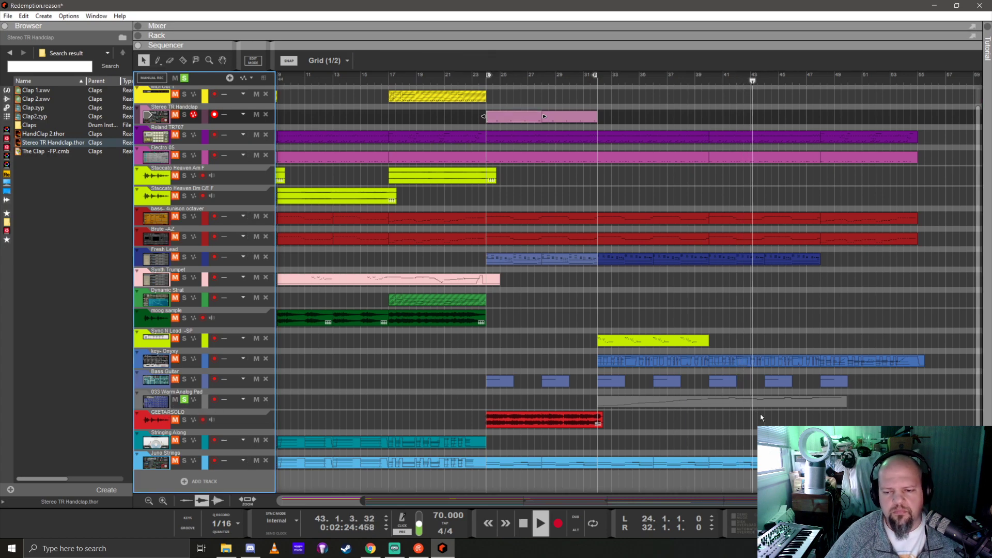
key(space)
double_click(770, 402)
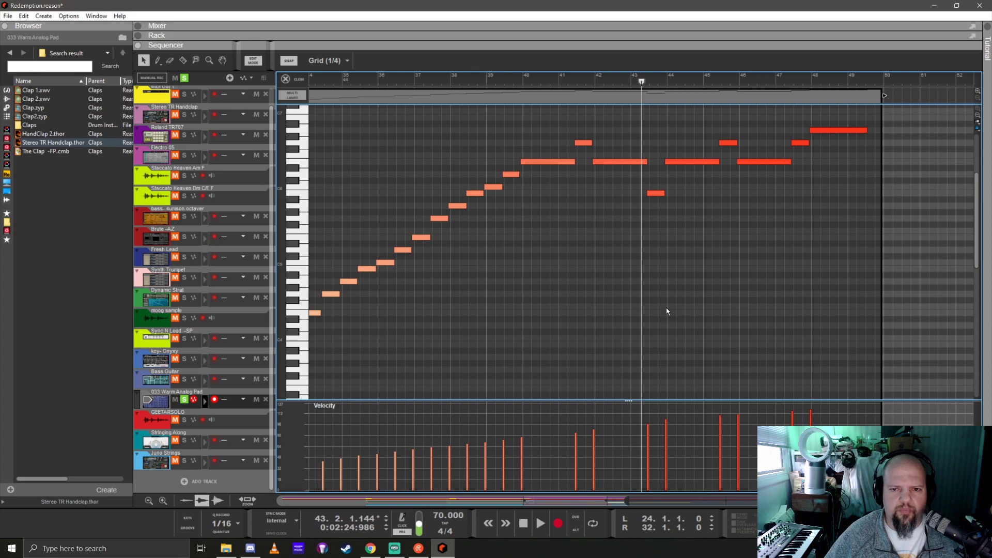
scroll(667, 308, up, 2)
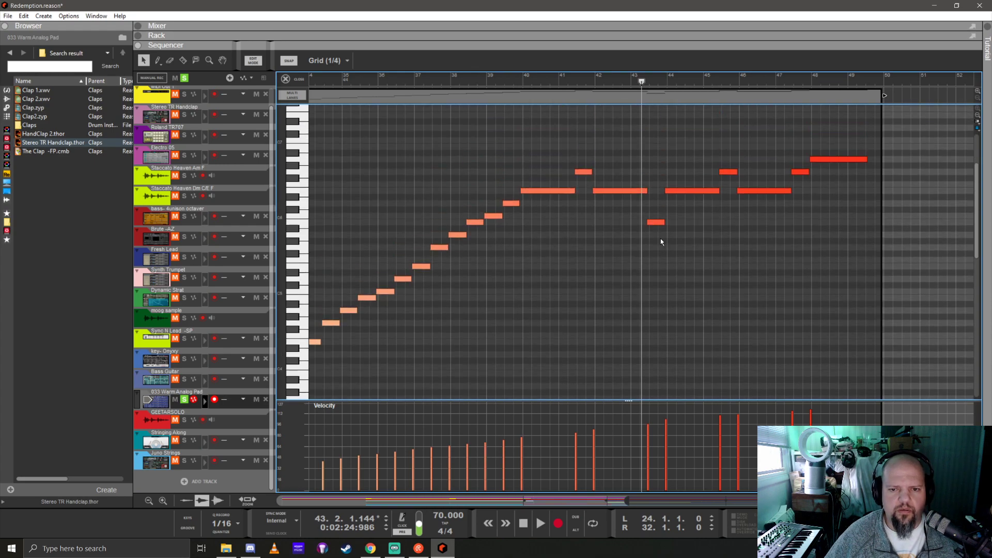
click(644, 192)
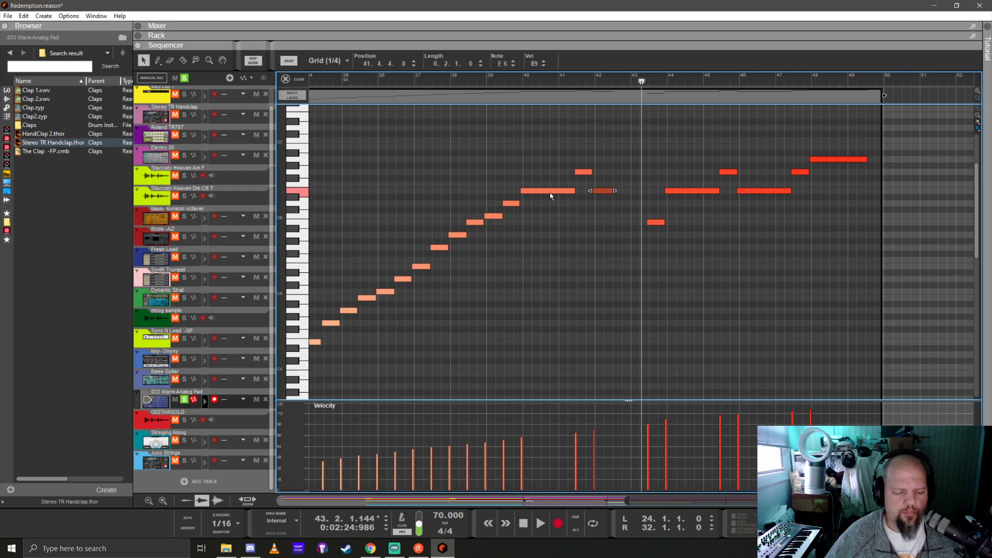
Quantize all notes of the 033 Warm Analog Pad clip to 1/4
key(ctrl+a)
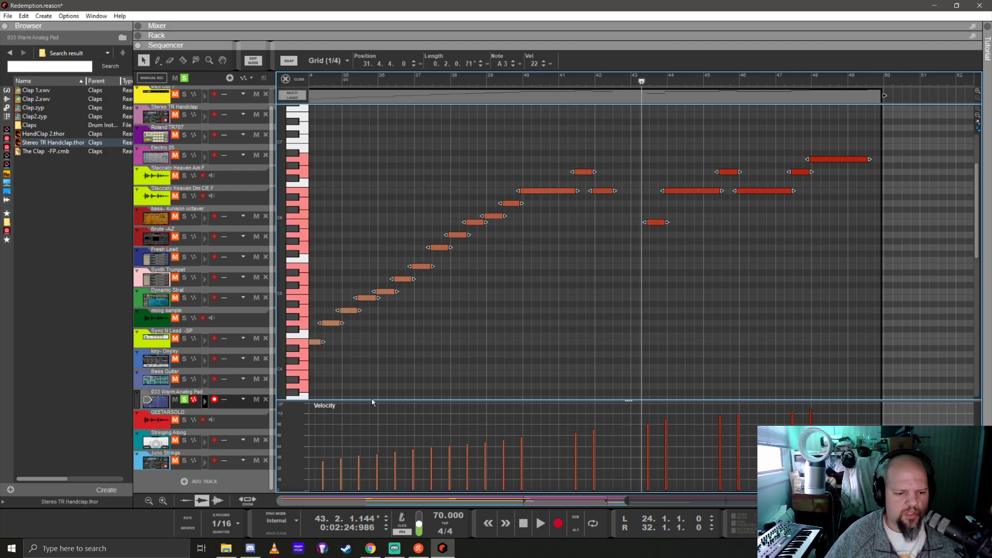
click(230, 523)
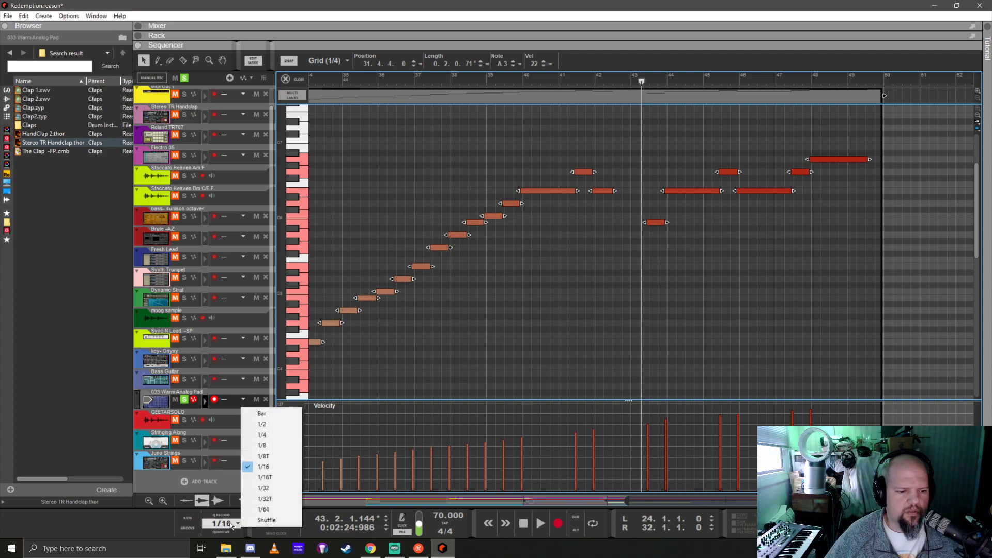
click(266, 435)
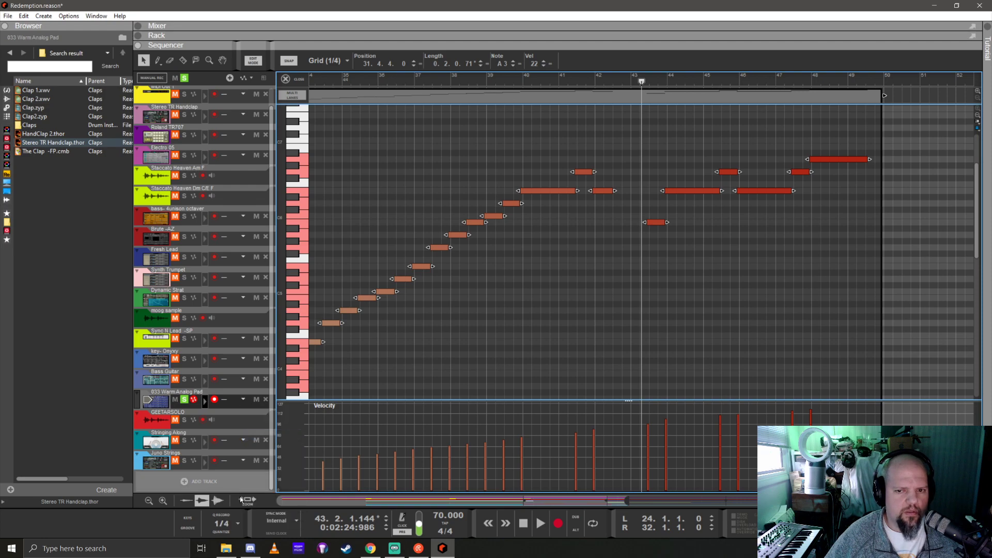
click(221, 532)
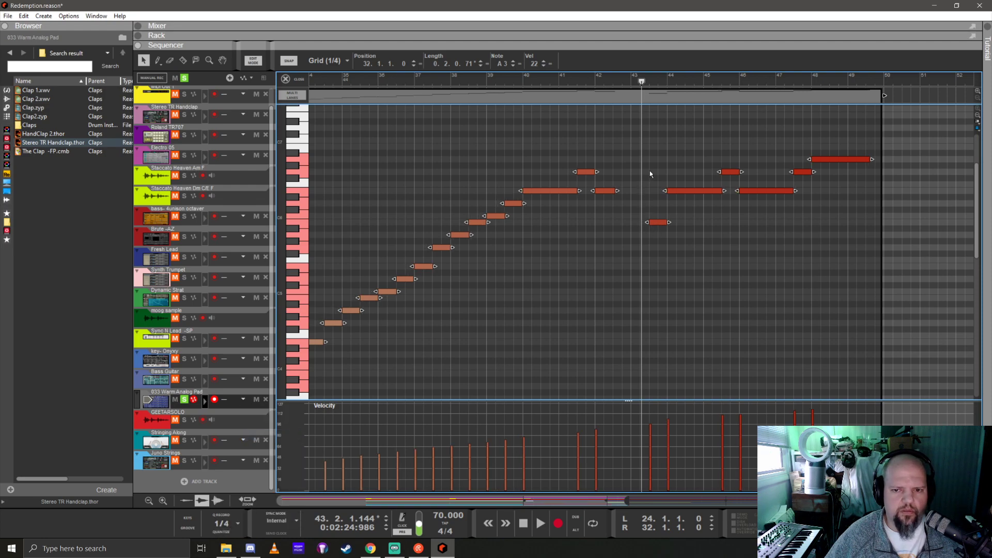
Copy the E6 note to G6 at 42. 3. 1. 0, move the following note to A6 at 43. 1. 1. 0, and copy it to B6 at 43. 3. 1. 0
click(651, 175)
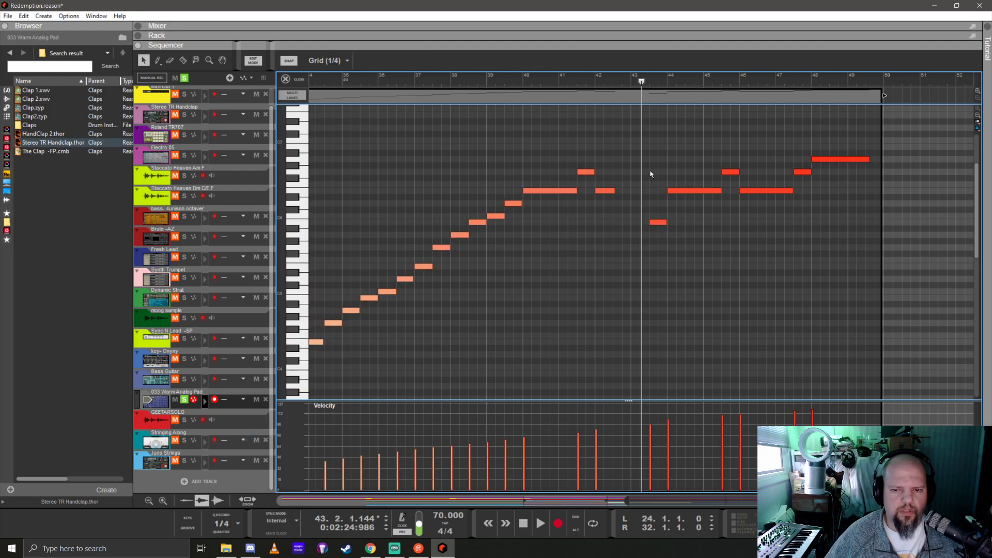
click(606, 191)
drag(607, 191, 637, 176)
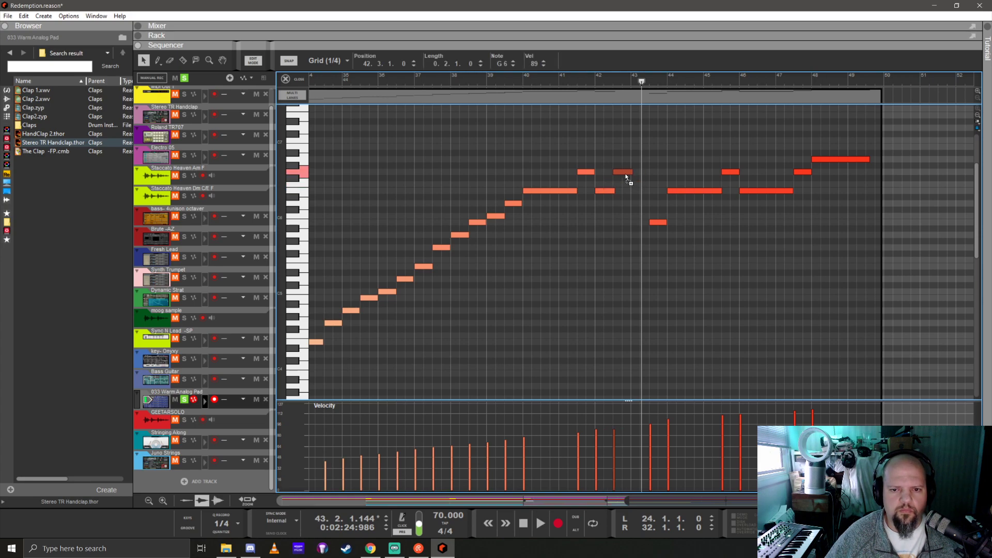
drag(655, 223, 642, 158)
scroll(642, 207, up, 3)
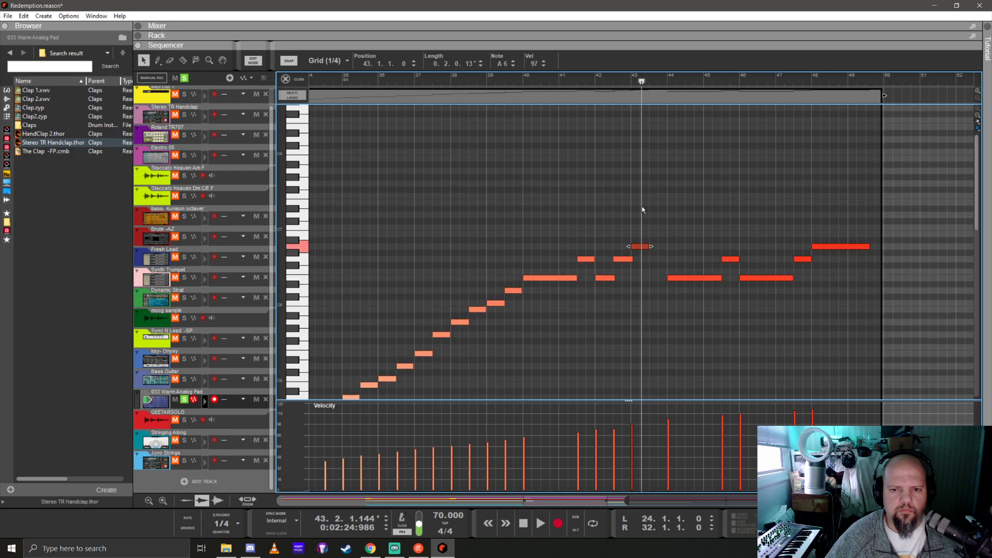
drag(641, 250, 659, 236)
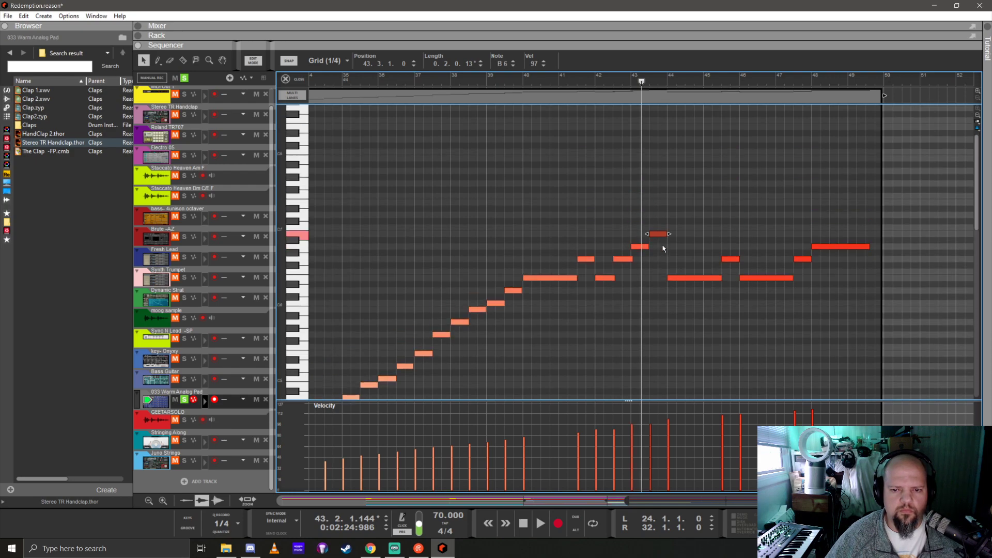
Rework bars 44 and 45 into half-bar notes G6, D6, E6 and B6, starting with the long E6 cut to 0. 2. 0. 0
click(718, 279)
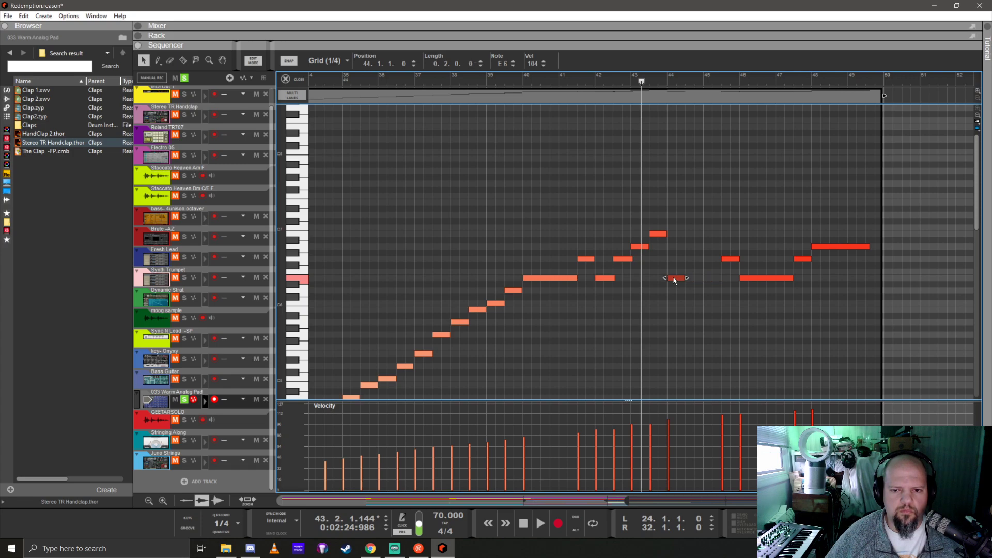
drag(674, 281, 693, 292)
drag(727, 259, 718, 280)
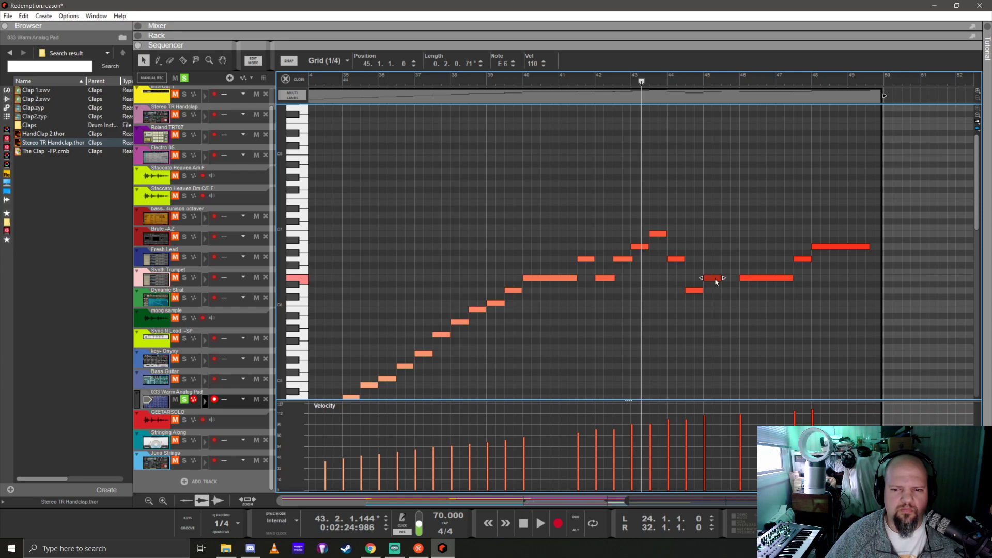
drag(717, 281, 737, 238)
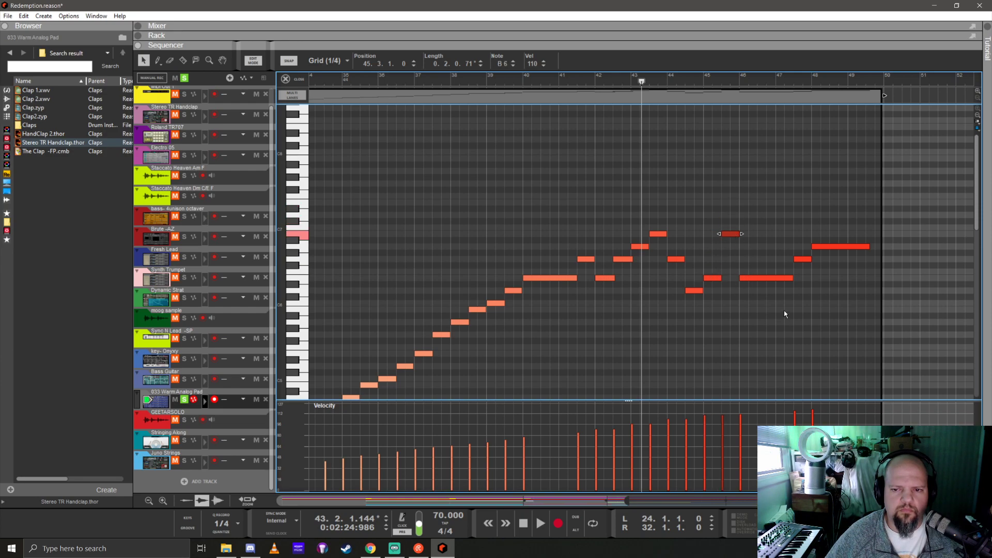
Raise the long note at 46. 1. 1. 0 to A6, extend it to 2. 3. 0. 0, and delete the notes after it
drag(770, 282, 767, 249)
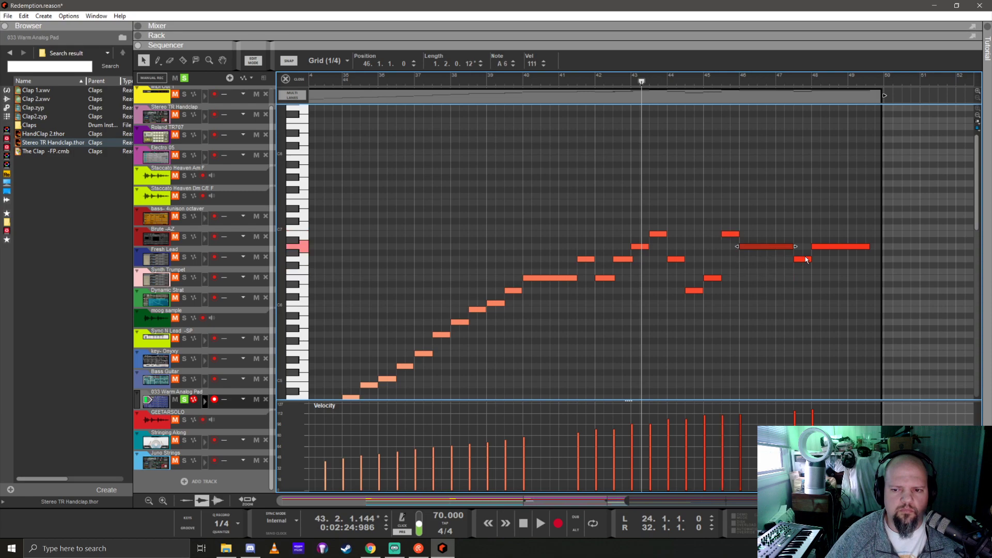
drag(819, 286, 801, 254)
key(Delete)
key(Delete)
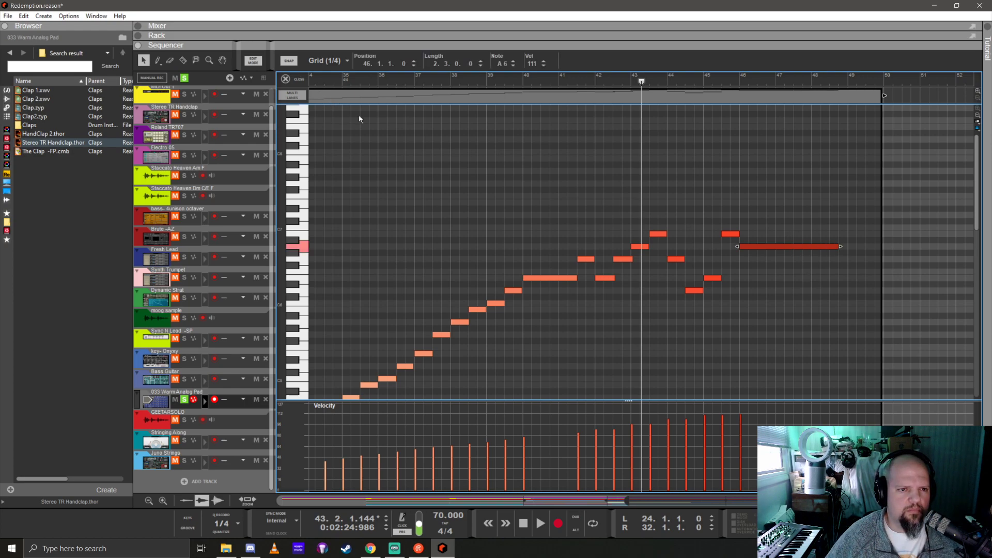
Play the reworked Warm Analog Pad melody from around bar 35
scroll(360, 119, down, 2)
click(345, 81)
key(space)
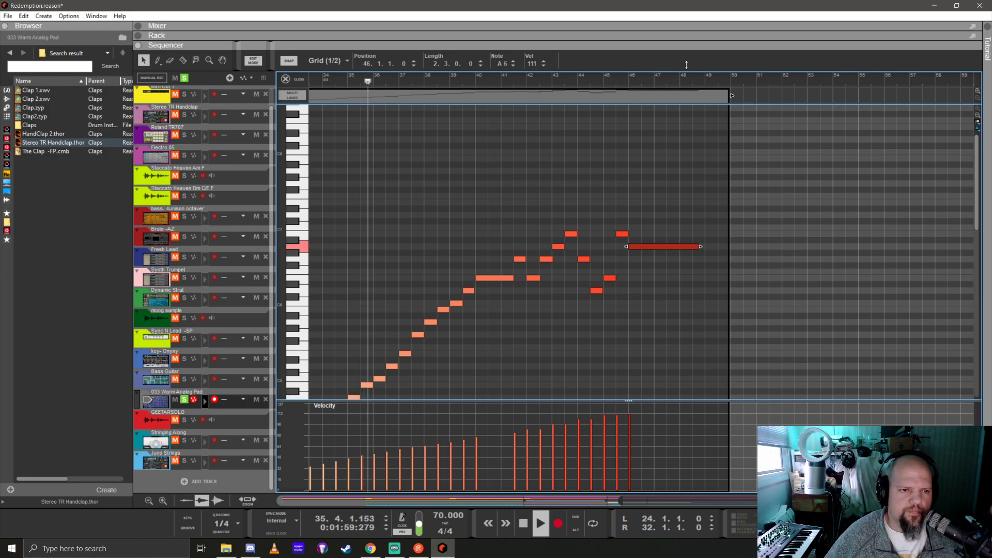
Enlarge the rack view and expand the 033 Warm Analog Pad mix channel, showing its insert FX and programmer
drag(674, 42, 669, 373)
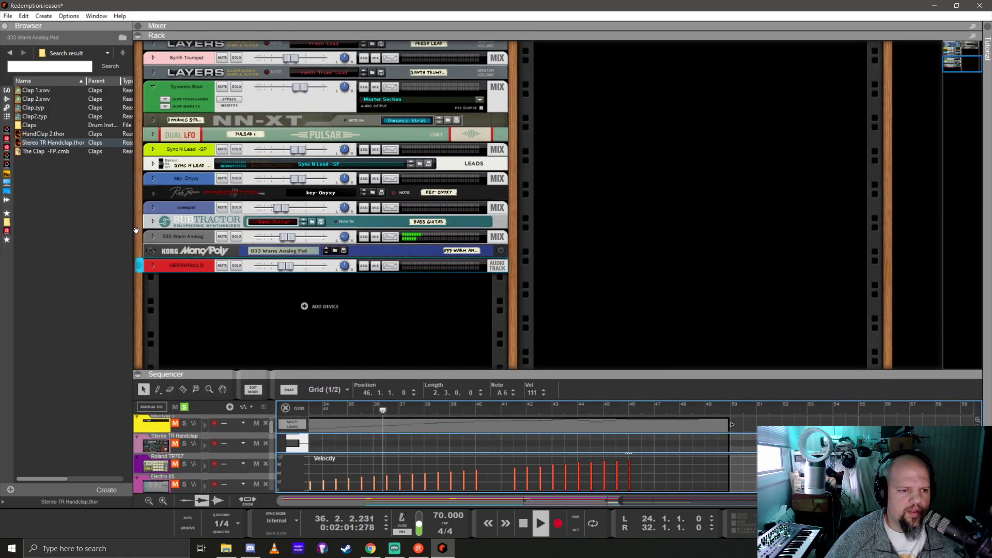
click(153, 236)
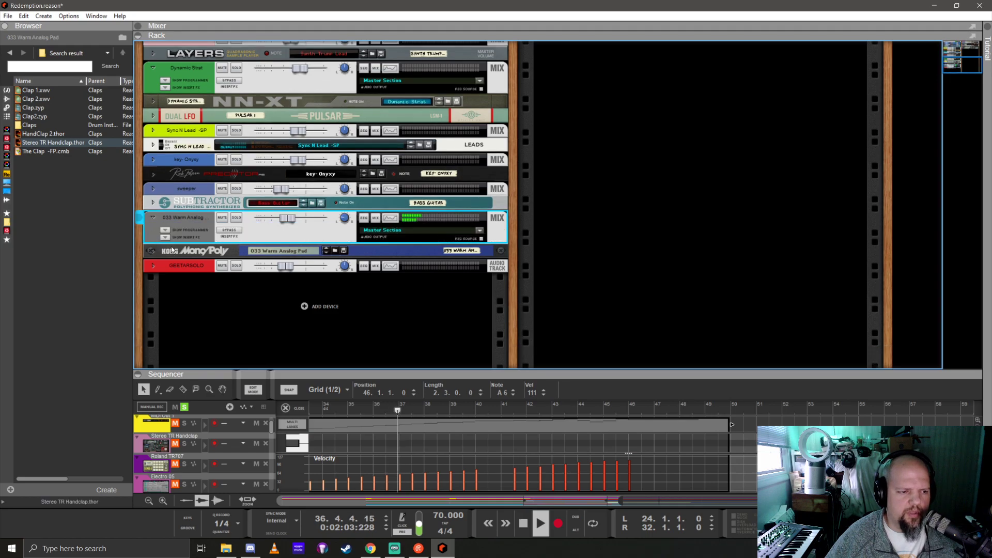
click(167, 237)
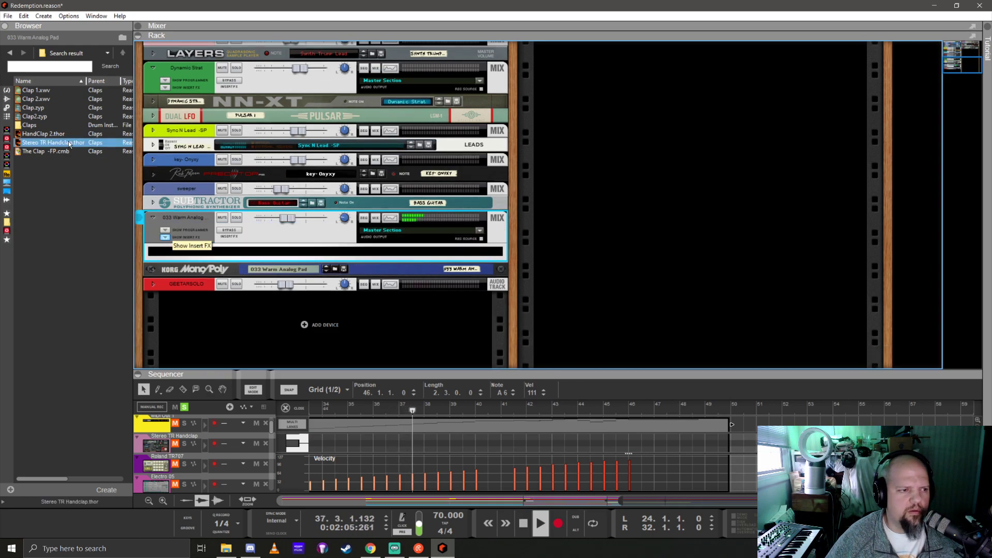
click(7, 99)
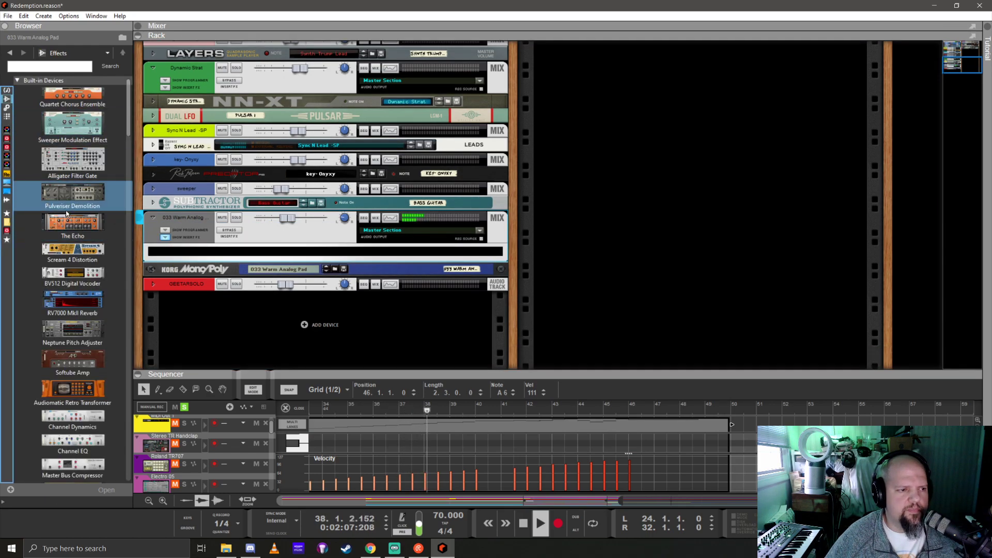
click(164, 230)
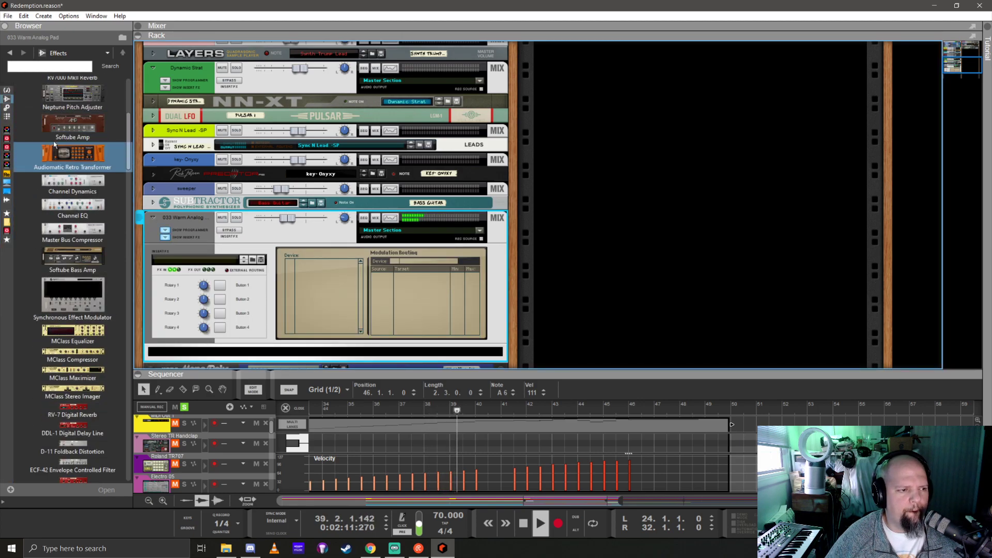
Add a Pulsar Dual LFO utility to the rack directly above the 033 Warm Analog Pad mix channel
click(7, 107)
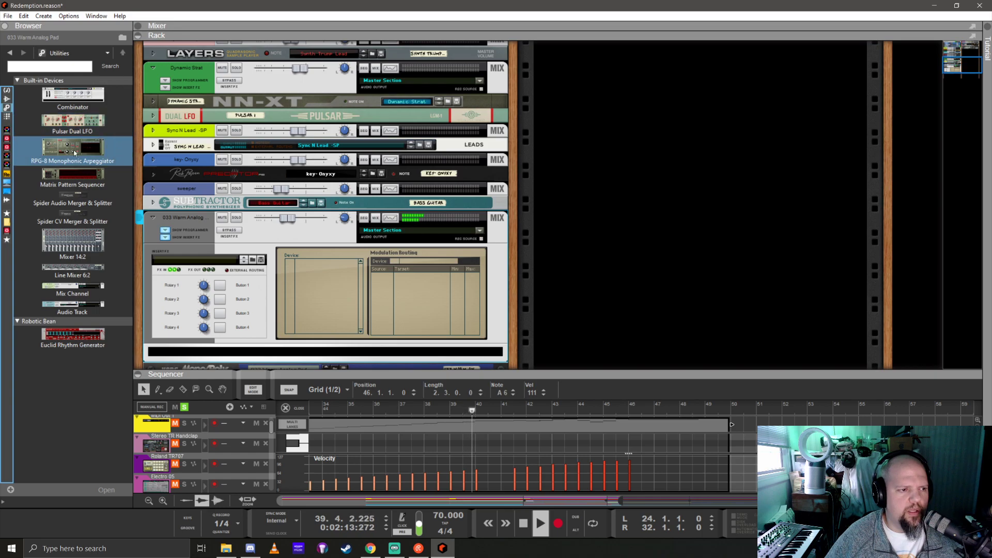
drag(73, 121, 313, 210)
drag(314, 207, 314, 208)
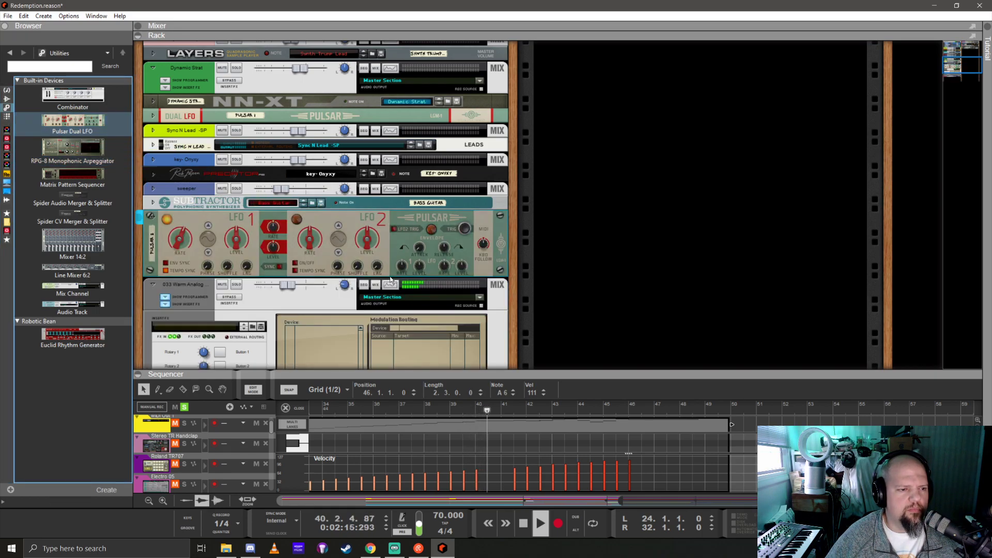
Stop playback and, on the back of the rack, cable the Pulsar's LFO 1 output to the Warm Analog Pad channel's pan CV input
key(Tab)
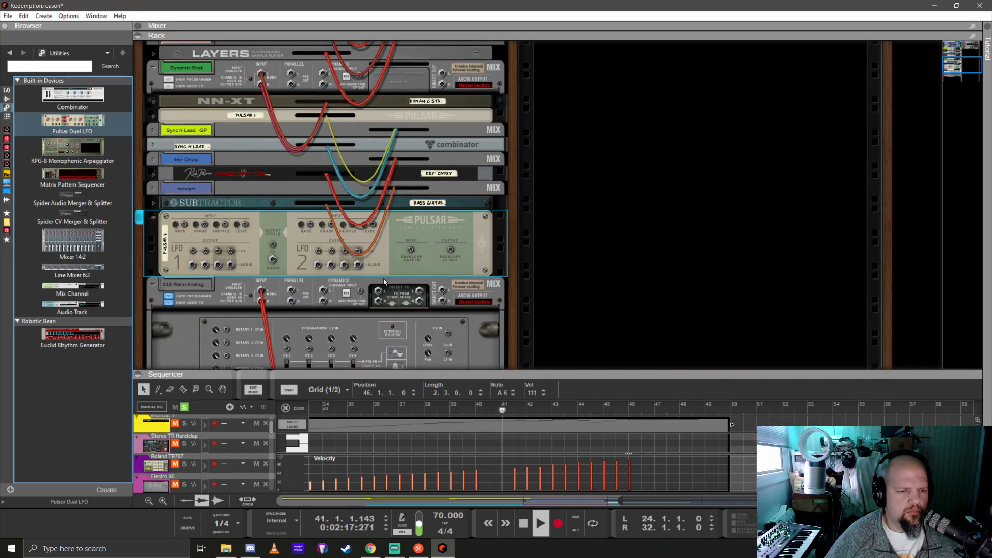
scroll(265, 268, down, 3)
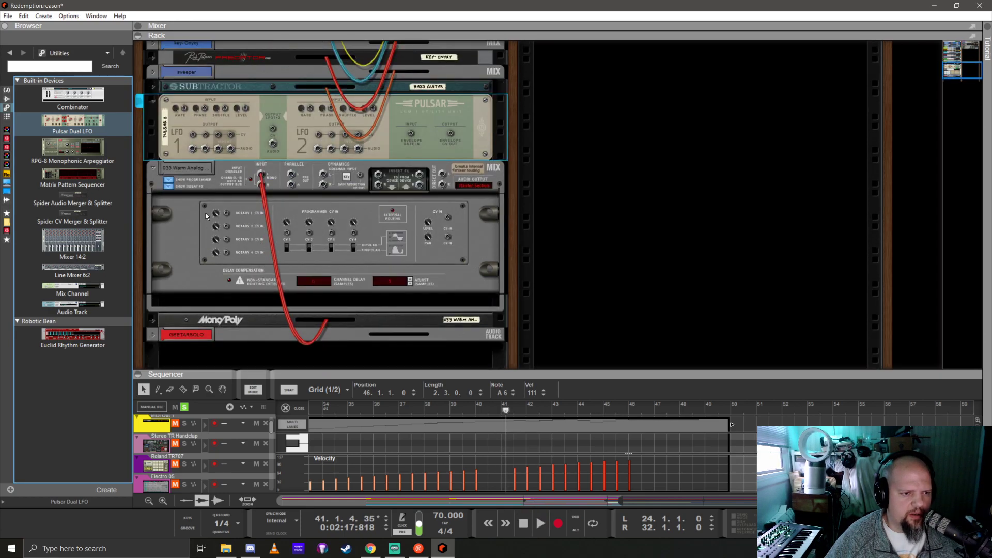
click(168, 183)
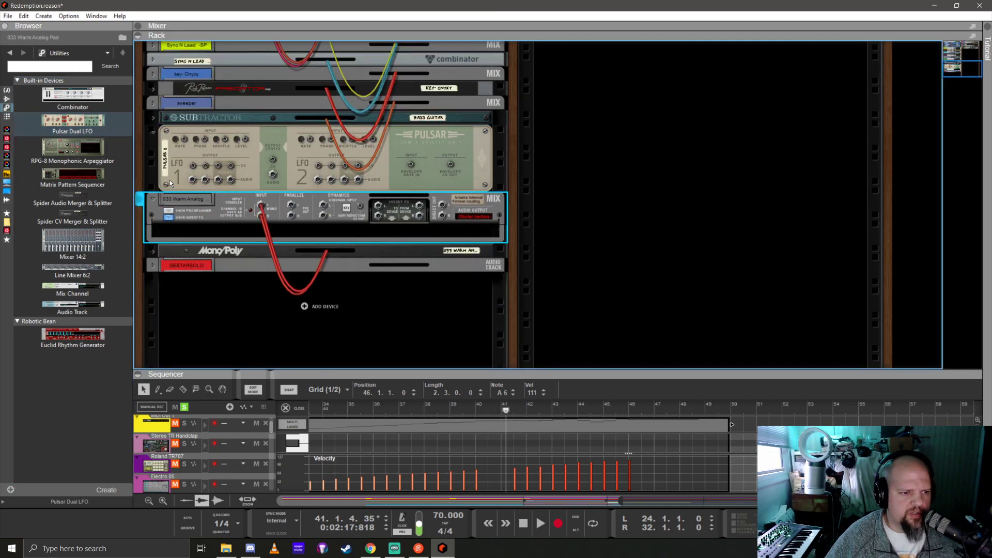
click(169, 211)
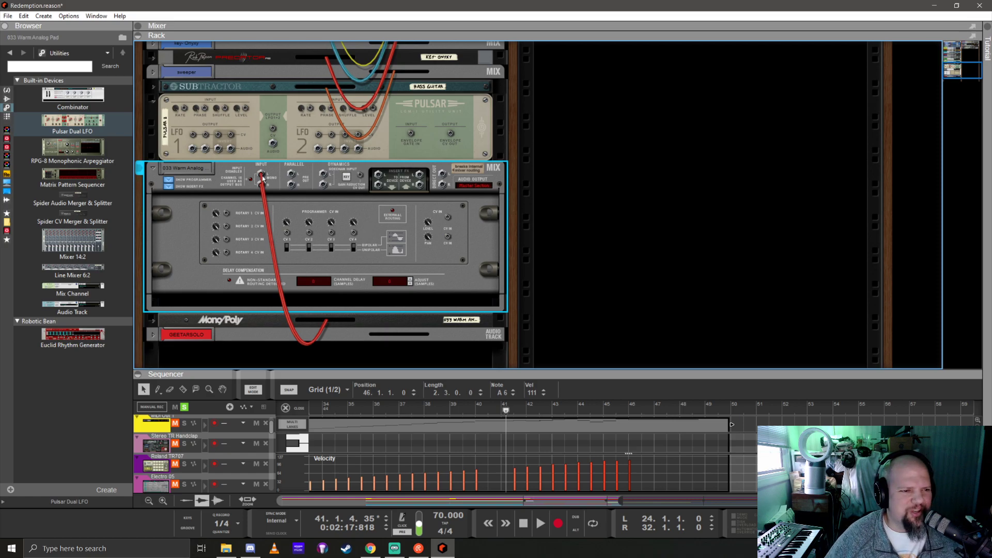
drag(192, 135, 447, 237)
key(Tab)
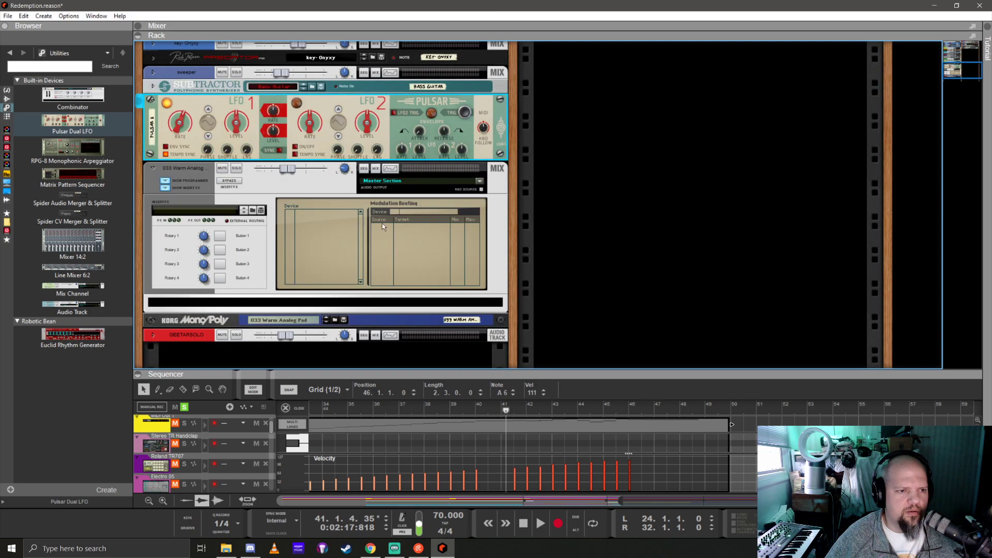
Lower the level of the Pulsar's LFO 1 and adjust its tempo-synced rate
drag(239, 133, 240, 127)
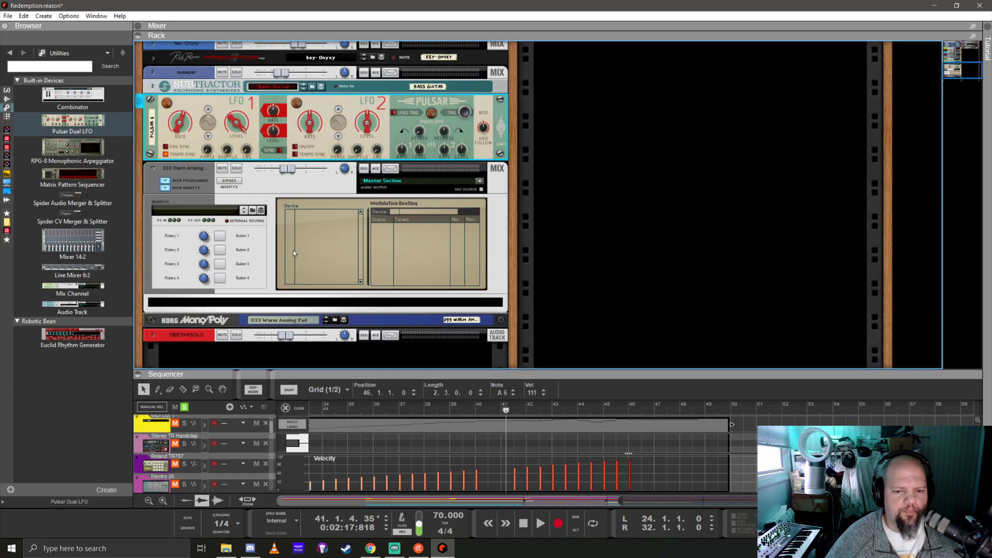
drag(181, 125, 178, 110)
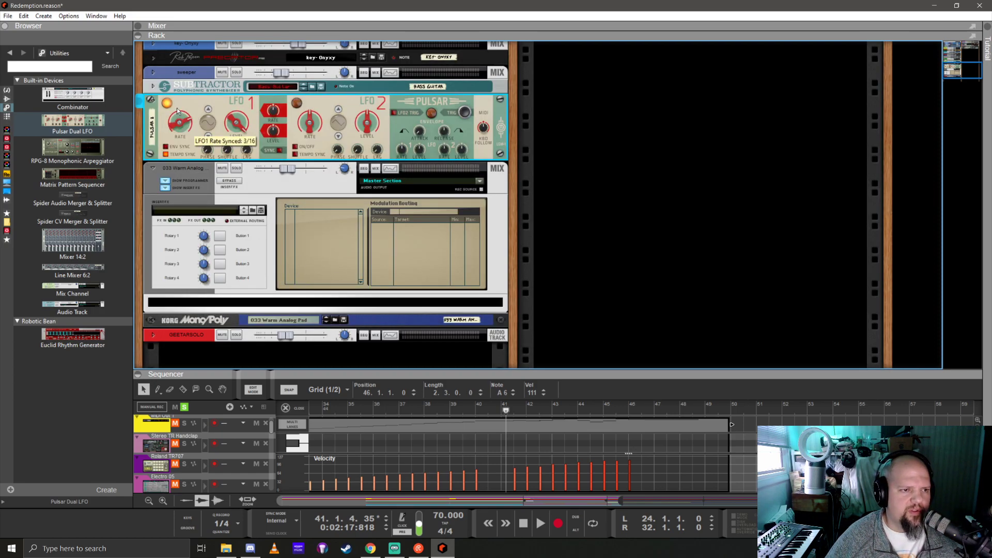
drag(191, 156, 195, 158)
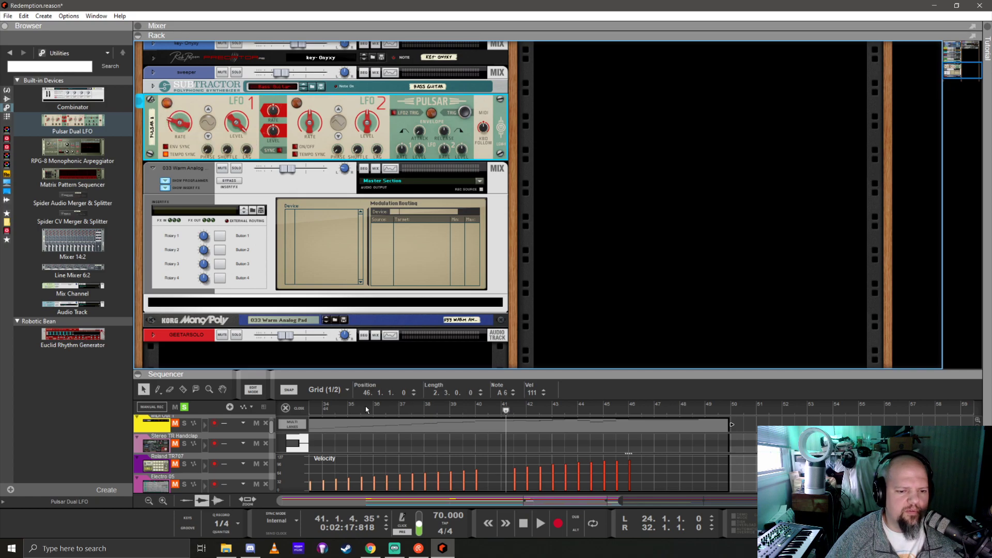
Readjust the LFO 1 rate and play the pad part from bar 34
click(326, 409)
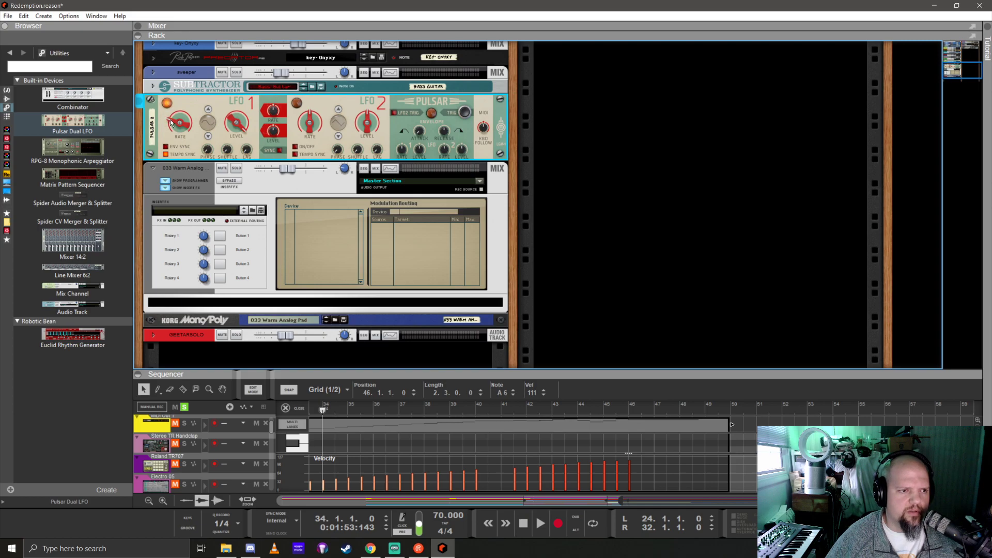
drag(171, 123, 175, 128)
key(space)
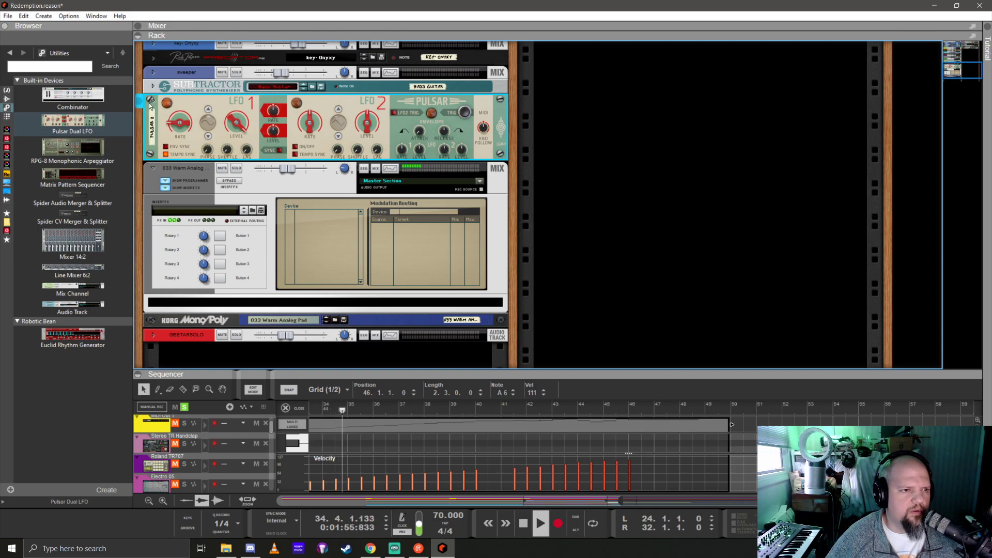
In the pad channel's Spectrum EQ, boost the high frequency band to 16.19 dB at 6.82 kHz, raise the high-mid band and enable E Mode
click(166, 188)
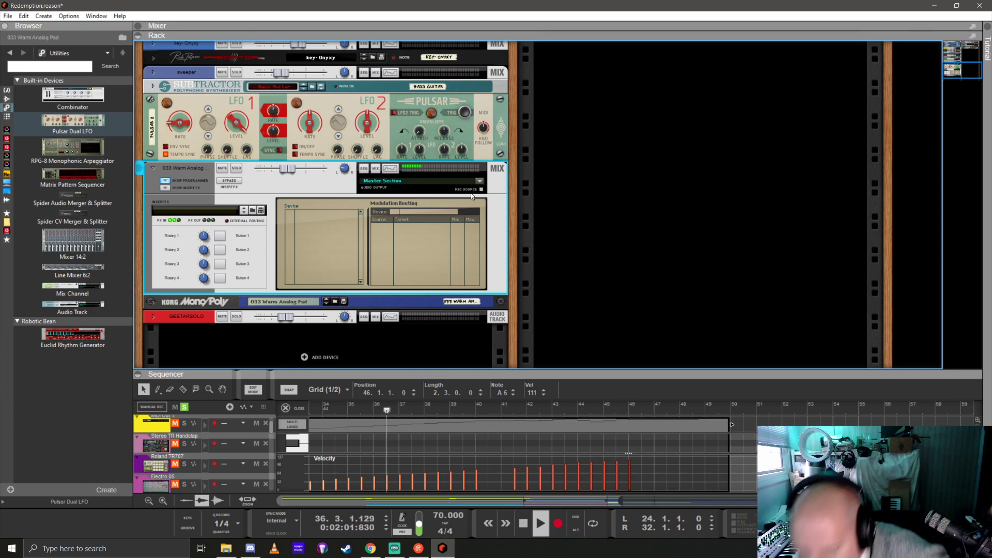
click(392, 170)
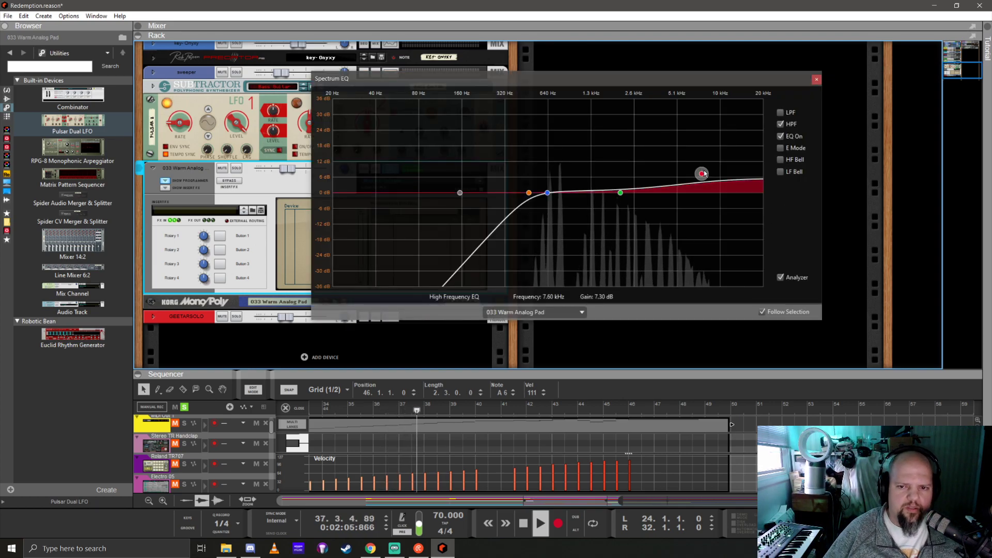
drag(702, 174, 695, 150)
mouse_move(620, 192)
mouse_down()
mouse_move(614, 169)
mouse_move(621, 173)
mouse_up()
click(781, 148)
click(695, 150)
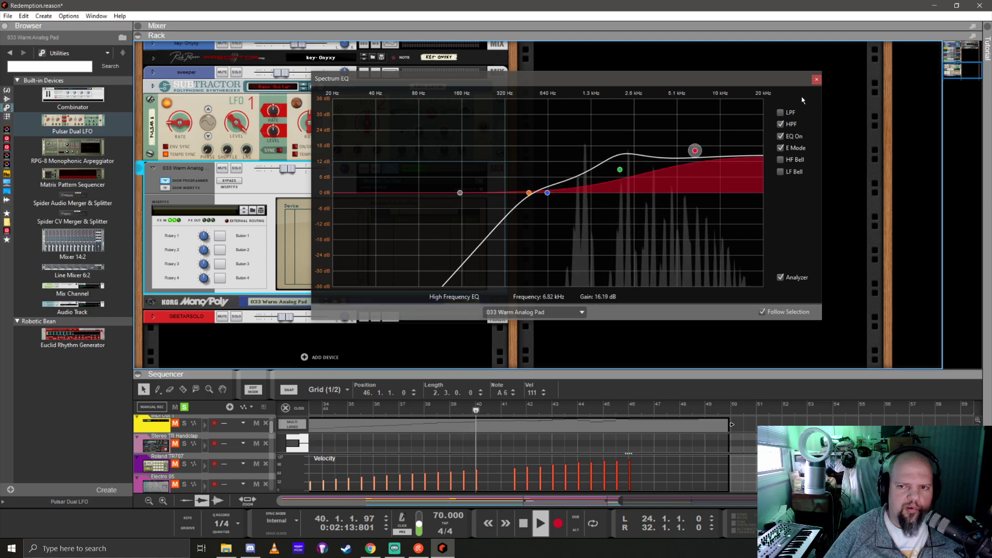
click(817, 79)
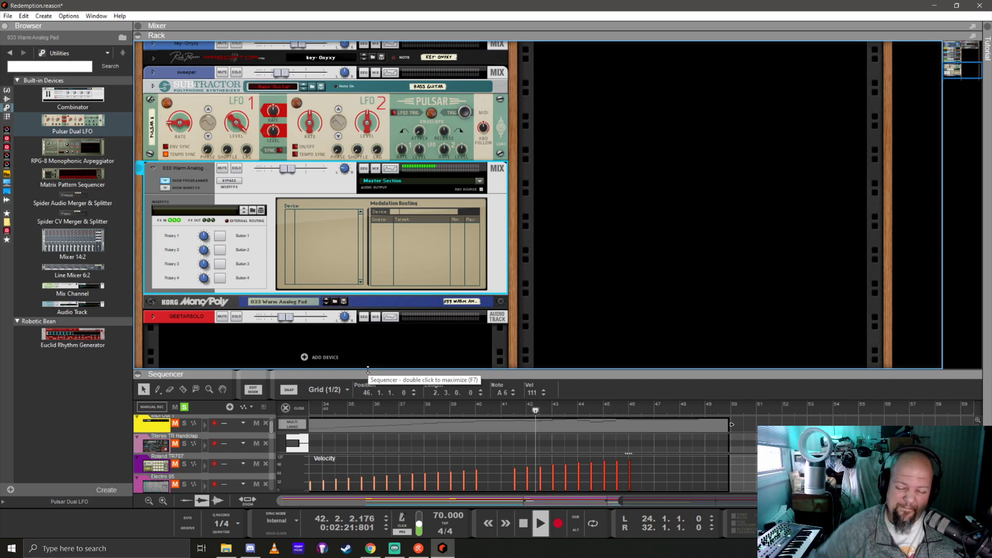
Resize the rack and sequencer areas, then hide the pad channel's programmer while keeping its insert FX area shown
drag(368, 370, 583, 176)
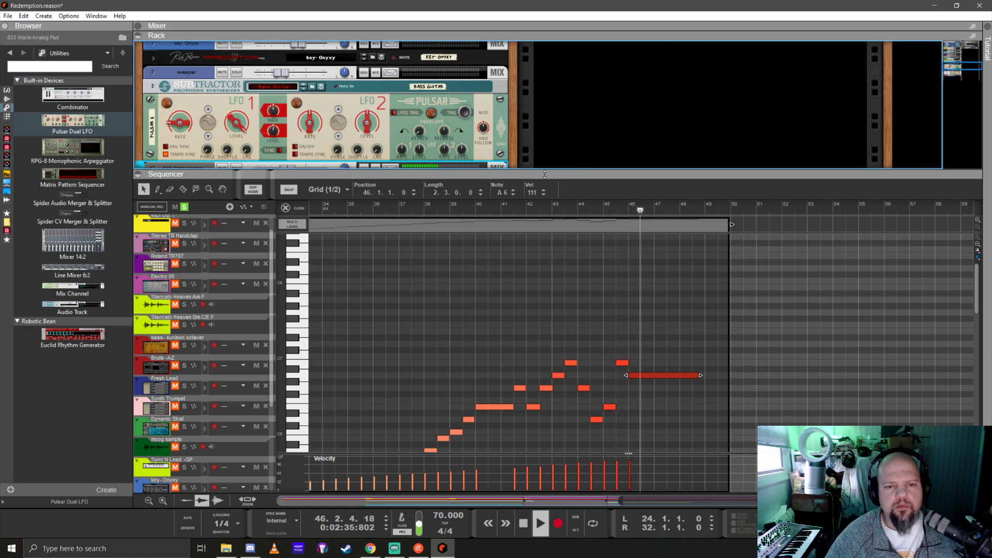
drag(545, 174, 545, 336)
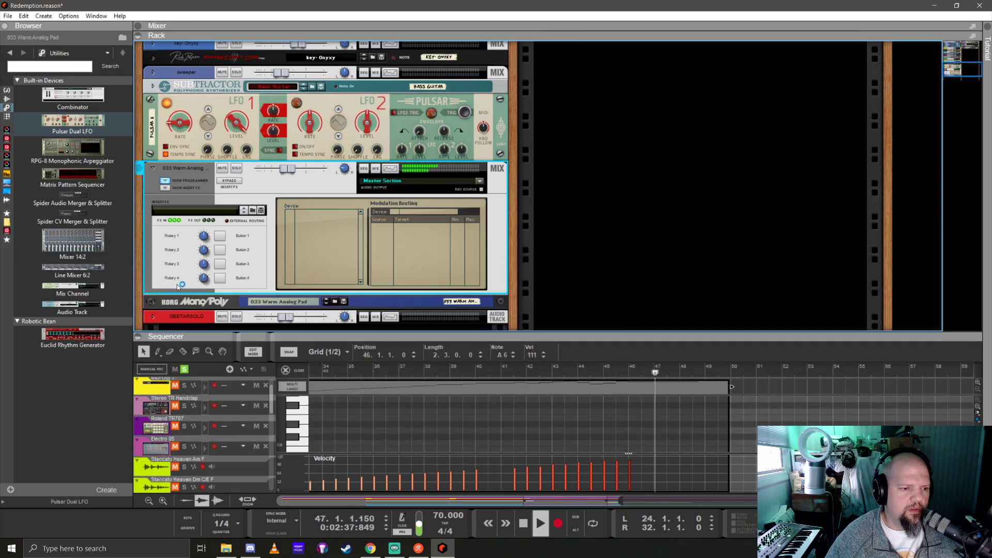
click(166, 187)
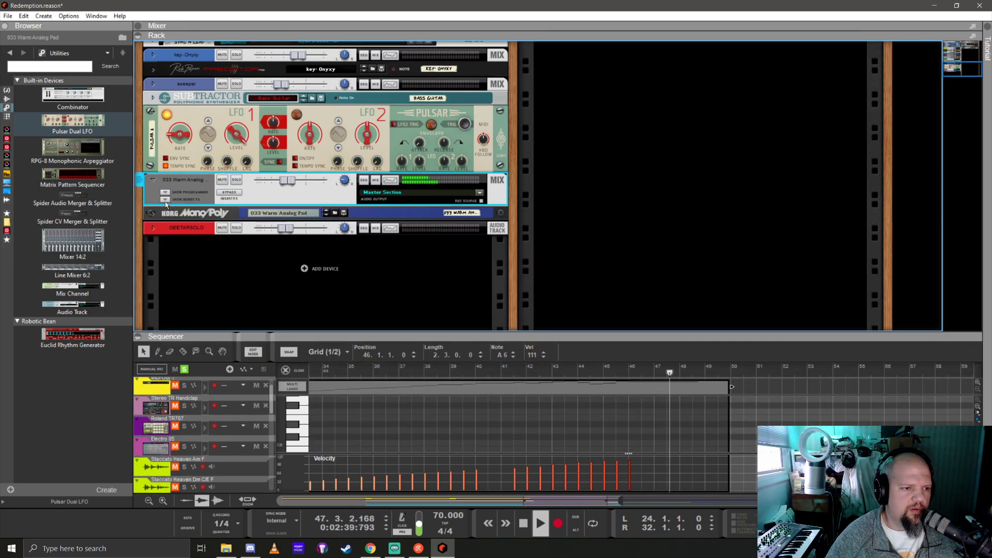
click(165, 199)
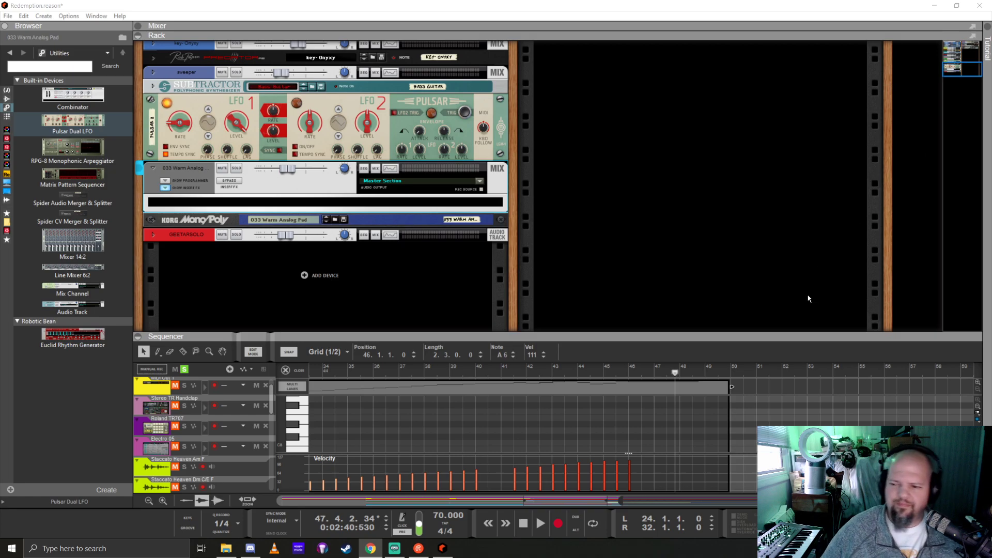
Enlarge the sequencer area and unsolo the Warm Analog Pad track
click(577, 8)
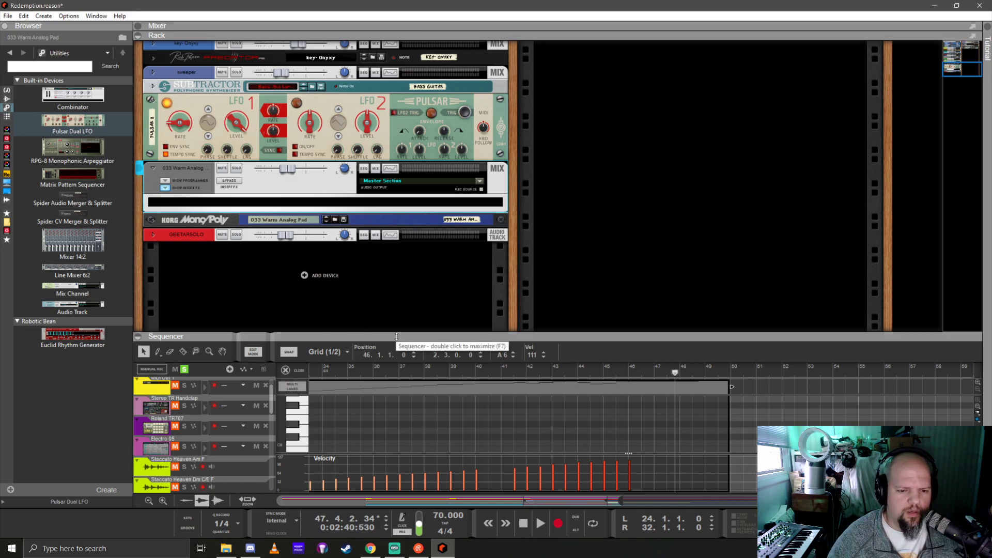
drag(396, 336, 396, 227)
scroll(241, 372, up, 3)
scroll(240, 371, down, 1)
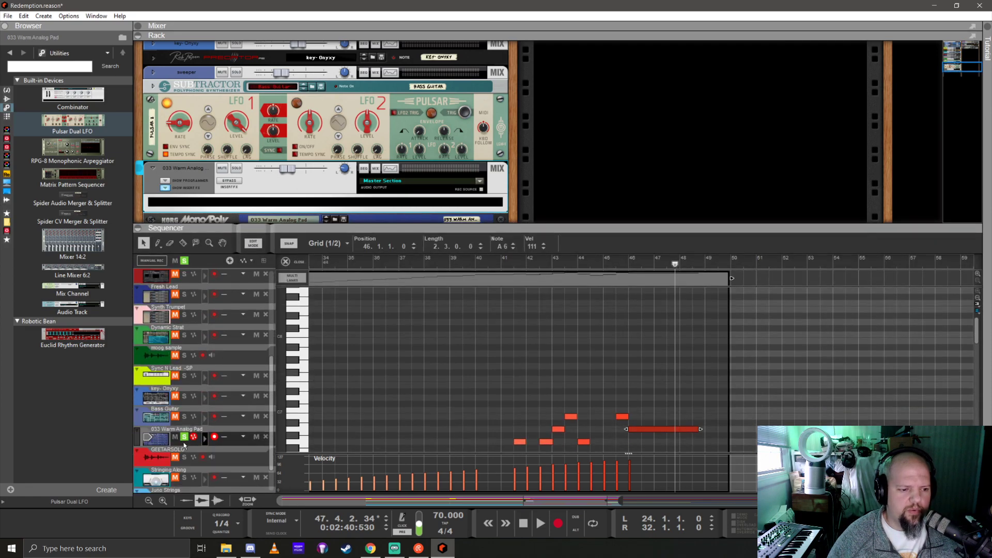
click(184, 437)
Leave the pad clip's note editor for the arrangement view and play the full mix from about bar 32
scroll(401, 385, down, 3)
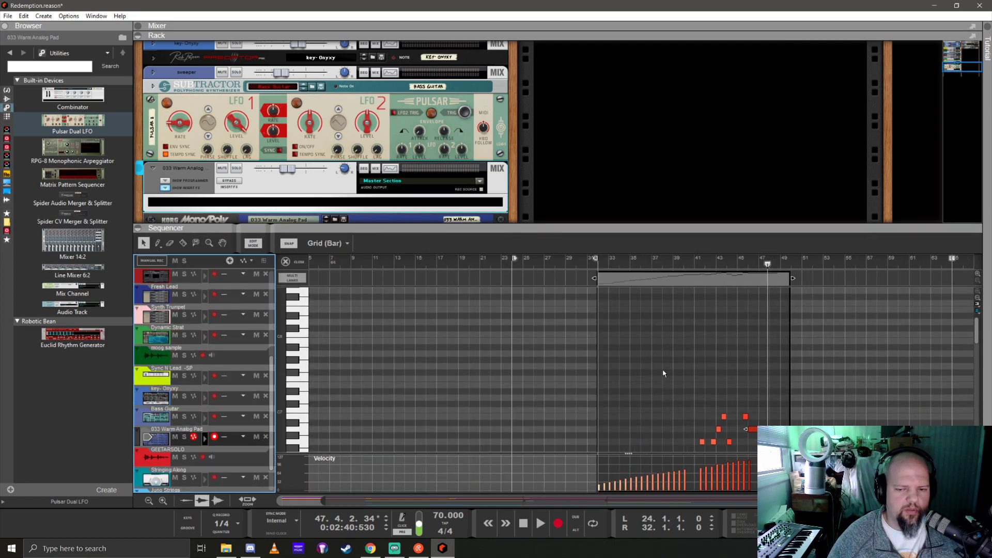
click(295, 264)
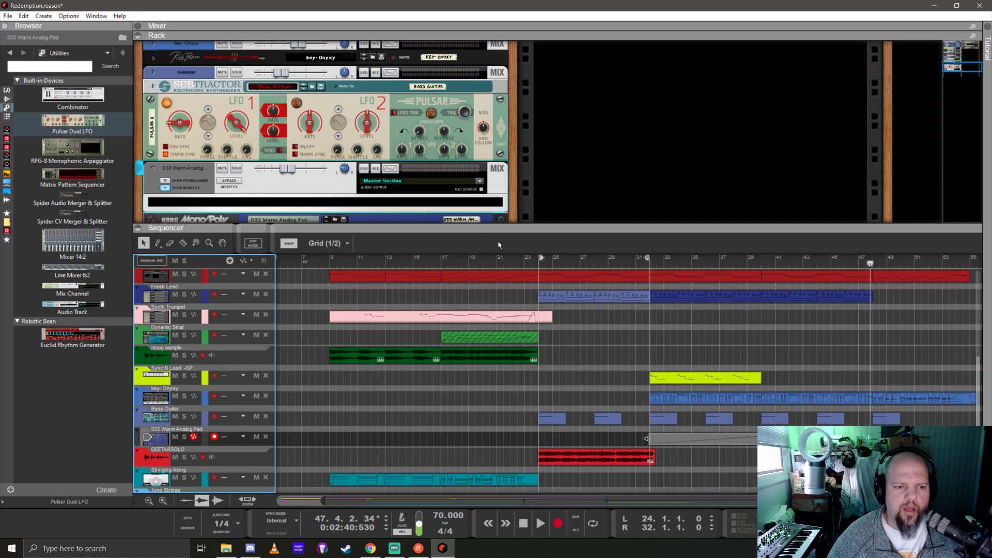
drag(664, 228, 655, 152)
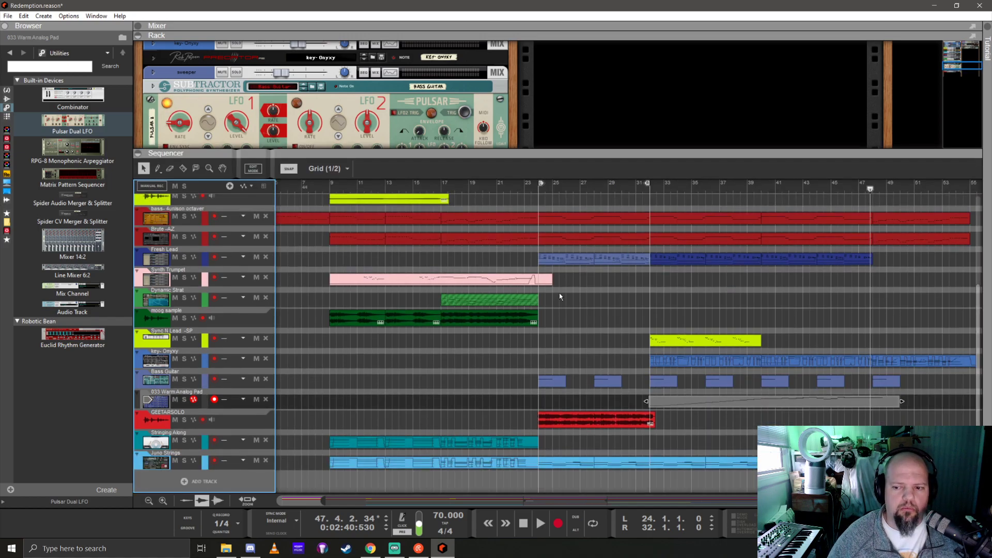
scroll(560, 297, down, 2)
click(586, 190)
key(space)
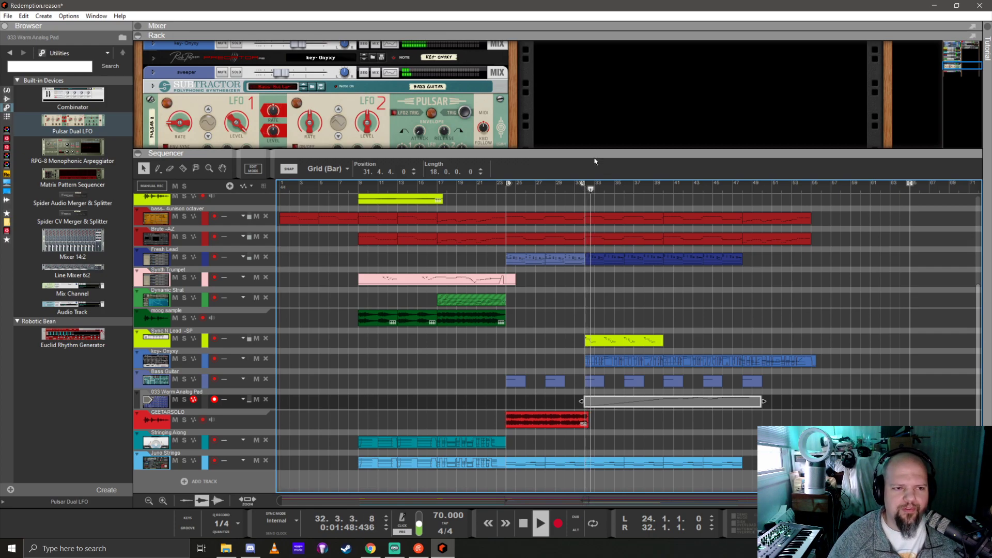
Find TAL-Chorus-LX-64 among the effects and add it to the pad channel's insert FX
drag(478, 154, 457, 250)
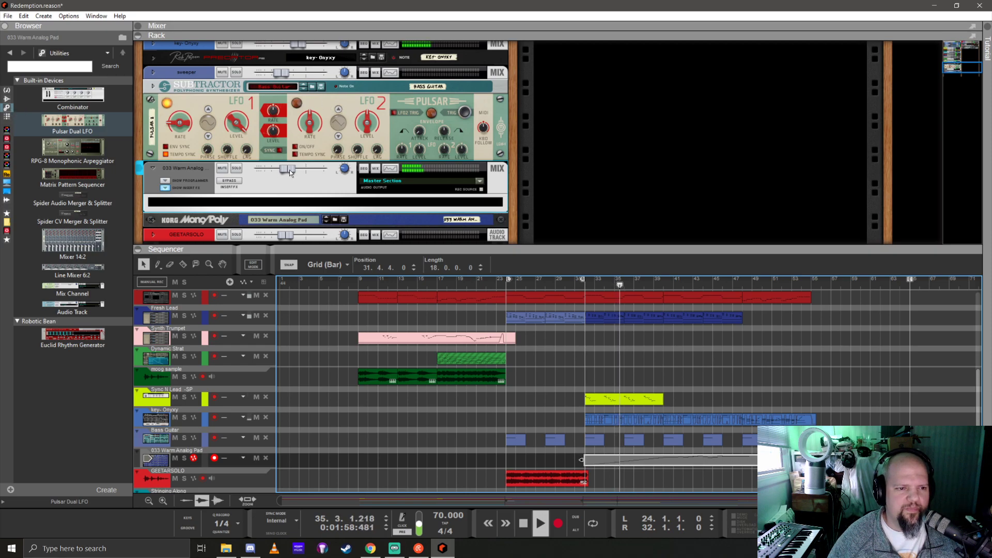
click(7, 98)
scroll(74, 209, down, 5)
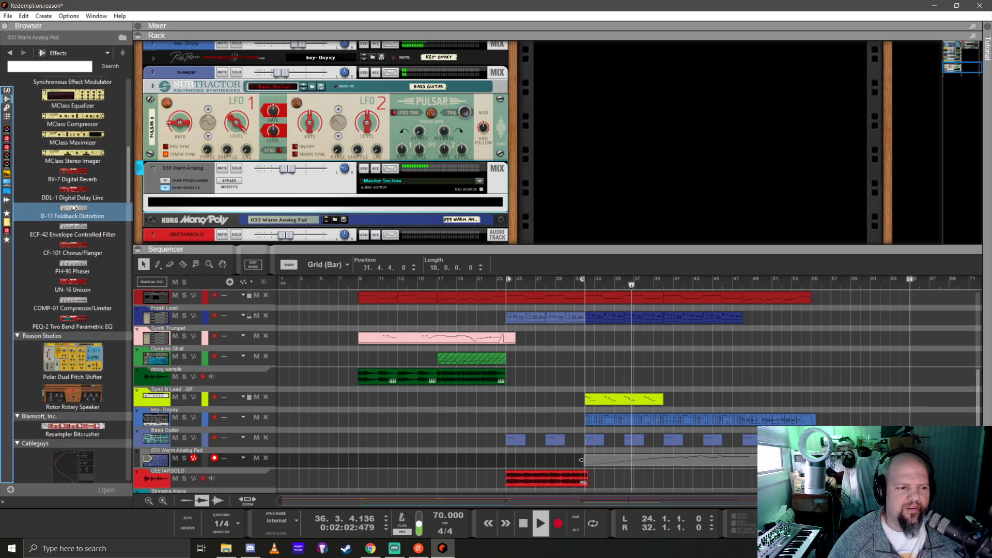
scroll(72, 203, down, 5)
scroll(71, 205, down, 15)
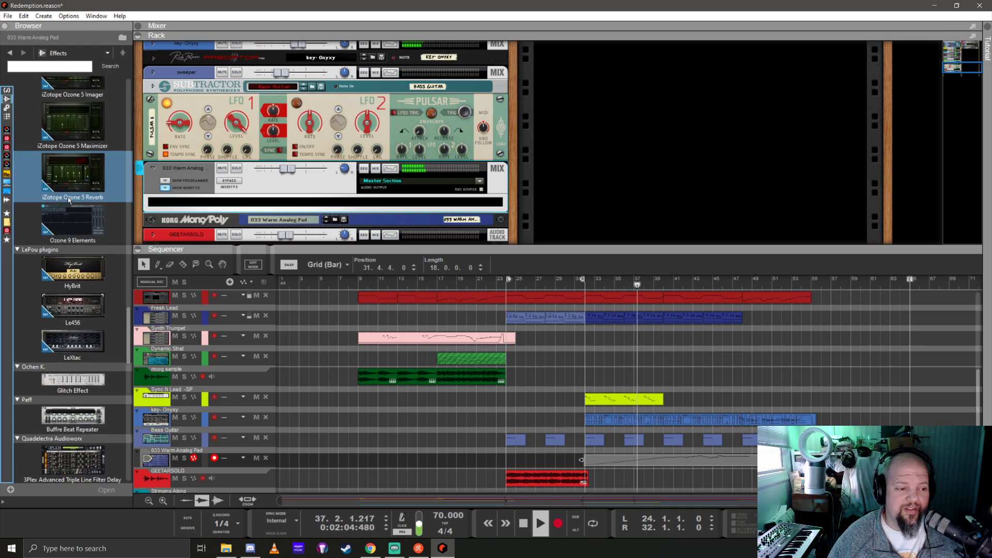
scroll(67, 196, down, 5)
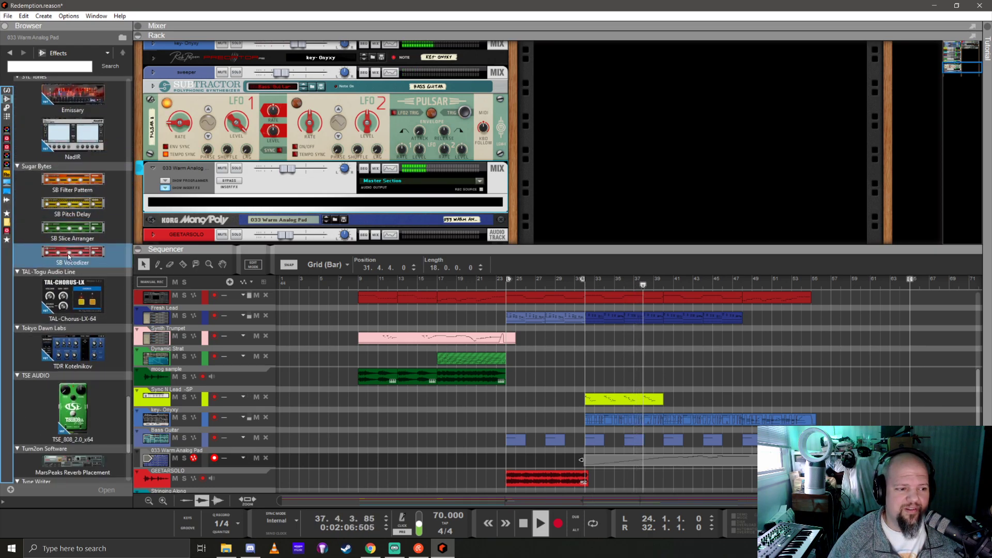
drag(72, 297, 299, 187)
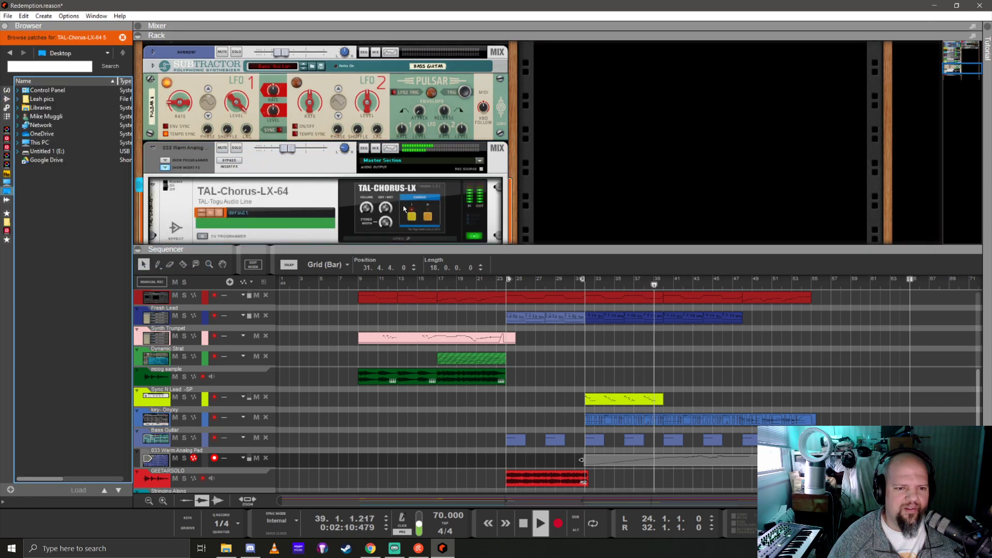
Open the chorus plugin's window for a look, close it and hide the pad channel's insert FX
double_click(405, 208)
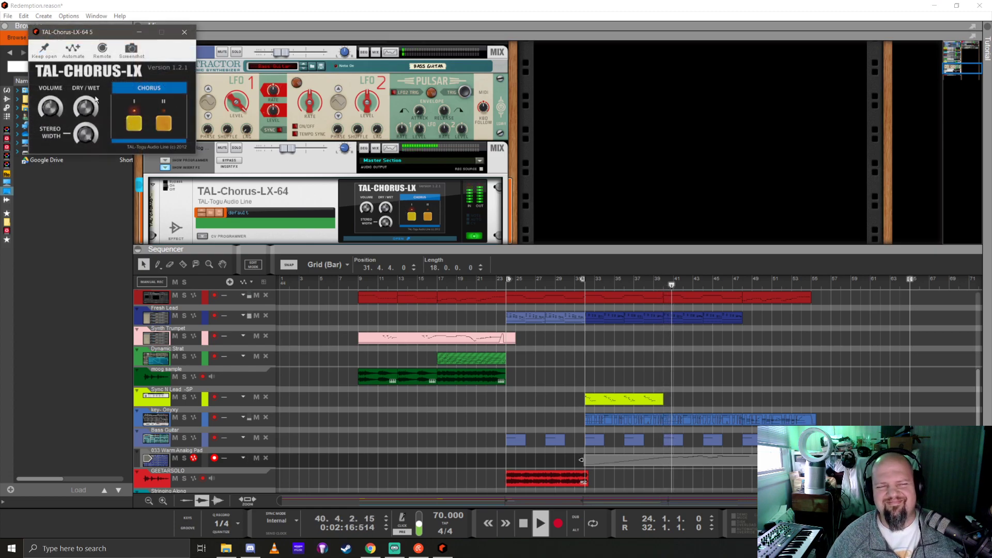
click(186, 34)
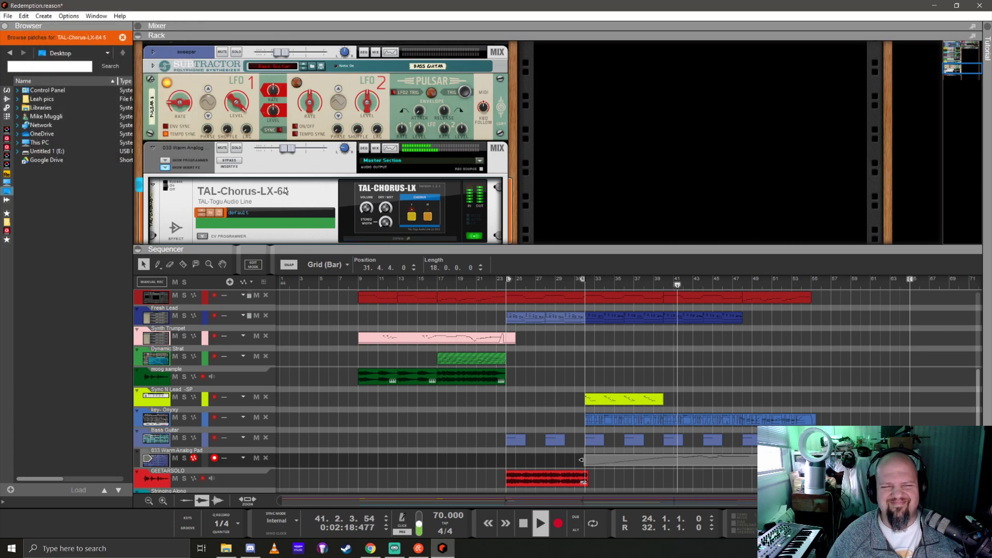
click(164, 168)
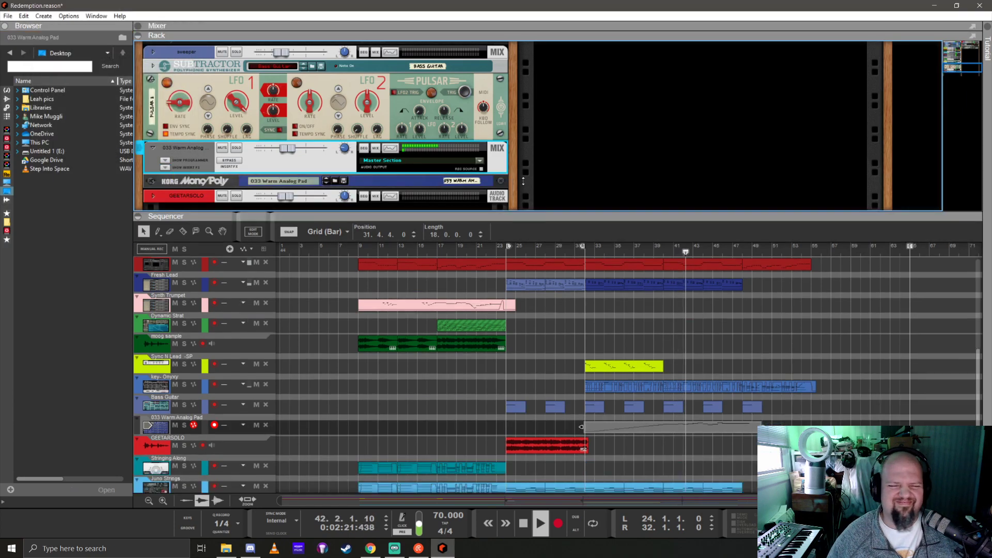
Lower the Warm Analog Pad mix channel's level to -20.13 dB
drag(523, 181, 523, 77)
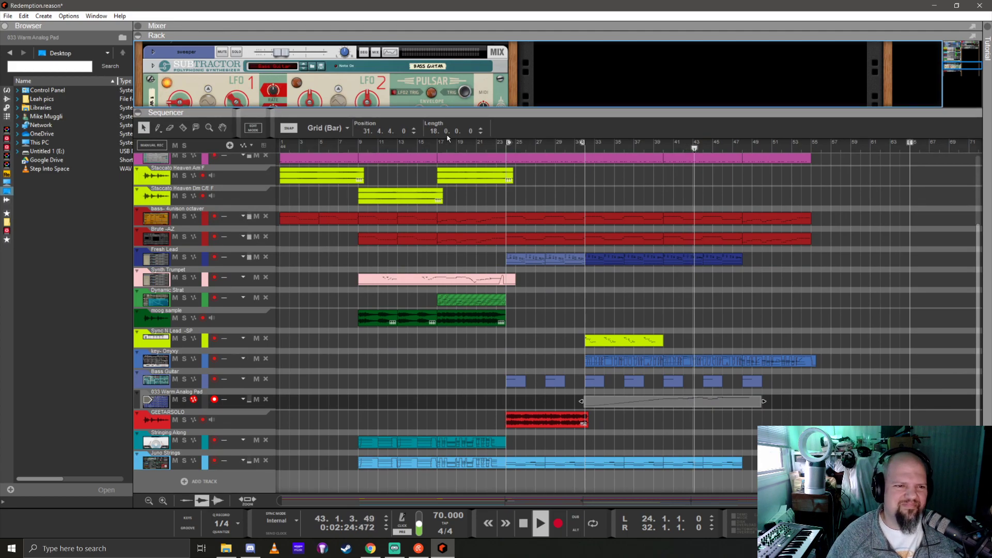
drag(470, 112, 468, 248)
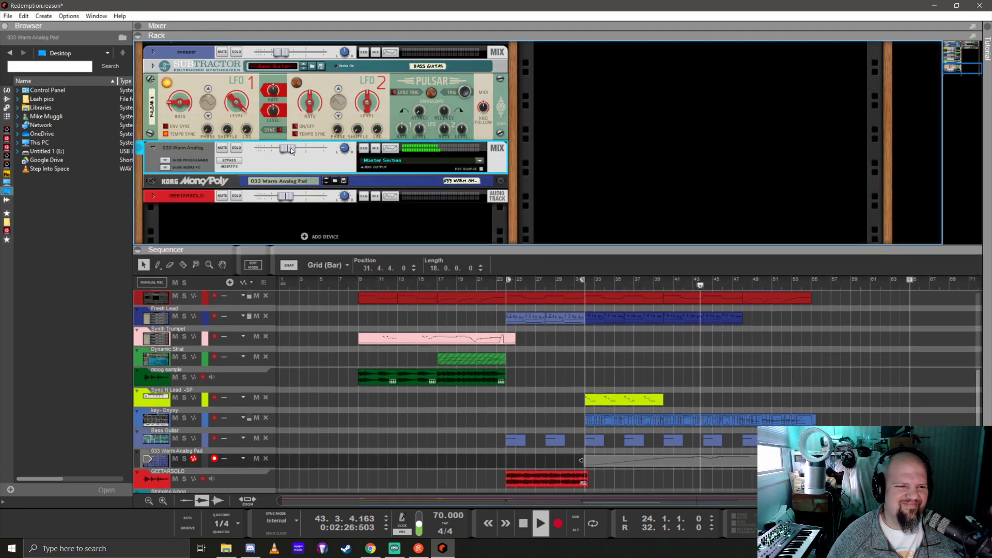
mouse_move(284, 150)
drag(284, 150, 282, 151)
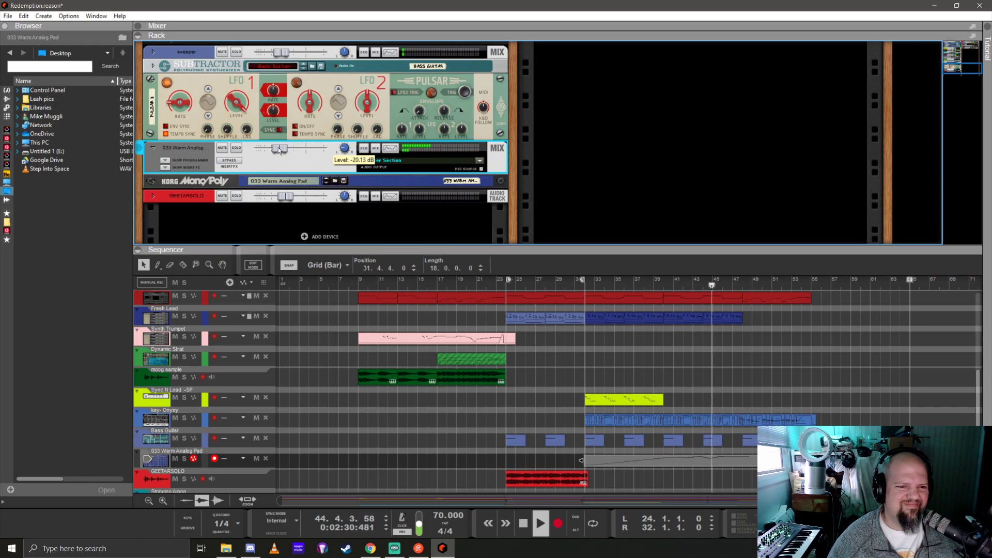
Lower the LFO 1 level on the Pulsar above the pad channel
click(224, 107)
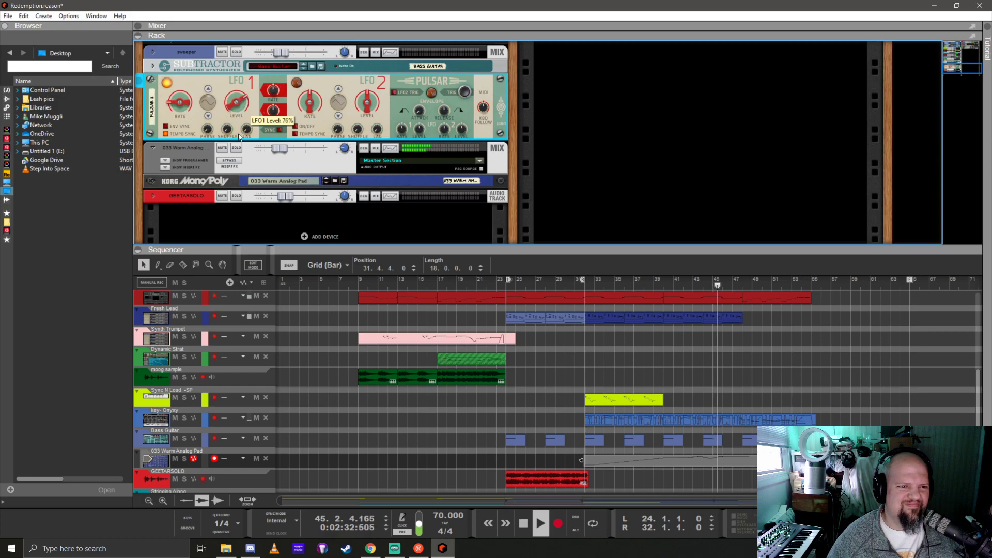
scroll(414, 233, down, 1)
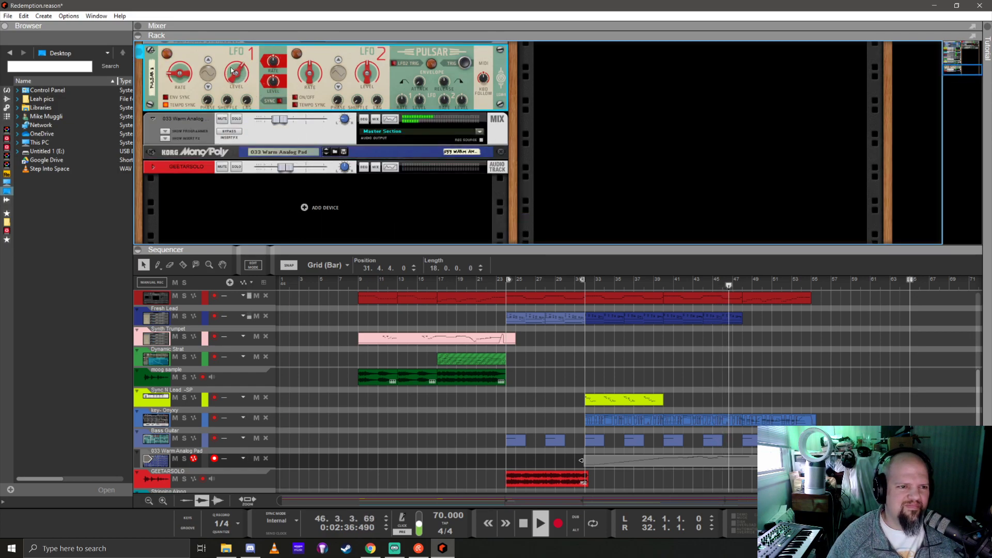
drag(237, 73, 240, 104)
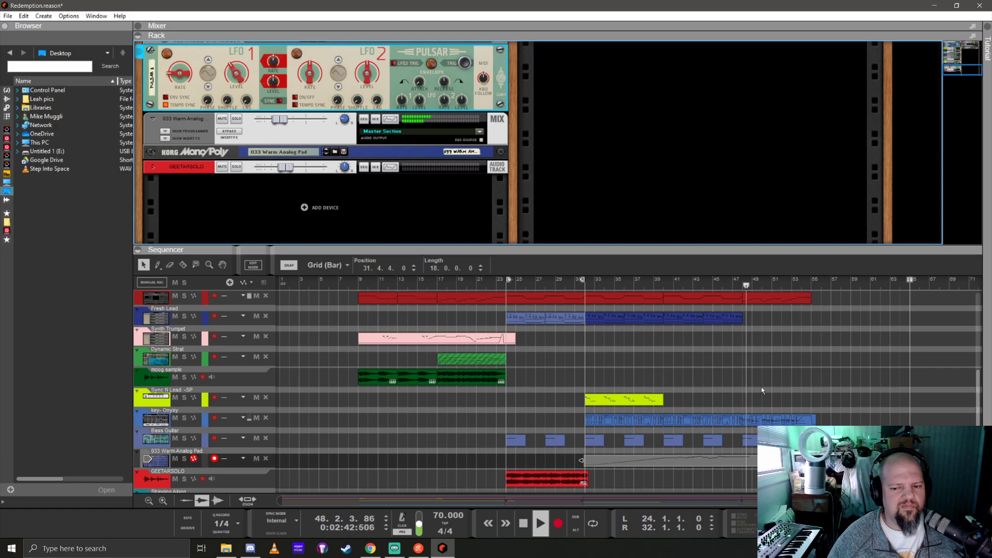
Review the pad clip's notes in an enlarged sequencer and collapse the Pulsar above the pad channel
click(742, 465)
double_click(743, 465)
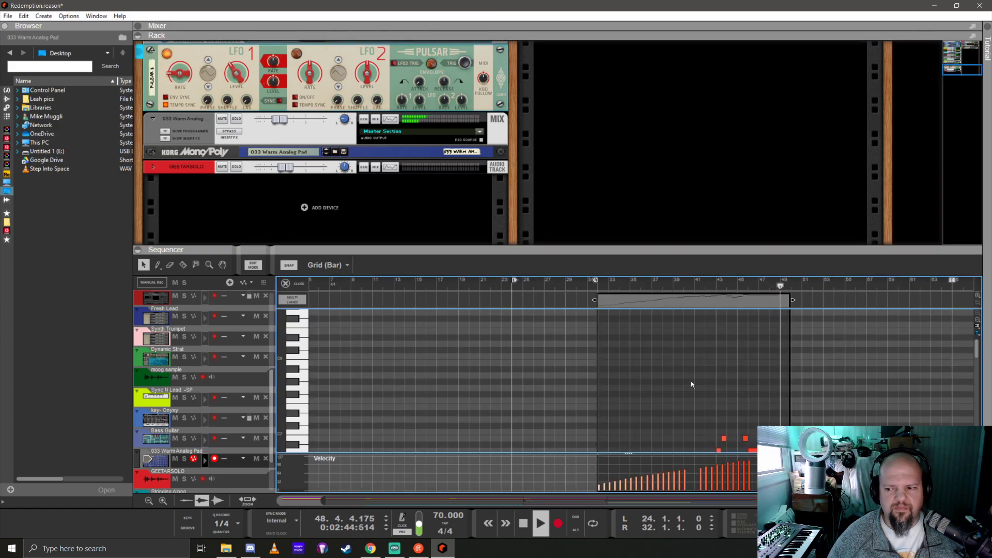
scroll(240, 132, up, 3)
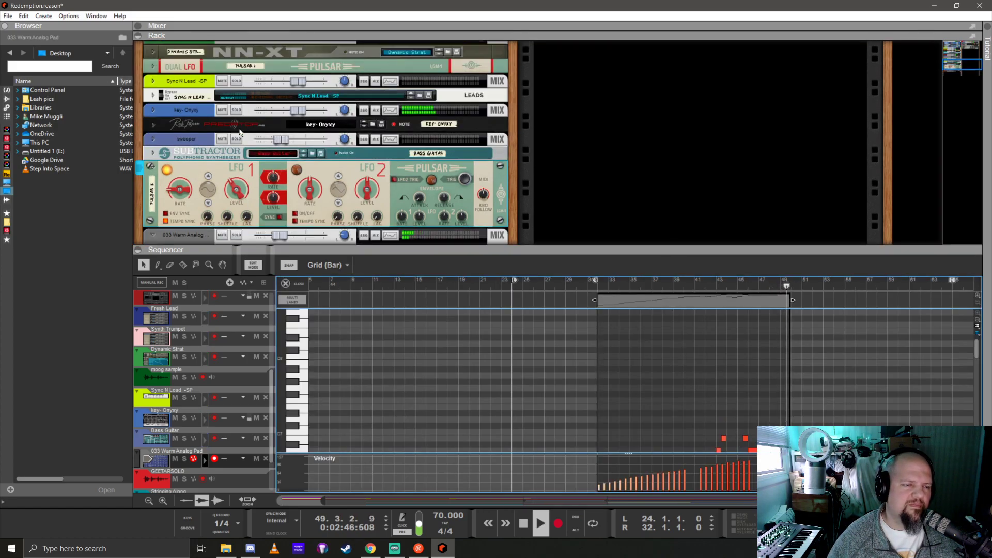
click(151, 166)
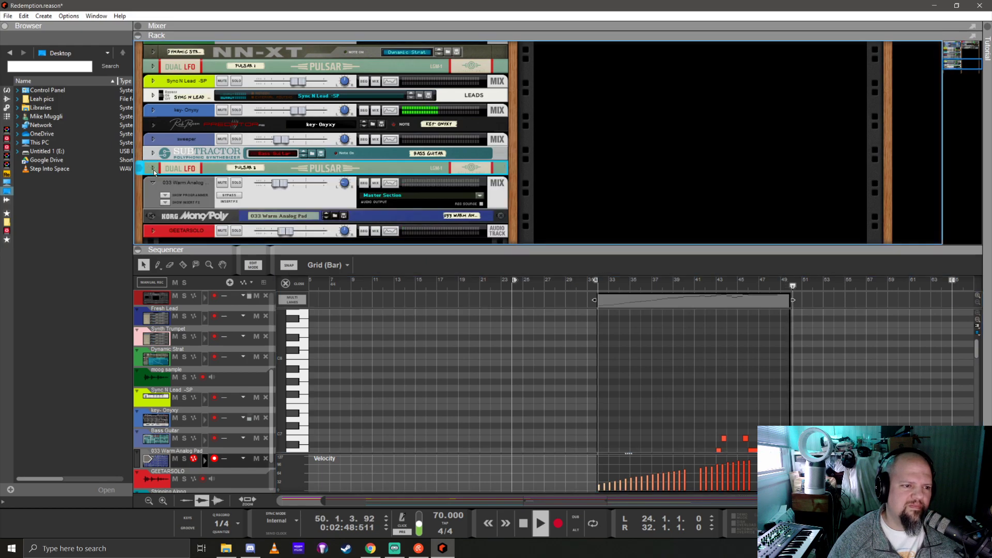
drag(628, 250, 351, 97)
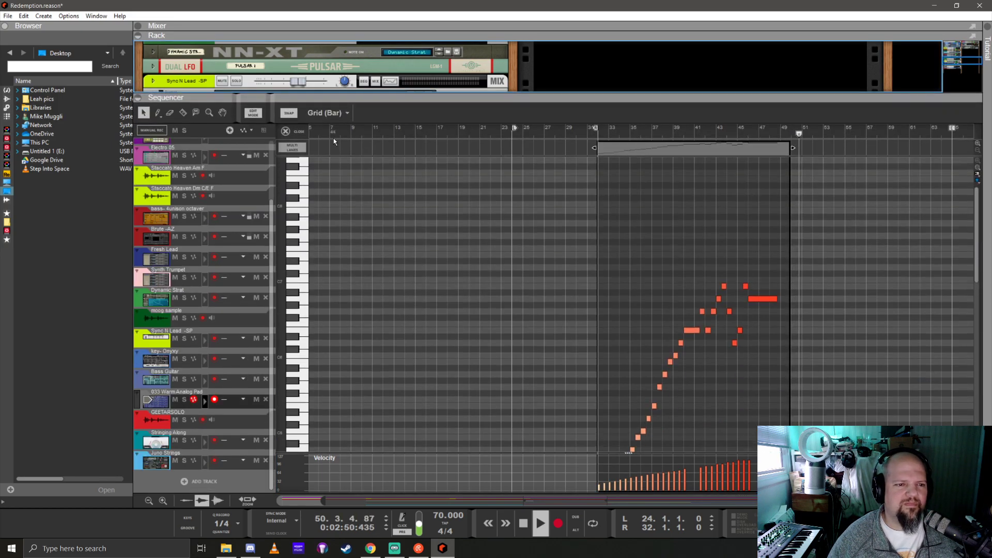
click(296, 134)
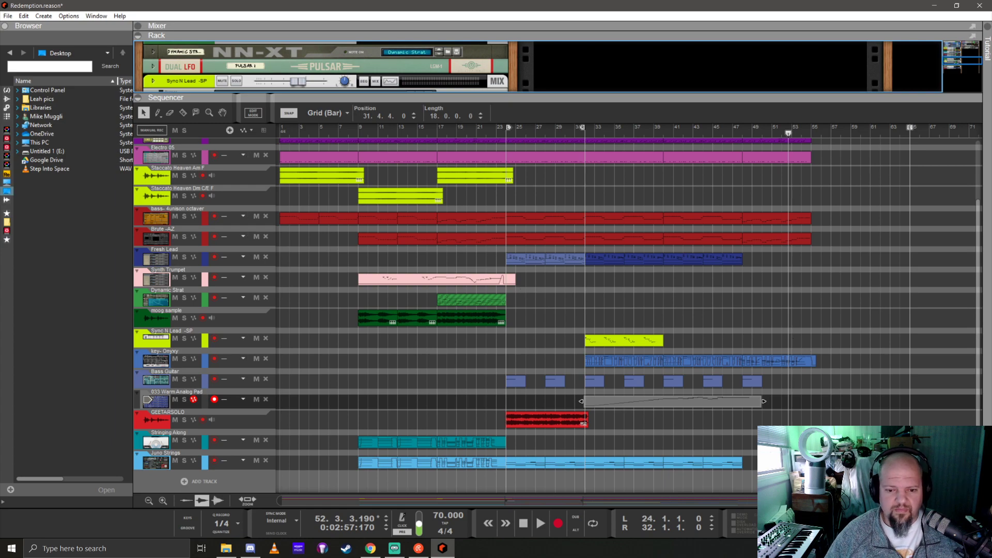
Move the Warm Analog Pad clip back to bar 24 and the GEETARSOLO clip to position 35.4.4.120
click(605, 343)
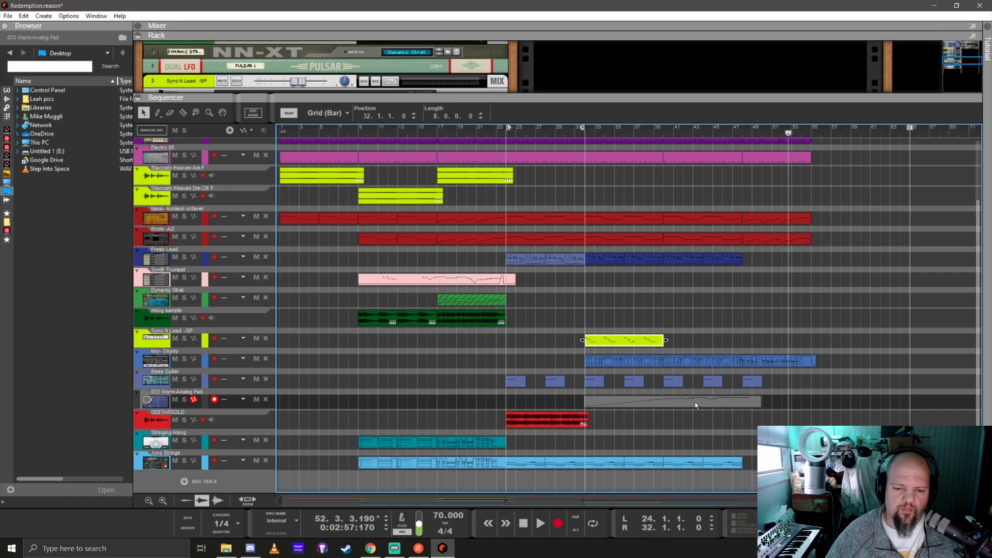
drag(696, 402, 617, 407)
drag(522, 429, 645, 416)
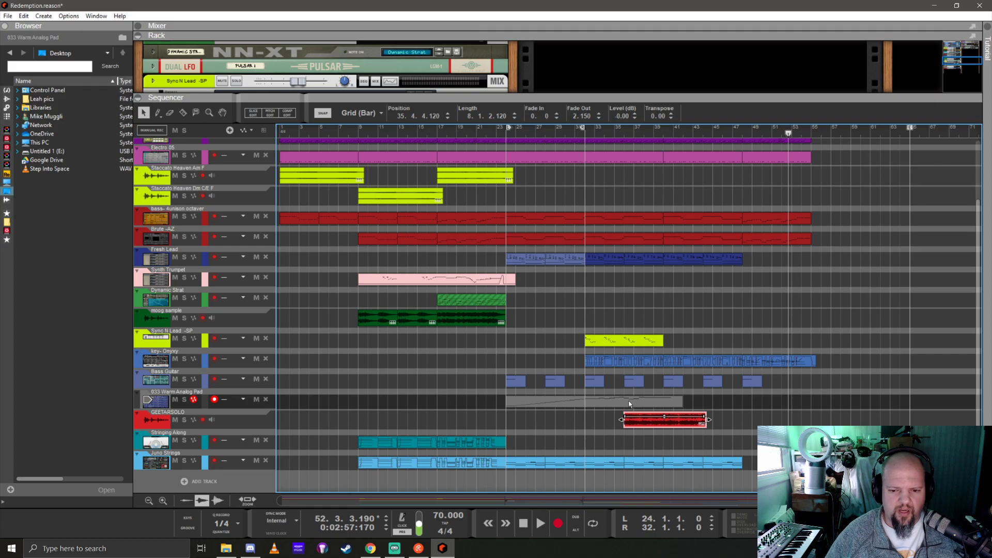
Move the Warm Analog Pad clip to position 17.4.4.0 so it ends where the GEETARSOLO clip starts
scroll(627, 401, up, 5)
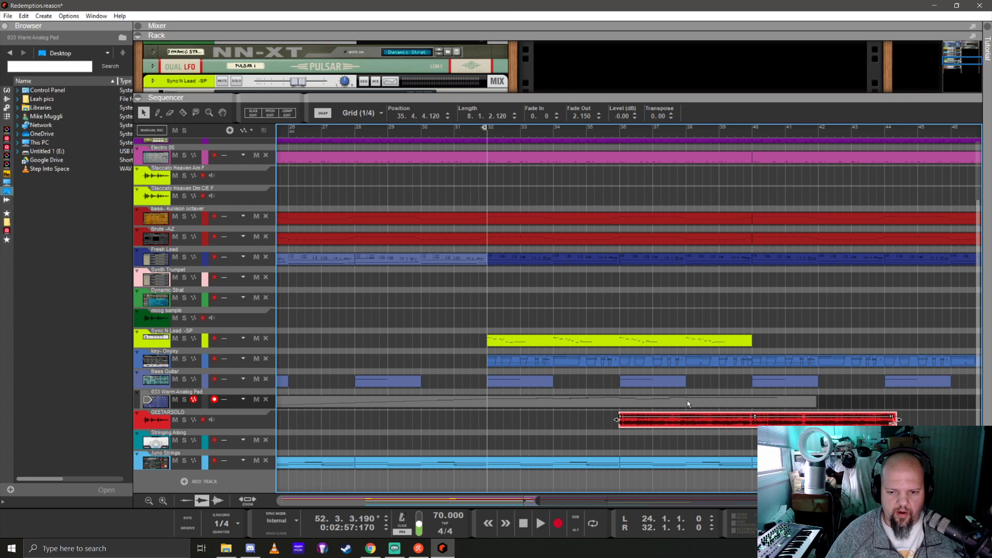
drag(687, 401, 506, 407)
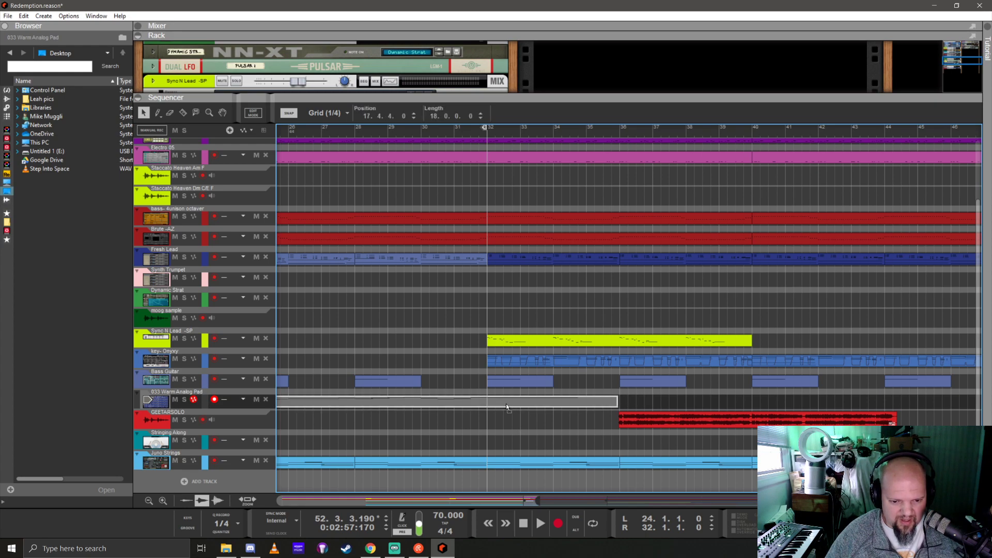
click(538, 427)
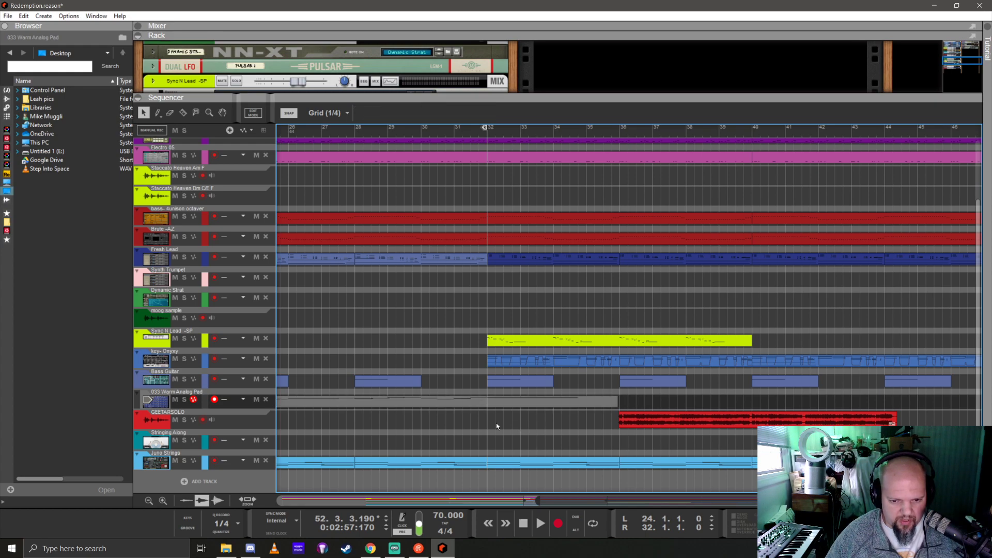
Move the GEETARSOLO clip to position 31.4.4.120 and the Sync N Lead clip to bar 40
scroll(479, 427, down, 3)
scroll(480, 425, down, 2)
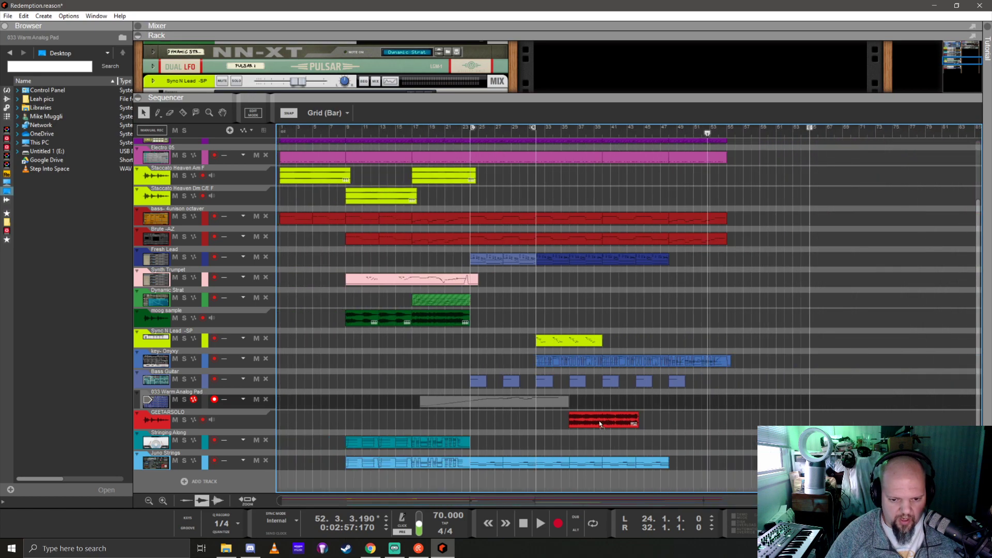
drag(600, 420, 575, 421)
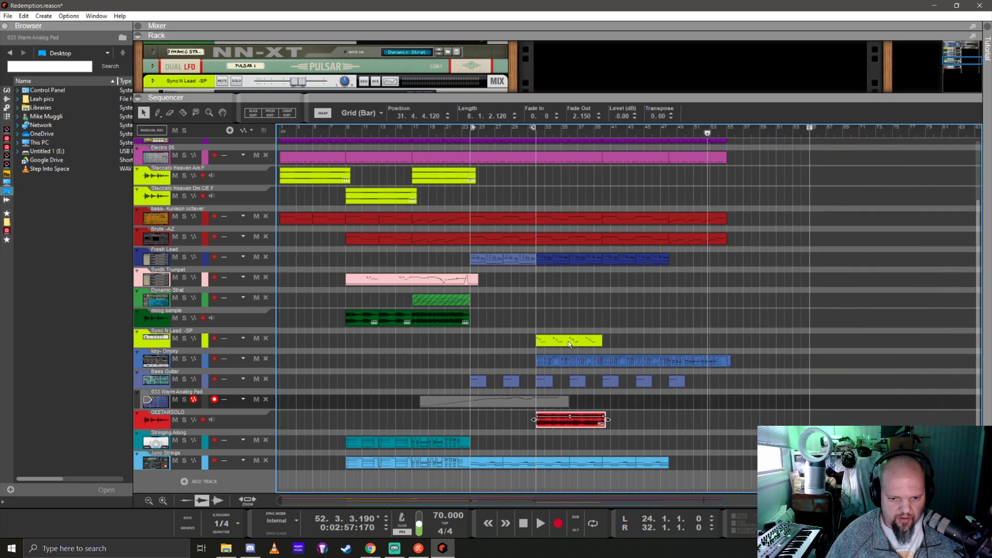
drag(574, 343, 634, 343)
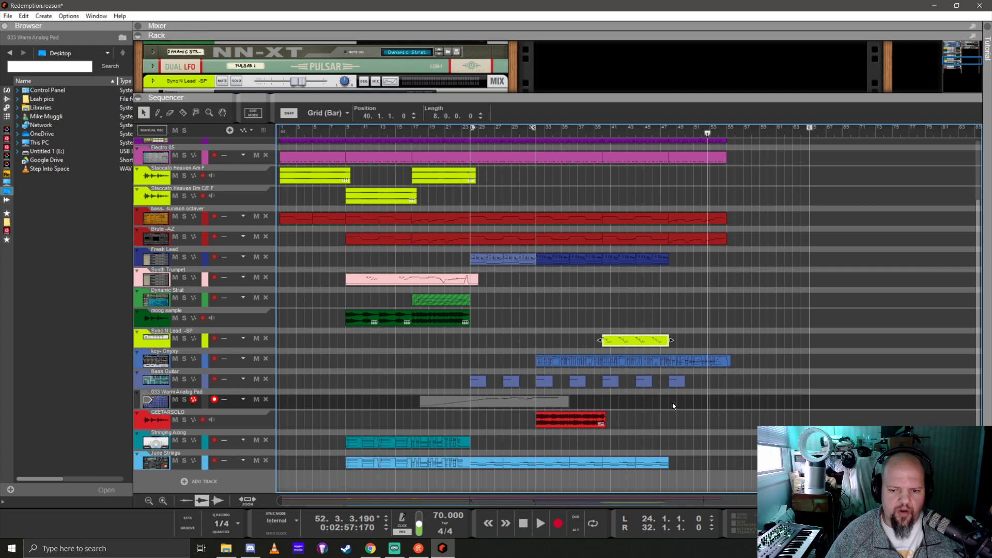
drag(674, 407, 734, 127)
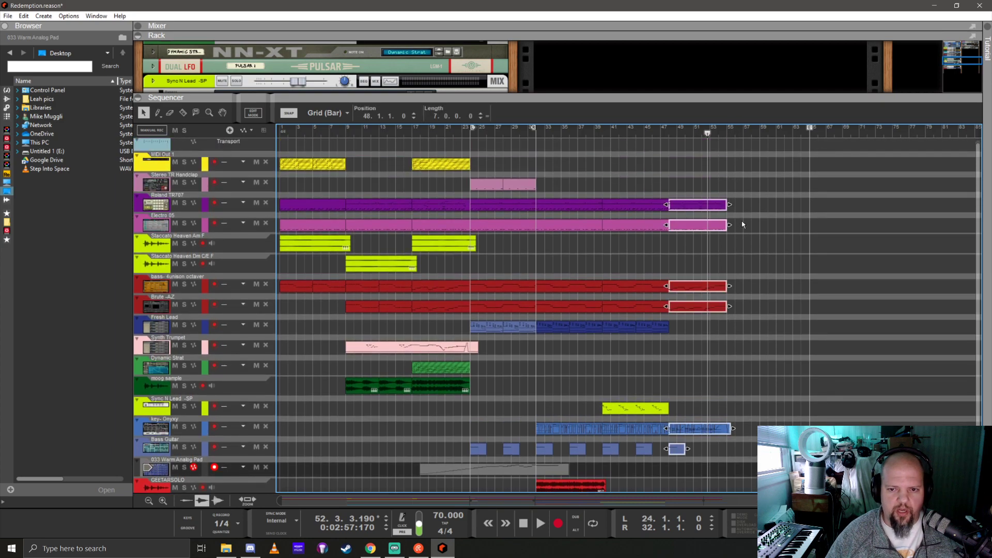
right_click(685, 204)
click(682, 184)
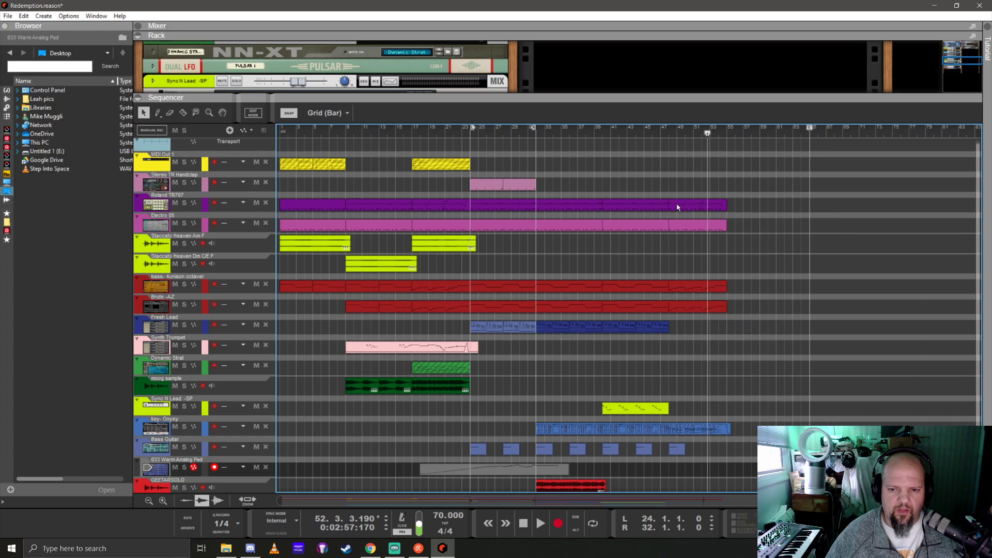
Select the drum, bass, Brute, key and Bass Guitar clips starting at bar 48 and move them together to bar 67
drag(674, 158, 777, 470)
drag(685, 220, 844, 223)
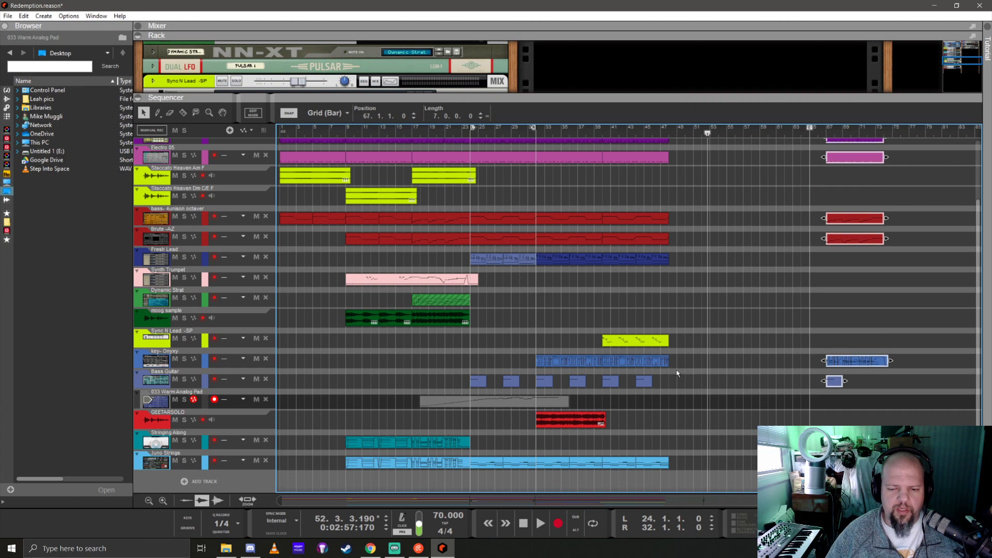
Duplicate the last four-bar Juno Strings clip to bar 48 and copy the last Bass Guitar clip before it to bar 48 too
click(607, 463)
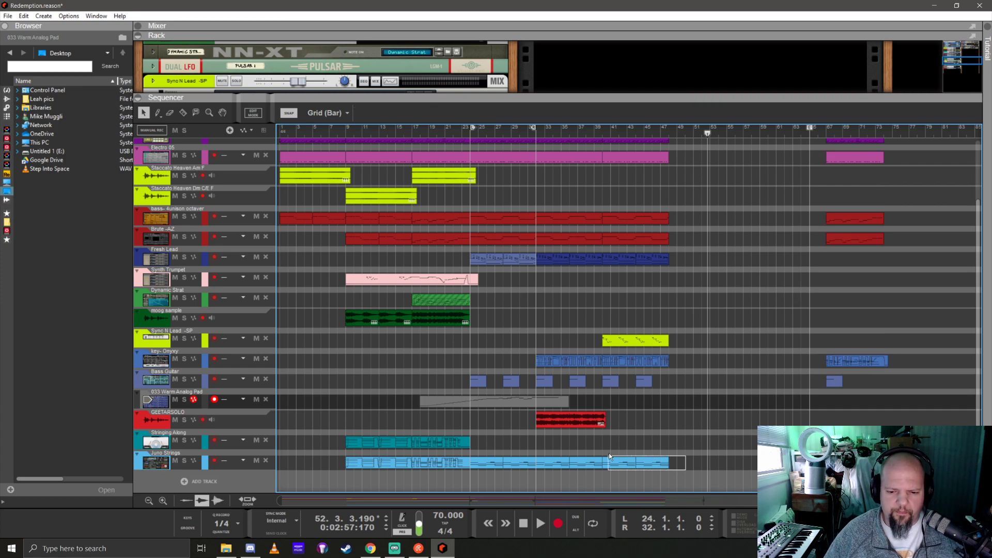
click(647, 464)
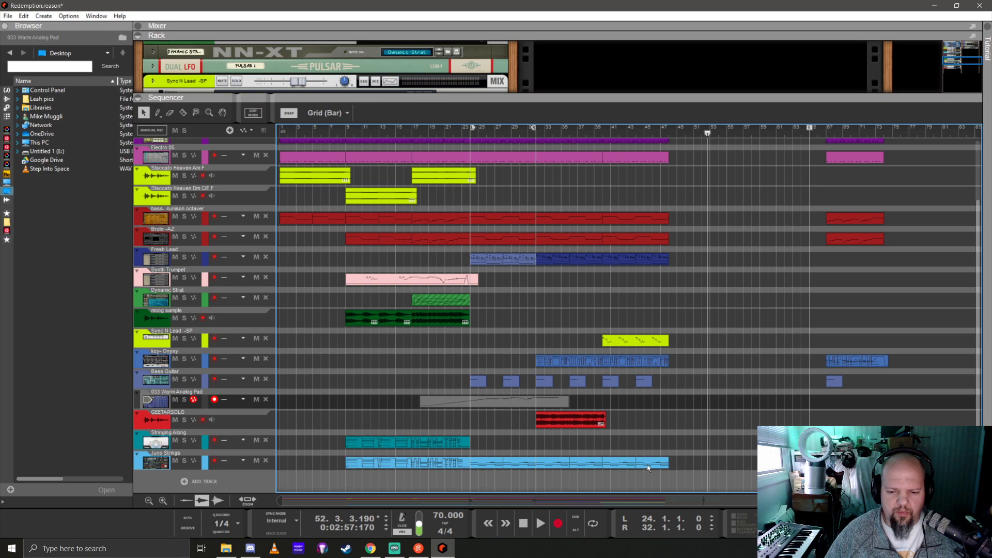
key(ctrl+d)
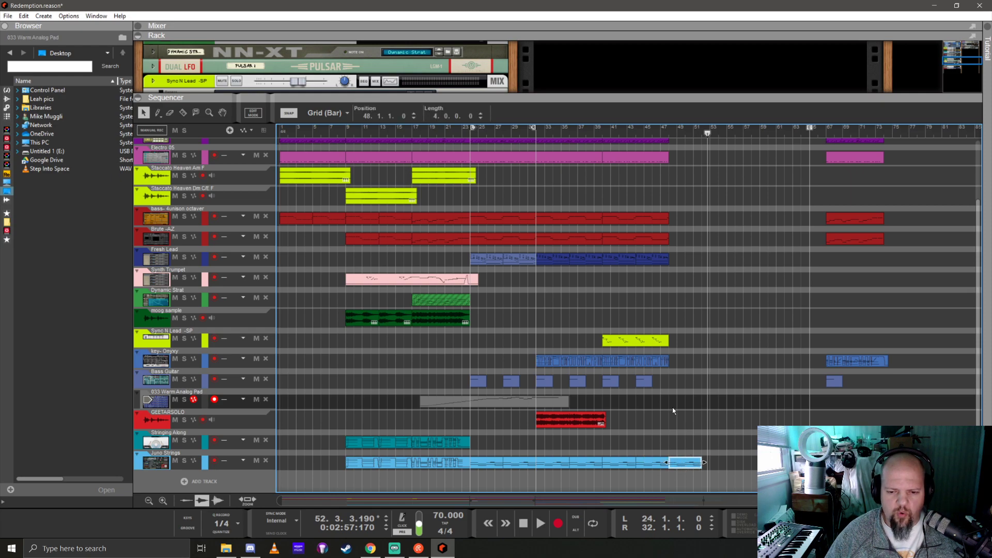
click(643, 383)
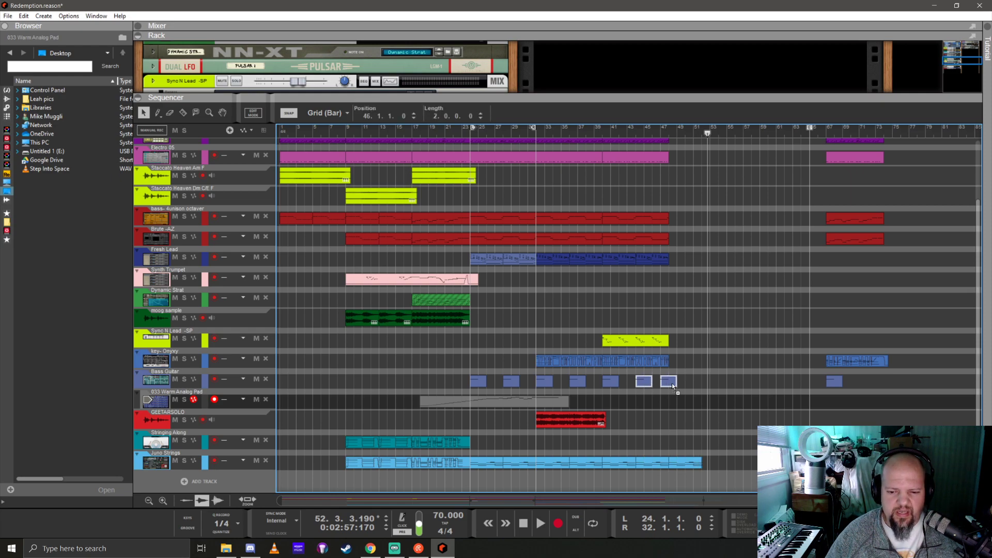
drag(681, 387, 673, 386)
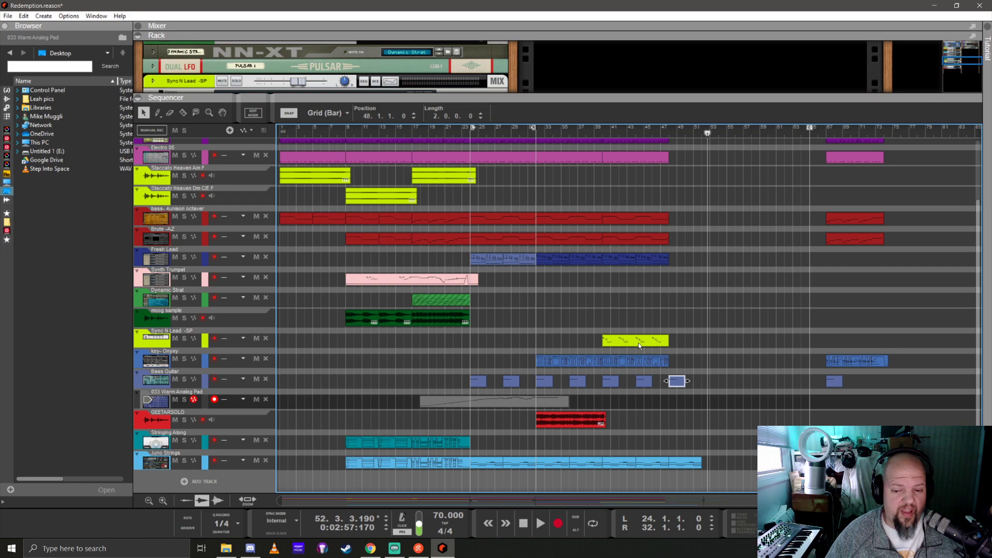
Split the Sync N Lead clip at bar 44, then copy its second half and the last four-bar Fresh Lead clip to bar 48
key(r)
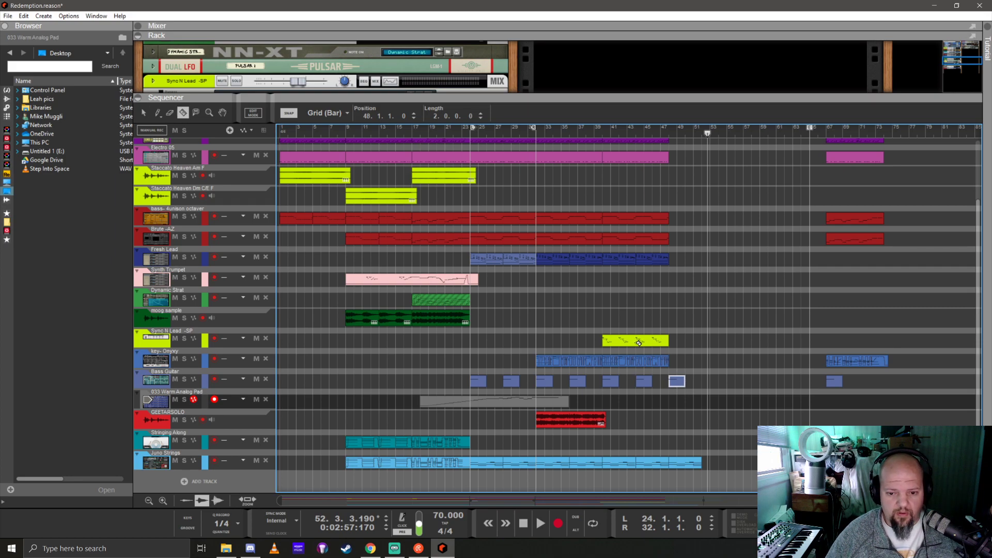
click(636, 341)
key(q)
drag(651, 341, 693, 341)
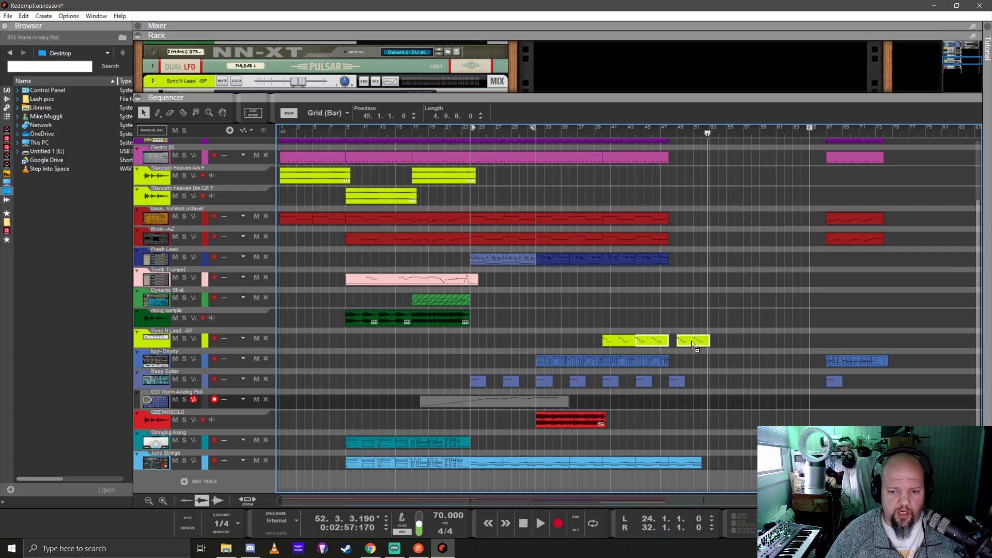
scroll(636, 305, up, 2)
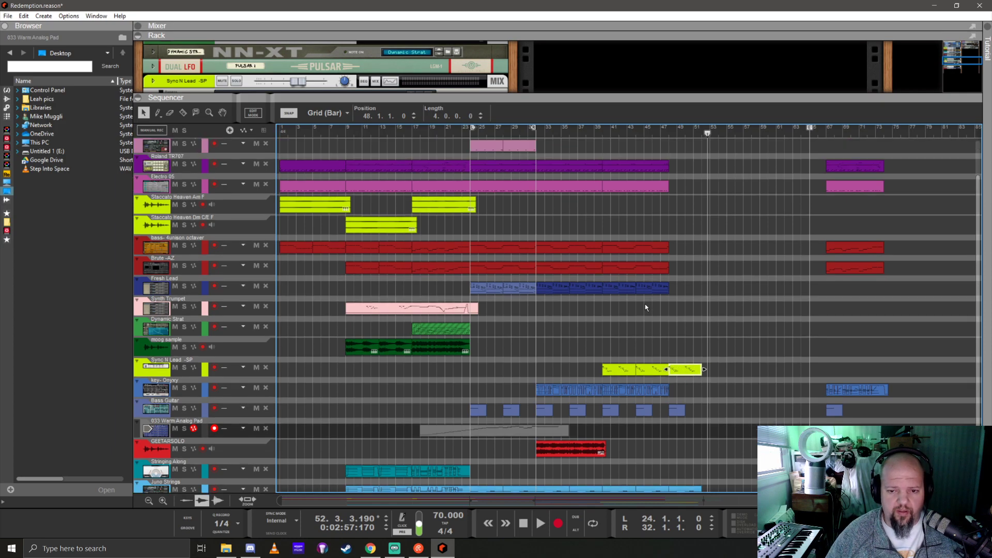
drag(648, 289, 687, 288)
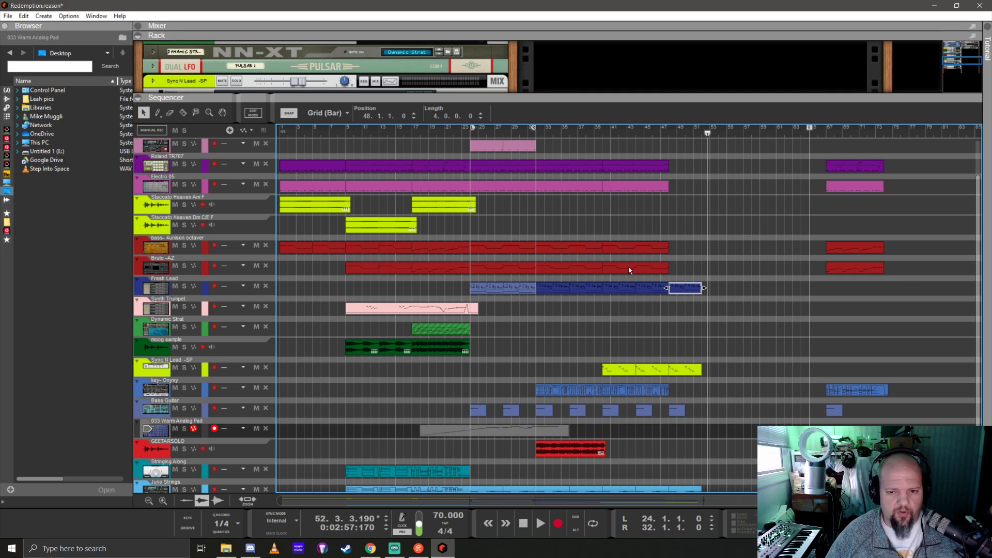
Split the Roland TR707, Electro, bass and Brute clips at bar 44 and duplicate their last four bars to bar 48
key(r)
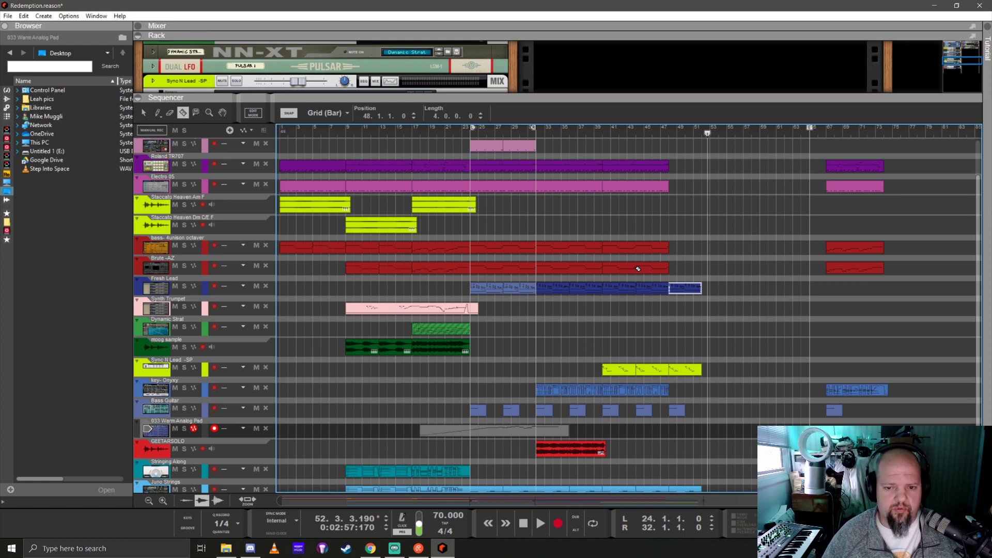
click(639, 269)
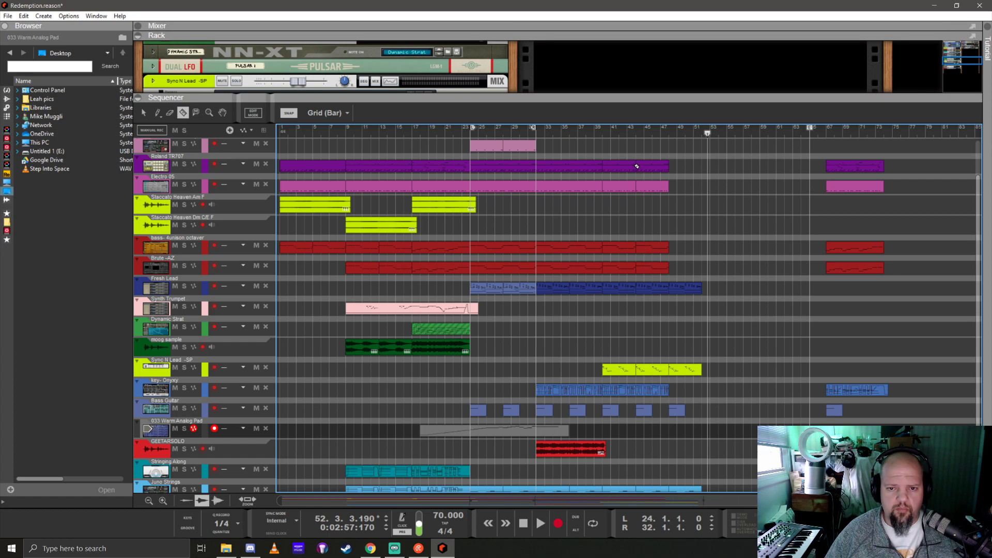
key(q)
click(656, 166)
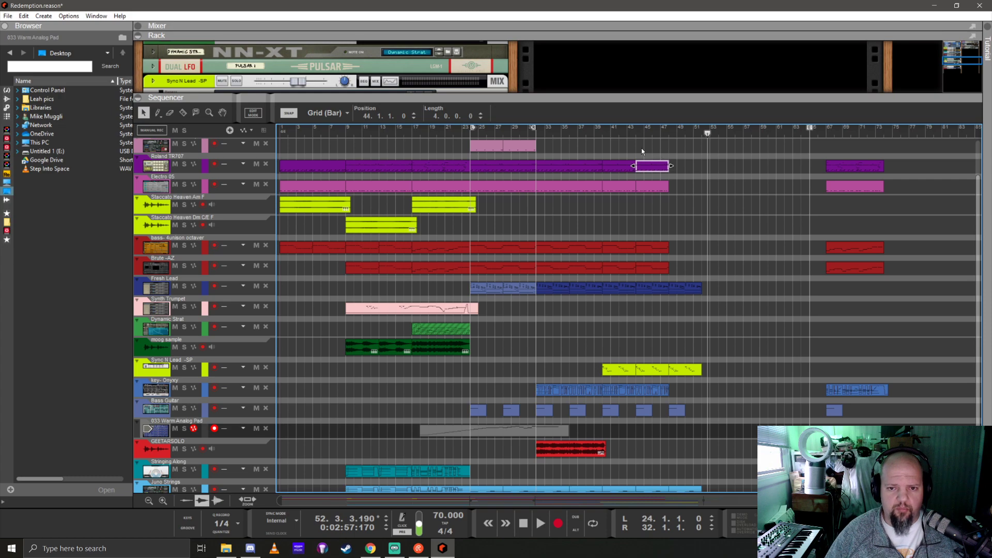
drag(638, 138, 680, 261)
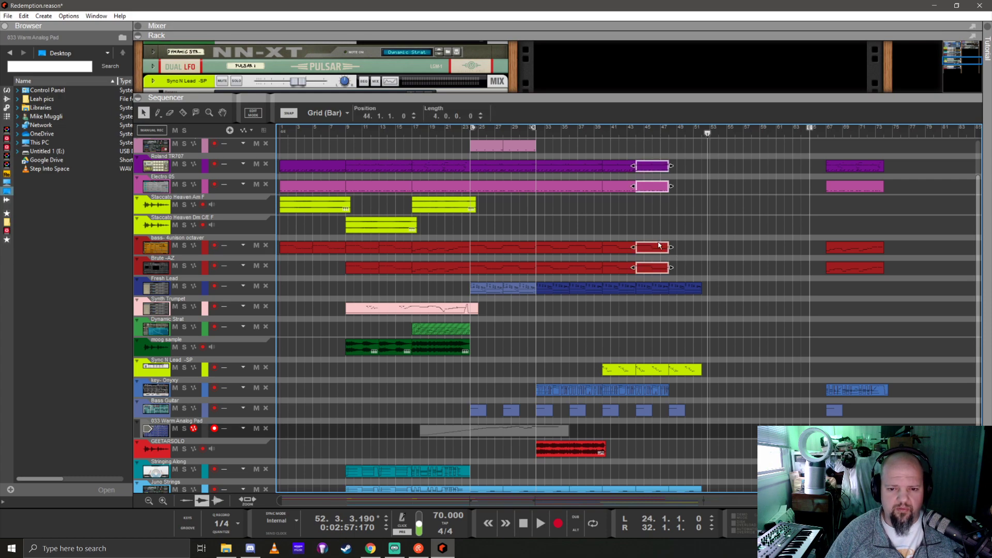
key(ctrl+d)
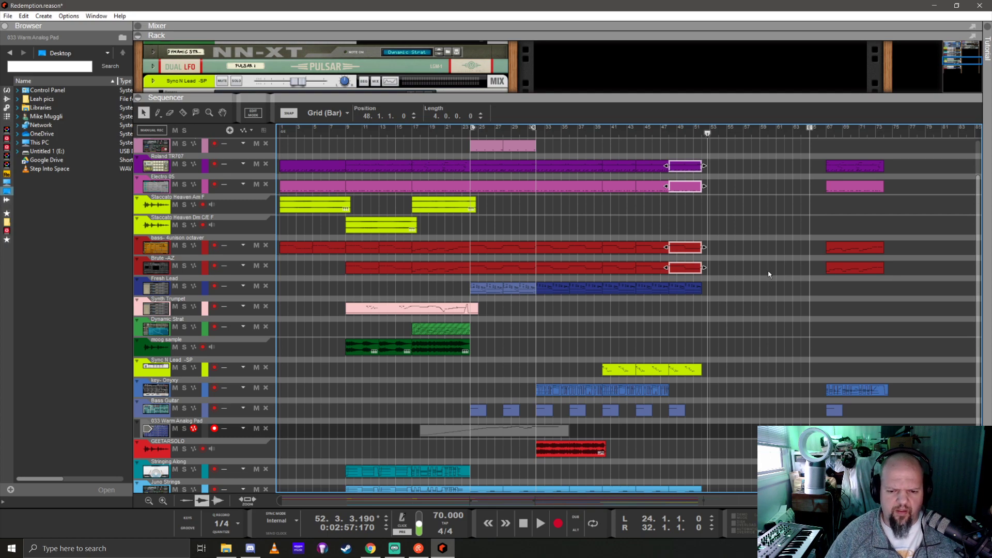
Copy the eight-bar key clip from bar 40 to bar 48, split the copy at bar 52 and delete its last four bars
click(629, 390)
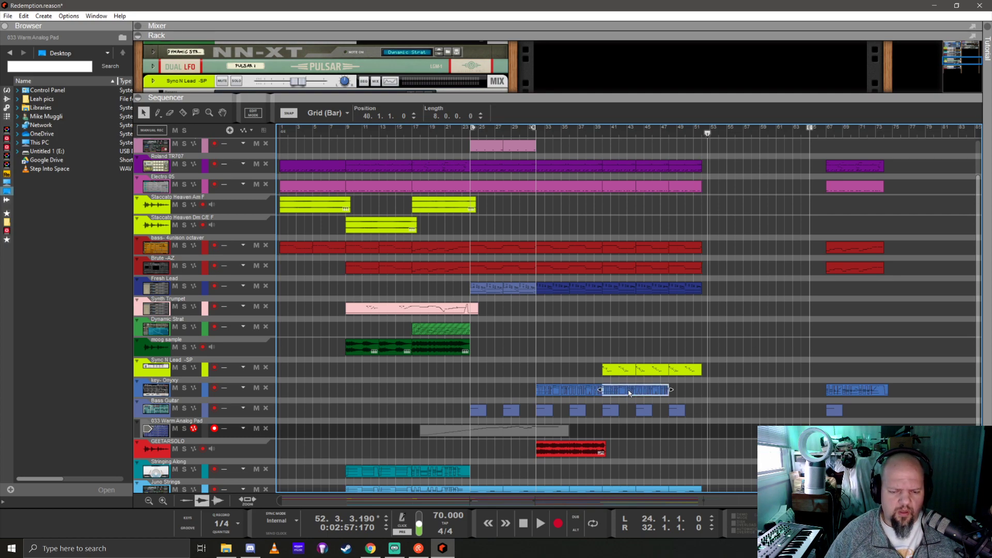
drag(628, 390, 695, 389)
key(r)
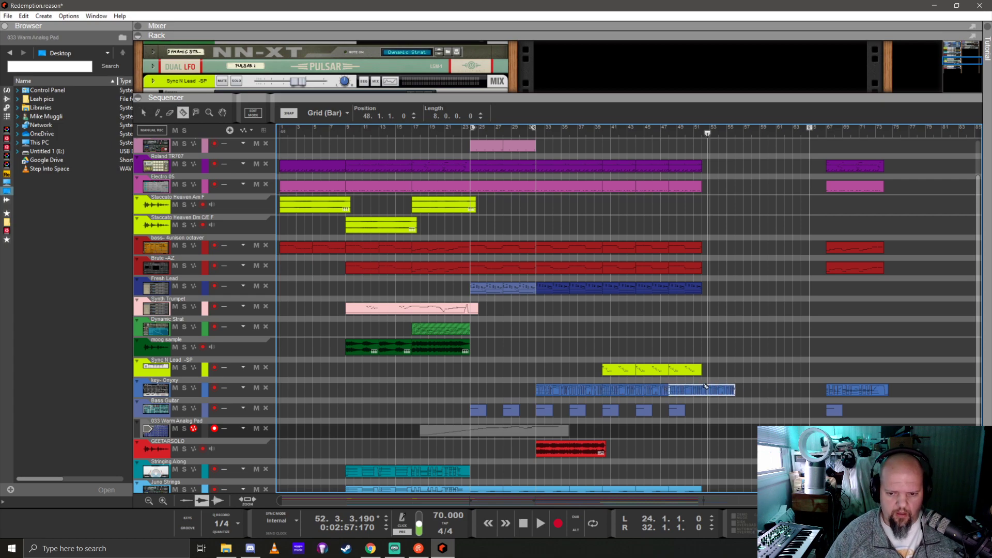
click(703, 389)
key(q)
click(712, 390)
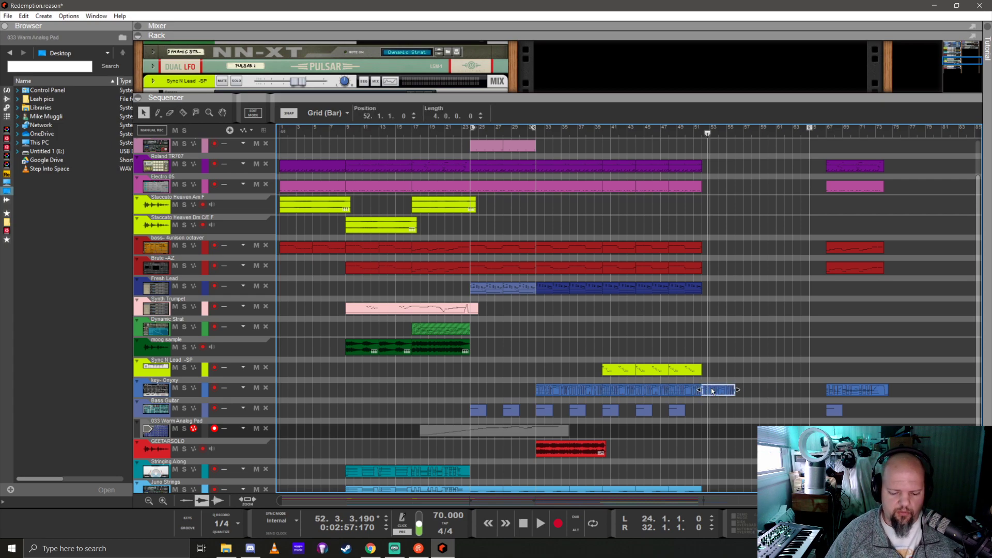
key(Delete)
scroll(720, 385, up, 2)
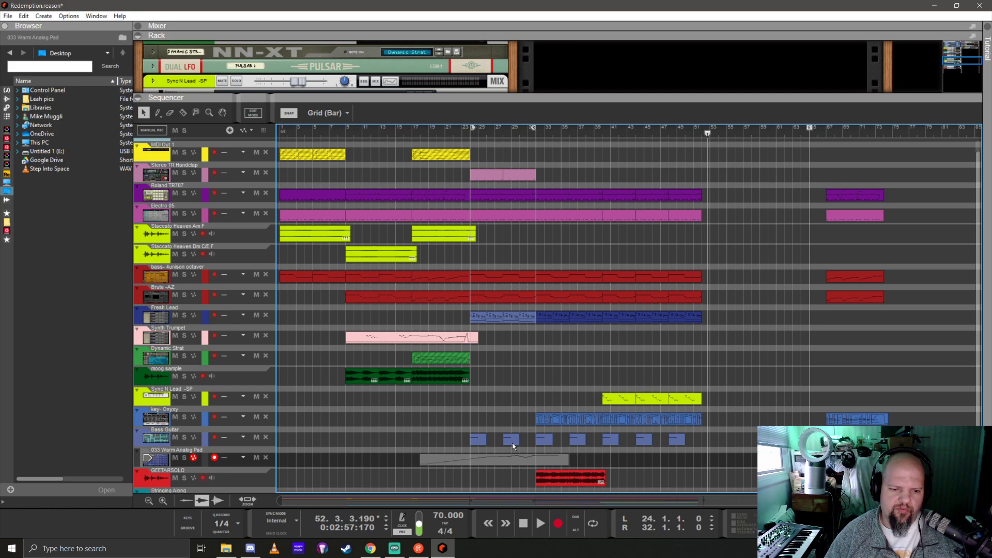
Mute the first Warm Analog Pad clip, the one at position 17.4.4.0
click(448, 460)
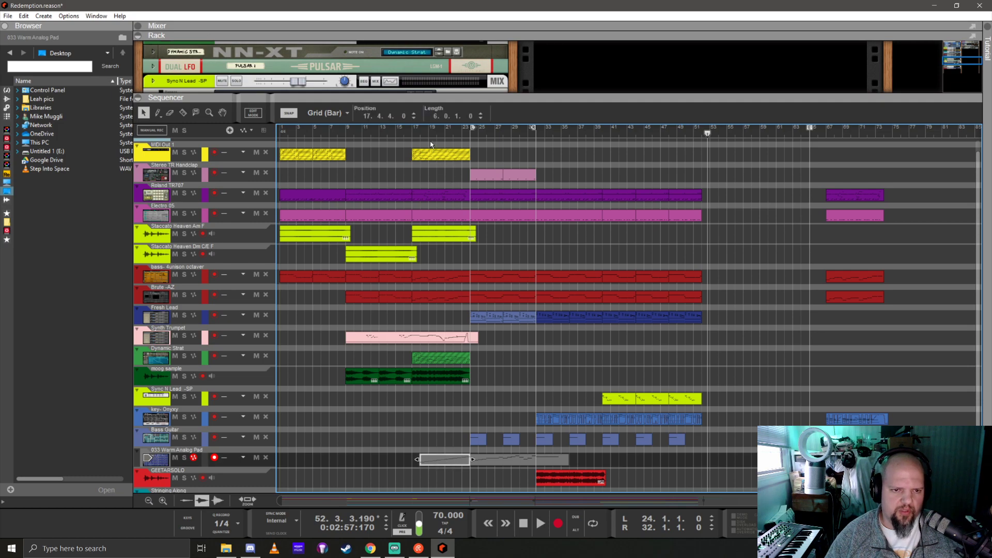
right_click(437, 462)
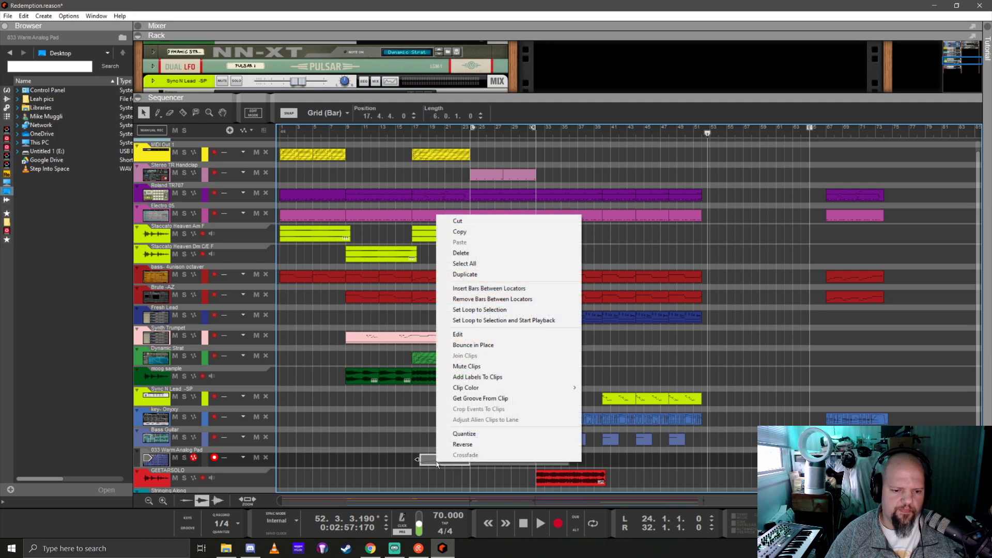
click(485, 369)
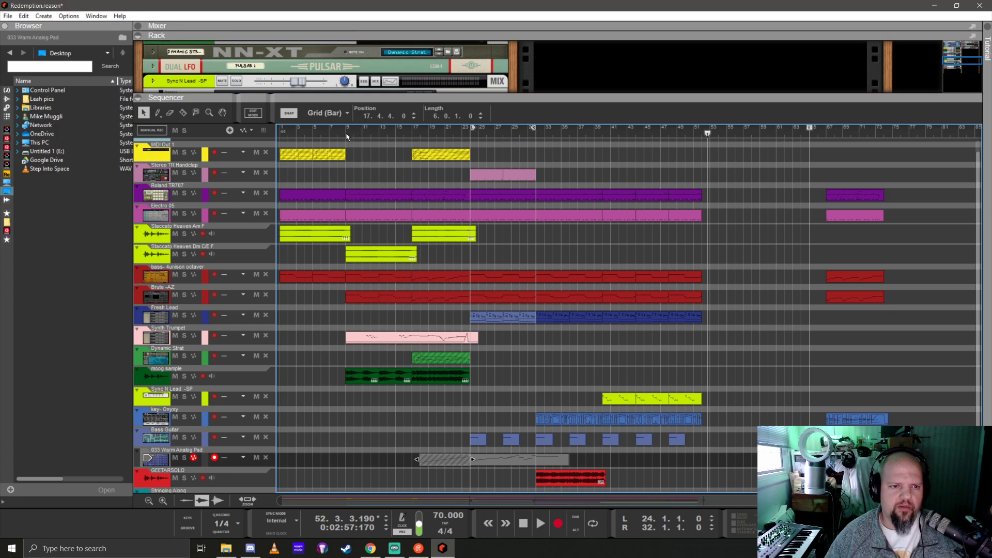
Play the arrangement from bar 22 to about bar 44 to review the transitions
click(462, 134)
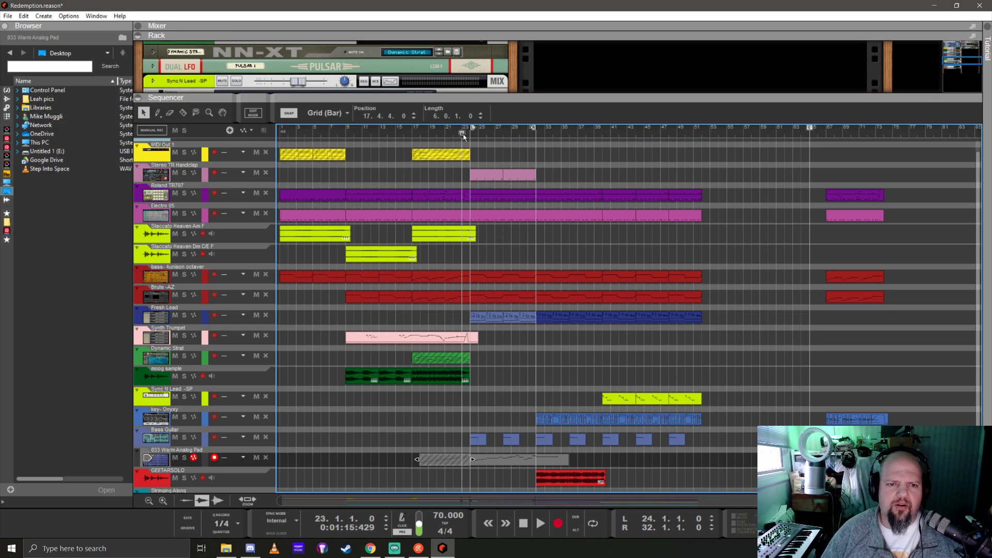
click(456, 134)
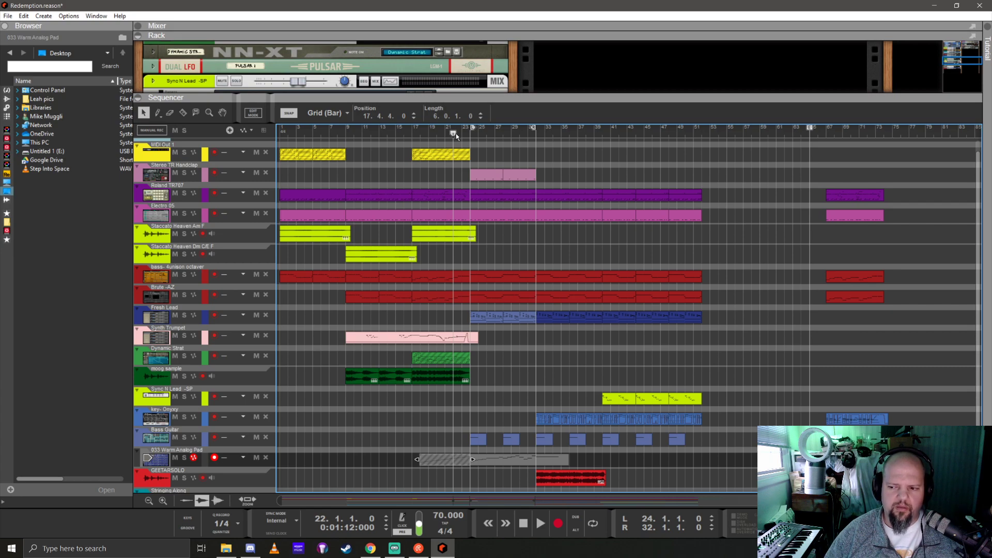
mouse_move(456, 134)
mouse_down()
mouse_move(469, 134)
mouse_move(456, 134)
mouse_up()
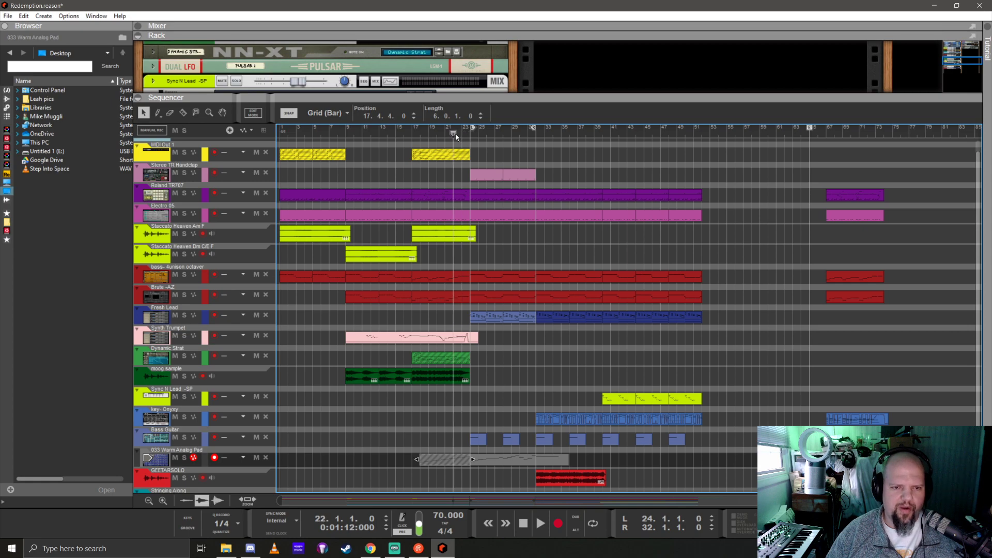
key(space)
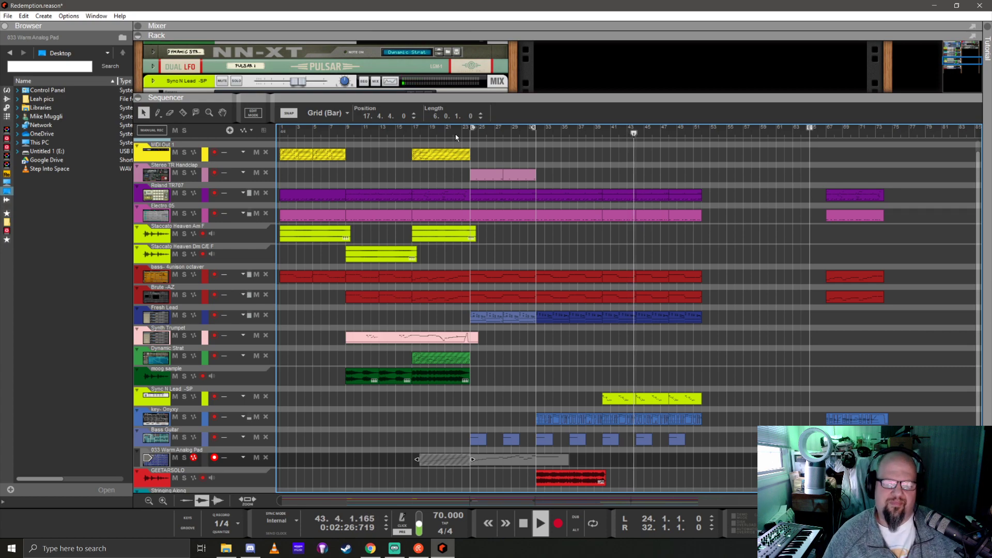
key(space)
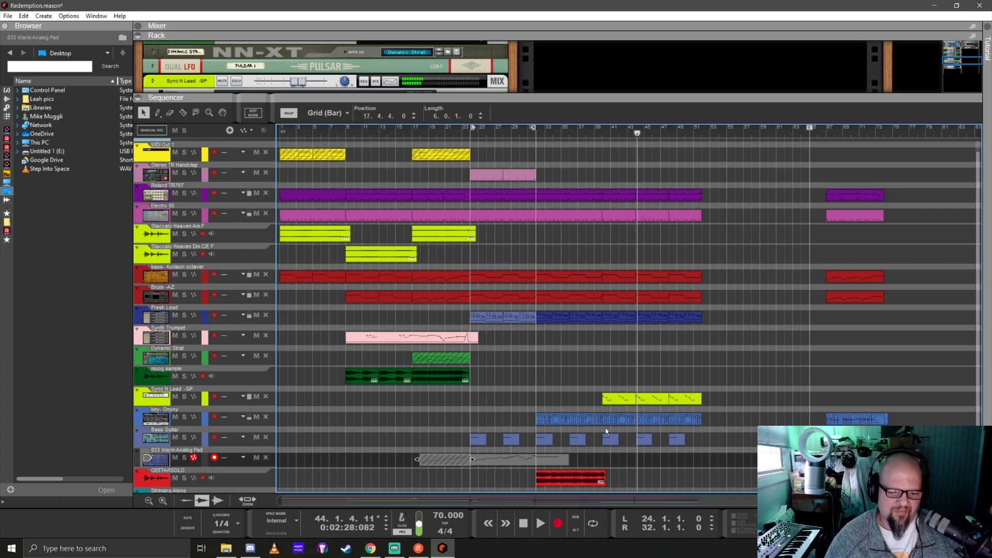
Split the Warm Analog Pad clip at bar 32 and copy its second part to bar 40
click(544, 456)
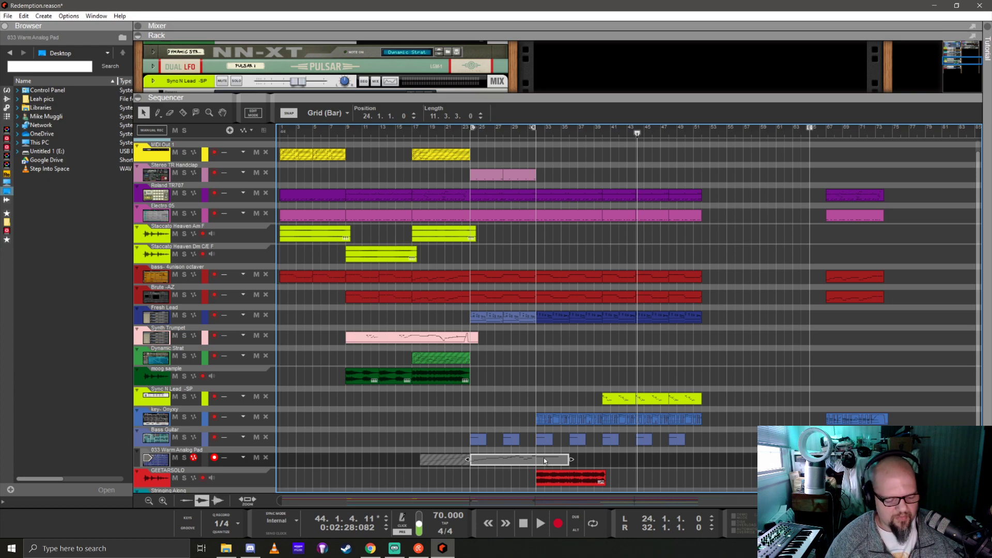
key(r)
click(538, 460)
key(q)
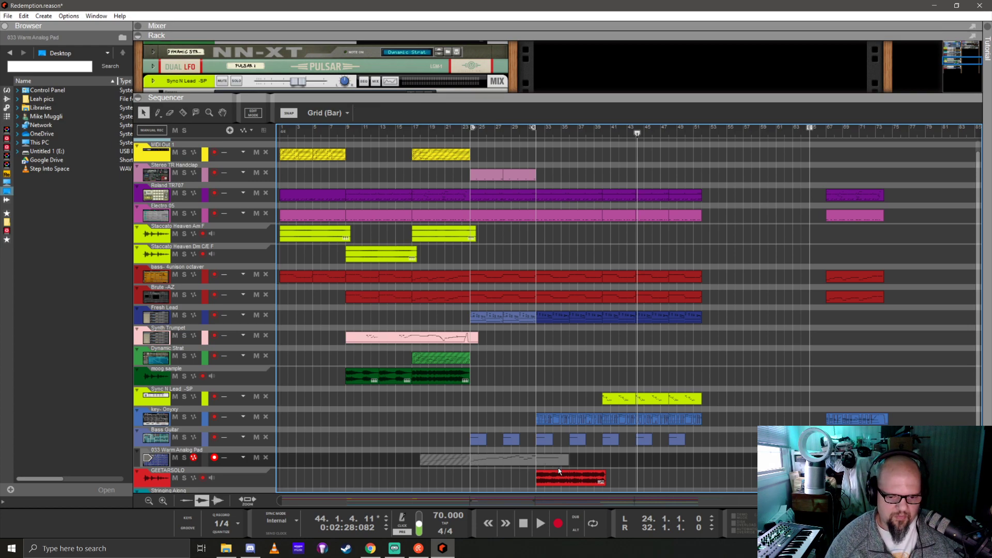
drag(551, 463, 619, 464)
Extend the start of the copied Warm Analog Pad clip back to position 39.4.1.0
scroll(619, 464, up, 3)
scroll(630, 463, up, 2)
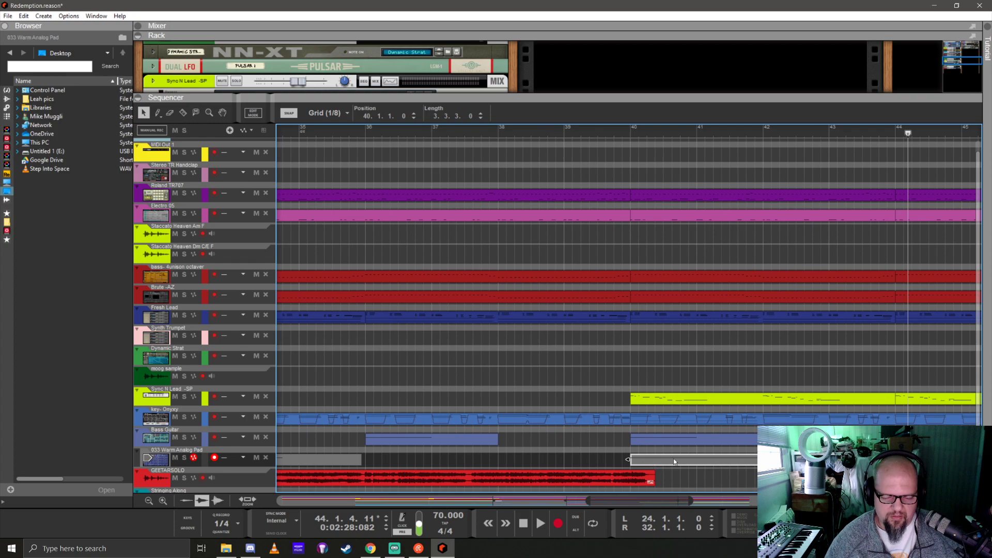
drag(630, 460, 614, 461)
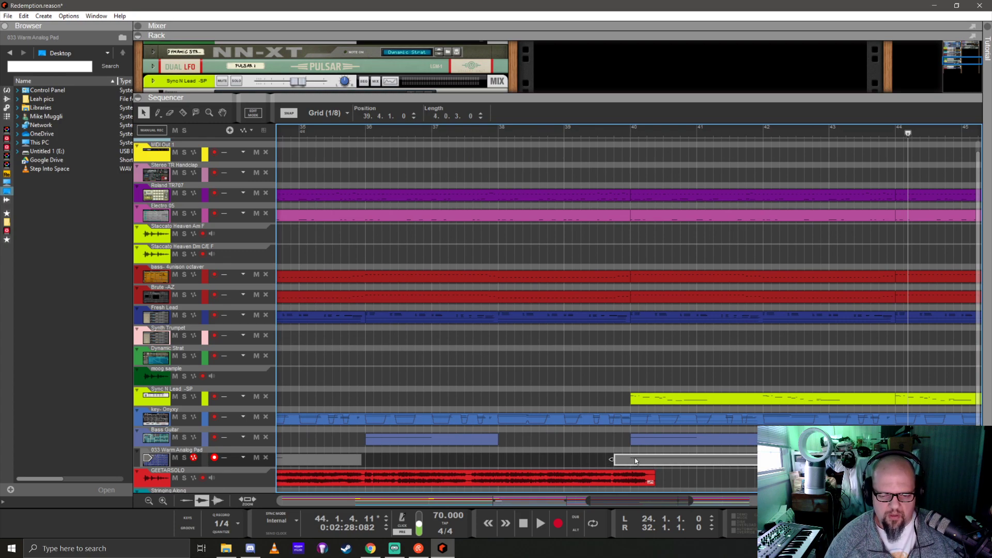
Open the extended pad clip and draw a B6 note at 39.4.3.0 with length 0.0.2.0, ending where the long note starts
double_click(636, 461)
scroll(600, 337, up, 3)
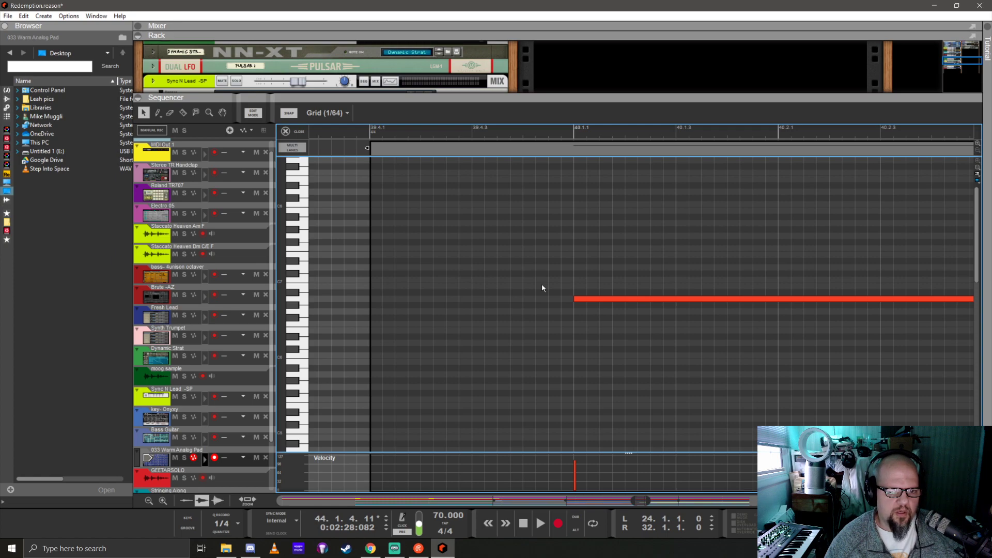
click(543, 283)
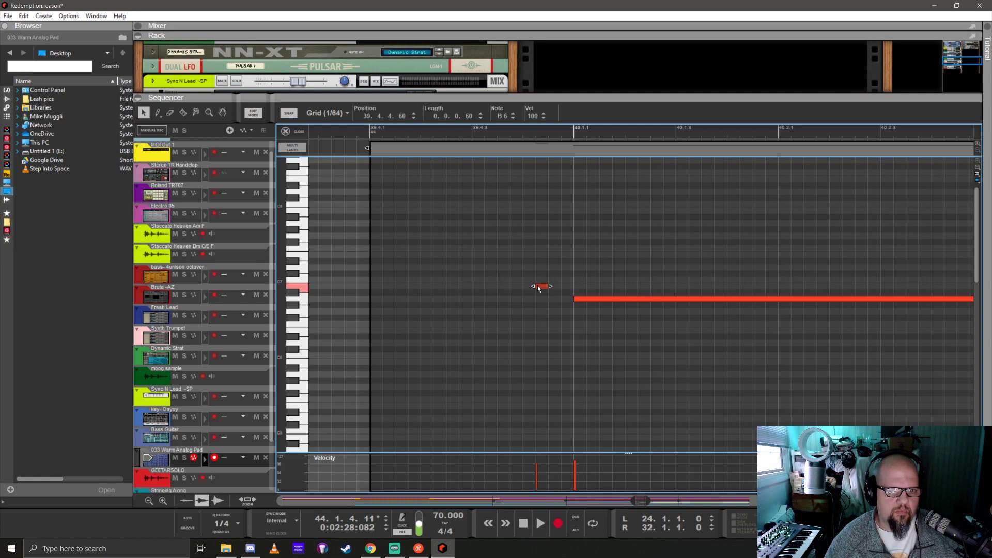
drag(538, 286, 574, 286)
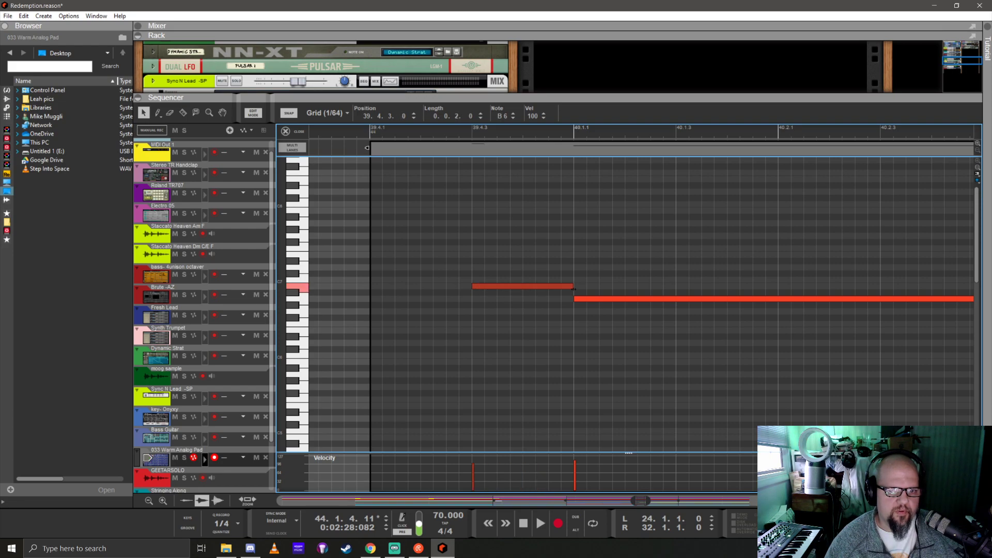
scroll(532, 309, down, 2)
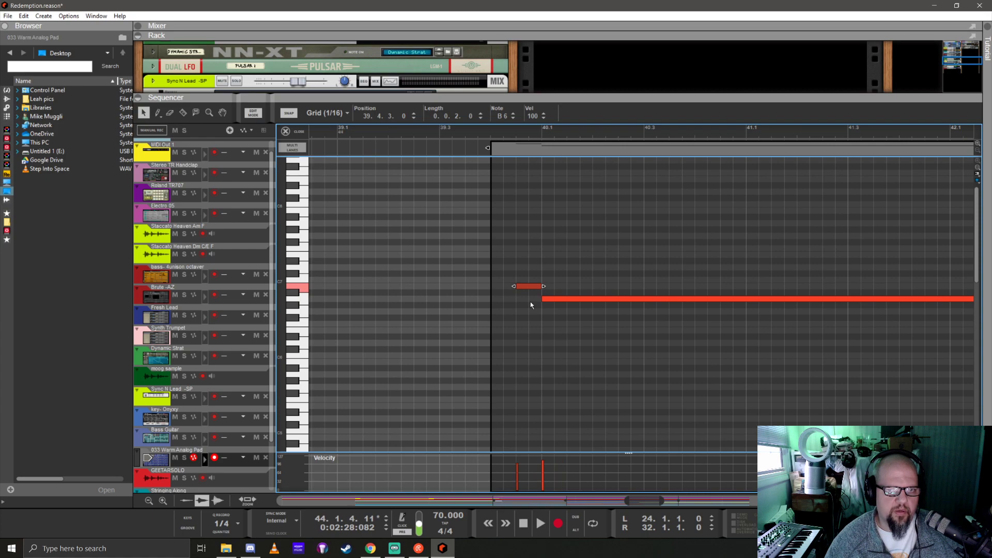
Extend the end of the long A6 note in the copied Warm Analog Pad clip to 43.3.1.0
scroll(533, 305, down, 1)
scroll(550, 286, right, 3)
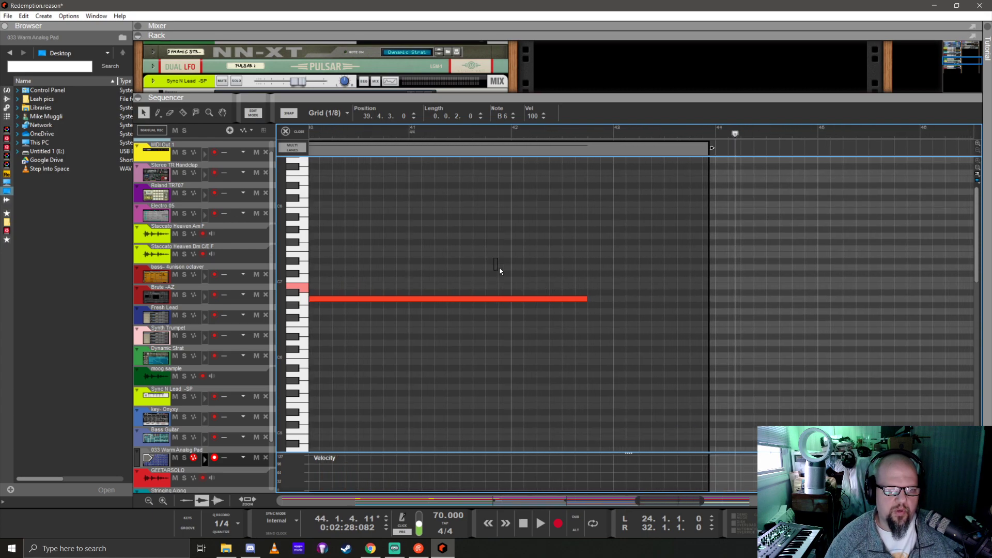
click(567, 299)
drag(588, 299, 663, 299)
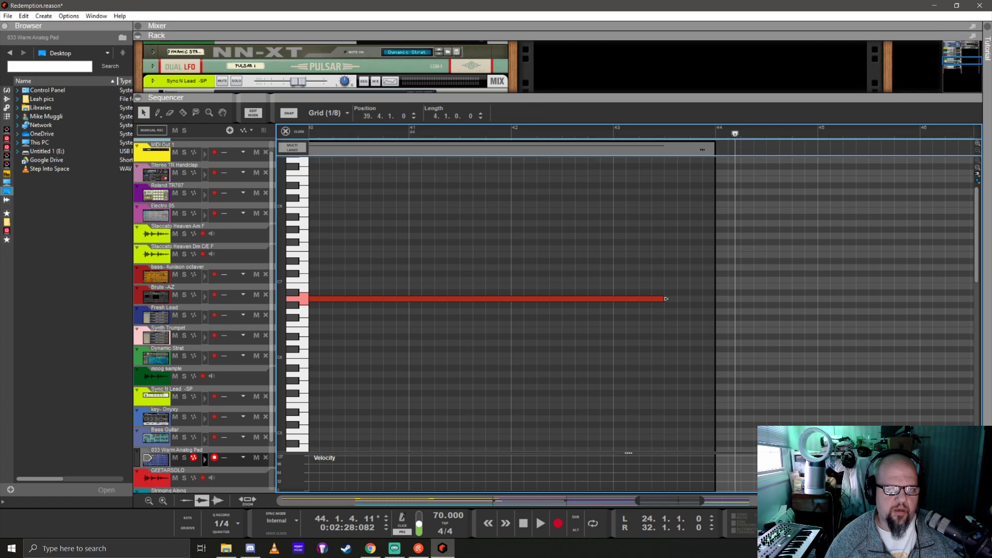
Adjust the end of the Warm Analog Pad clip until its length is 5.2.0.0
drag(712, 149, 660, 151)
scroll(437, 296, down, 3)
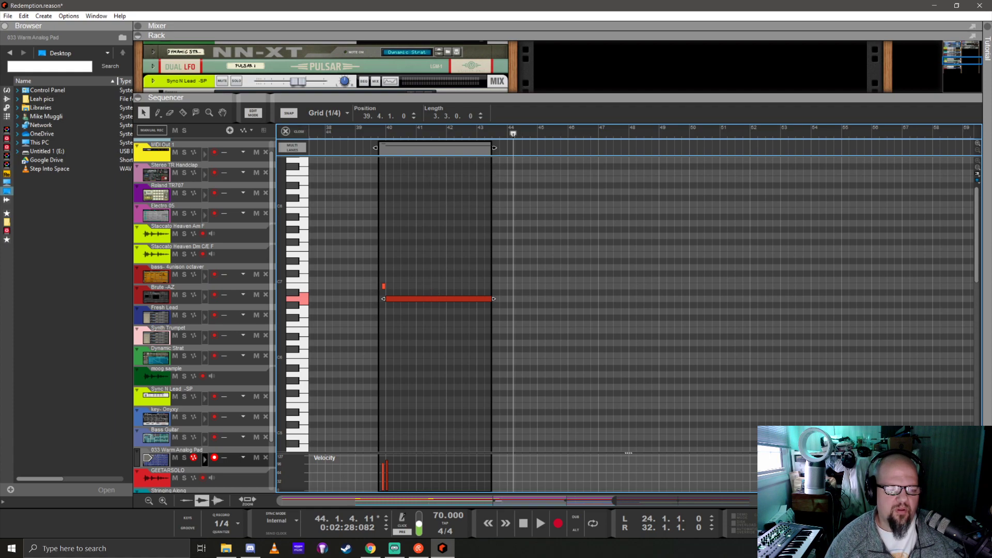
mouse_move(493, 148)
mouse_down()
mouse_move(522, 150)
mouse_move(504, 152)
mouse_up()
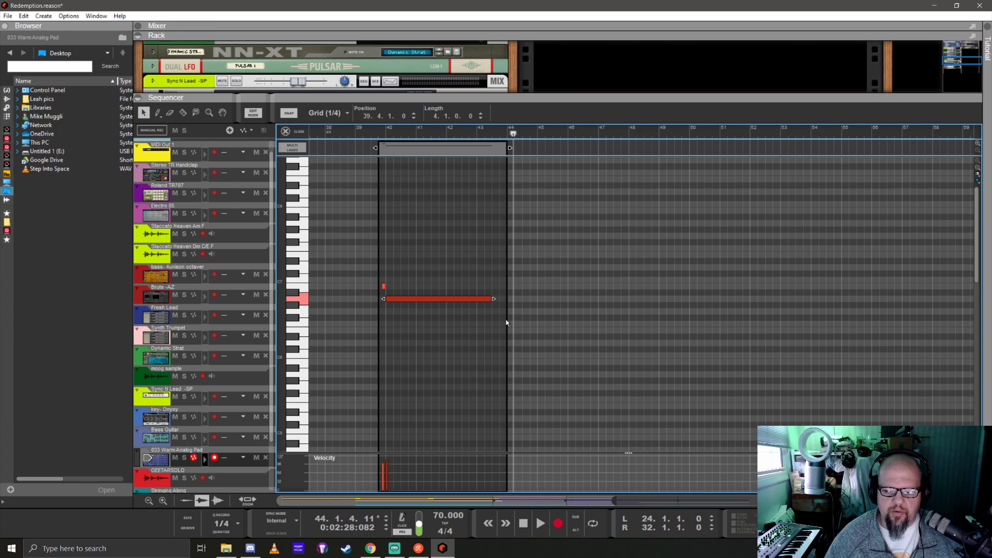
scroll(427, 346, up, 3)
scroll(426, 345, up, 1)
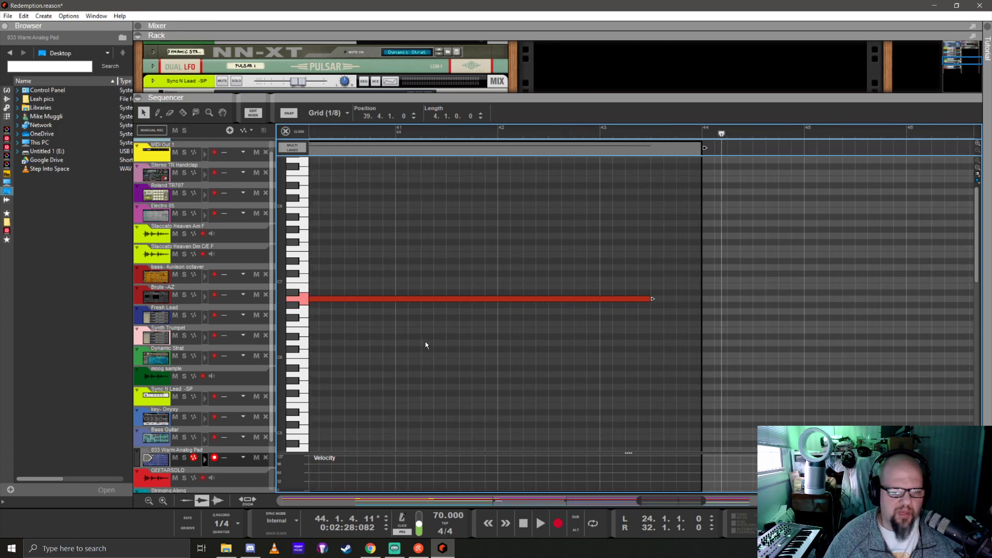
scroll(427, 346, left, 3)
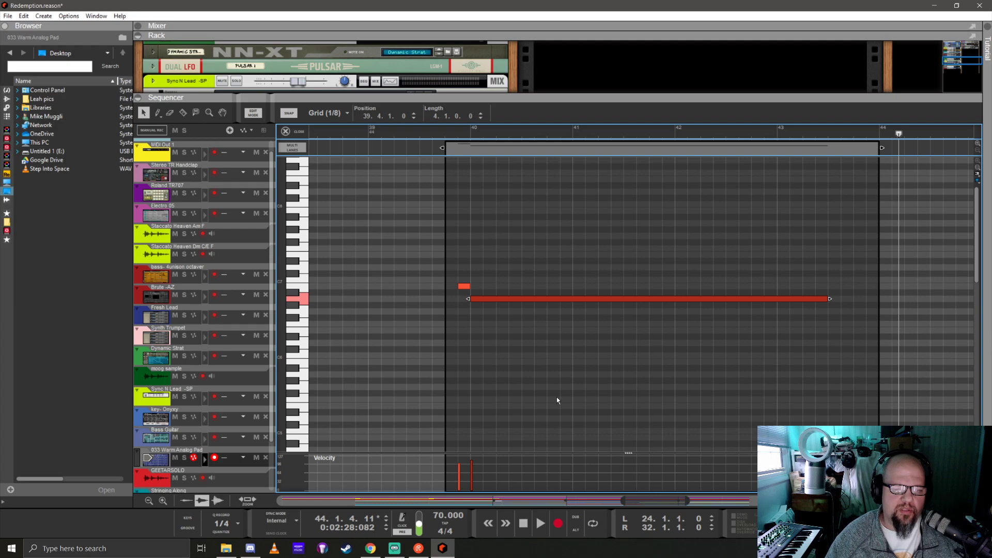
scroll(547, 391, down, 1)
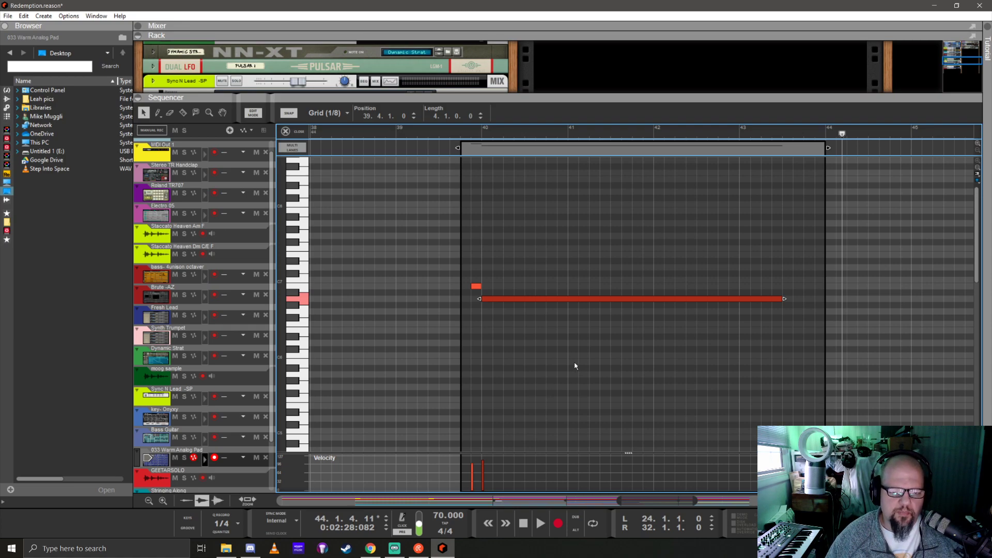
scroll(573, 365, down, 1)
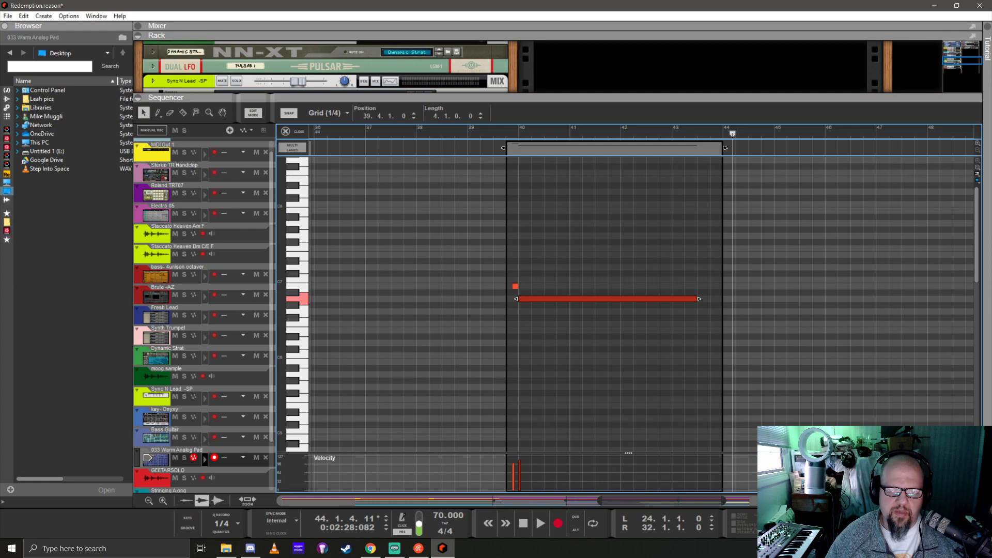
drag(726, 147, 787, 146)
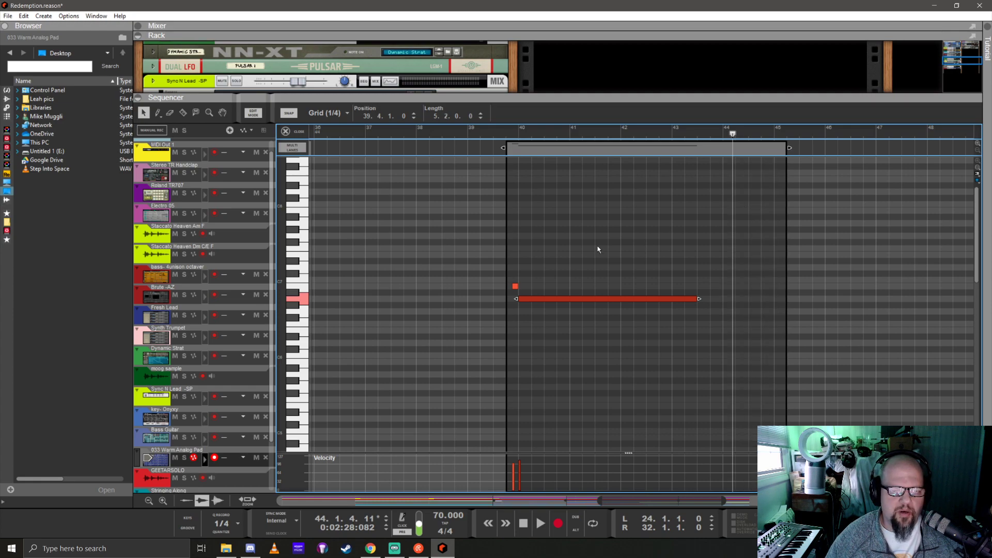
Place the playhead at 39.4.1.0 and lengthen both the short B6 note and the long A6 note by one beat
click(505, 133)
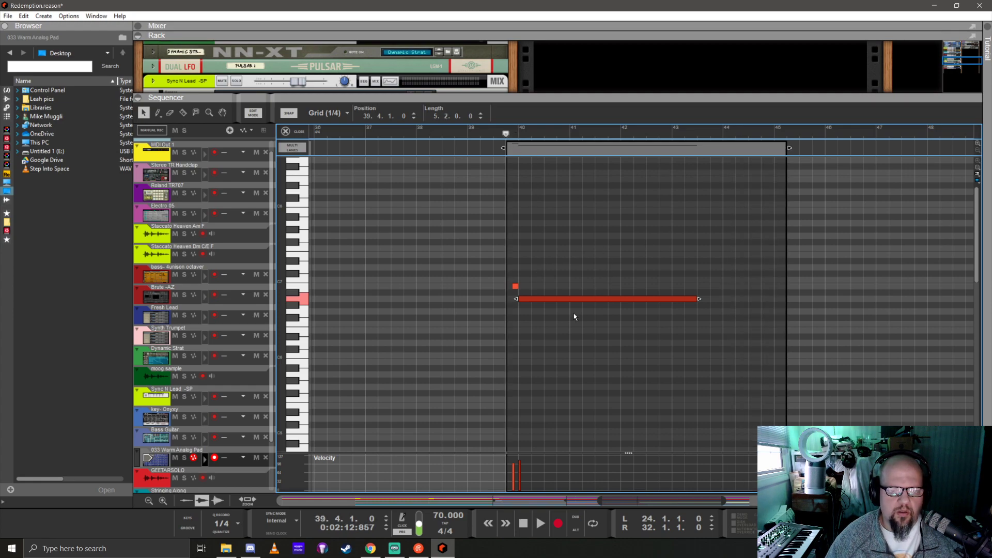
click(513, 278)
drag(512, 278, 593, 315)
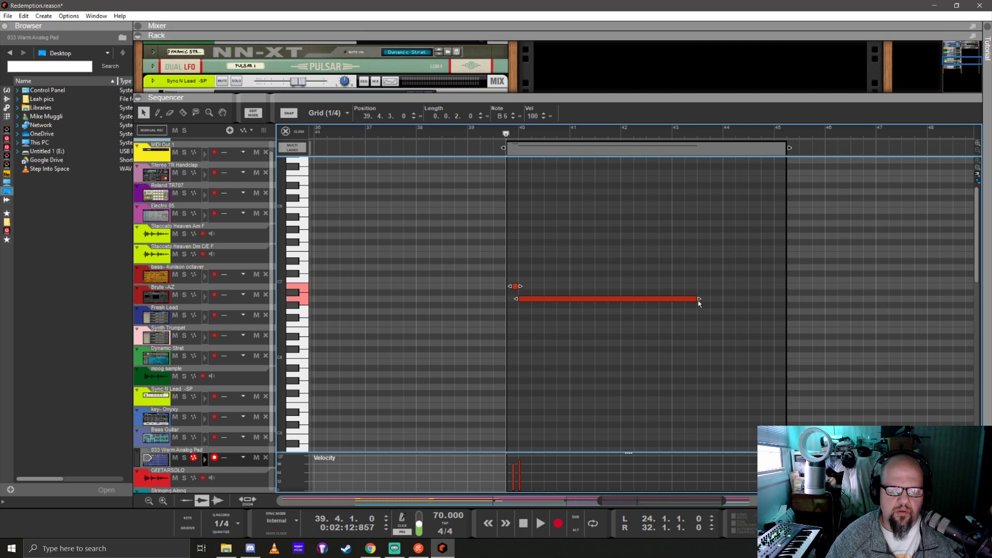
drag(699, 301, 708, 300)
click(572, 279)
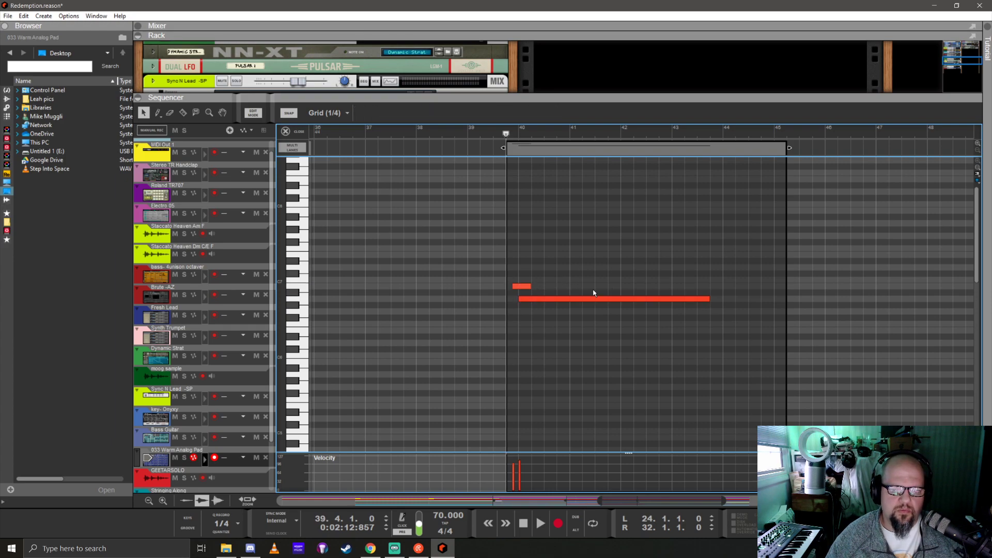
Shorten the long A6 note by one beat and draw a two-beat B6 note at 43.3.1.0, where it ends
click(708, 300)
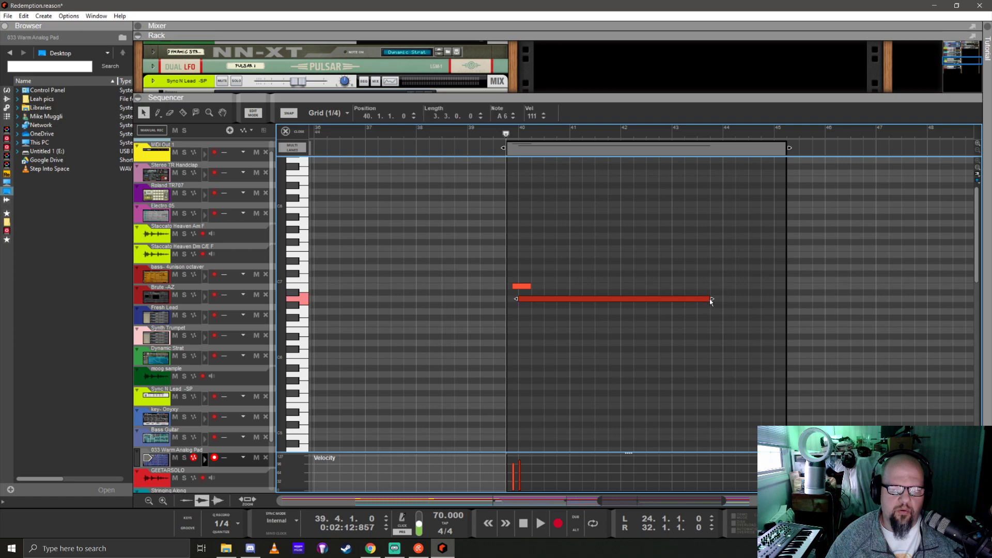
drag(709, 299, 697, 298)
alt+click(702, 284)
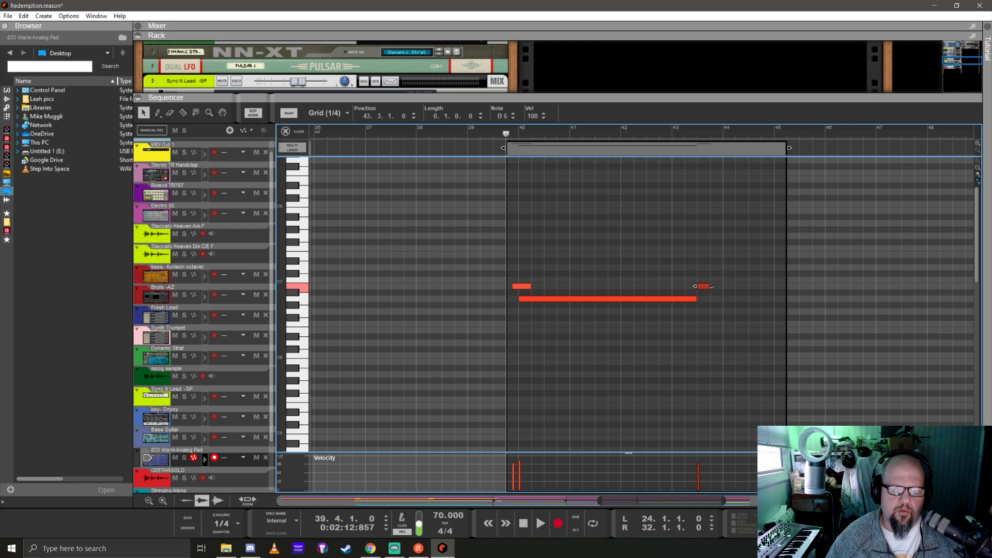
drag(712, 286, 726, 286)
Extend the clip's start back to 39.2.1.0 and make the first B6 note two beats long, ending at bar 40
drag(505, 148, 496, 161)
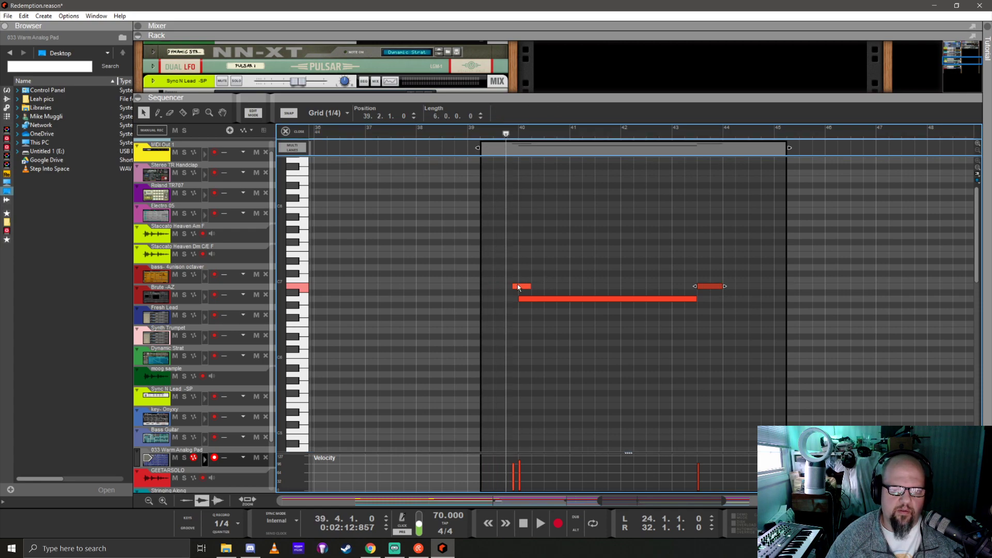
drag(518, 287, 507, 288)
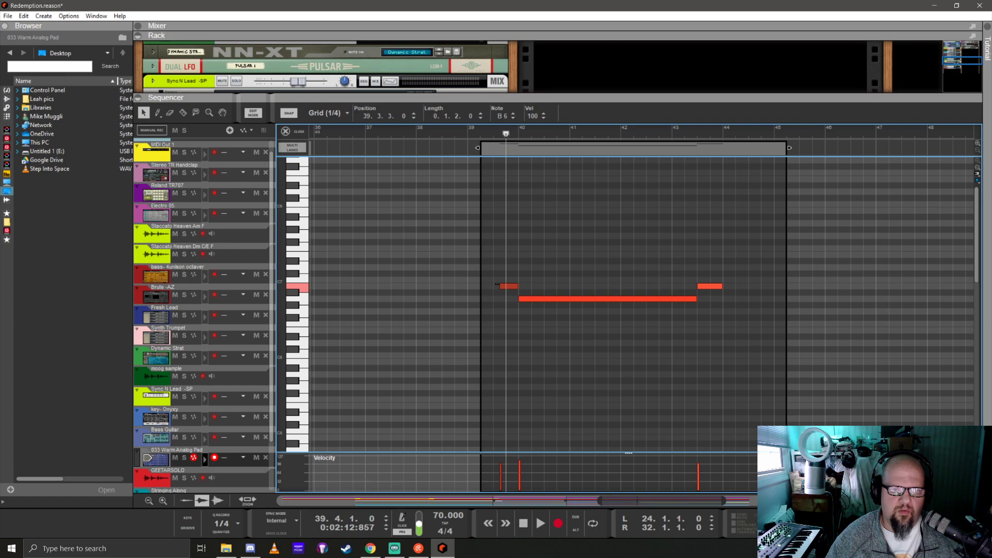
Copy the long A6 note with the B6 note after it, paste the pair at bars 44 and 48, and close the clip
drag(492, 285, 721, 321)
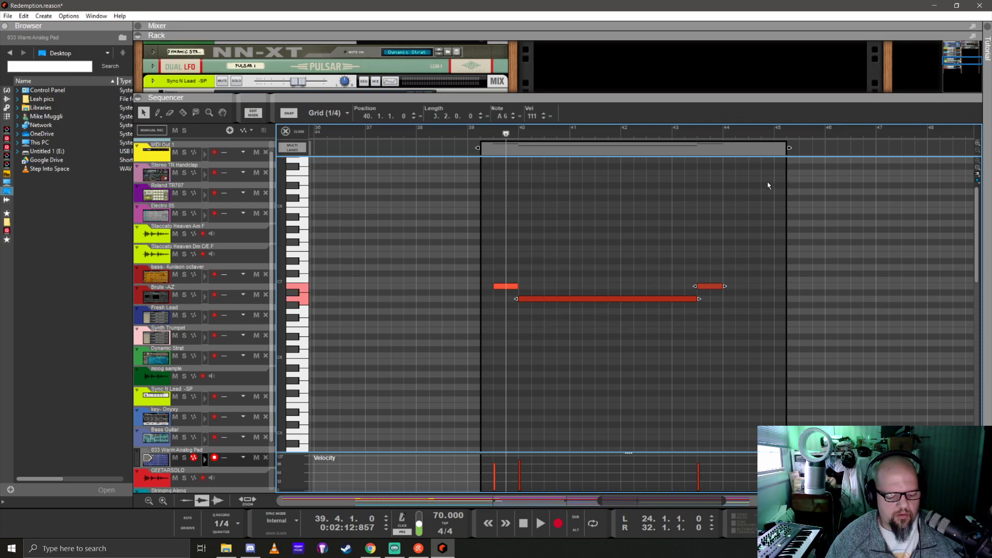
key(ctrl+c)
key(ctrl+v)
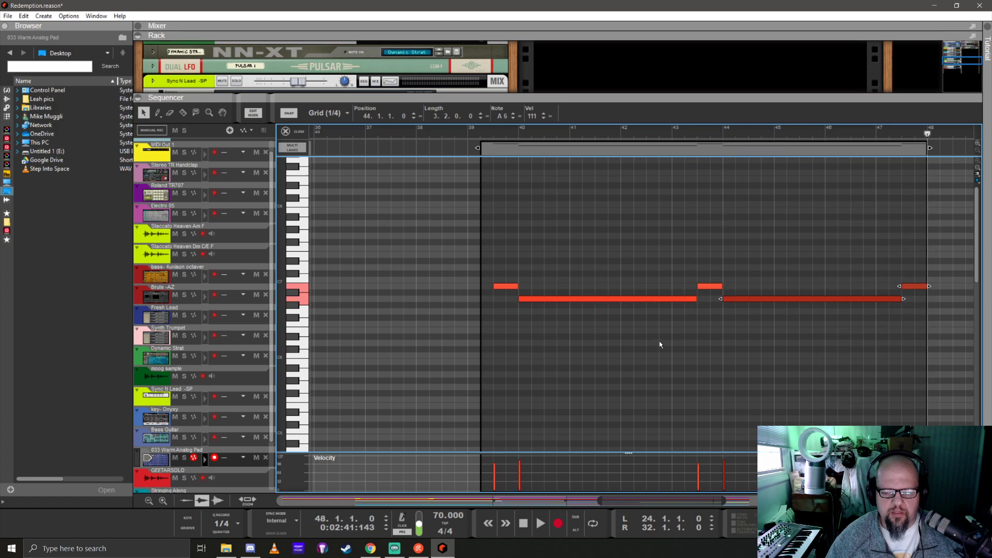
key(ctrl+v)
scroll(595, 347, down, 2)
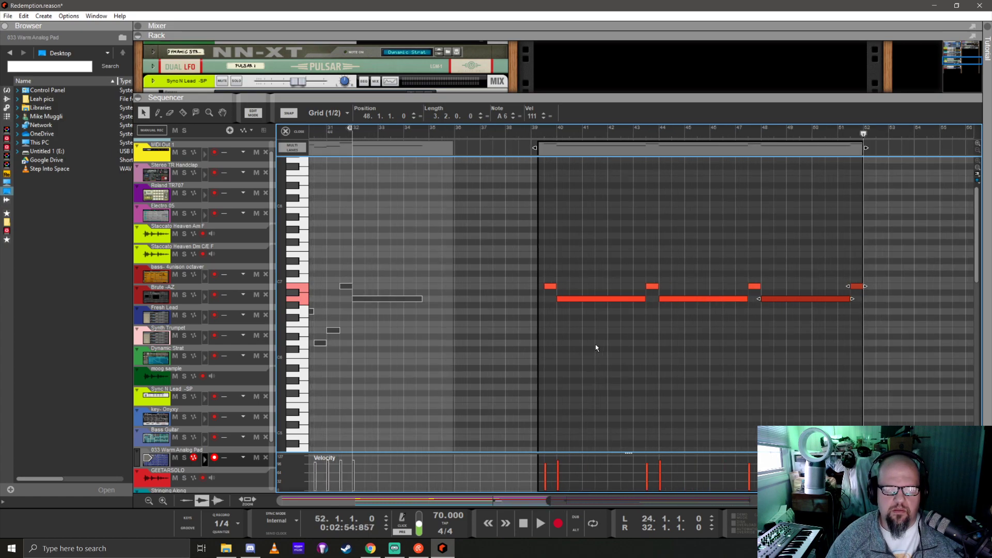
key(ctrl+e)
Play the arrangement from bar 39 to review the edited Warm Analog Pad part
scroll(689, 361, down, 2)
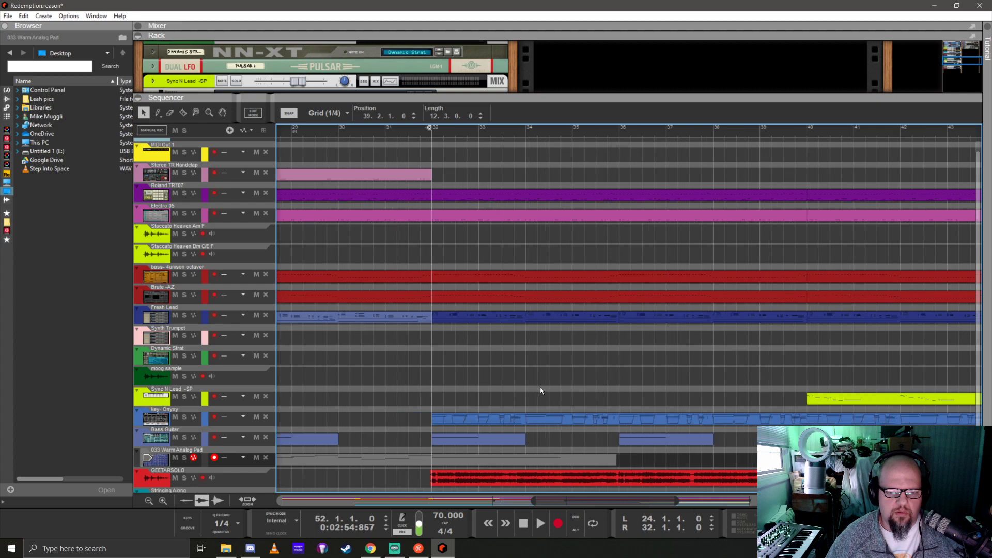
click(624, 135)
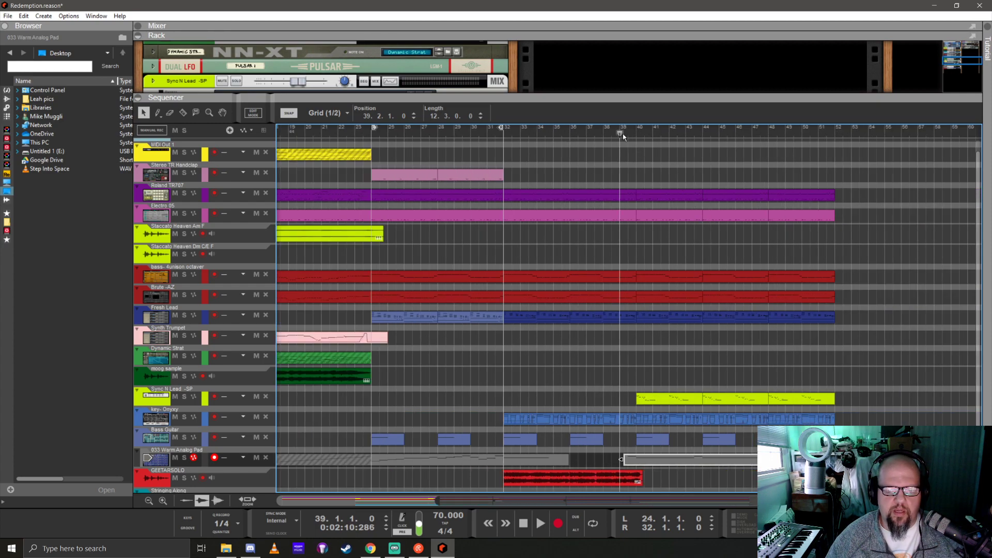
key(space)
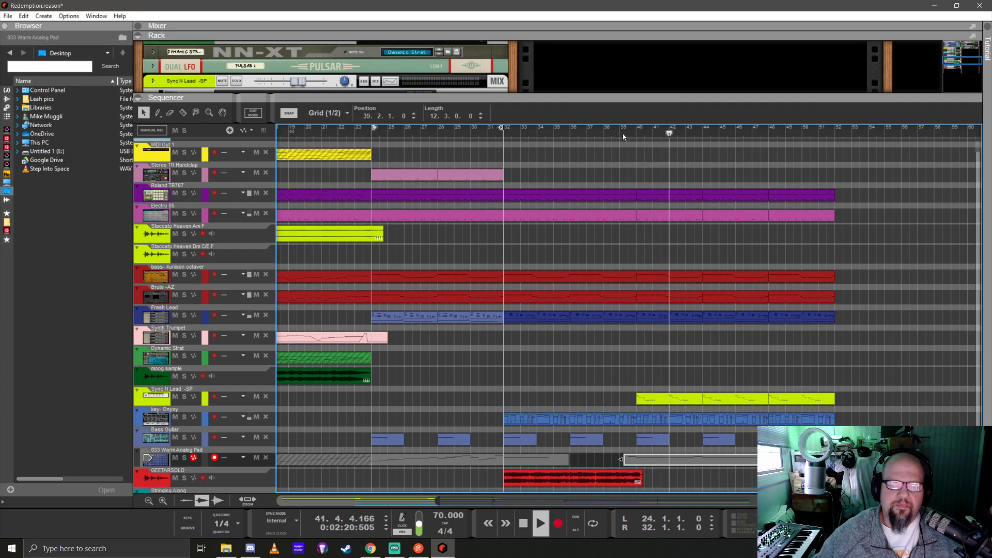
Delete the leftover clips beyond bar 66, move the song end marker to bar 53, and stop playback
scroll(636, 359, down, 5)
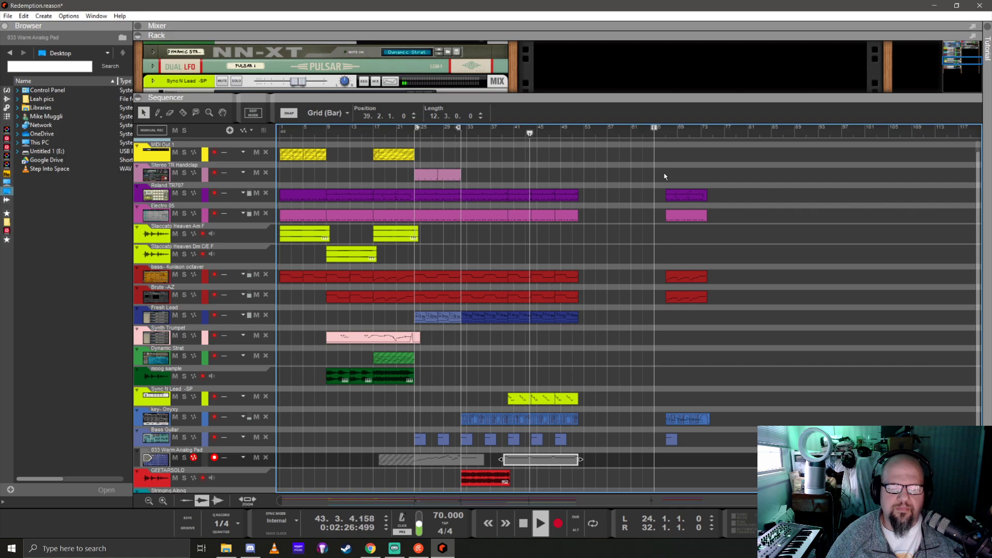
drag(665, 177, 764, 465)
key(Delete)
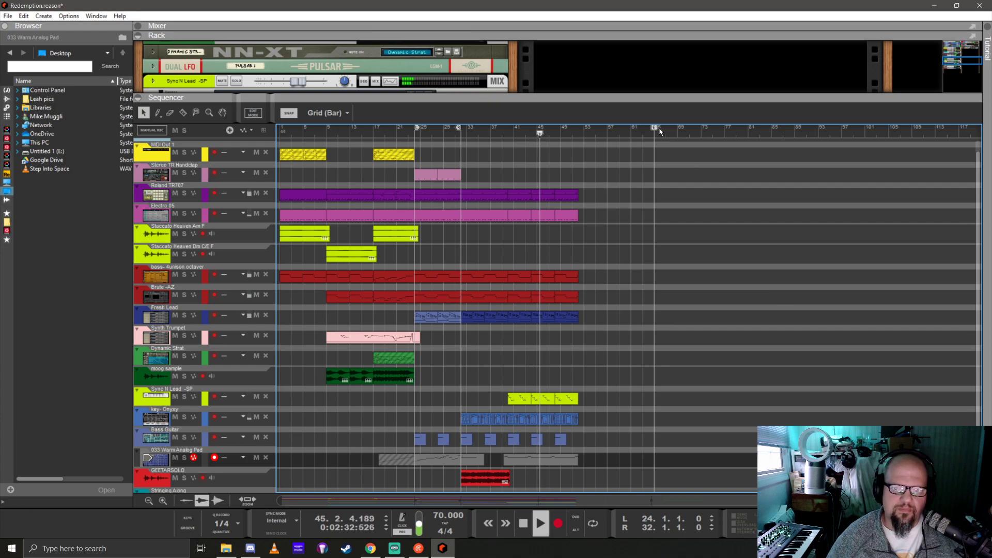
drag(654, 140, 584, 142)
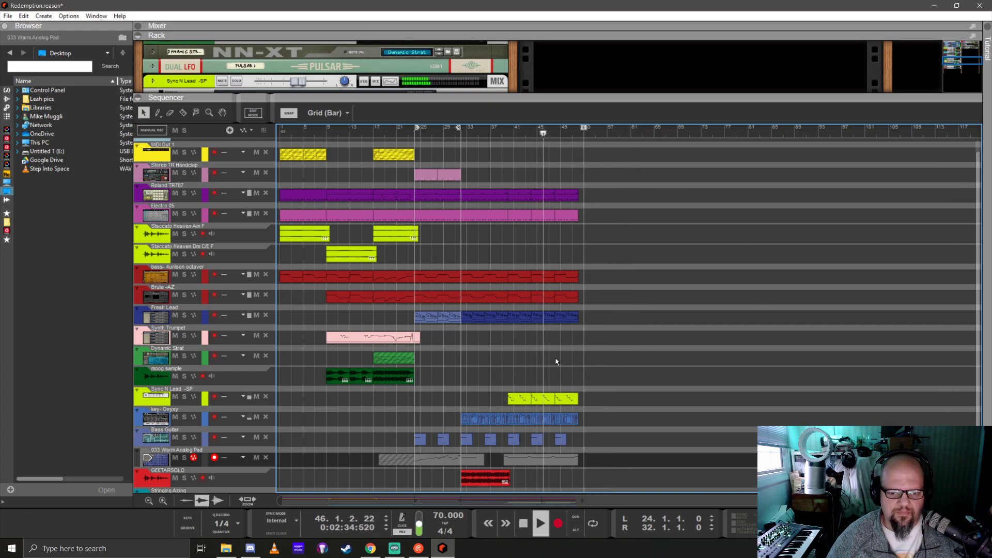
scroll(536, 381, down, 2)
scroll(536, 381, down, 1)
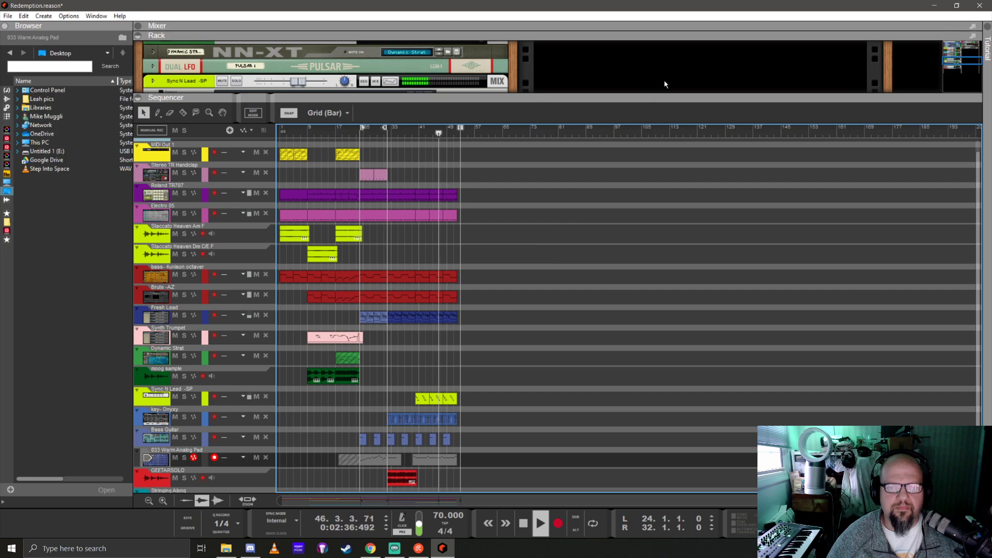
key(space)
Create an automation lane for the Master Section's master level fader and enlarge the sequencer area again
drag(737, 31, 802, 300)
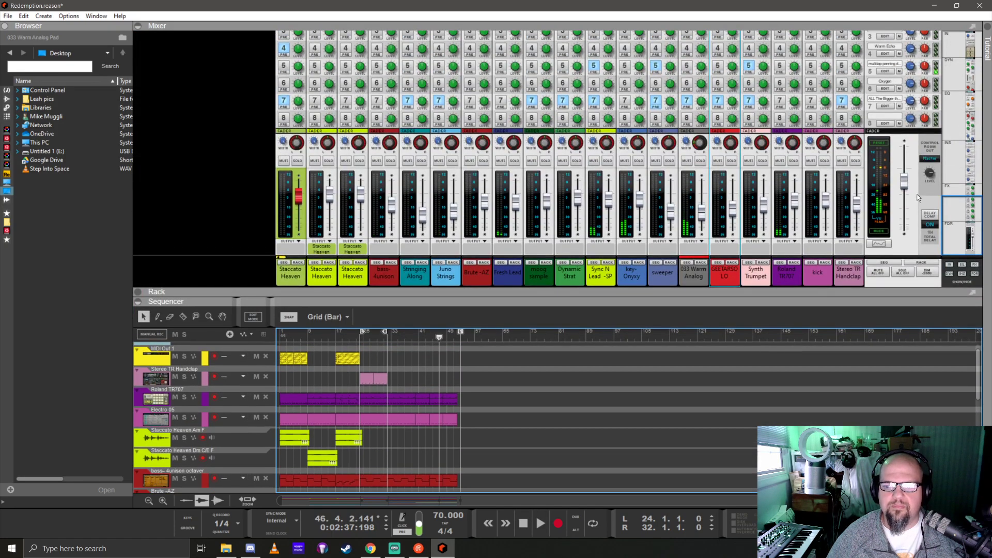
click(905, 184)
scroll(904, 185, down, 1)
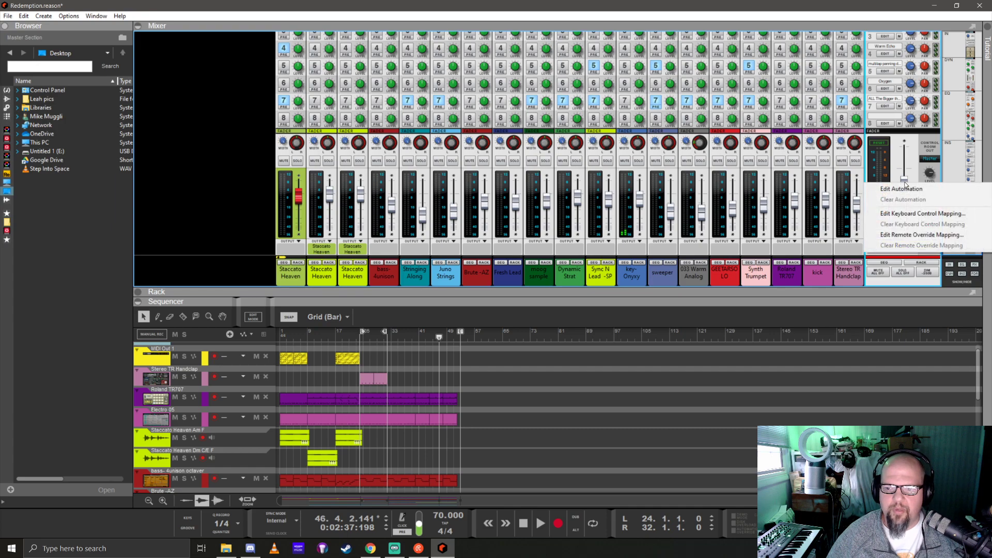
click(904, 188)
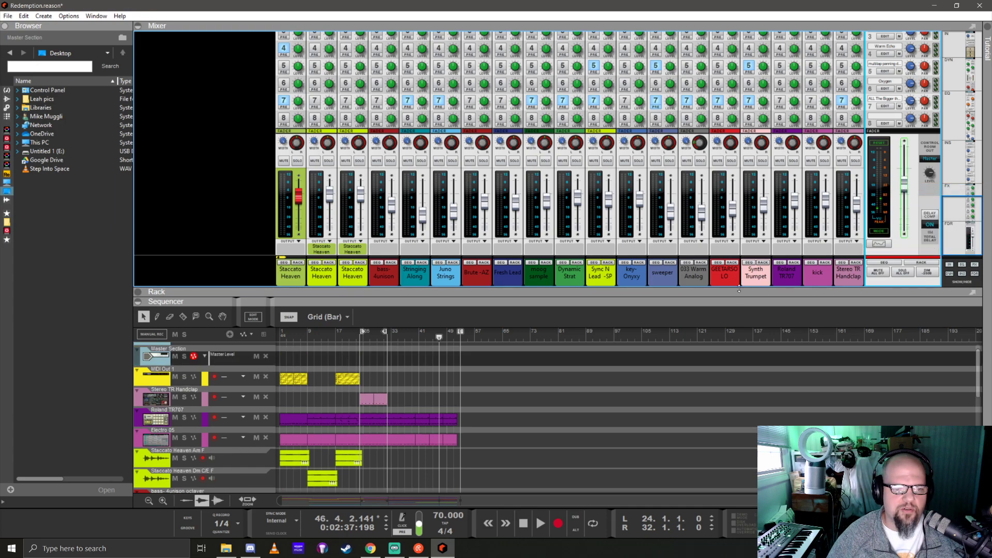
drag(728, 298, 695, 130)
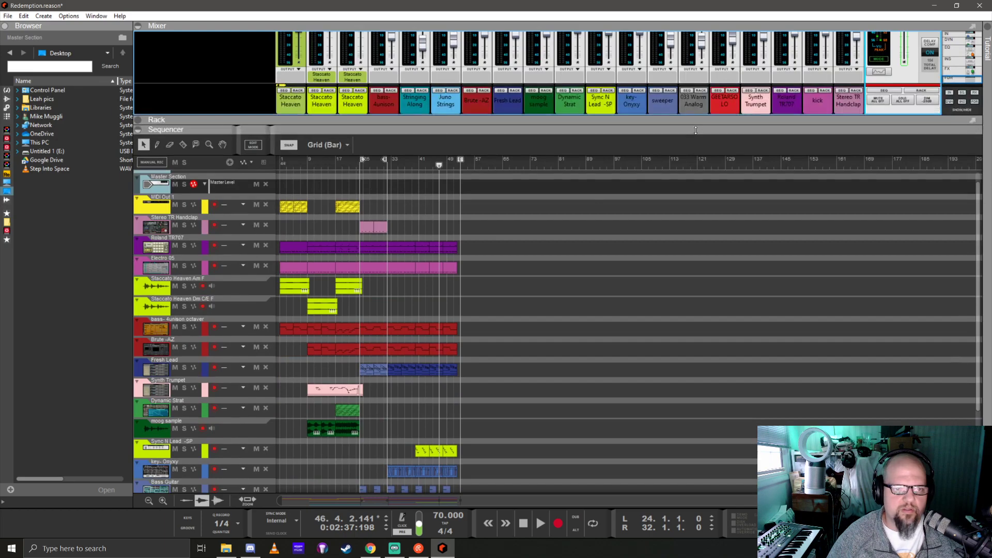
Draw a Master Level automation clip at 43.1.1.0 with length 10.0.0.0, reaching the song end, and open it for editing
scroll(354, 226, up, 5)
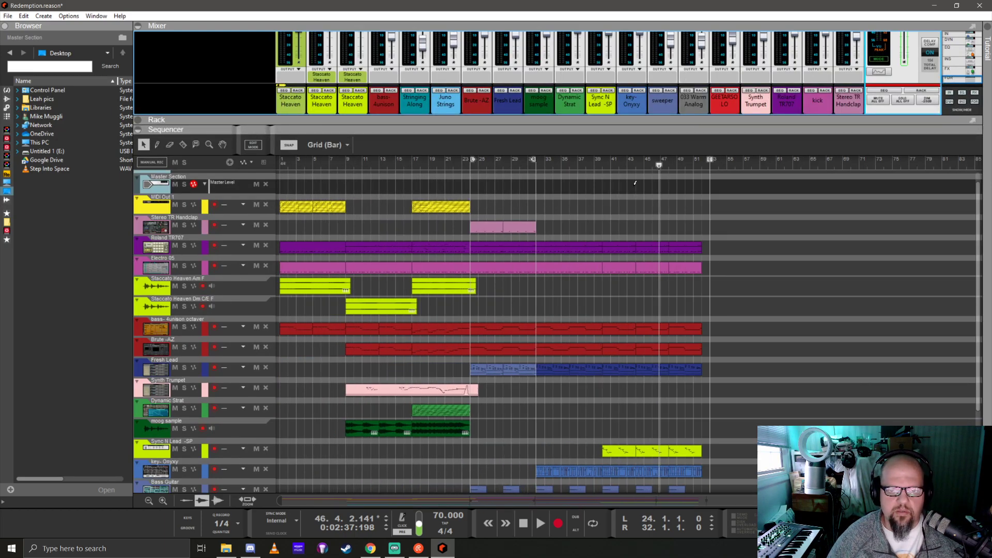
click(631, 187)
drag(638, 187, 710, 187)
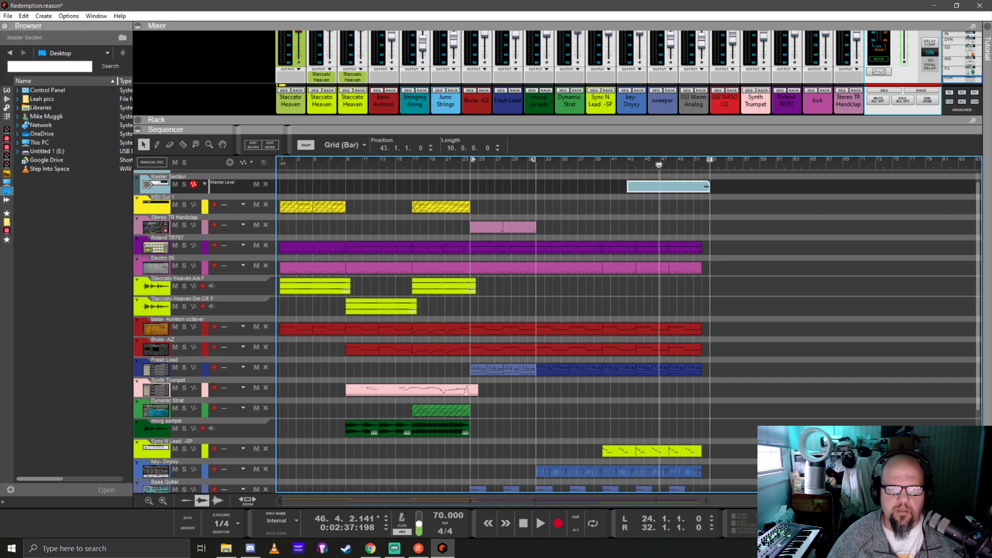
double_click(660, 189)
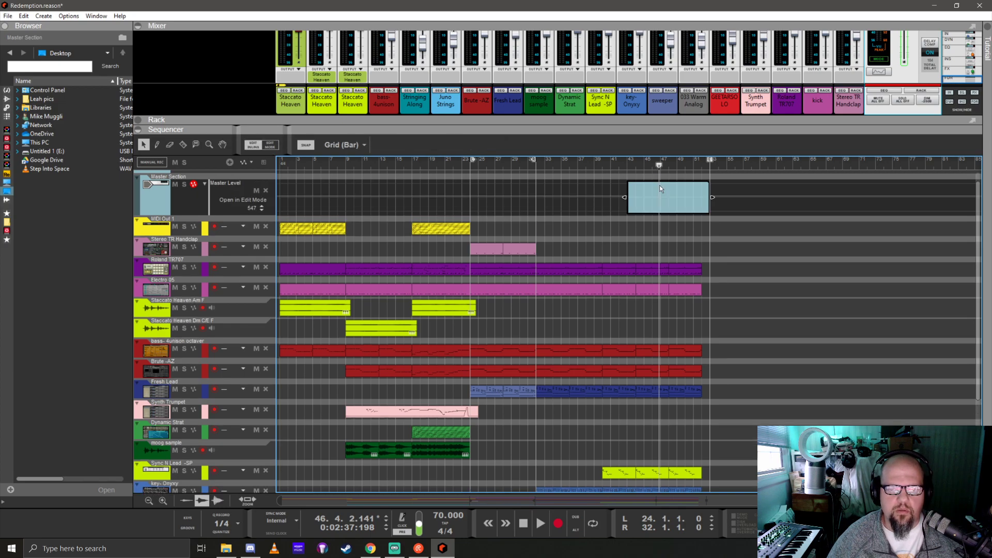
Create a master fade-out with a point of value 545 at 43.1.1.0 and a point of value 0 at 49.1.1.0
alt+click(630, 196)
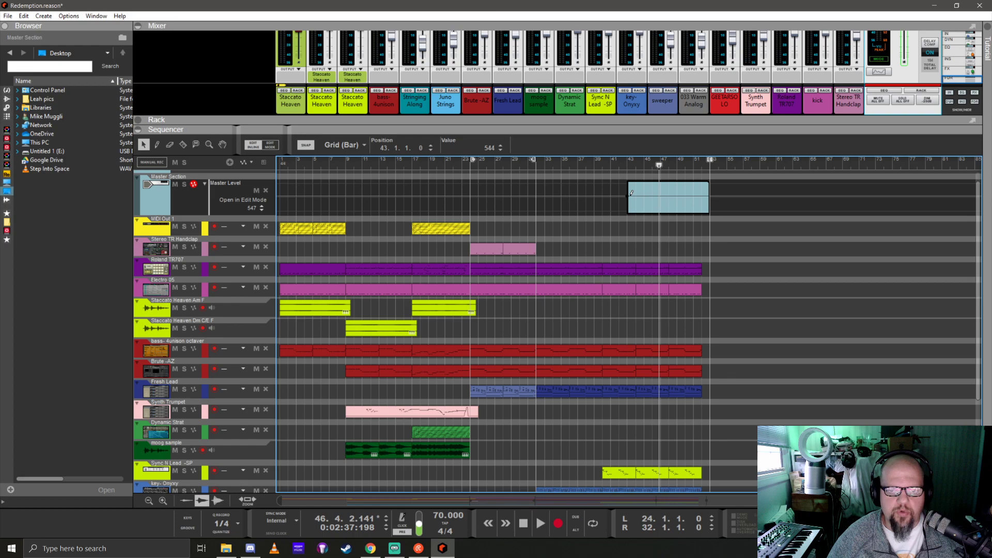
click(501, 147)
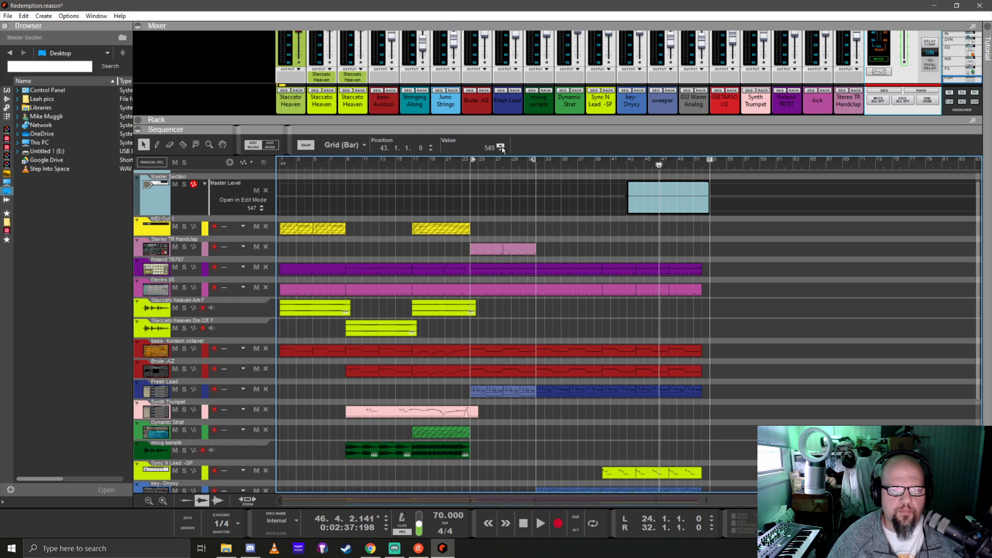
click(702, 209)
drag(702, 208, 678, 220)
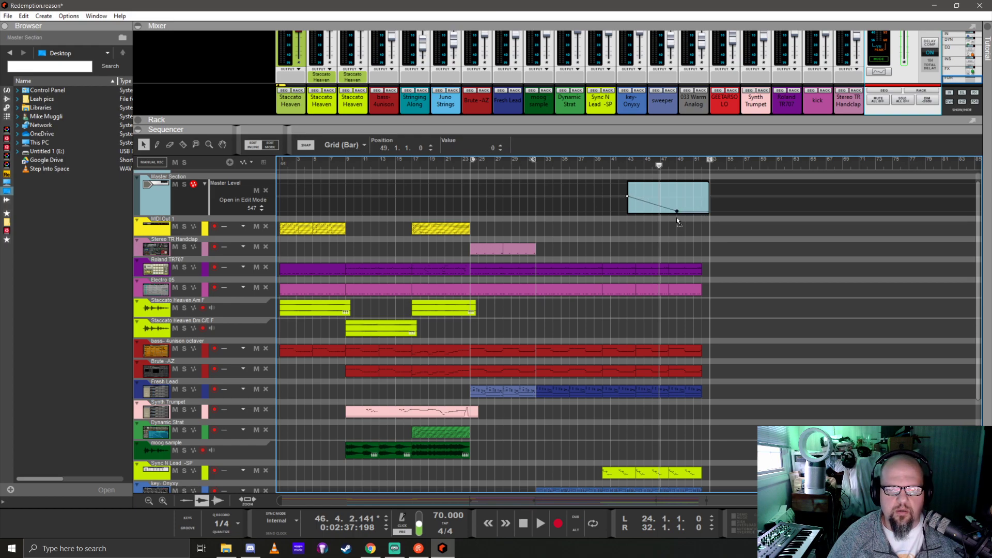
scroll(731, 299, down, 2)
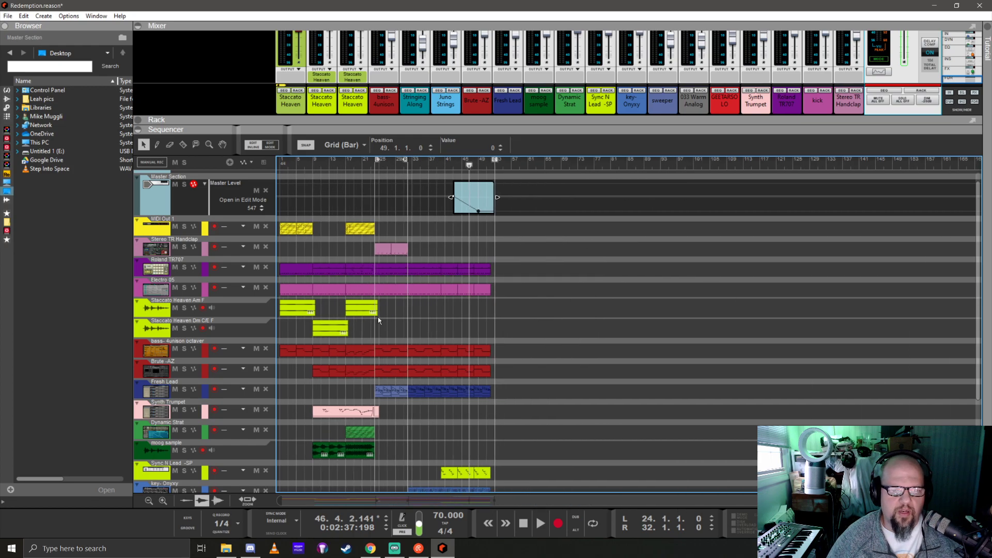
scroll(378, 317, up, 3)
scroll(501, 286, down, 3)
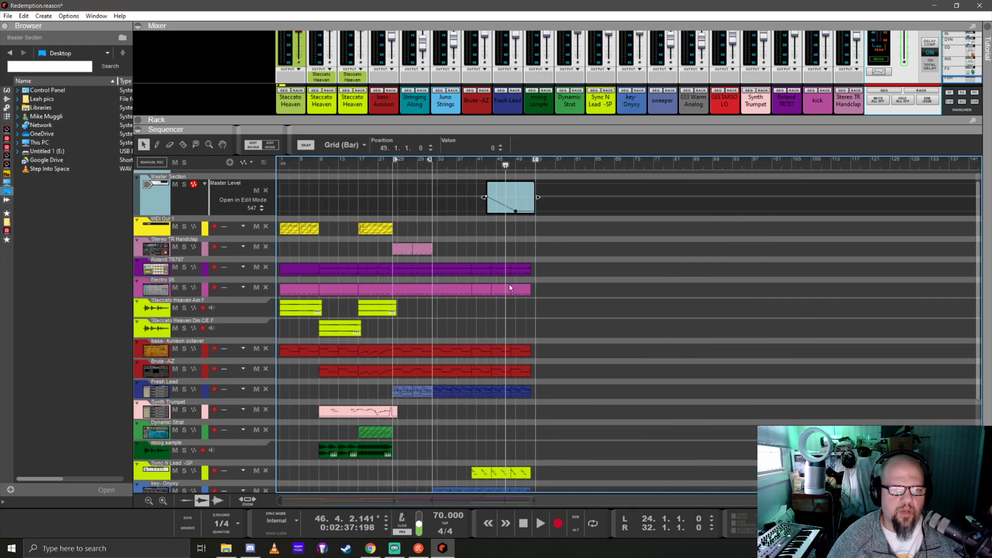
Leave the Master Level automation clip, collapse the mixer to enlarge the sequencer, and save the song
click(597, 261)
scroll(377, 359, down, 2)
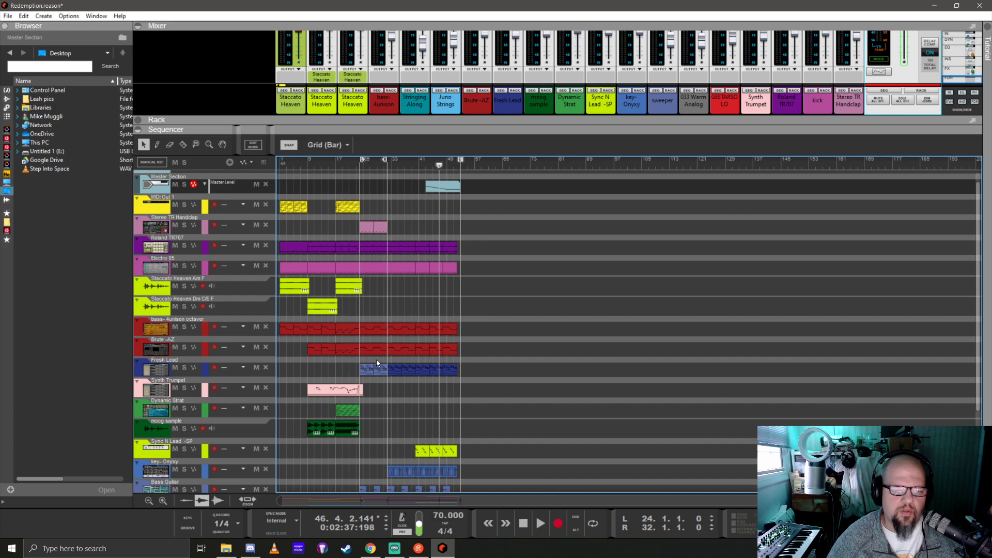
scroll(363, 364, up, 1)
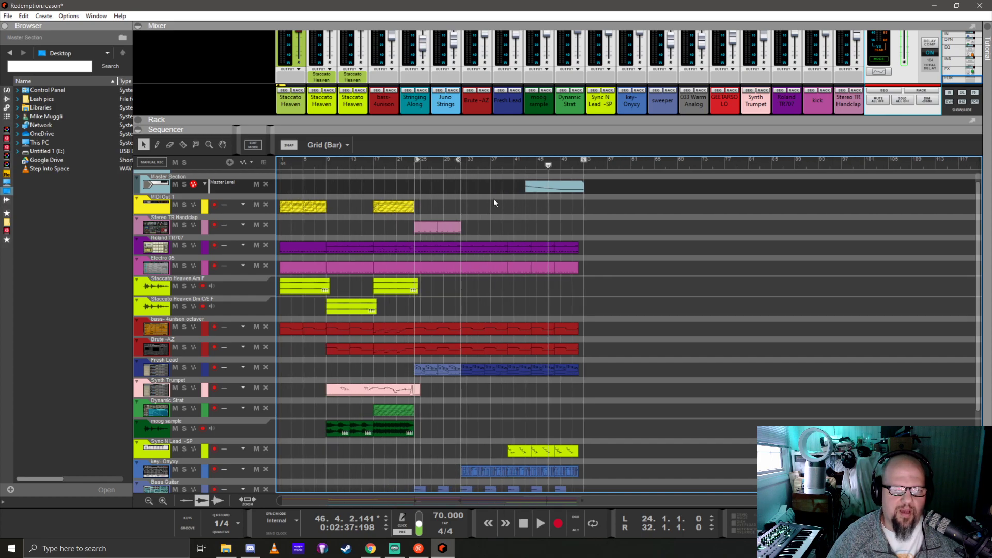
drag(520, 131, 534, 47)
key(ctrl+s)
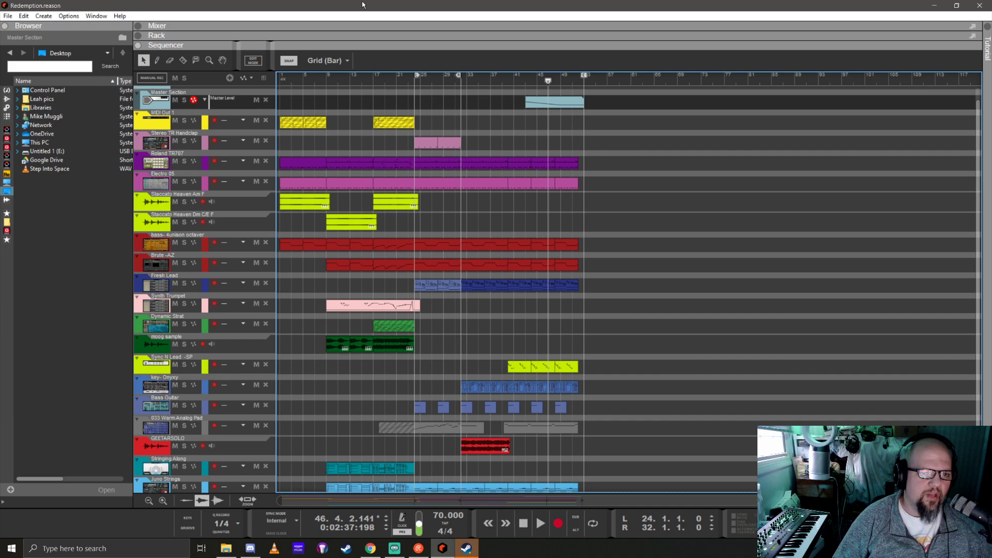
Play the song from the beginning and slightly lower the 033 Warm Analog channel's fader in the mixer
drag(341, 79, 266, 83)
key(space)
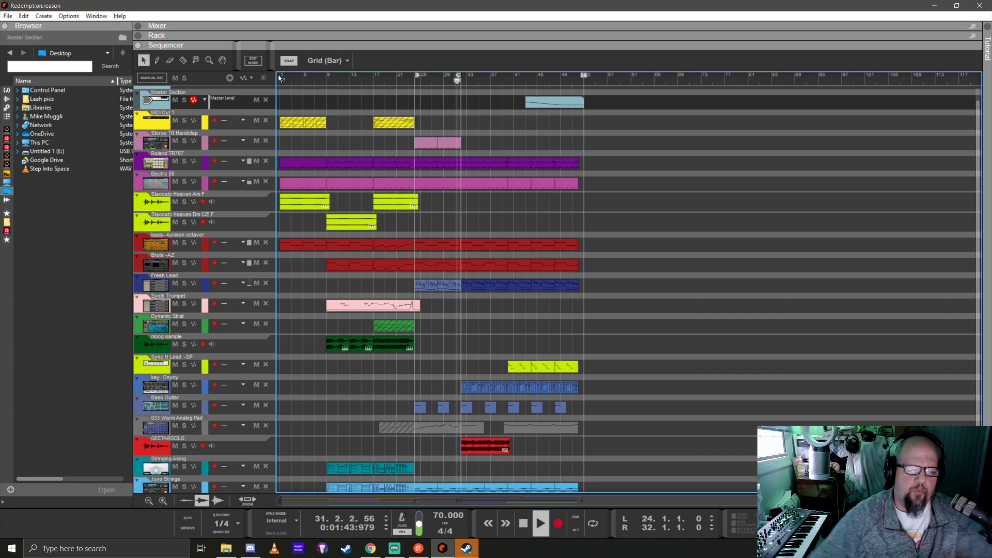
click(399, 427)
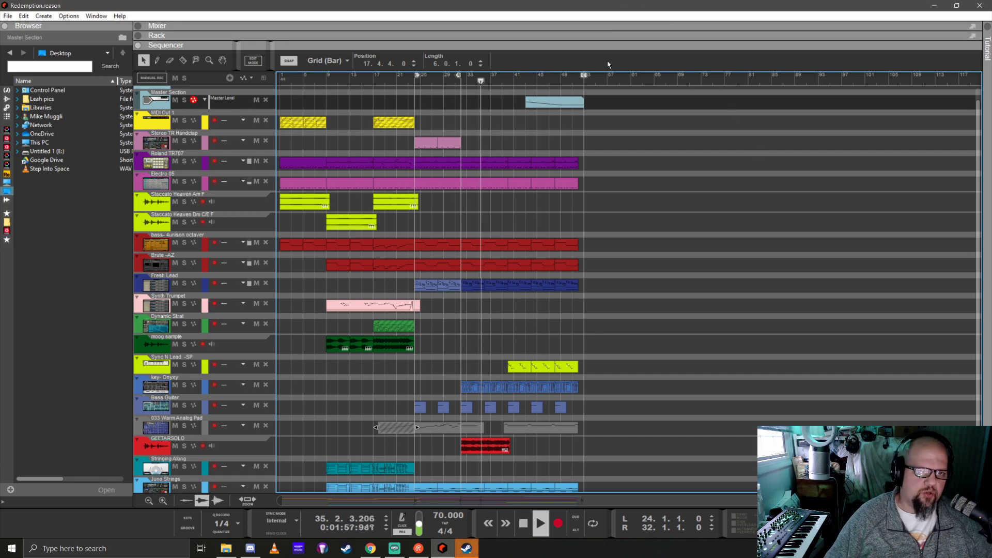
drag(656, 45, 656, 251)
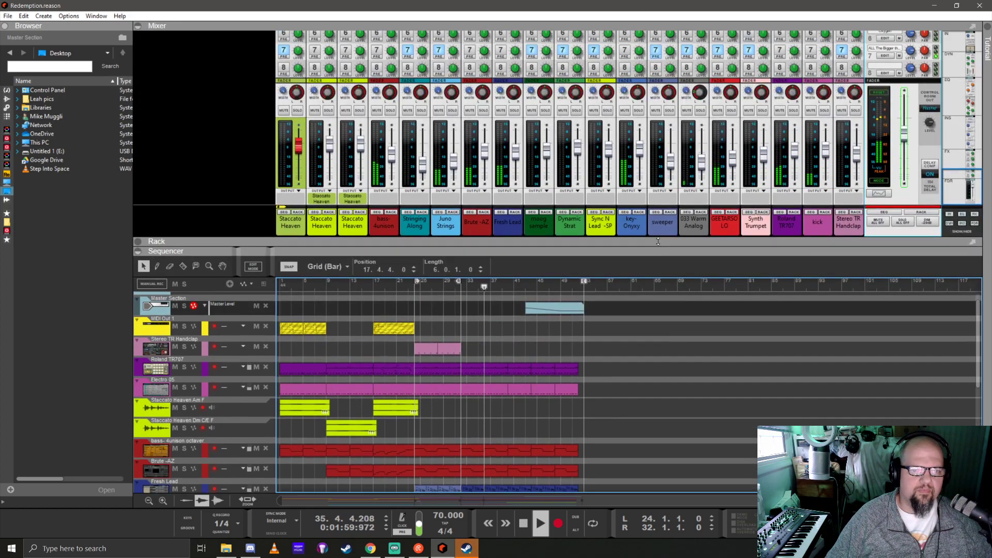
click(701, 161)
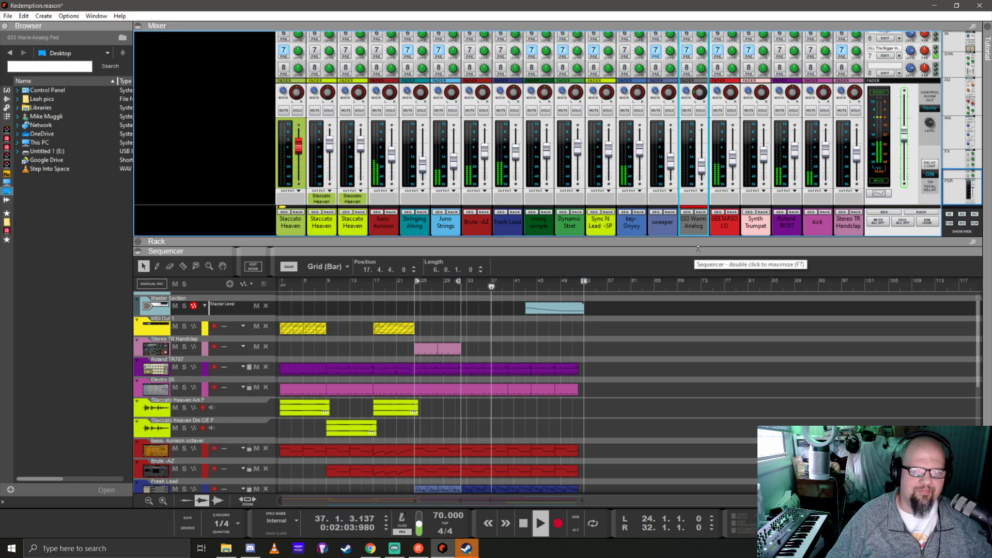
Delete the first clip on the 033 Warm Analog Pad track, which starts just before bar 18
drag(697, 235, 696, 72)
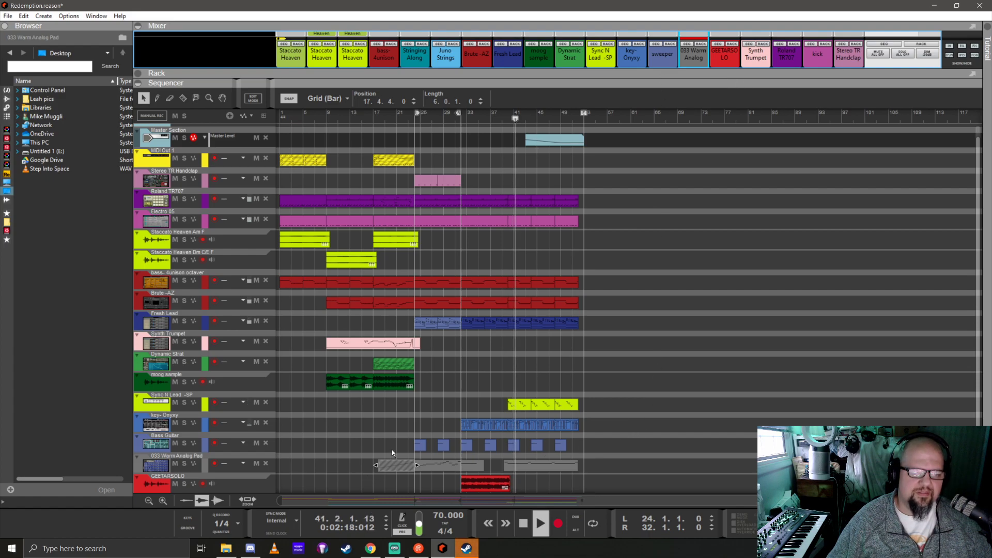
click(388, 470)
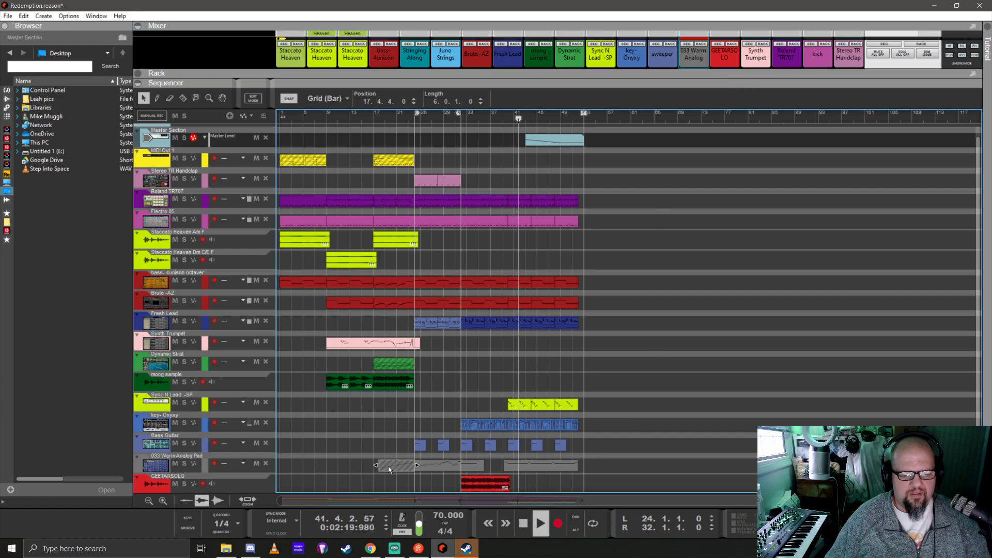
key(Delete)
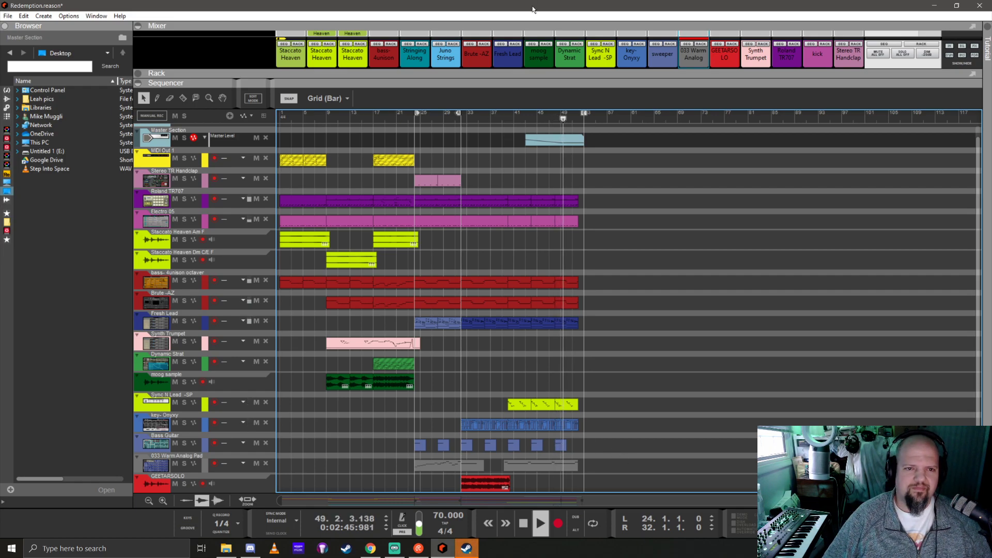
Stop playback, pull the song end marker back one bar to where the track clips end, and save the song
key(space)
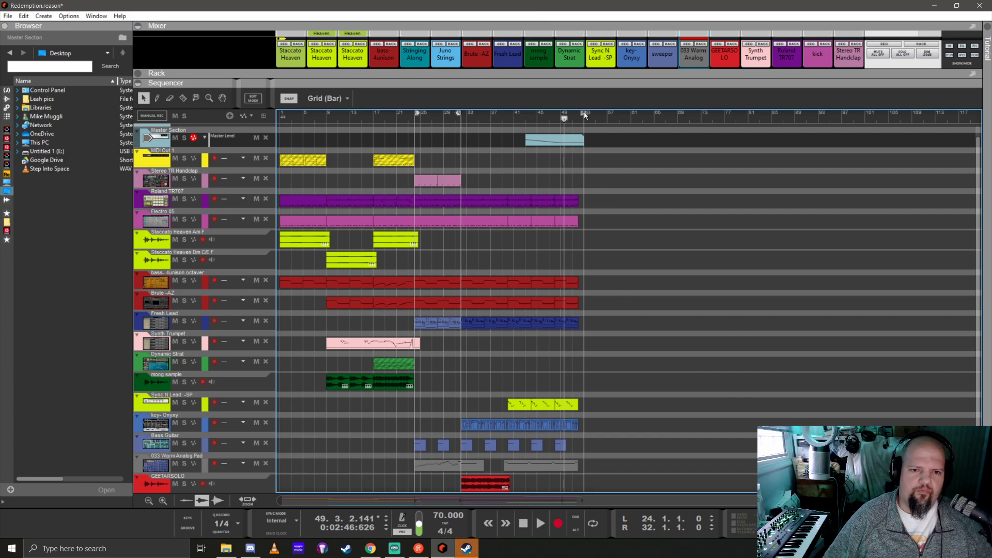
drag(585, 113, 576, 116)
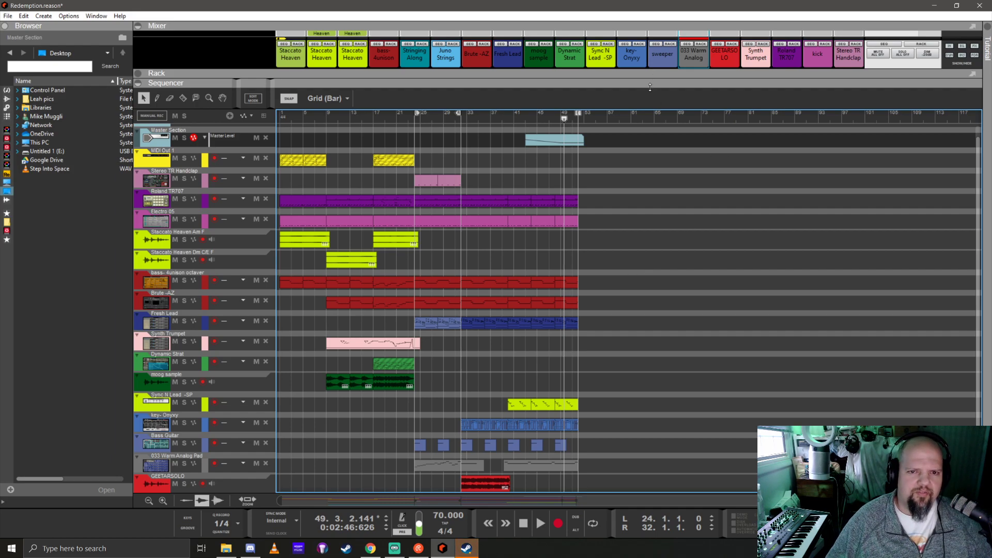
drag(652, 77, 649, 30)
key(ctrl+s)
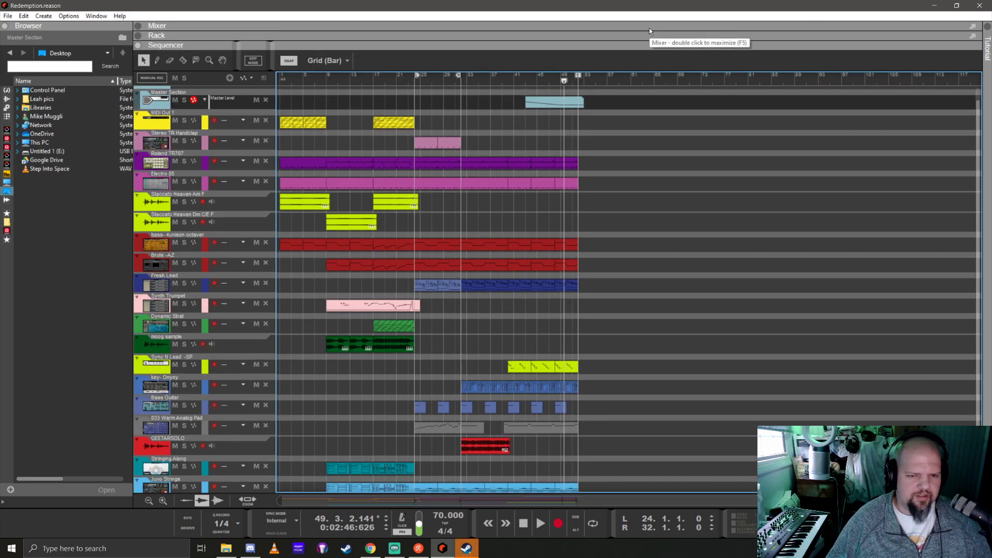
scroll(597, 327, down, 1)
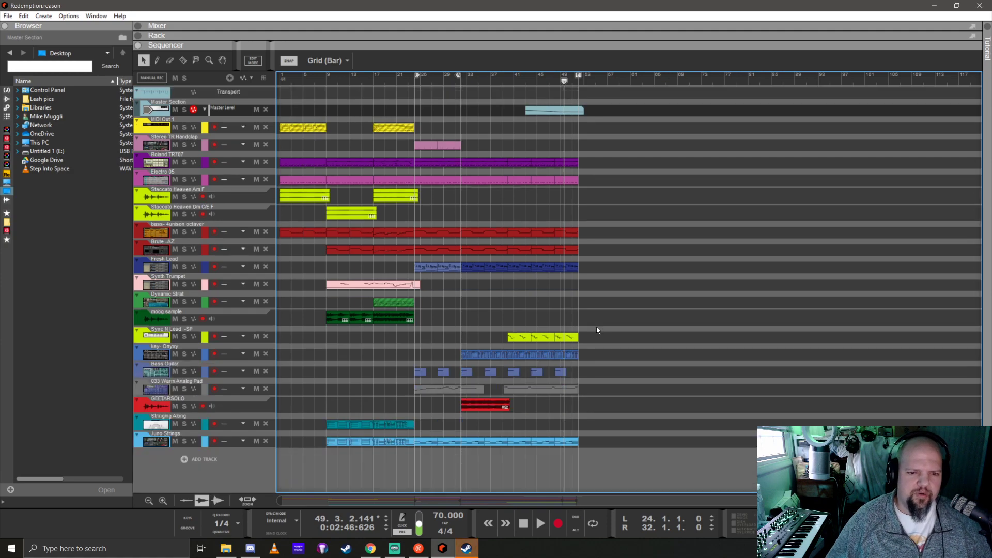
click(471, 548)
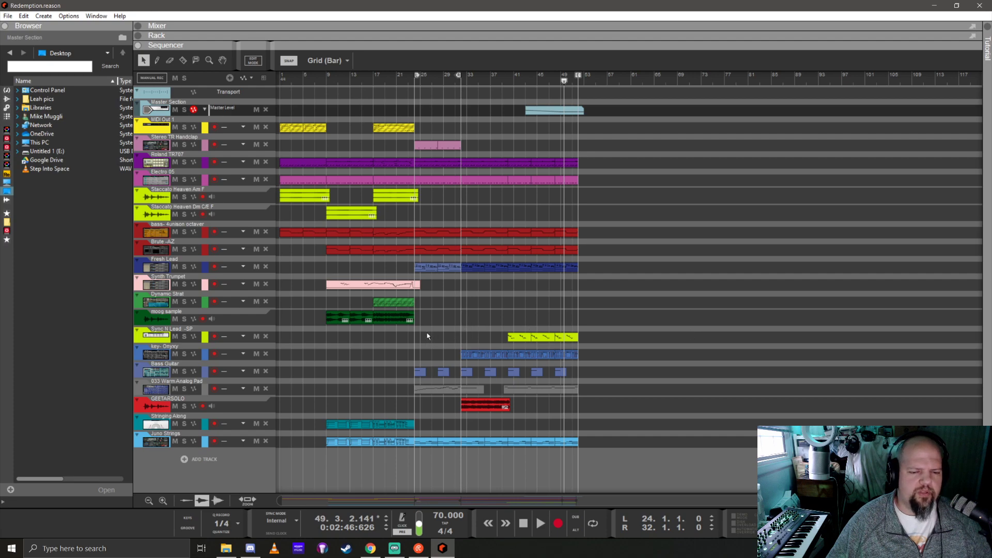
scroll(430, 333, up, 2)
scroll(718, 348, up, 2)
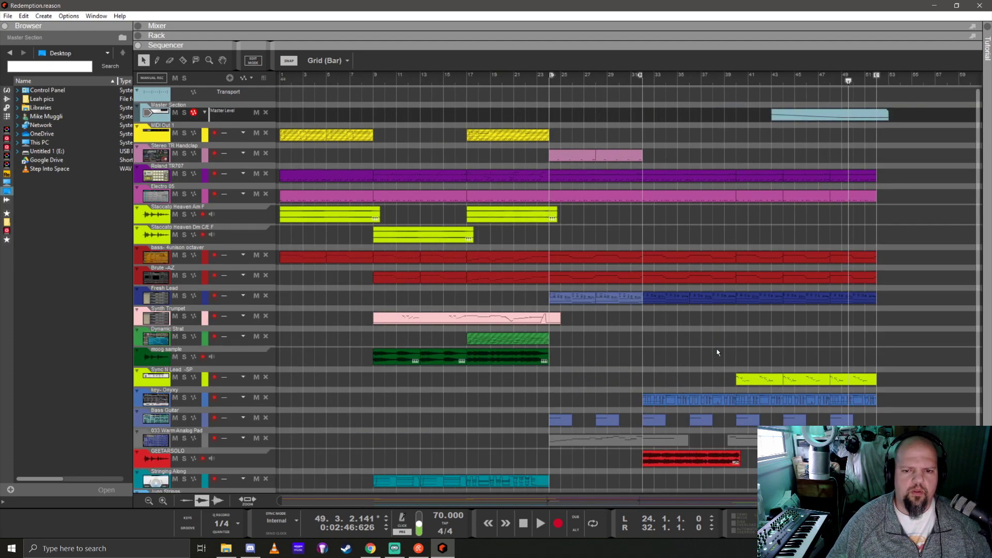
scroll(718, 353, down, 2)
scroll(717, 353, up, 2)
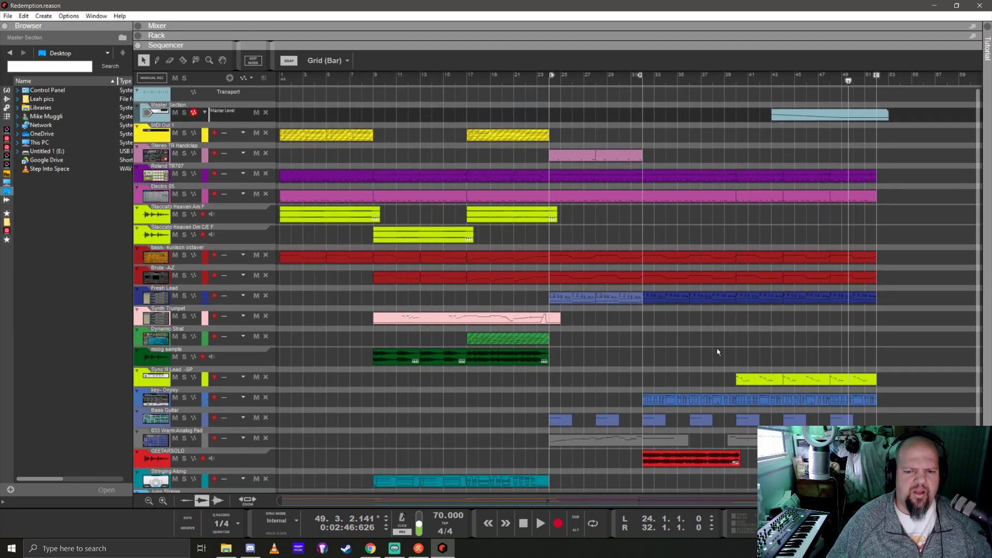
Return the song position to the start and move the three Sync N Lead -SP clips from bar 40 to bar 58
key(Home)
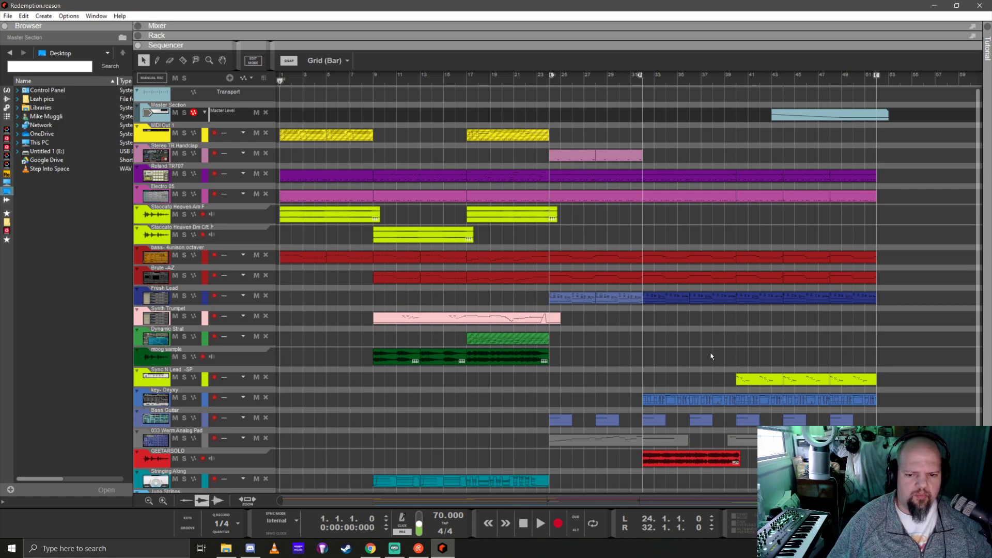
drag(722, 383, 870, 373)
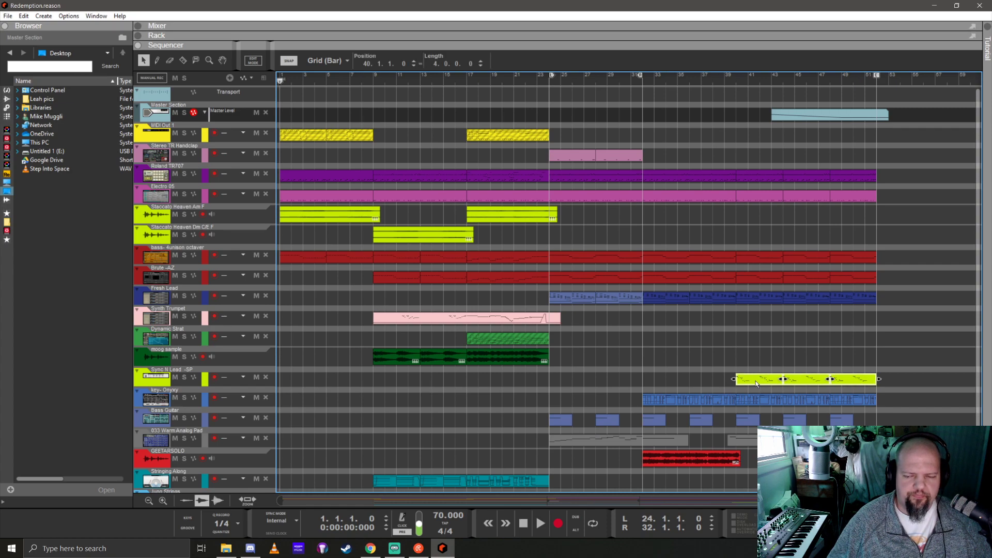
drag(751, 379, 953, 379)
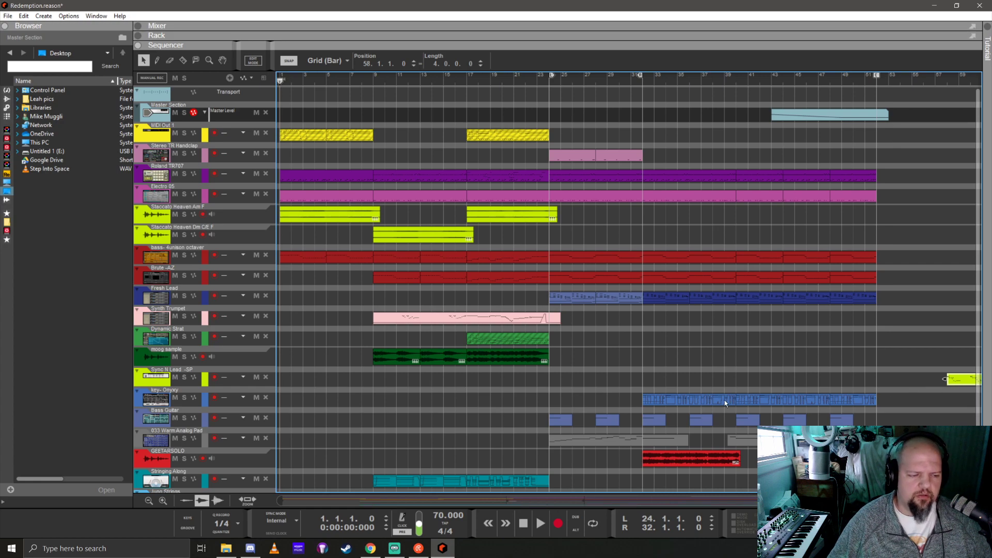
Arm the Sync N Lead -SP track for recording and play the song from the start to about bar 42
click(154, 377)
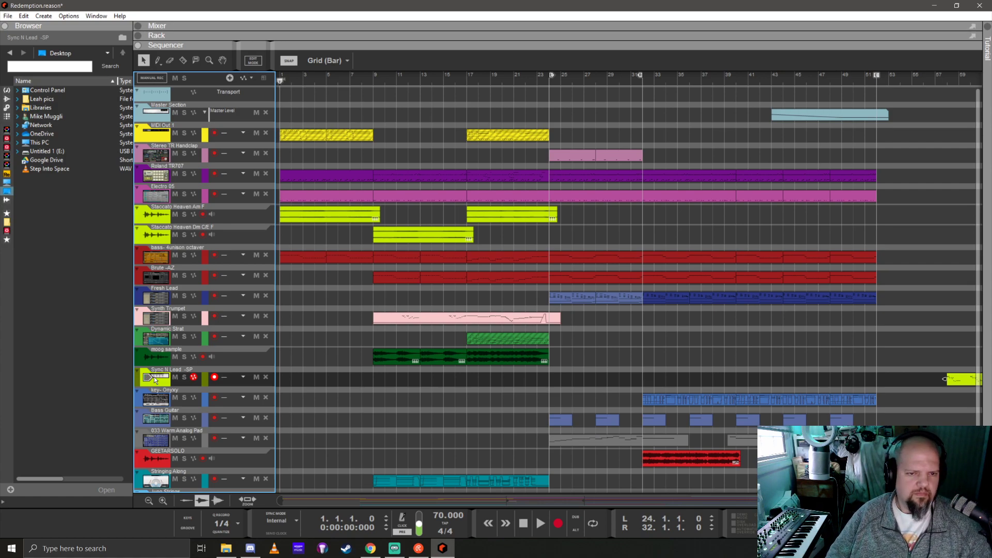
key(space)
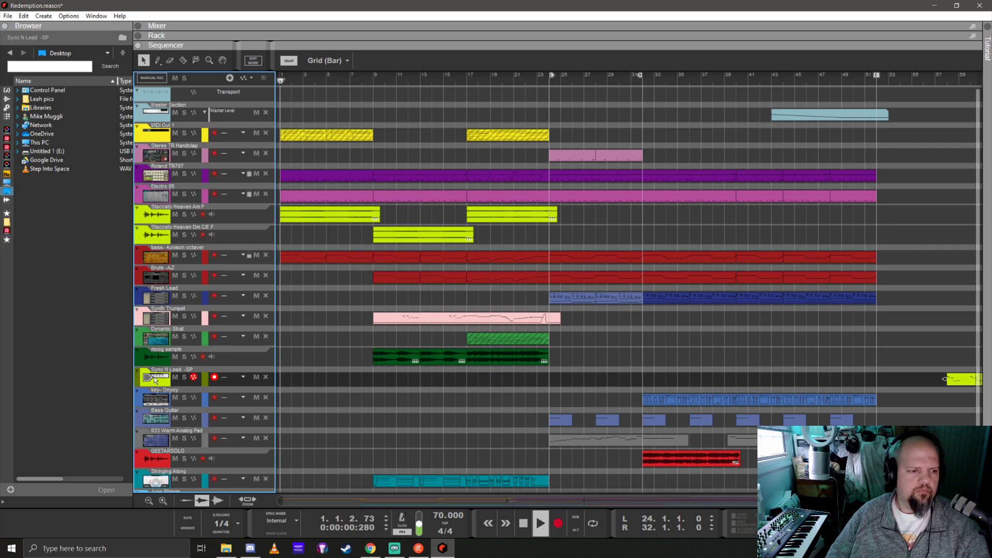
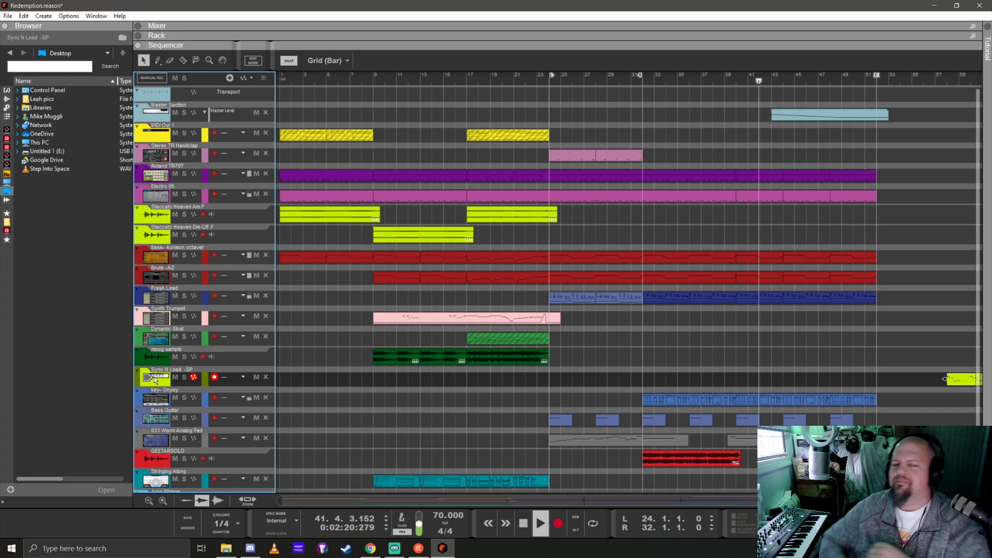
key(space)
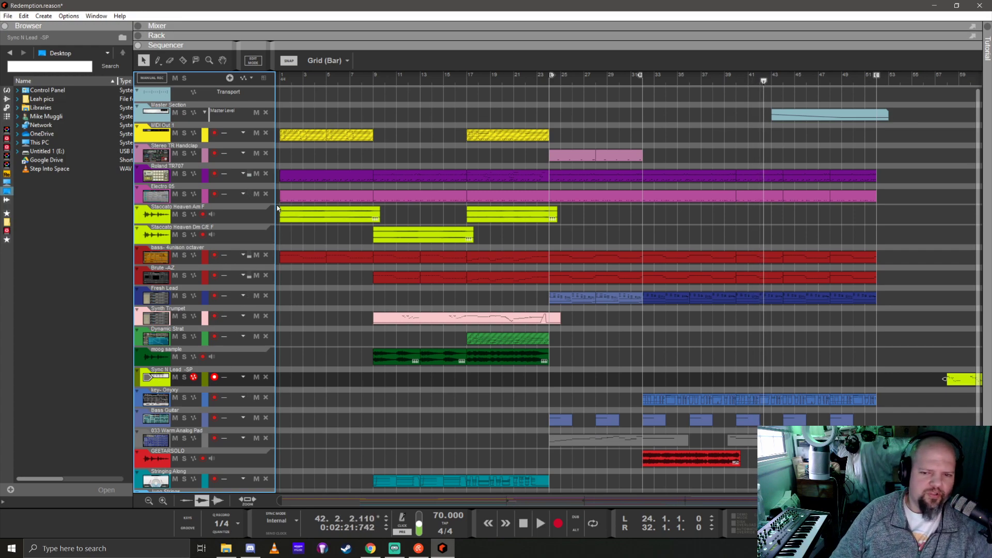
Play from bar 32, record a trial Sync N Lead -SP take starting at bar 38, and delete that take
click(642, 82)
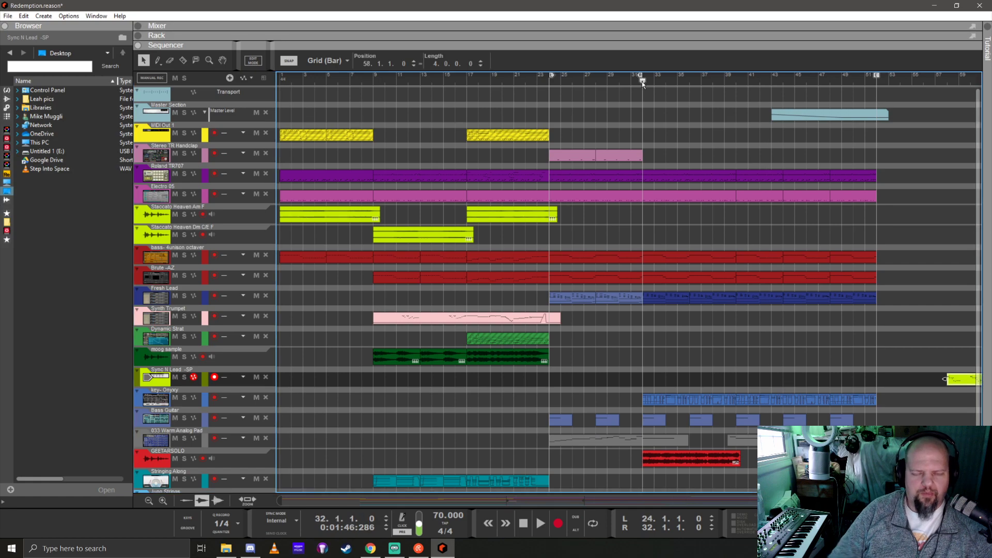
key(space)
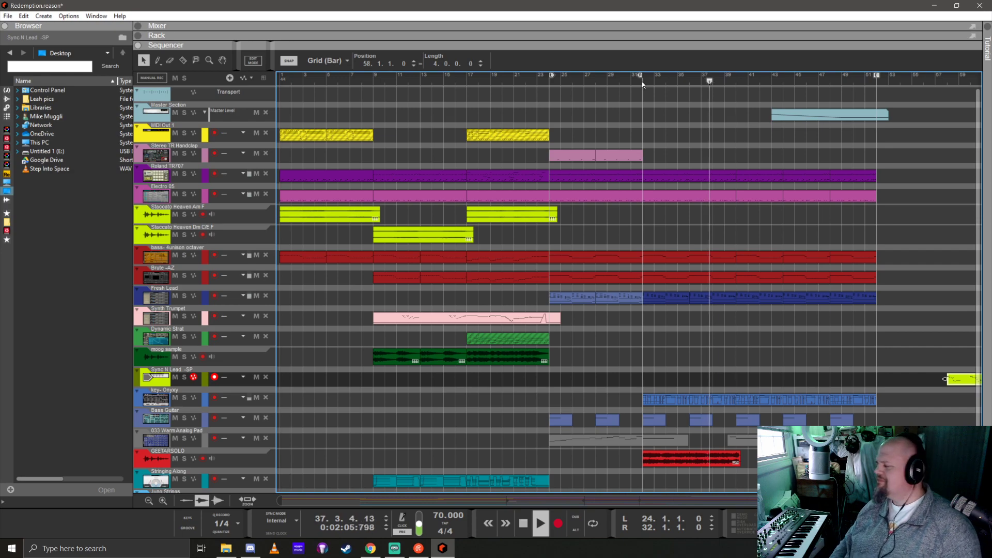
key(ctrl+Return)
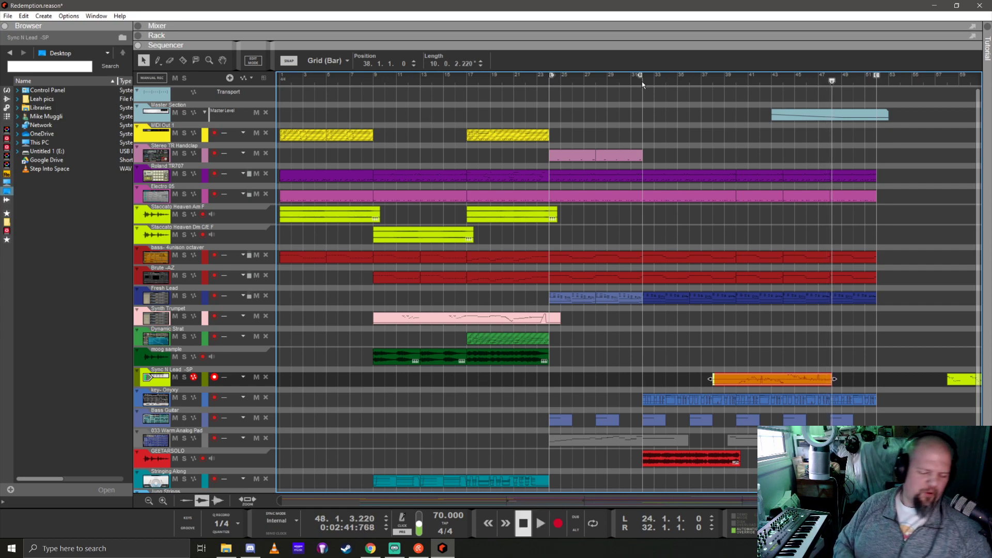
key(space)
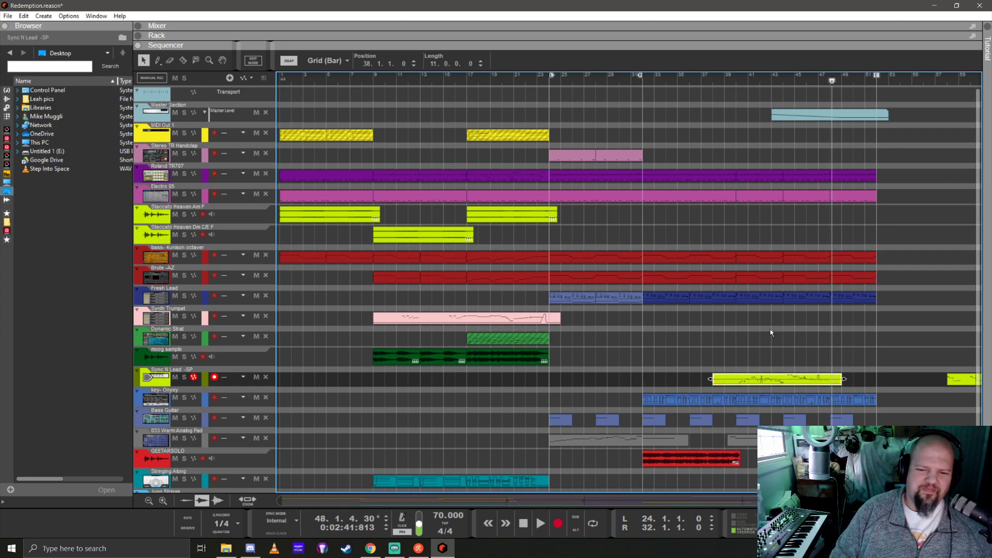
key(Delete)
Play the song briefly from bar 40 to check where the lead part should come in
key(KP_2)
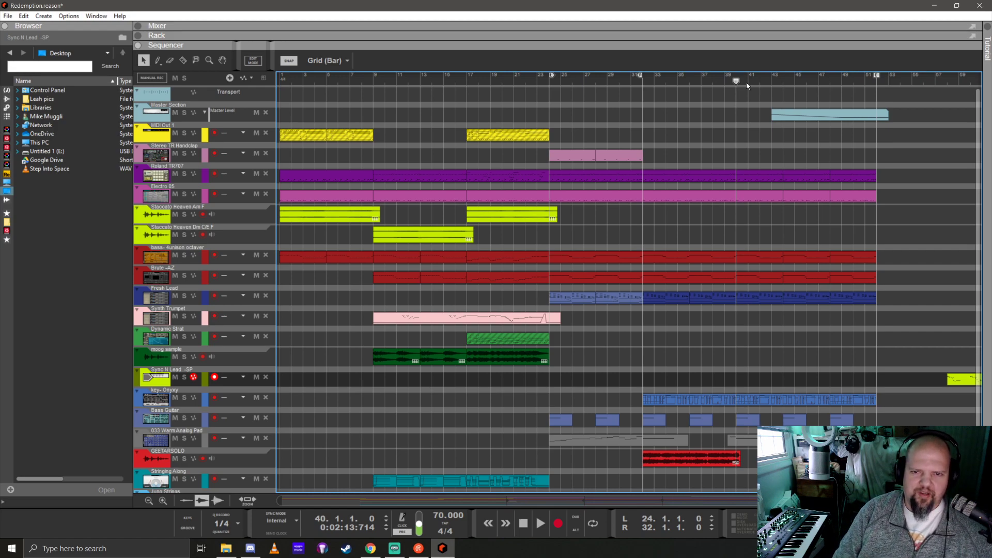
drag(737, 83, 726, 83)
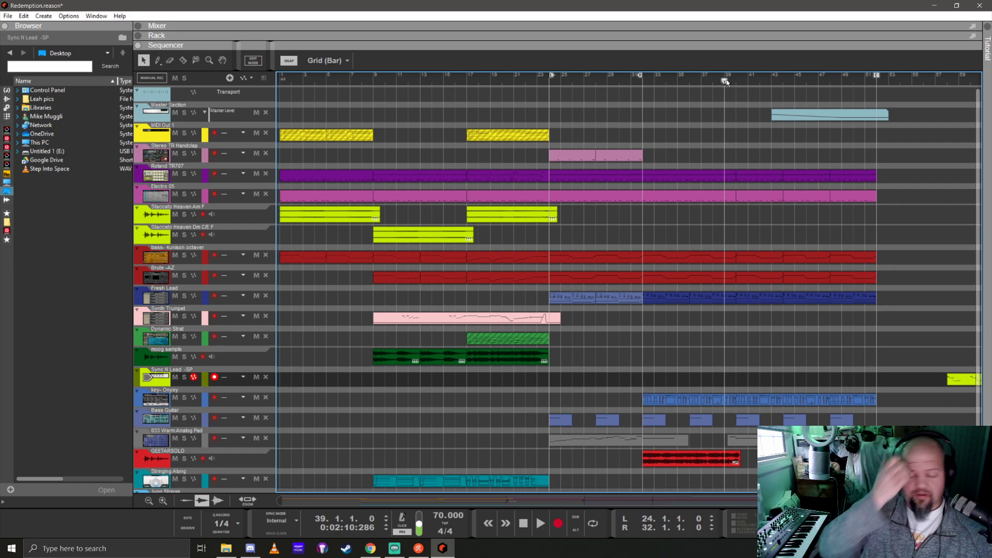
scroll(774, 222, up, 5)
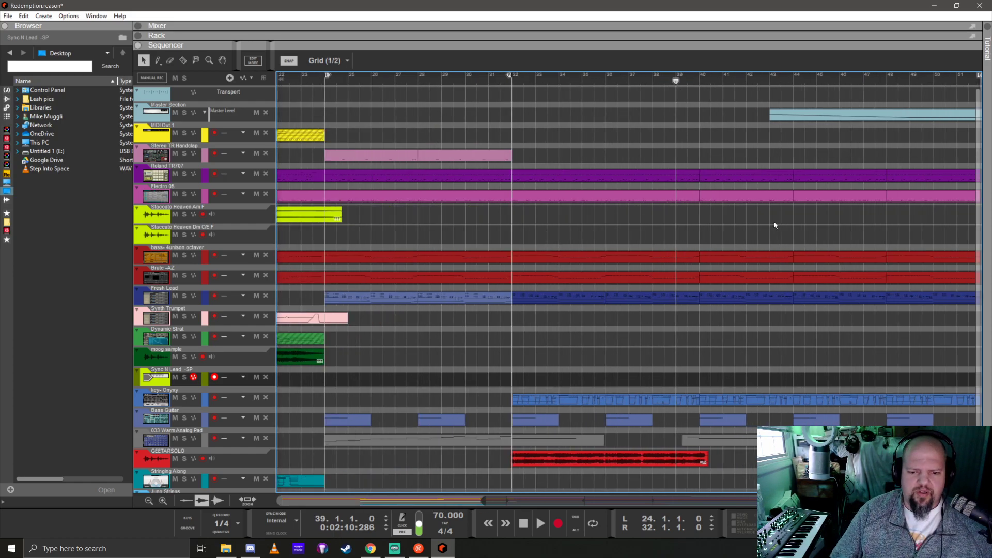
click(670, 81)
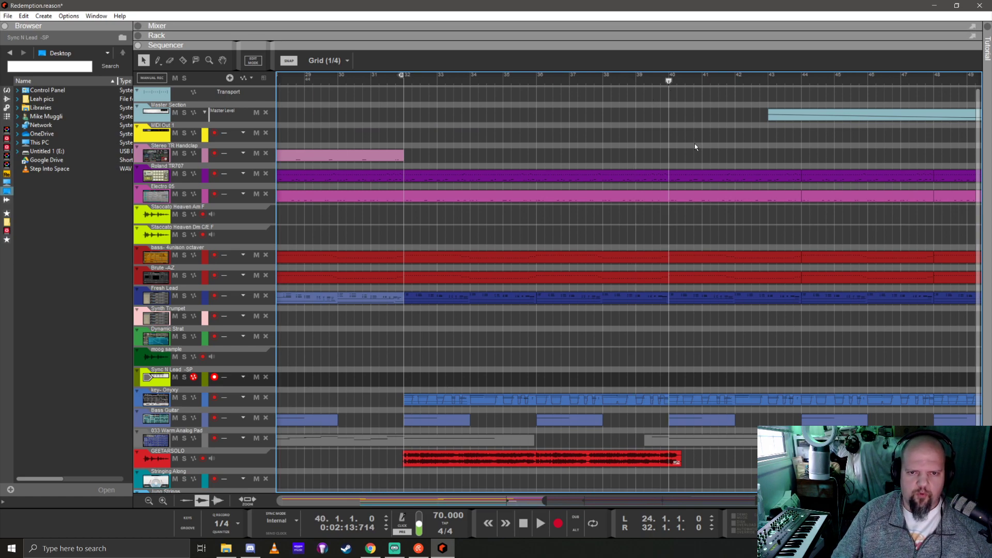
key(space)
key(space)
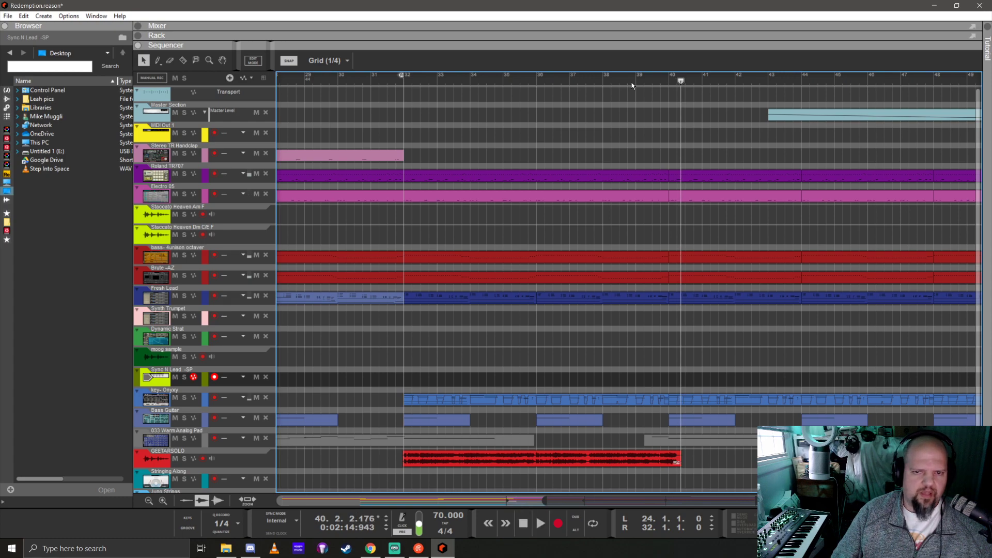
Record a trial Sync N Lead -SP take from bar 39 to about bar 48, delete it and return to bar 39
click(638, 81)
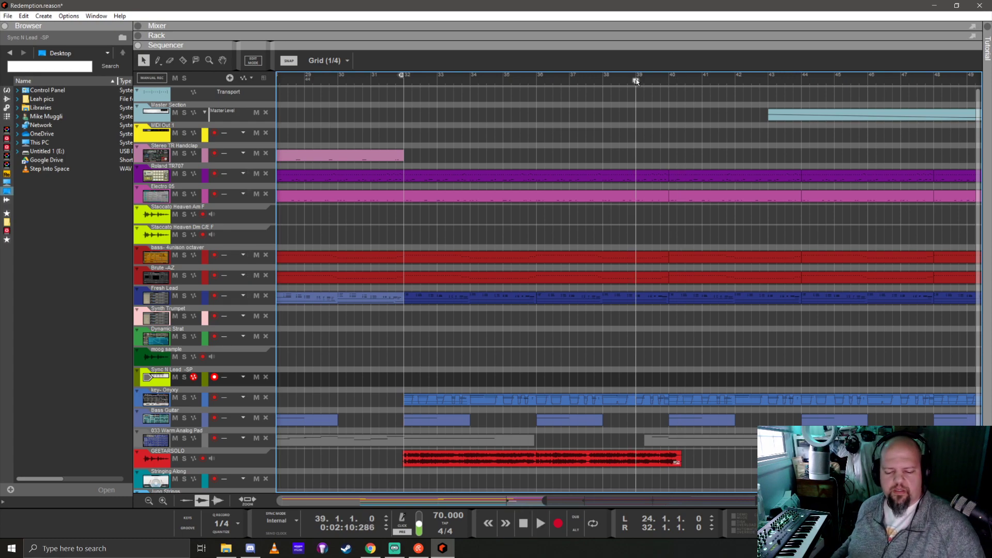
key(ctrl+Return)
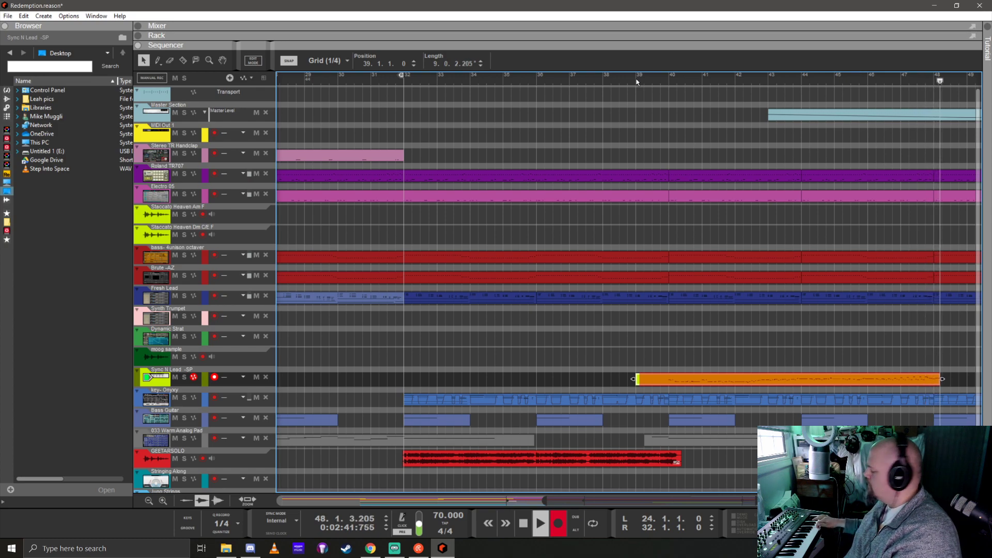
key(space)
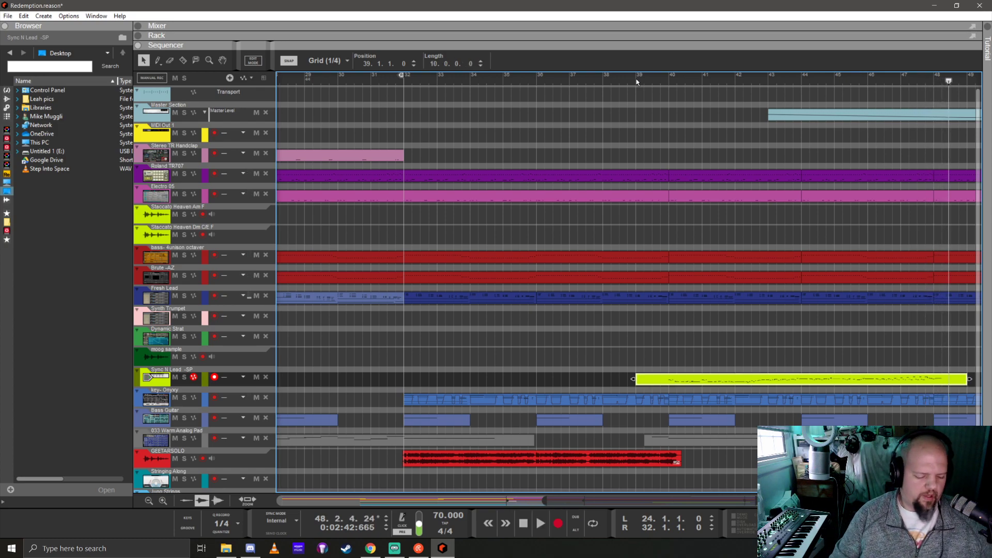
click(636, 82)
key(Delete)
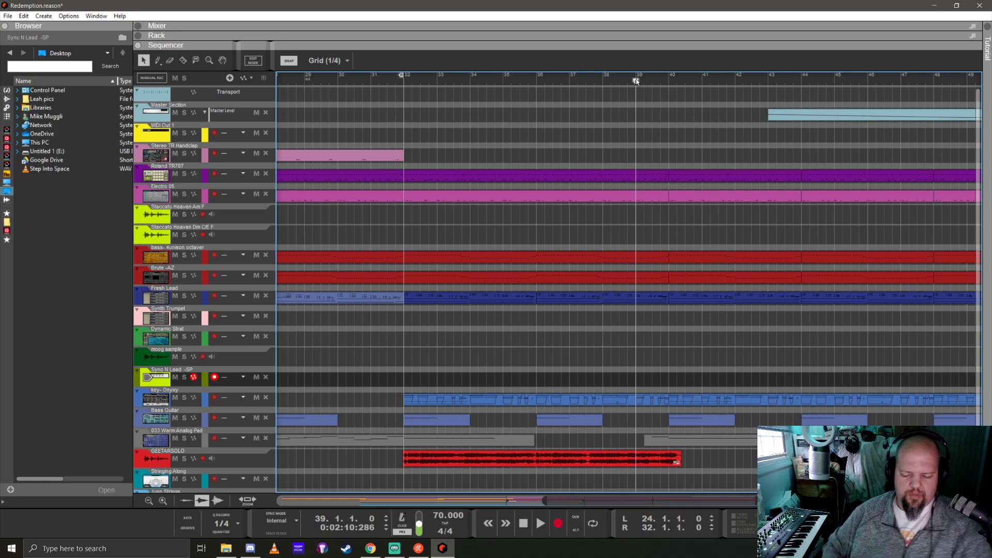
Record a Sync N Lead -SP take from bar 39 and stop near the end of bar 48
key(ctrl+Return)
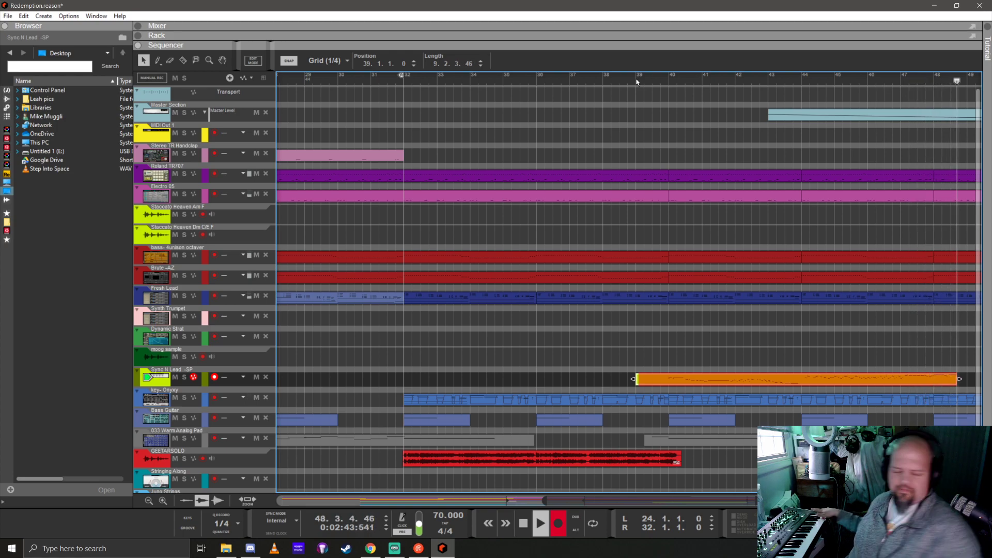
key(space)
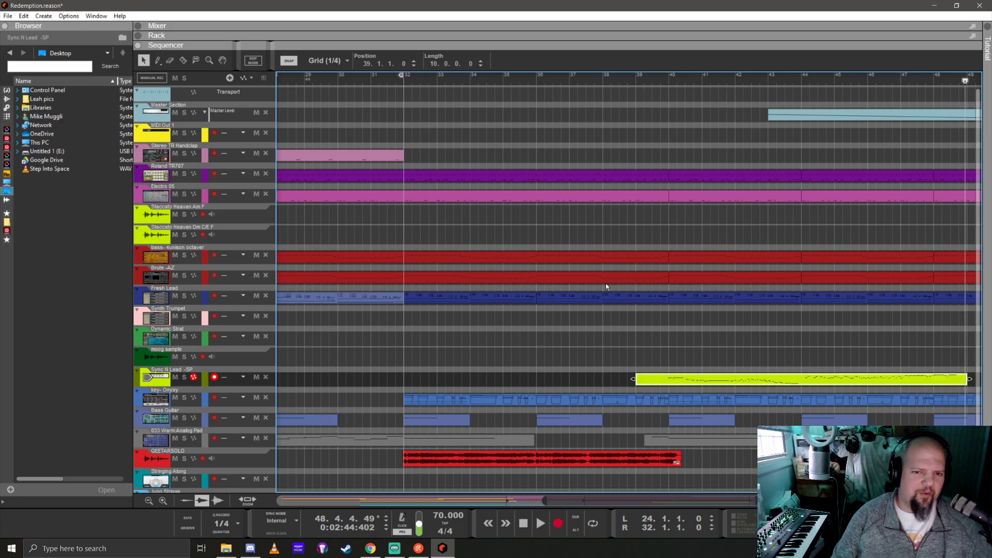
Move the Master Section level automation clip so that it starts at bar 45
scroll(668, 267, down, 5)
scroll(633, 295, up, 2)
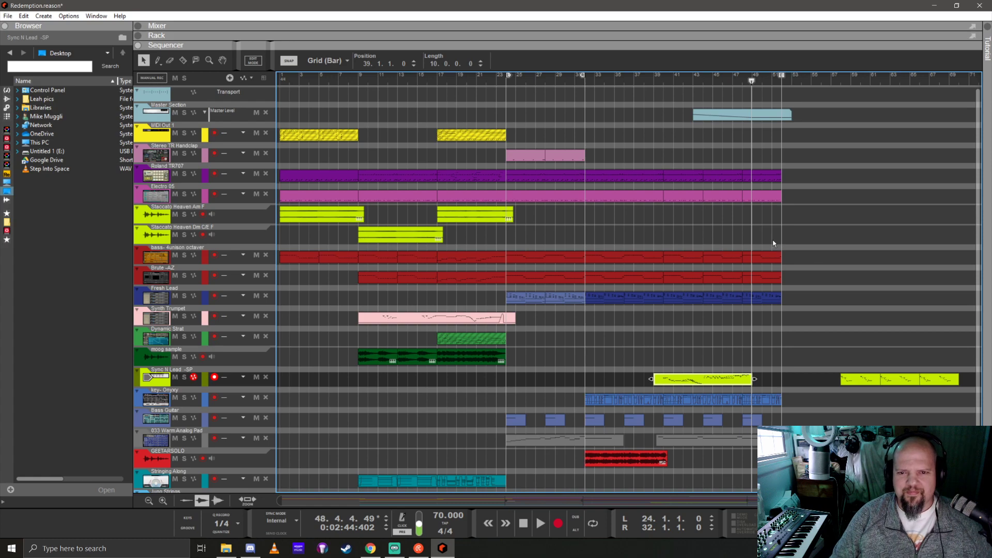
drag(730, 116, 744, 116)
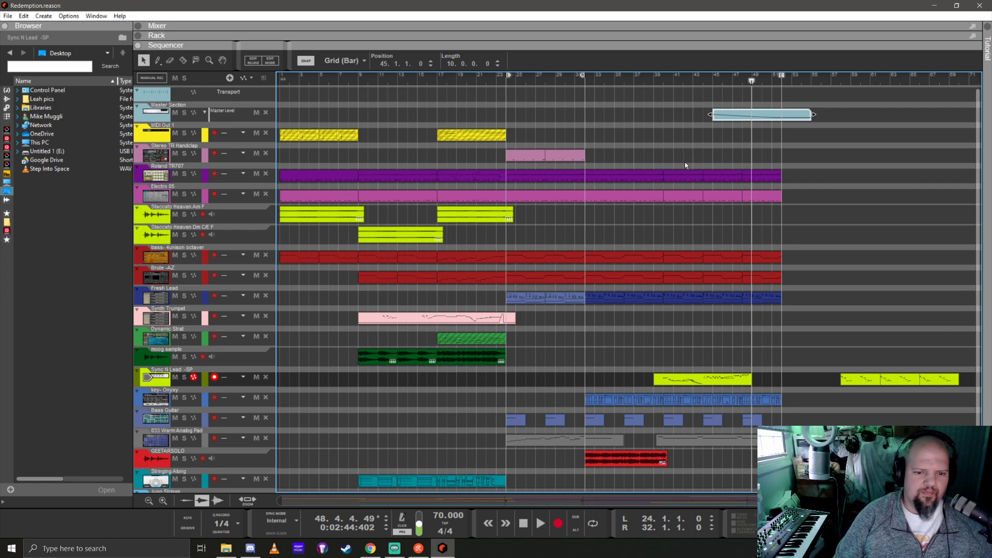
Play the song from bar 24 and open the Sync N Lead -SP clip at bar 39 for note editing
click(507, 78)
key(space)
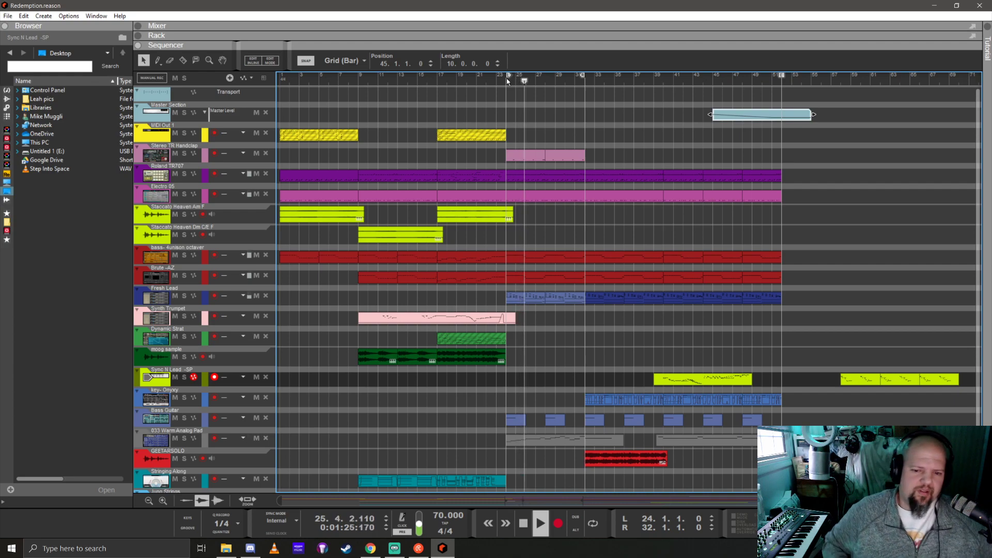
click(699, 382)
double_click(699, 383)
Examine the recorded Sync N Lead -SP notes and their velocities across bars 39 to 49 while the song plays
scroll(791, 312, down, 5)
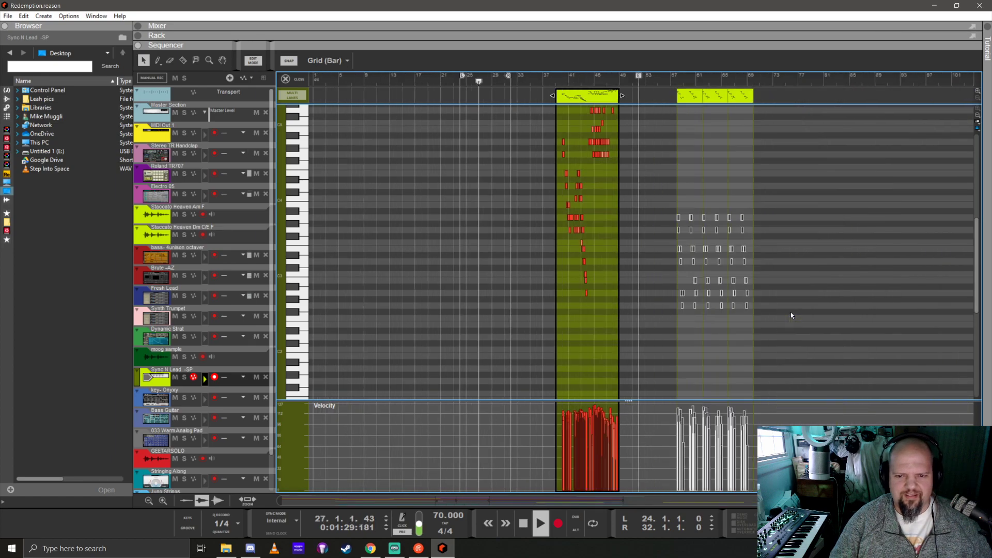
scroll(643, 280, up, 1)
scroll(644, 279, up, 2)
scroll(680, 269, right, 4)
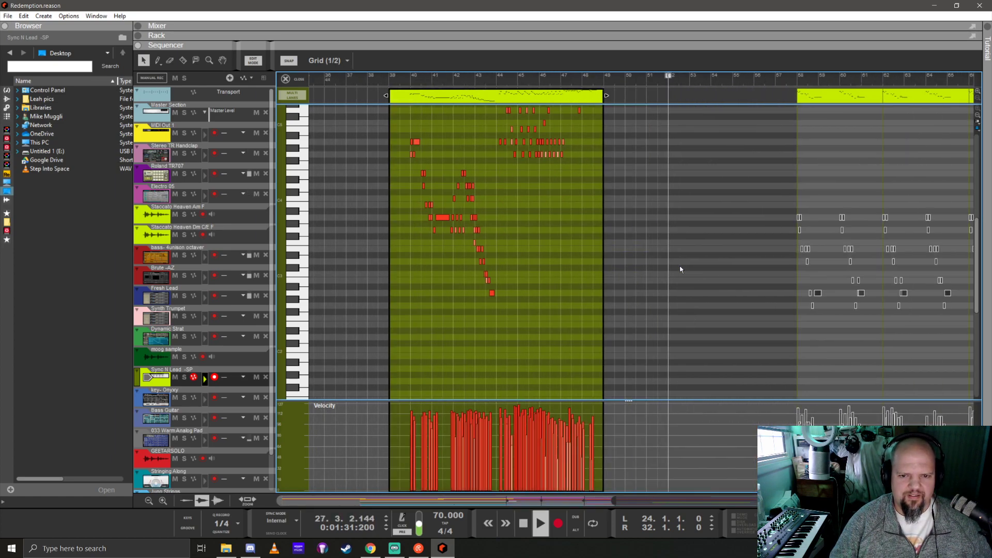
scroll(542, 258, up, 3)
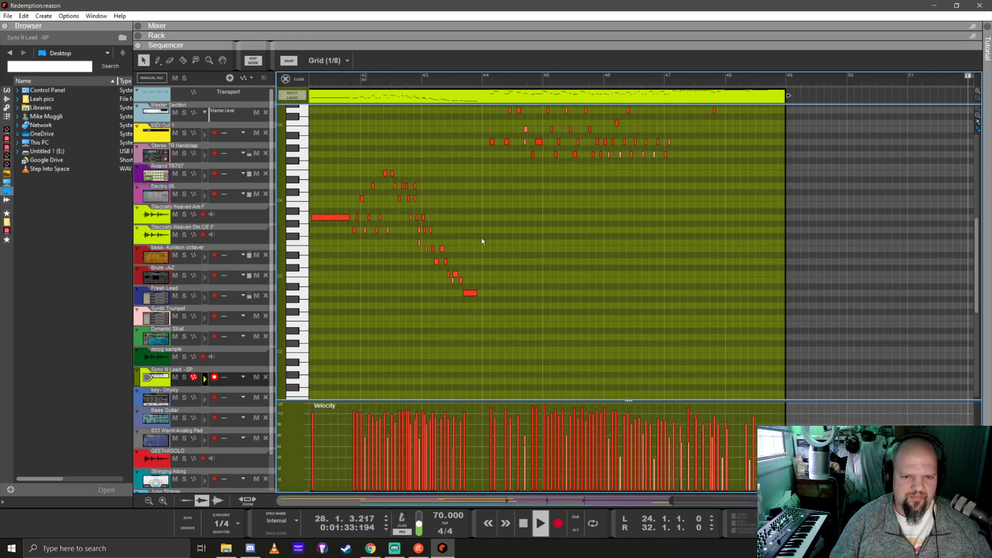
scroll(454, 279, left, 4)
scroll(714, 292, up, 2)
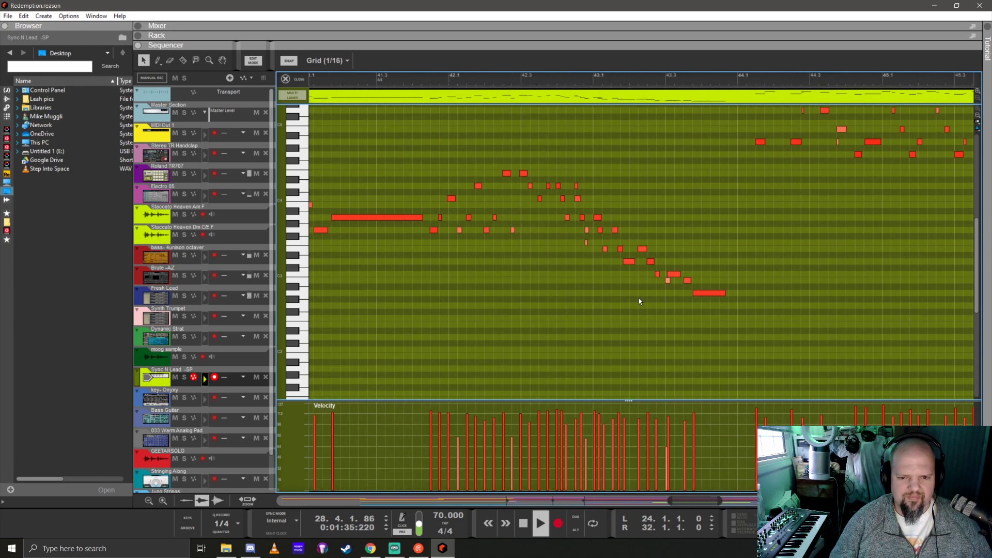
scroll(609, 248, left, 1)
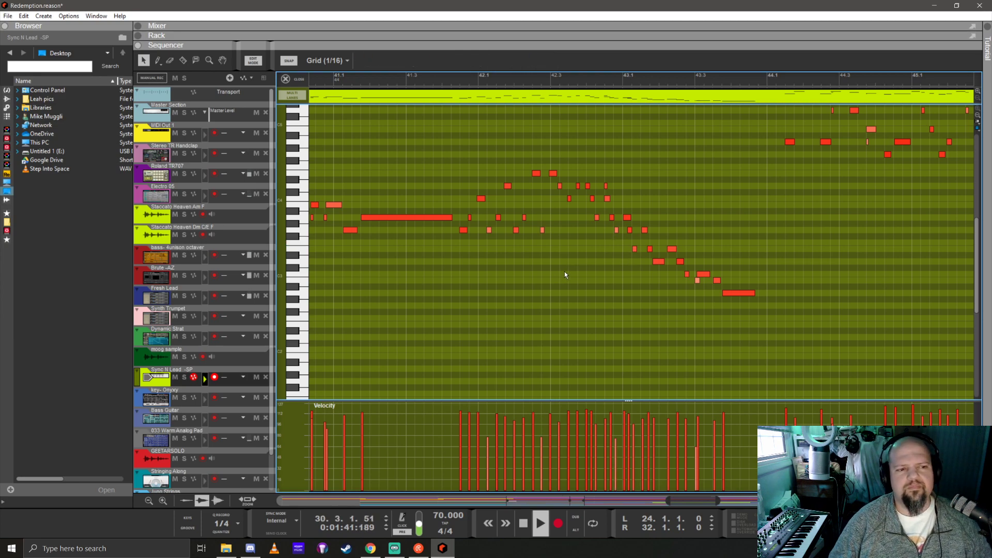
scroll(561, 276, down, 2)
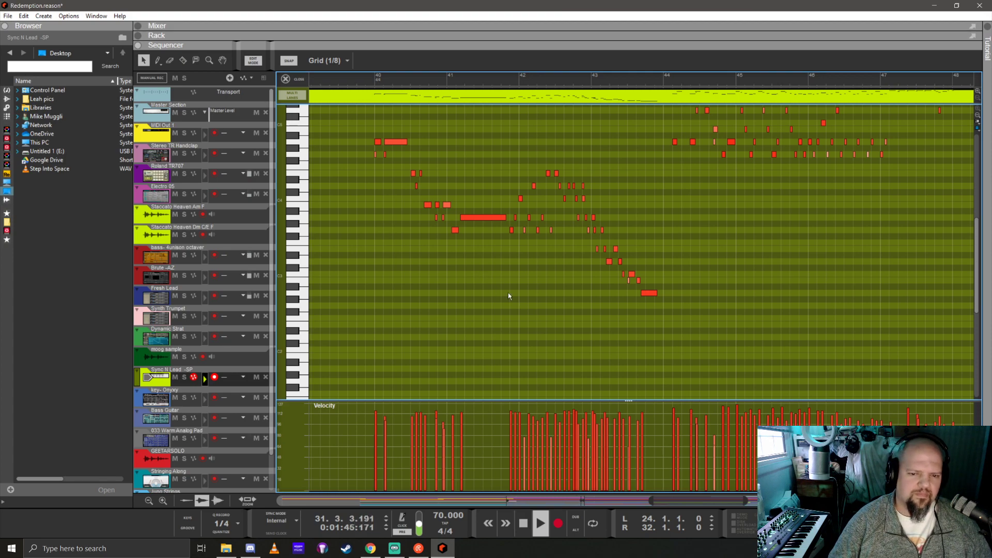
scroll(633, 277, up, 4)
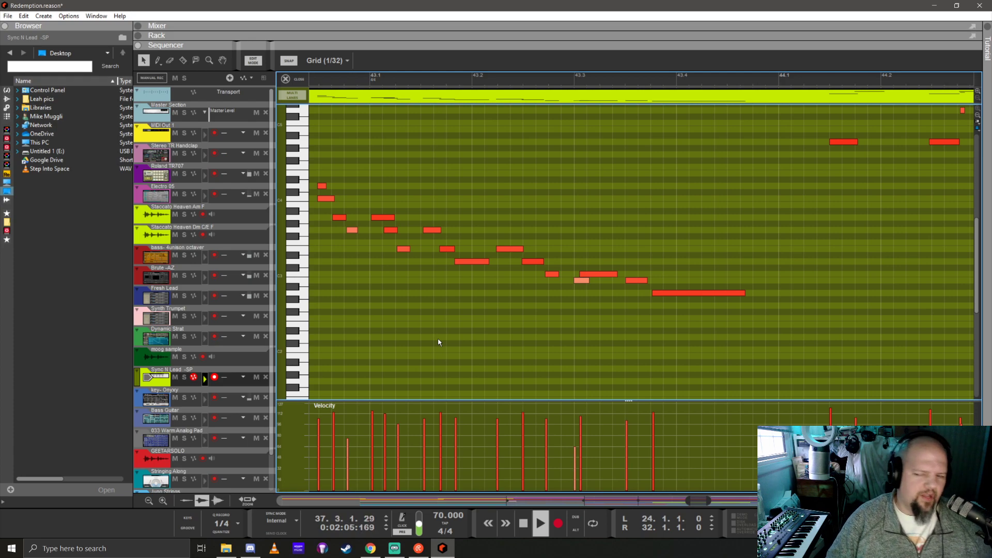
scroll(541, 319, down, 10)
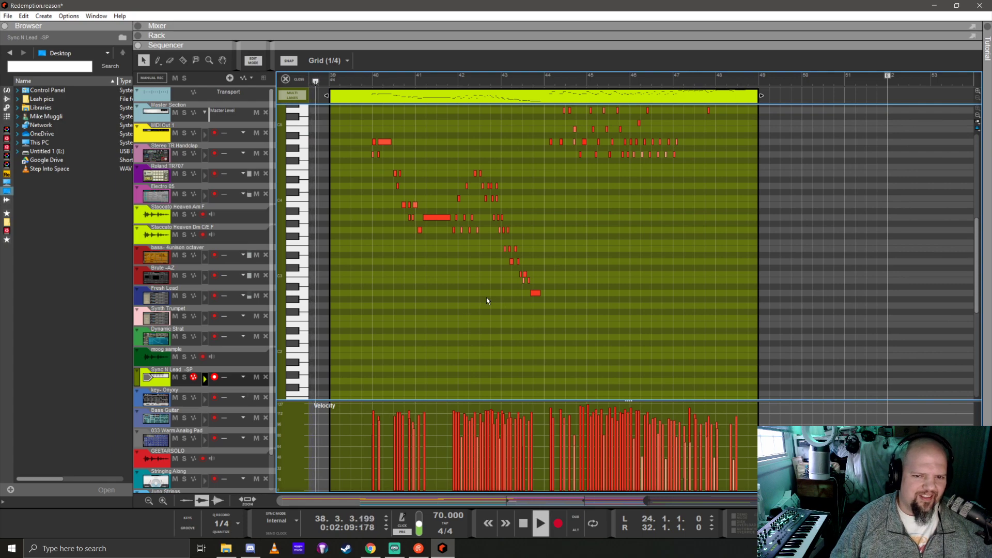
scroll(483, 294, up, 3)
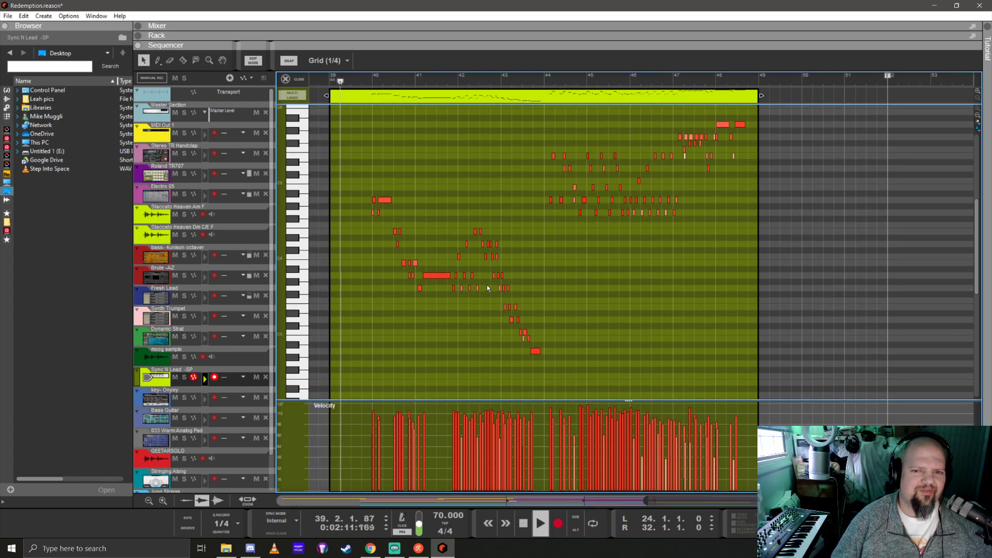
scroll(710, 182, up, 10)
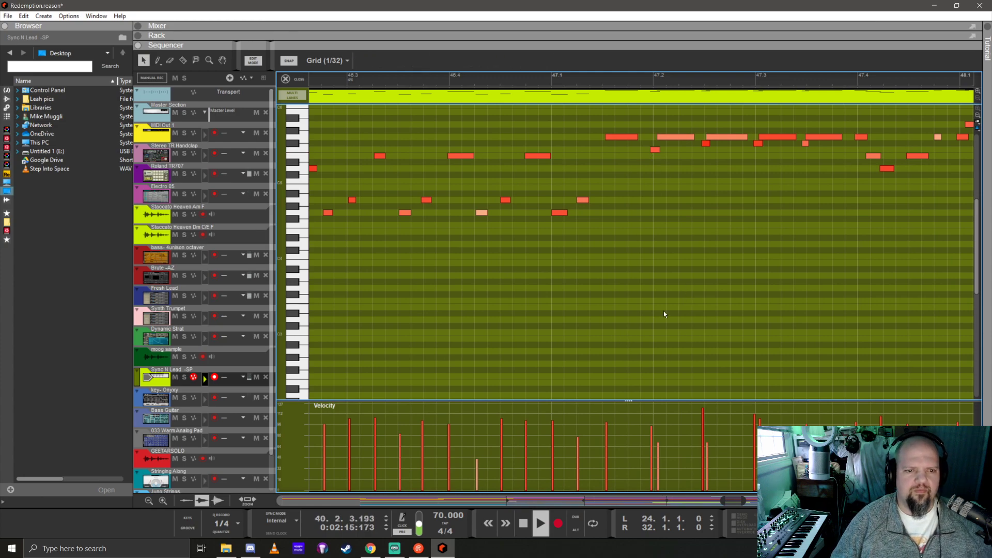
scroll(671, 243, right, 3)
scroll(607, 252, down, 6)
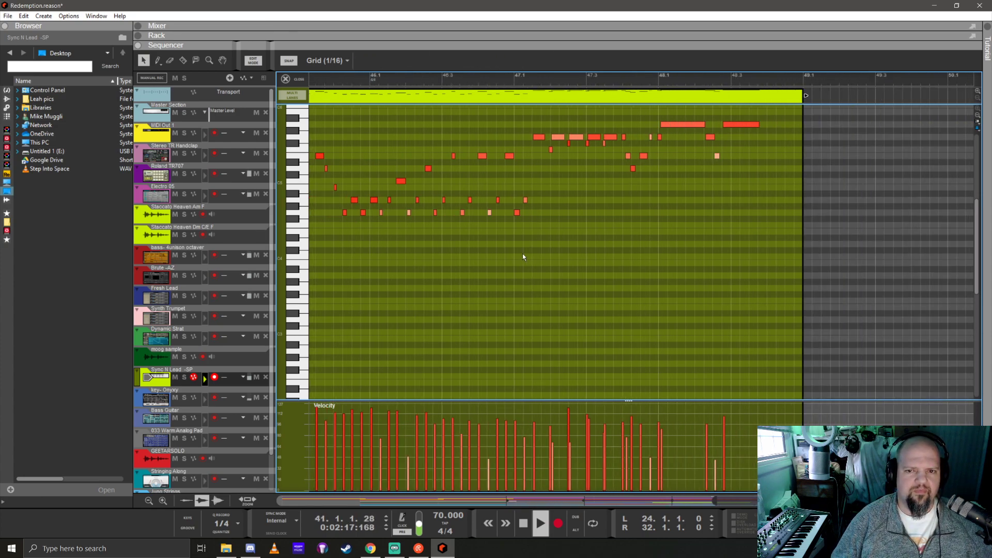
scroll(485, 266, left, 3)
scroll(485, 266, left, 6)
scroll(494, 264, up, 1)
scroll(494, 264, down, 4)
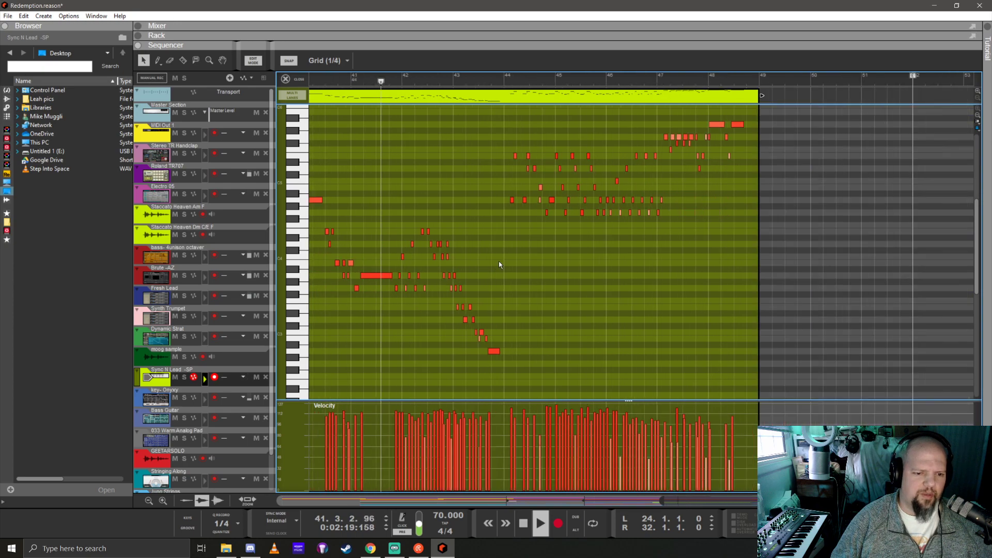
Inspect the opening notes of the Sync N Lead -SP take and play the song from just before bar 40
scroll(500, 262, left, 5)
scroll(532, 278, up, 5)
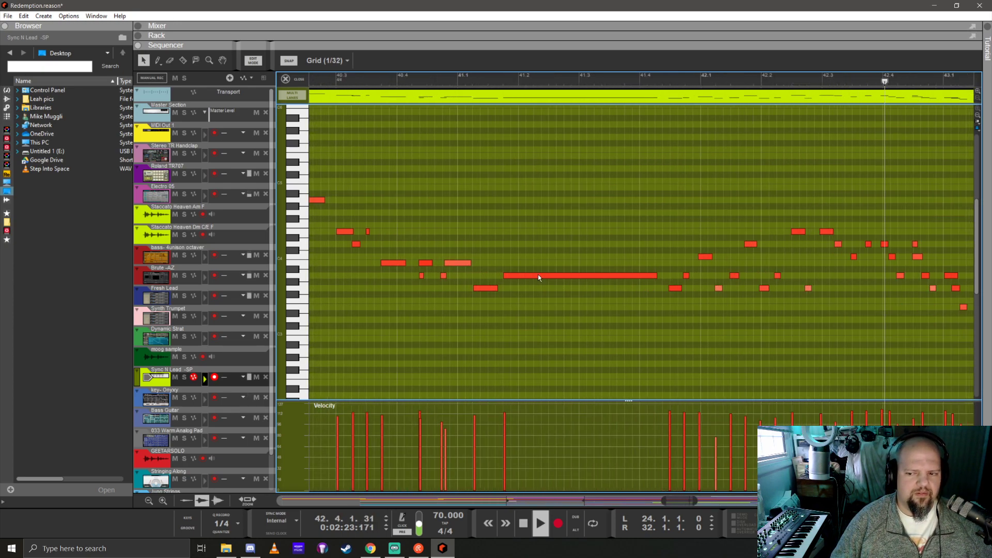
scroll(500, 286, left, 3)
scroll(500, 285, left, 1)
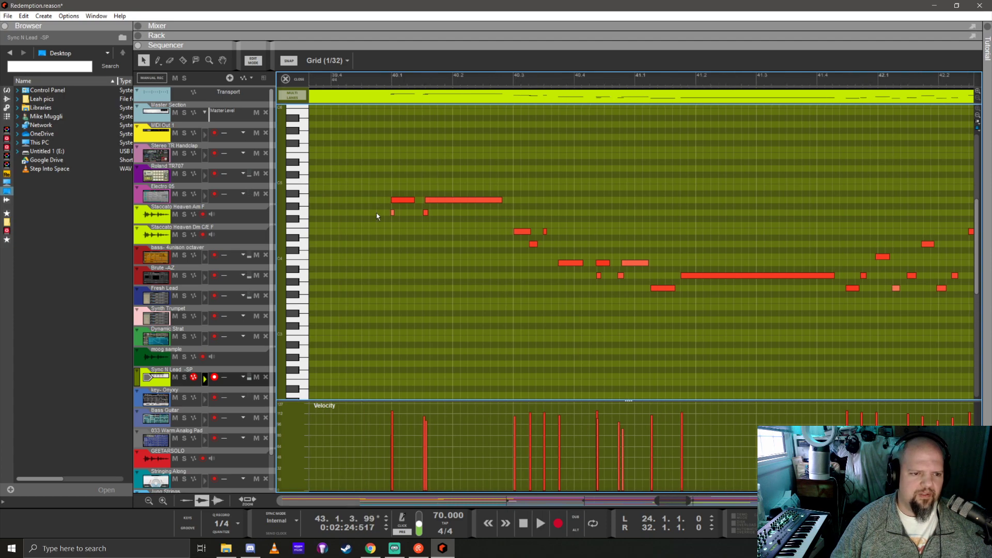
scroll(356, 174, left, 3)
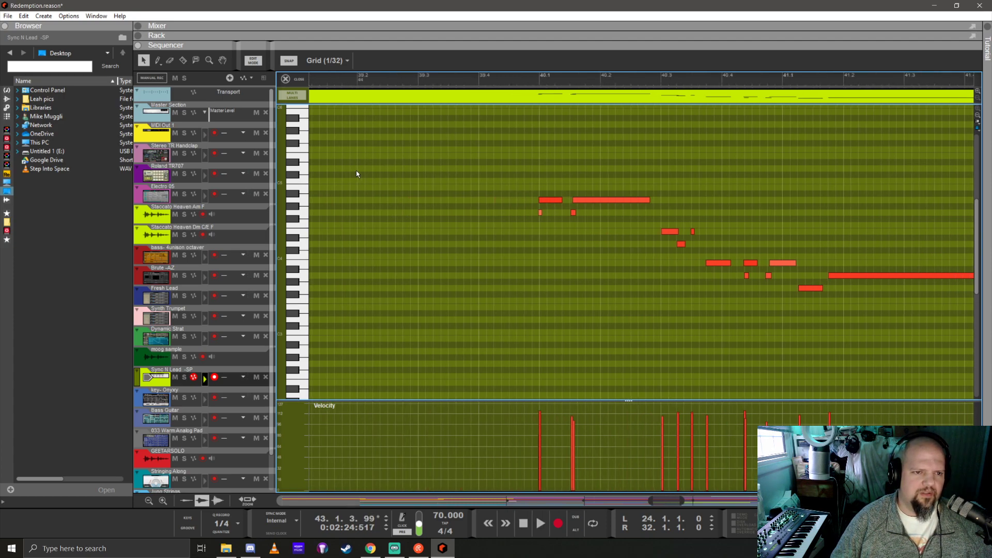
scroll(381, 186, down, 3)
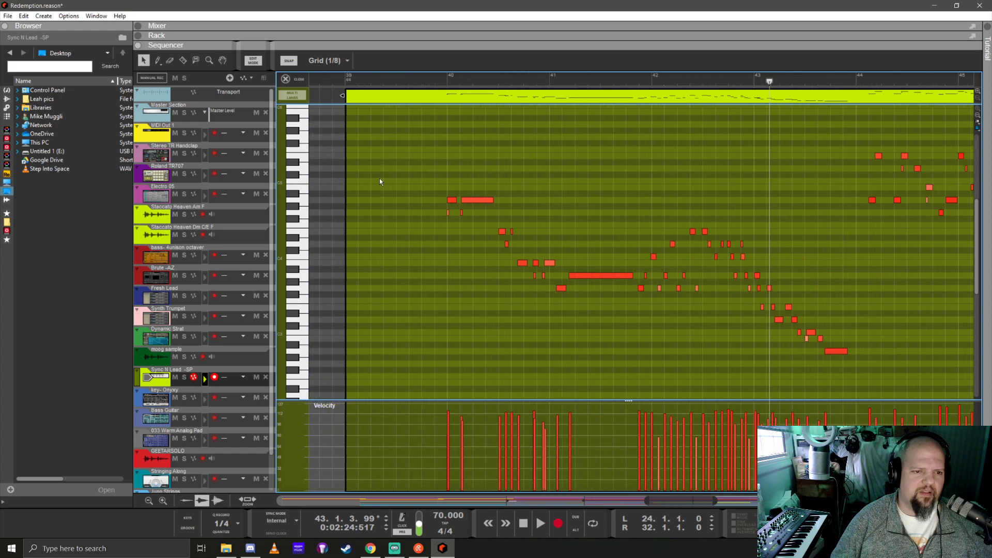
drag(372, 80, 442, 88)
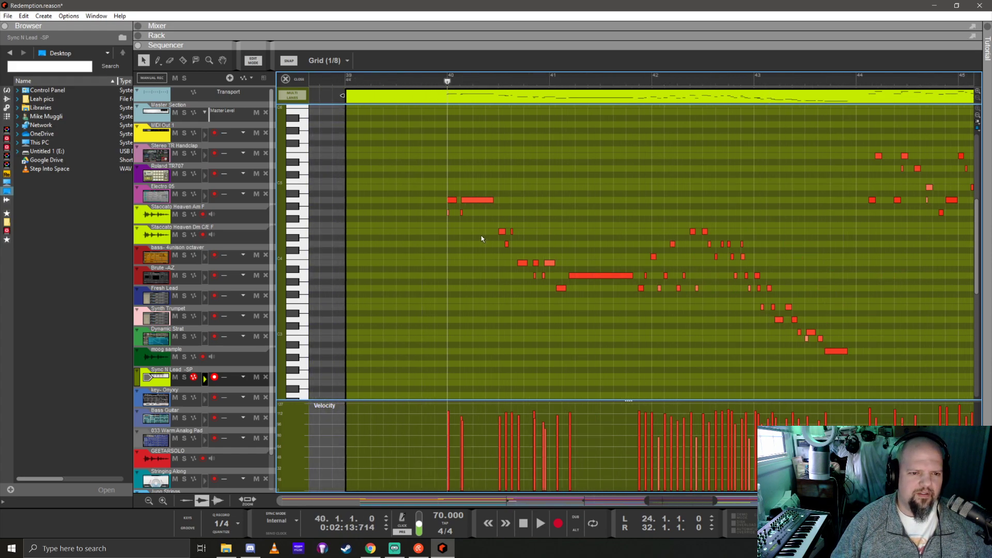
scroll(493, 244, up, 3)
drag(365, 82, 355, 82)
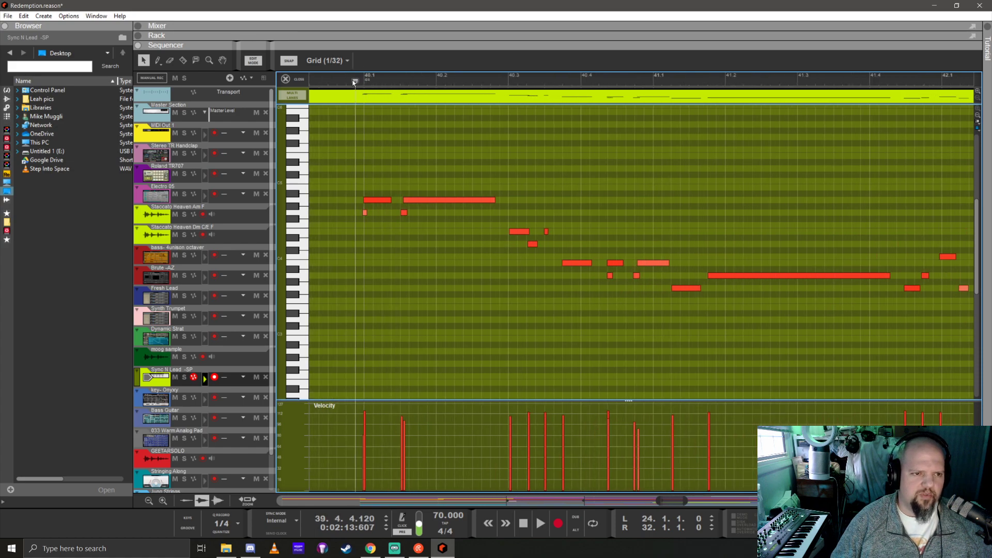
key(space)
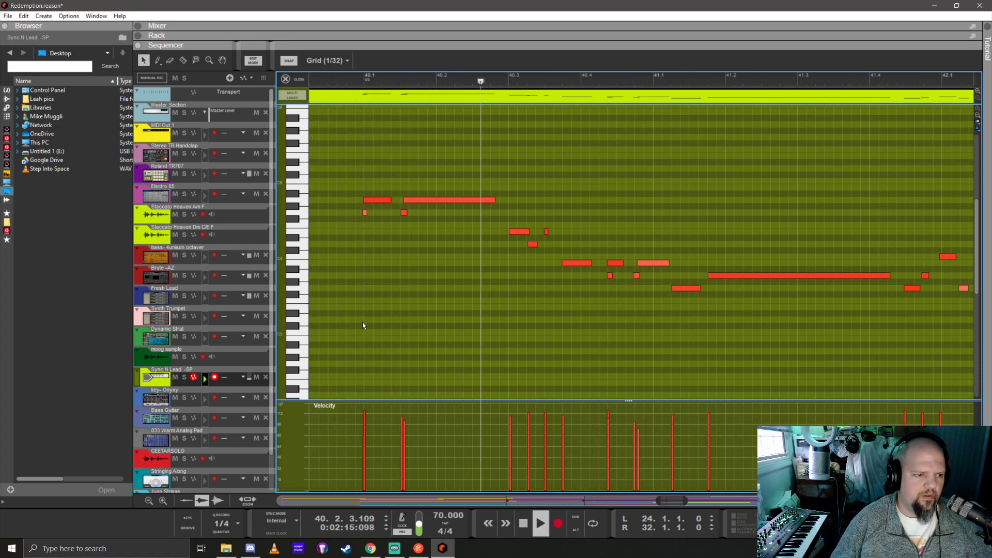
Solo the Sync N Lead -SP track and replay its notes from just before bar 40
click(185, 378)
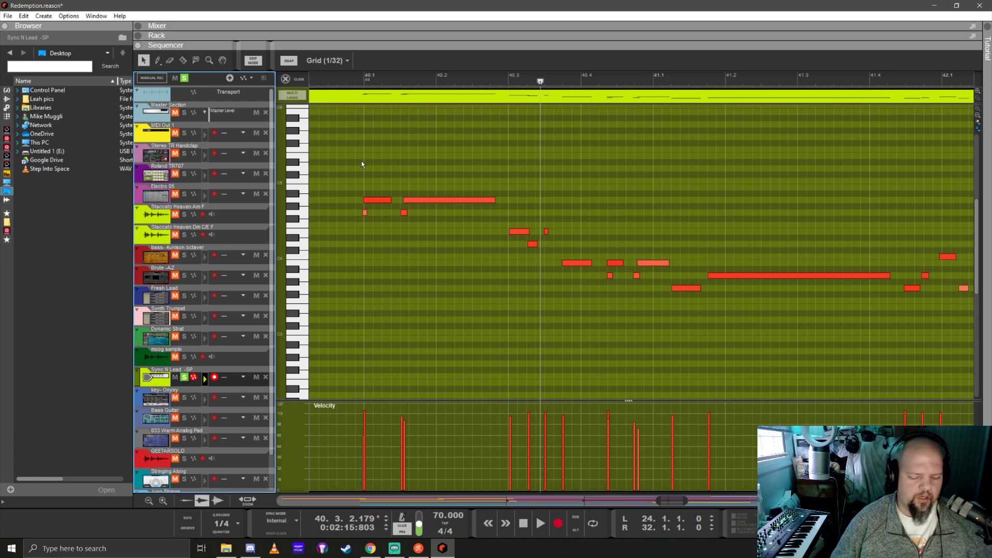
key(shift+Return)
key(space)
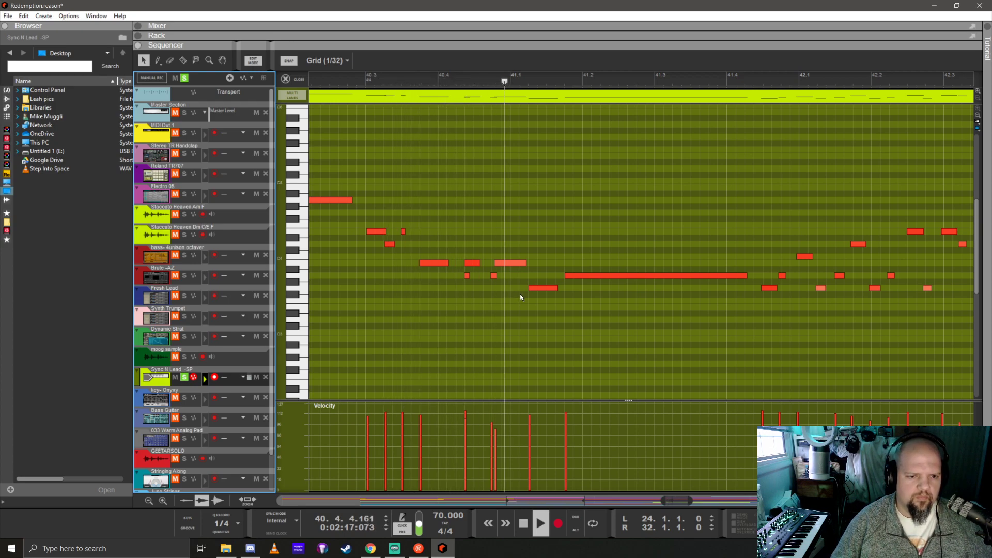
Shift the overlapping B3 and A3 notes near 40.4.2 earlier, starting B3 at 40.4.1.227, and replay the phrase from 40.3
key(space)
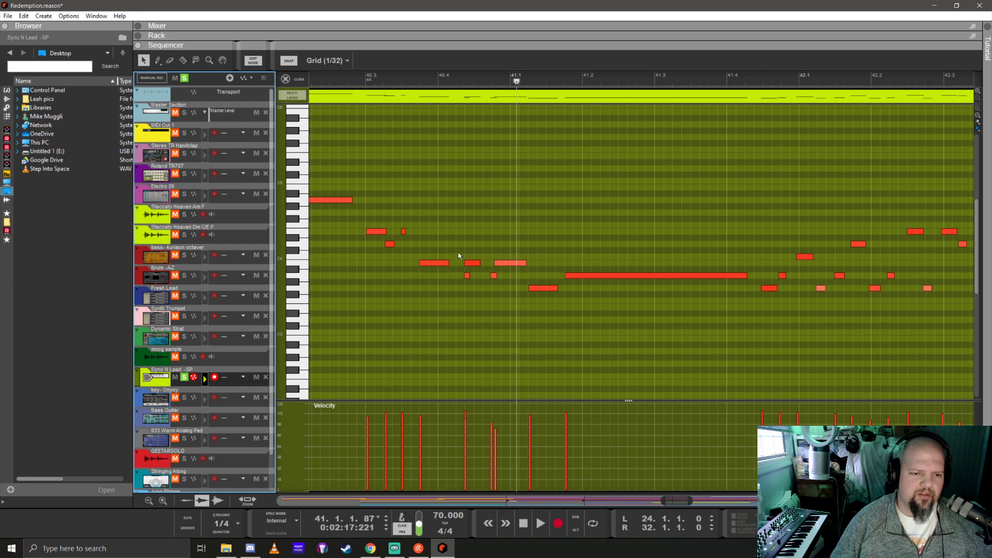
drag(460, 252, 479, 284)
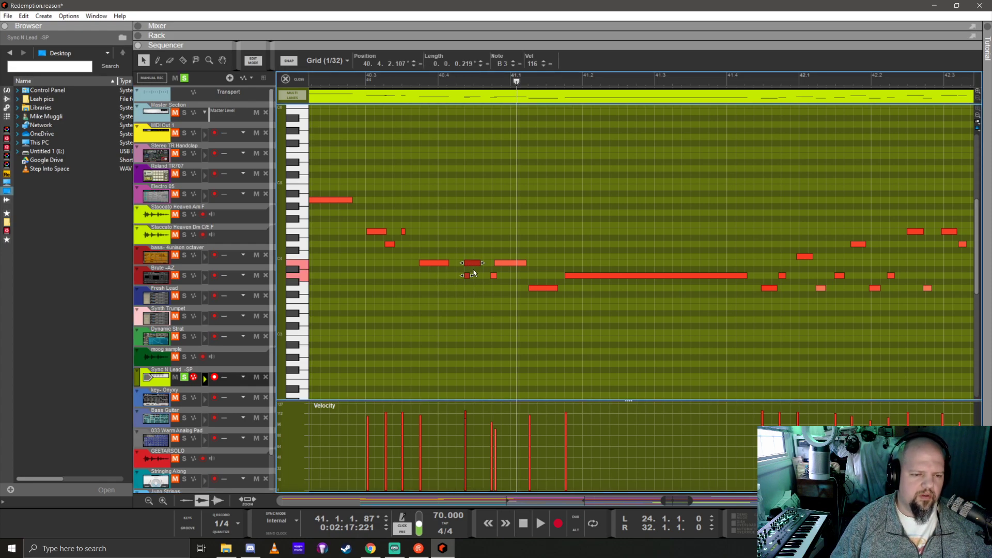
drag(471, 263, 464, 263)
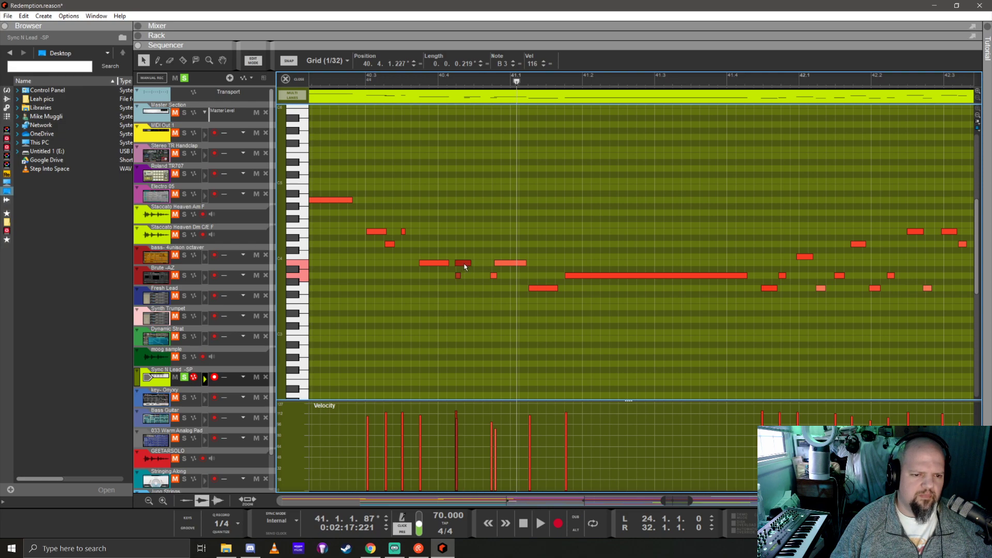
click(374, 79)
key(space)
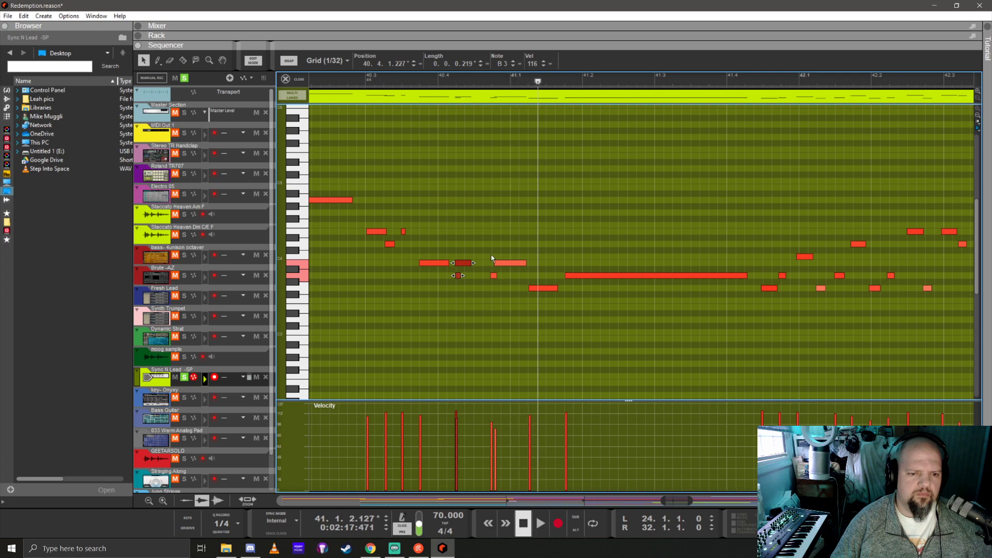
key(space)
Trim the start of the short B3 note to 40.4.2.0, leaving a length of 0.0.0.206, and replay the phrase
click(466, 254)
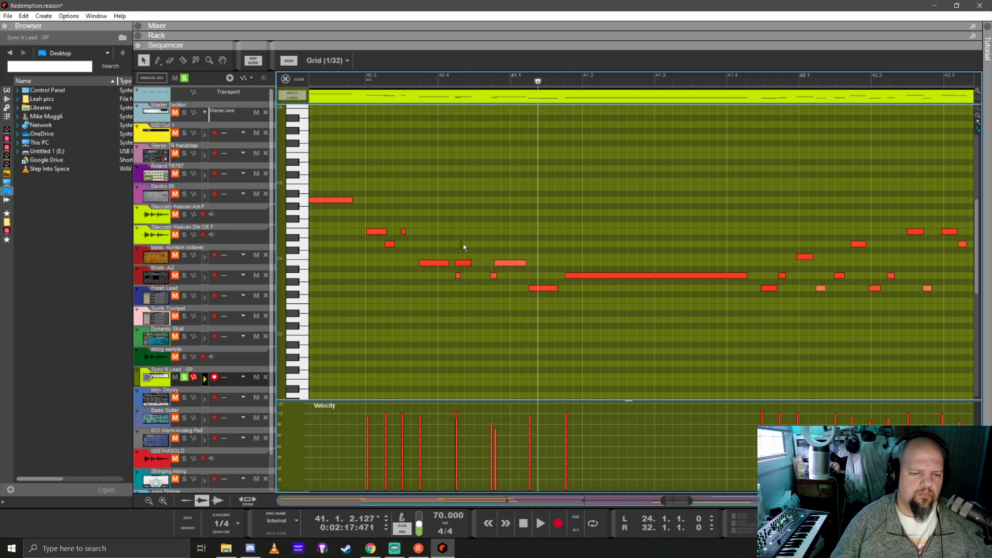
drag(482, 242, 475, 252)
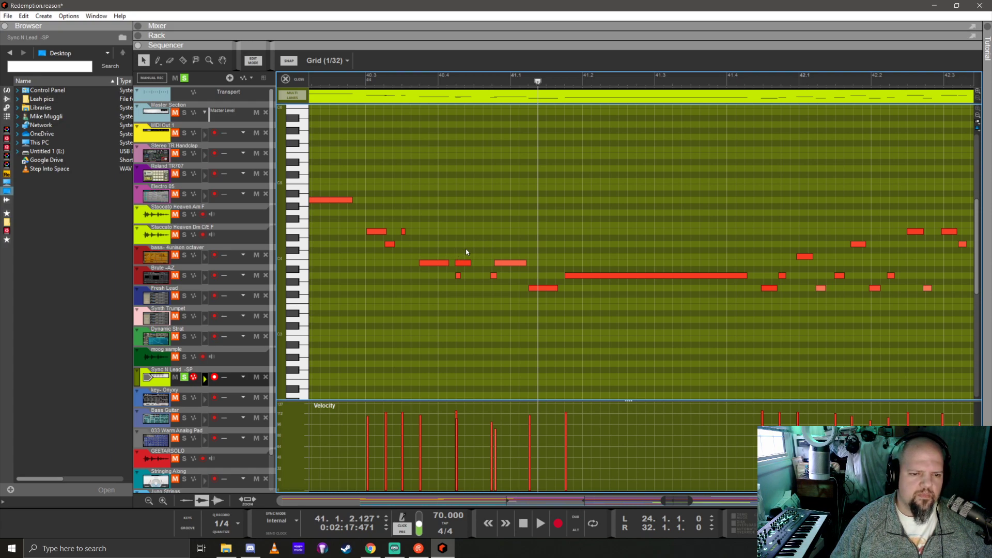
drag(457, 247, 517, 262)
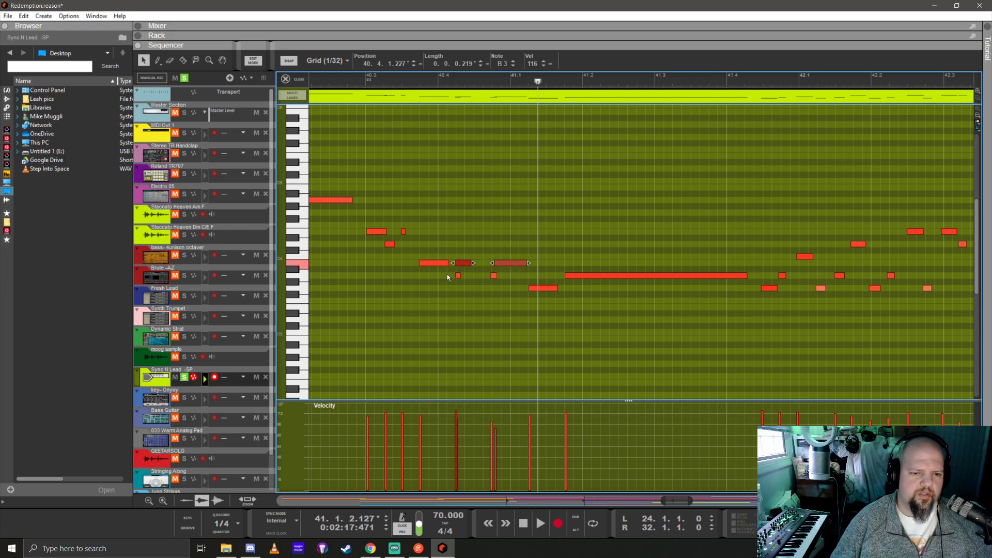
drag(447, 278, 503, 283)
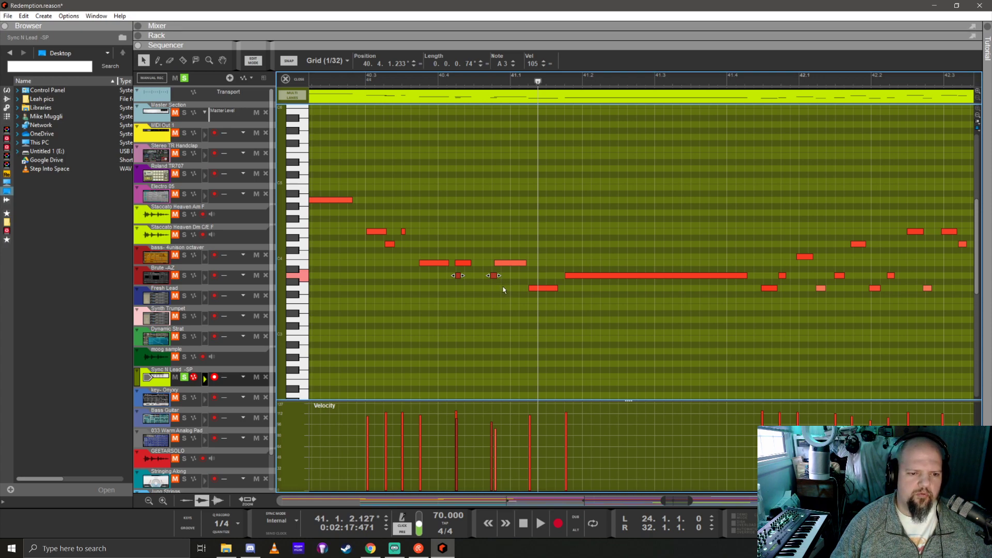
click(467, 245)
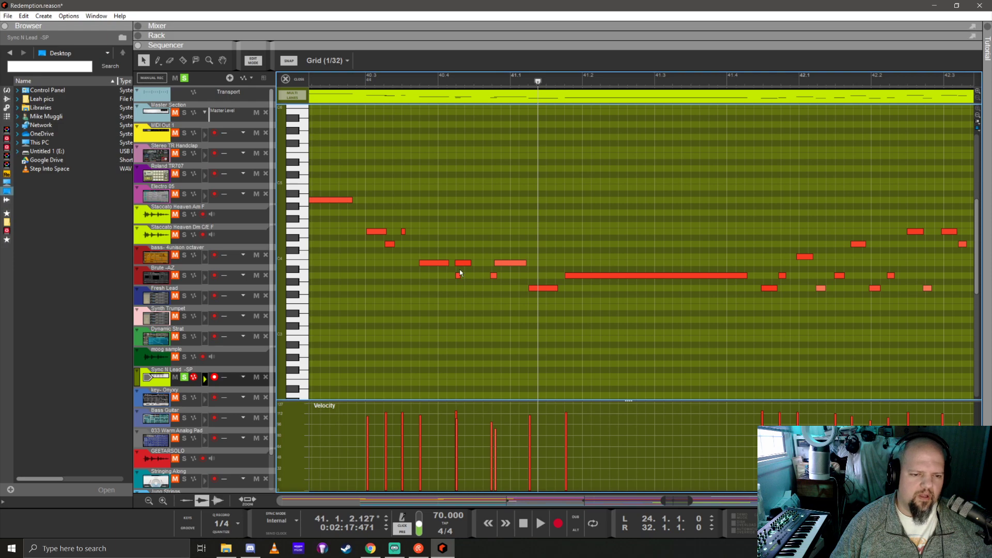
scroll(462, 266, up, 6)
click(418, 267)
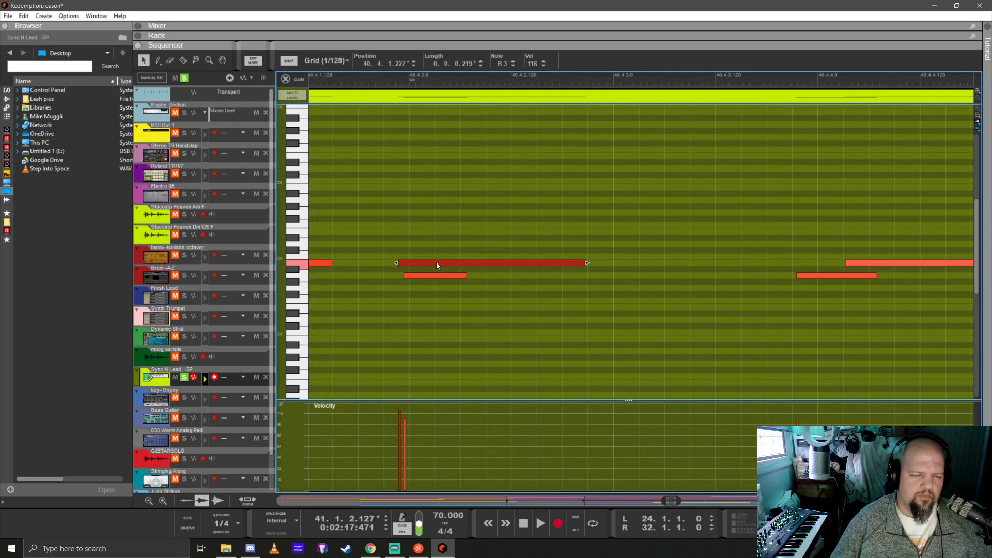
drag(393, 263, 406, 262)
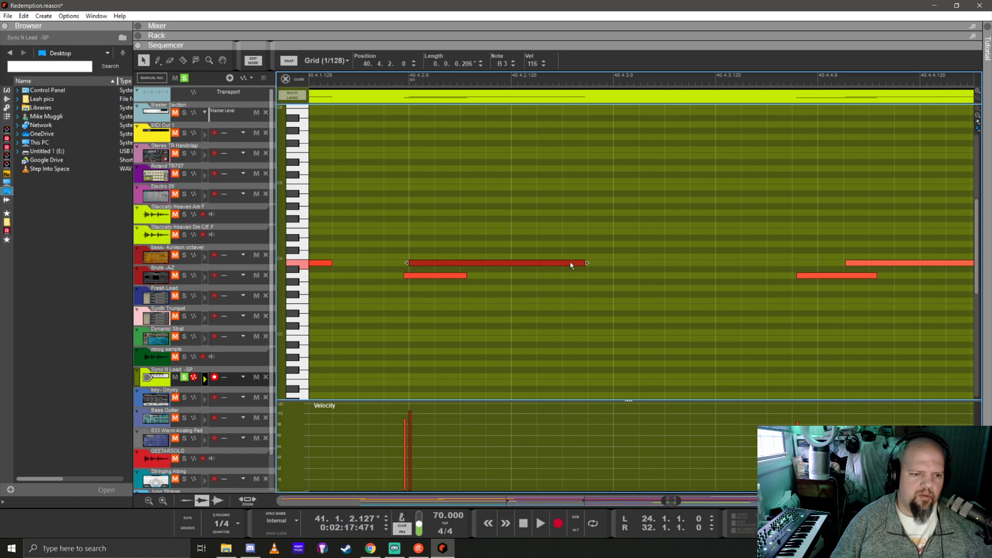
scroll(469, 269, down, 4)
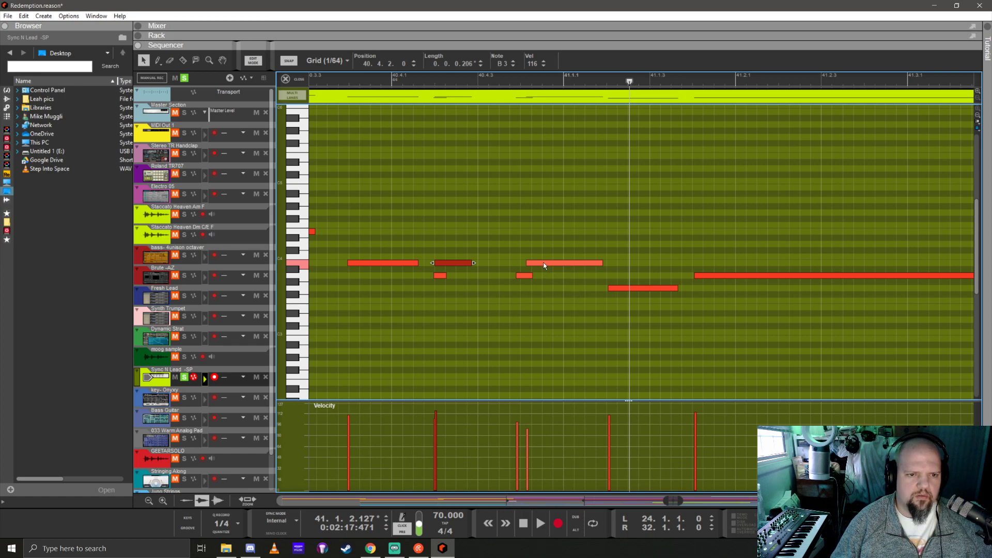
key(space)
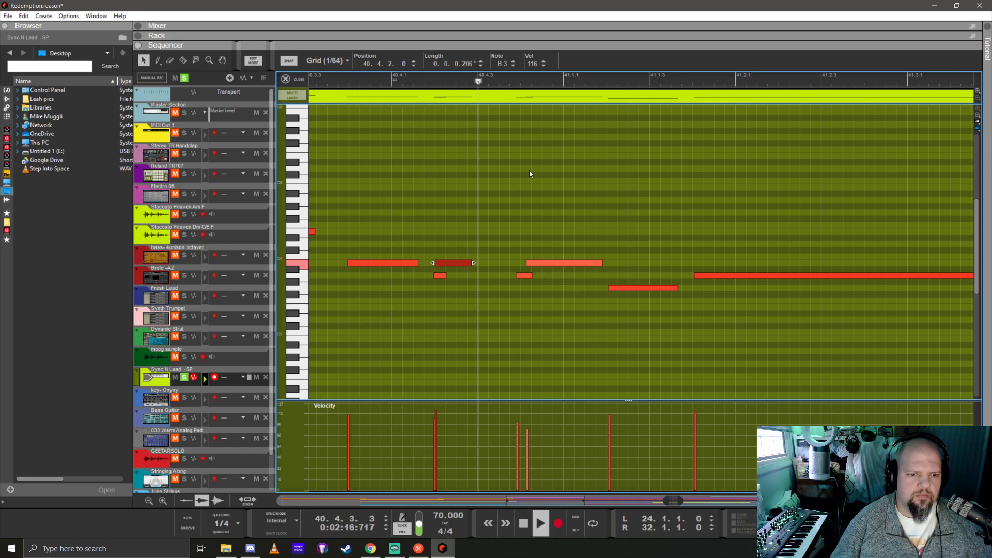
scroll(603, 282, down, 4)
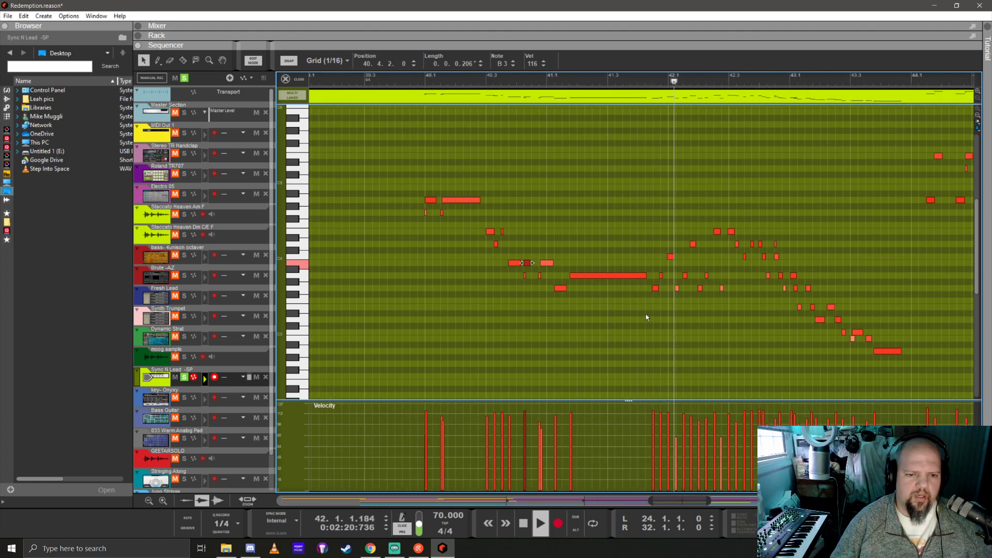
Quantize the longer B3 note just before bar 41 to 1/16 so it starts at 40.4.4.0
click(547, 262)
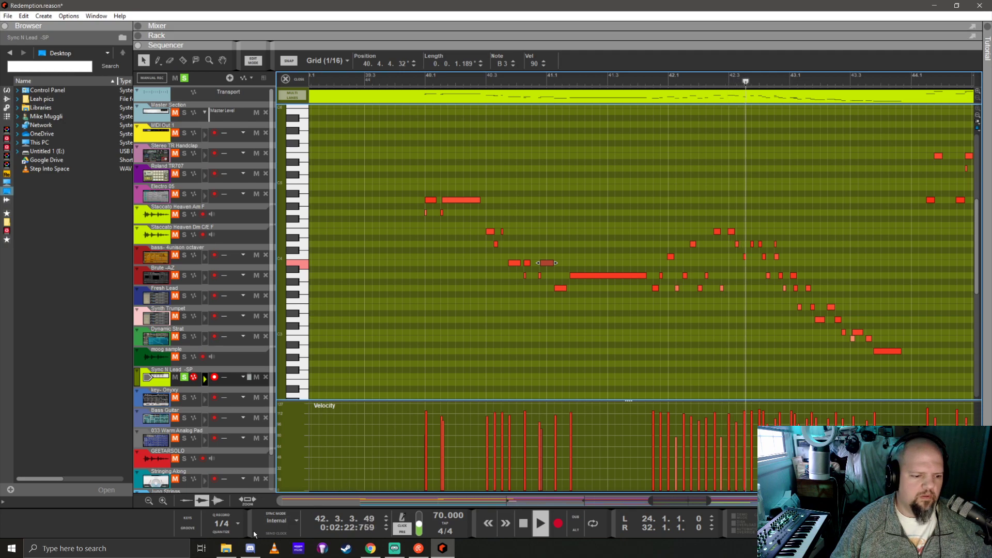
click(241, 523)
click(258, 467)
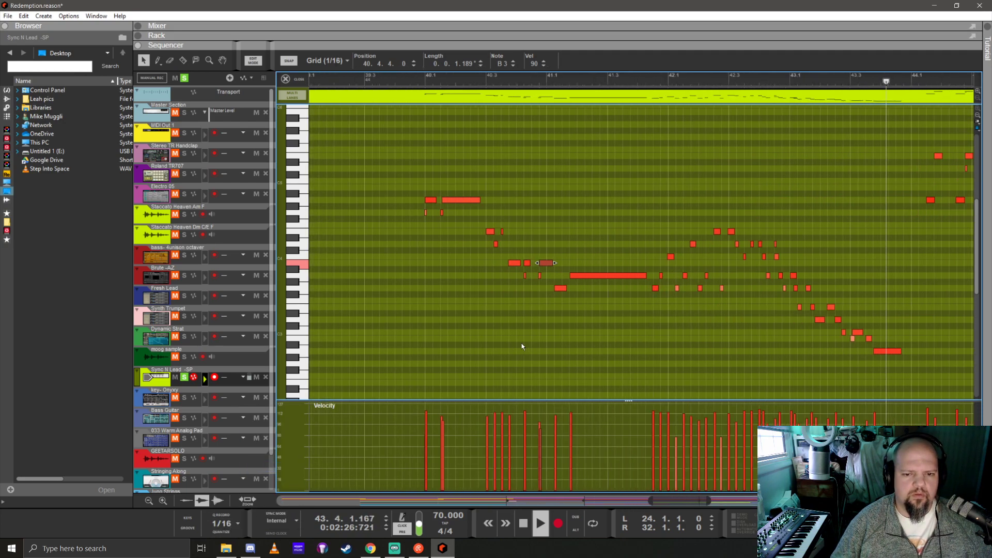
Play the Sync N Lead -SP run from bar 42 to just past bar 43
key(space)
scroll(557, 337, right, 3)
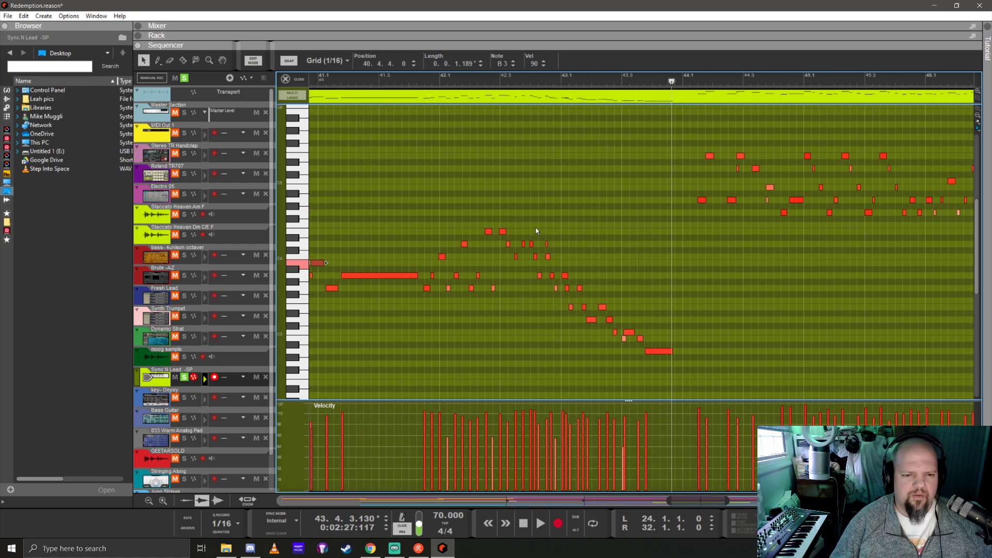
click(439, 78)
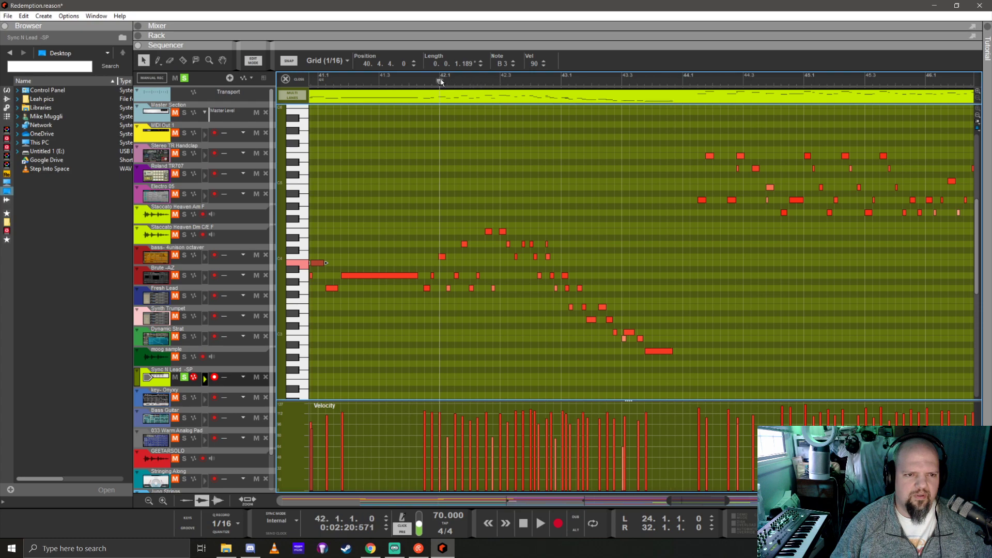
key(space)
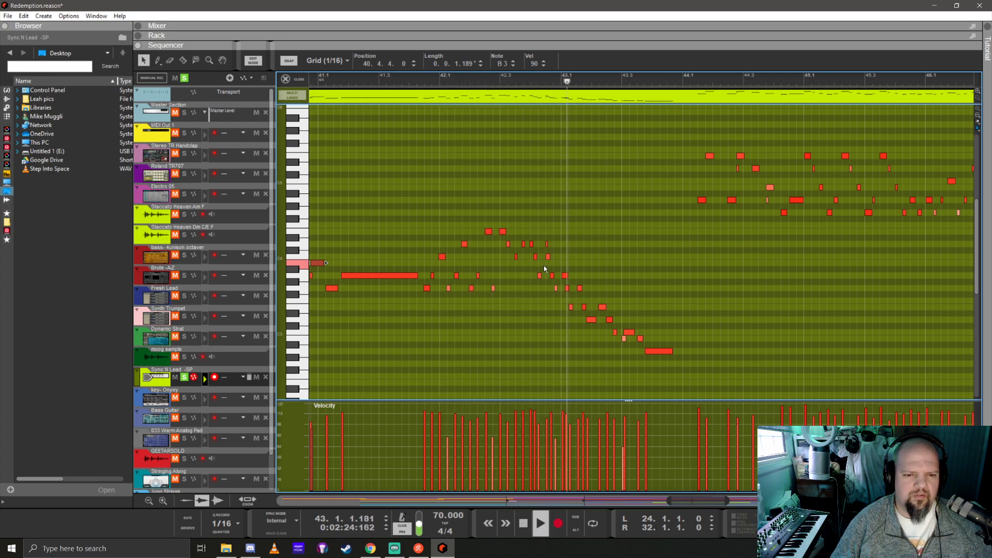
key(space)
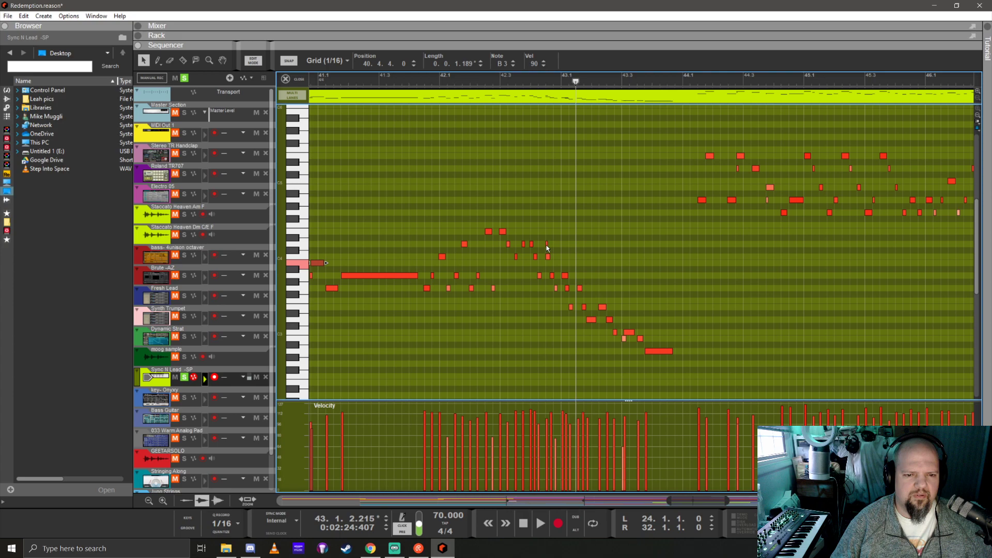
Quantize the D4, C4 and A3 notes just before bar 43 to 1/16
click(553, 277)
click(555, 289)
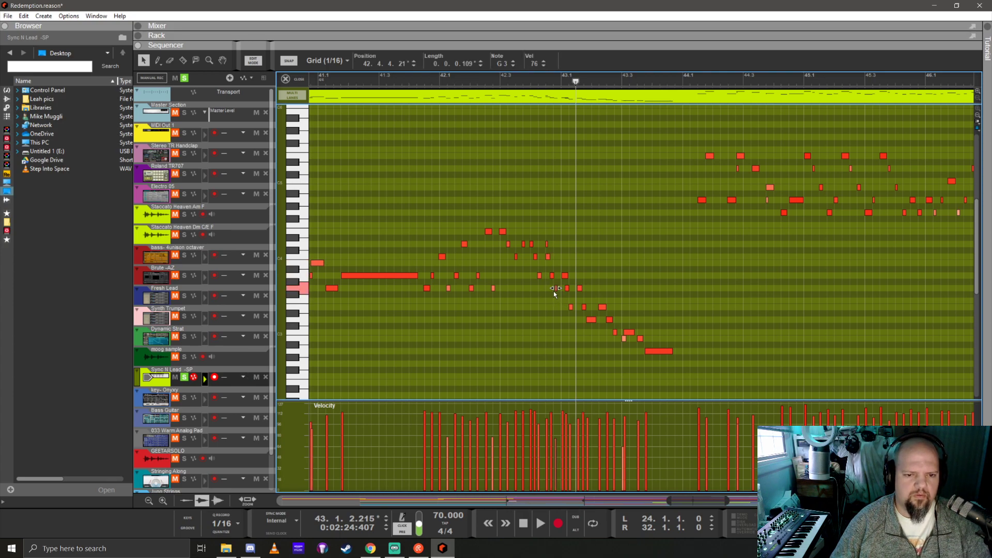
drag(544, 231, 559, 294)
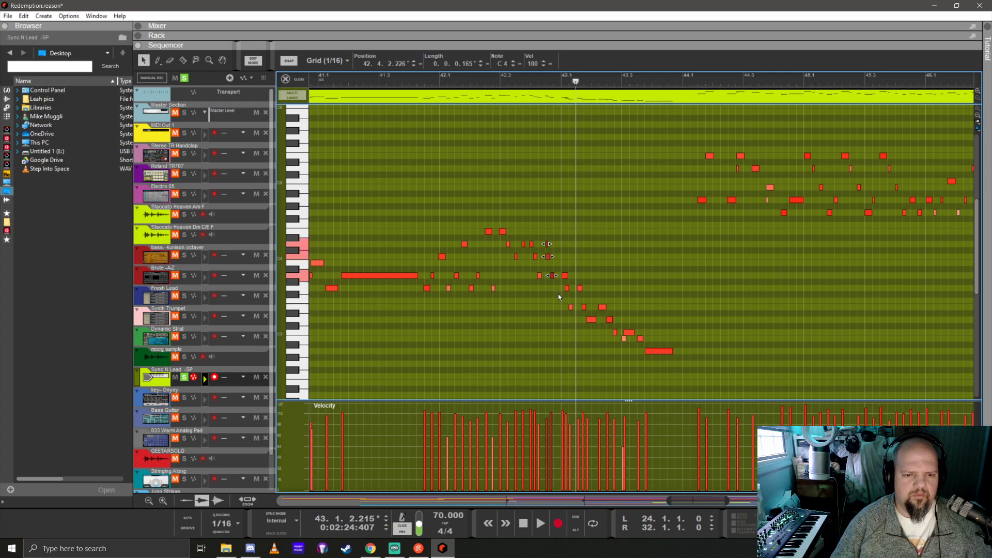
click(224, 533)
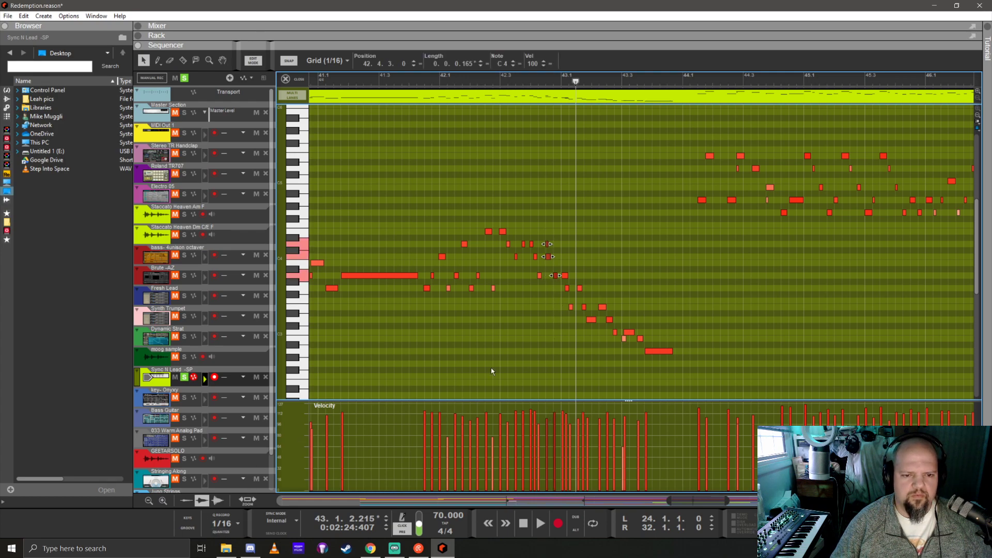
Reposition the C4 note just before bar 43 to start at 42.4.3.120
click(550, 281)
click(548, 257)
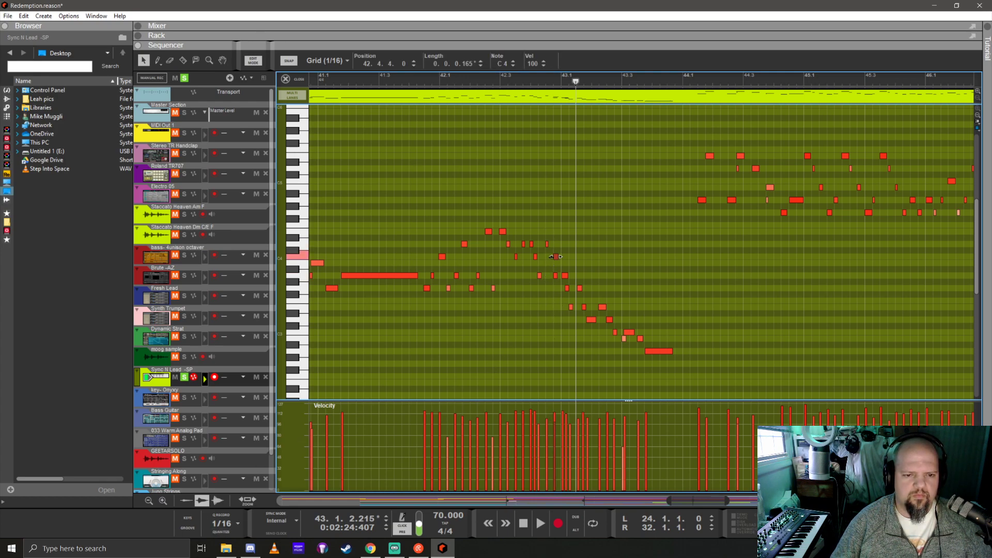
scroll(548, 261, up, 5)
drag(561, 255, 538, 256)
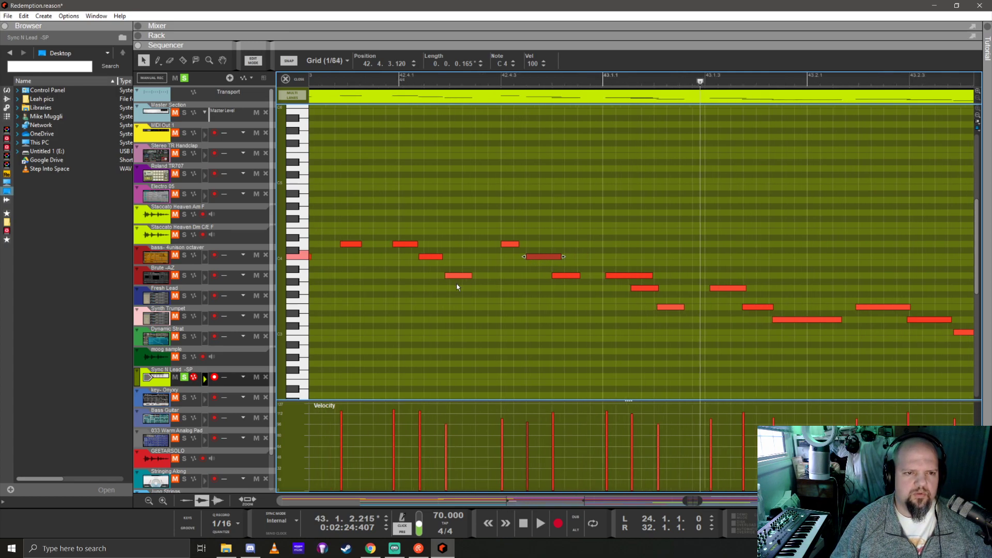
Replay the descending run around bar 43, starting from bar 42, to check the note timing
scroll(397, 296, down, 5)
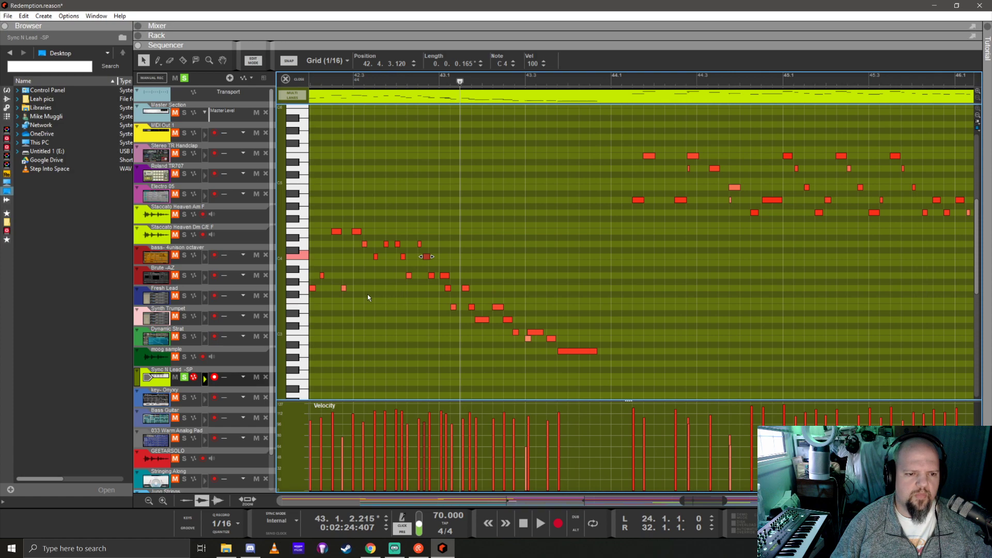
scroll(368, 297, left, 3)
key(space)
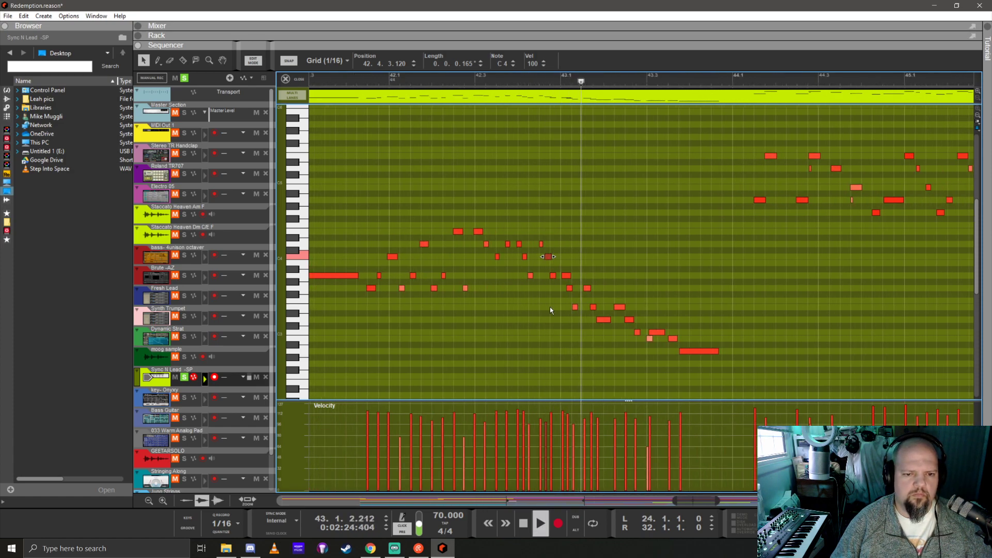
key(space)
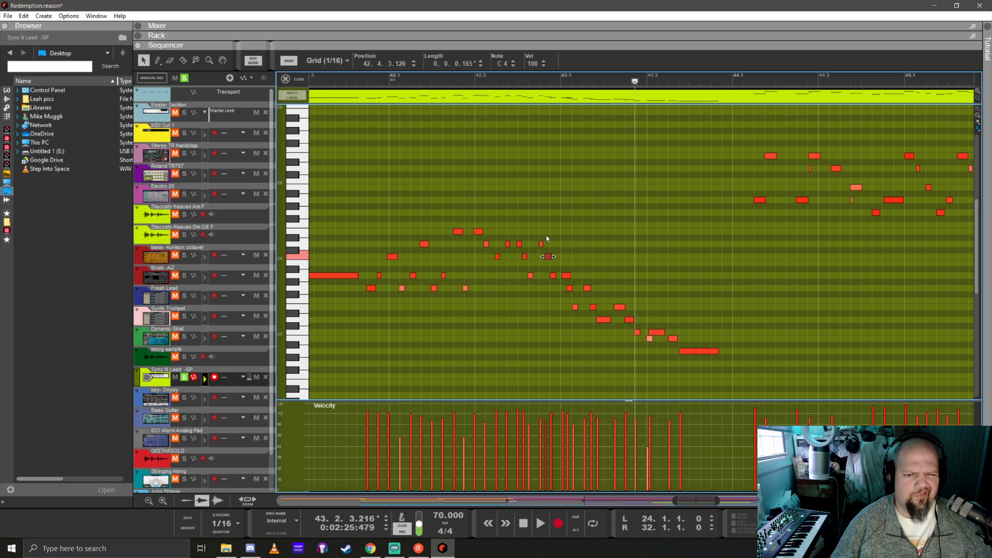
Quantize the descending notes from the D4 at 42.4.3 through the start of bar 43 to 1/16
drag(538, 222, 601, 349)
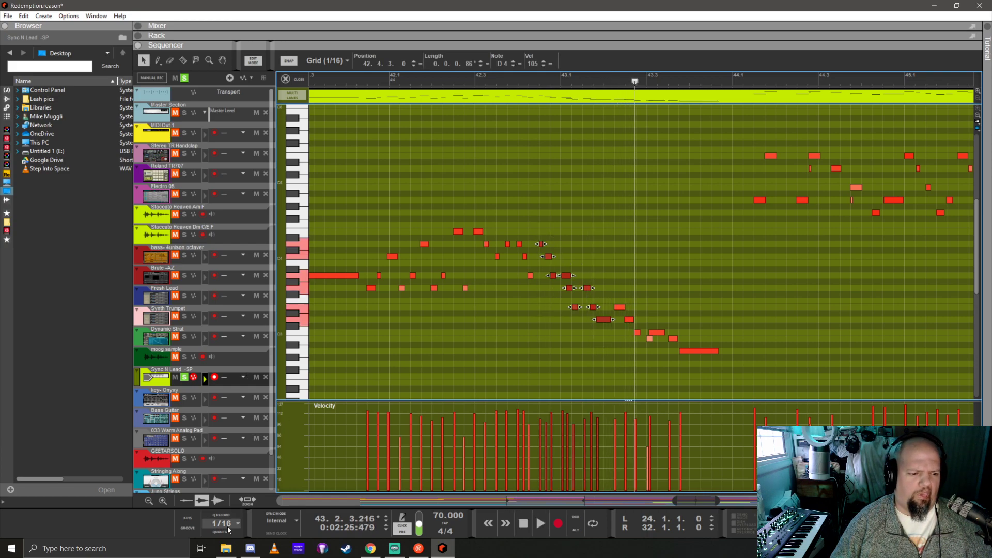
click(222, 531)
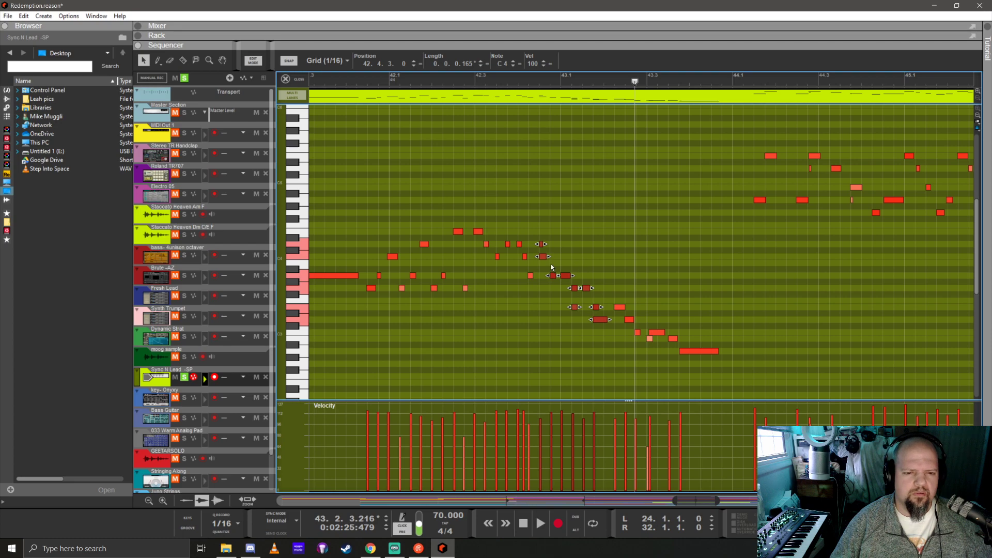
scroll(560, 251, up, 3)
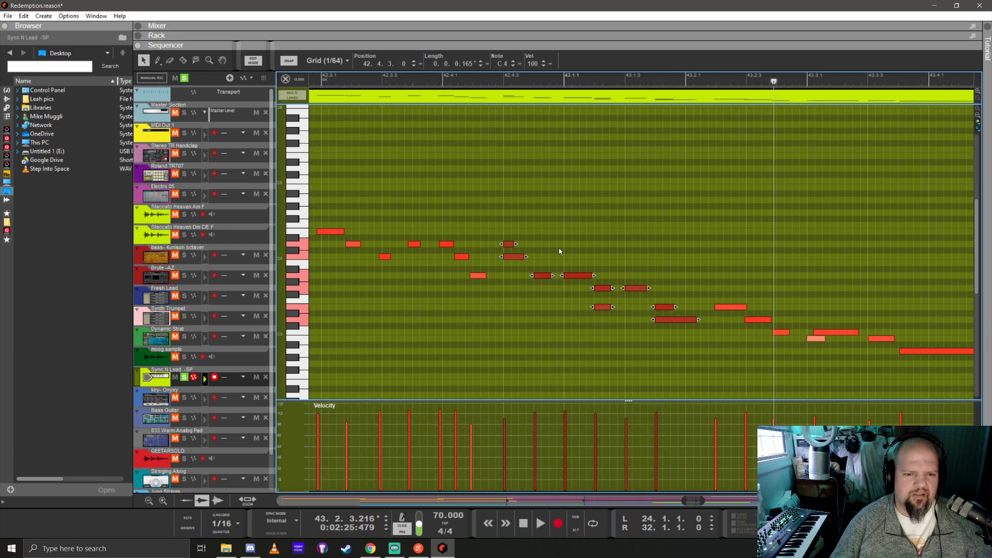
click(497, 300)
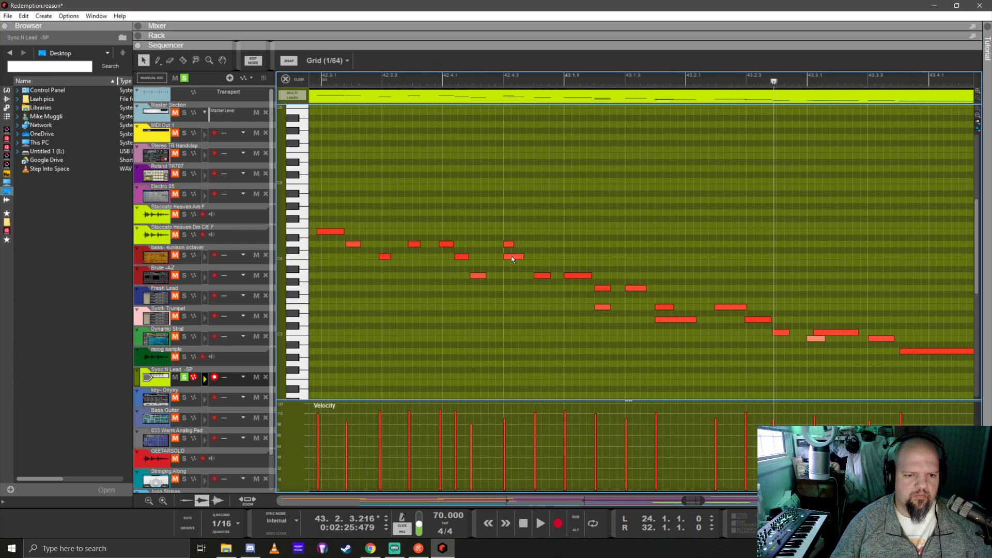
Separate the stacked notes by moving C4 to 42.4.3.120, G3 to 43.1.1.120 and E3 to 43.1.3.120
drag(512, 259, 526, 260)
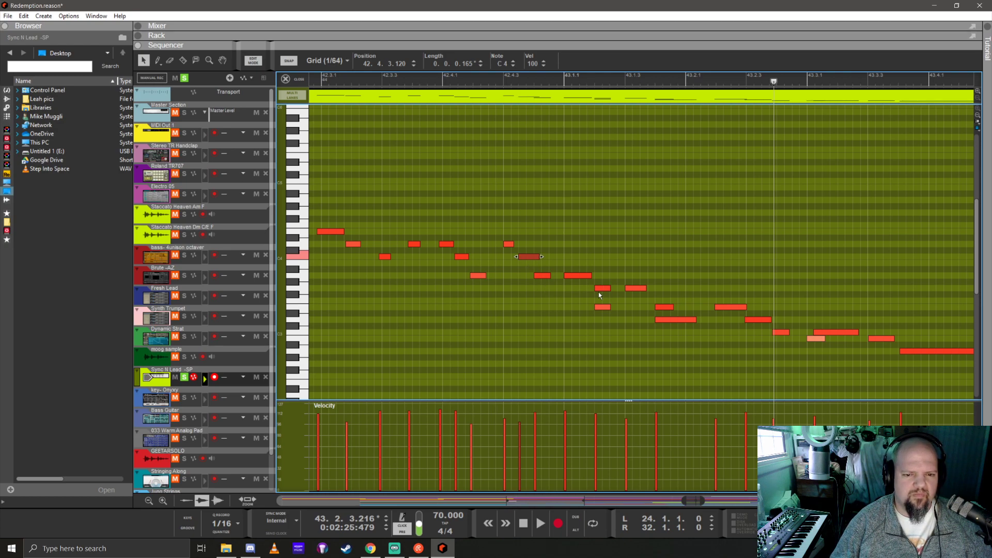
drag(599, 288, 587, 290)
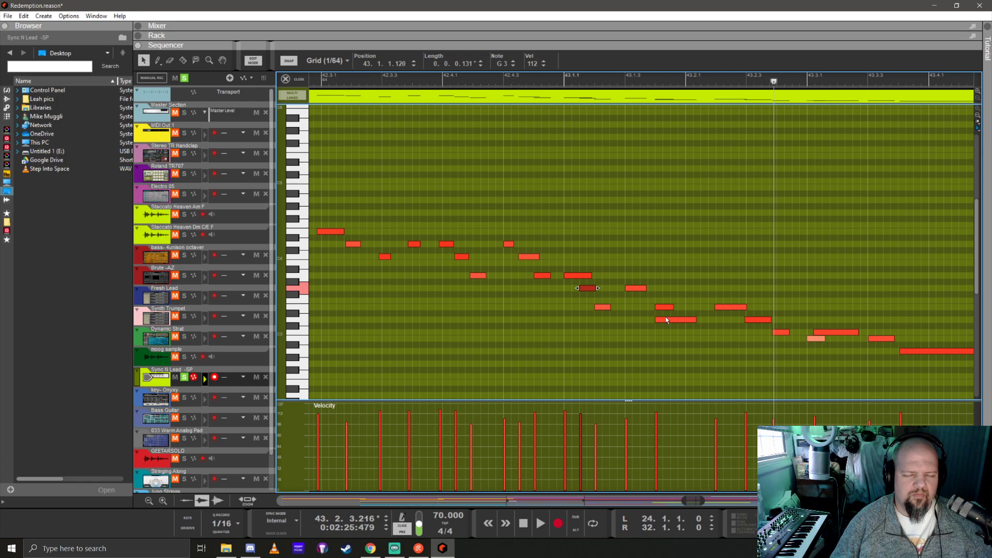
drag(664, 307, 648, 307)
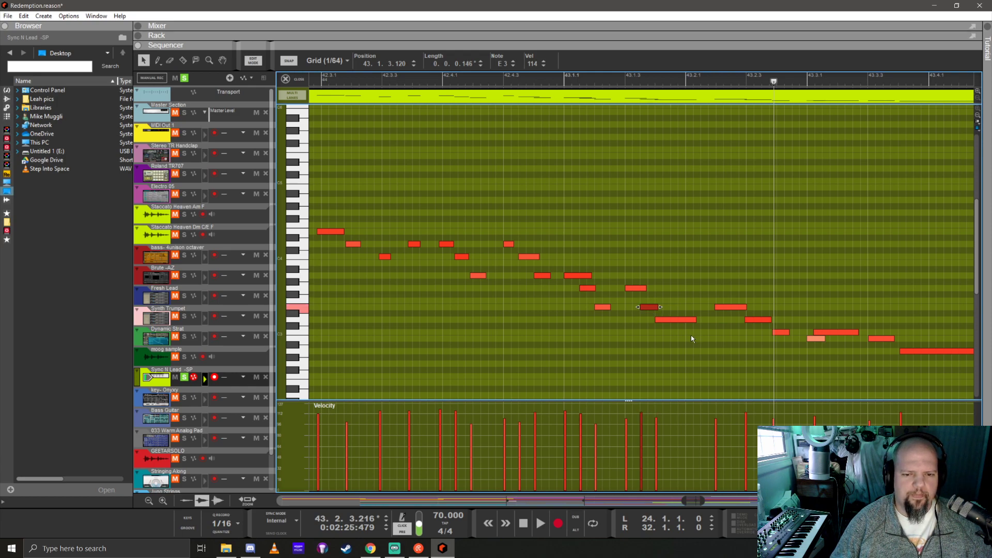
Play the soloed Sync N Lead -SP part from bar 42 through bar 48 to check the note timing
scroll(607, 329, right, 3)
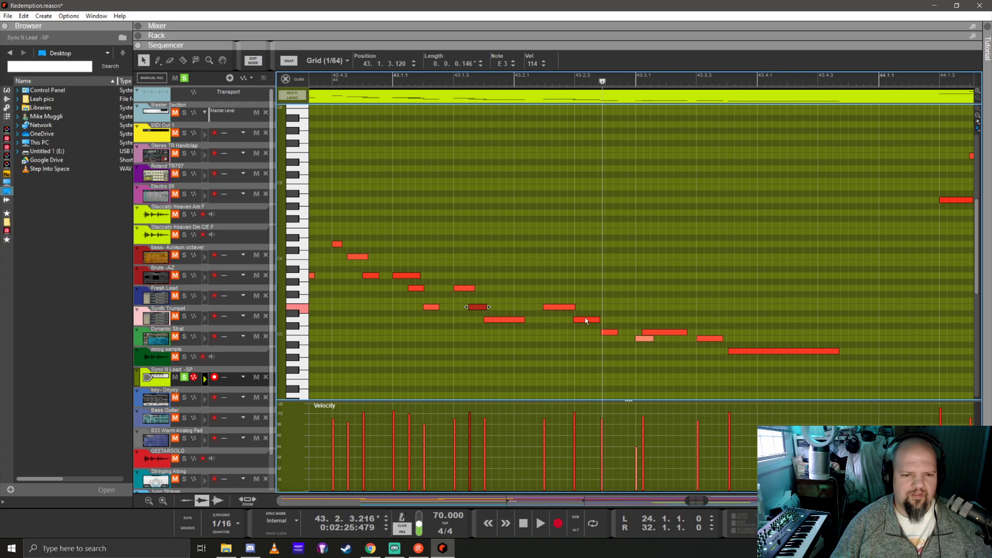
scroll(455, 337, down, 3)
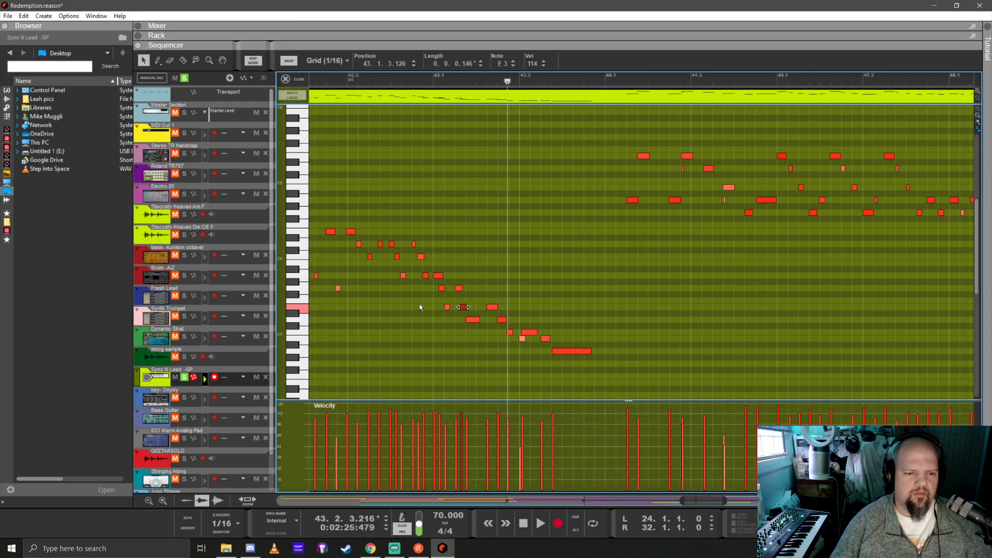
scroll(420, 307, left, 3)
drag(450, 79, 441, 81)
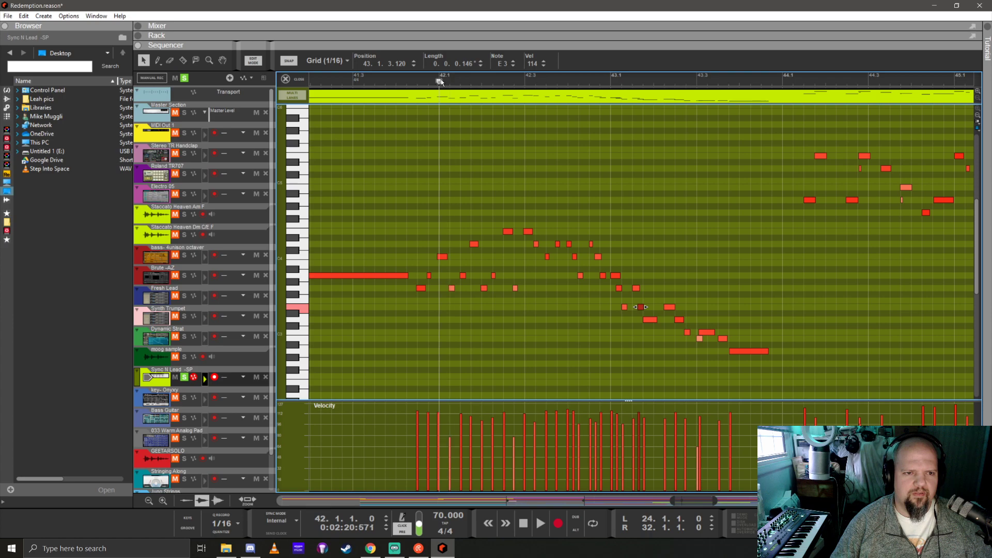
key(space)
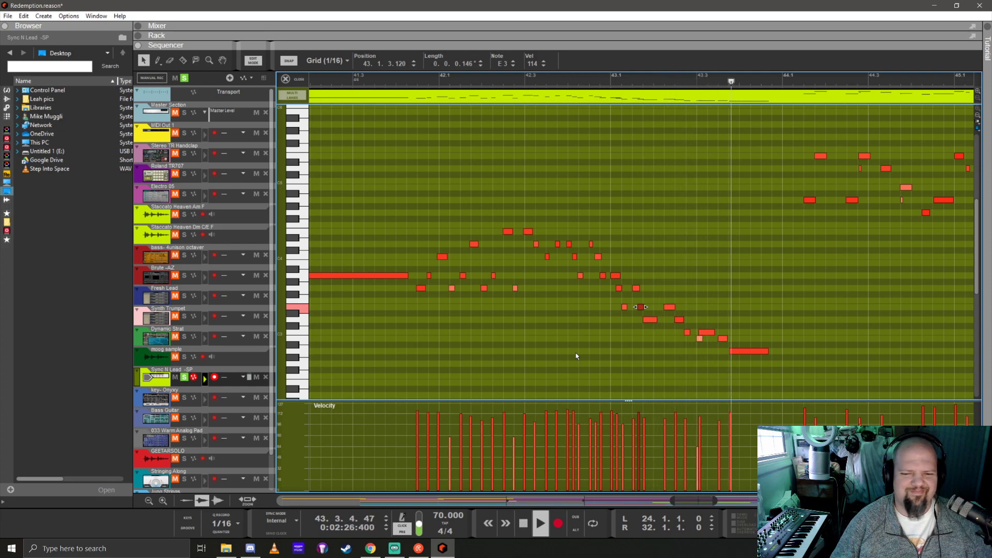
scroll(587, 350, down, 2)
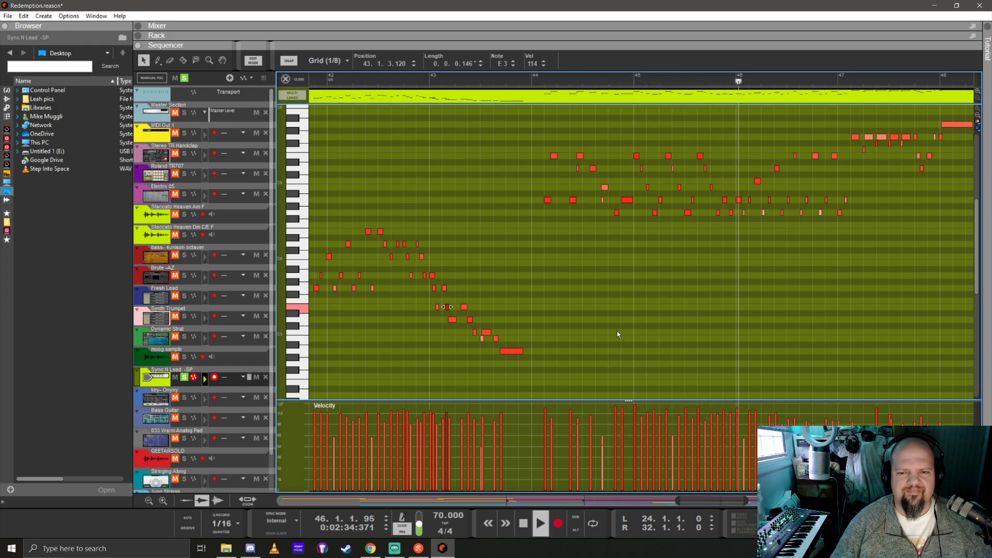
scroll(656, 308, down, 3)
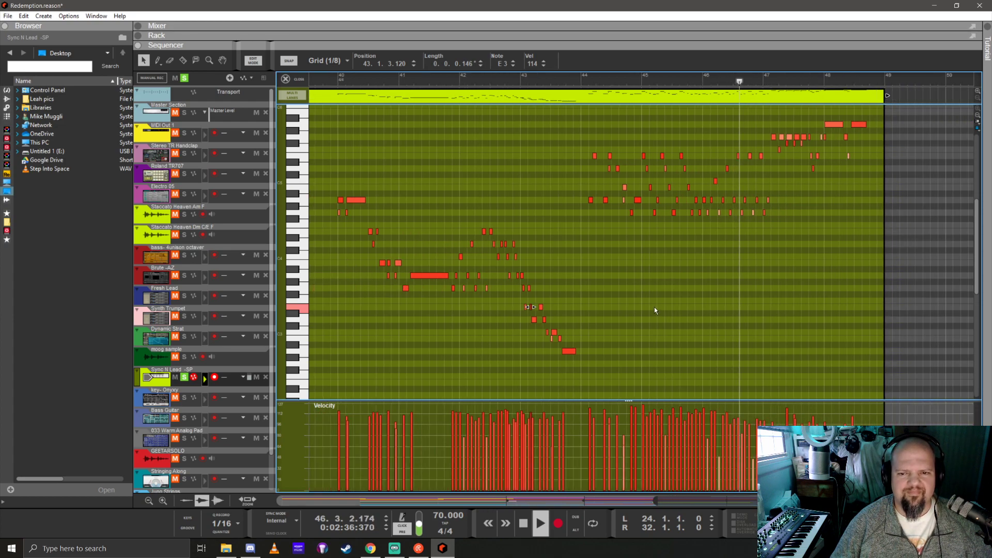
scroll(654, 308, right, 6)
scroll(543, 266, up, 3)
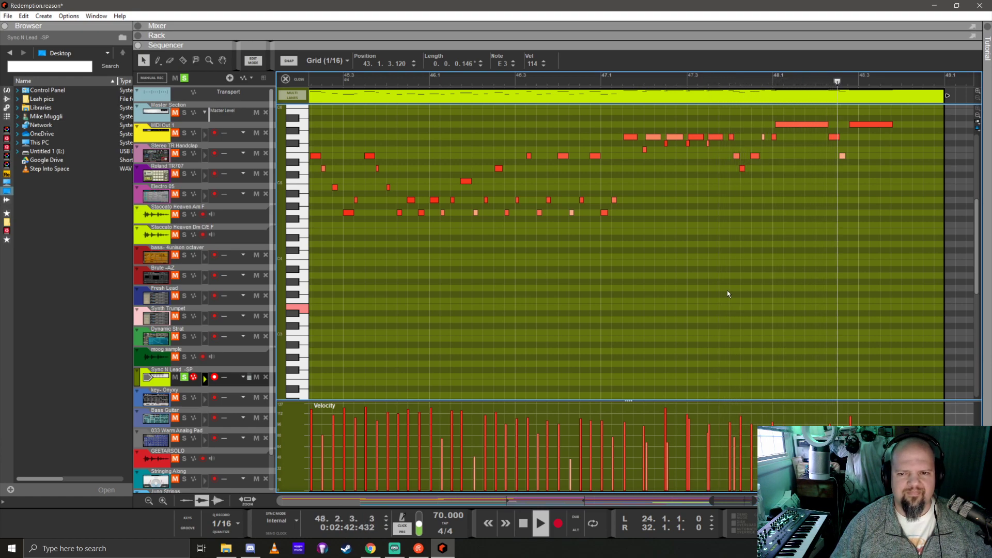
Stop playback and quantize the two short notes around 48.2.2 to 1/16
key(space)
drag(848, 172, 830, 129)
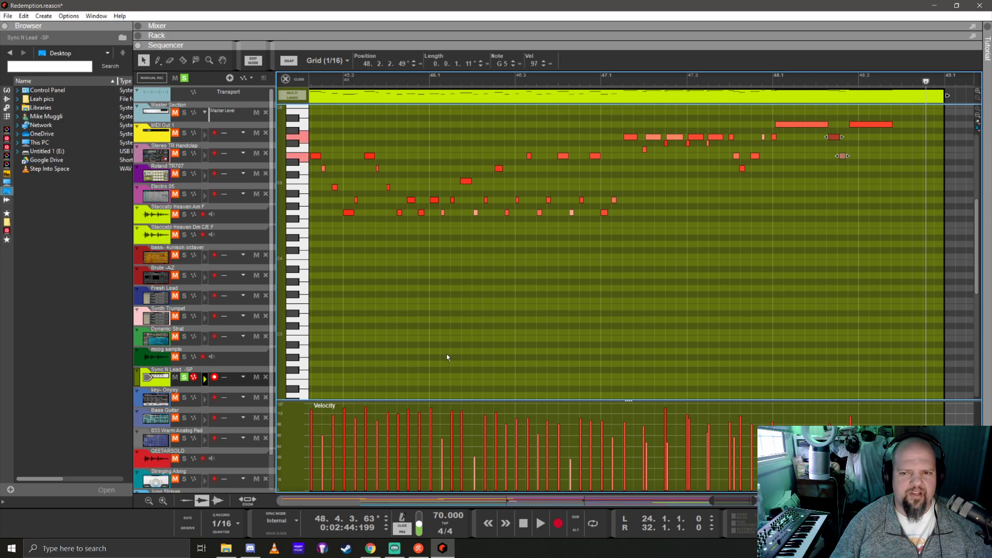
click(220, 531)
Return to the arrangement, unsolo the Sync N Lead -SP track and listen to the full mix from bar 39
scroll(526, 306, down, 4)
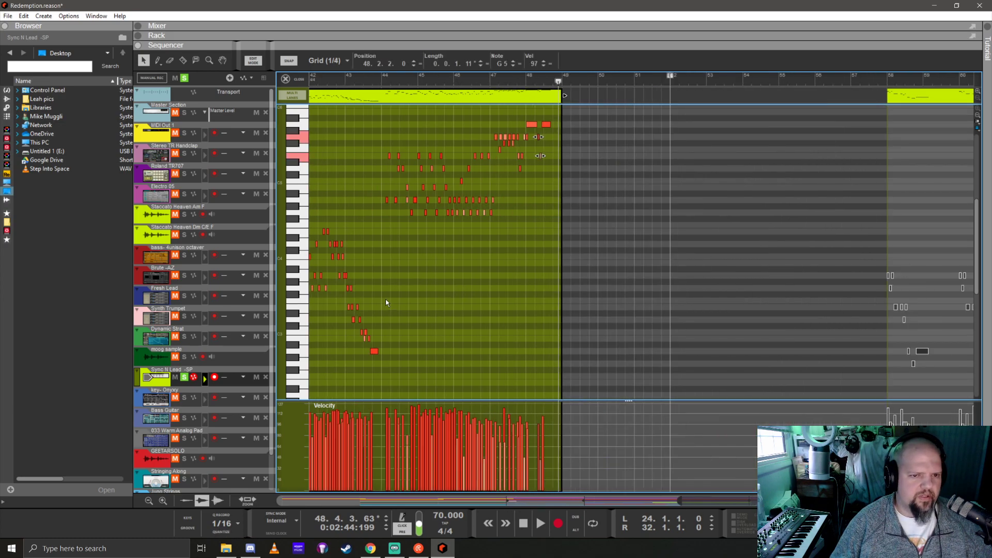
scroll(421, 272, left, 3)
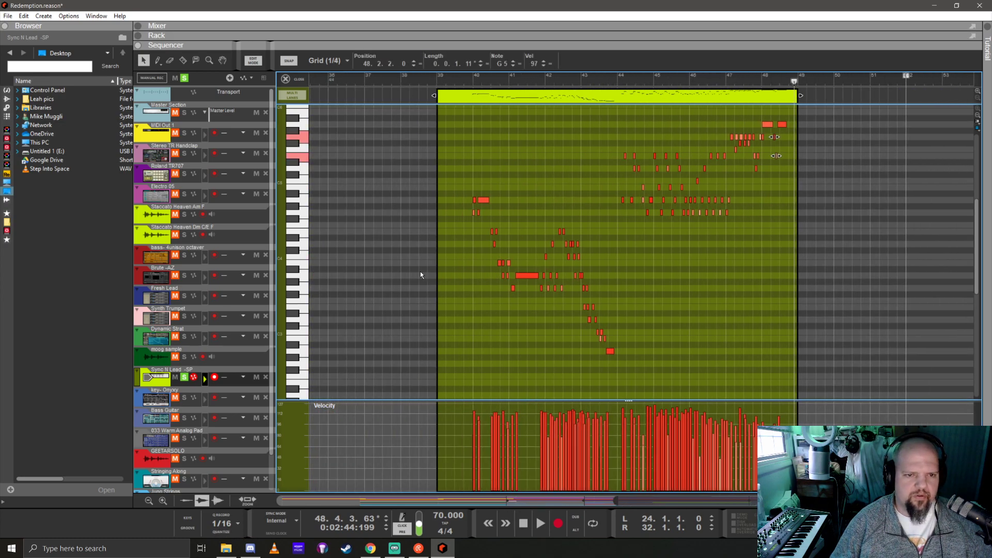
click(291, 79)
click(655, 81)
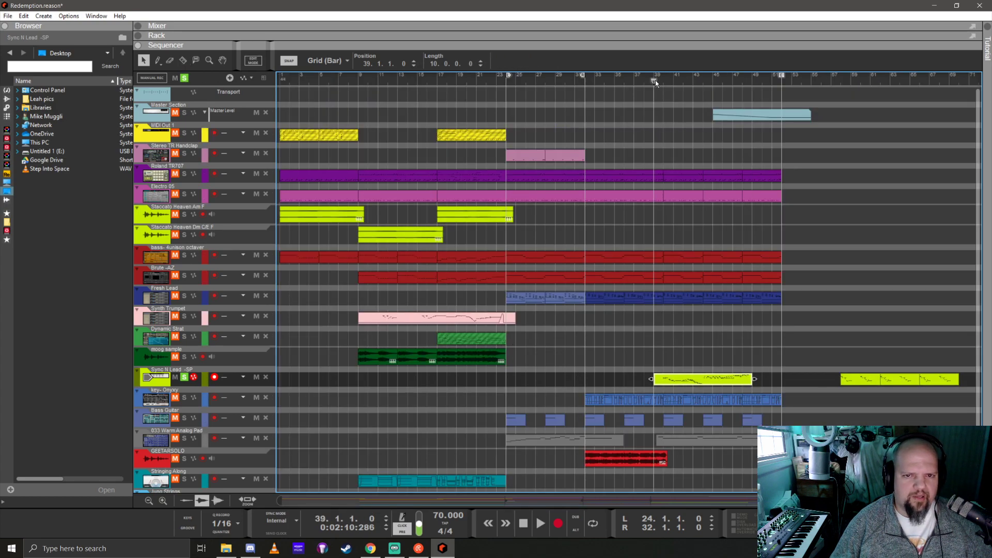
click(185, 379)
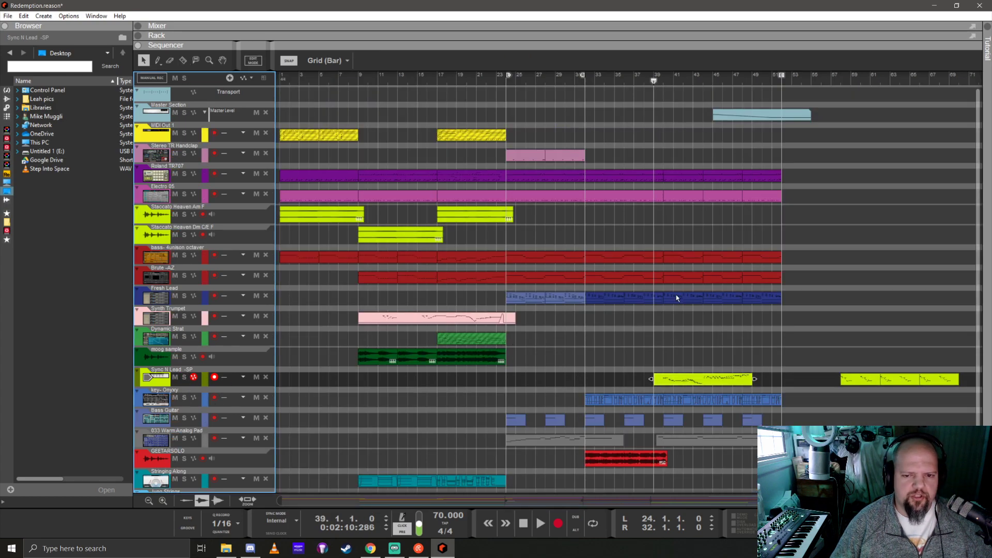
key(space)
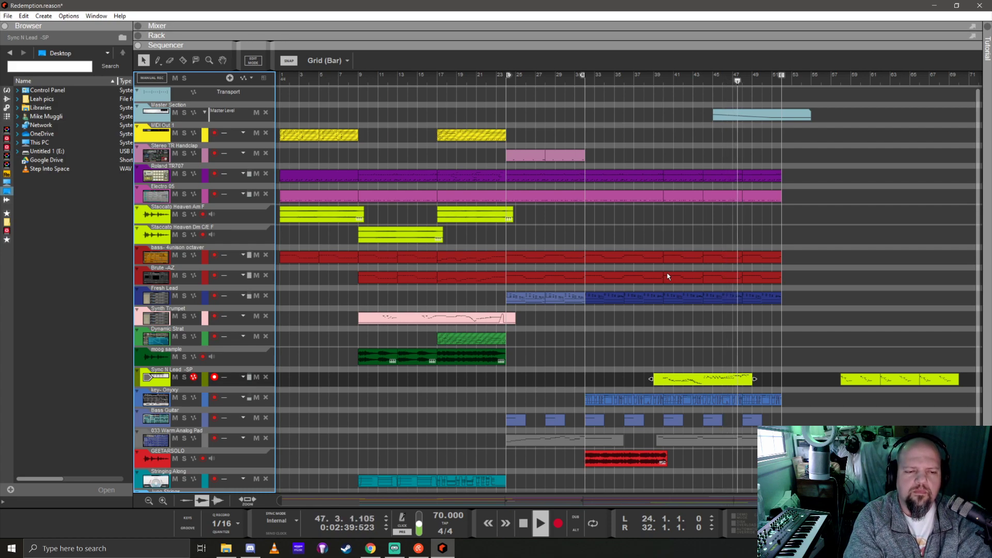
key(space)
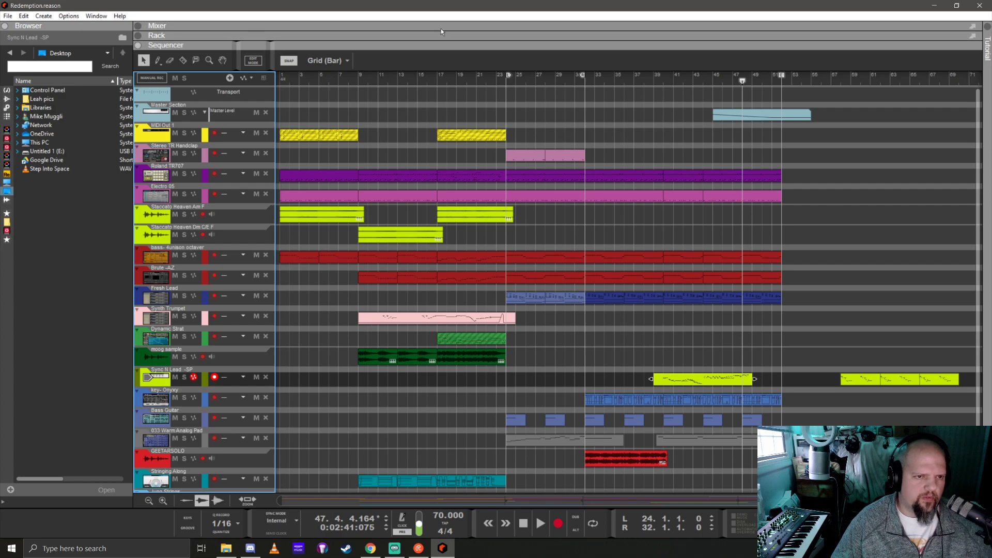
Show the rack and take a look at the Roland TR707 drum machine's pads
drag(444, 46, 437, 408)
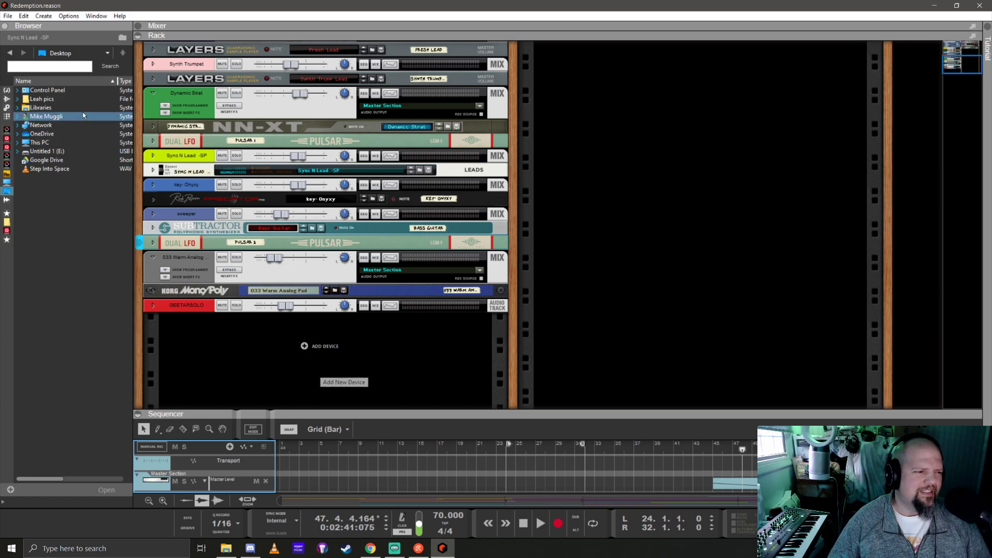
scroll(568, 217, up, 6)
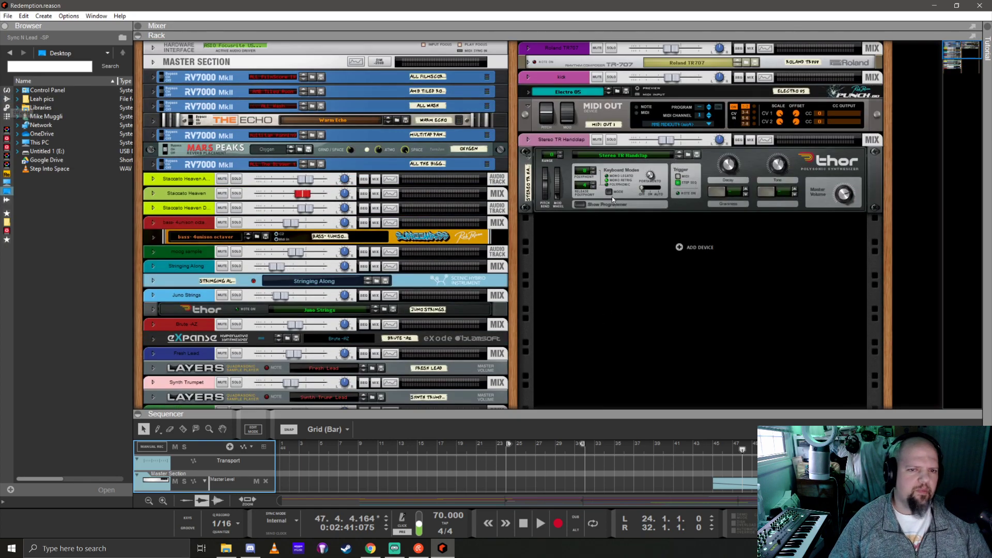
click(528, 63)
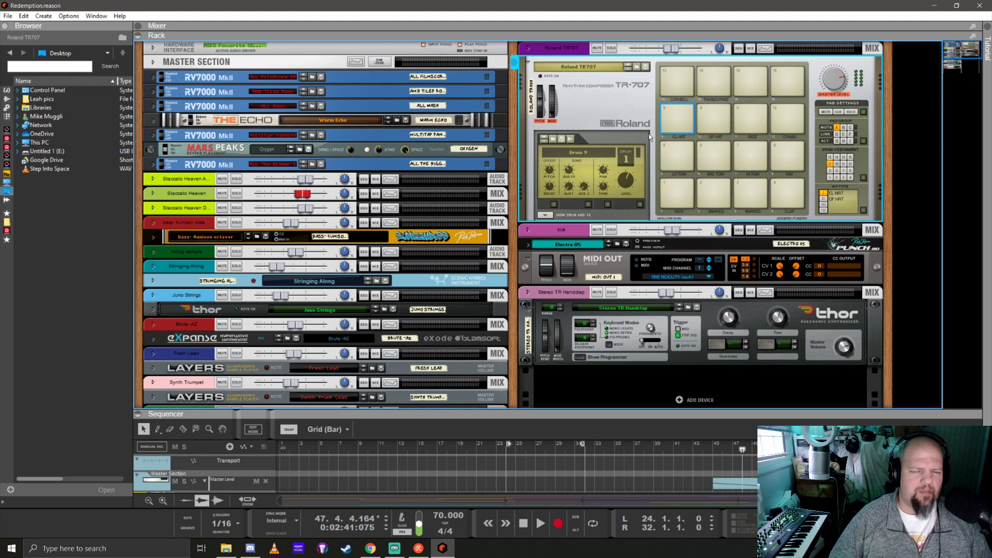
click(529, 63)
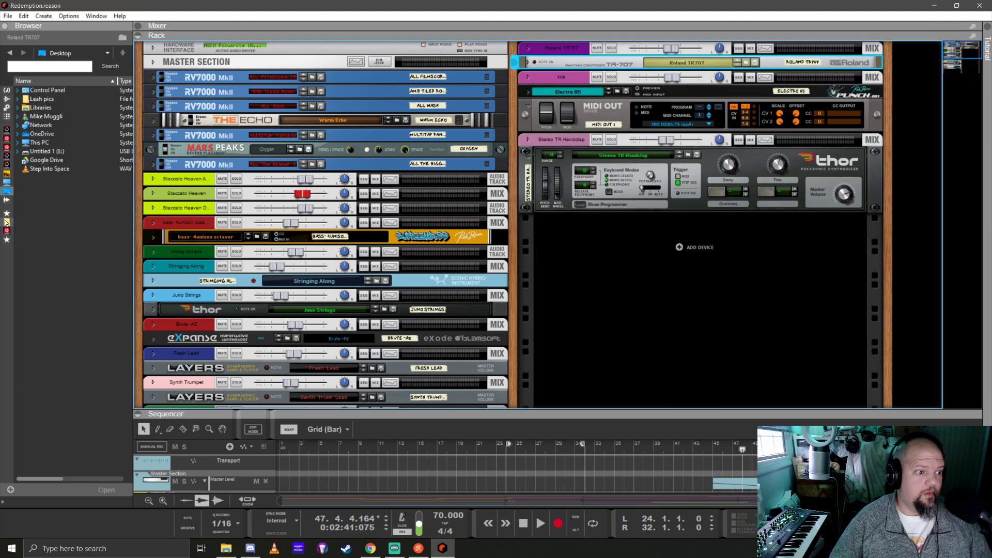
Search the sample library for "bell" and audition 53_RideBell.wav
click(7, 222)
click(47, 66)
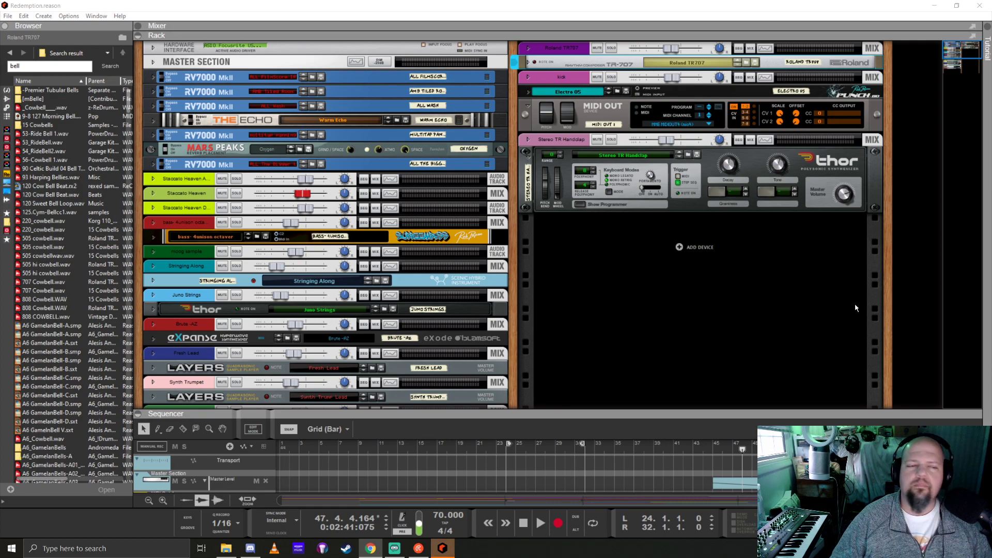
click(583, 10)
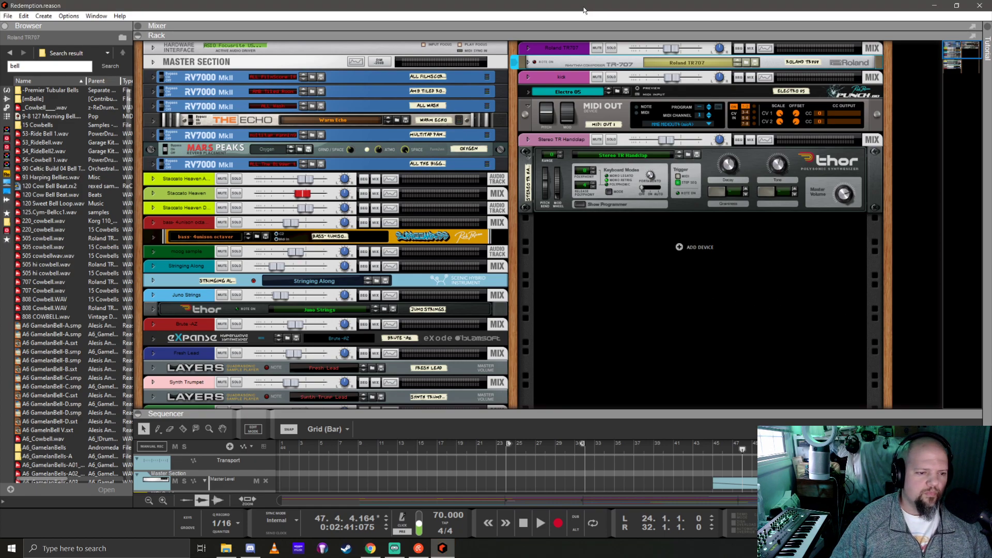
click(42, 142)
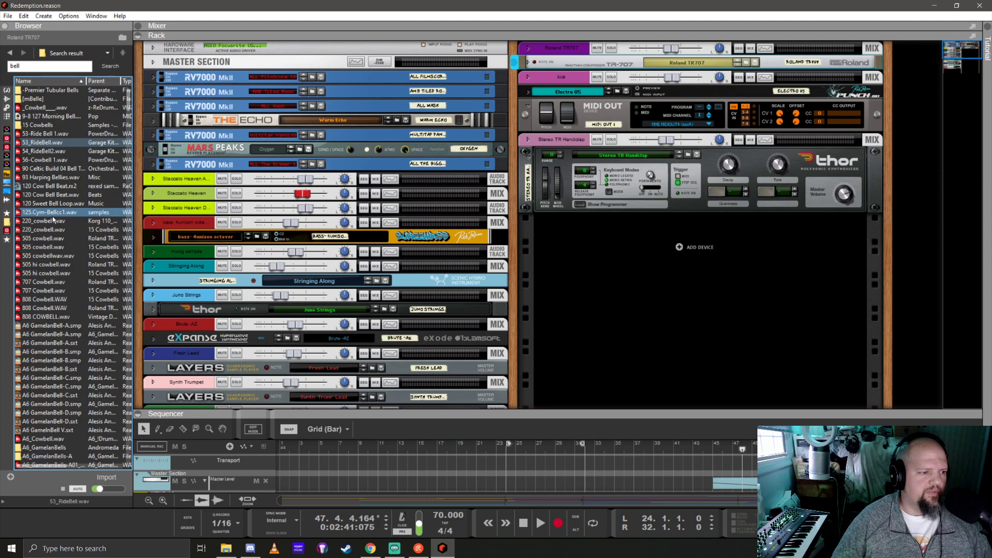
scroll(51, 216, down, 7)
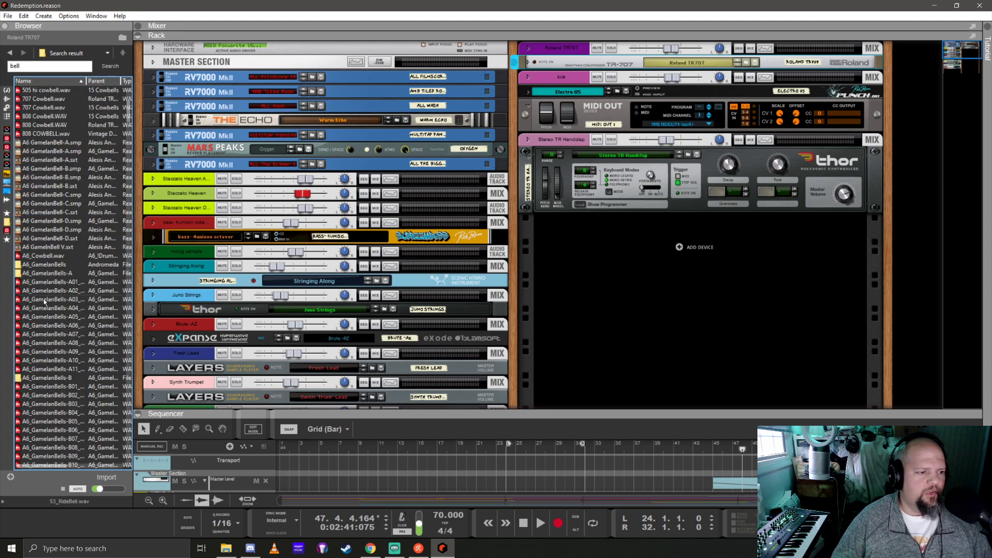
Check the A6_GamelanBells folder and its parent Andromeda folder, and return to the bell search results
double_click(40, 267)
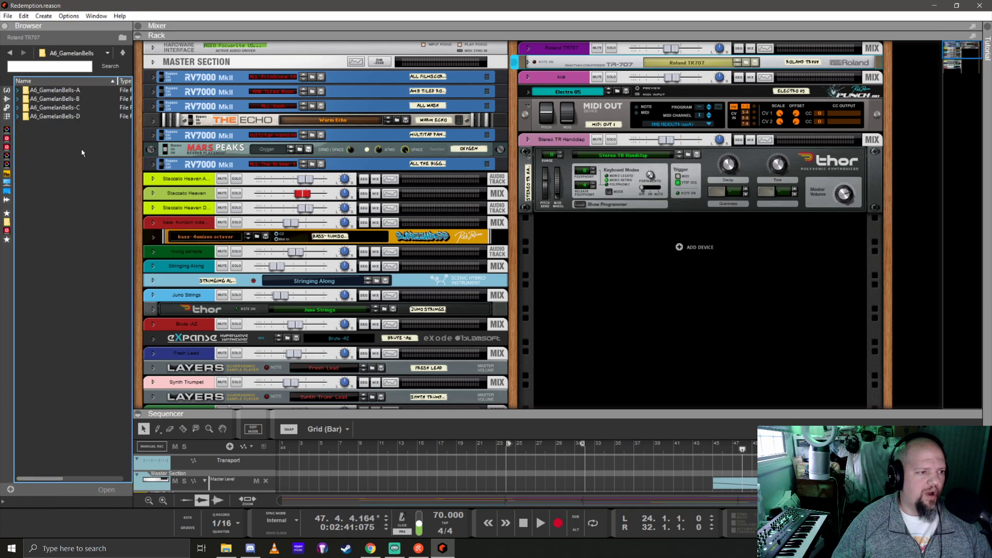
click(123, 52)
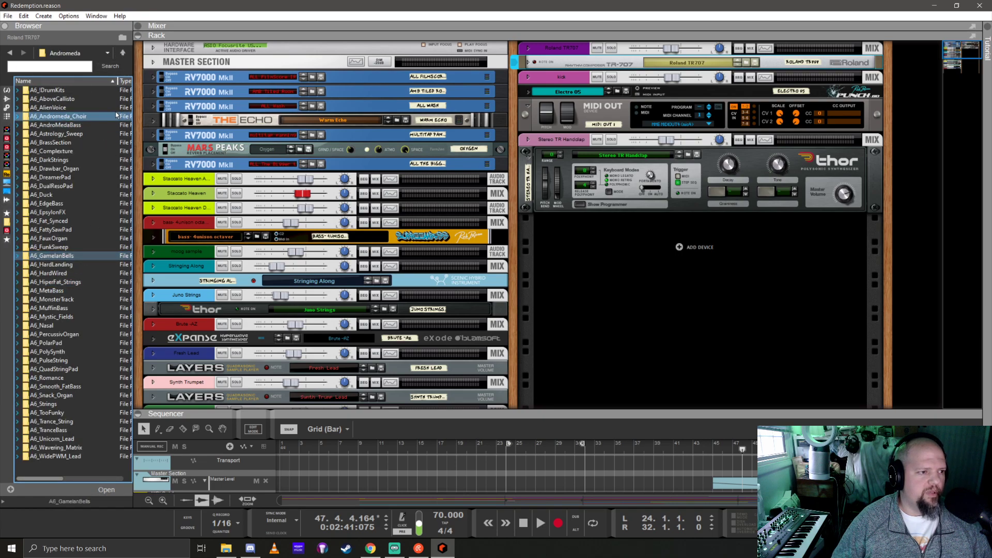
click(9, 53)
click(9, 53)
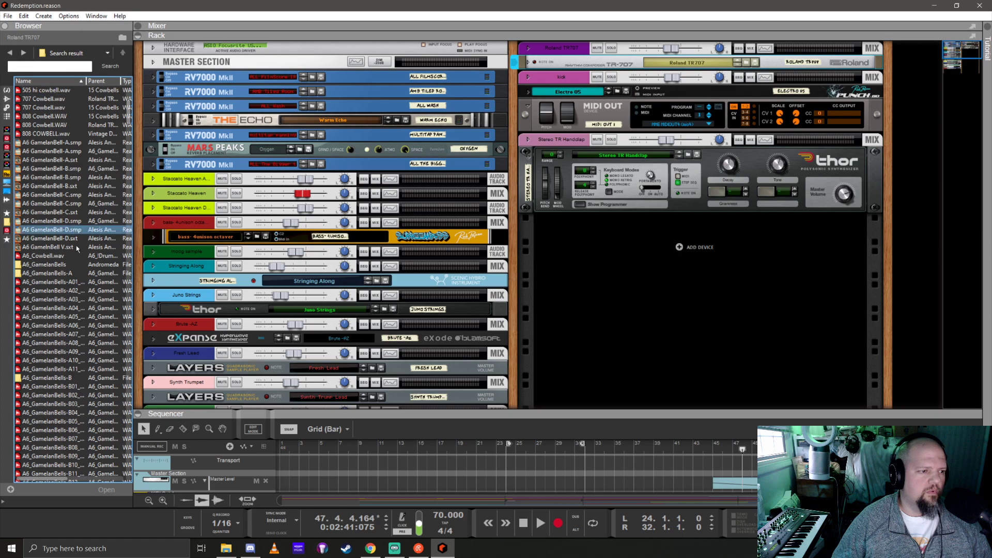
Audition the Gamelan bell samples from the A, B and C sets, including A01, A08, A11, B12 and C12
click(58, 282)
click(57, 285)
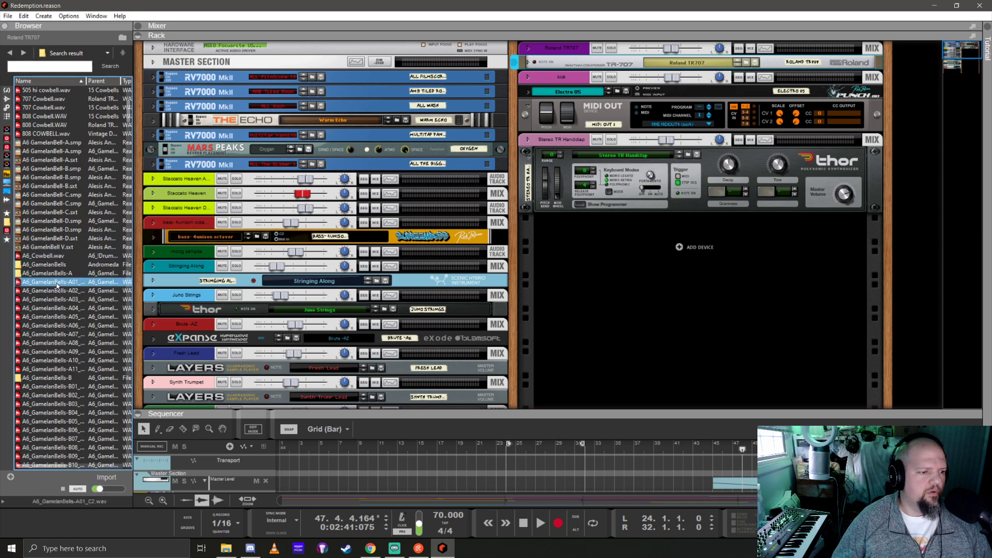
click(58, 343)
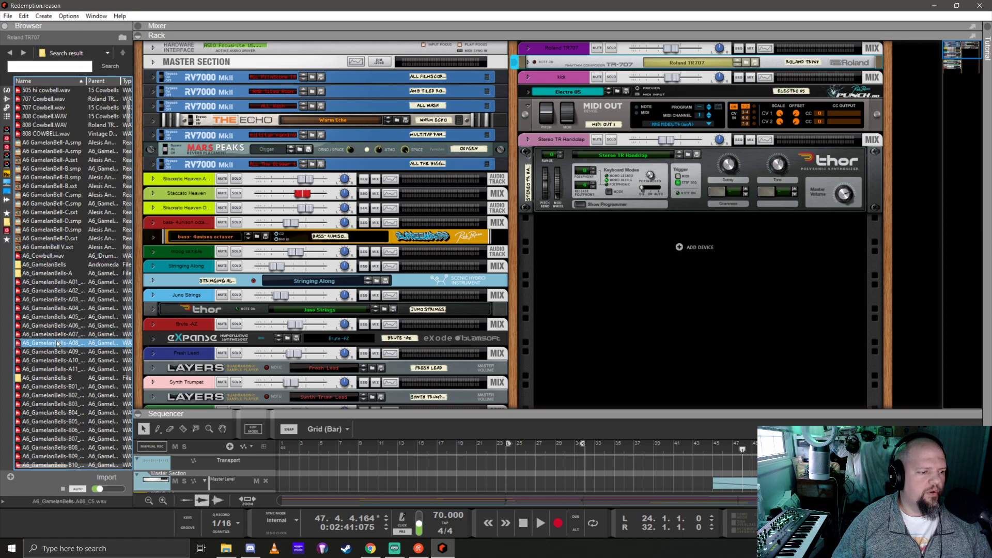
click(58, 368)
scroll(59, 357, down, 4)
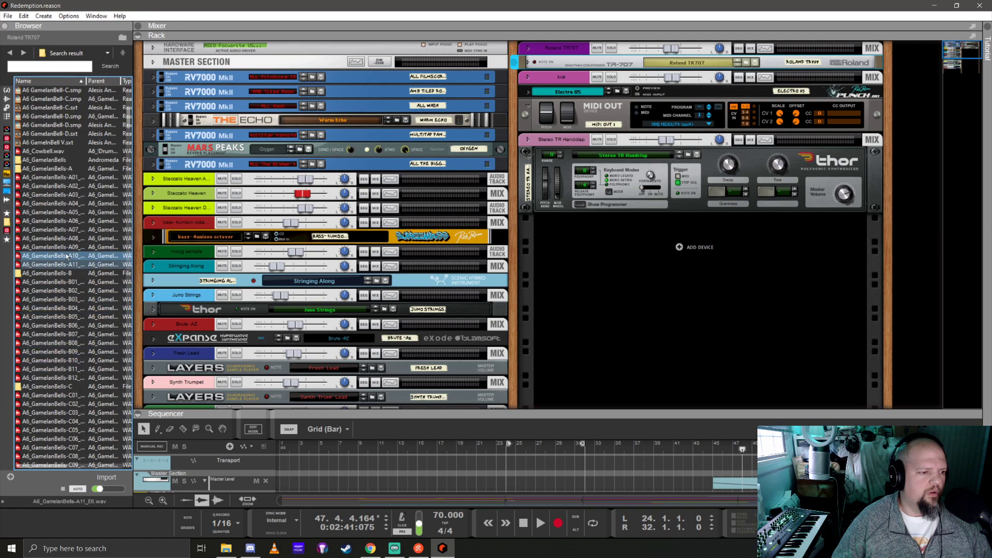
drag(59, 264, 59, 282)
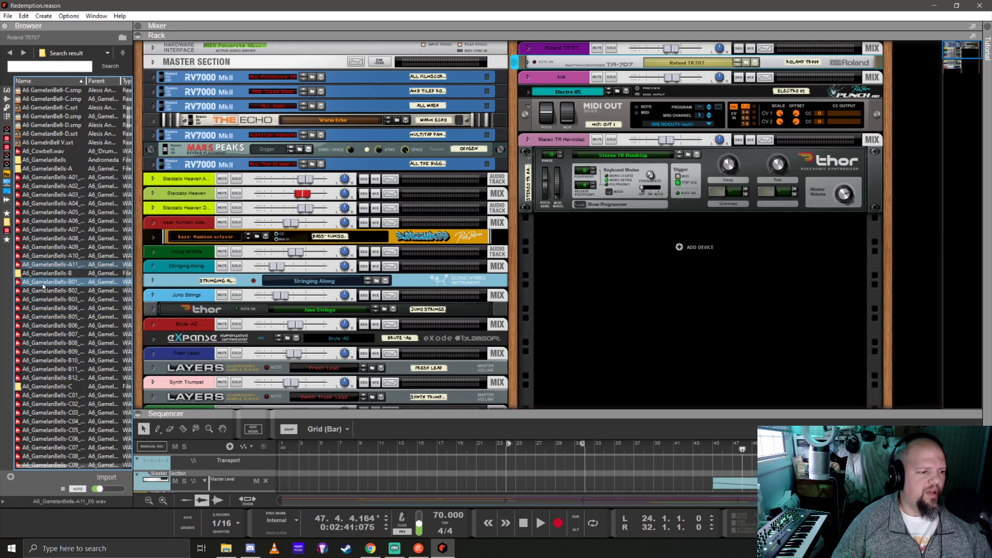
click(46, 283)
click(48, 377)
scroll(49, 378, down, 6)
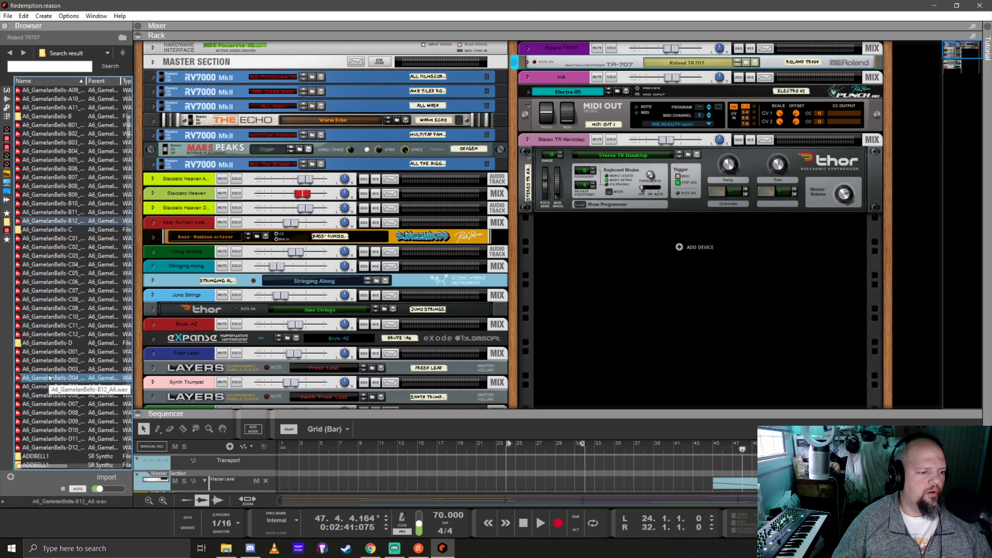
click(57, 334)
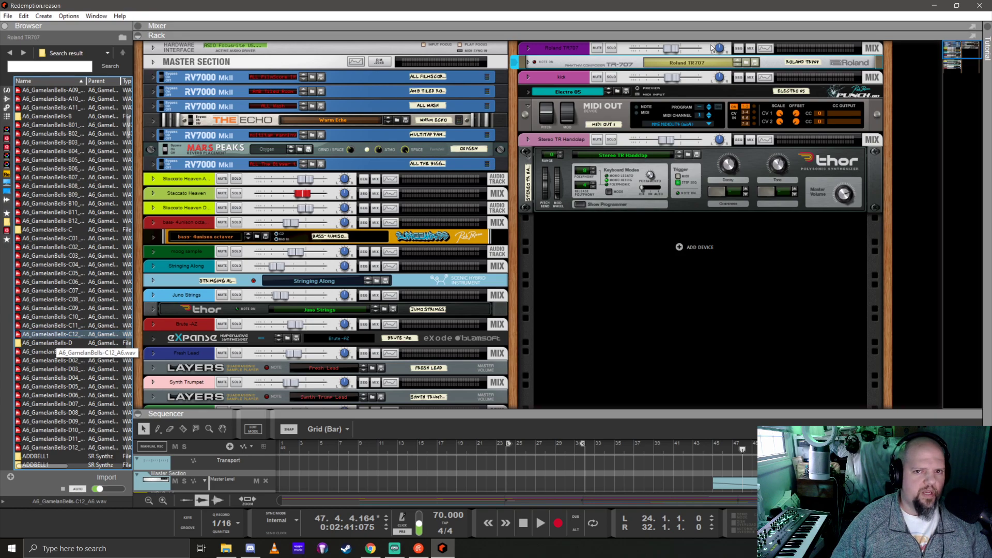
Load A6_GamelanBells-C12_A6.wav onto drum pad 14 of the Roland TR707 and show its drum and FX settings
click(528, 63)
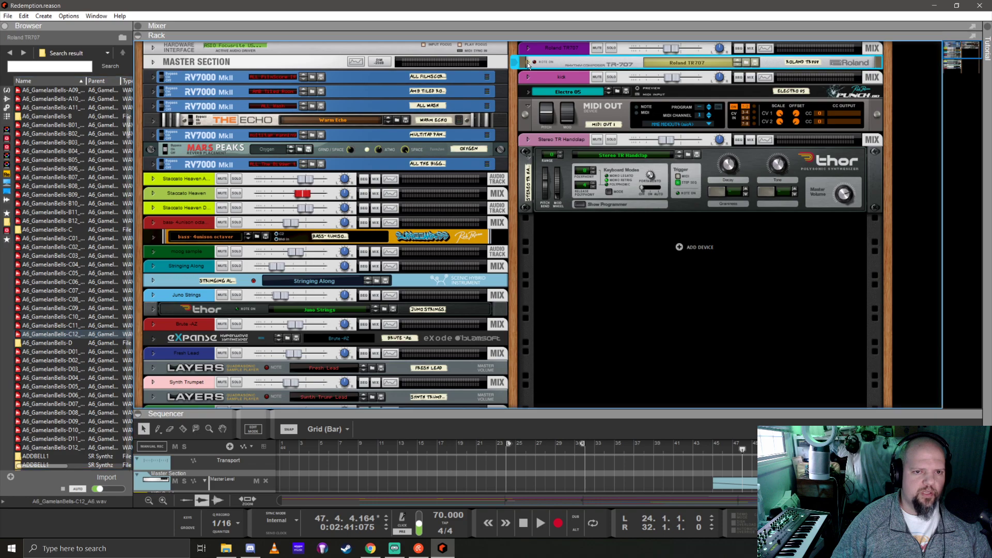
click(678, 84)
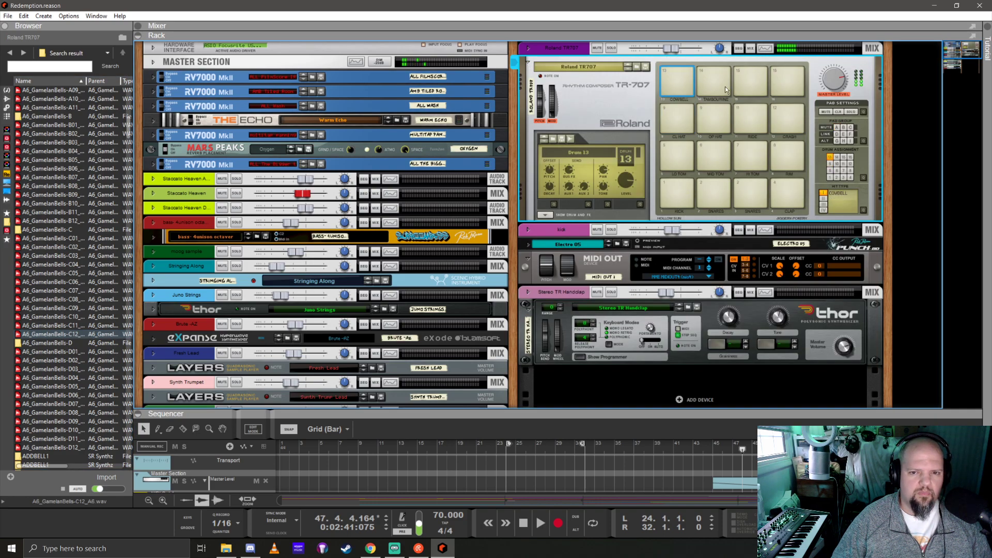
click(725, 86)
drag(52, 335, 727, 82)
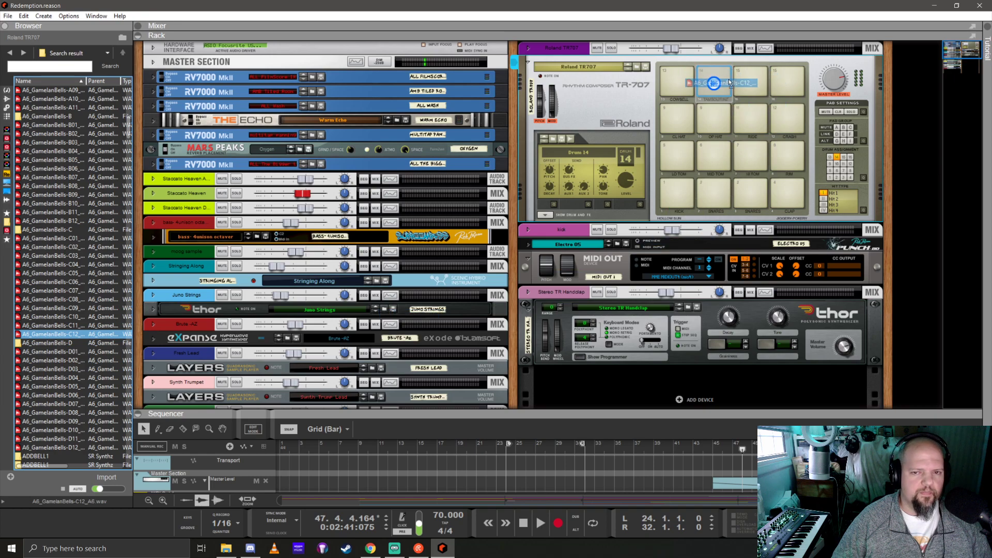
click(547, 215)
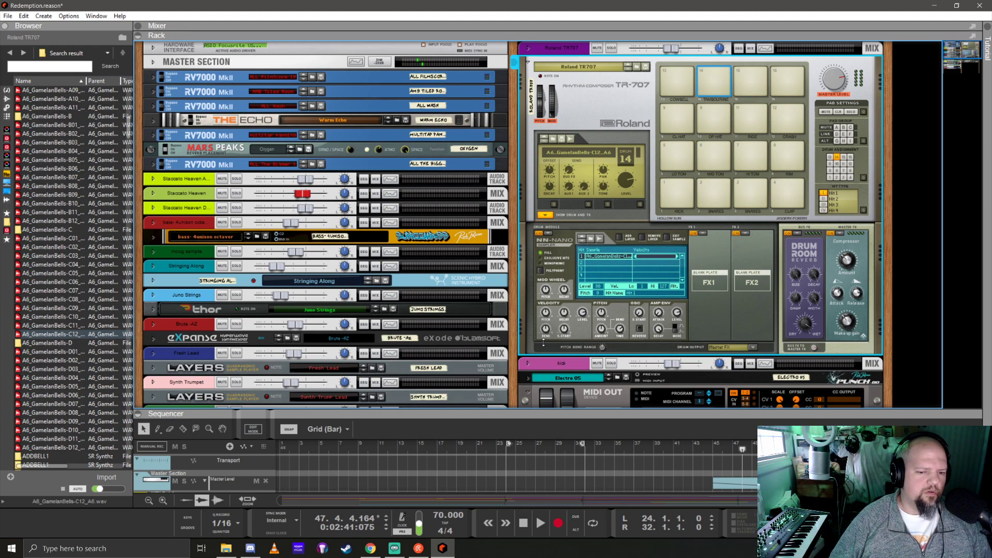
Move the song position to bar 4 in the sequencer and select the Roland TR707 track to show its rack device
drag(543, 342, 535, 257)
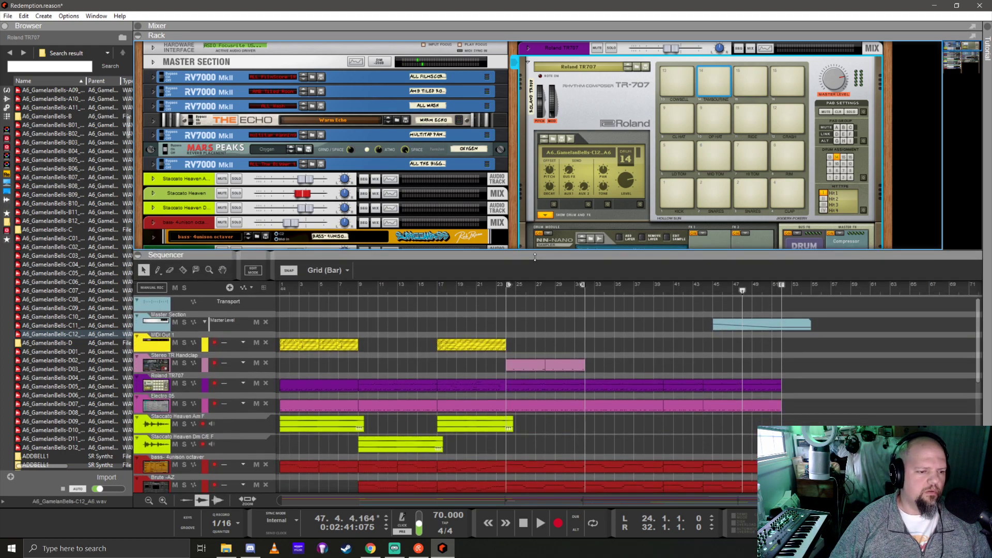
click(305, 295)
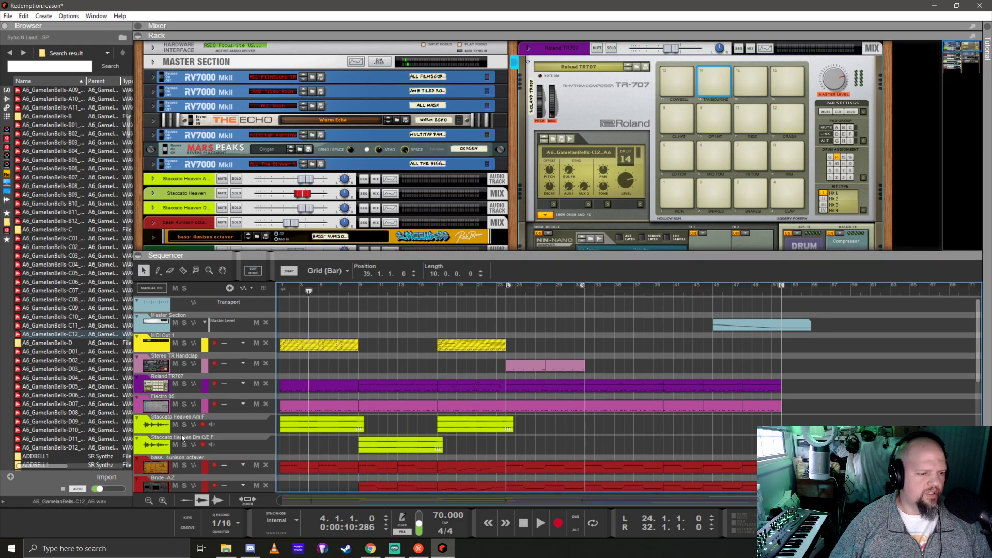
click(161, 386)
drag(591, 267, 610, 423)
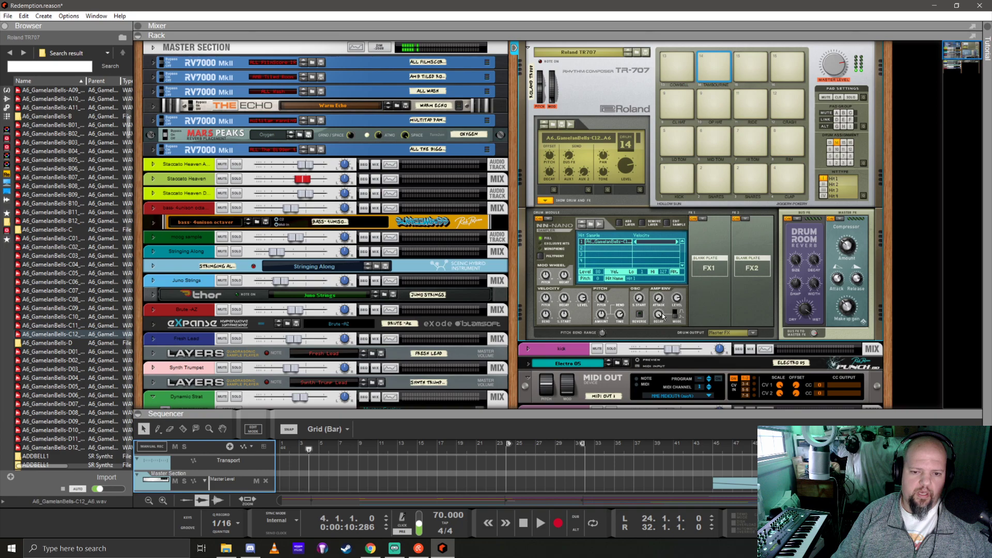
Lower the amp envelope decay of drum pad 14's NN-Nano sampler and audition the pad
drag(659, 315, 666, 393)
click(714, 68)
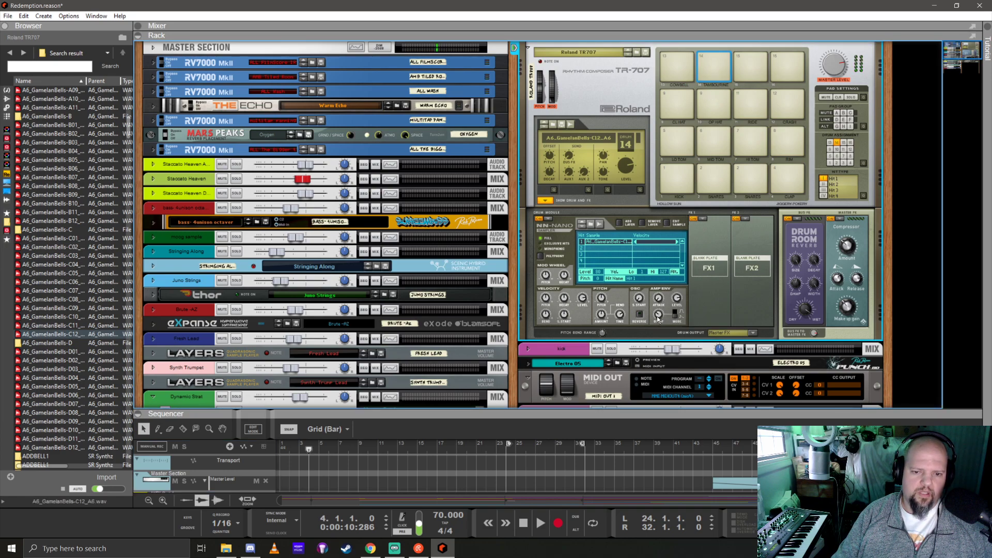
click(716, 62)
click(716, 72)
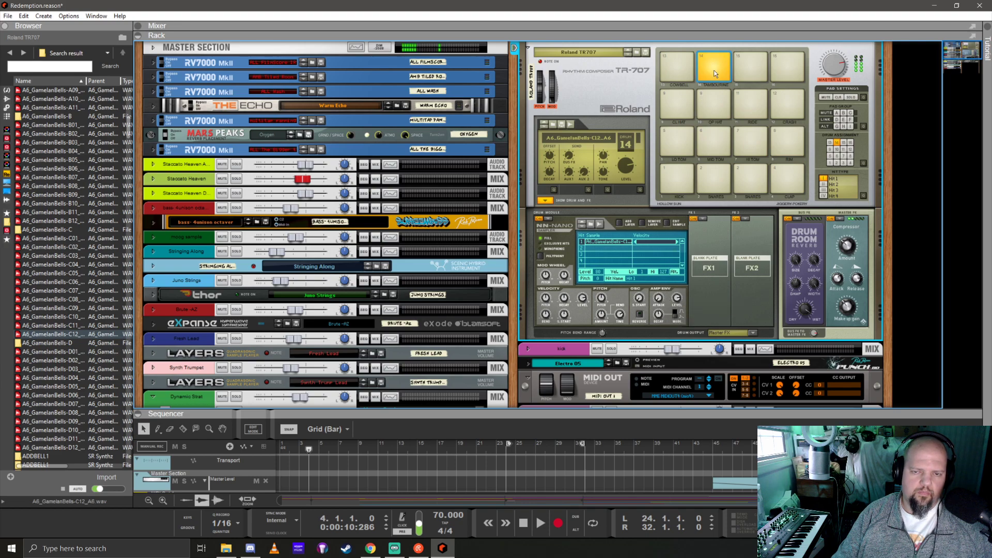
Load Overdrive / Resonator as drum 14's FX1, audition the pad, and raise the drive to about 94
click(705, 221)
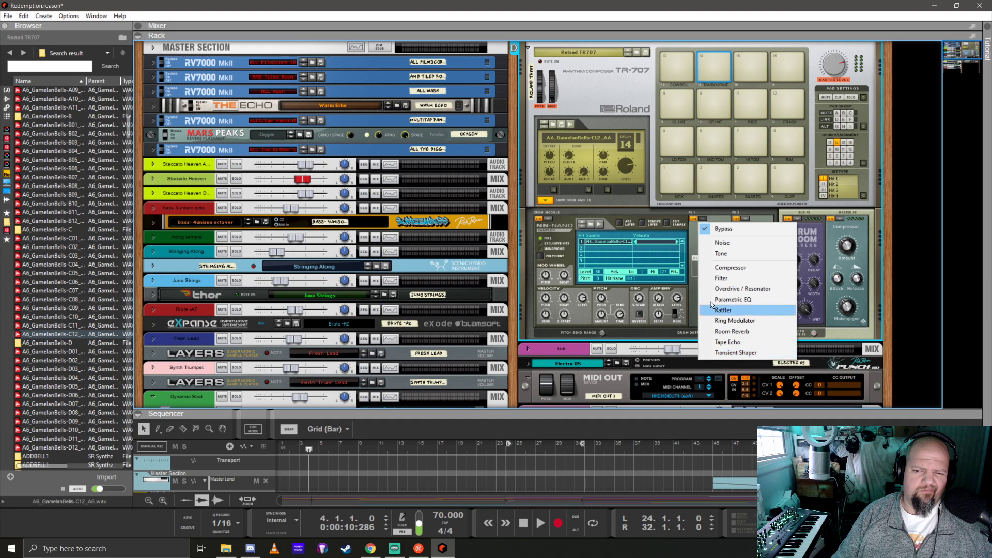
click(739, 290)
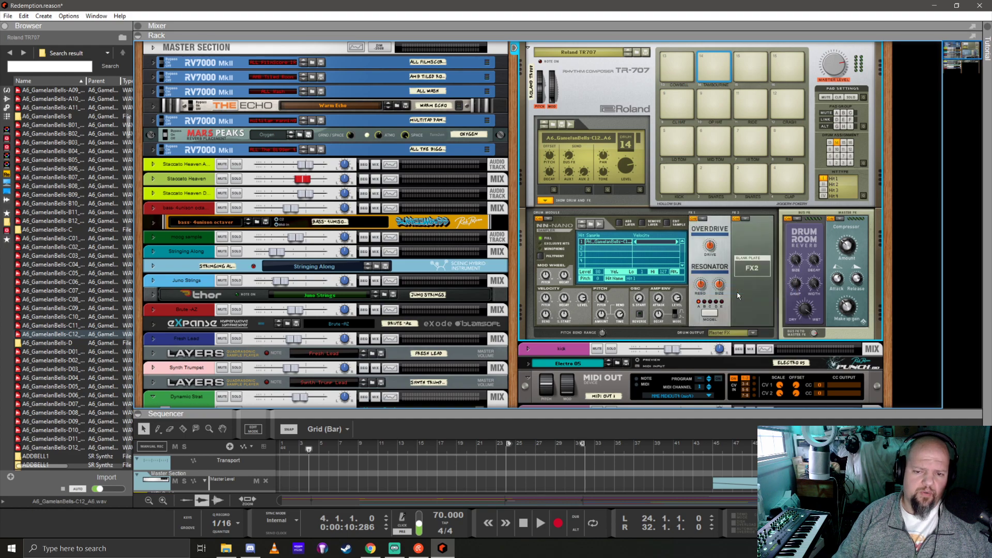
click(714, 61)
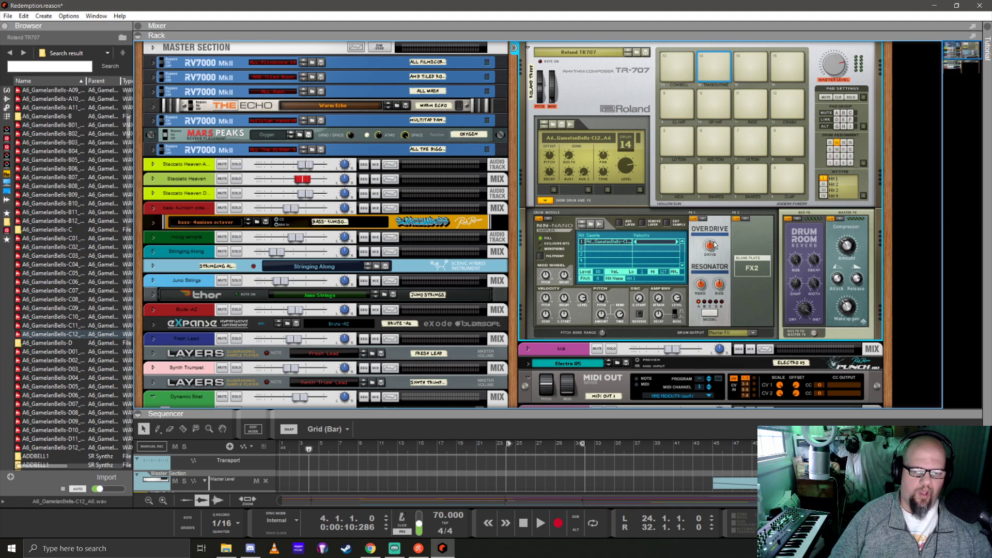
mouse_move(717, 246)
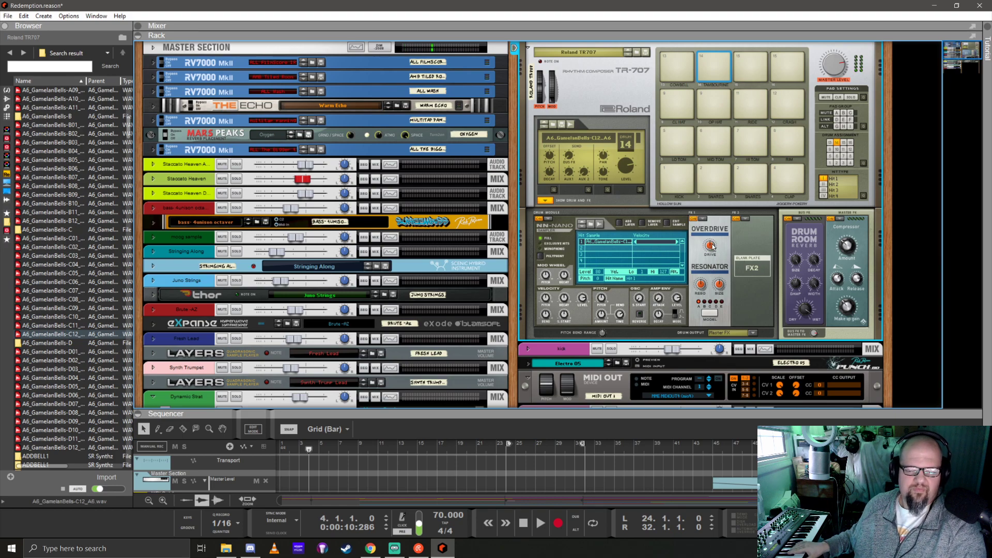
drag(713, 247, 722, 218)
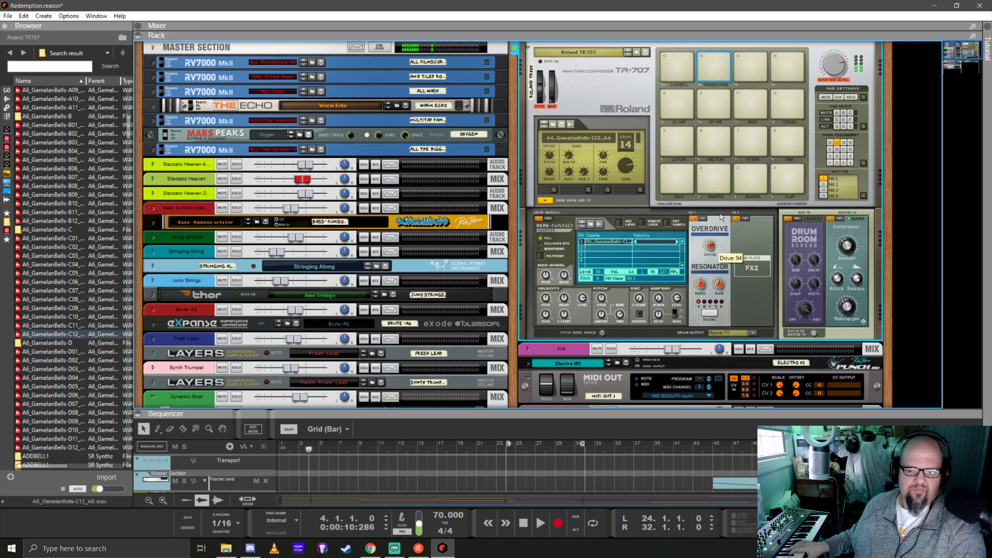
Fine-tune the drive and the resonator's resonance and size on drum 14's FX1
drag(720, 286, 708, 253)
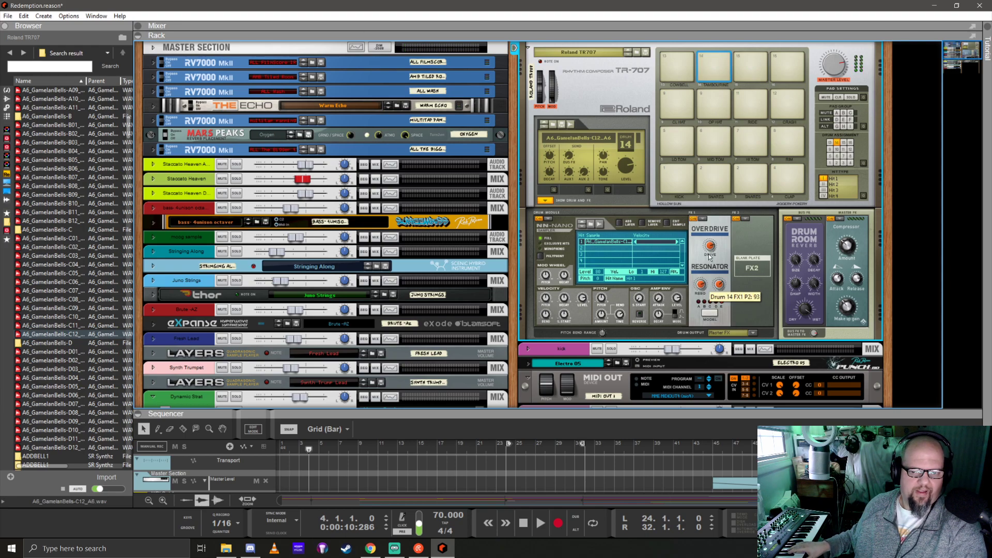
drag(710, 244, 711, 251)
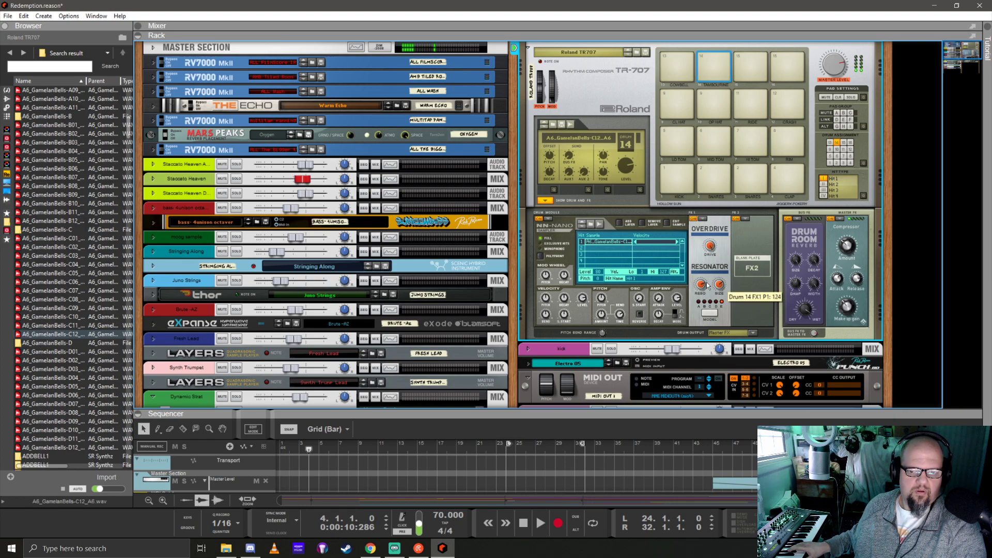
drag(708, 285, 736, 264)
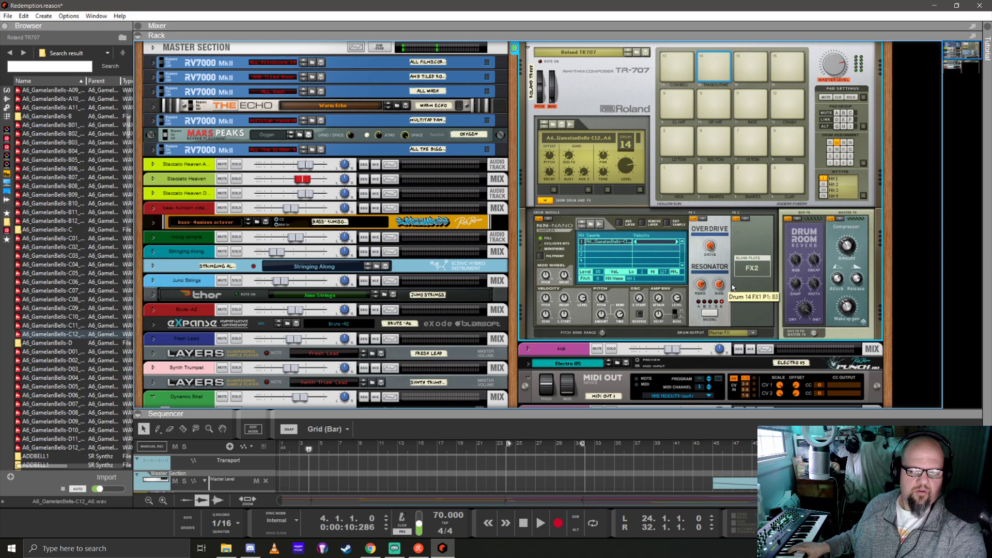
drag(732, 287, 731, 296)
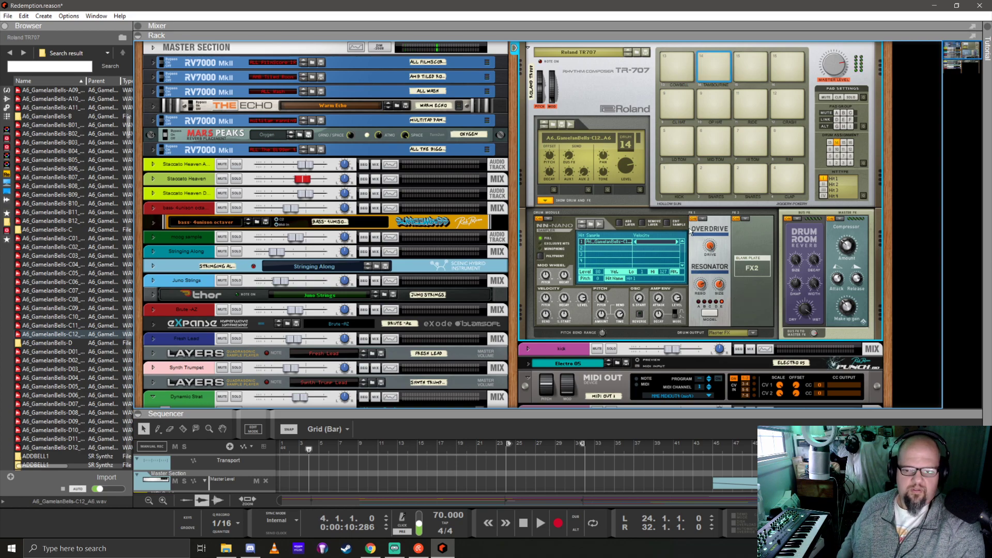
Load Room Reverb as drum 14's FX2 and set the drum output to Output 3-4
click(742, 221)
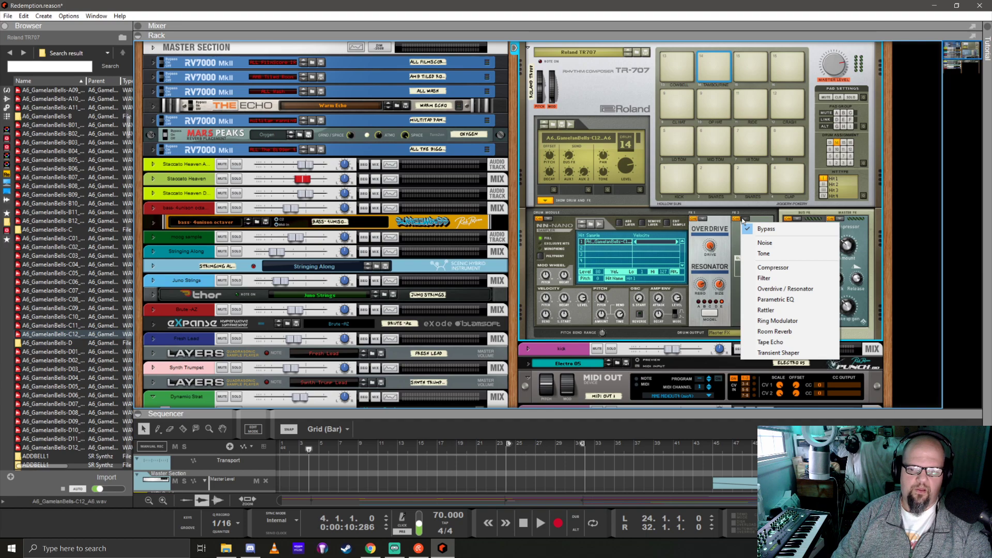
click(788, 332)
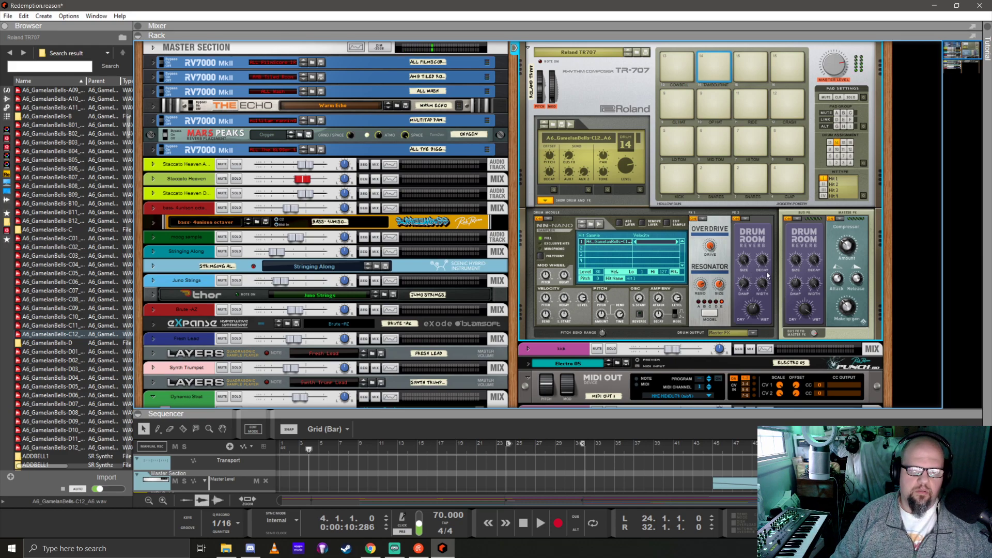
click(751, 334)
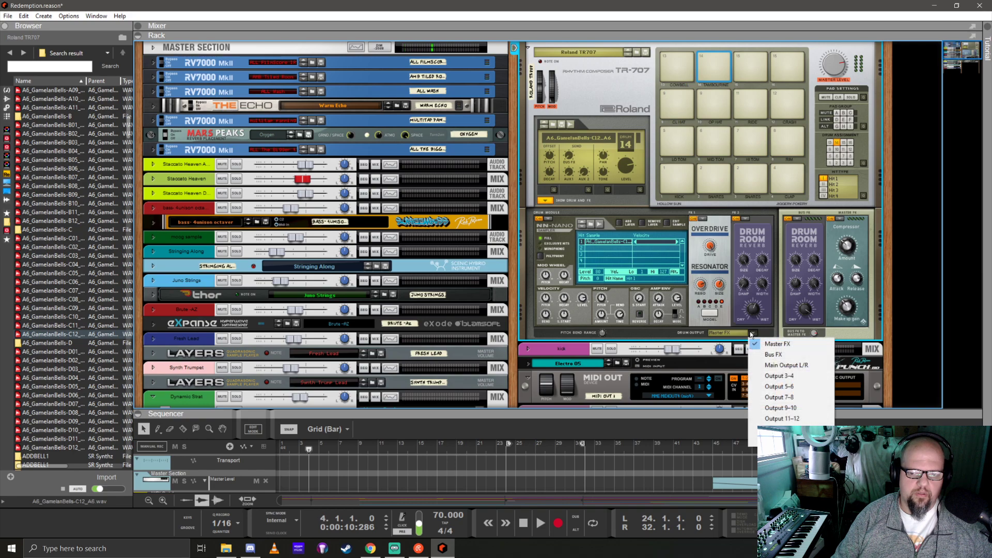
click(764, 378)
Route audio output 3-4 on the back of the Roland TR707 to a new mix channel and return to the rack's front
key(Tab)
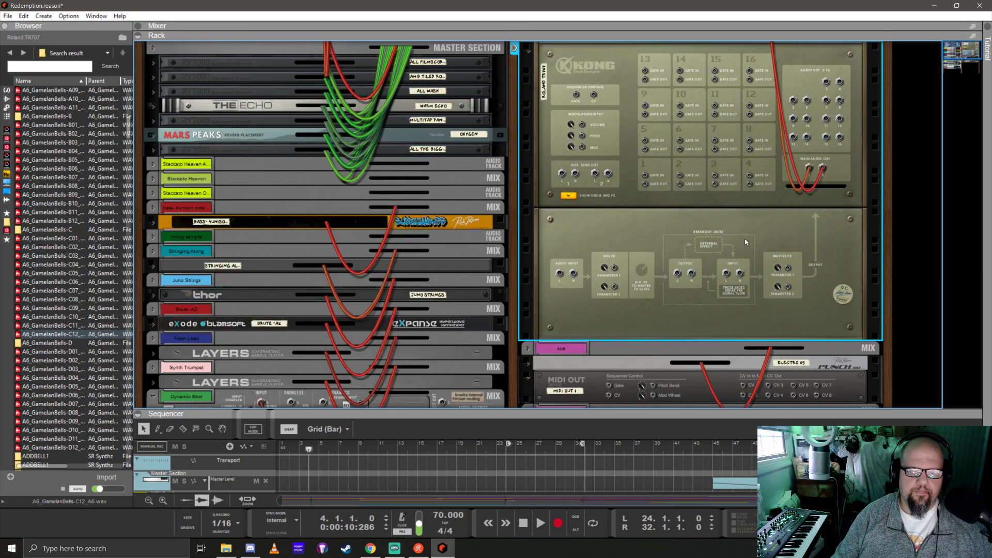
click(825, 82)
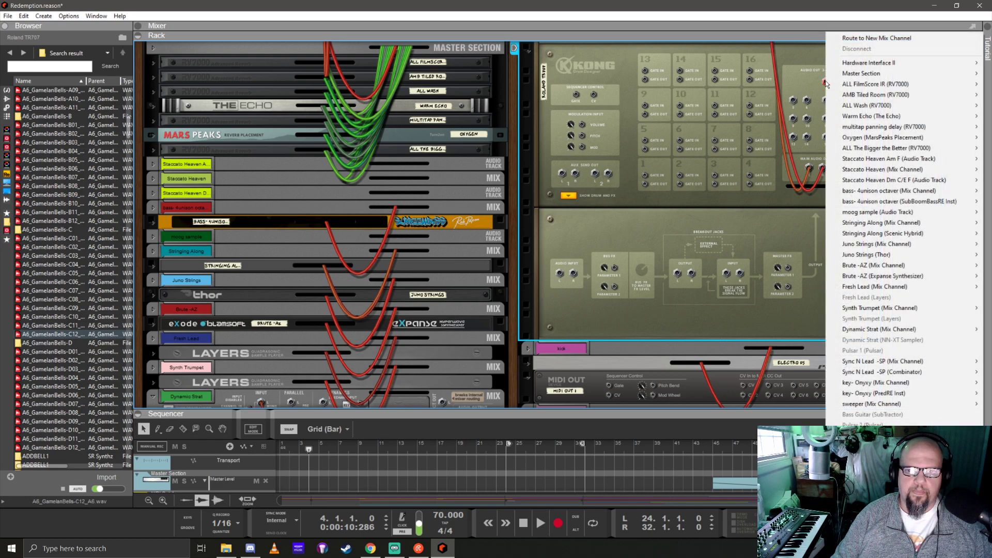
click(868, 37)
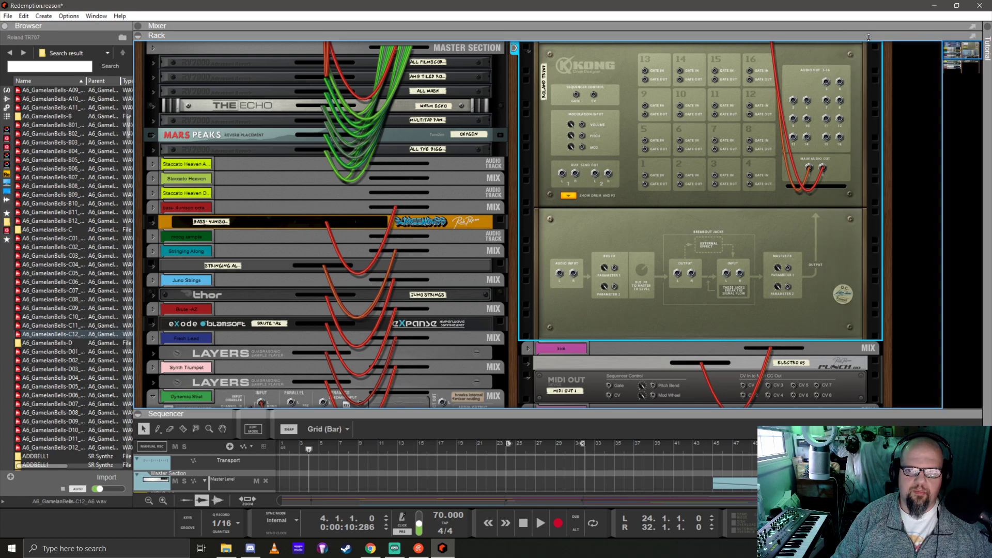
click(827, 83)
click(868, 38)
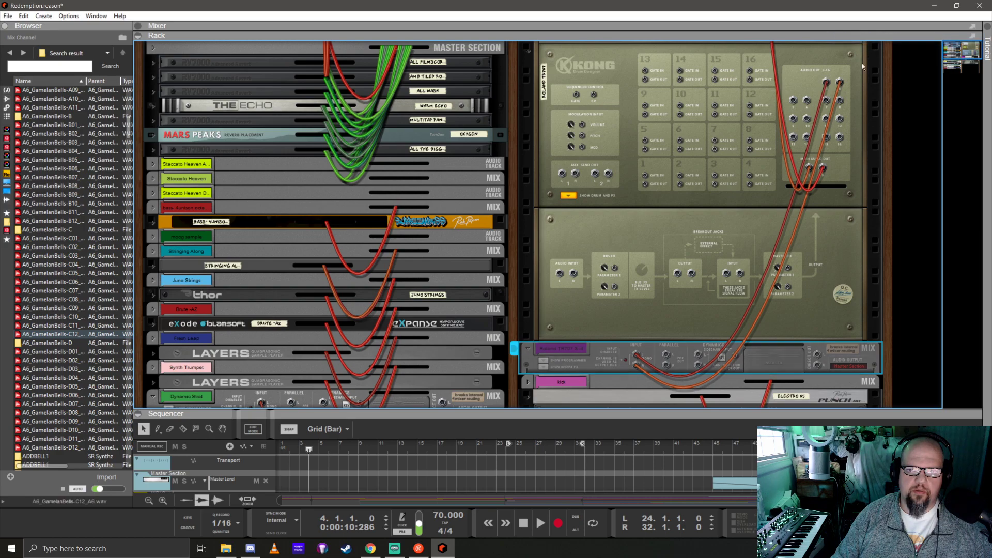
key(Tab)
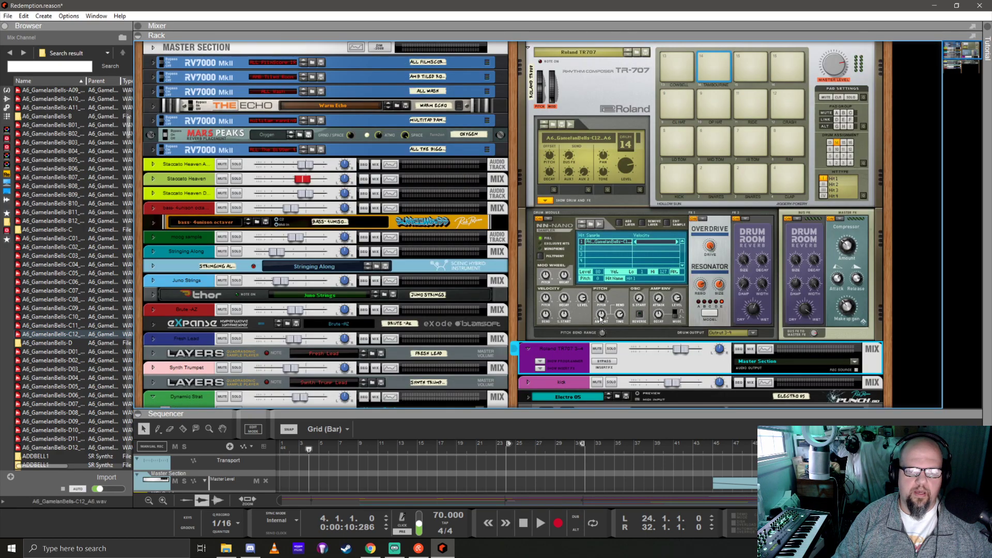
Show the mixer and try to set the Roland TR707 3-4 channel color to Deep Purple
scroll(601, 319, down, 3)
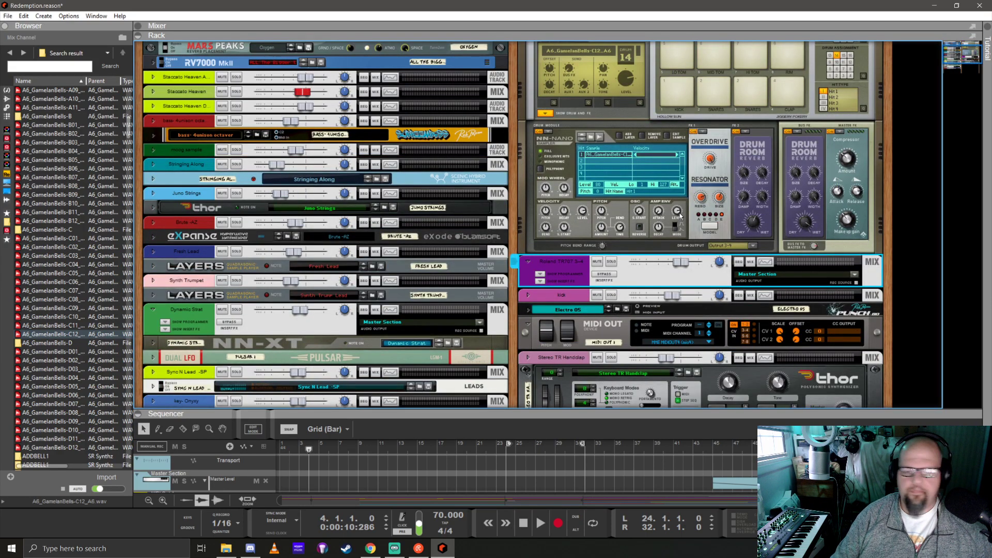
mouse_move(680, 216)
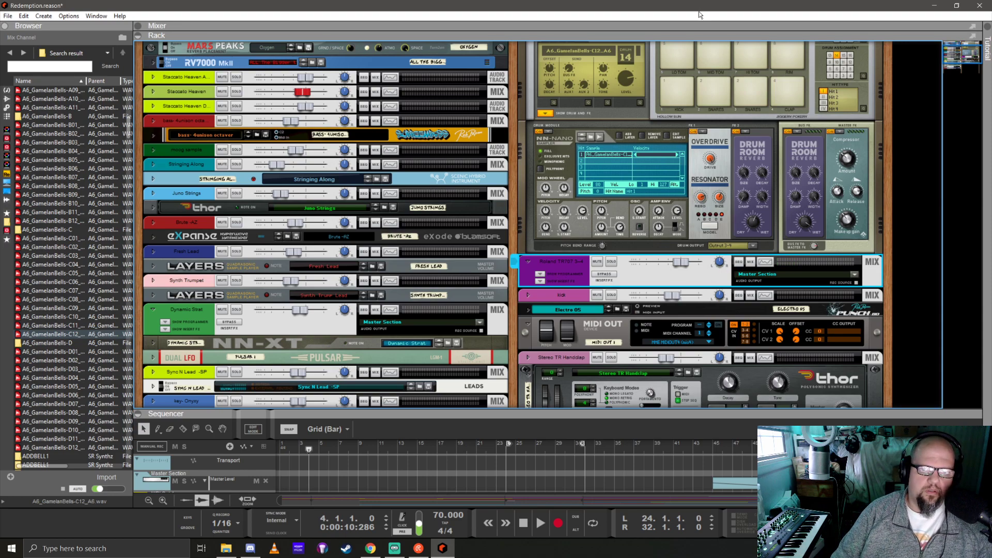
key(F5)
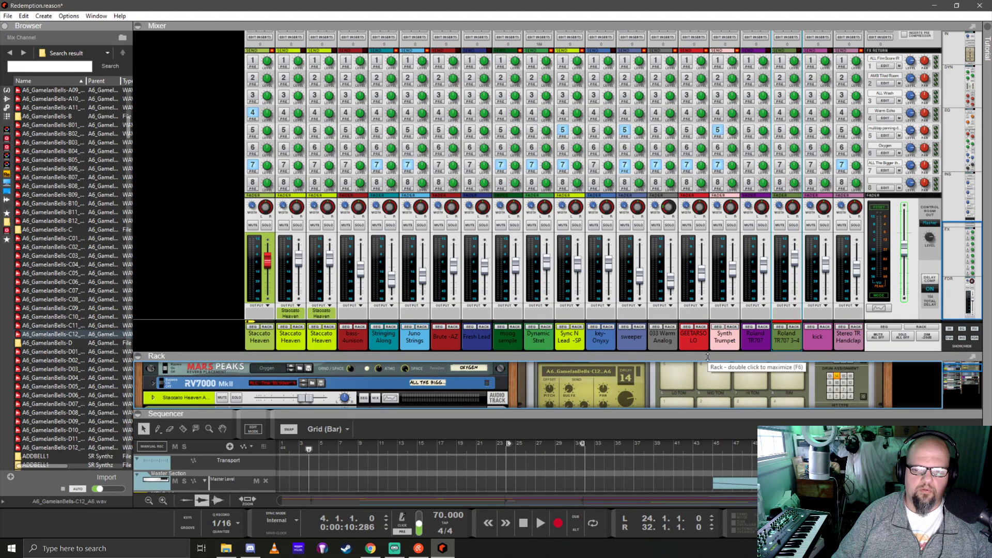
click(787, 344)
right_click(788, 344)
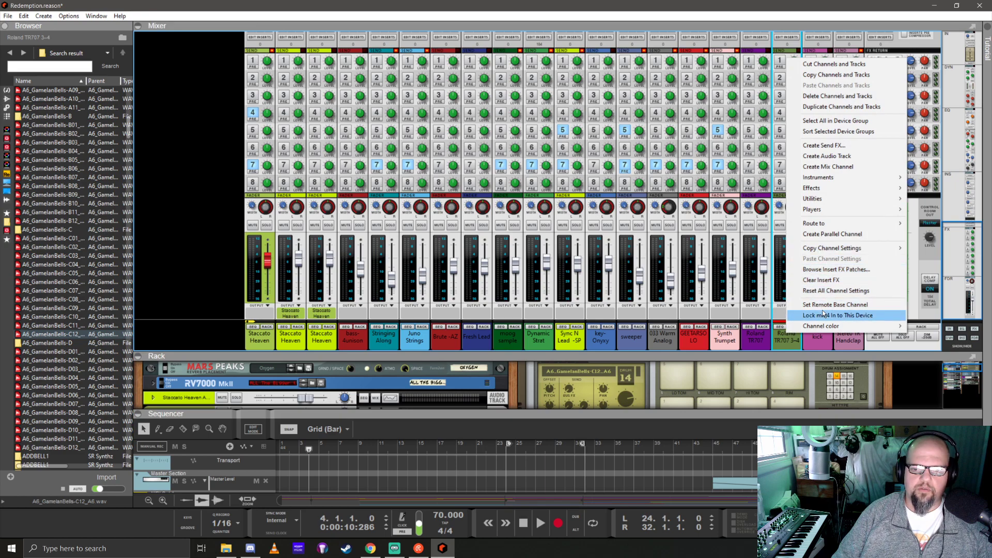
mouse_move(823, 326)
click(745, 532)
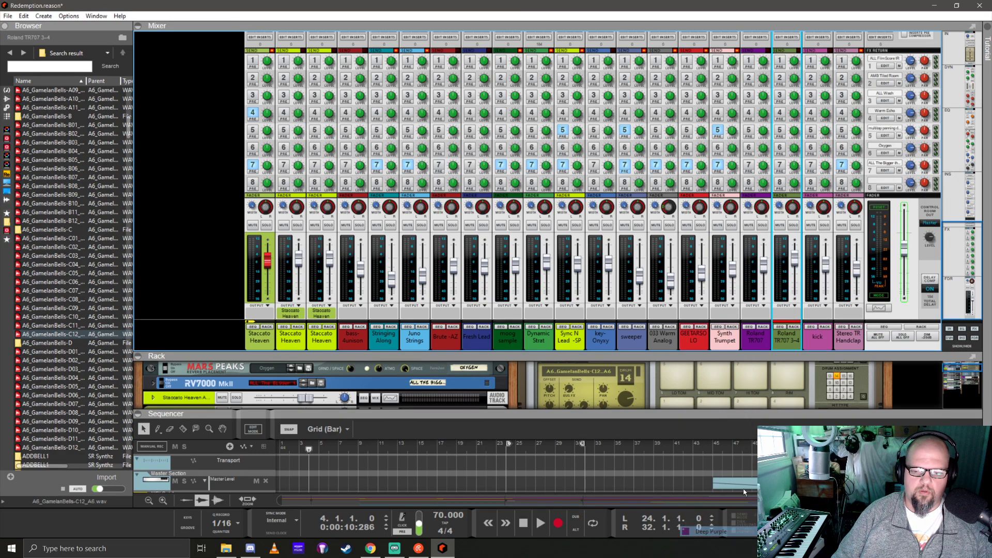
right_click(785, 337)
mouse_move(830, 332)
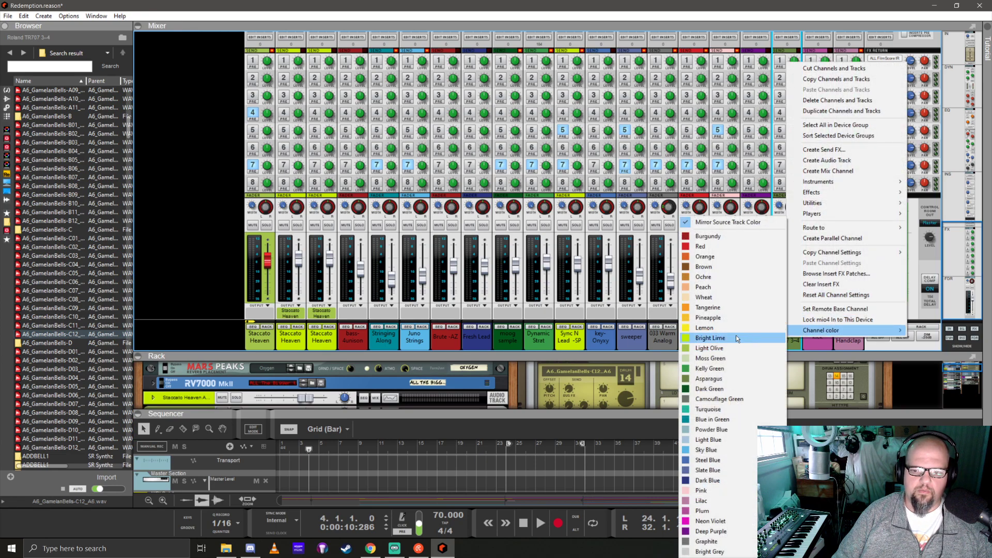
click(718, 532)
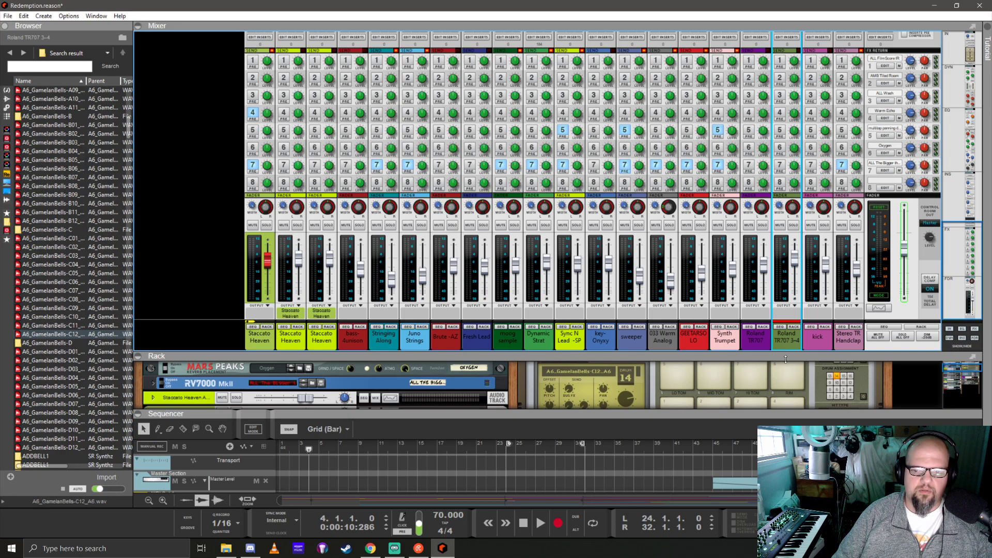
Enlarge the rack beneath the mixer and reapply Deep Purple as the Roland TR707 3-4 channel color
drag(784, 354, 773, 172)
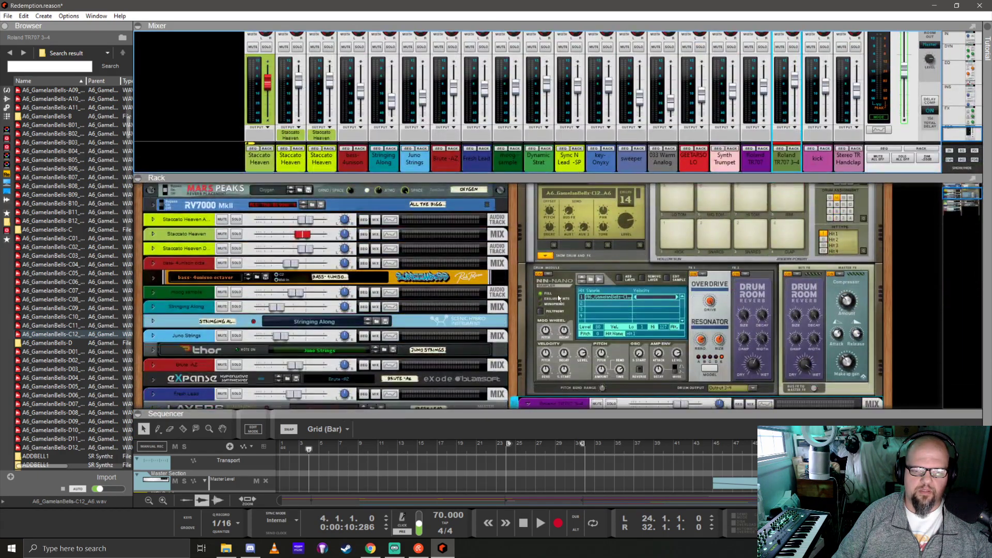
scroll(593, 289, up, 3)
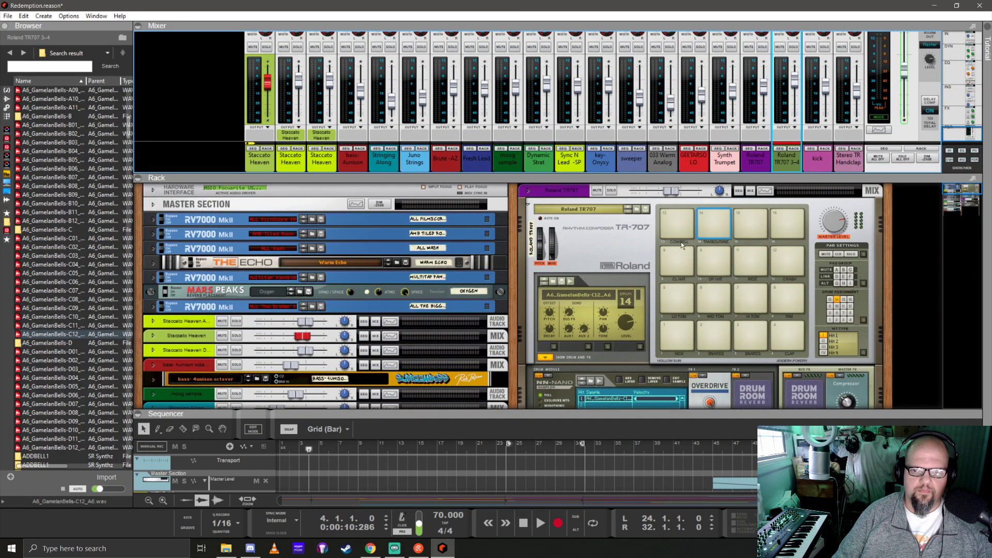
scroll(601, 271, down, 5)
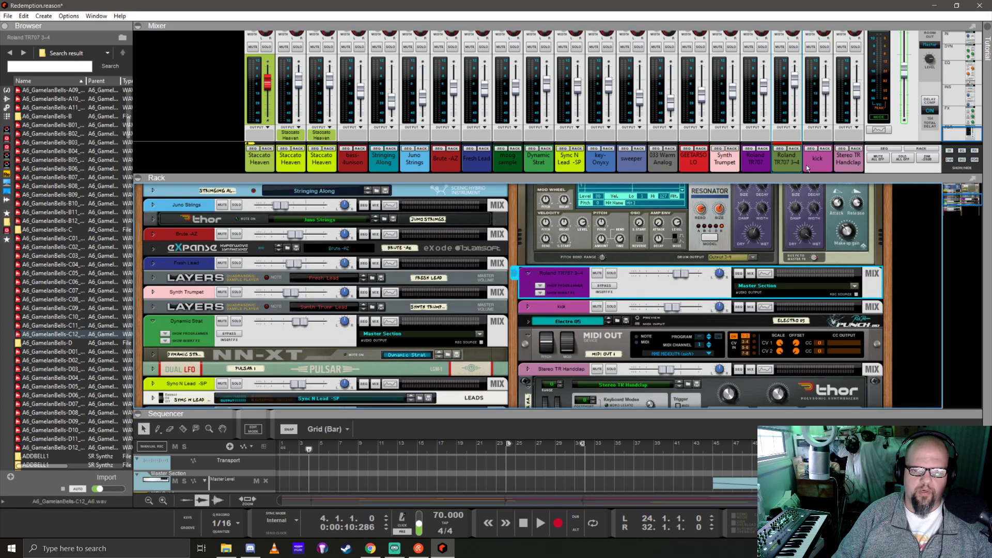
right_click(788, 166)
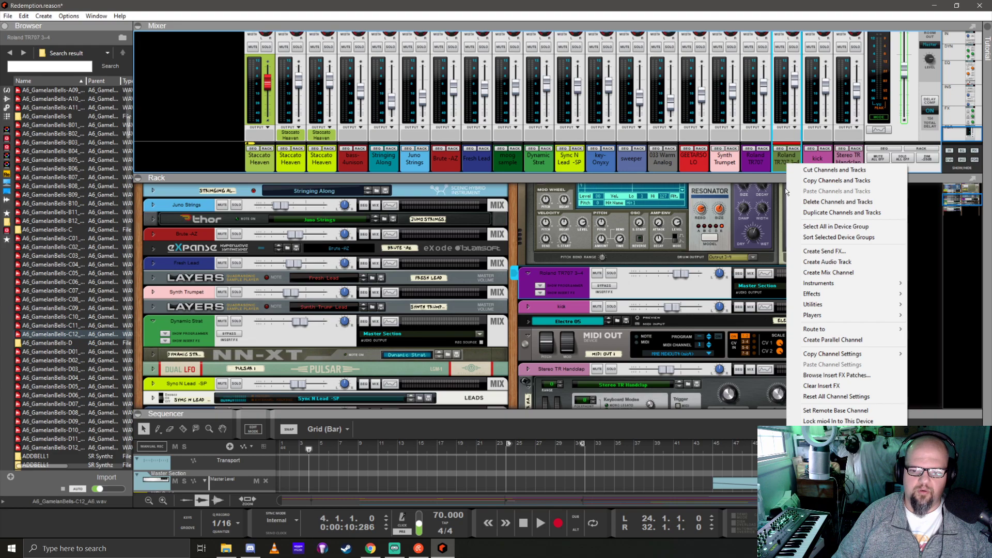
mouse_move(822, 436)
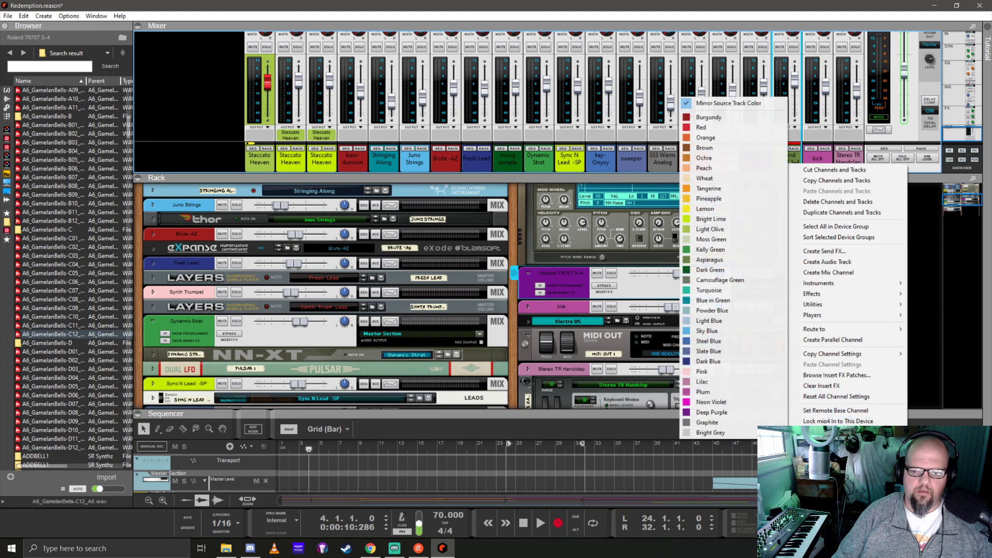
click(709, 413)
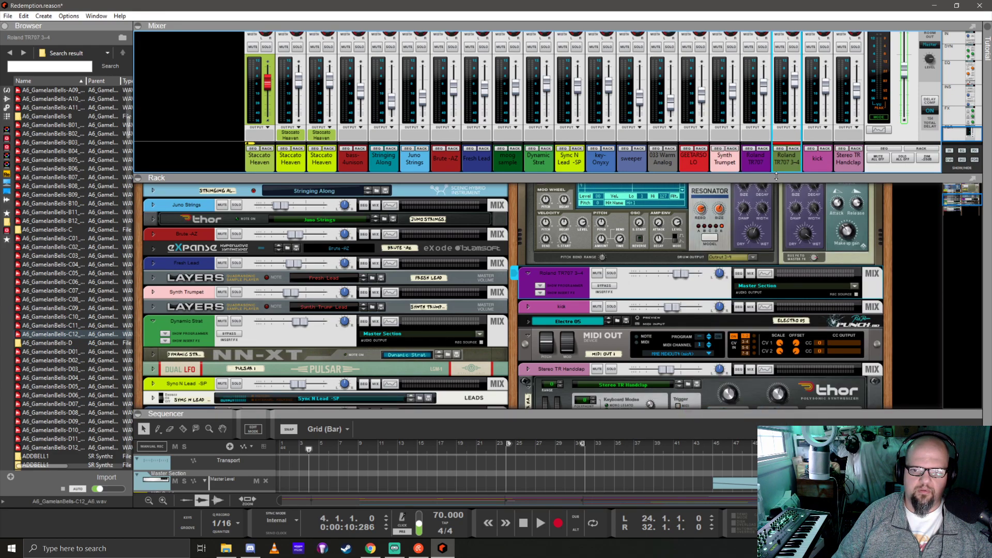
Enlarge the sequencer beneath the mixer and look through the song's tracks from Transport to Juno Strings
drag(776, 176, 761, 225)
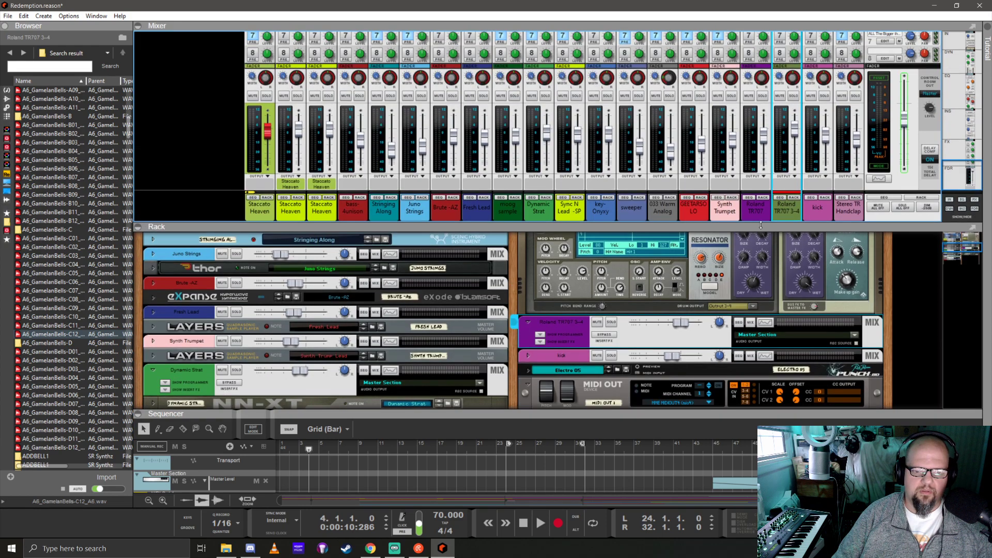
drag(499, 414, 495, 273)
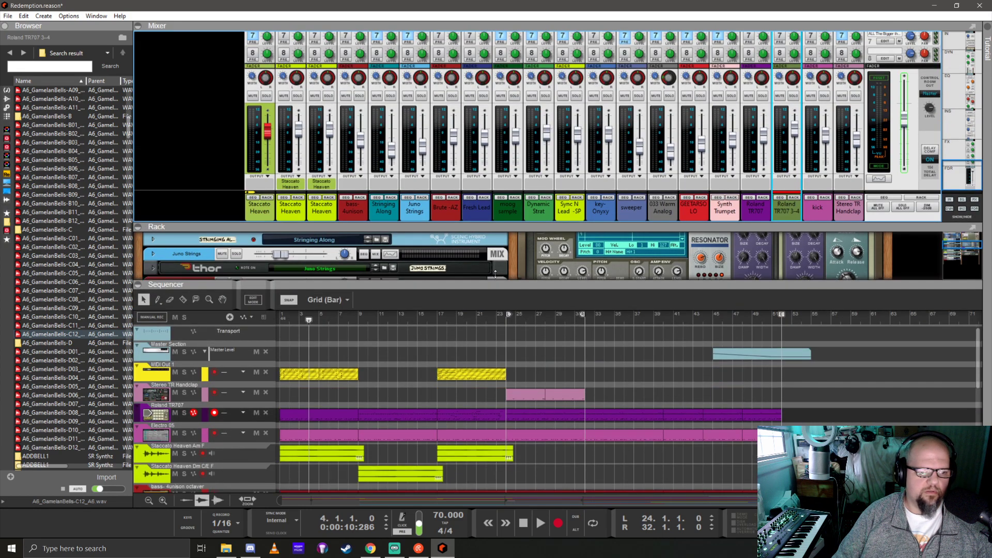
scroll(176, 403, down, 5)
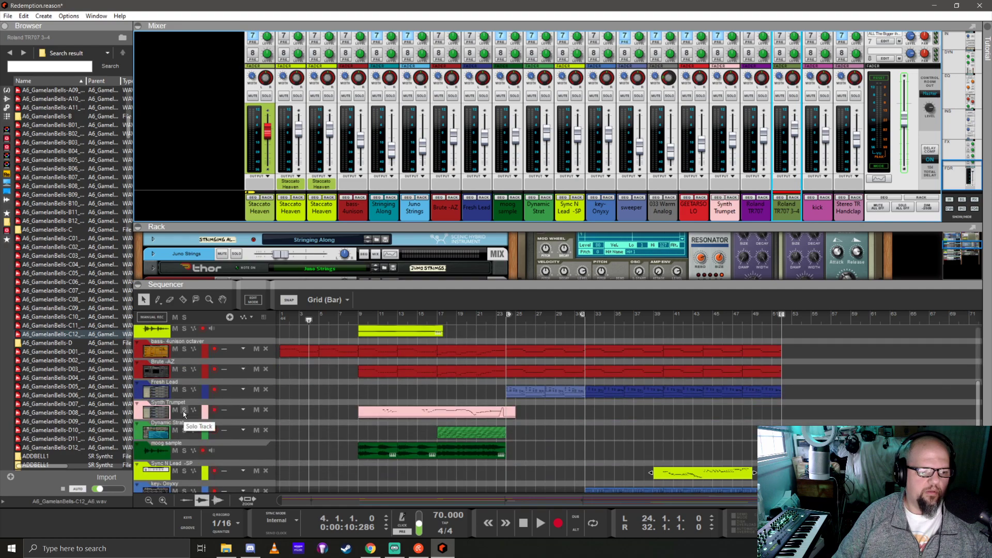
scroll(181, 411, down, 5)
scroll(186, 408, up, 9)
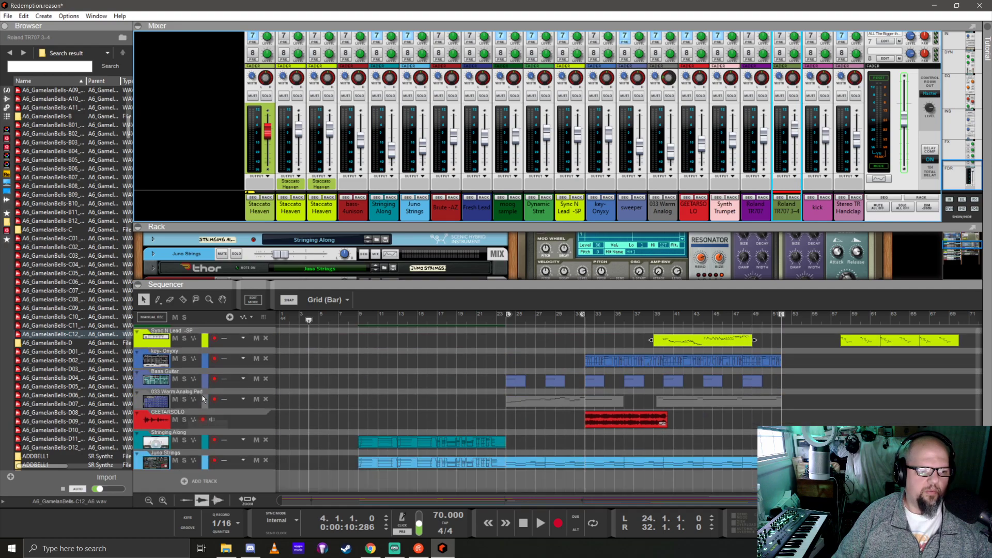
scroll(210, 393, up, 3)
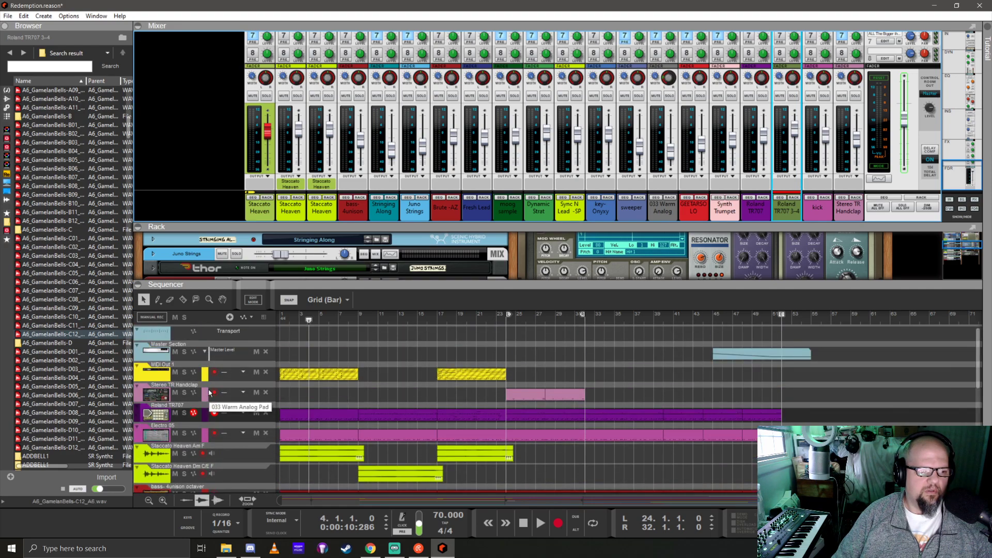
scroll(209, 392, down, 4)
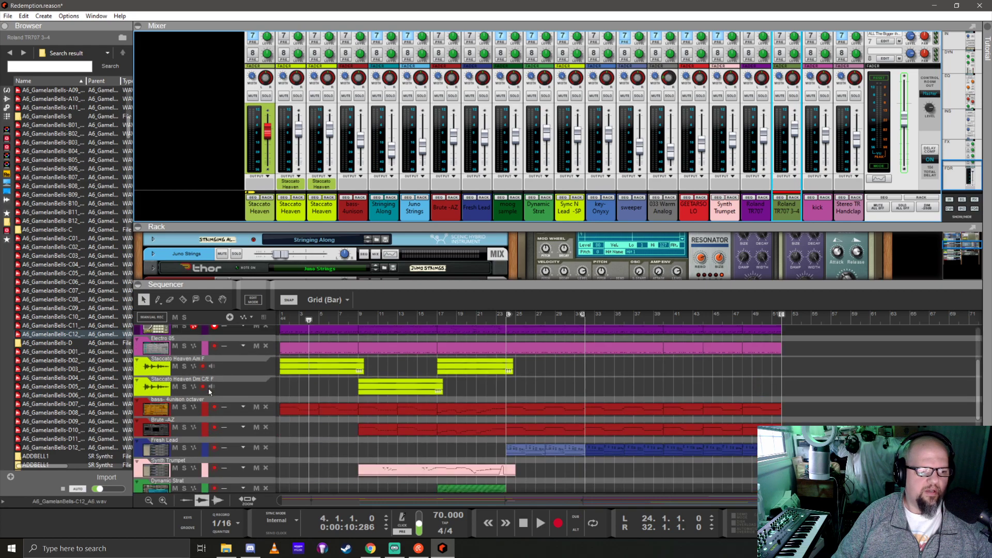
scroll(209, 392, down, 6)
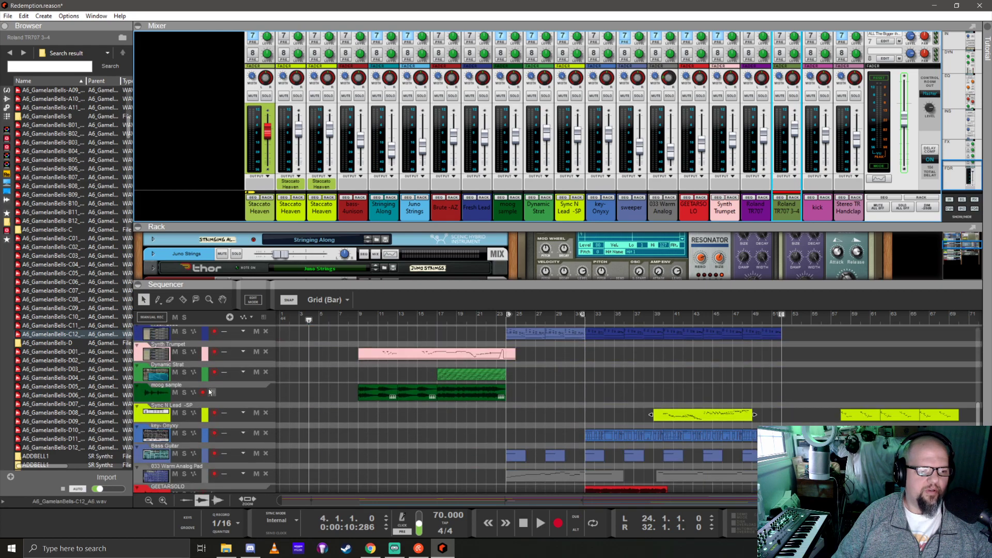
scroll(209, 393, down, 4)
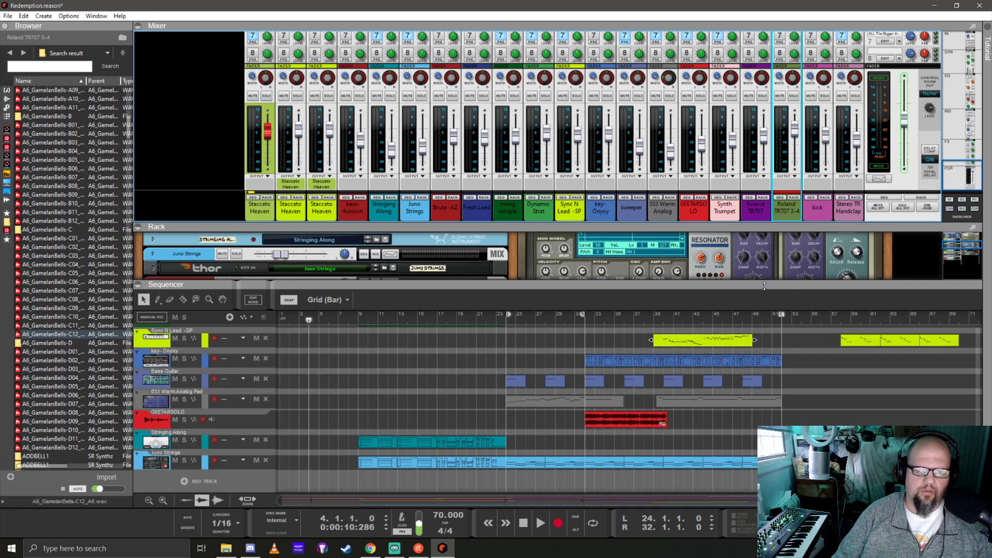
drag(764, 286, 782, 294)
scroll(785, 131, up, 4)
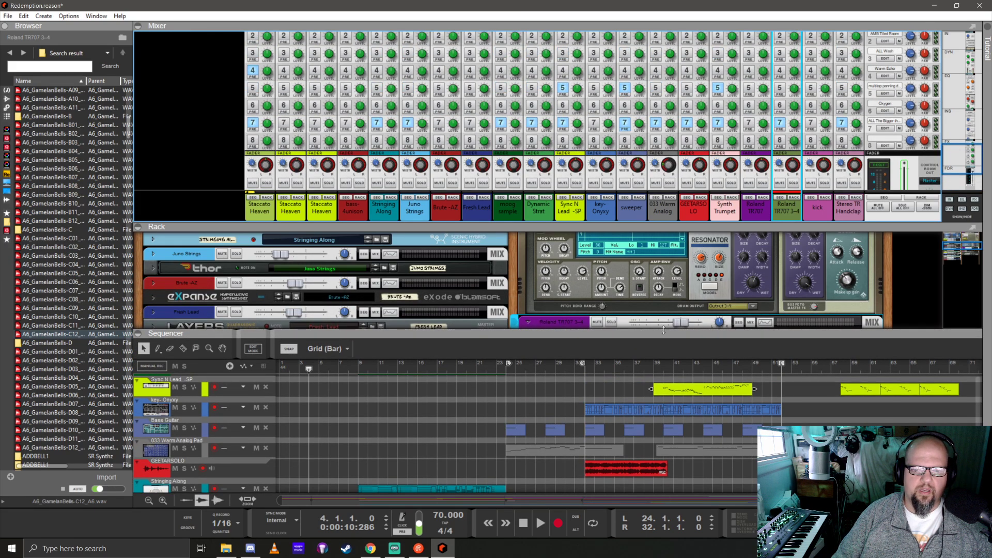
drag(664, 331, 646, 114)
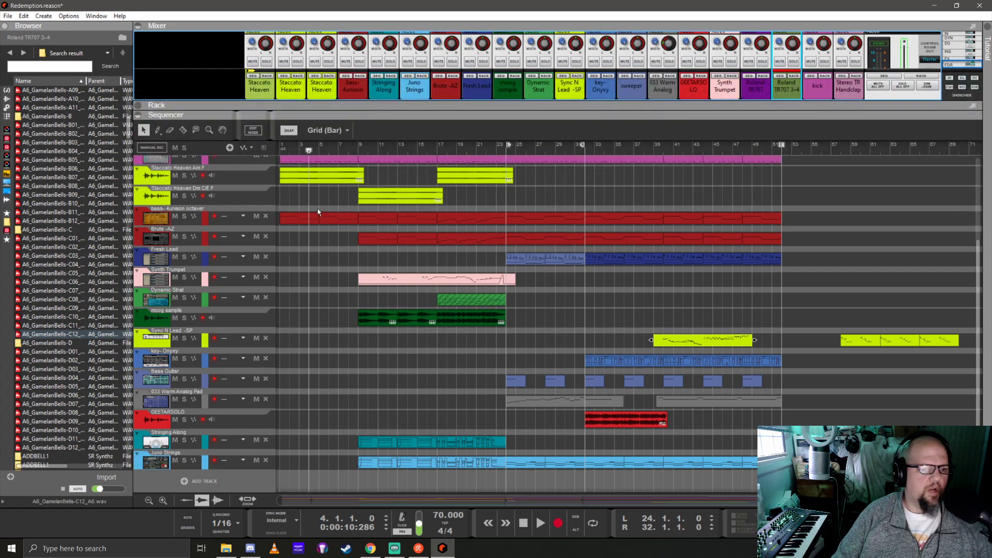
Play the song from the start and record a performance onto the Roland TR707 track, stopping at bar 9
click(319, 150)
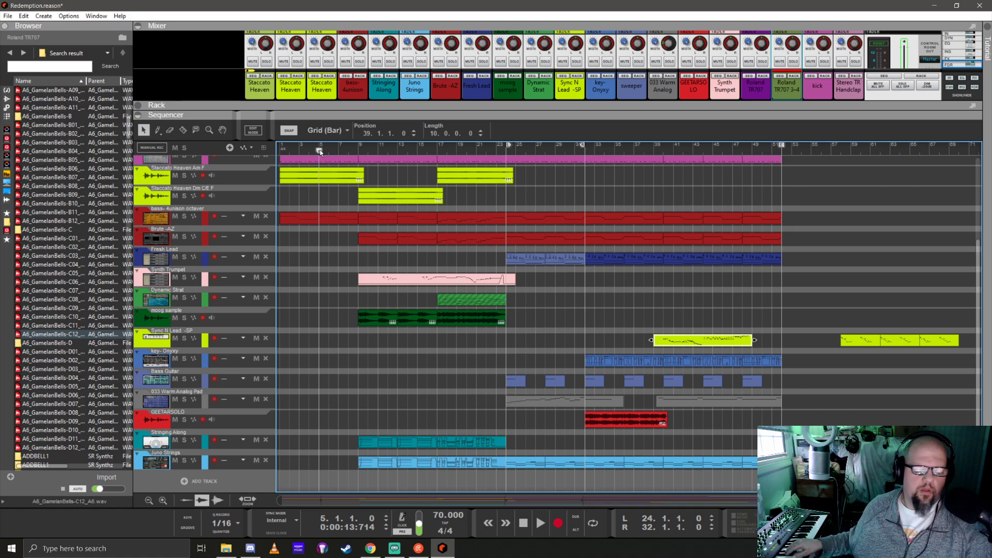
key(Home)
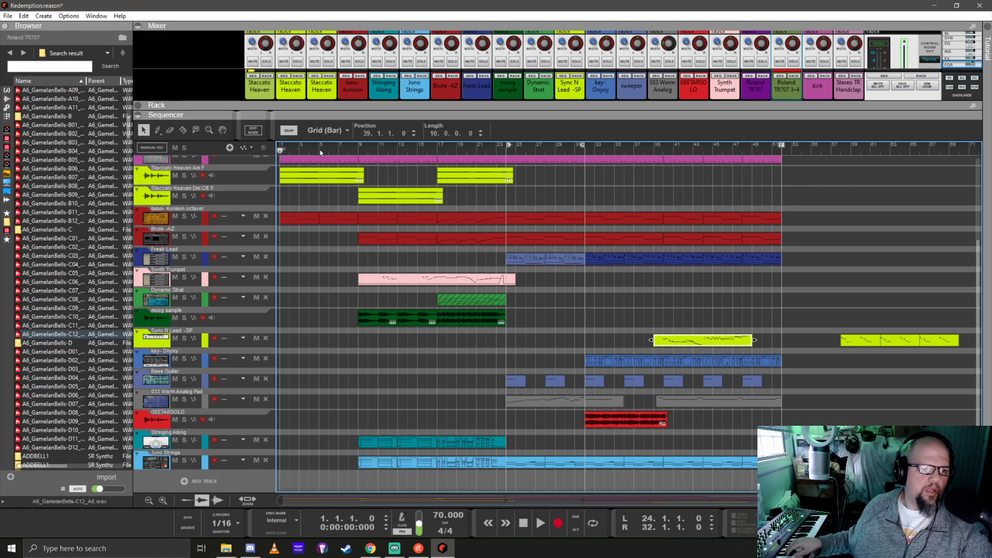
key(space)
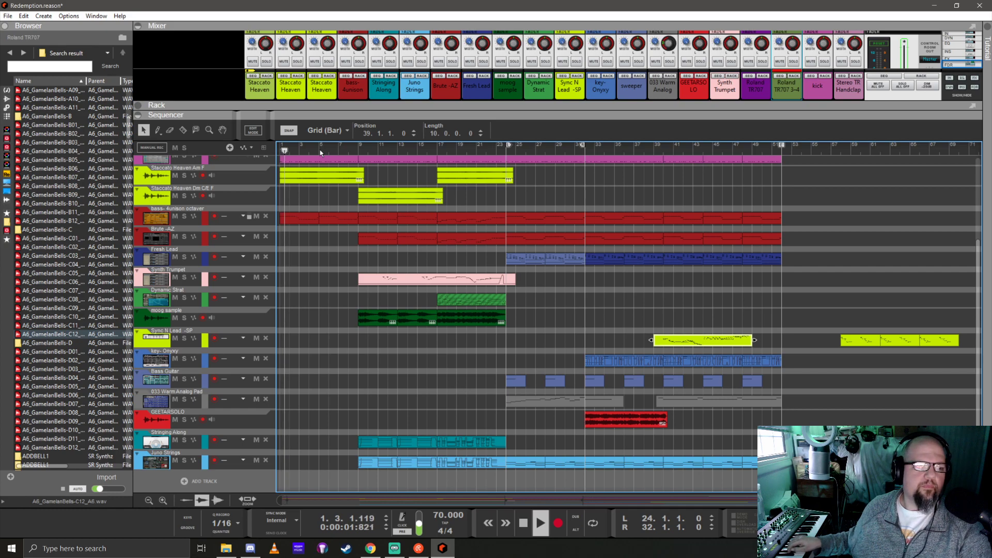
scroll(361, 263, up, 4)
scroll(361, 264, down, 1)
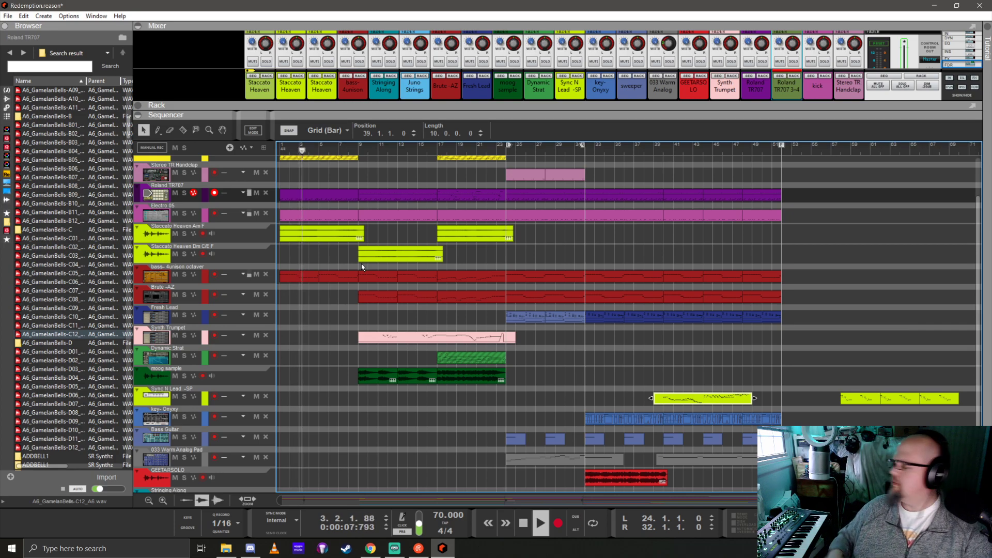
key(ctrl+Return)
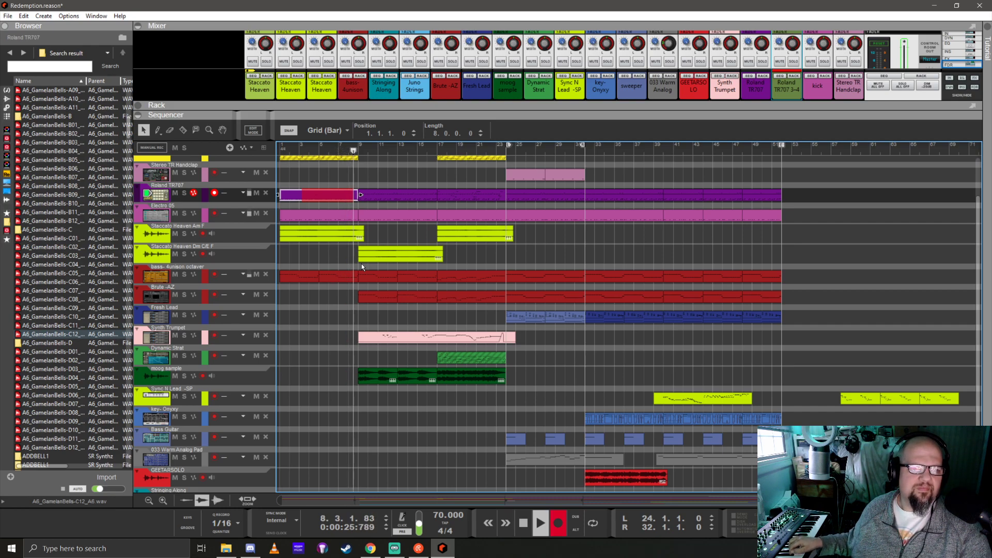
key(space)
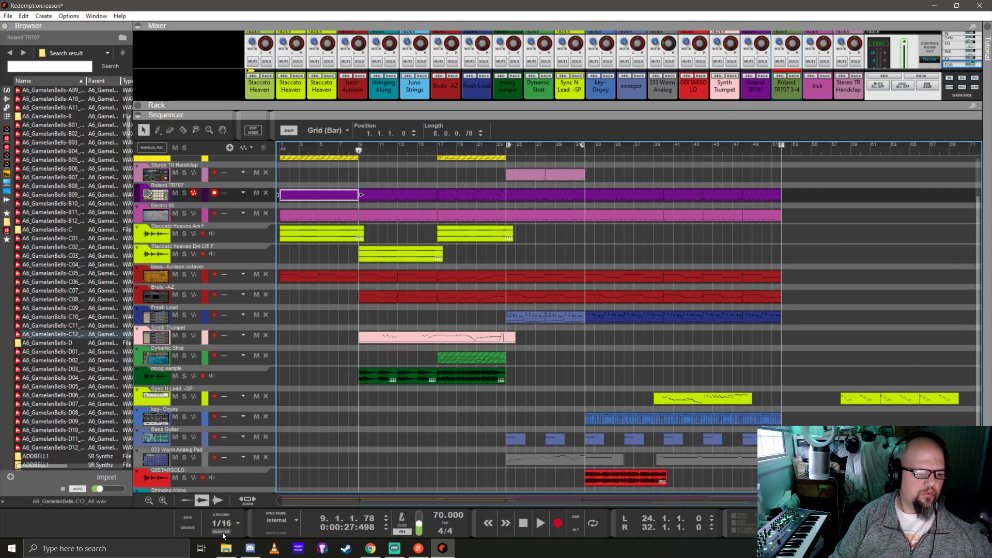
Bring back the rack, lower the Roland TR707 3-4 channel level, and make room for the sequencer below
click(787, 116)
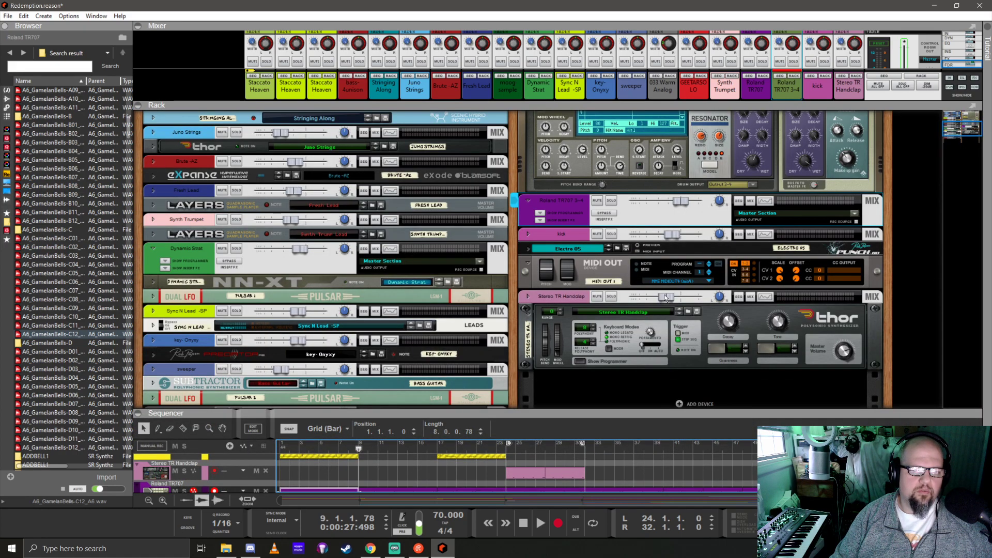
drag(678, 204, 665, 203)
drag(379, 414, 378, 290)
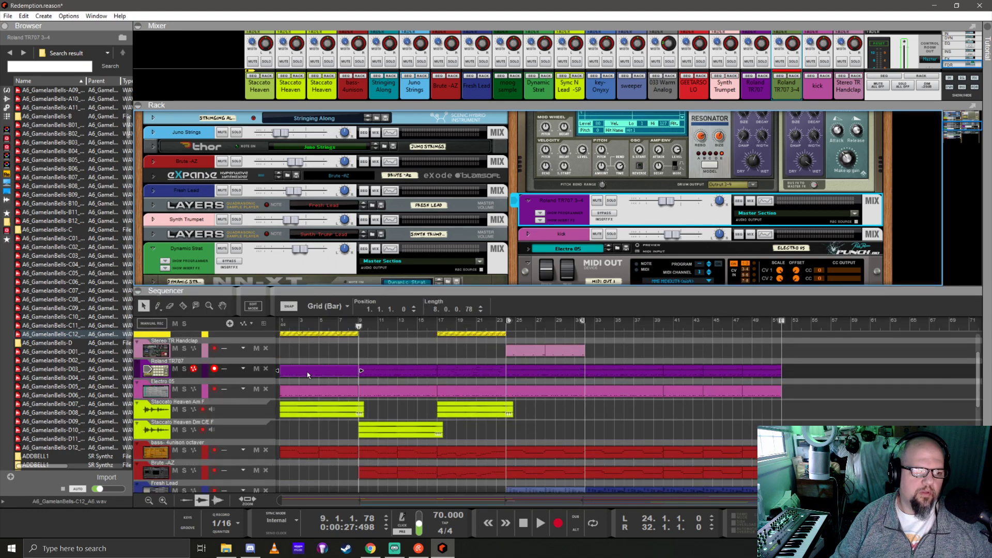
scroll(307, 371, down, 3)
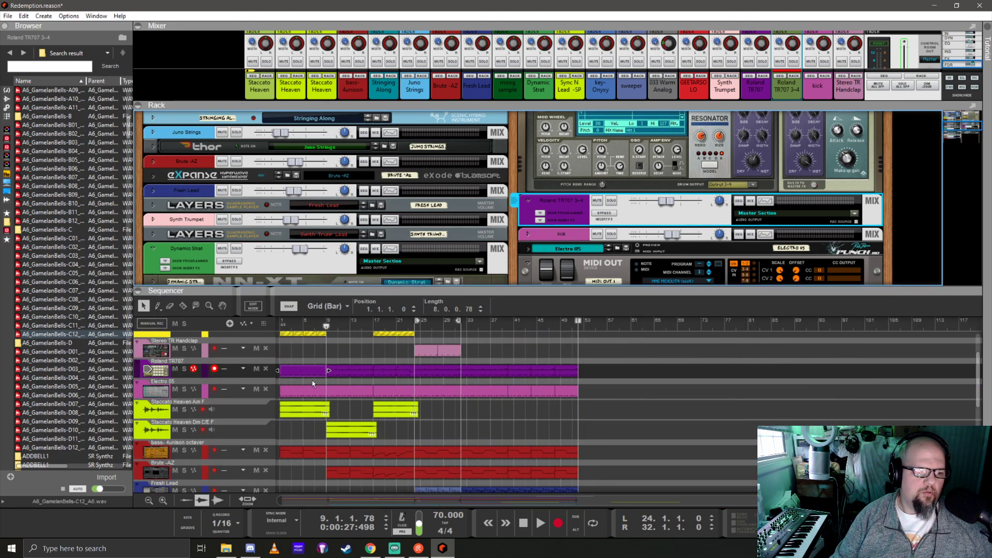
drag(358, 290, 298, 225)
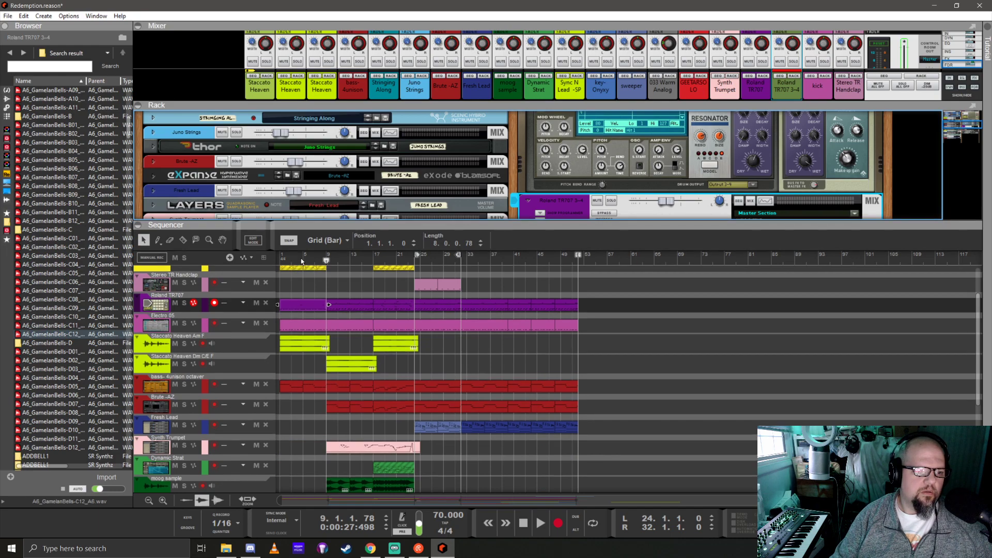
Play the song from the start and fine-tune the Roland TR707 3-4 channel level slightly lower by ear
drag(302, 259, 280, 260)
key(space)
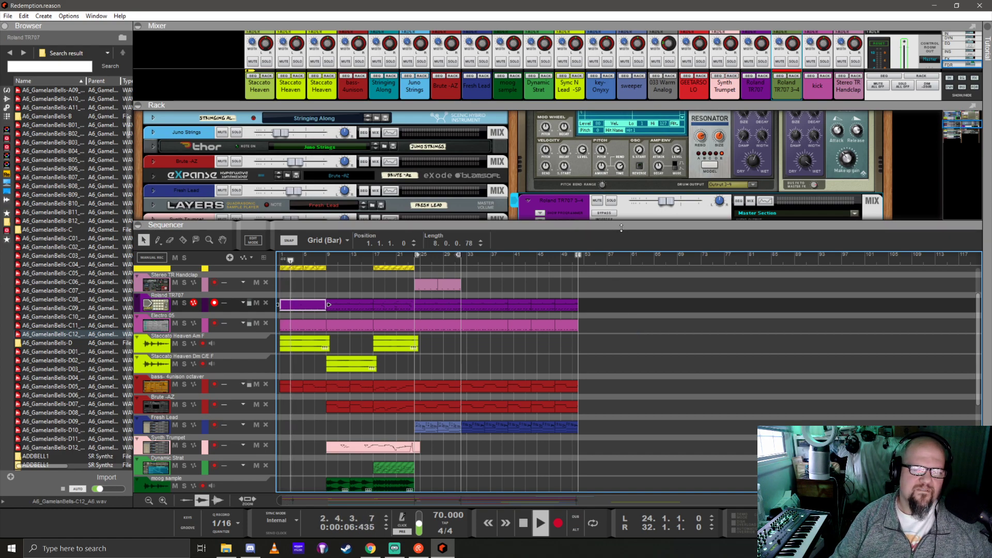
drag(621, 228, 621, 240)
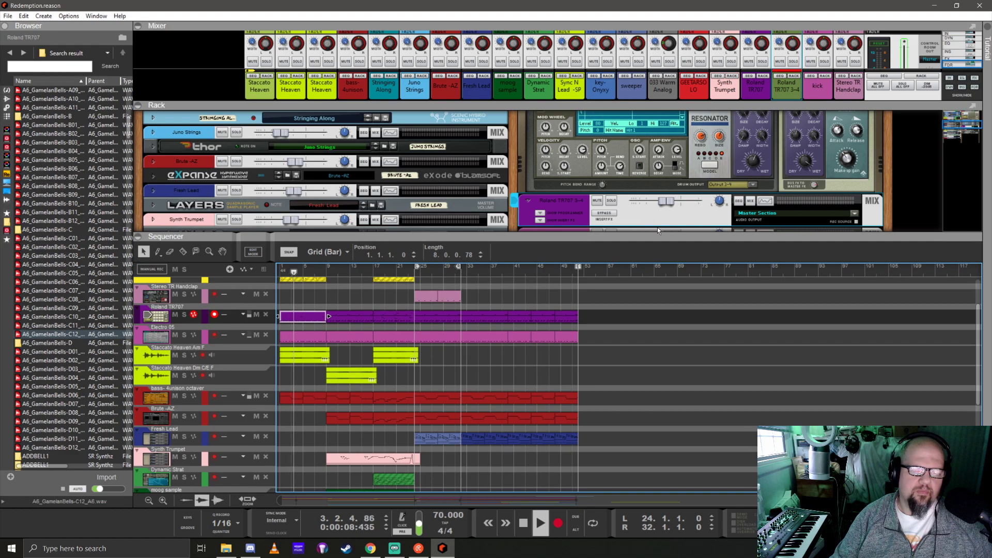
drag(672, 199, 666, 201)
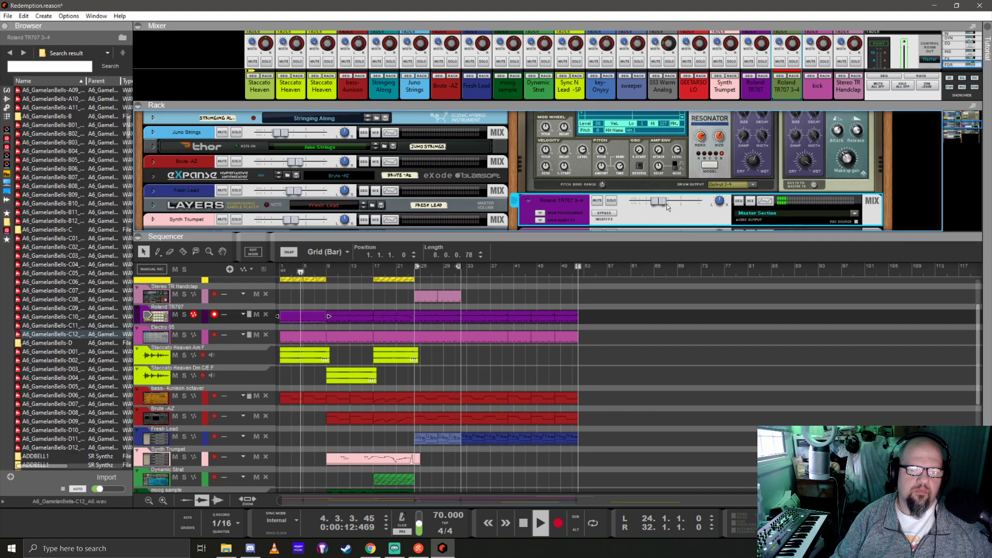
drag(660, 201, 663, 200)
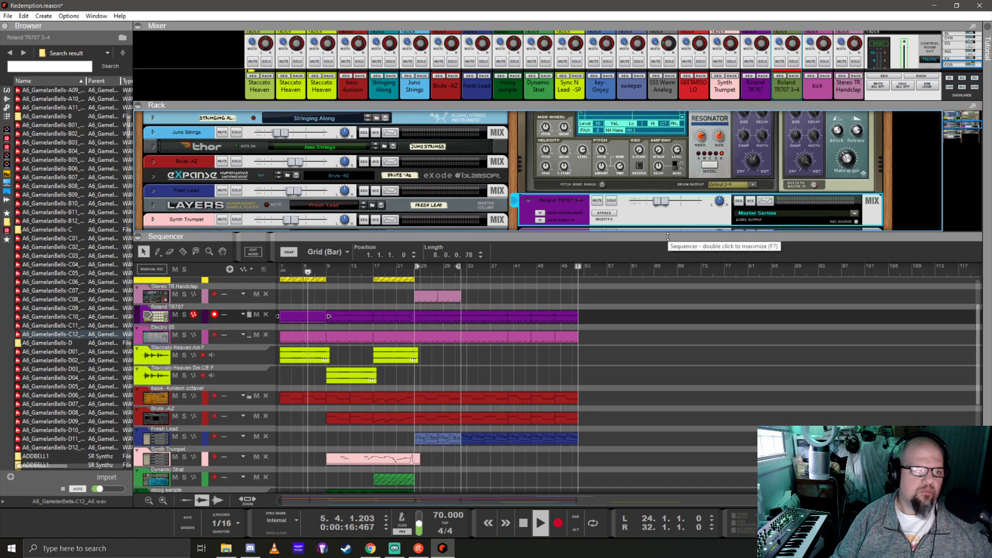
Hide the Roland TR707's drum and FX section and enlarge the rack
scroll(607, 215, up, 5)
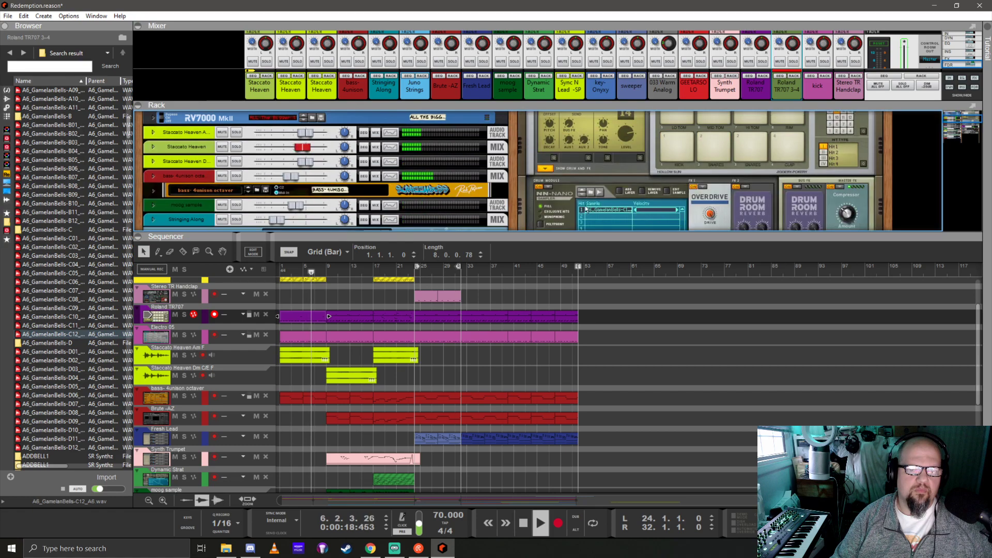
click(546, 169)
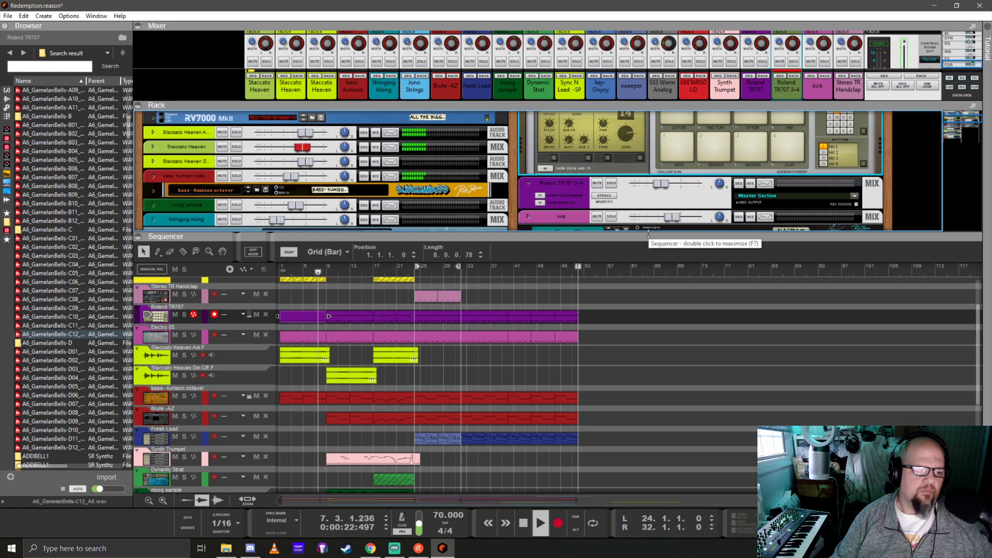
drag(653, 232, 654, 324)
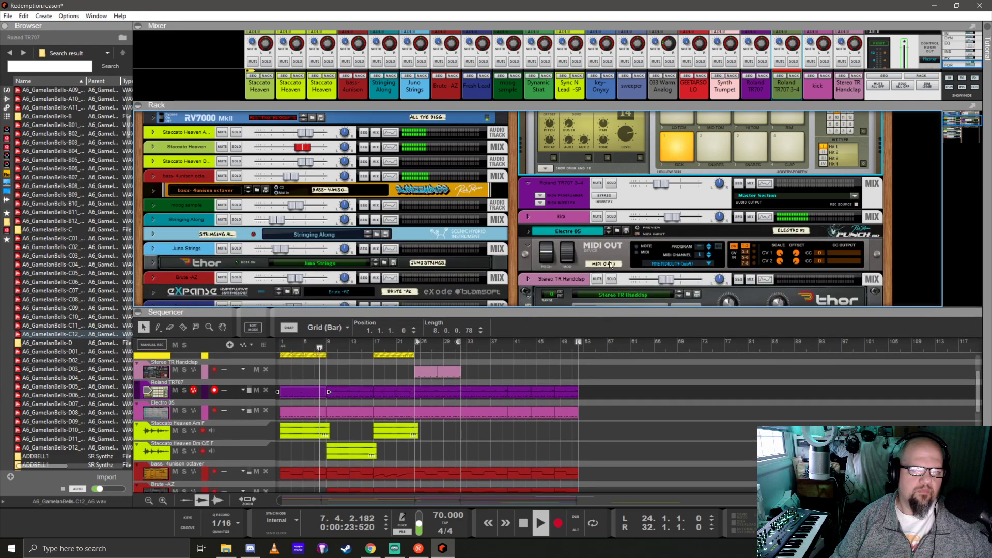
Set Model 1 Frequency Start on the Electro 05 kick synth to 1118 Hz, then fold it and the Stereo TR Handclap Thor
click(529, 231)
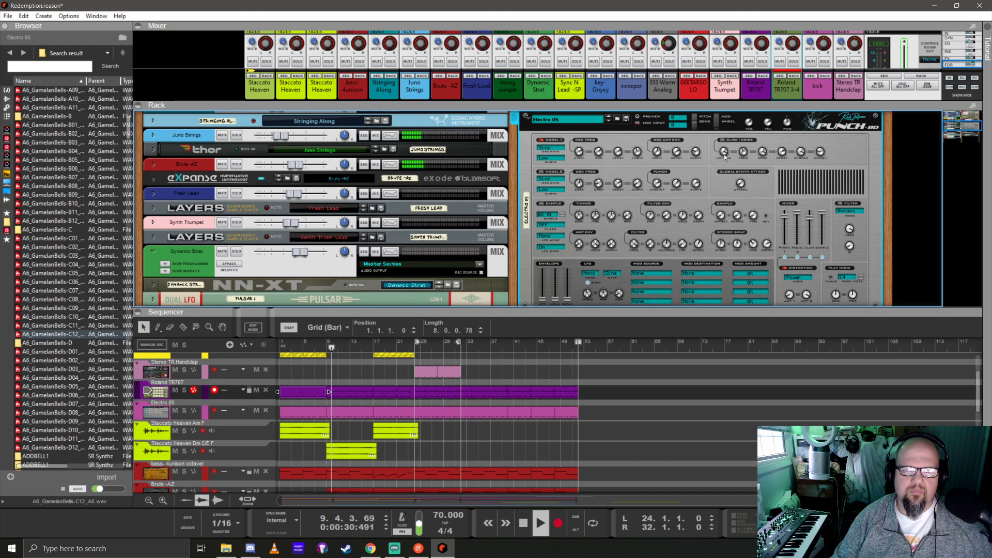
mouse_move(725, 154)
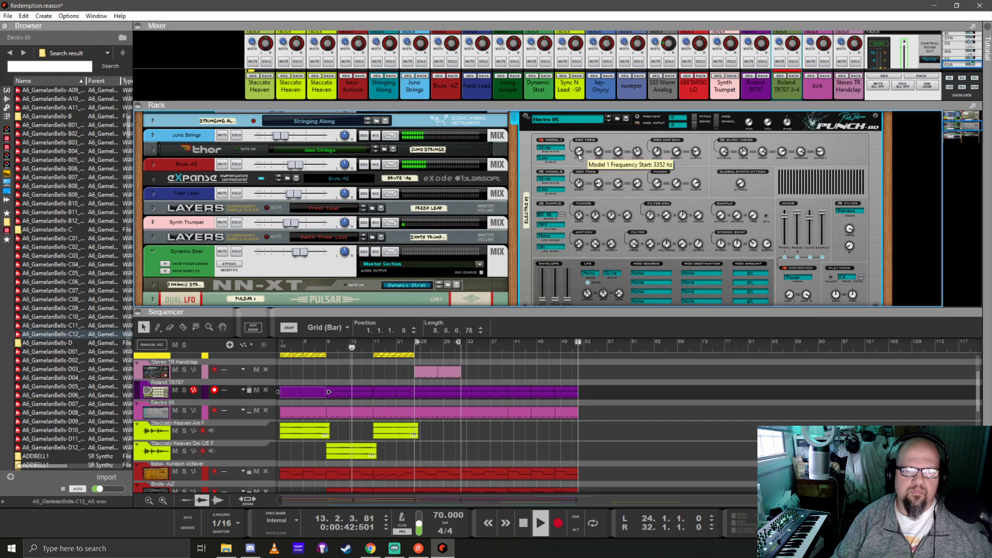
drag(579, 152, 576, 172)
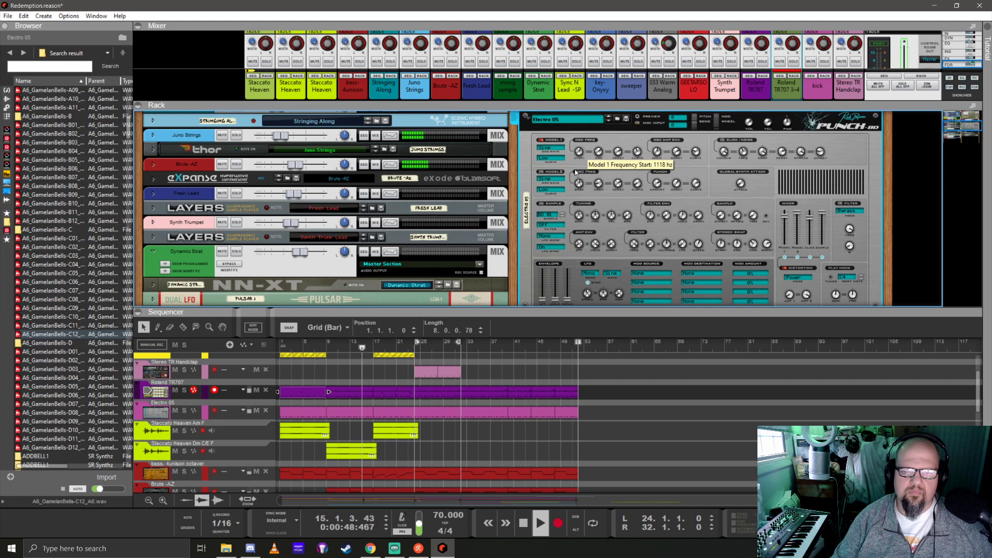
click(528, 119)
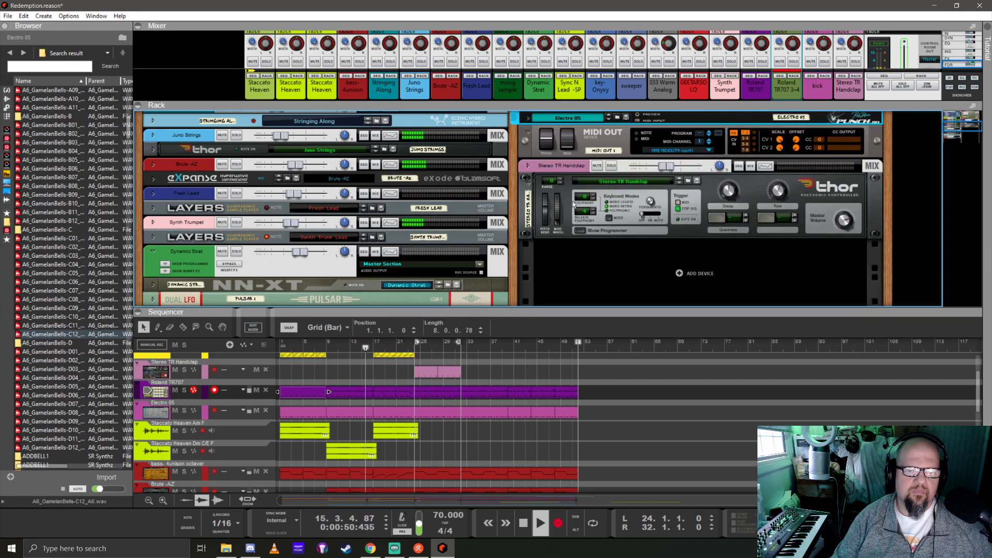
click(525, 179)
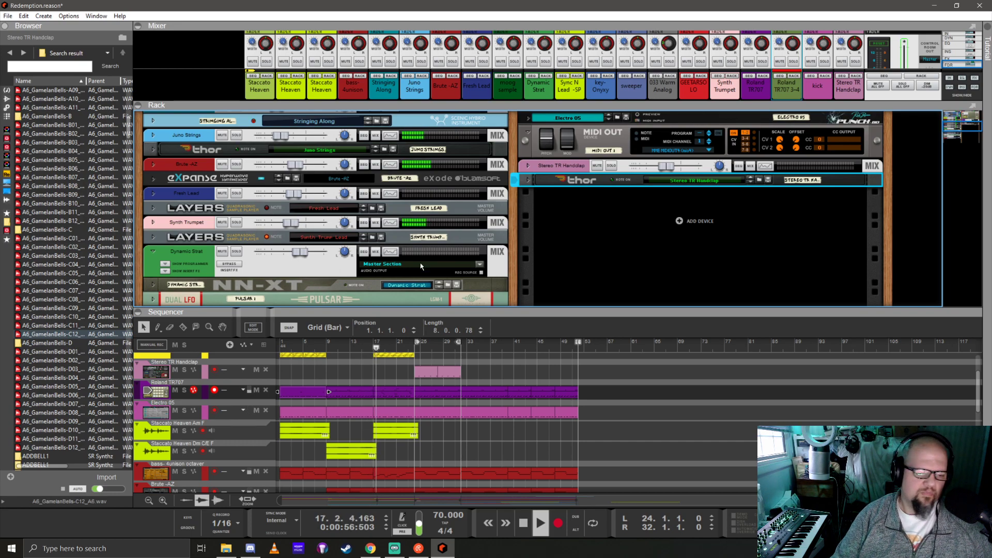
Expand the sequencer to set the stopped song position to bar 9, and give the space back to the rack
drag(465, 313, 482, 68)
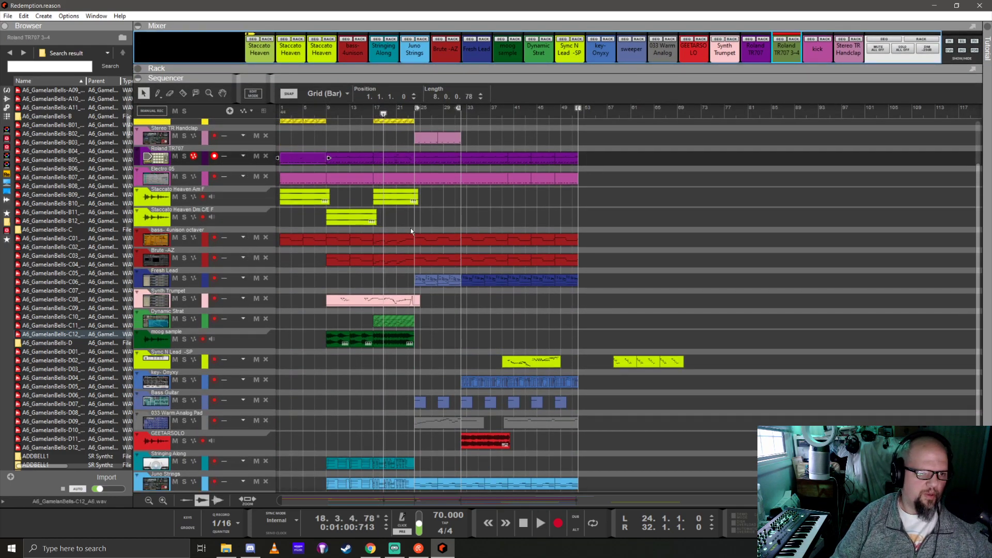
click(328, 108)
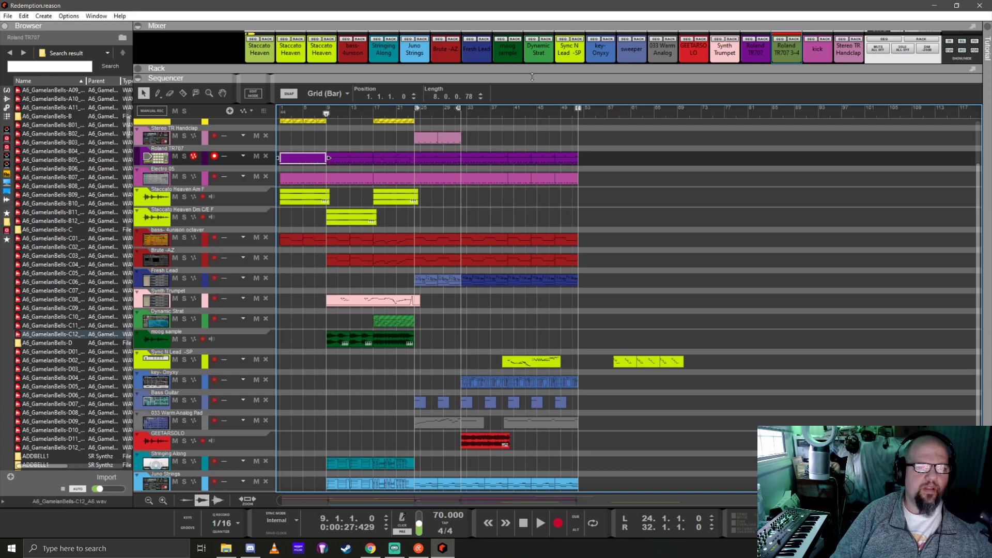
drag(533, 77, 524, 413)
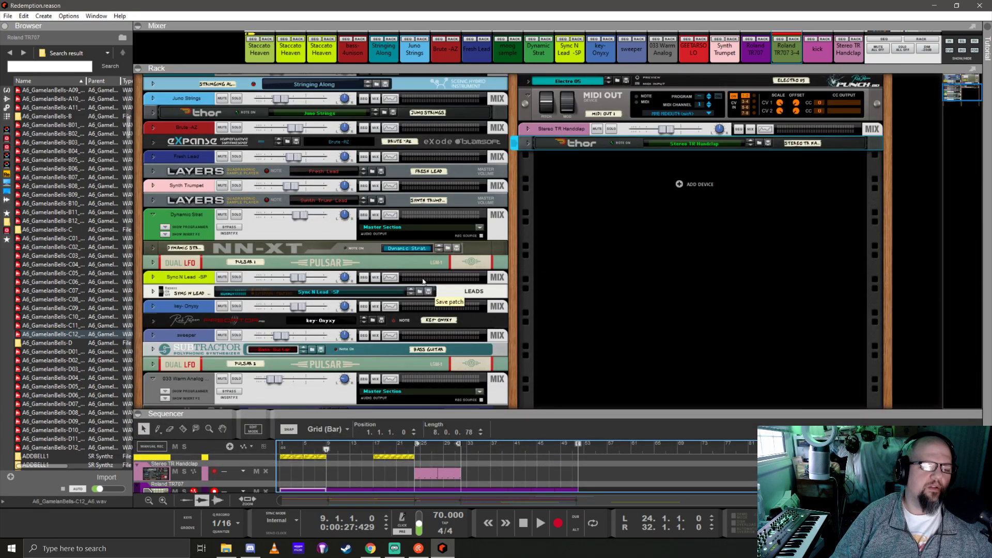
Add a SubTractor Analog Synthesizer to the rack below the GEETARSOLO track
scroll(422, 280, down, 3)
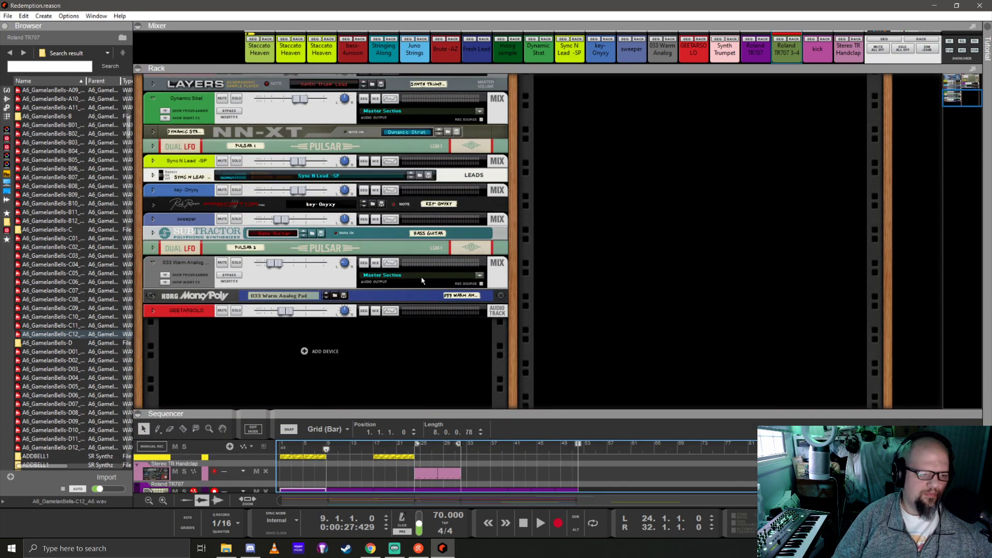
click(7, 91)
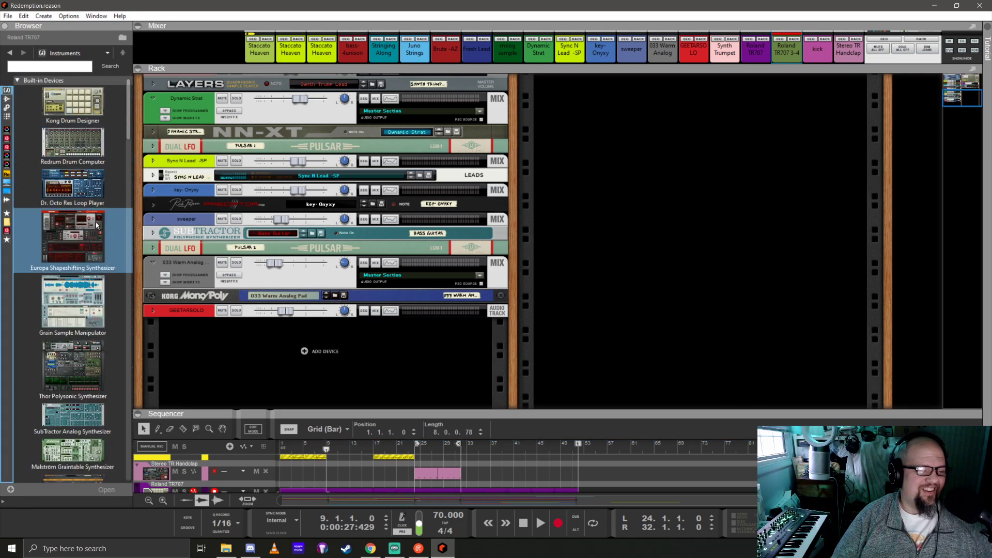
scroll(93, 243, down, 3)
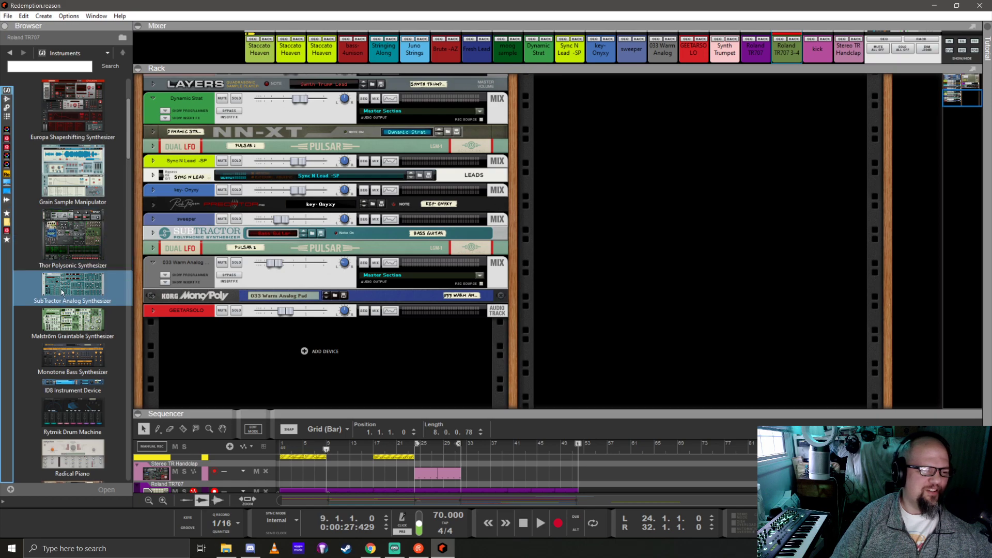
drag(62, 292, 392, 349)
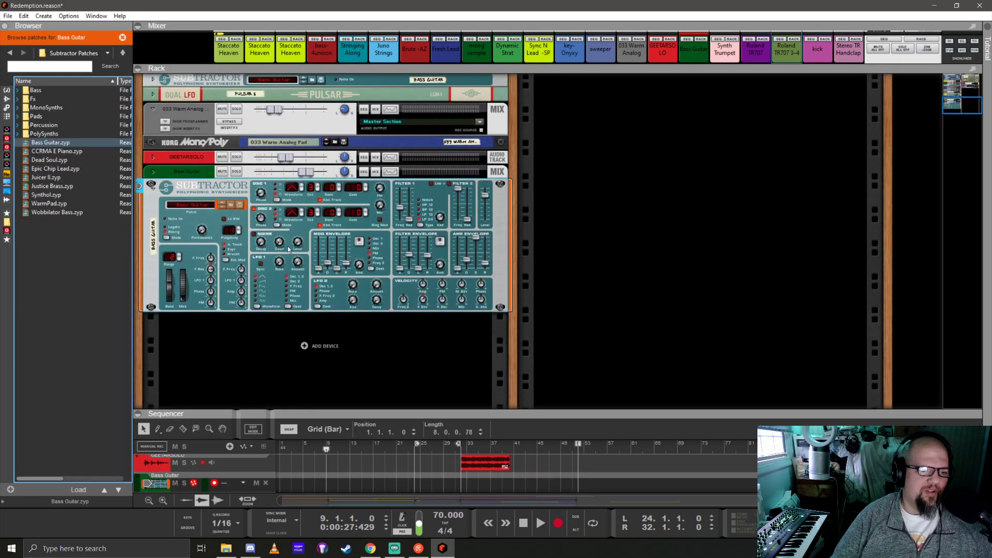
Switch off Osc 2 on the new SubTractor, then change Osc 1's waveform and set its octave to 4
click(253, 209)
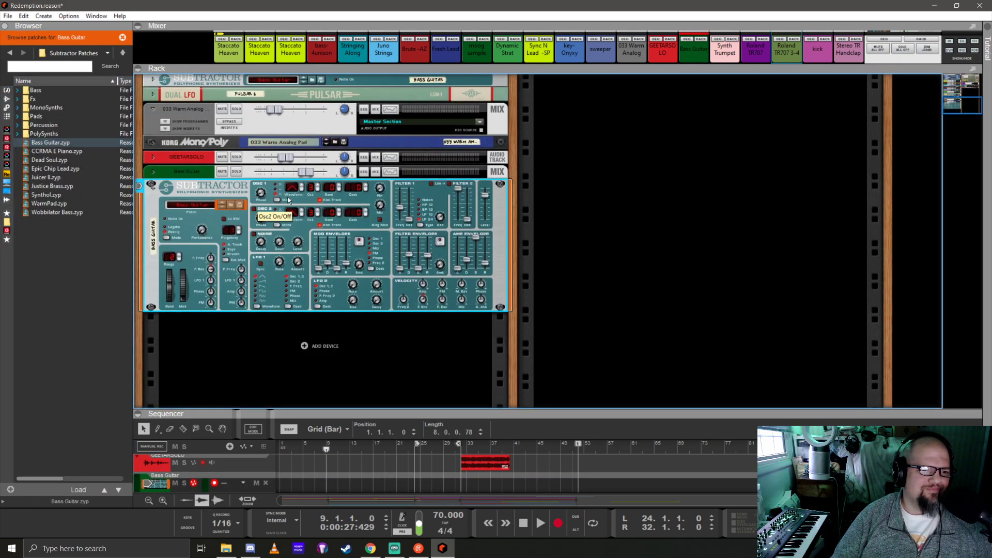
click(302, 191)
click(302, 192)
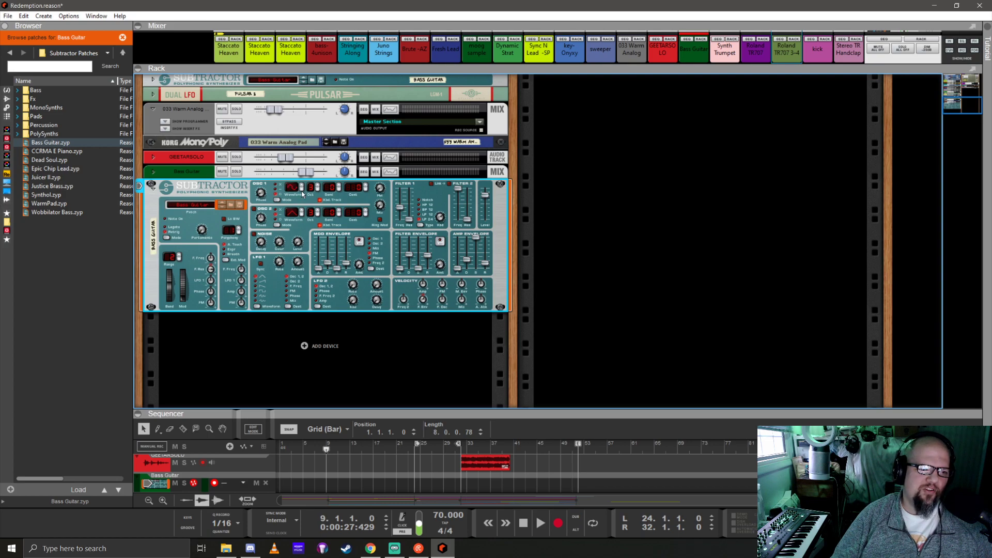
click(303, 192)
click(317, 185)
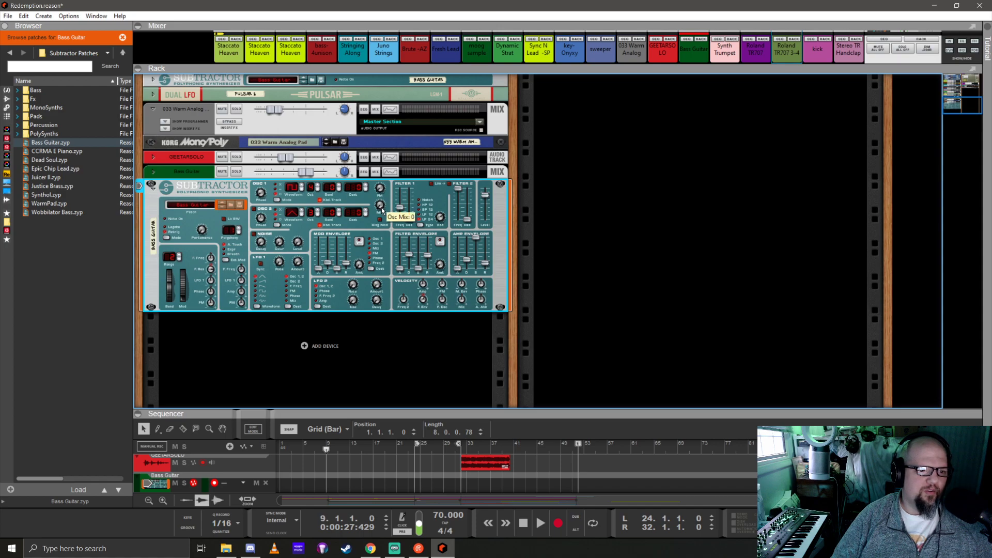
Lower the new SubTractor's Filter 1 frequency by ear and pull its amp envelope sustain down to minimum
drag(399, 212, 399, 194)
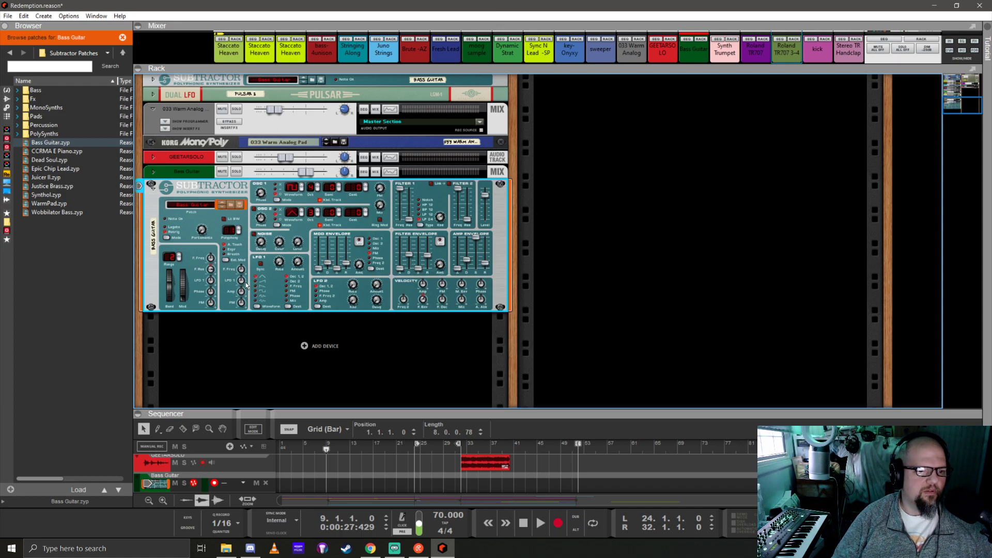
mouse_move(428, 257)
mouse_down()
mouse_move(432, 278)
mouse_move(412, 260)
mouse_move(447, 257)
mouse_up()
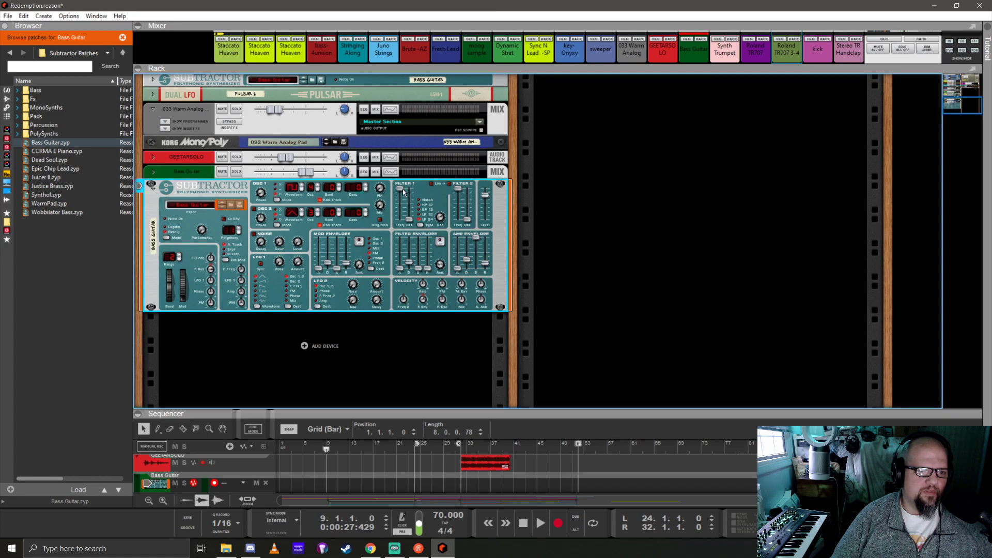
drag(402, 191, 401, 209)
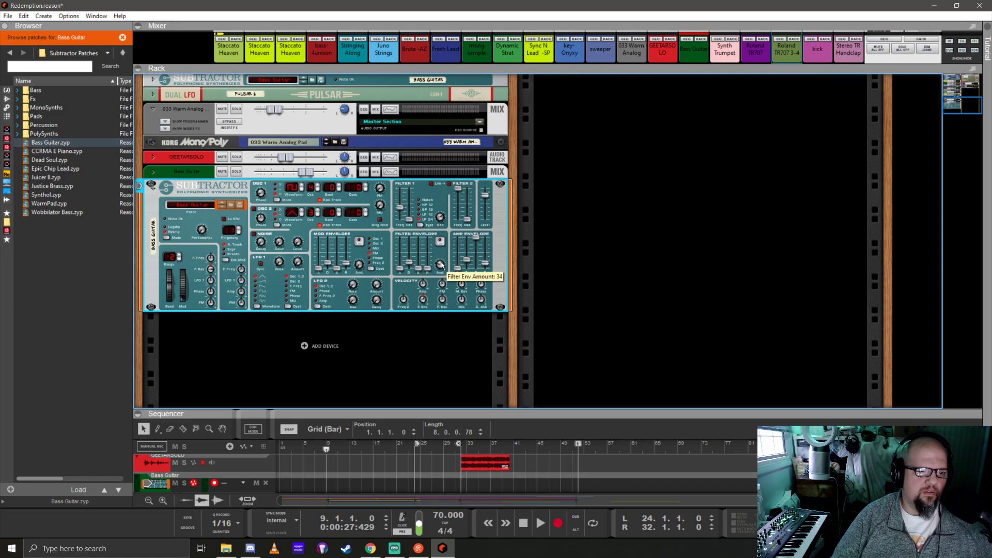
drag(399, 210, 403, 210)
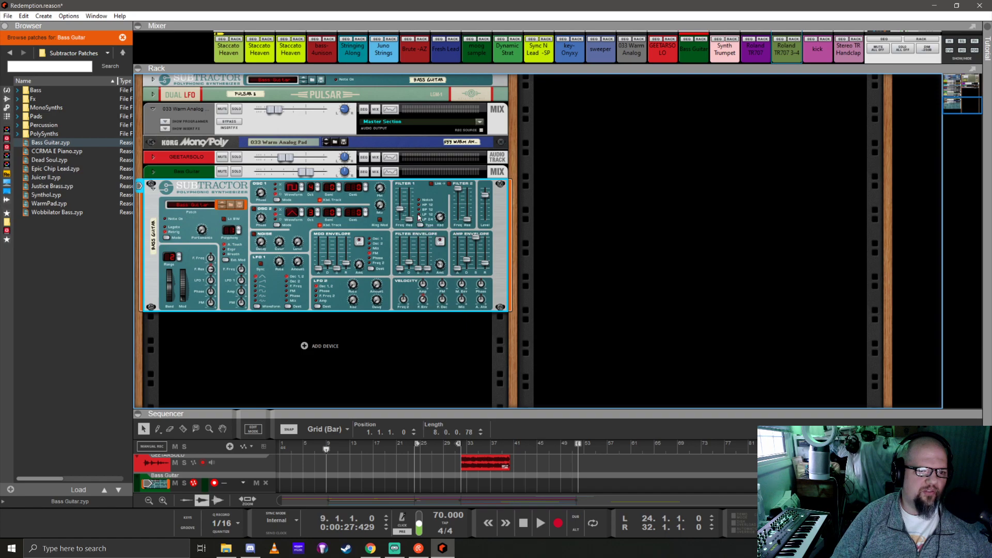
click(419, 216)
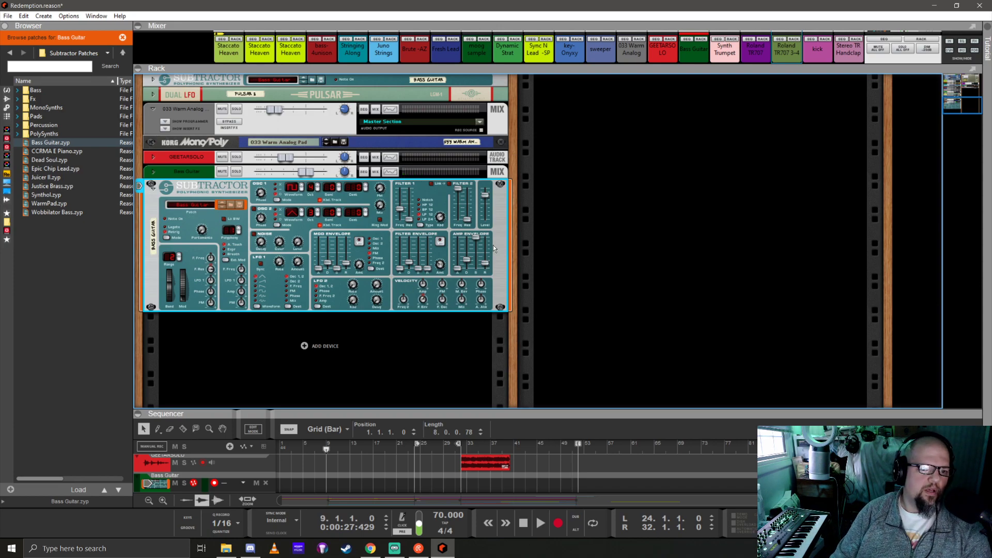
drag(474, 238, 476, 267)
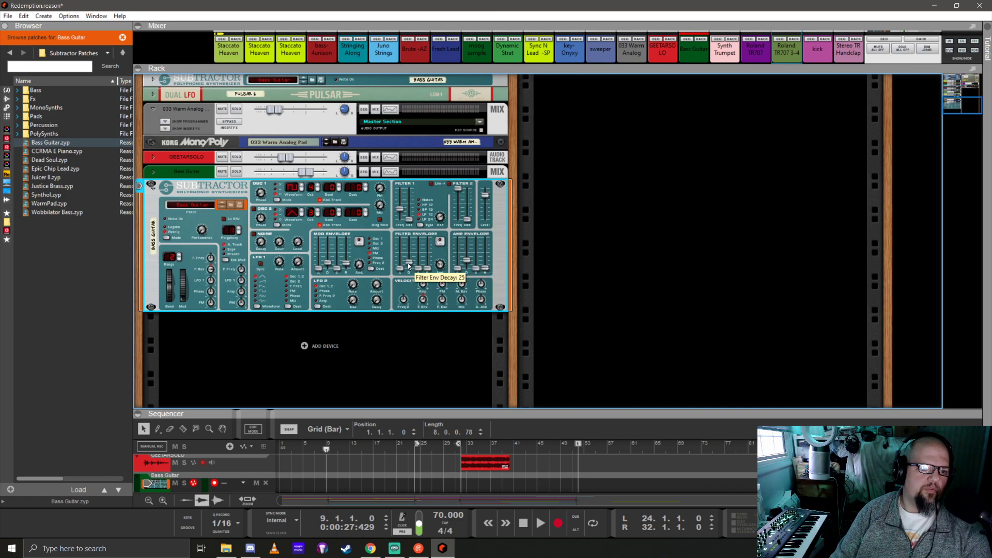
drag(406, 214, 400, 218)
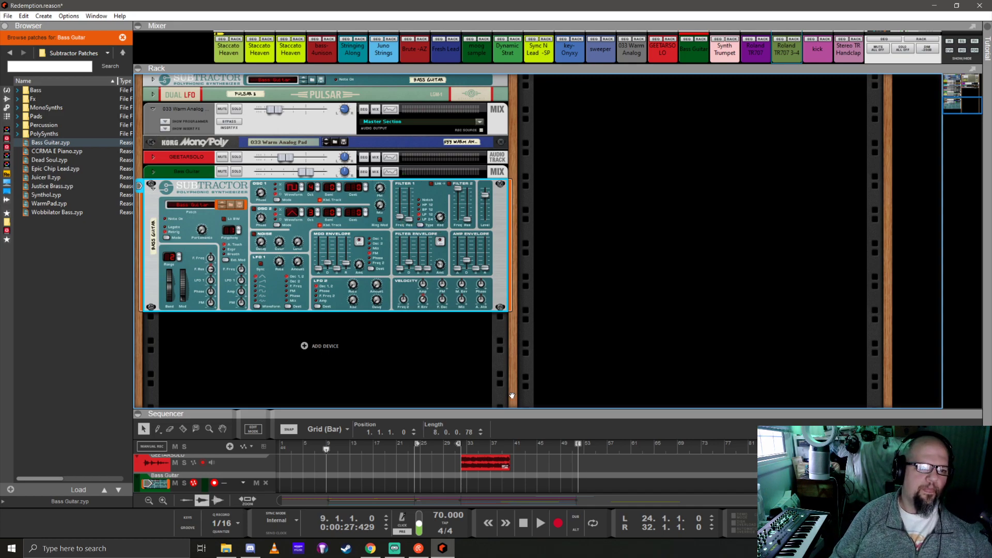
Enlarge the sequencer and create a one-bar clip at 8.3.1 on the new, empty Bass Guitar track
drag(528, 386, 509, 93)
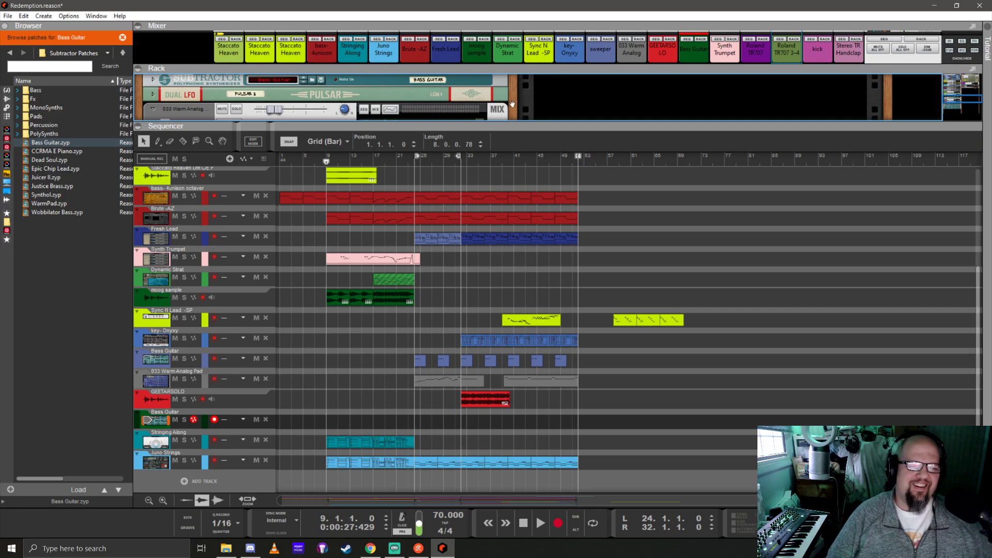
drag(556, 126, 569, 74)
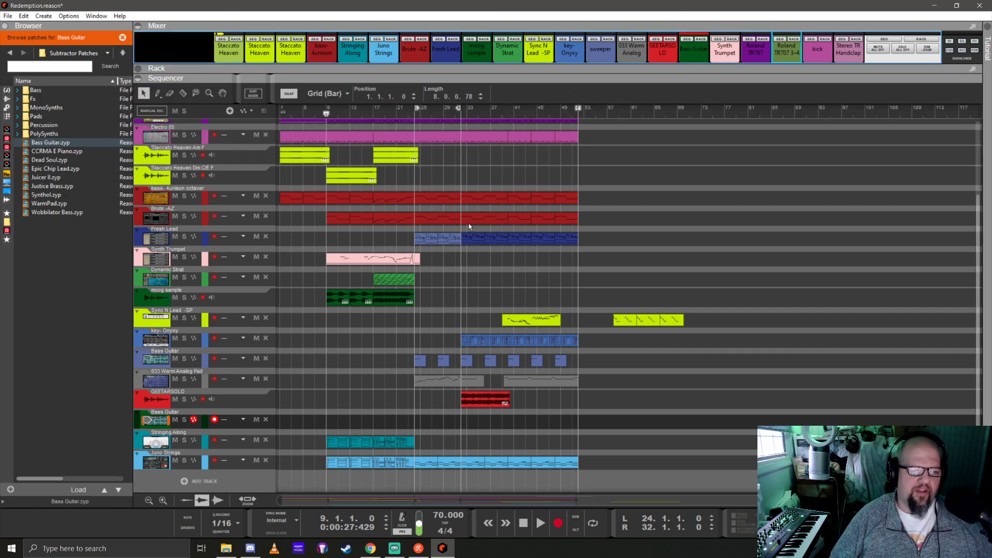
scroll(321, 266, up, 4)
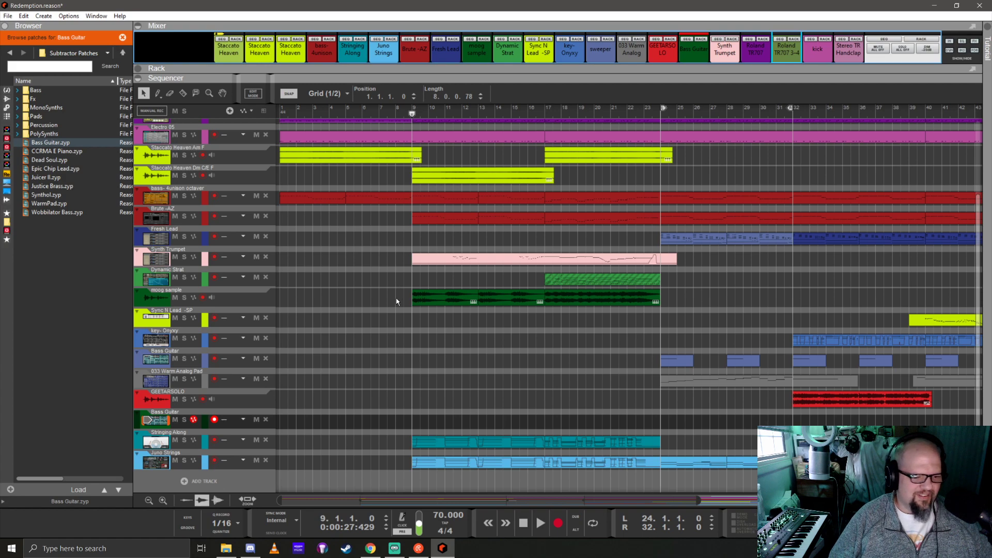
click(408, 424)
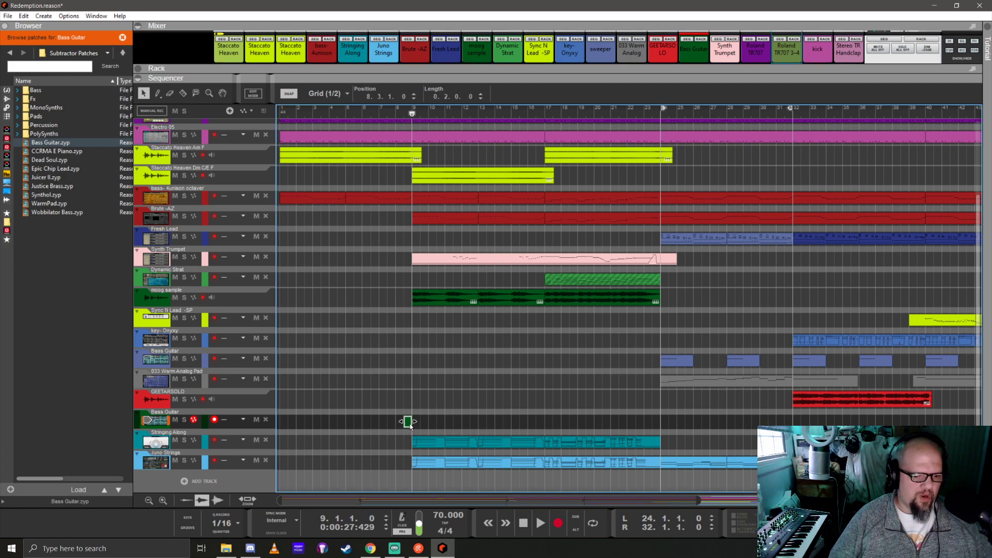
mouse_move(414, 422)
mouse_down()
mouse_move(428, 421)
mouse_move(419, 425)
mouse_up()
scroll(419, 424, up, 3)
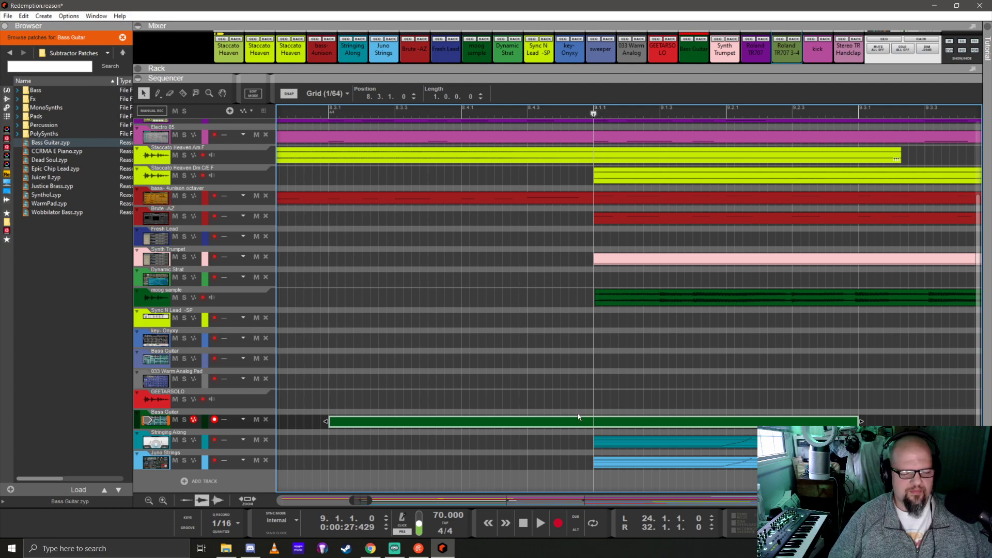
Open the new clip for note editing and draw a C3 note at 8.3.1 with a length of 0.0.0.60
double_click(577, 419)
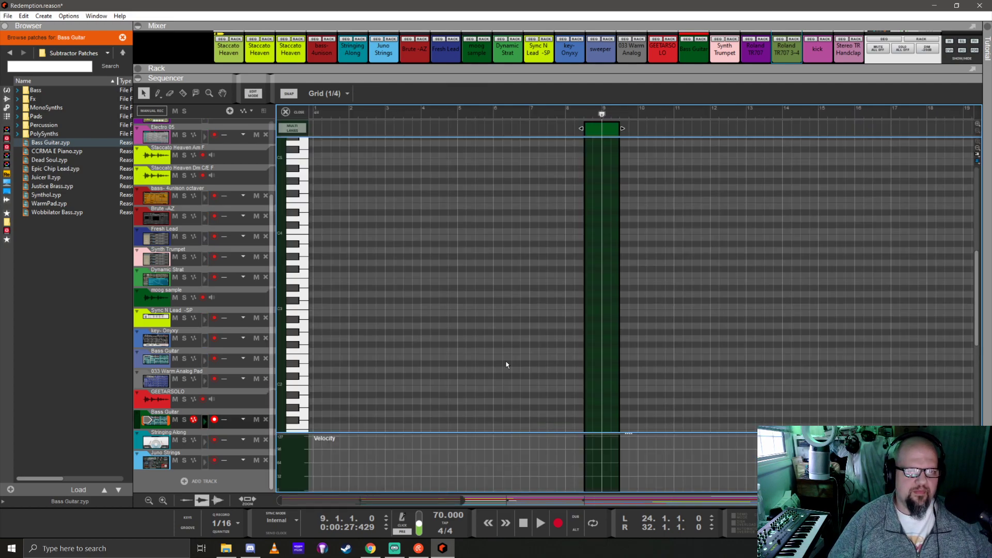
scroll(620, 221, up, 5)
scroll(478, 216, left, 5)
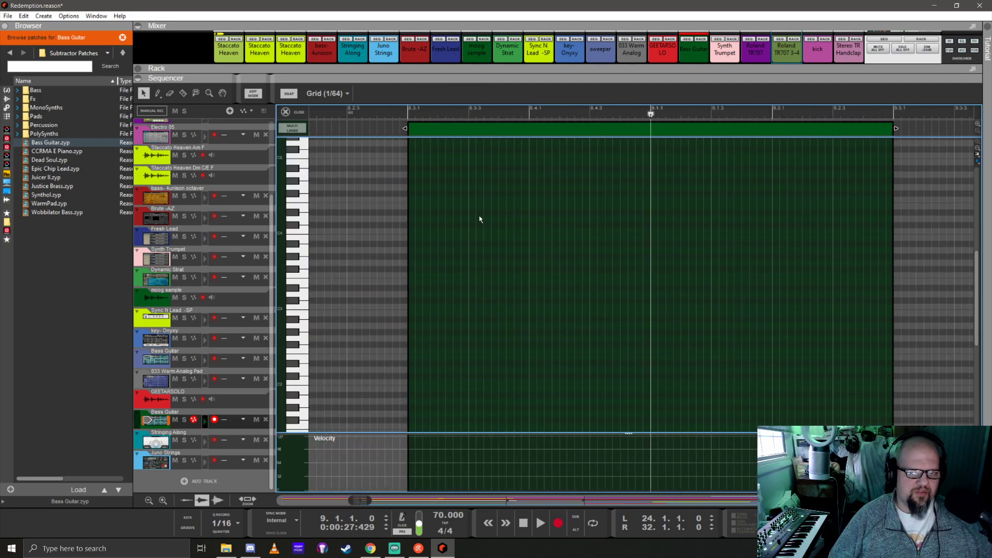
scroll(513, 290, up, 2)
scroll(513, 295, up, 2)
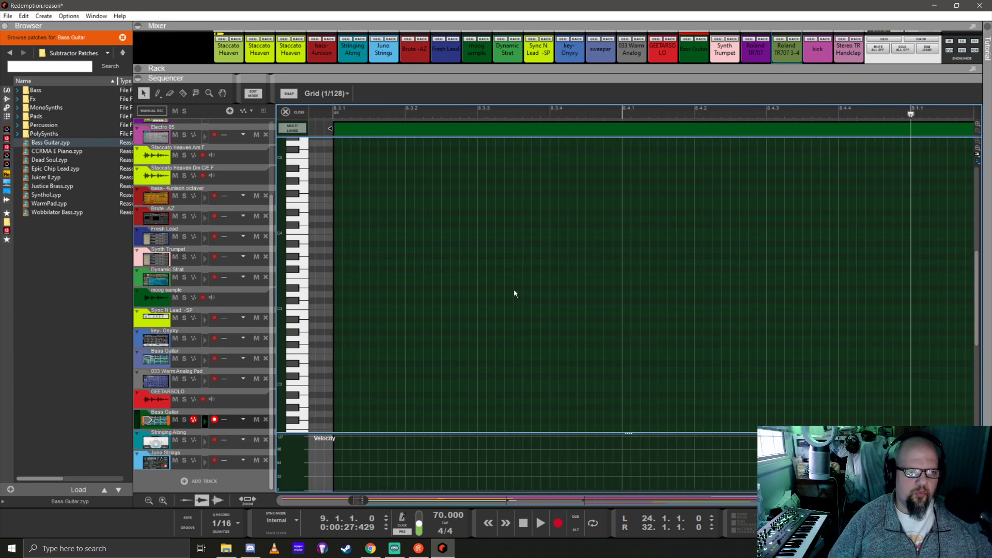
scroll(525, 290, down, 1)
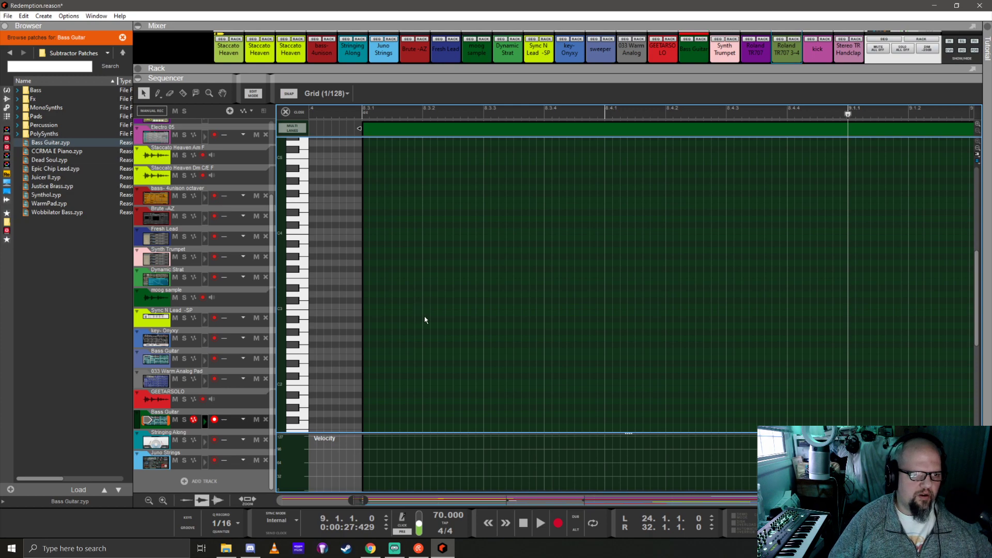
click(365, 306)
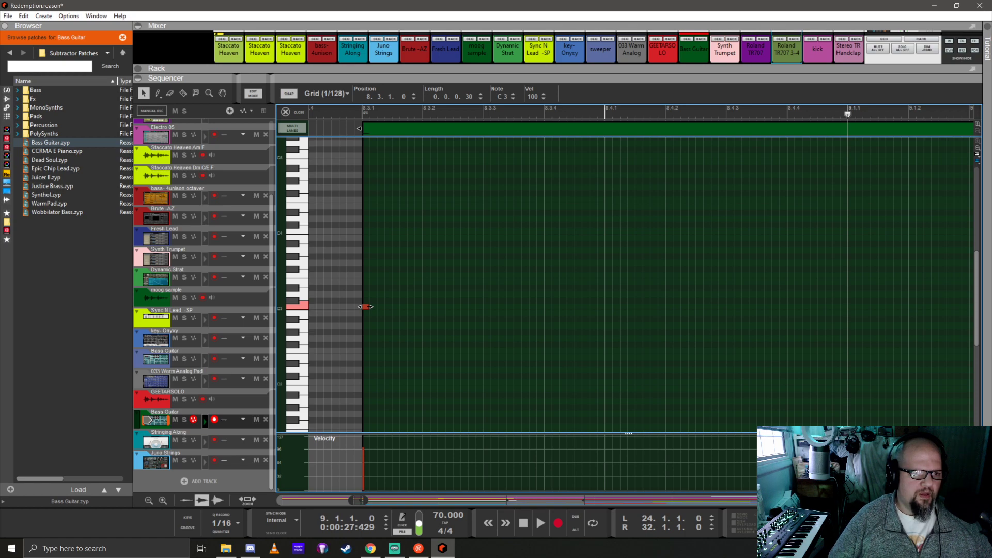
scroll(366, 306, down, 3)
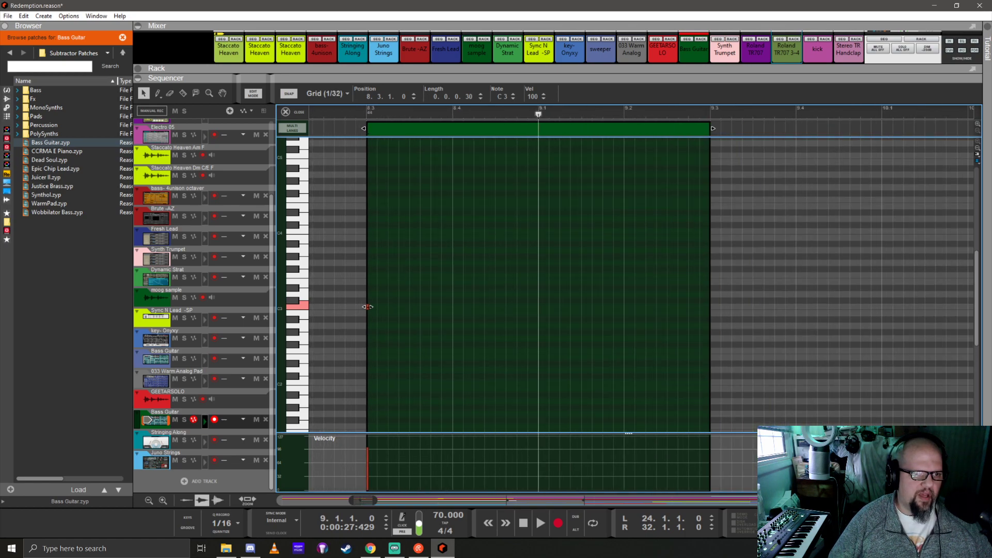
scroll(368, 307, up, 1)
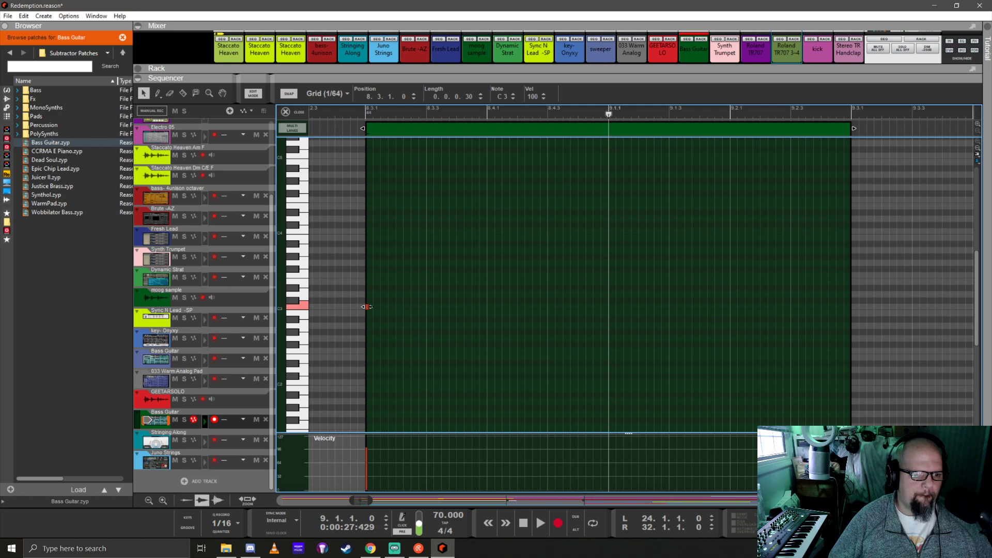
drag(368, 307, 372, 307)
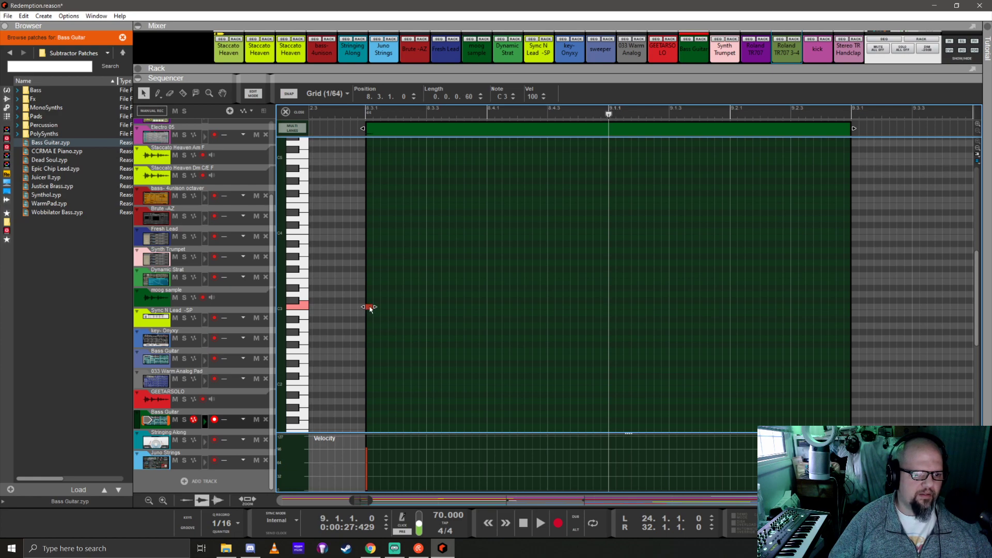
Draw a rising run of consecutive 1/64 notes from C3 to a C5 at 8.4.1, replacing the stray F3 with E3
drag(369, 308, 408, 282)
click(408, 277)
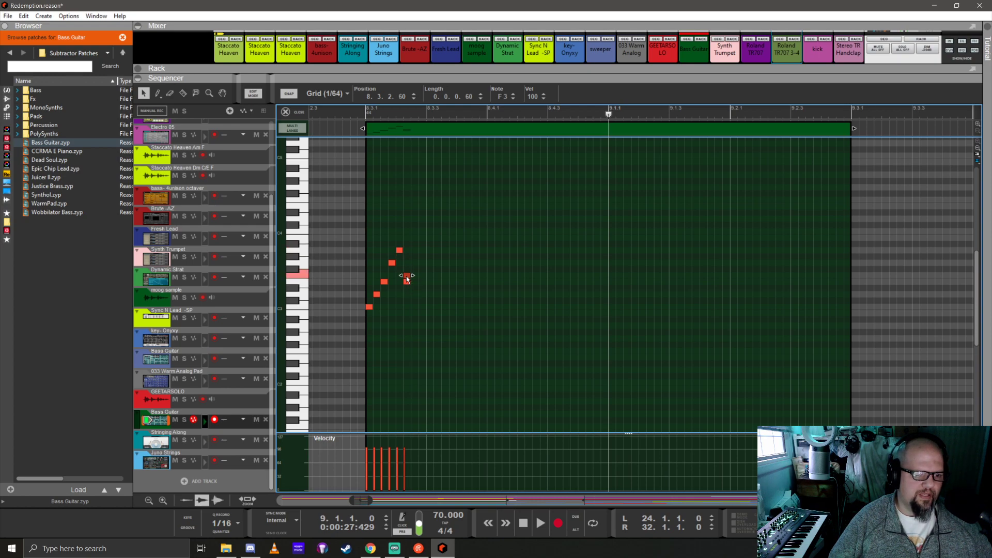
key(Delete)
click(407, 282)
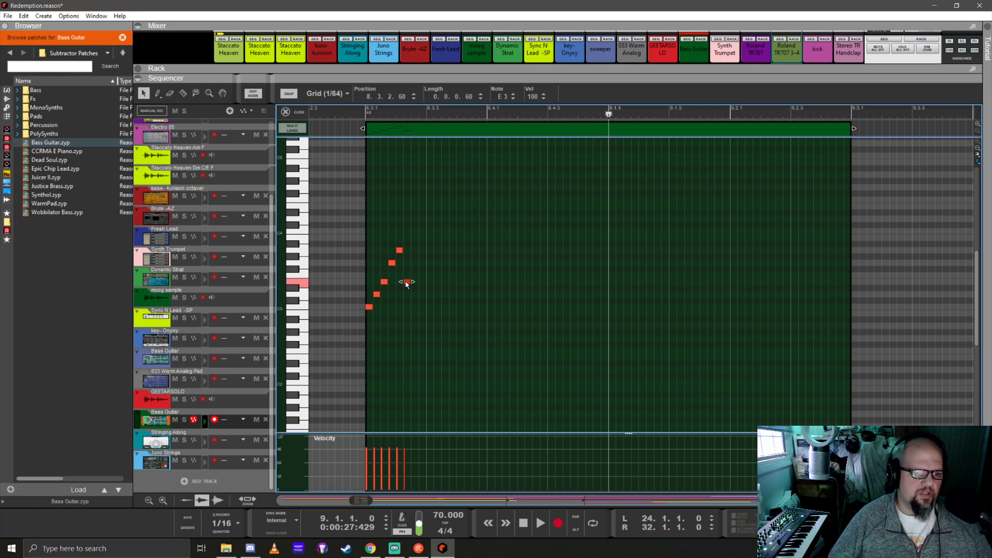
drag(408, 283, 491, 156)
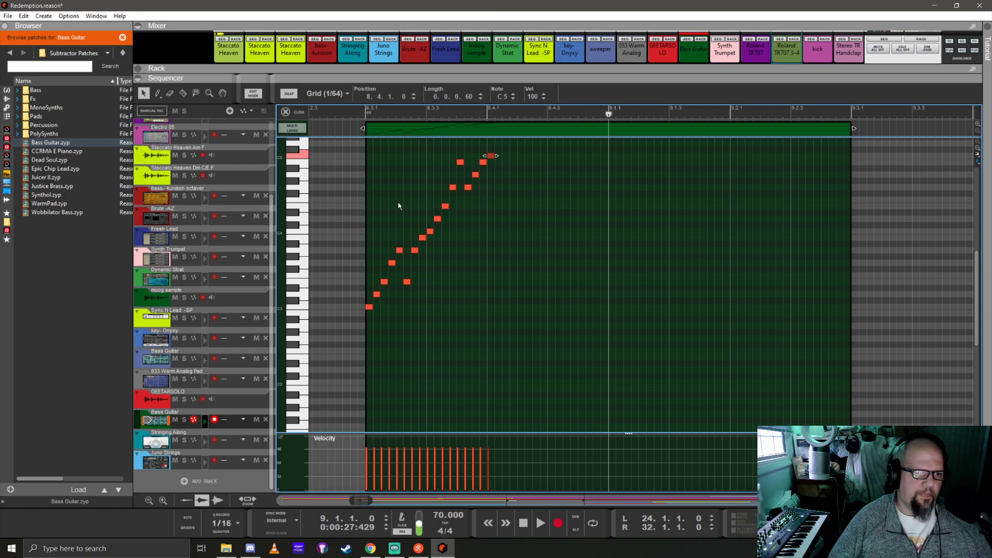
scroll(422, 216, up, 2)
scroll(422, 216, down, 5)
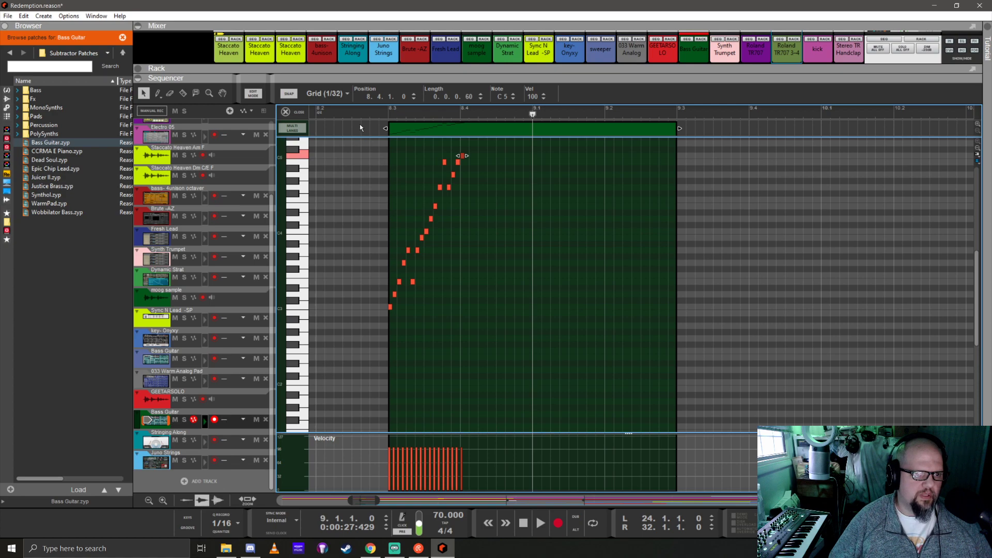
Enlarge the mixer and turn on FX send 5 for the new Bass Guitar channel
drag(702, 100, 709, 212)
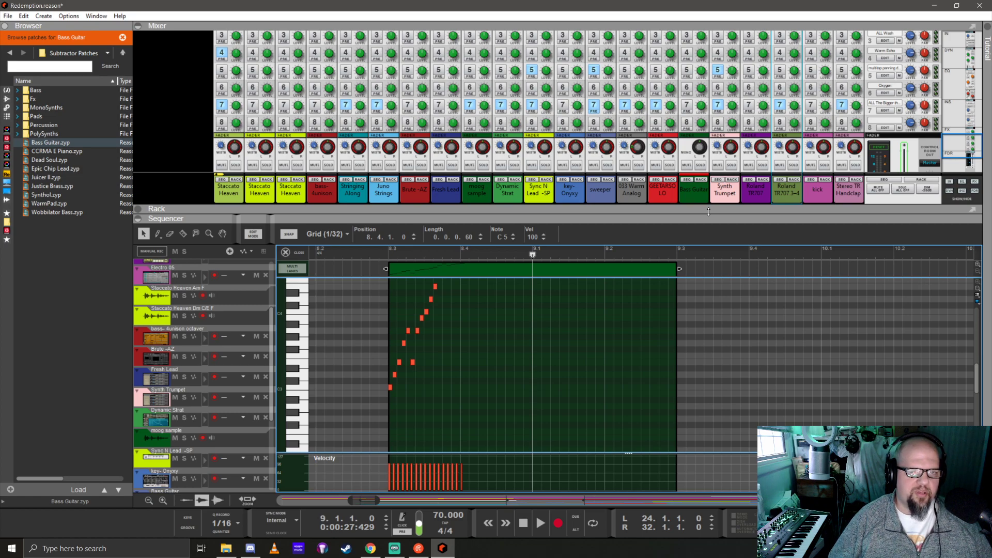
drag(705, 211, 706, 266)
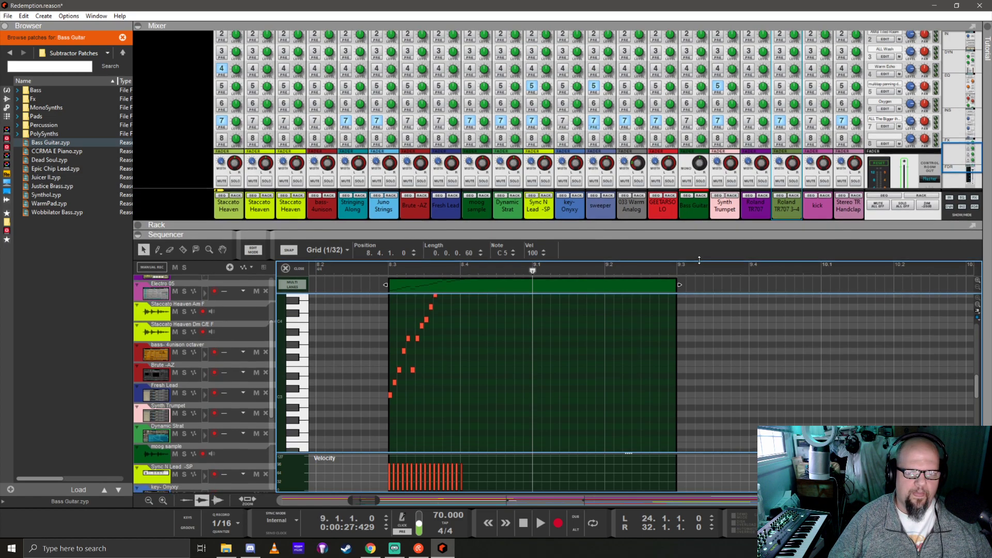
click(688, 127)
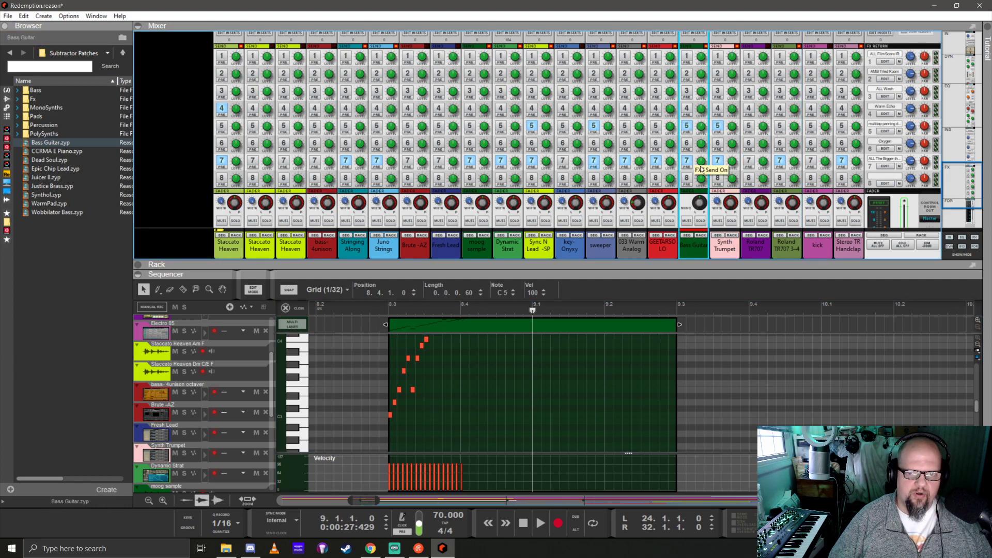
scroll(700, 173, down, 3)
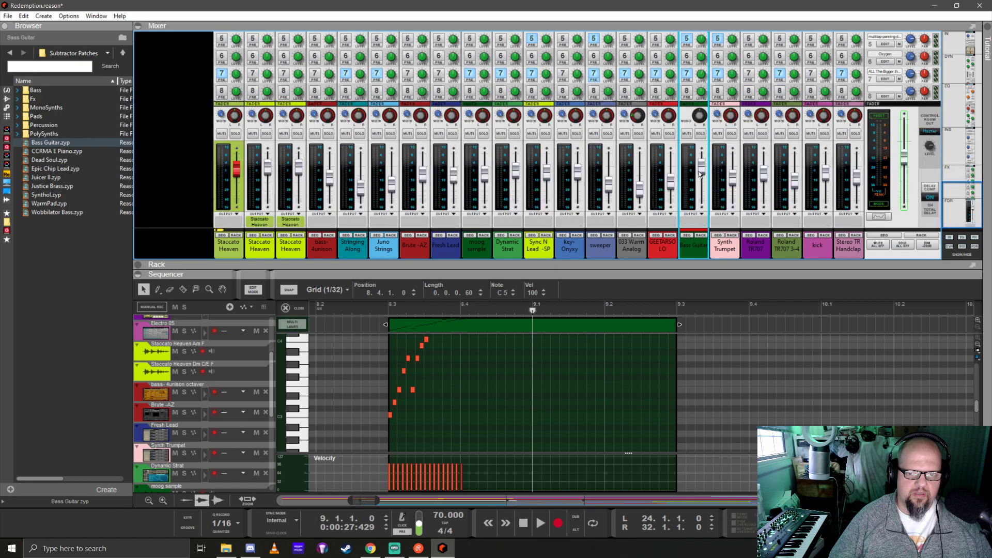
Set the new Bass Guitar channel's level to about -9.28 dB and audition it soloed from just before the clip
drag(702, 167, 706, 177)
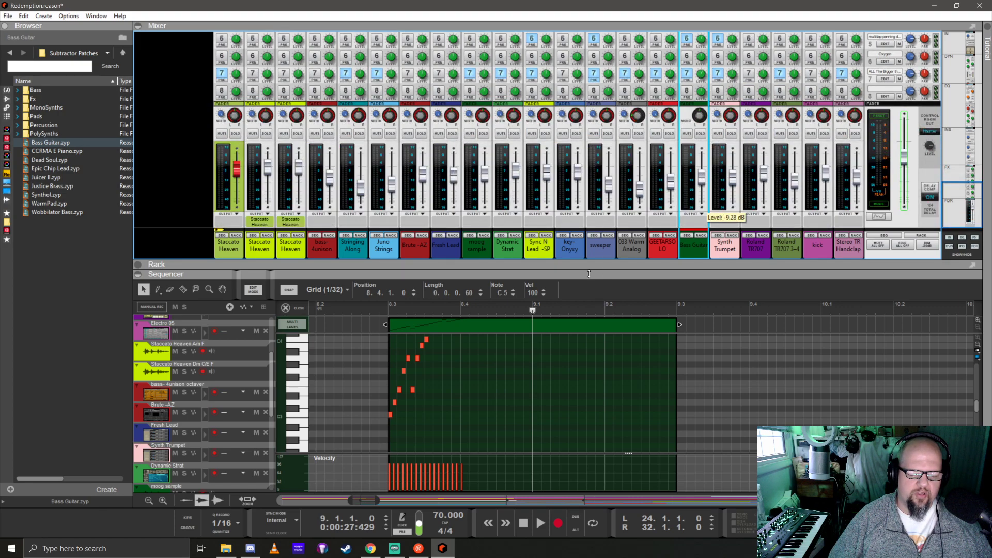
drag(589, 274, 590, 181)
click(361, 216)
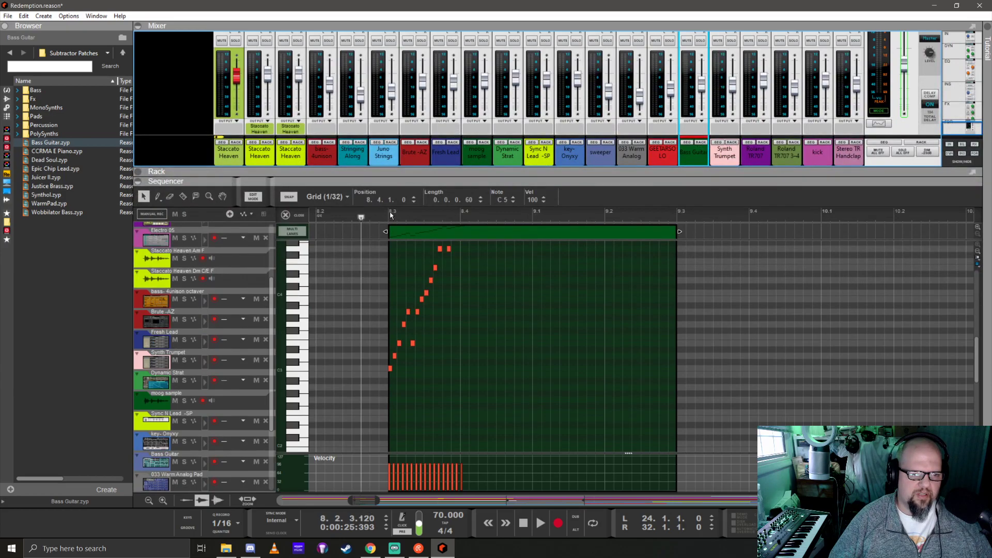
click(701, 41)
key(space)
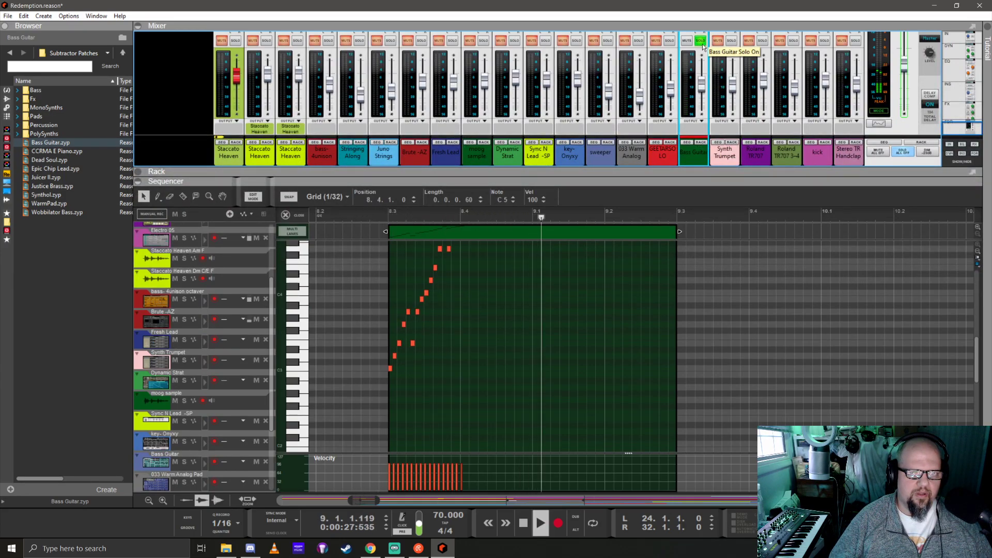
key(space)
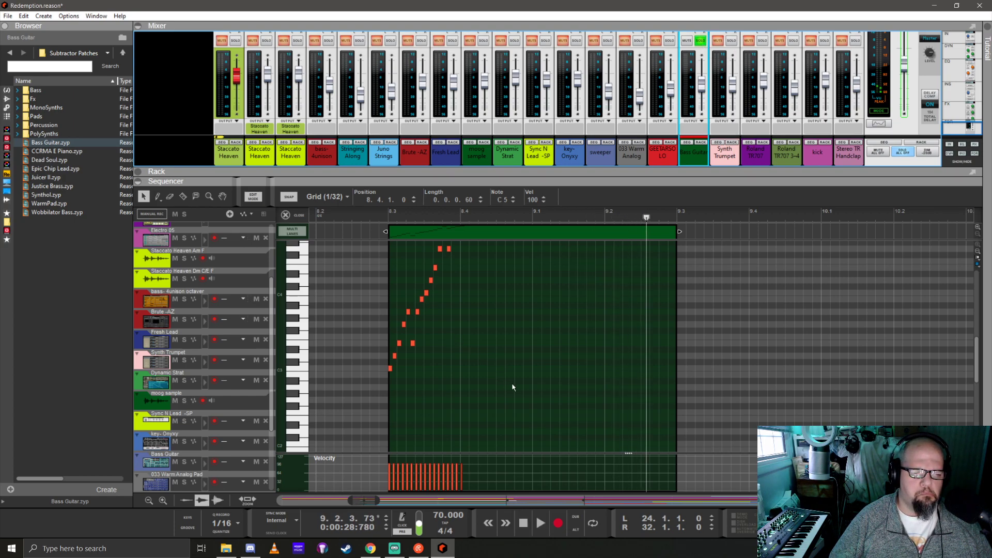
Scale all notes of the rising run to half tempo and play them back from 8.3.1
scroll(504, 381, up, 3)
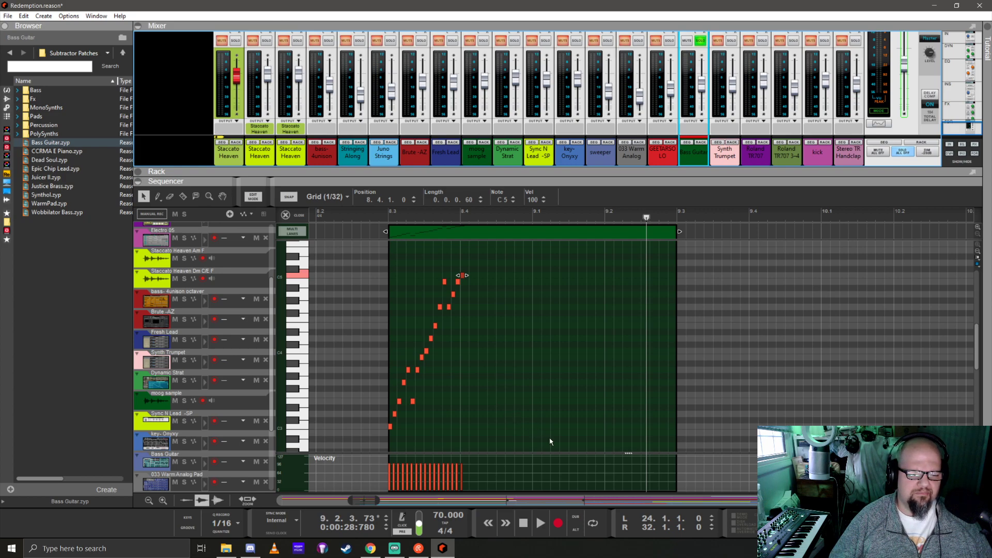
drag(550, 442, 388, 258)
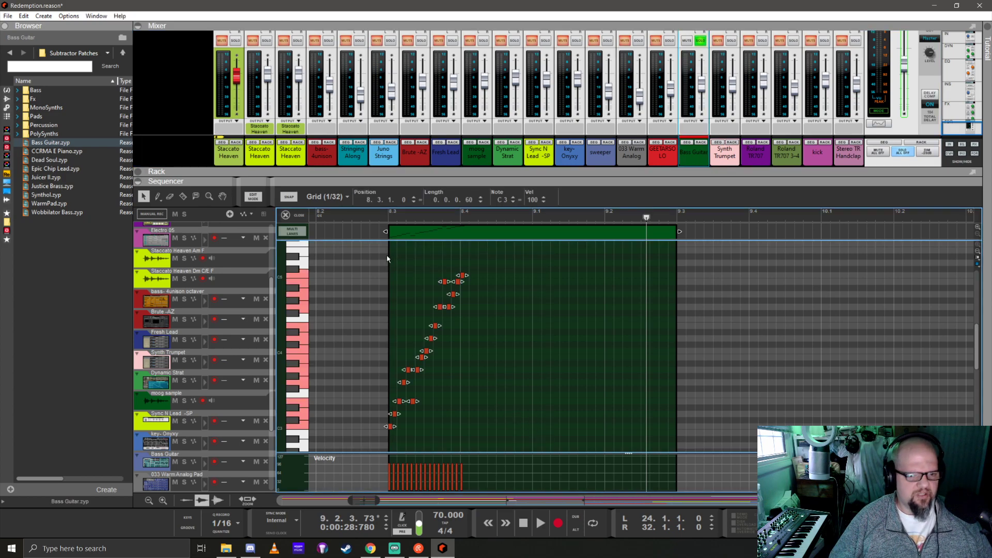
key(F8)
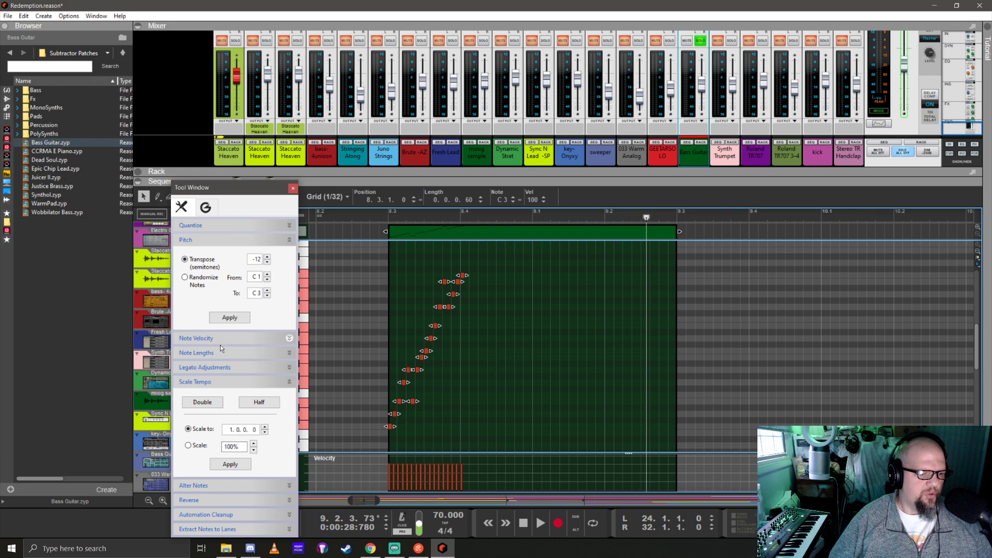
click(209, 403)
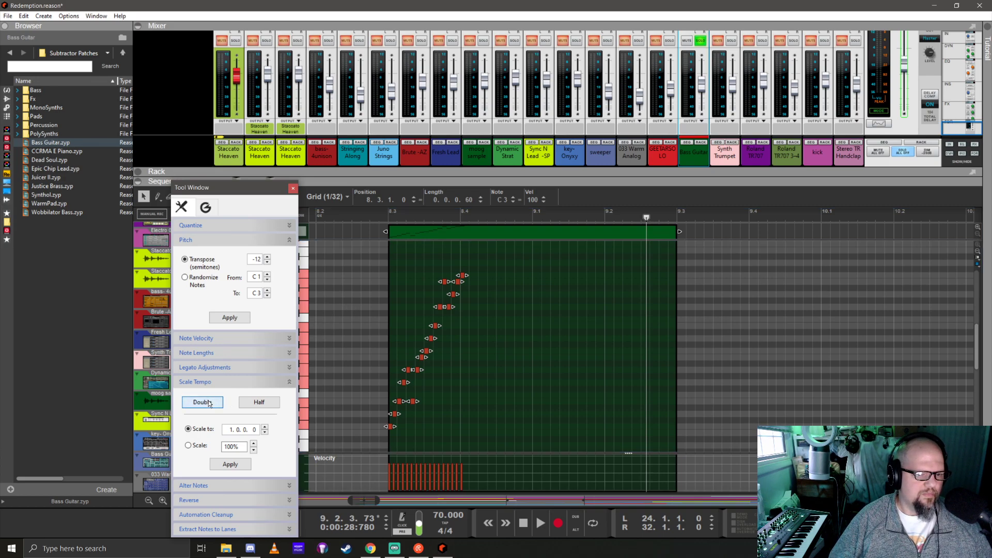
click(259, 402)
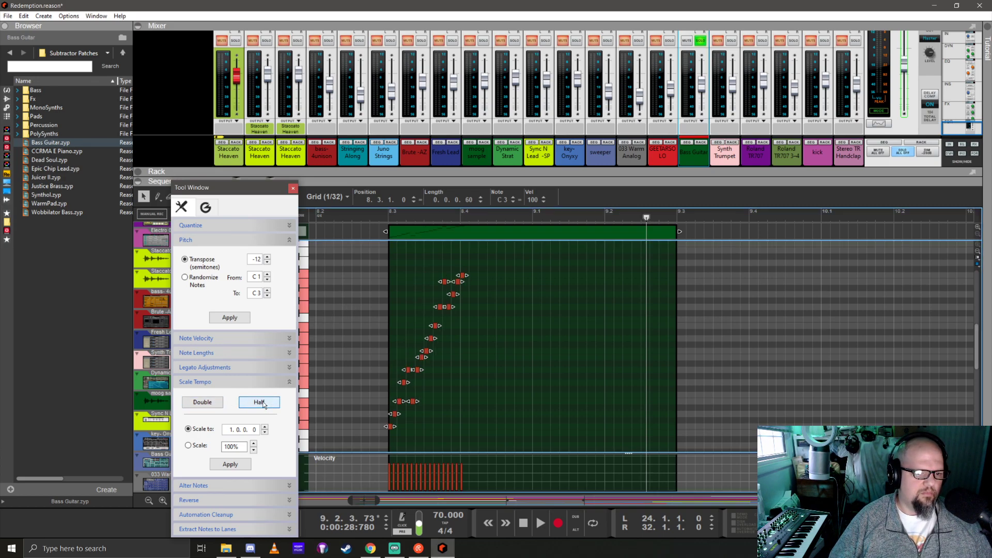
click(259, 402)
click(293, 189)
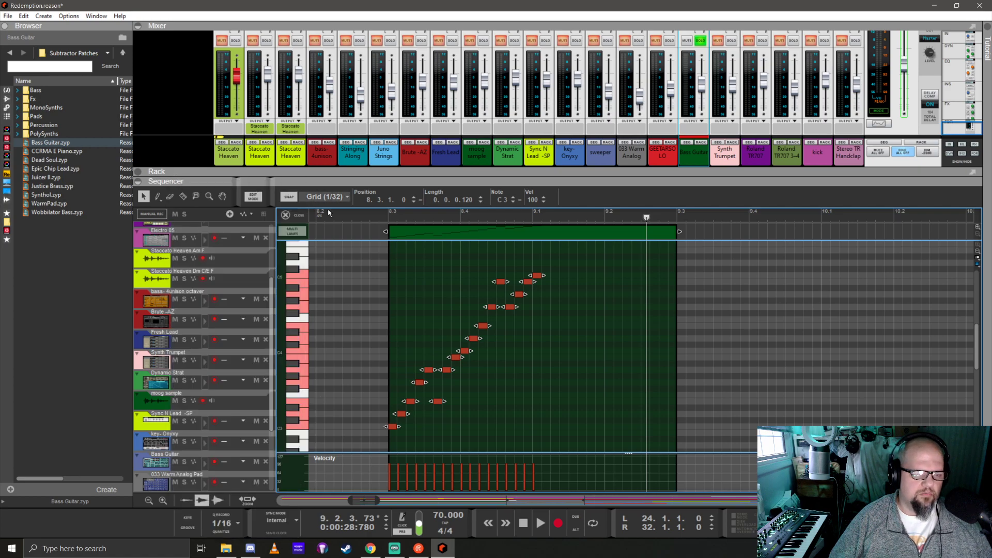
click(387, 215)
key(space)
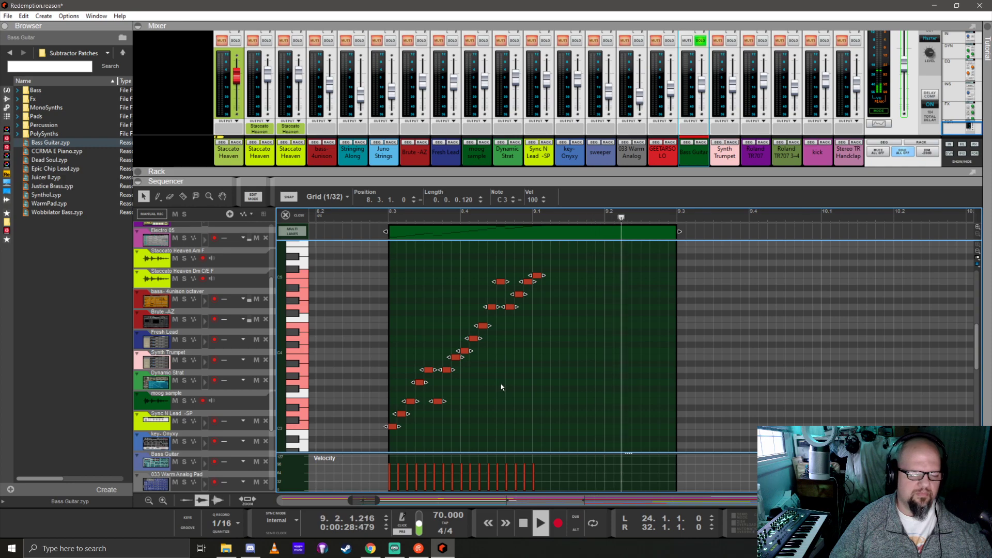
key(space)
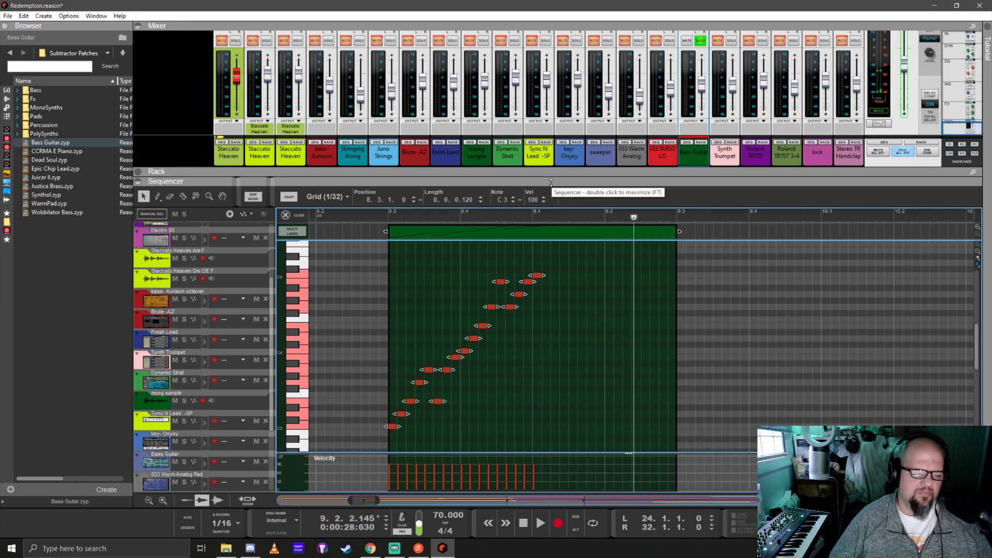
Shorten the new Bass Guitar clip to a length of 0.2.1.120 and start looped playback of exactly that clip
click(298, 216)
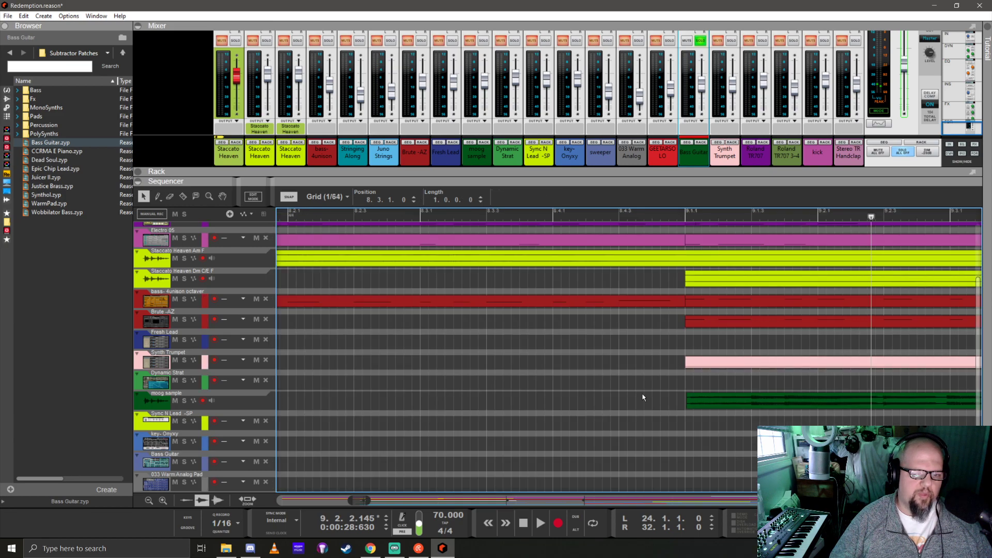
scroll(642, 397, down, 2)
scroll(411, 366, left, 2)
scroll(412, 360, down, 7)
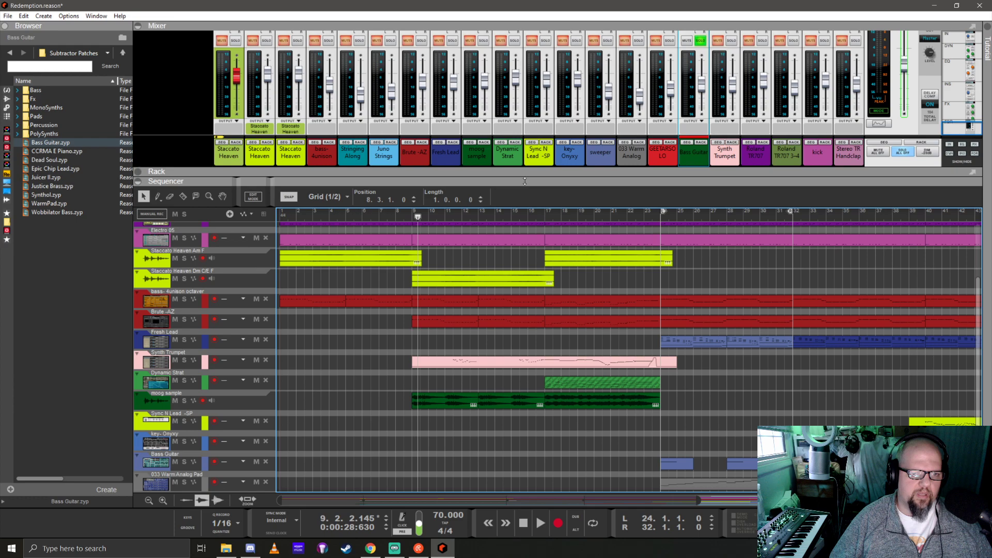
drag(525, 182, 526, 45)
right_click(409, 422)
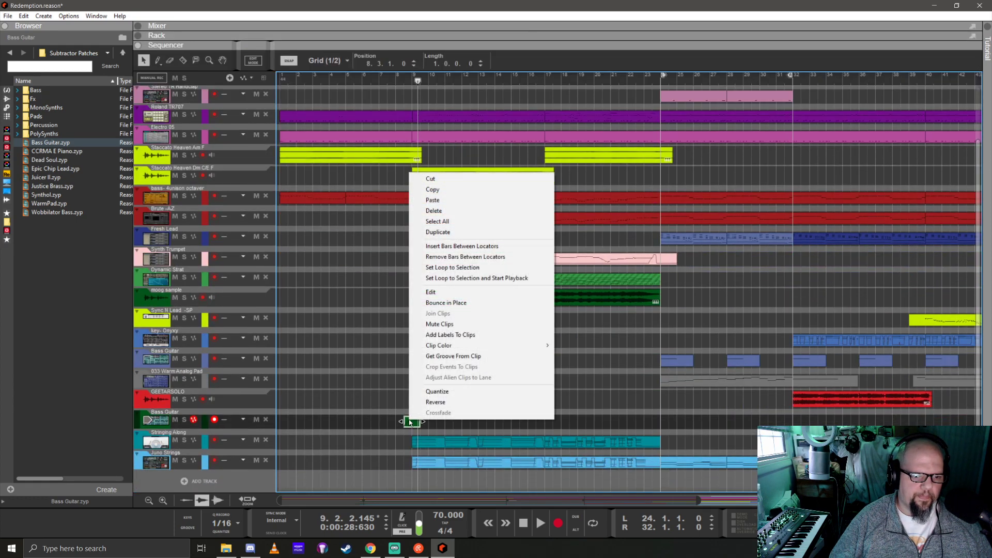
click(439, 267)
scroll(386, 391, up, 8)
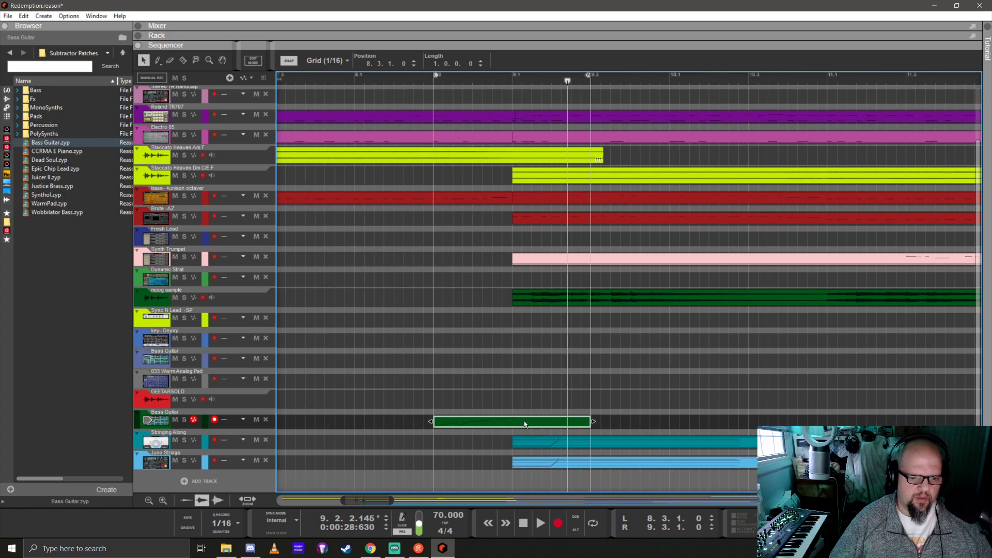
scroll(525, 425, up, 2)
drag(671, 422, 535, 426)
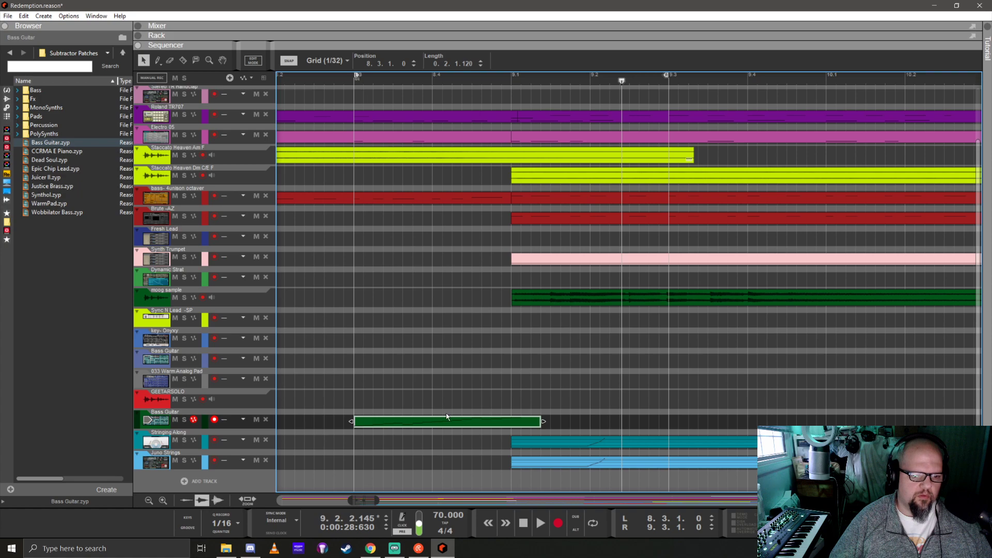
right_click(444, 426)
click(496, 281)
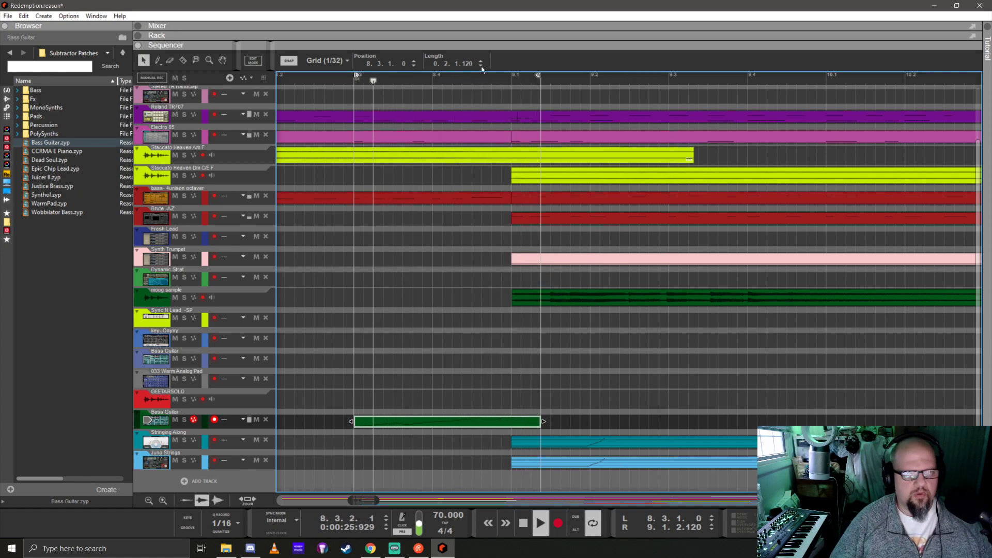
Adjust the Filter 1 sliders of the new Bass Guitar SubTractor while the loop plays, and fold the device
drag(495, 46, 495, 410)
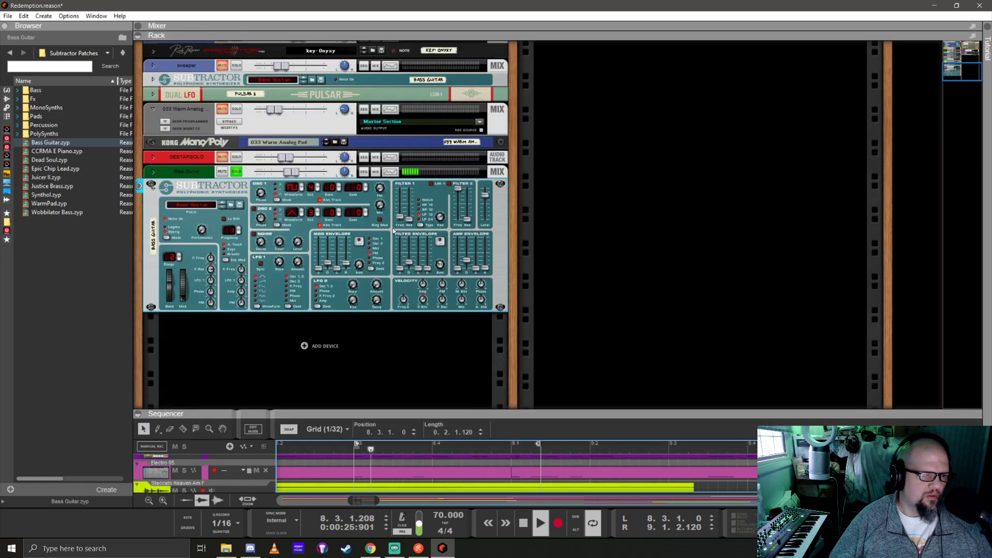
mouse_move(411, 223)
mouse_down()
mouse_move(414, 209)
mouse_move(403, 222)
mouse_up()
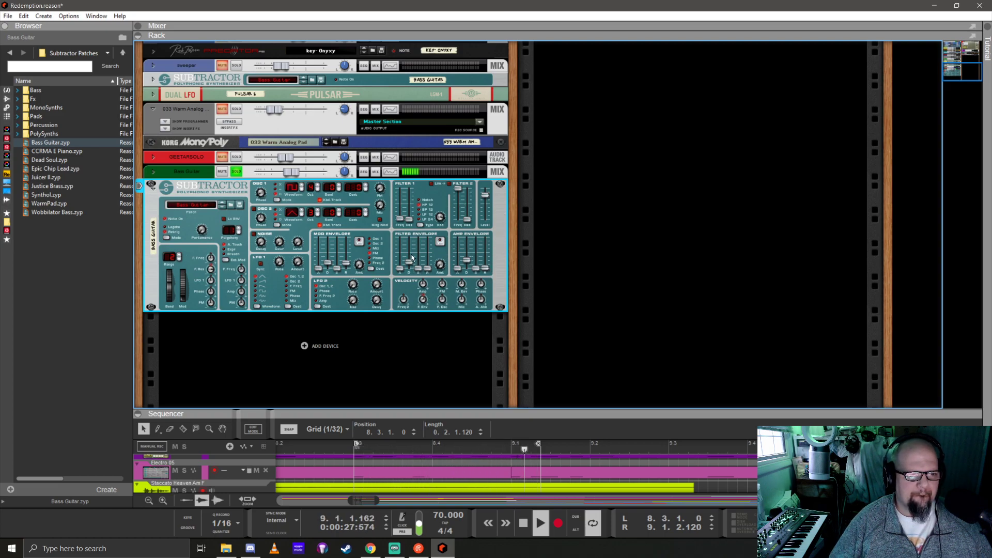
click(152, 186)
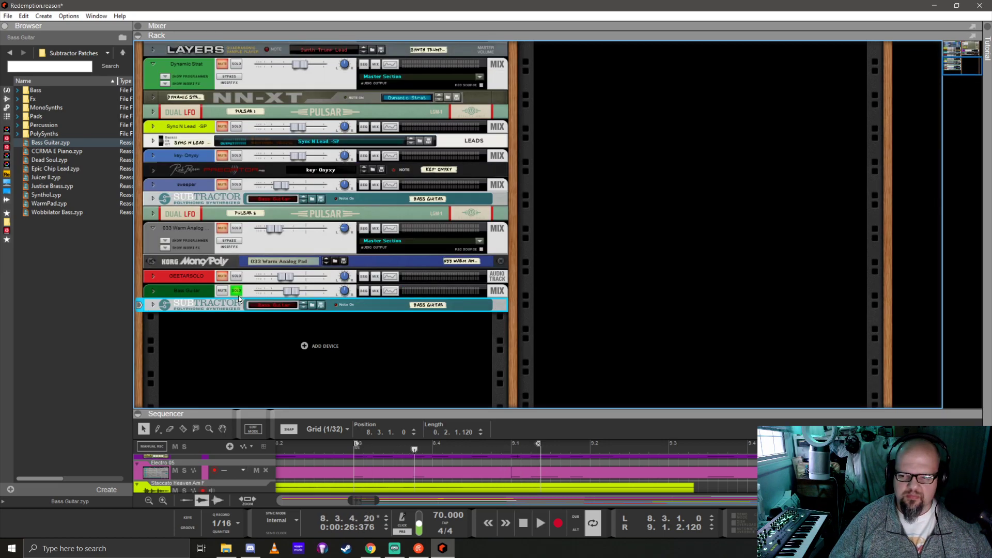
Stop playback, move the playhead to 7.1.1 and turn off solo on the new Bass Guitar channel
drag(443, 410, 443, 102)
scroll(405, 356, down, 3)
scroll(407, 359, down, 2)
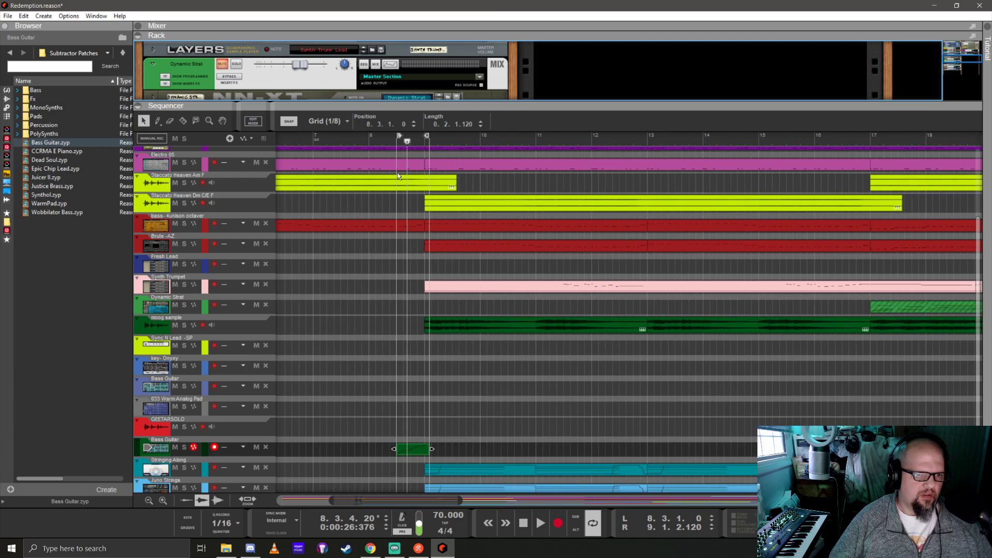
click(314, 139)
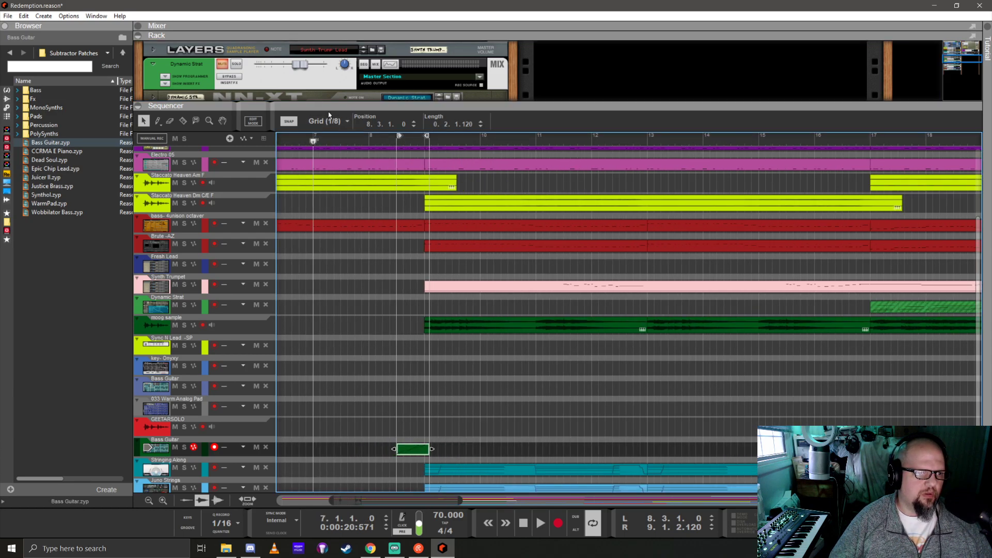
drag(335, 105, 335, 225)
scroll(258, 155, down, 5)
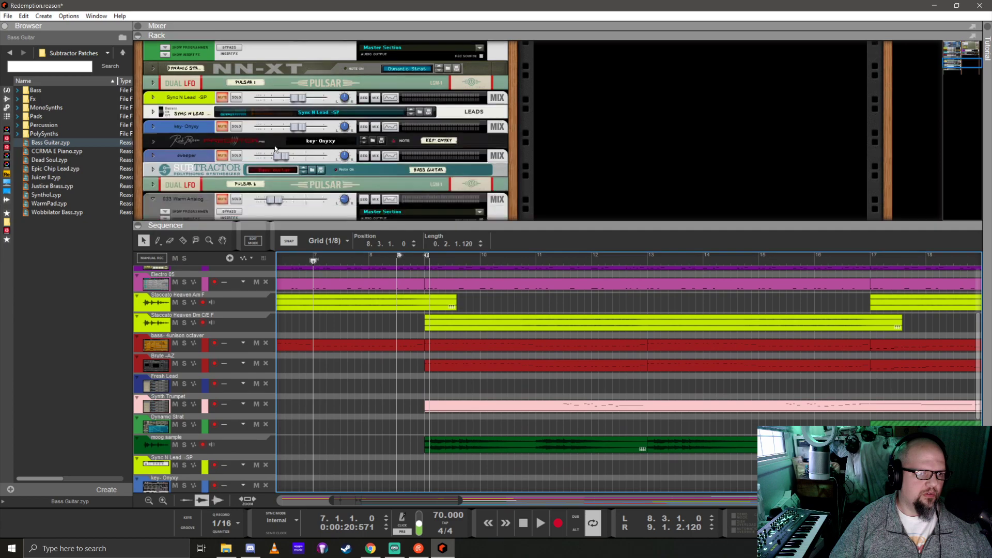
click(234, 145)
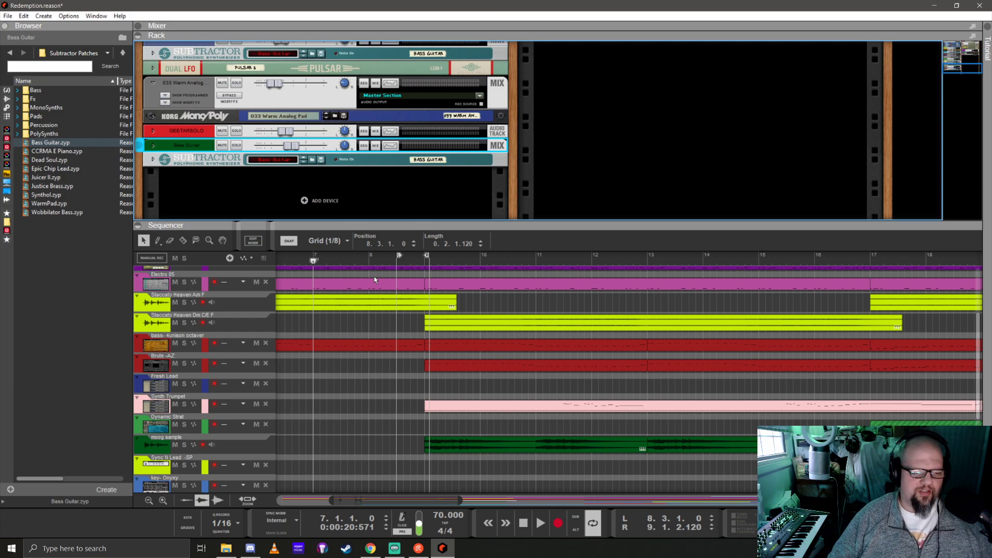
Play the full mix from 7.1.1 with the sequencer enlarged and turn off looping
scroll(407, 364, down, 2)
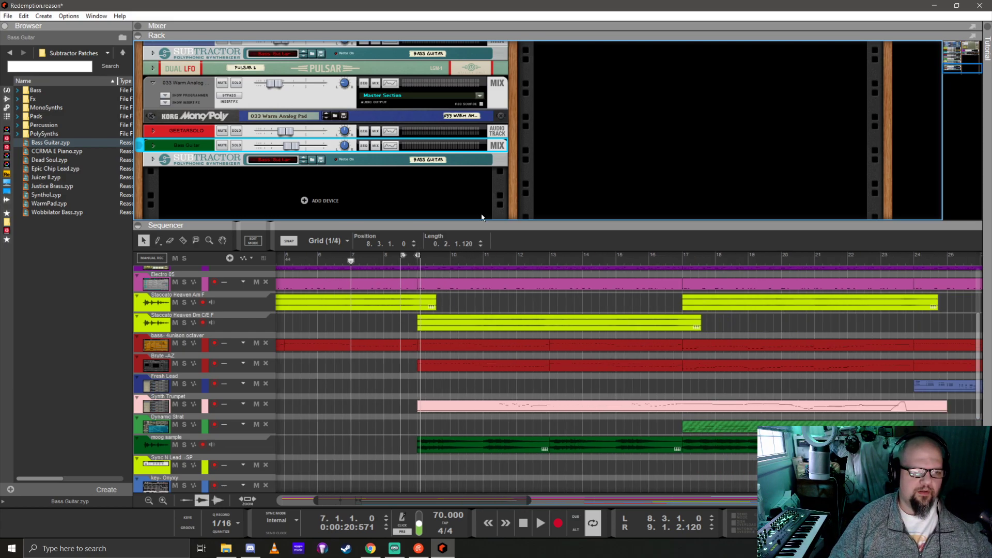
drag(481, 226, 496, 129)
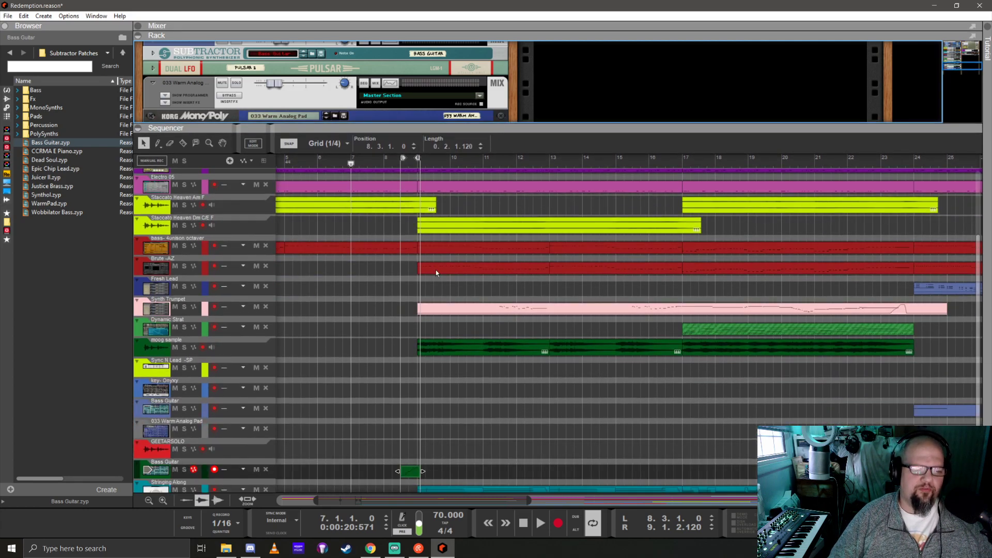
key(space)
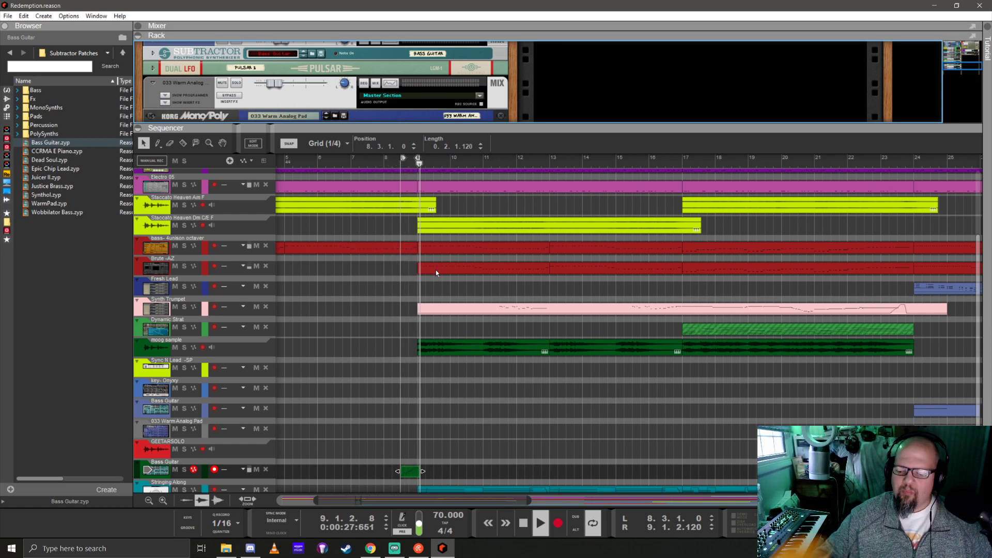
key(l)
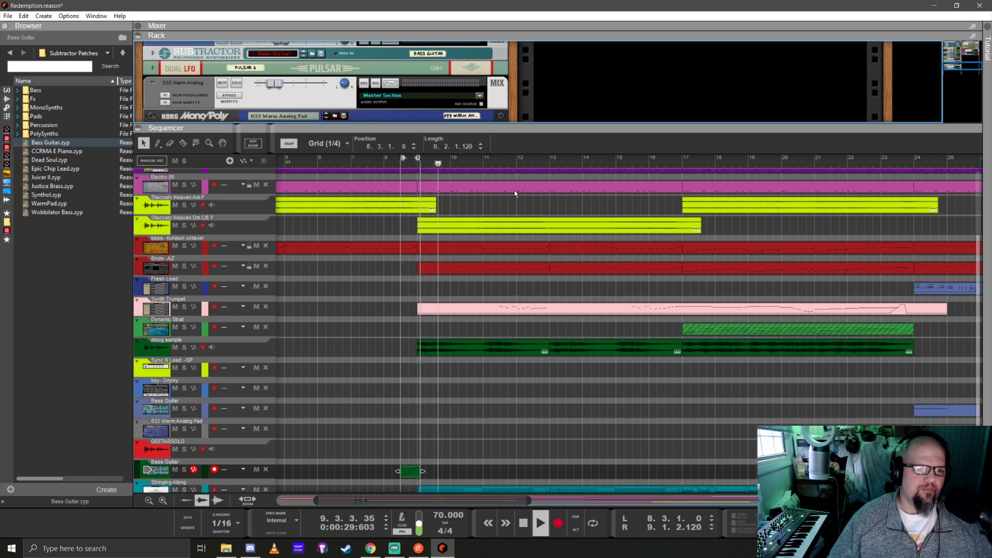
scroll(394, 369, up, 4)
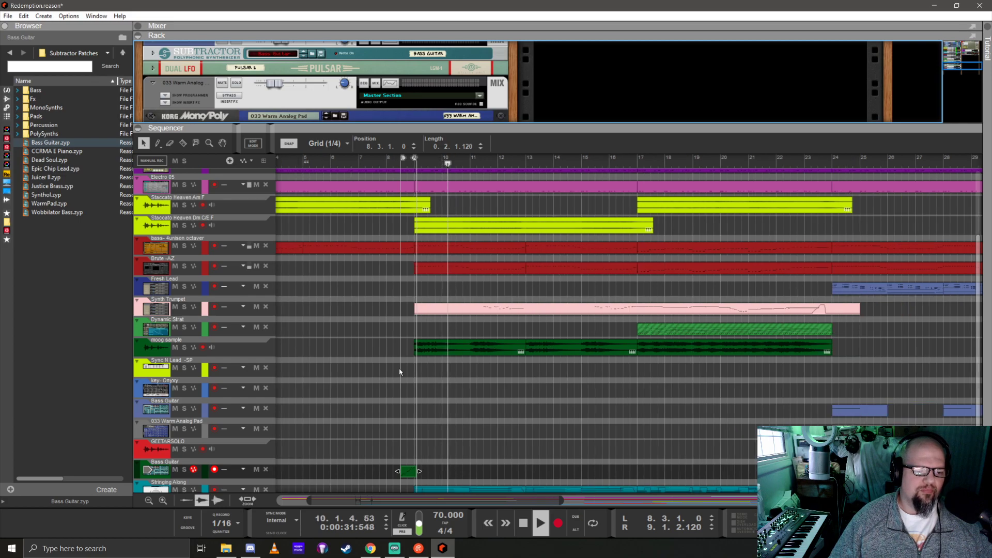
Return the playhead to 8.1.1 and raise the new Bass Guitar channel's level slightly in the rack
click(376, 164)
drag(427, 131, 428, 192)
scroll(326, 99, down, 3)
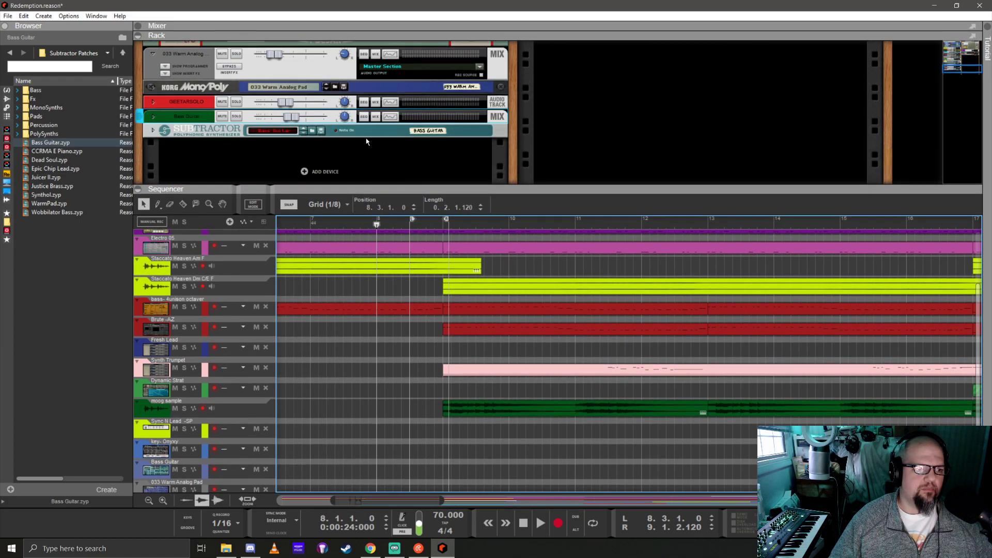
click(293, 90)
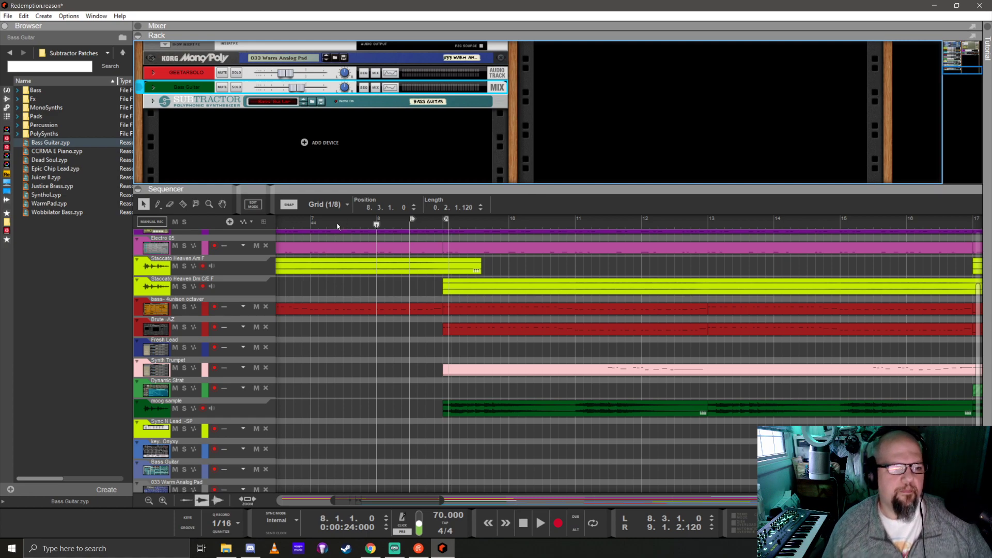
Play the full mix from 7.1.1 to check the run's level and enlarge the sequencer
click(315, 222)
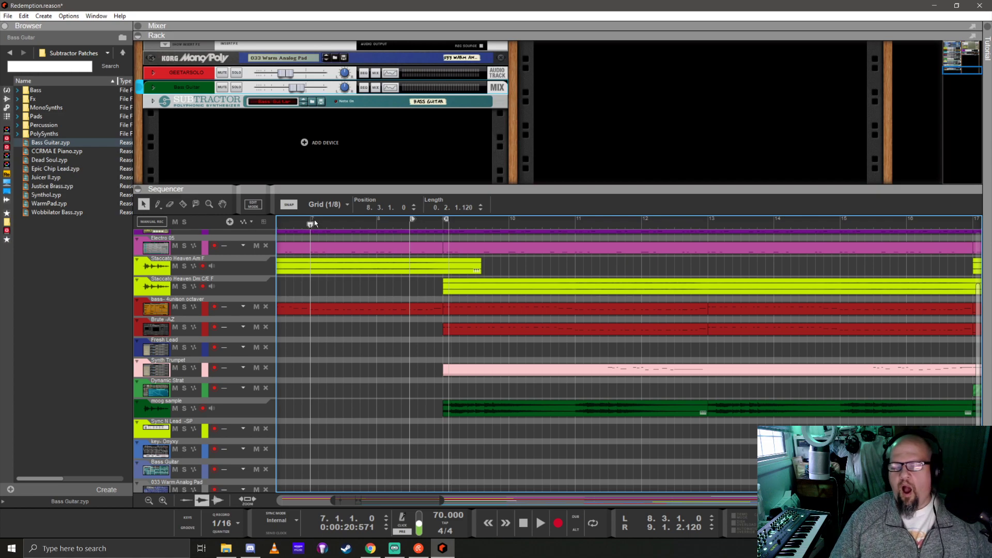
key(space)
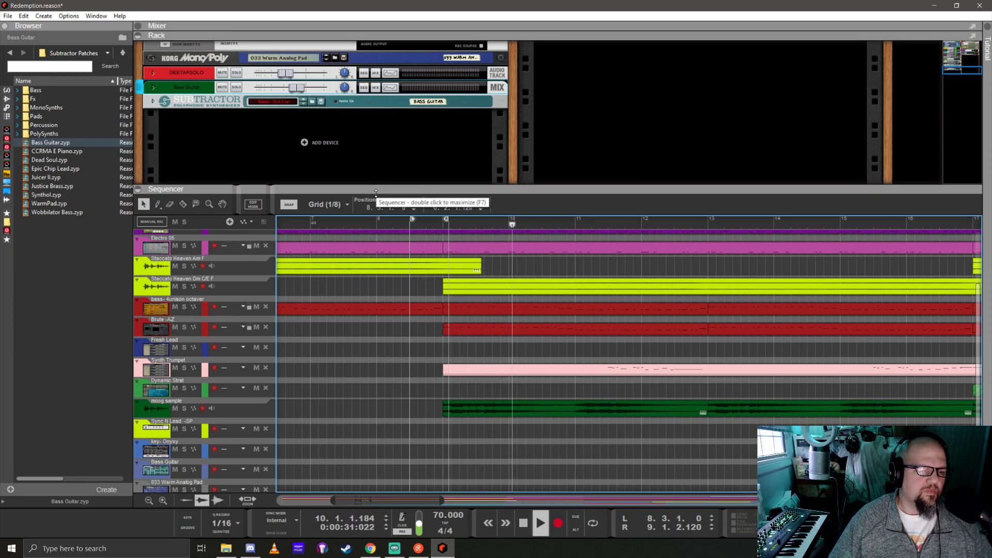
drag(376, 193, 376, 113)
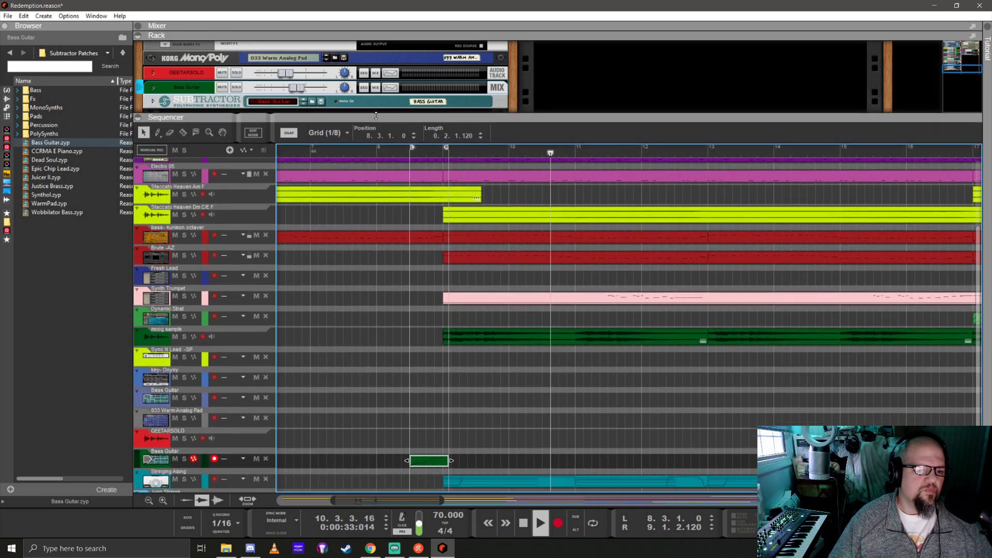
Rename the new Bass Guitar mix channel in the rack to "square pluck"
scroll(367, 355, down, 2)
scroll(361, 362, down, 1)
scroll(361, 362, down, 1)
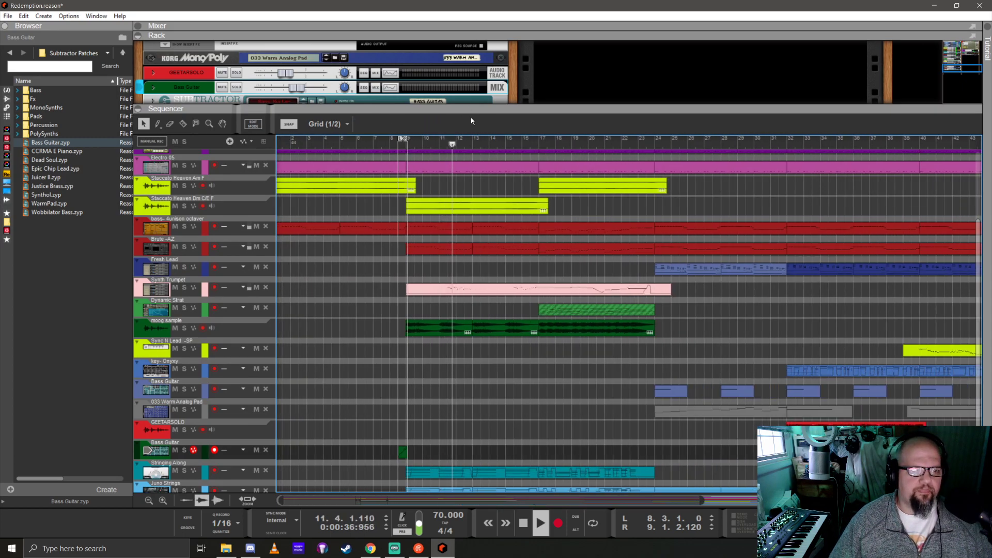
drag(470, 109, 357, 101)
double_click(183, 87)
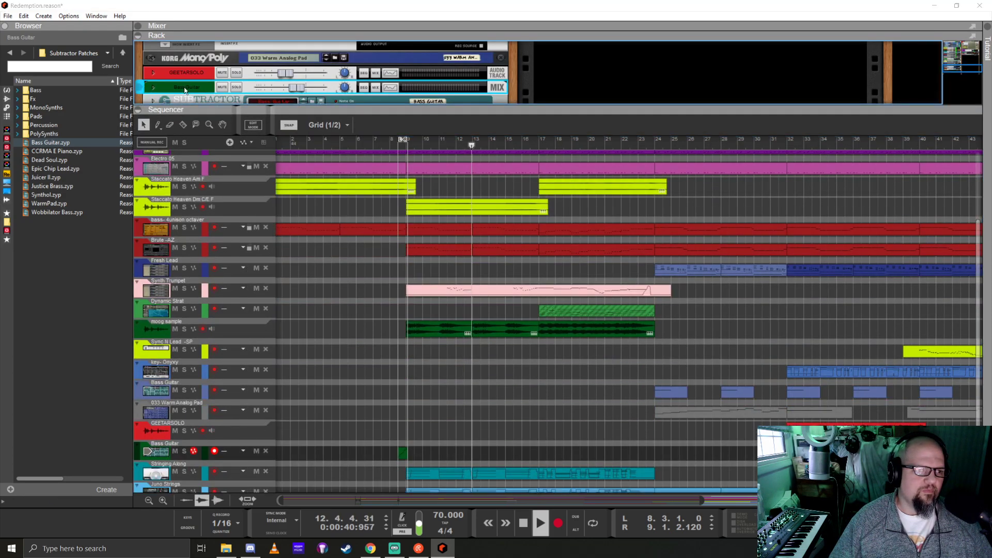
text(square pluck)
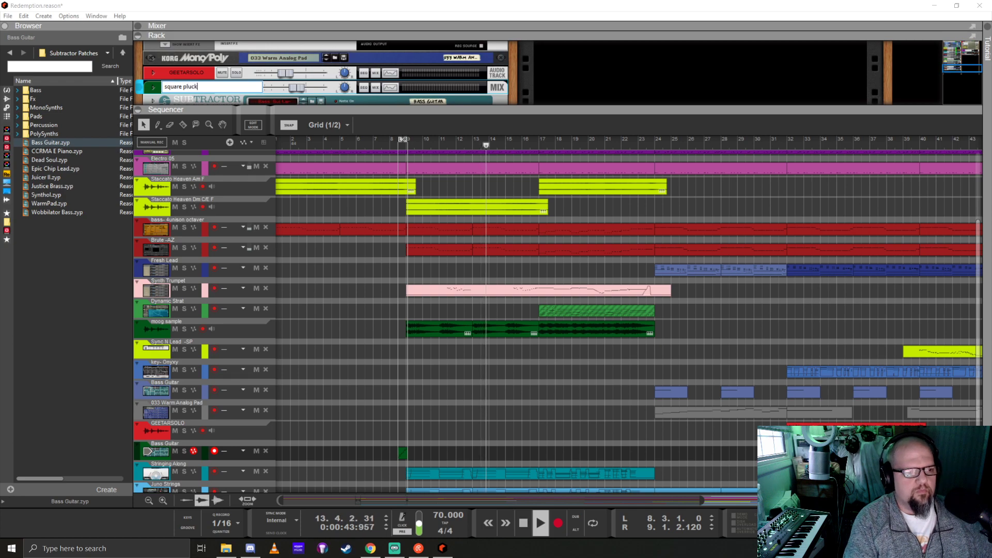
key(Return)
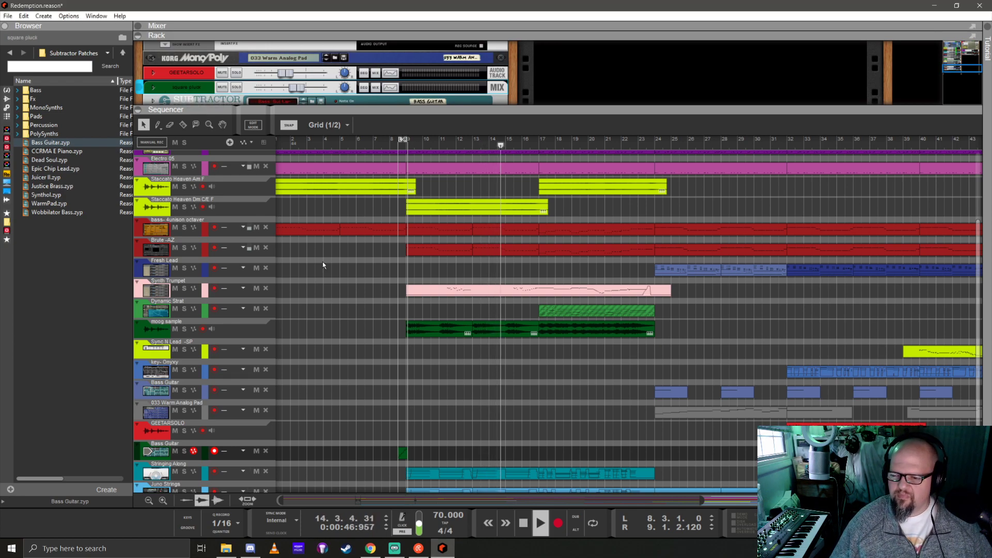
Save the song
scroll(357, 326, down, 3)
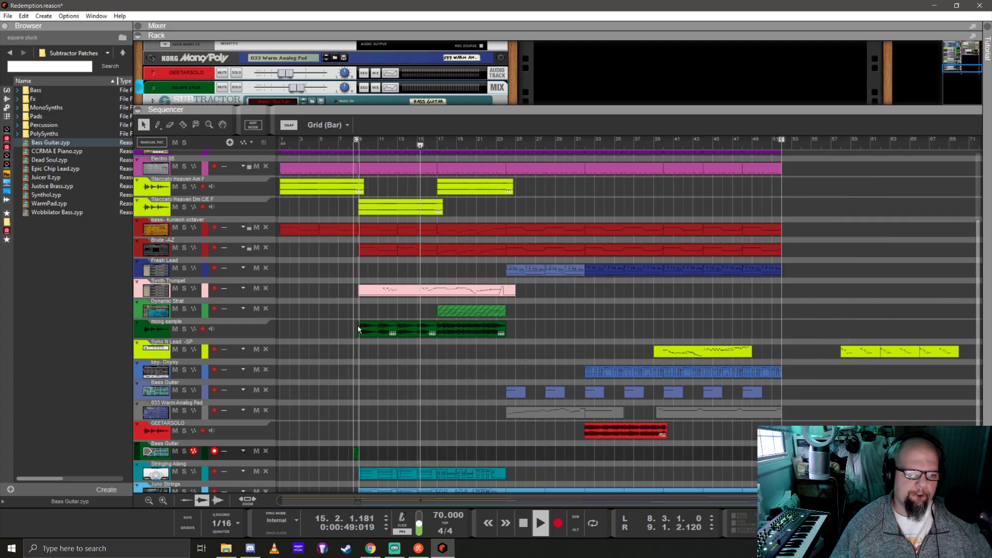
scroll(362, 322, down, 1)
scroll(427, 367, down, 1)
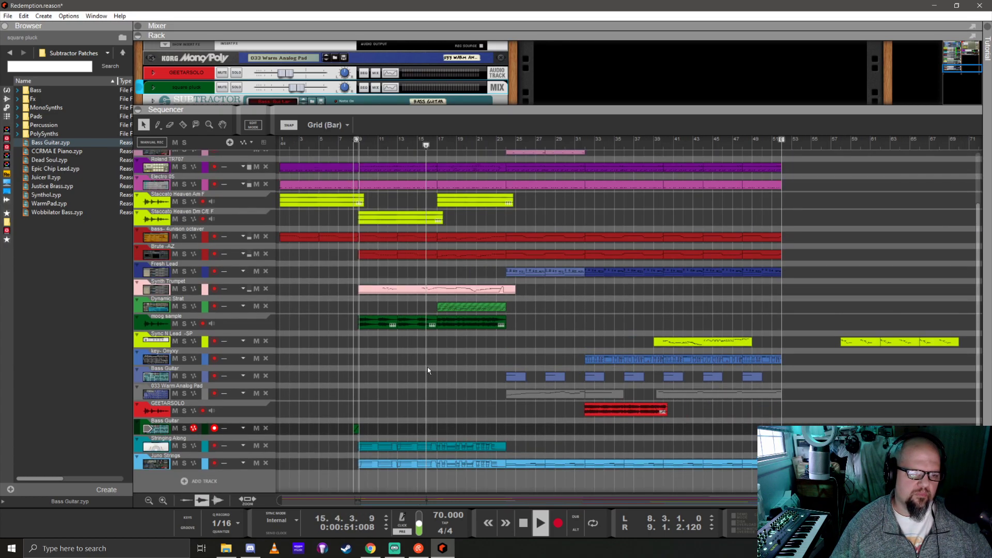
key(ctrl+s)
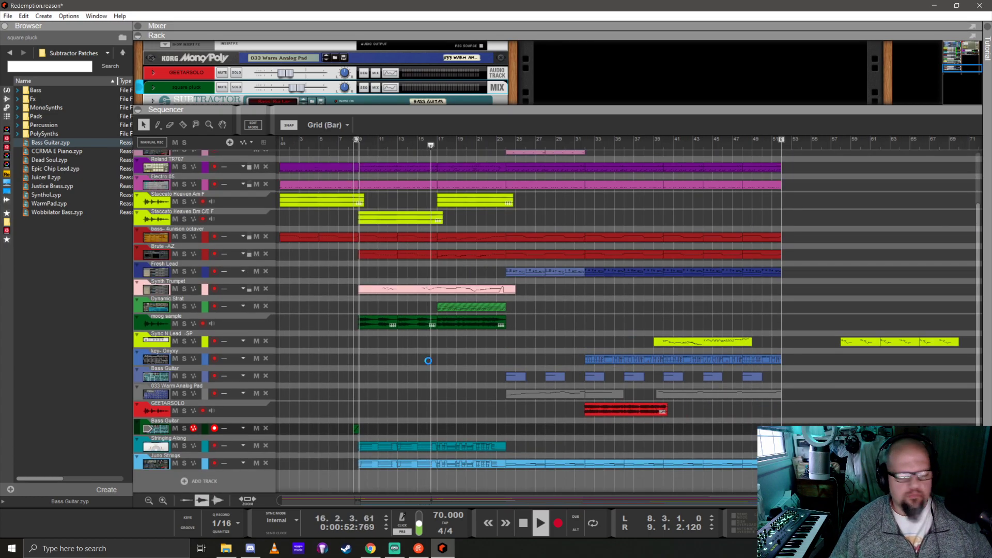
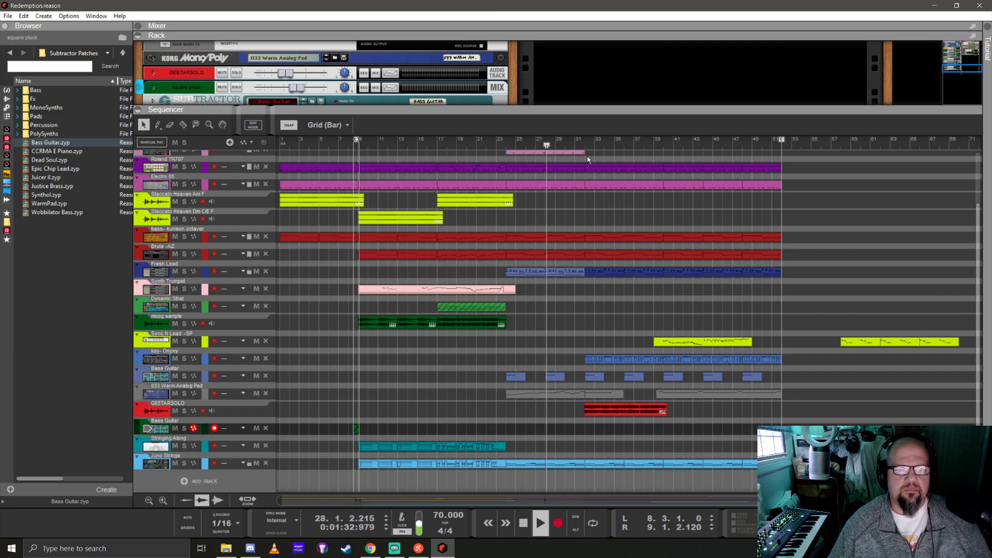
Duplicate the Stereo TR Handclap clips from bar 24 so that the copies start at bar 40
scroll(566, 203, up, 2)
drag(512, 180, 672, 179)
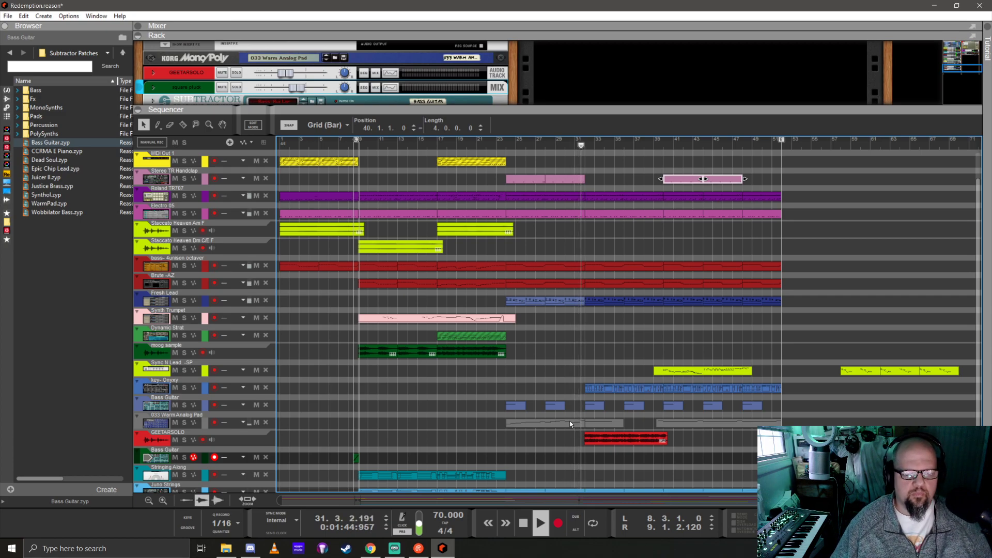
Shift the first two 033 Warm Analog Pad clips slightly earlier, to start at 23.4.4 and 31.4.4
scroll(486, 434, up, 6)
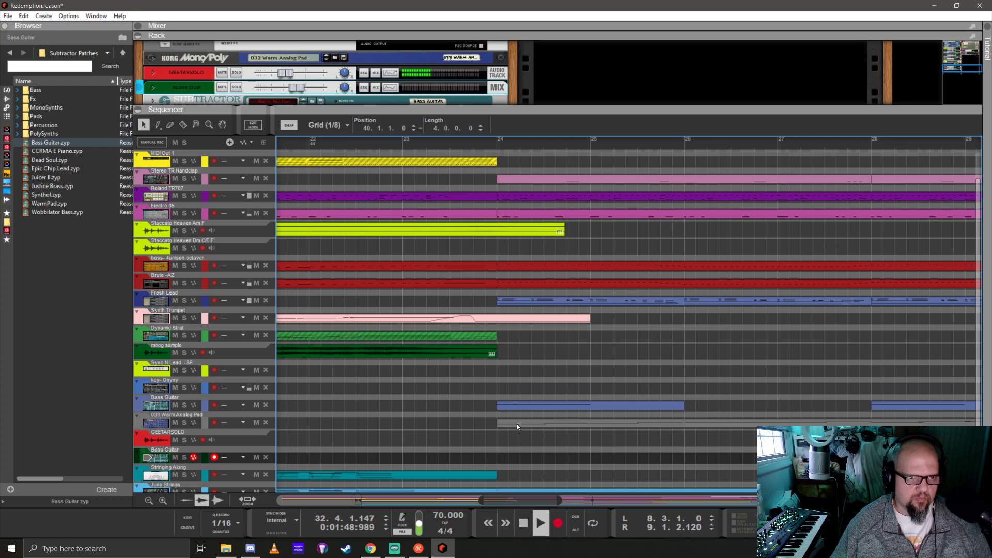
click(517, 424)
scroll(516, 423, up, 3)
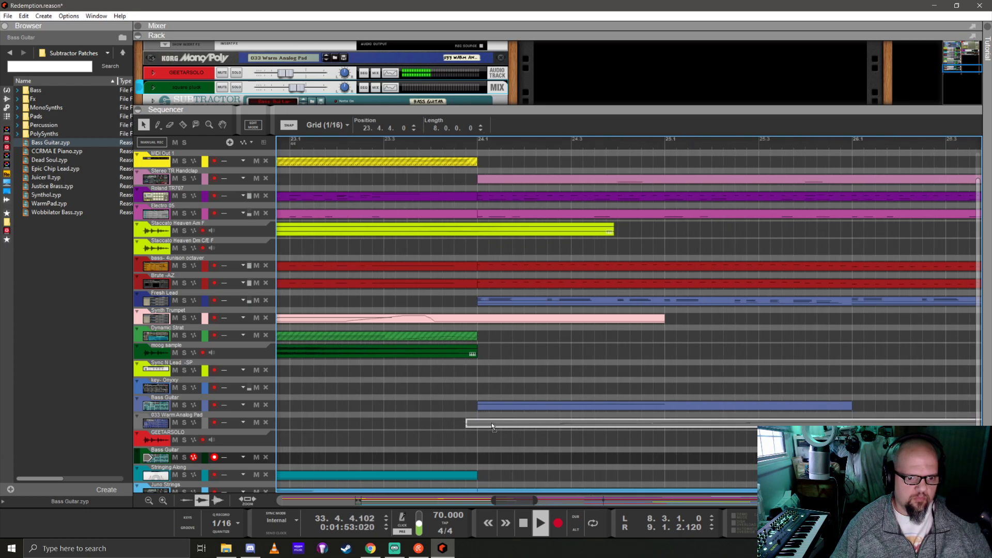
scroll(496, 430, down, 5)
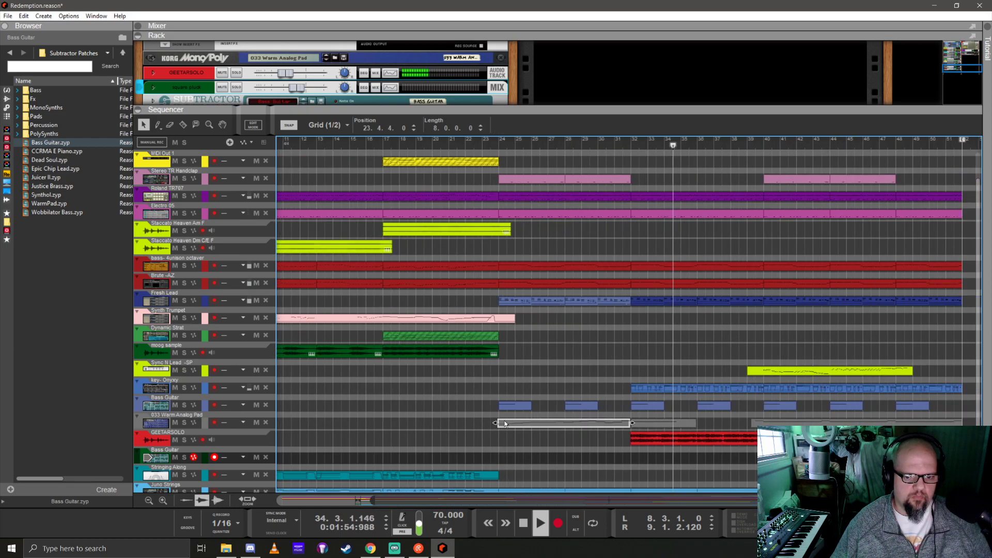
scroll(484, 429, up, 6)
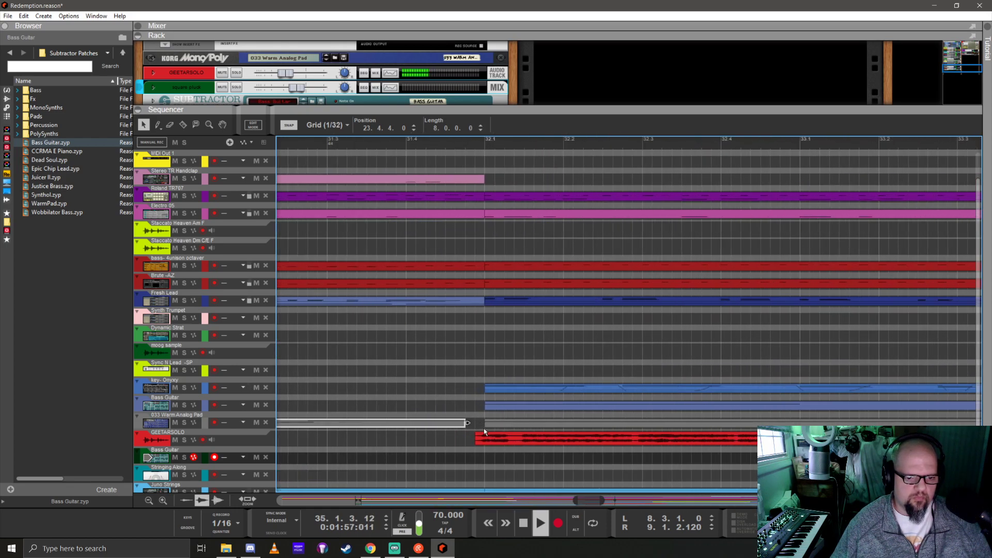
click(512, 423)
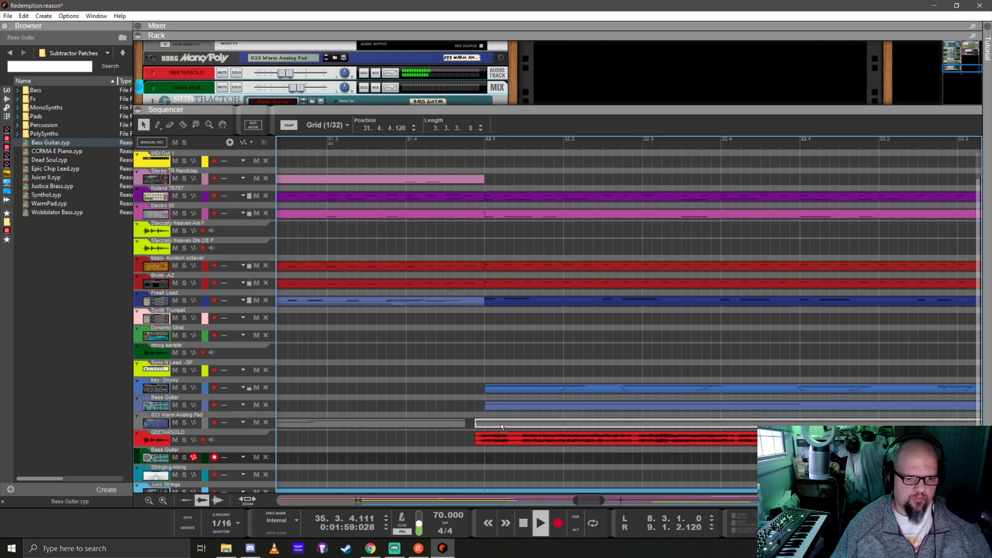
scroll(530, 432, down, 4)
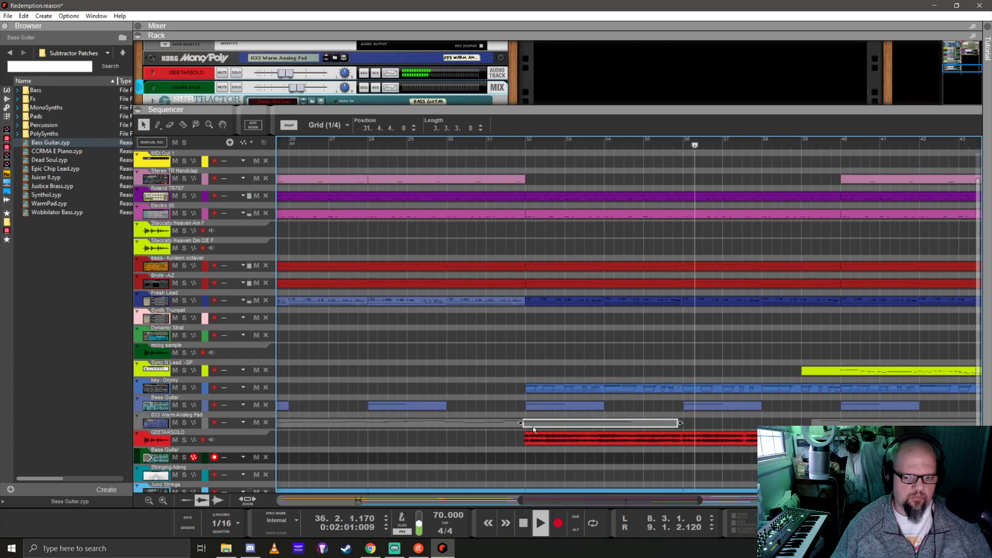
scroll(594, 437, up, 2)
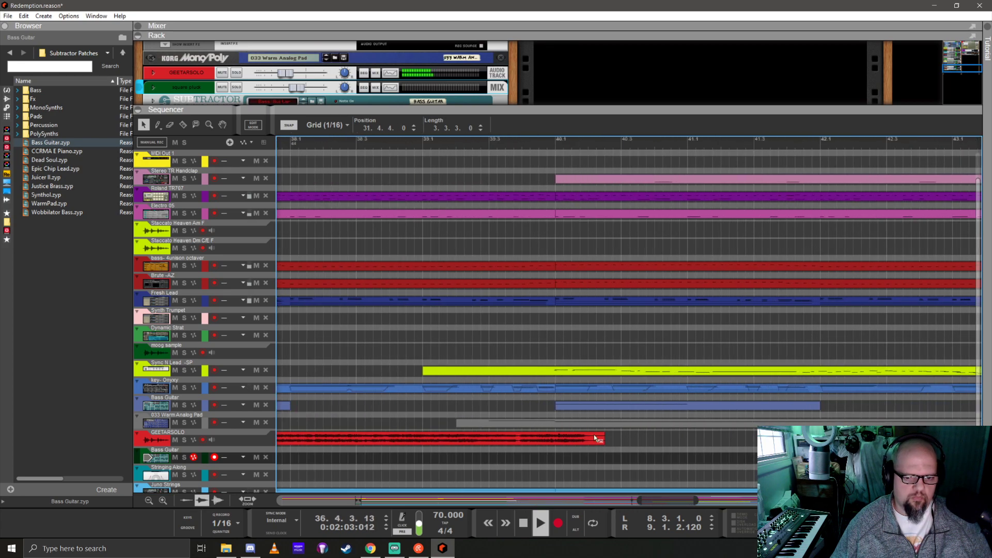
Shift the last 033 Warm Analog Pad clip slightly earlier so that it starts at 39.1.4
click(572, 424)
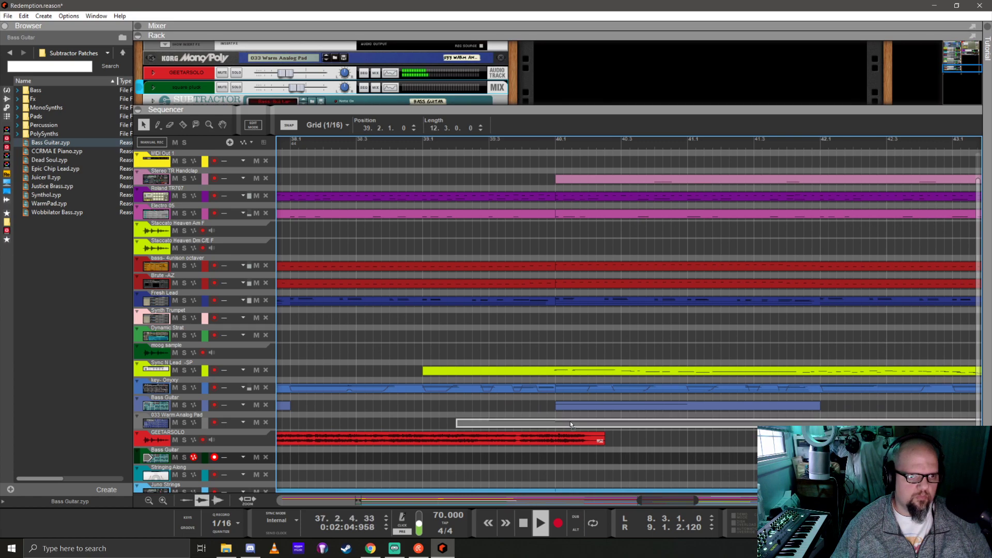
drag(570, 421, 561, 421)
scroll(478, 416, down, 2)
scroll(478, 416, down, 2)
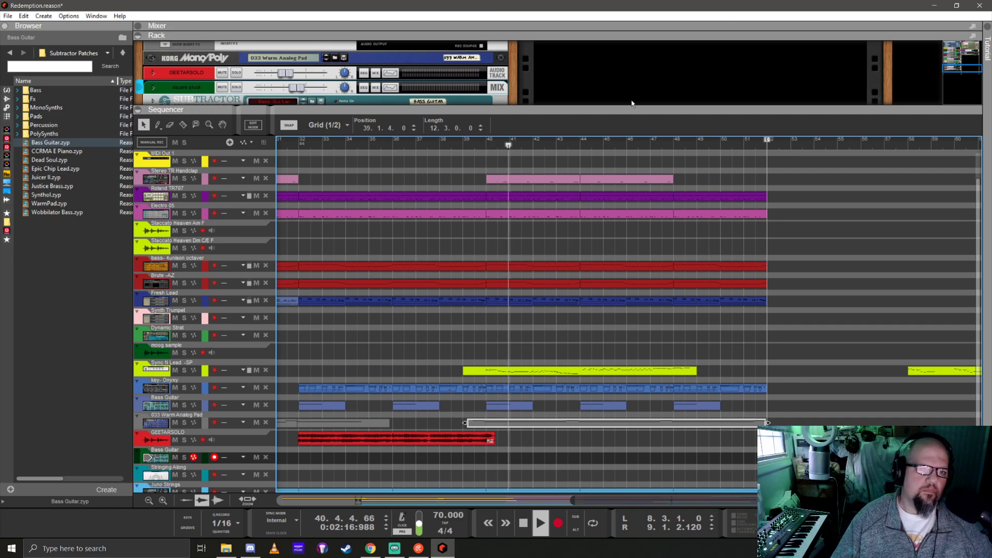
Enlarge the mixer, select the Sync N Lead -SP channel at its fader, and enlarge the sequencer again
drag(651, 36, 664, 292)
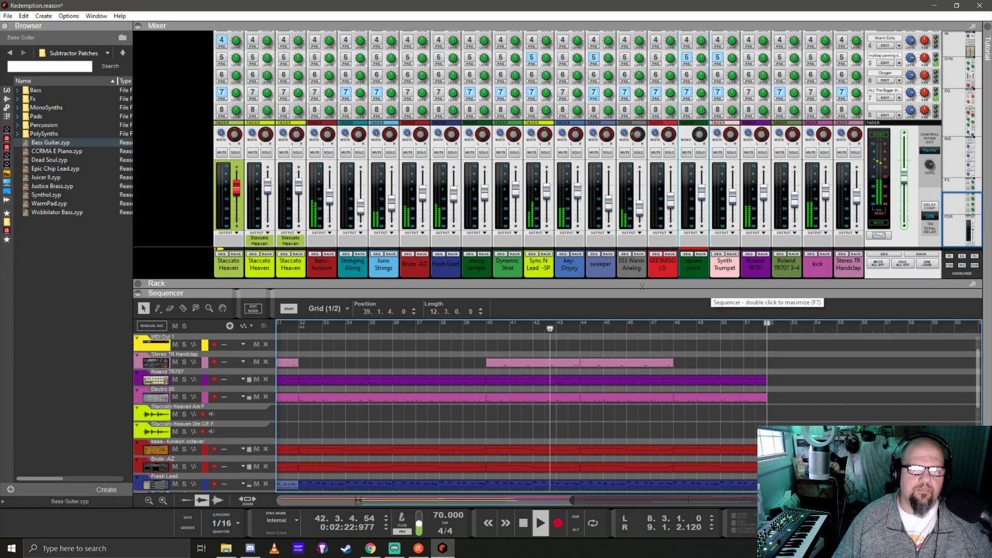
click(552, 201)
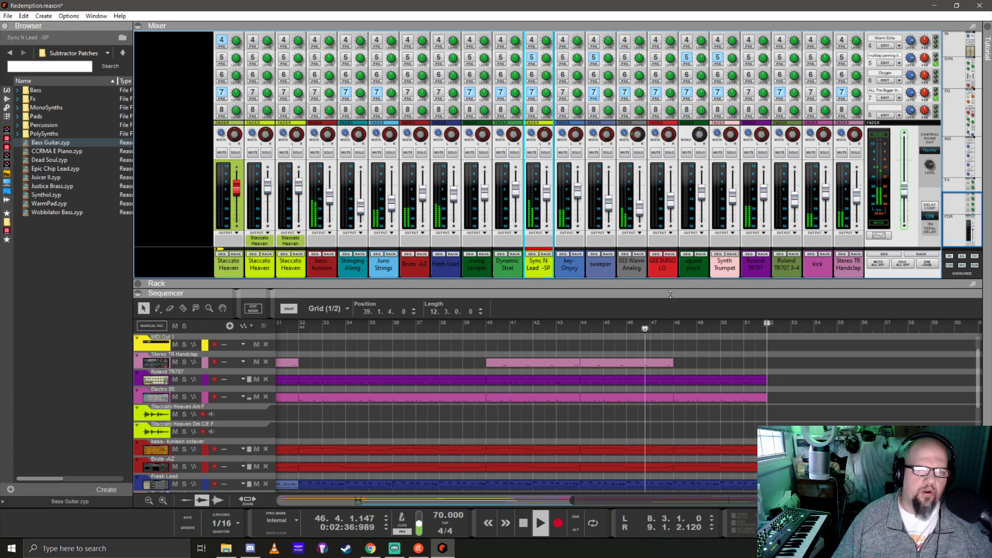
drag(671, 295, 660, 93)
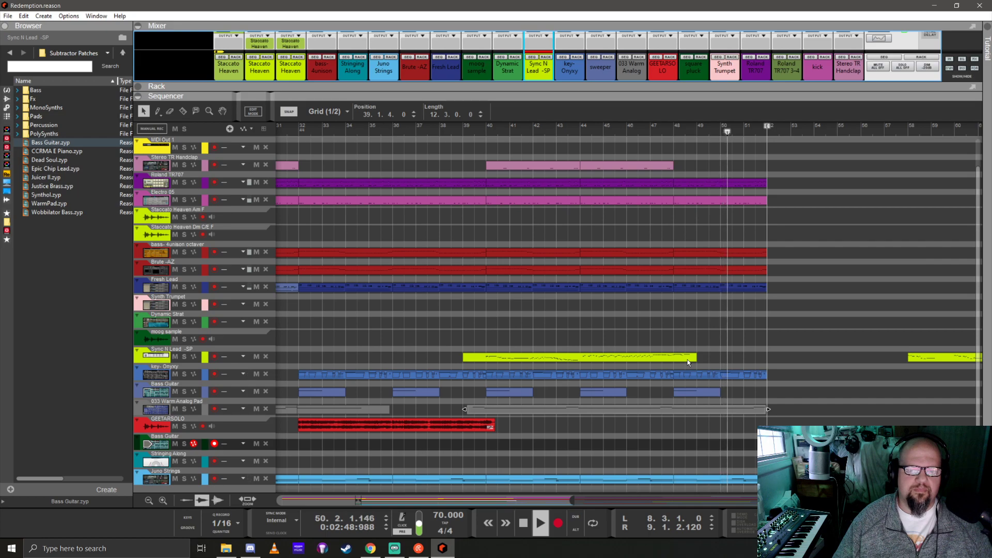
Move the Master Level automation clip on the Master Section track earlier so that it starts at 42.1.1
scroll(604, 357, down, 5)
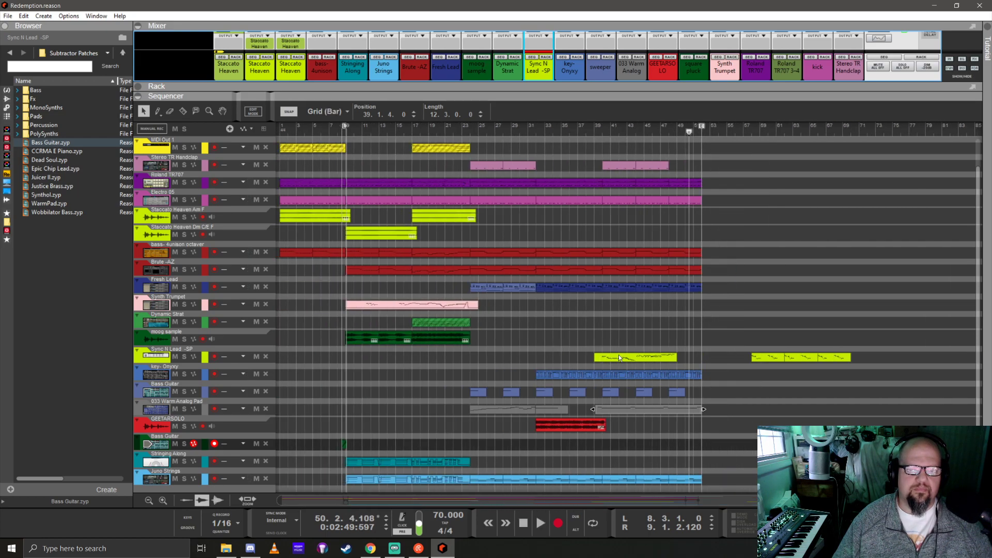
scroll(634, 253, up, 2)
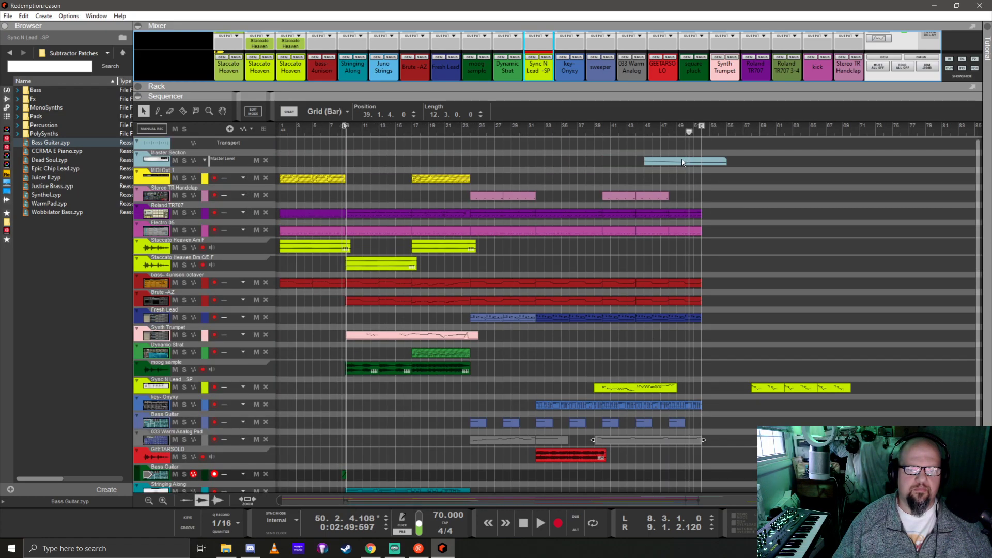
drag(681, 159, 655, 161)
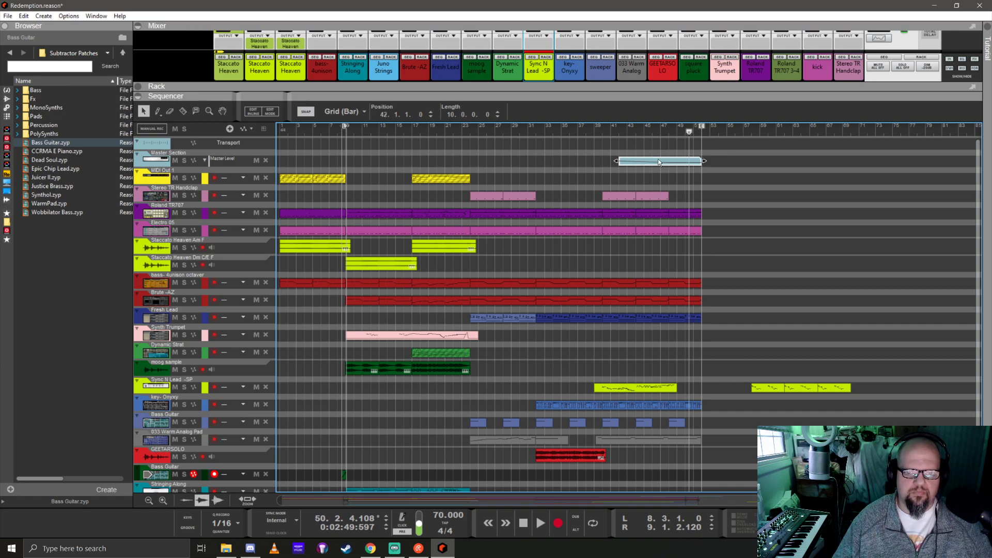
Open the Master Level automation clip, move its zero-level point to 51.1.1 for a longer fade-out, and close the clip
scroll(658, 163, up, 5)
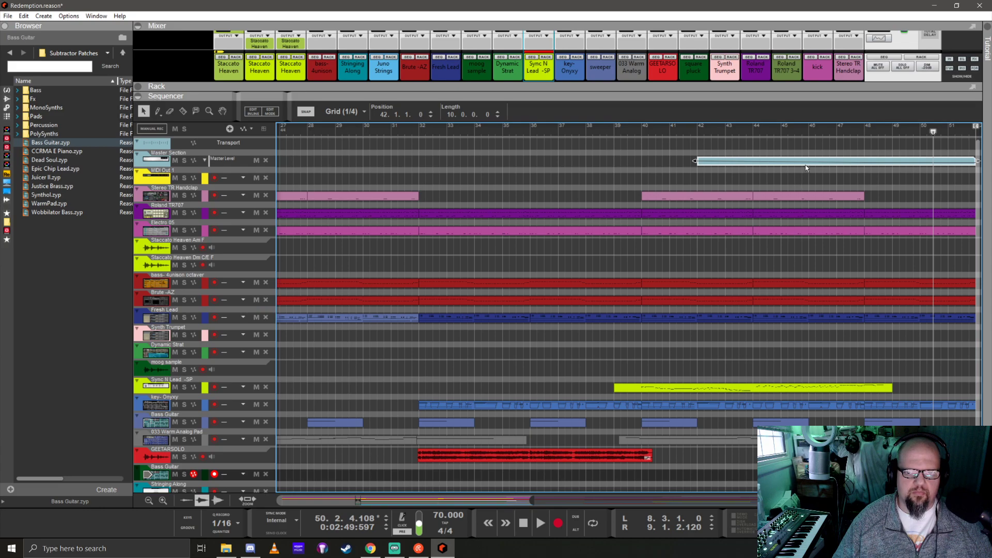
double_click(806, 165)
scroll(742, 210, down, 5)
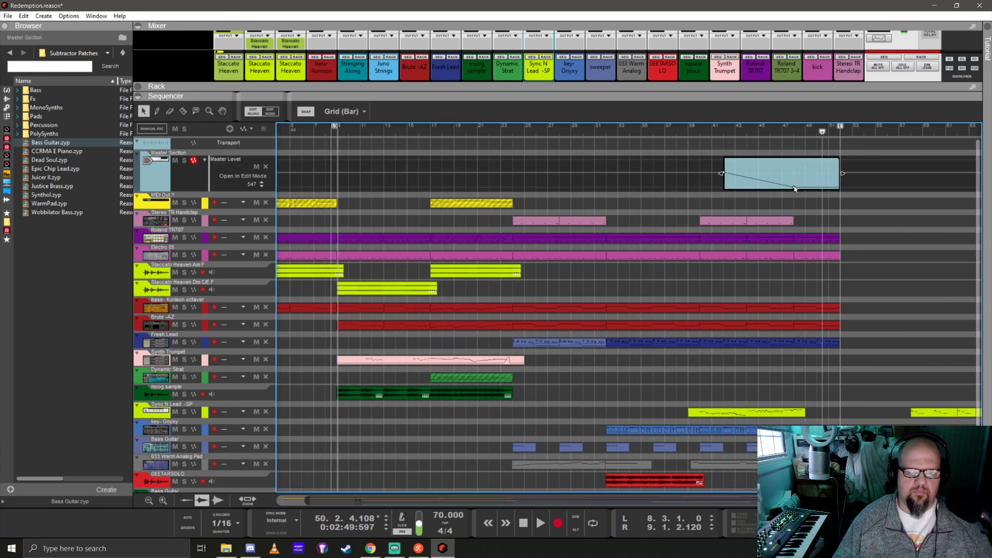
drag(806, 187, 829, 188)
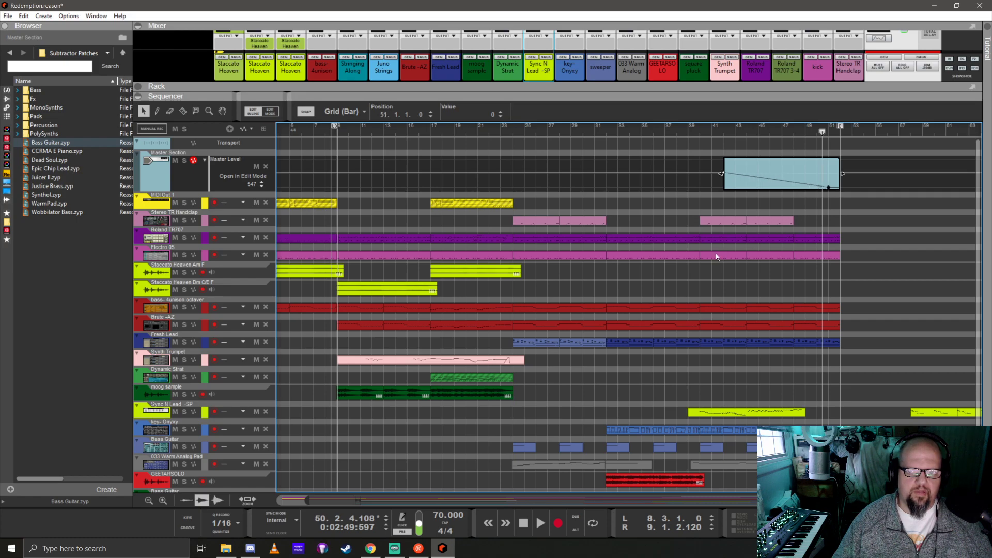
scroll(620, 279, down, 4)
click(519, 223)
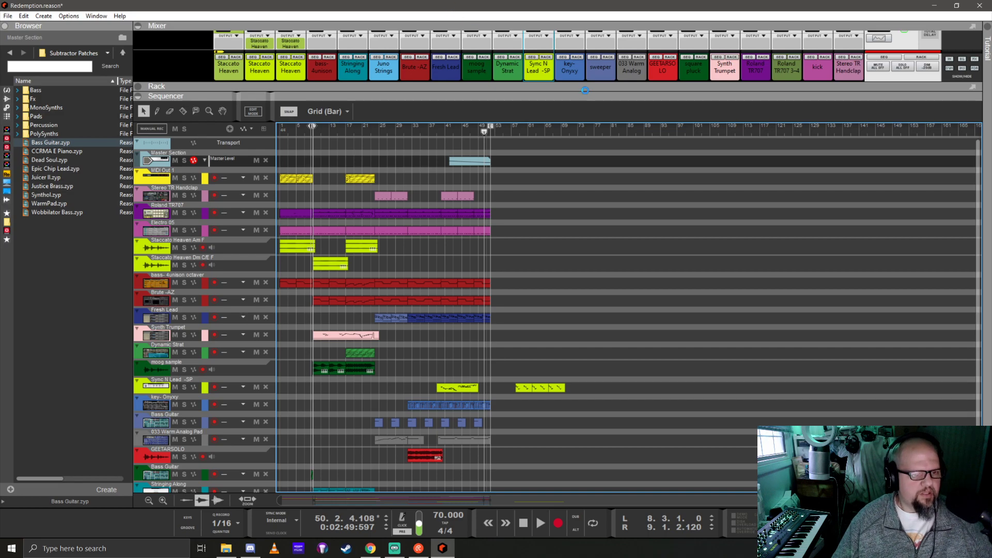
Enlarge the rack, unfold the Master Section and show its insert effects
drag(592, 98, 566, 362)
scroll(235, 273, up, 1)
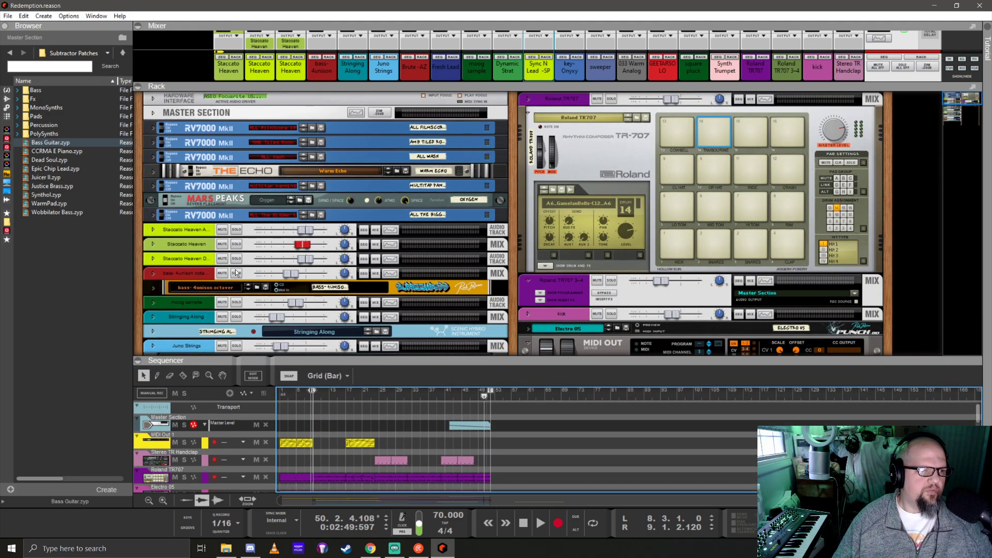
click(153, 114)
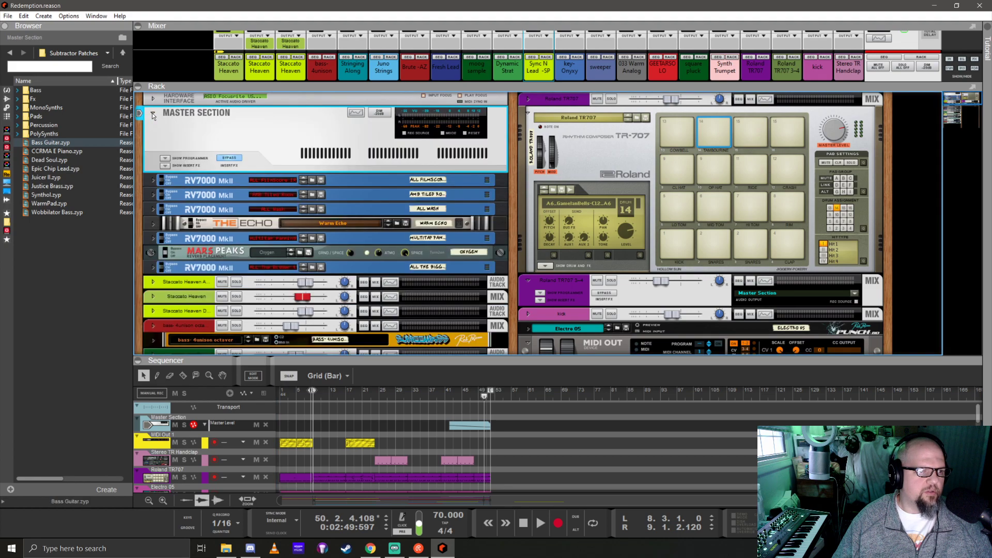
click(164, 166)
Delete the MClass Equalizer, Stereo Imager, Compressor and Maximizer from the Master Section's insert effects
click(181, 189)
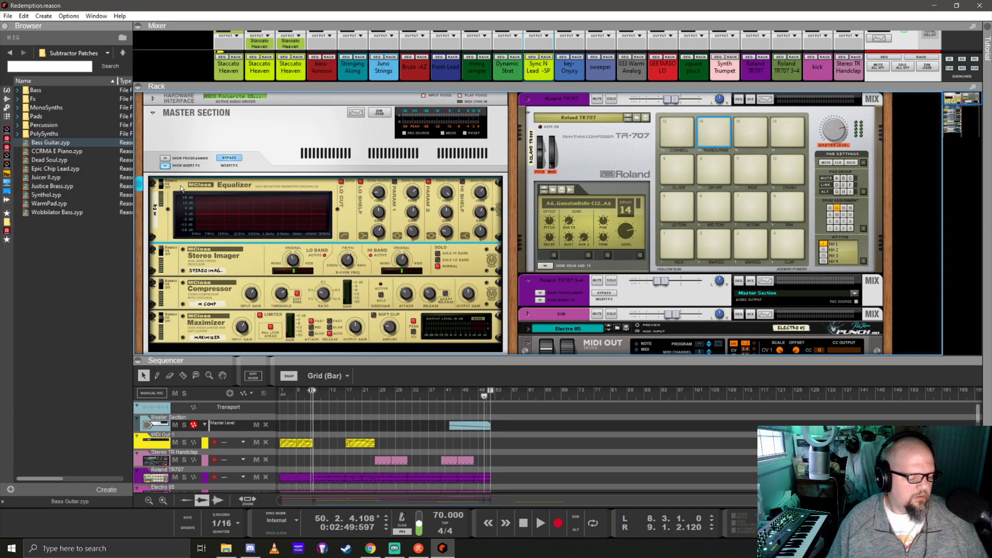
key(Delete)
key(Delete)
key(Delete)
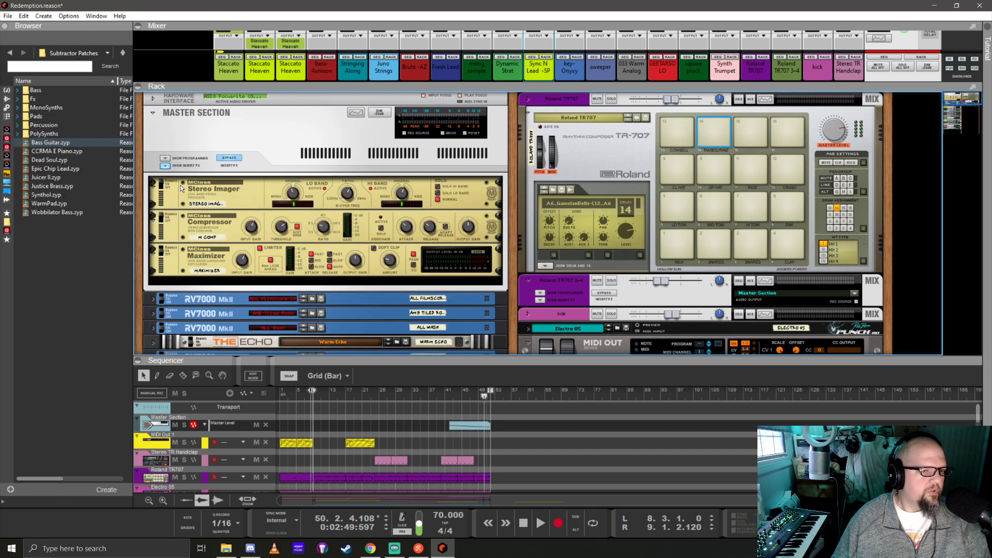
key(Delete)
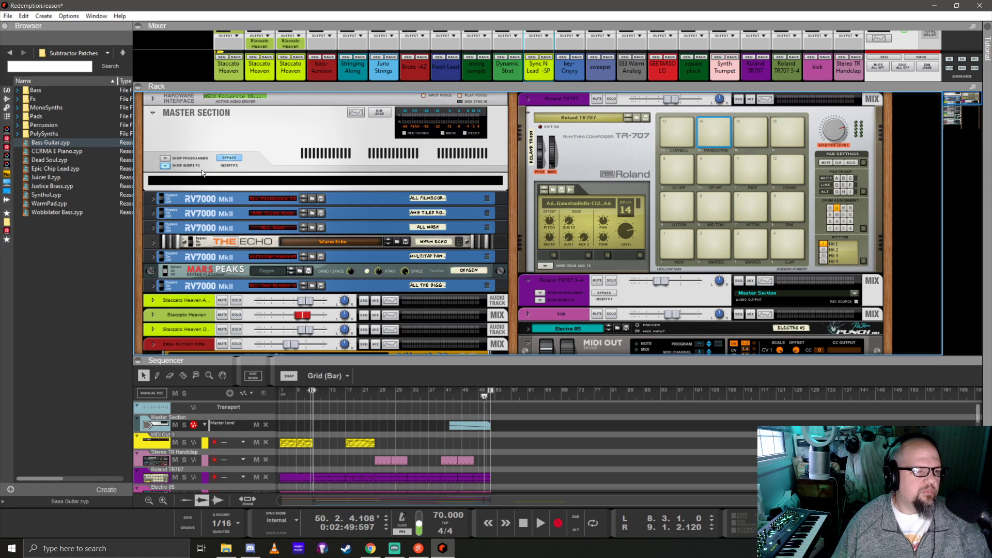
Add the Ozone 9 Elements effect to the Master Section's insert effects and open its plugin window
click(7, 98)
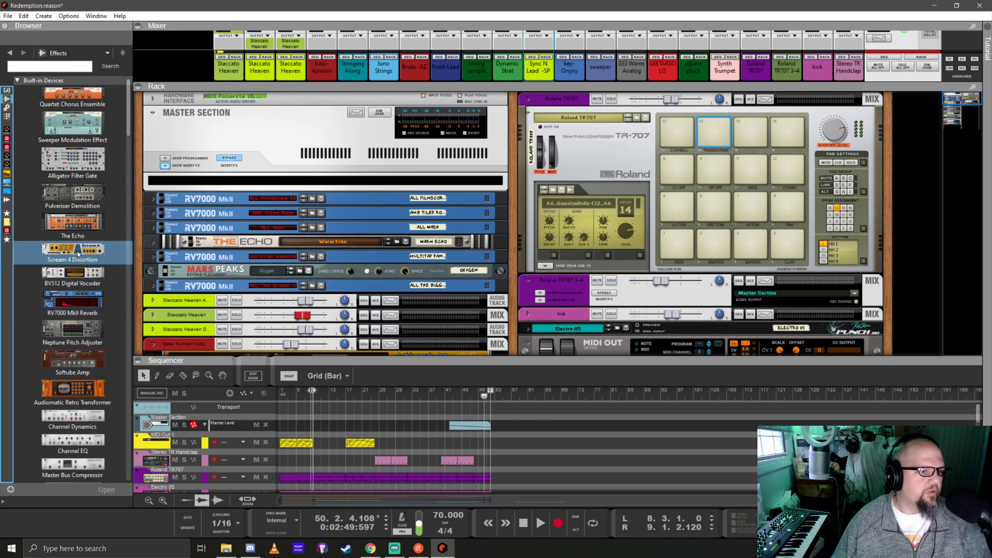
scroll(69, 235, down, 5)
scroll(68, 236, down, 15)
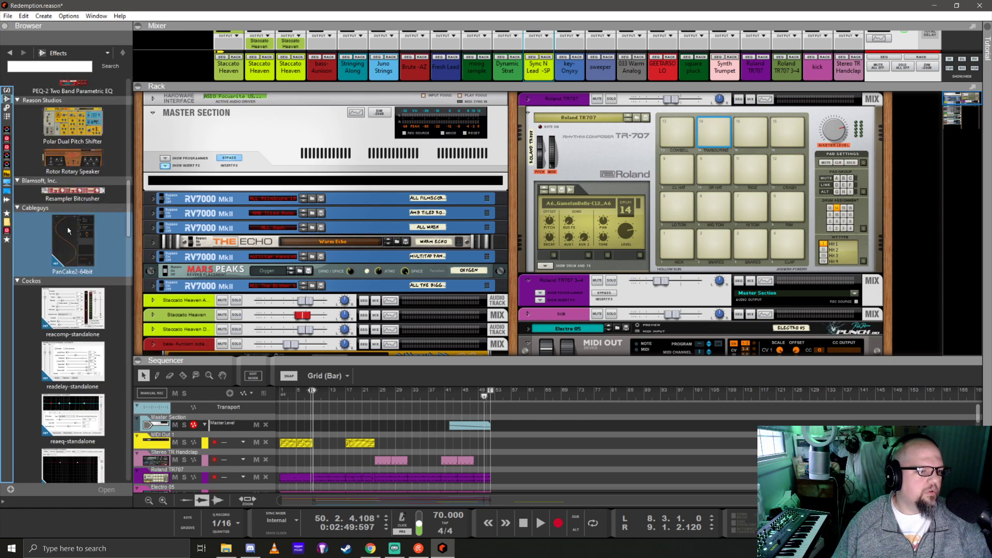
scroll(68, 226, down, 4)
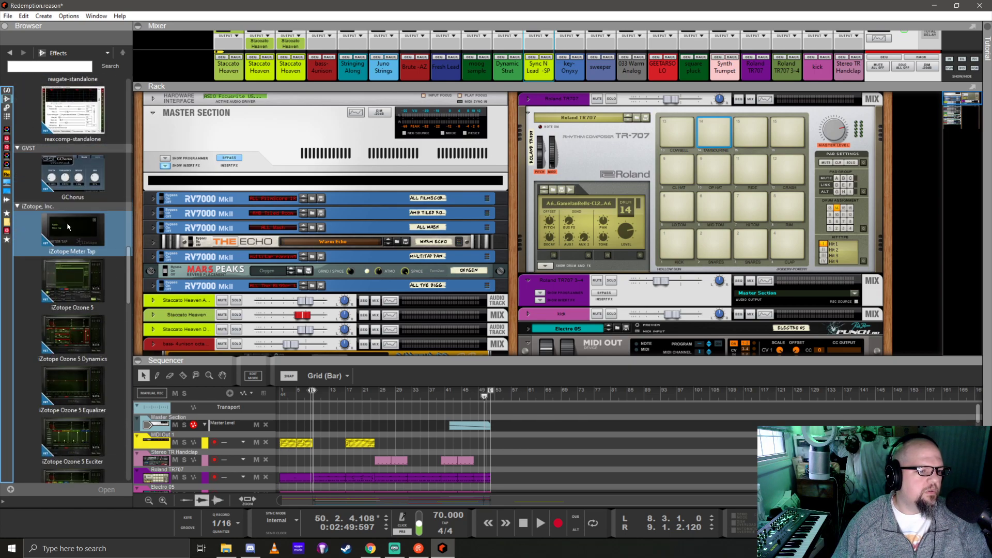
scroll(68, 227, down, 5)
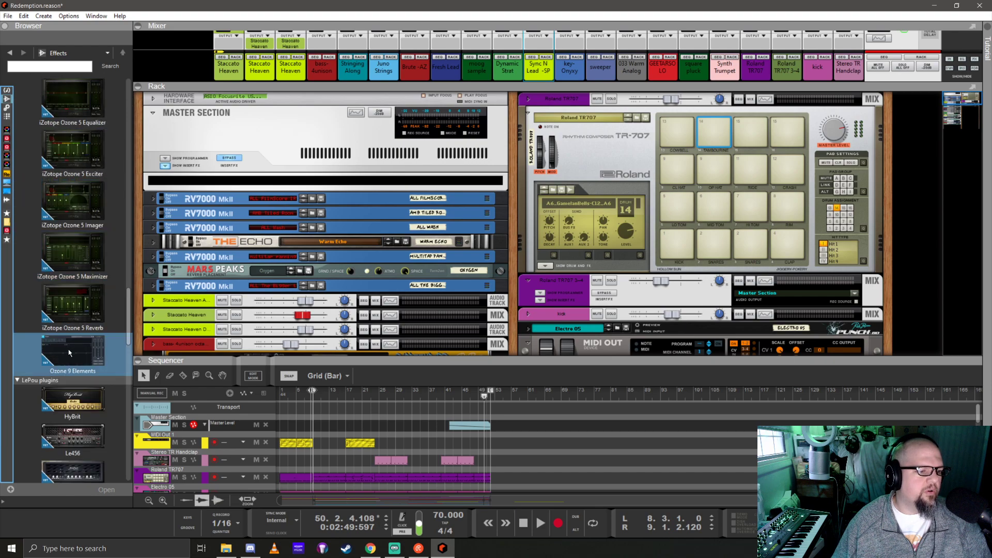
drag(69, 353, 268, 173)
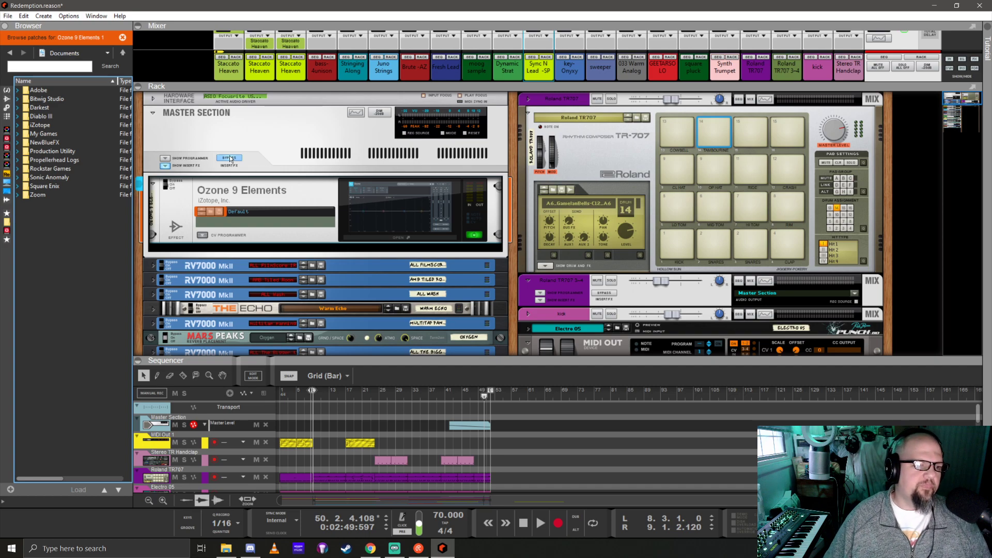
click(424, 205)
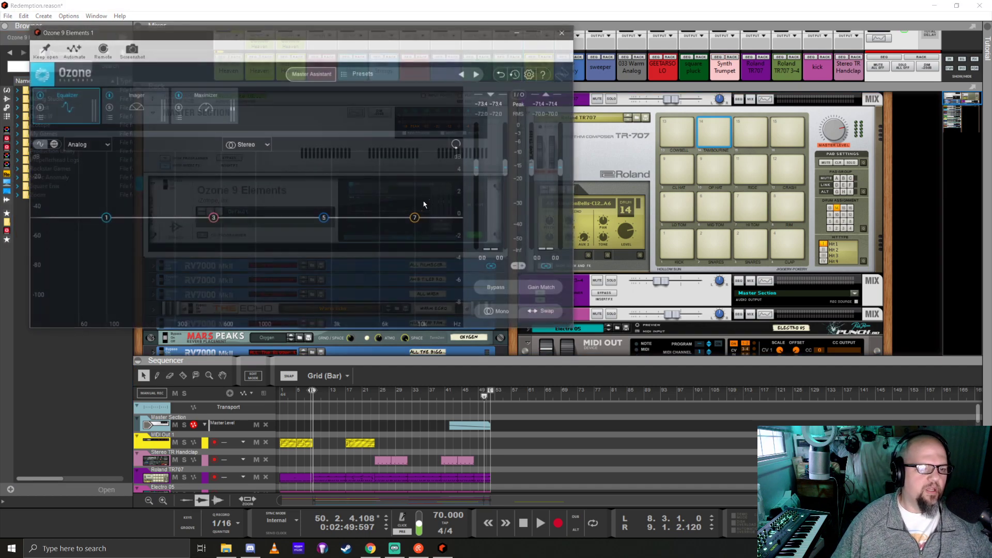
drag(299, 36, 520, 35)
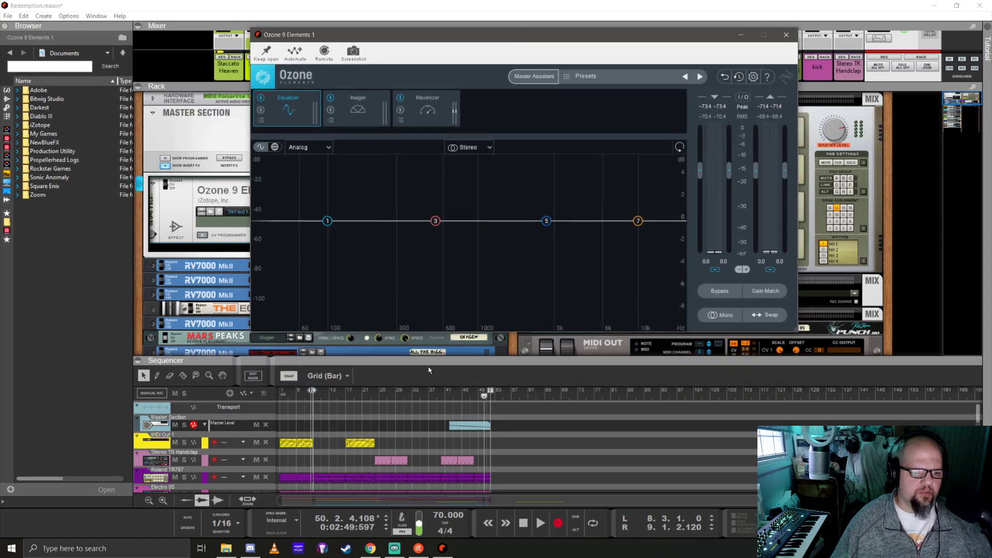
Enlarge the sequencer and play the song from 33.1.1 to look for its loudest part
drag(428, 370, 445, 223)
drag(235, 216, 235, 331)
scroll(398, 417, down, 3)
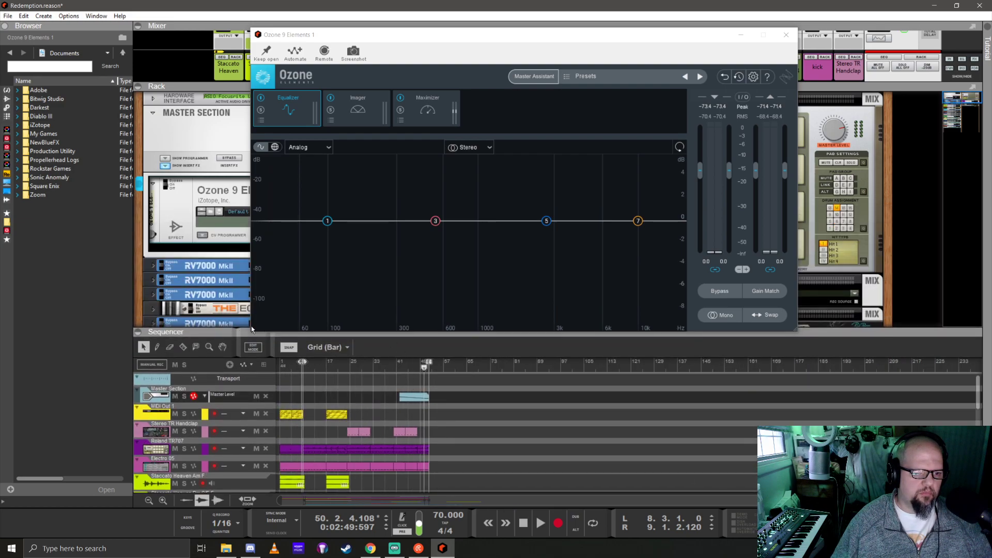
click(218, 327)
click(218, 270)
drag(253, 331, 303, 29)
click(375, 80)
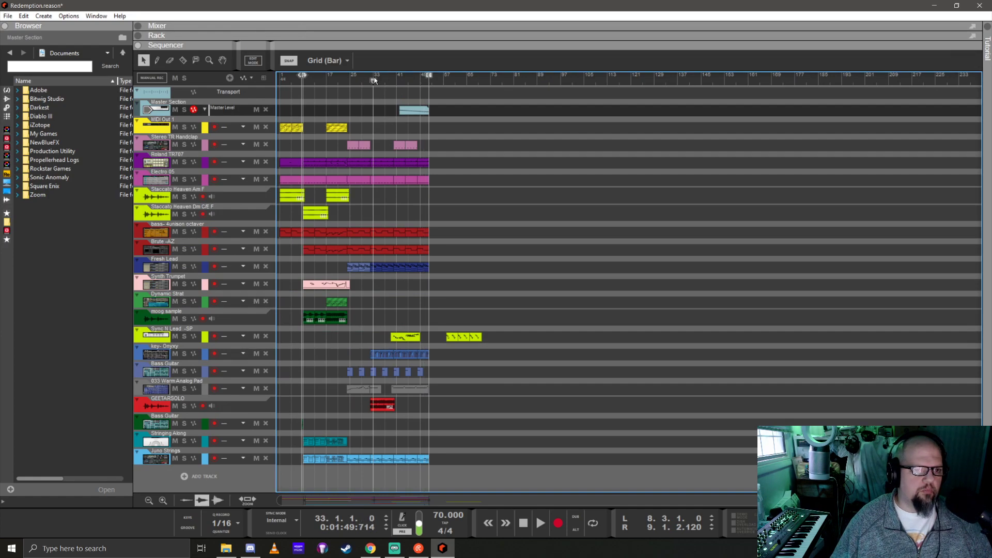
key(alt+space)
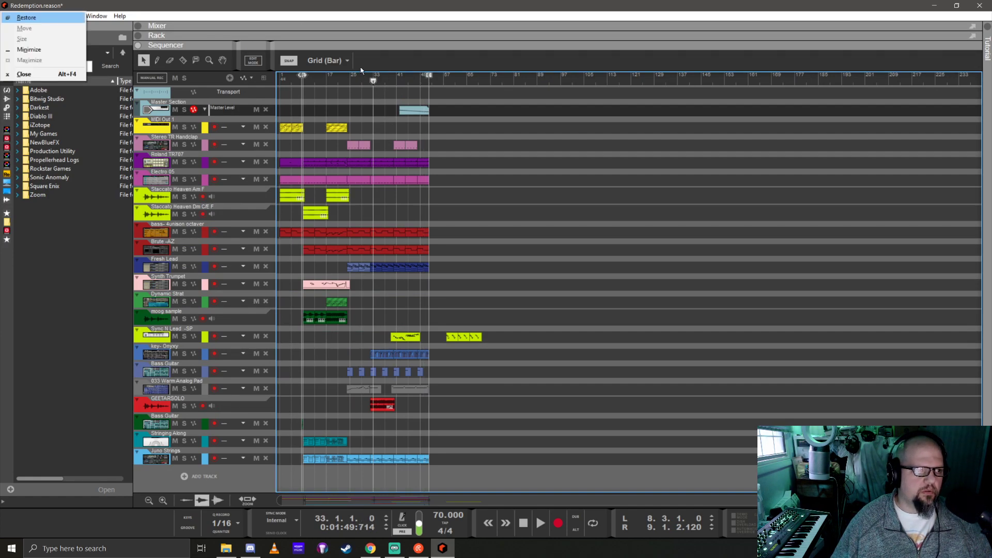
click(365, 19)
scroll(352, 290, up, 4)
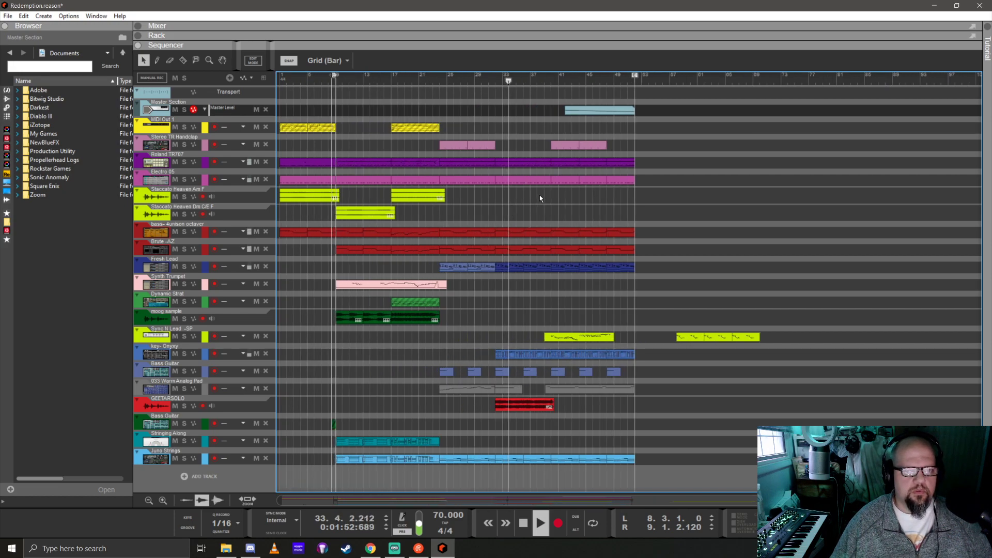
Audition the song from bar 40 and return the playback position to 40.1.1
click(550, 79)
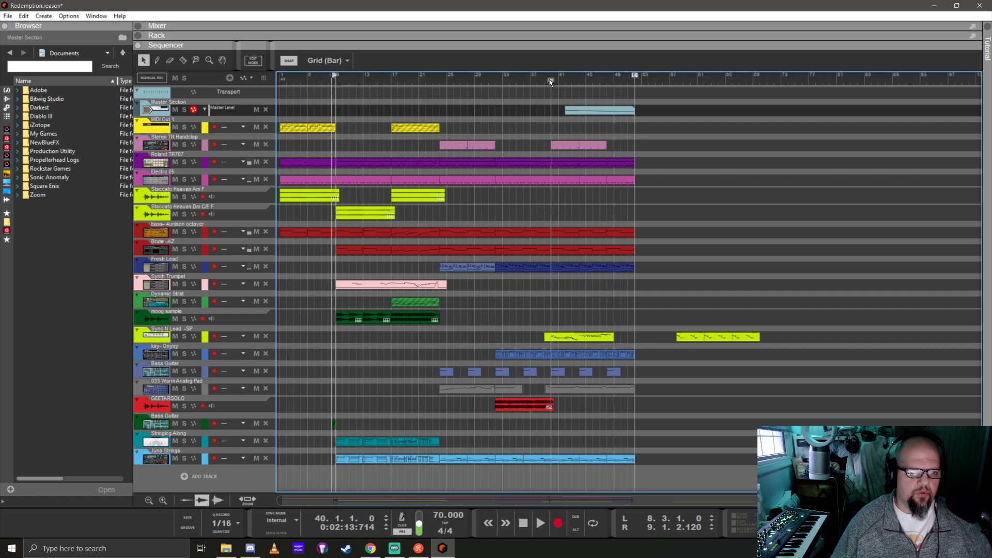
key(space)
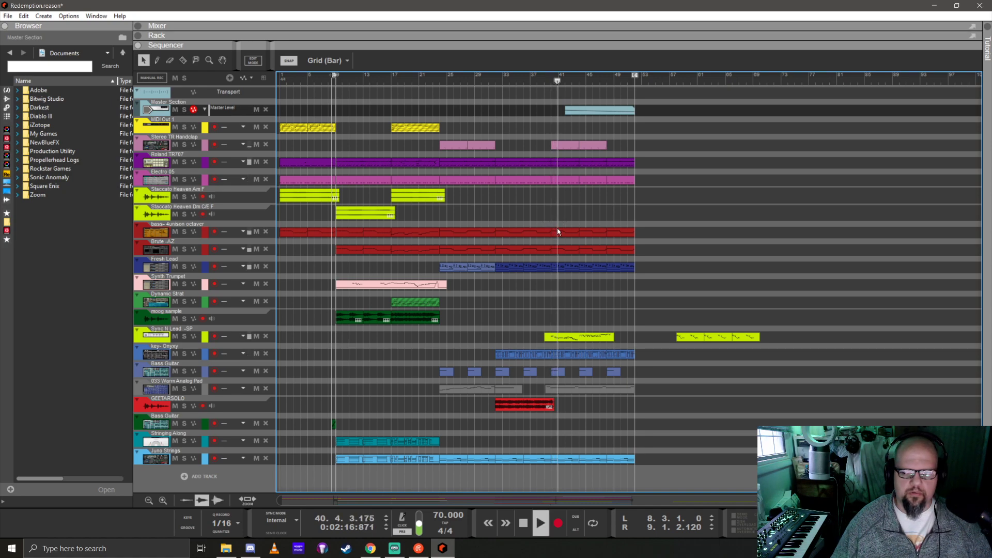
key(space)
click(557, 81)
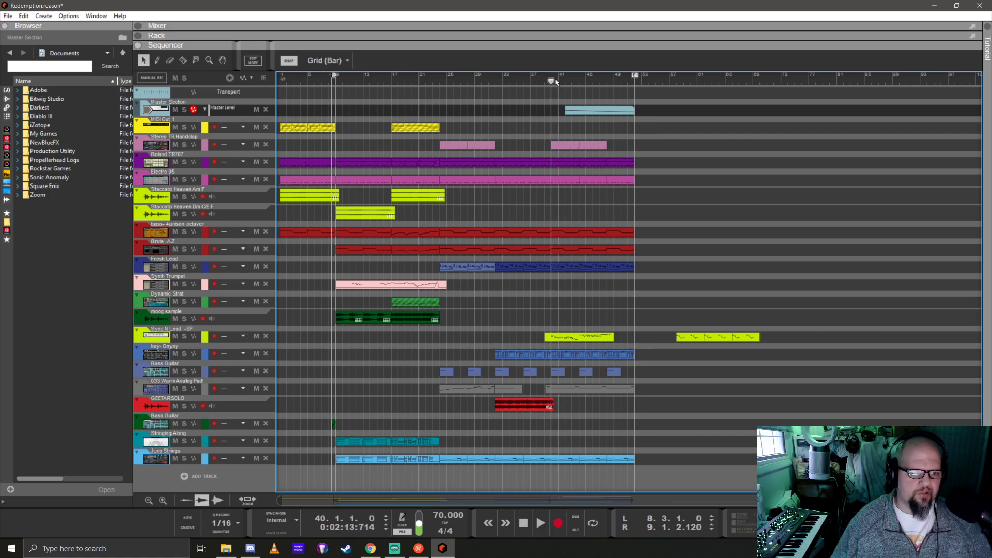
Run Ozone's Master Assistant with Medium intensity and Streaming destination while the song plays from bar 40, and accept its suggestion
mouse_move(577, 37)
mouse_down()
mouse_move(576, 222)
mouse_move(577, 37)
mouse_up()
click(406, 146)
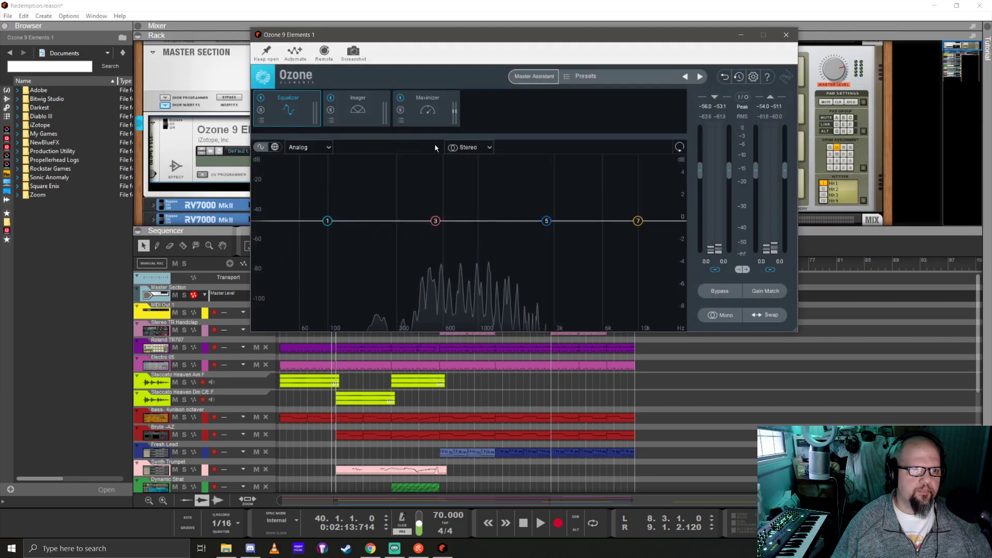
click(530, 77)
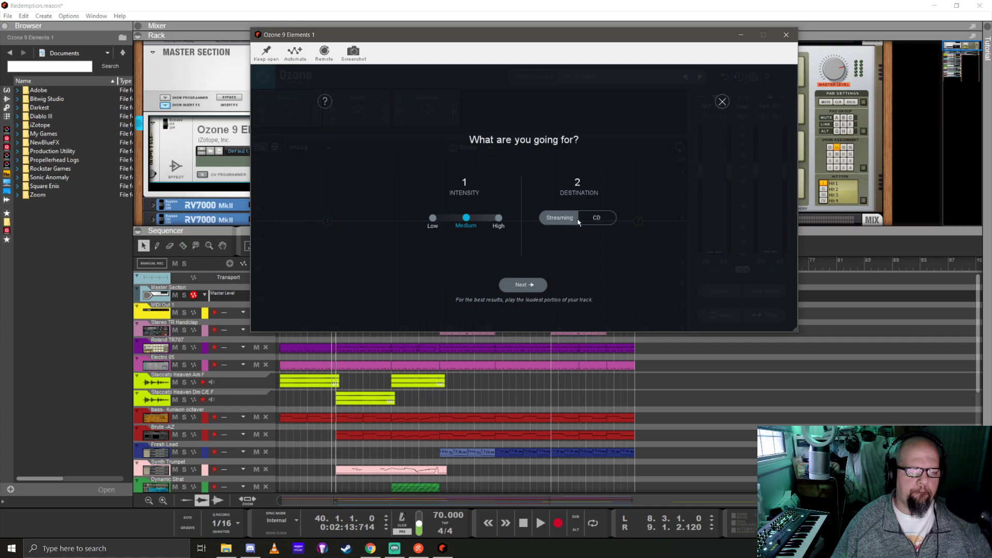
click(537, 287)
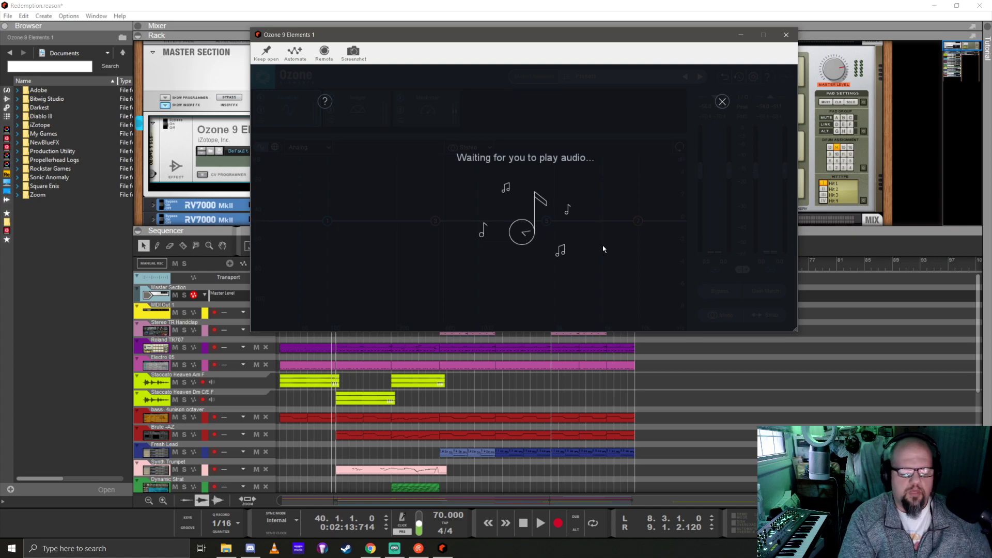
key(space)
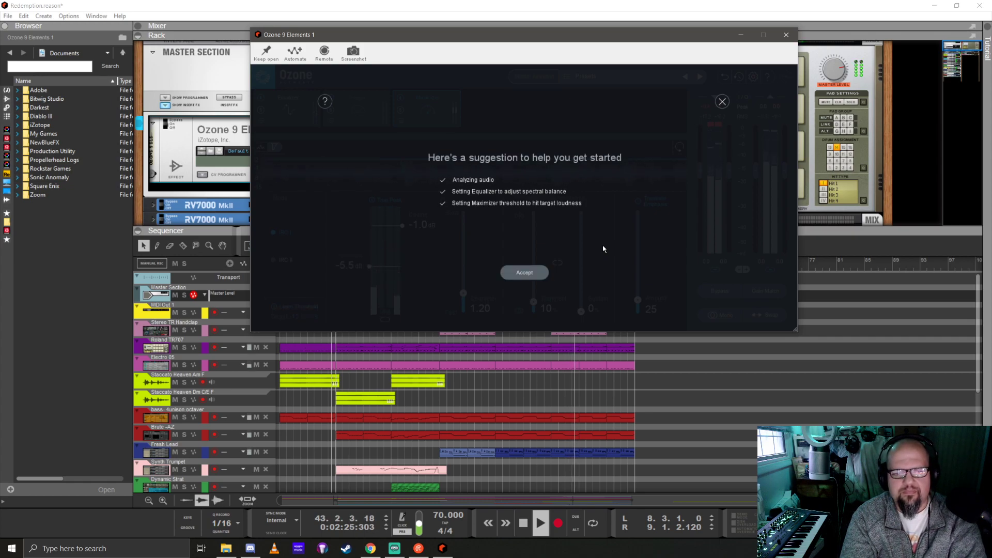
click(527, 270)
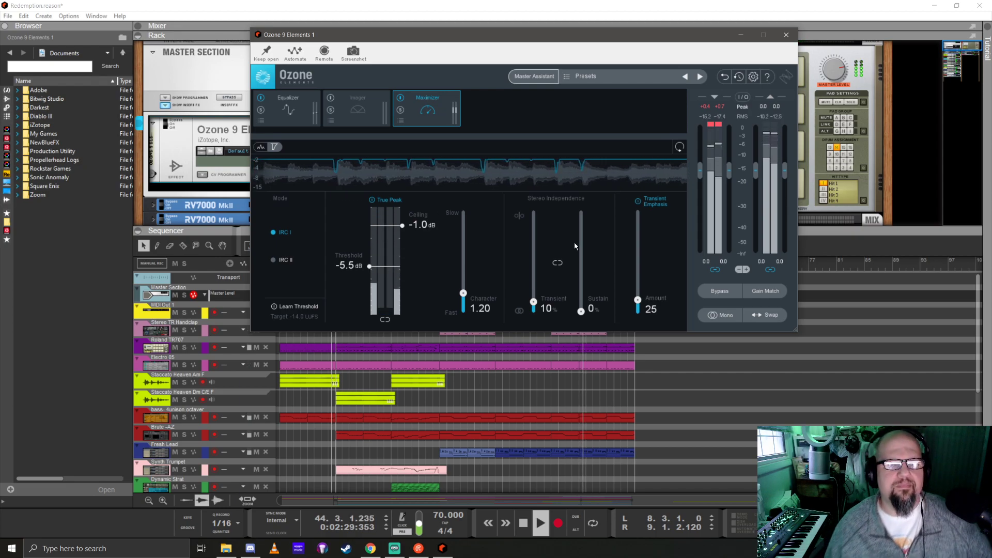
Examine Ozone's Imager module, switch it off and show the Equalizer curve
click(356, 115)
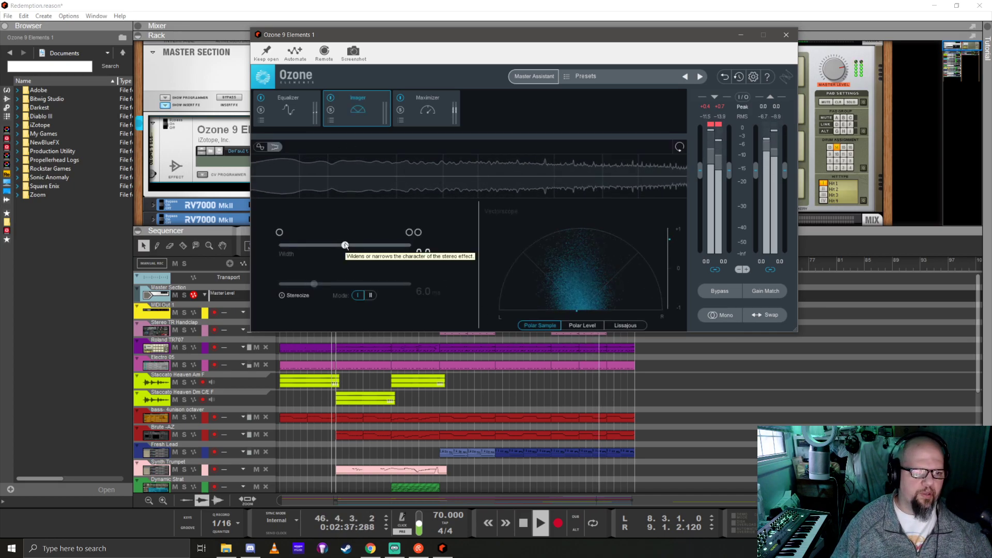
click(331, 98)
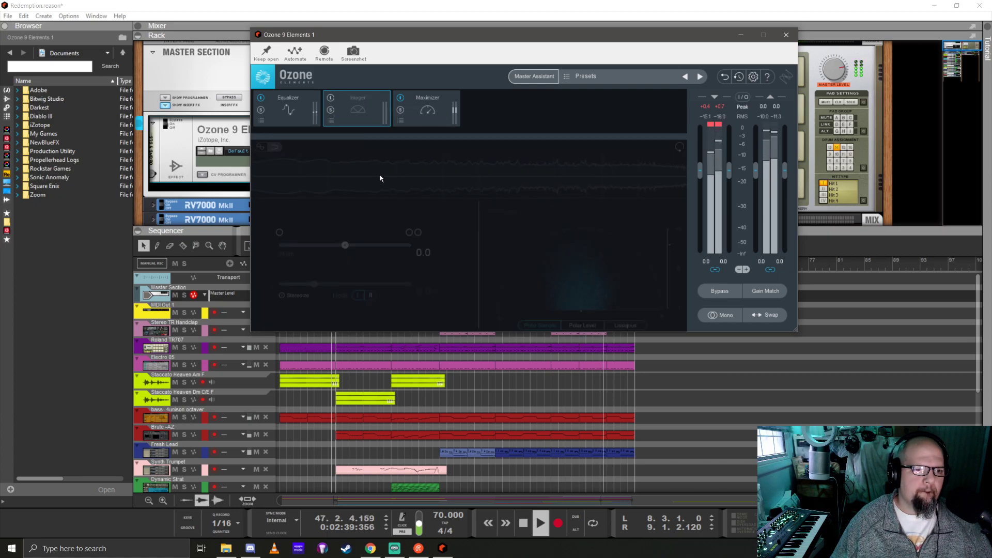
click(312, 103)
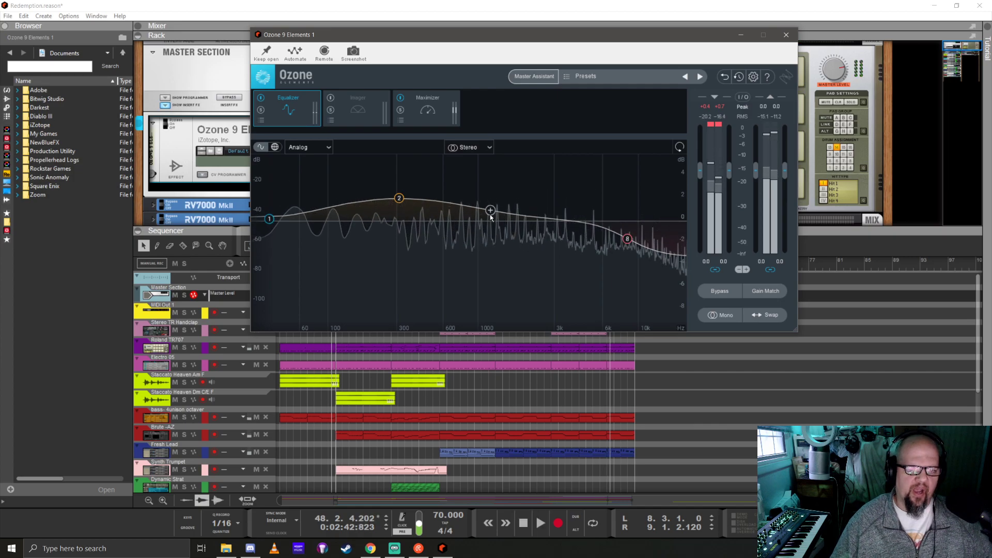
Play the song from the start, raise the Equalizer's high shelf band to 1.2 dB at about 8007 Hz, and close Ozone
key(space)
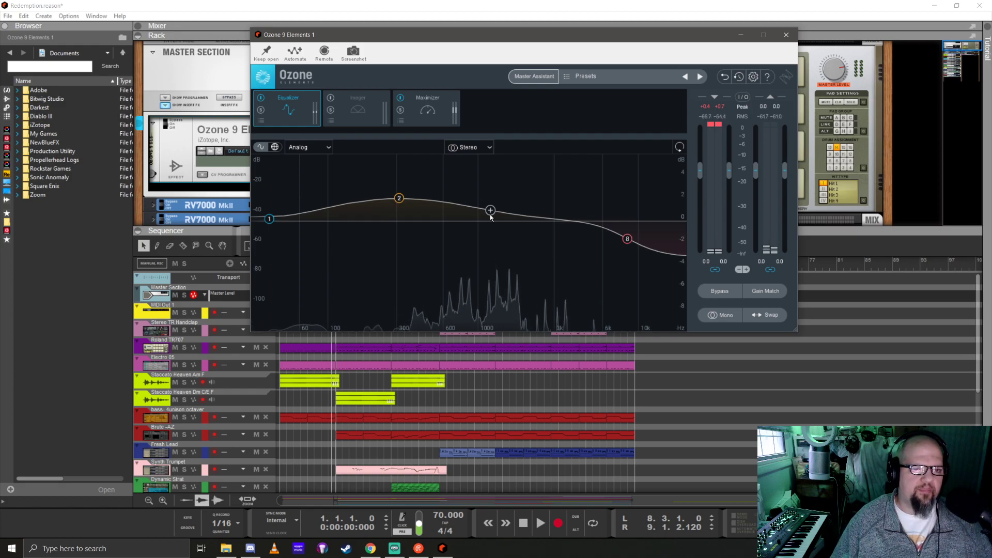
key(space)
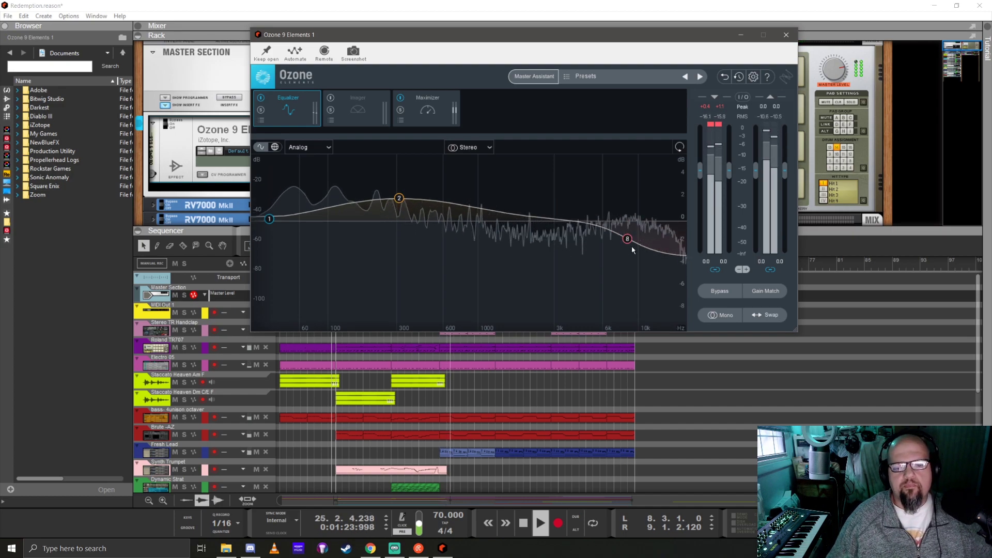
drag(628, 240, 623, 211)
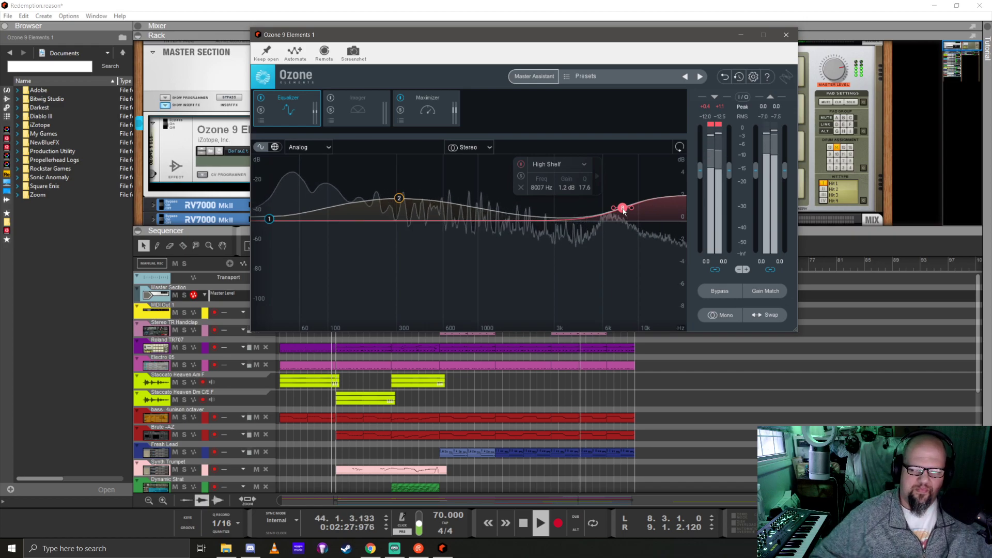
click(786, 35)
Enlarge the rack and slightly lower the level of the Sync N Lead -SP mix channel
drag(605, 229, 604, 306)
scroll(476, 220, down, 10)
scroll(421, 194, down, 5)
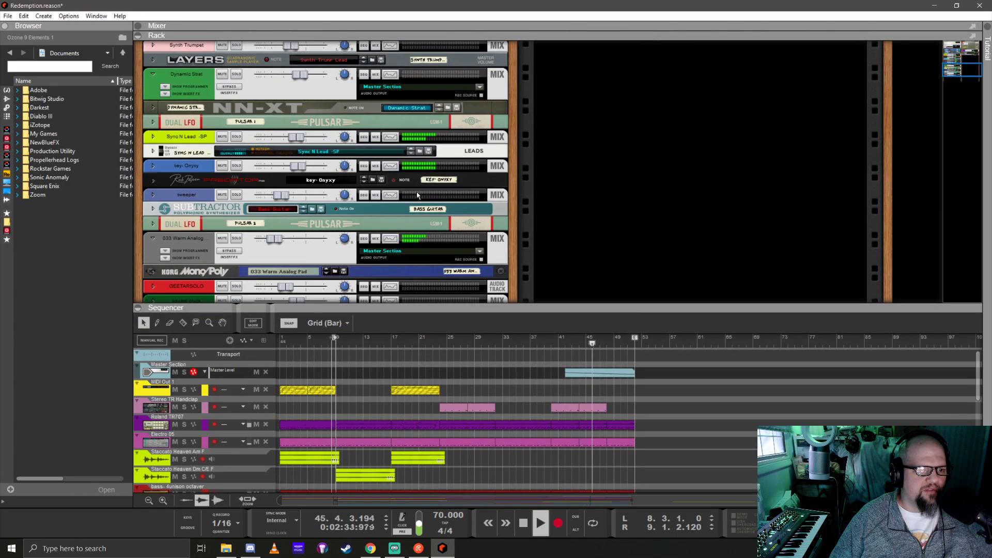
drag(297, 136, 292, 137)
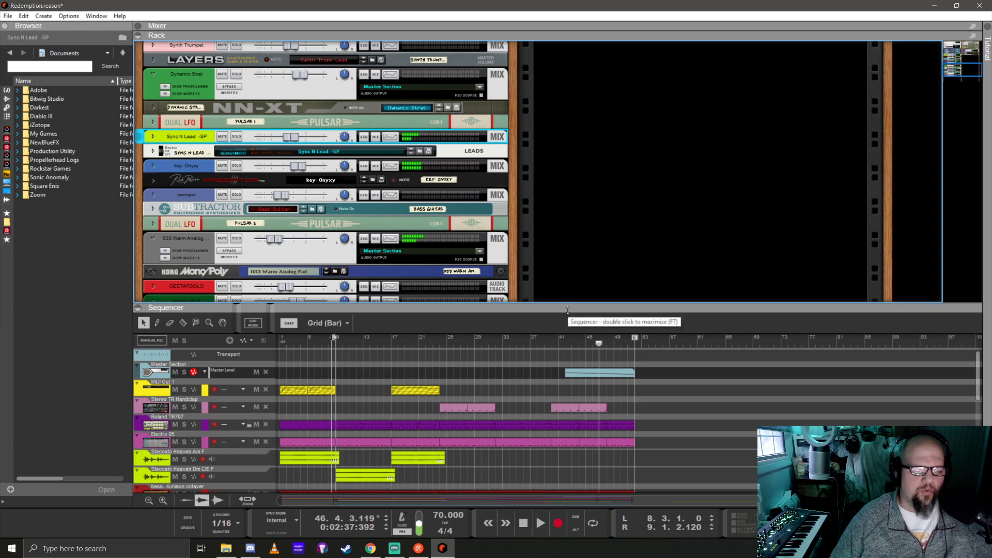
Enlarge the mixer, solo the GEETARSOLO channel and play the song from 32.1.1
drag(568, 309, 660, 251)
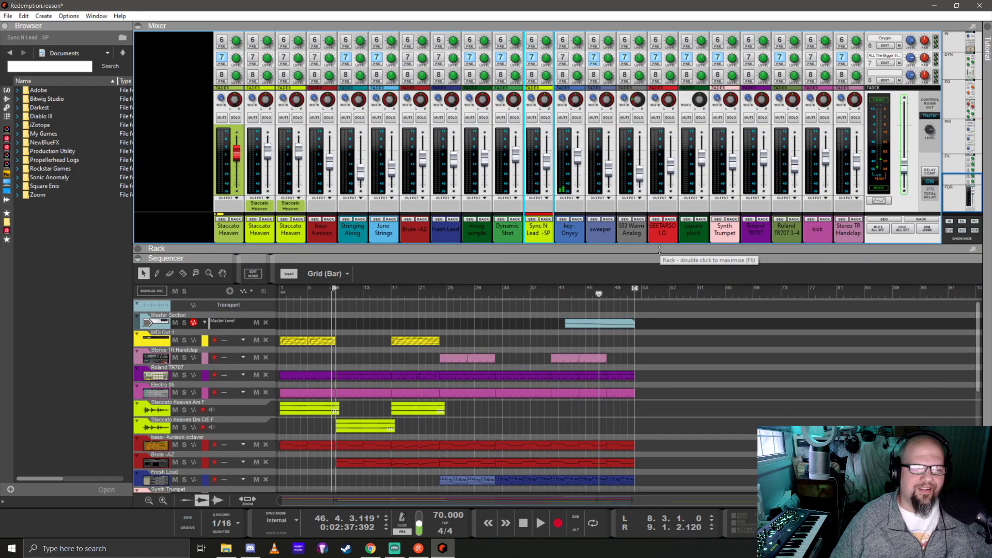
click(670, 117)
drag(481, 257, 480, 163)
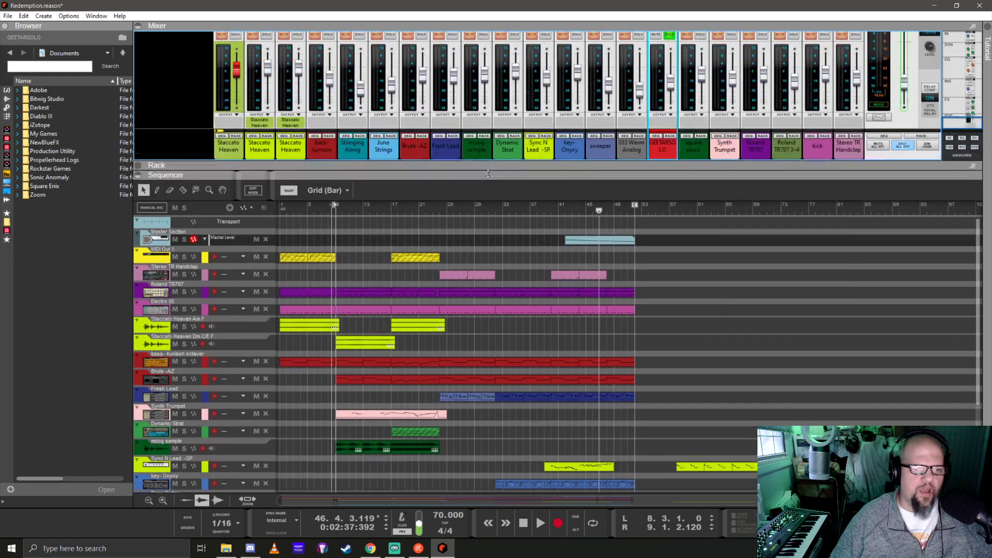
scroll(372, 393, down, 6)
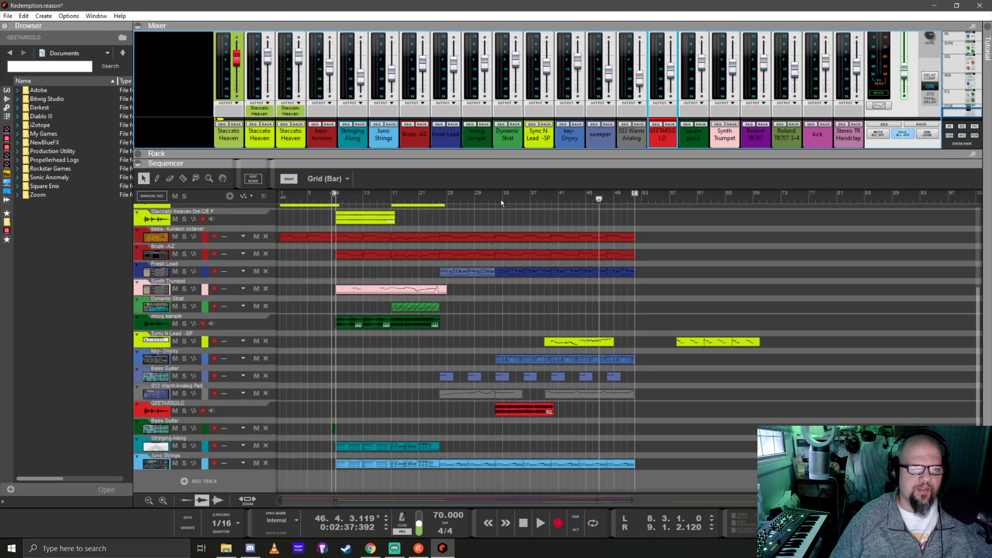
click(500, 199)
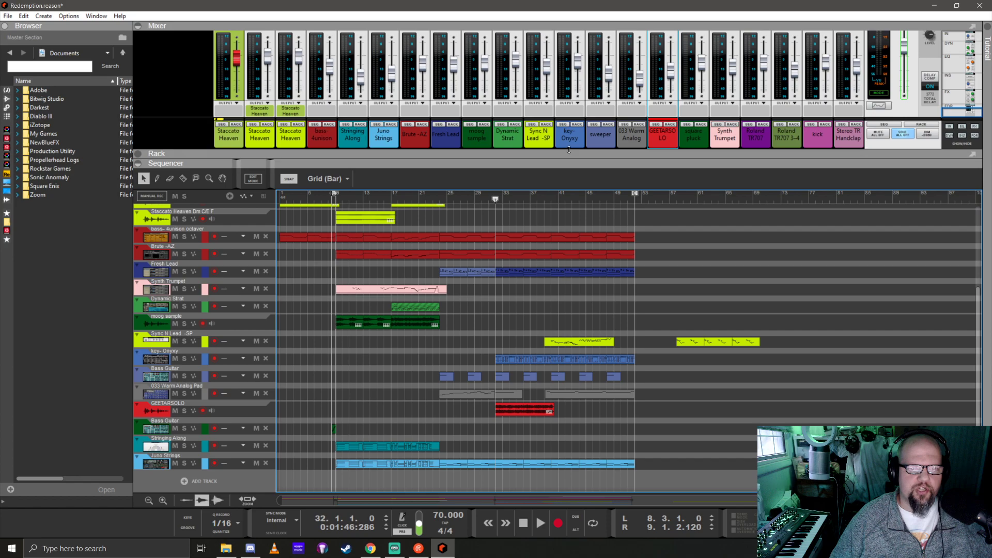
drag(569, 150, 569, 237)
key(space)
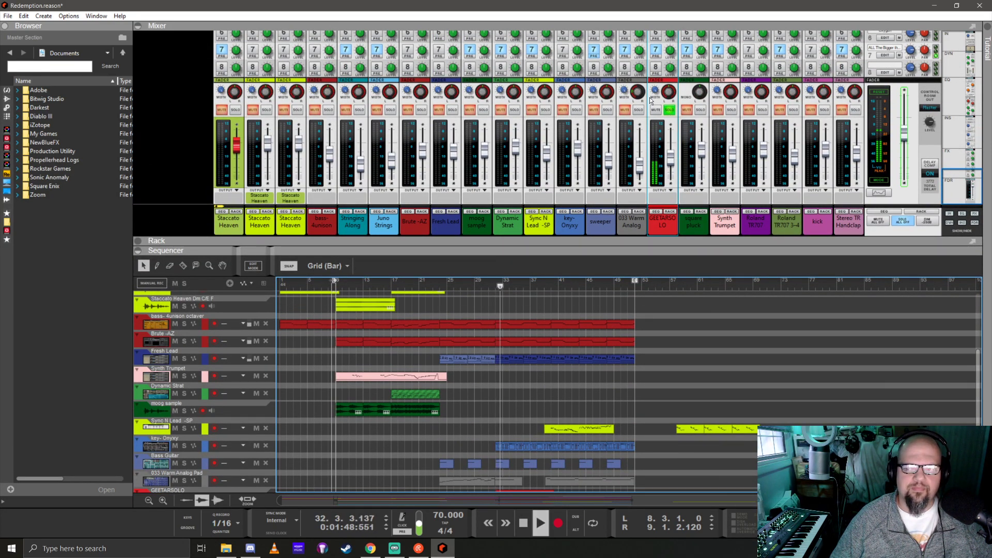
Adjust the FX7 send level on the GEETARSOLO channel, and switch on its FX2 send and adjust that send's level
click(664, 63)
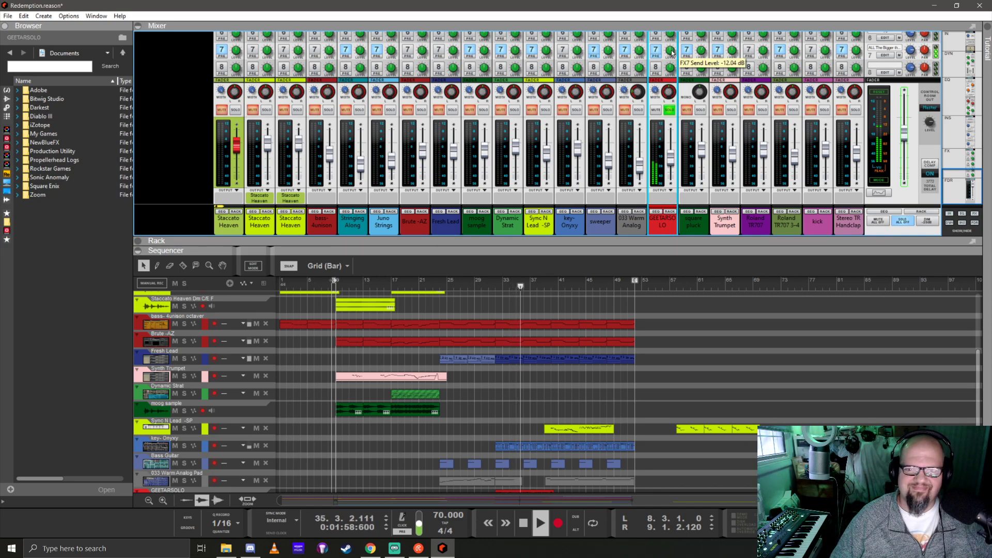
drag(672, 54, 671, 68)
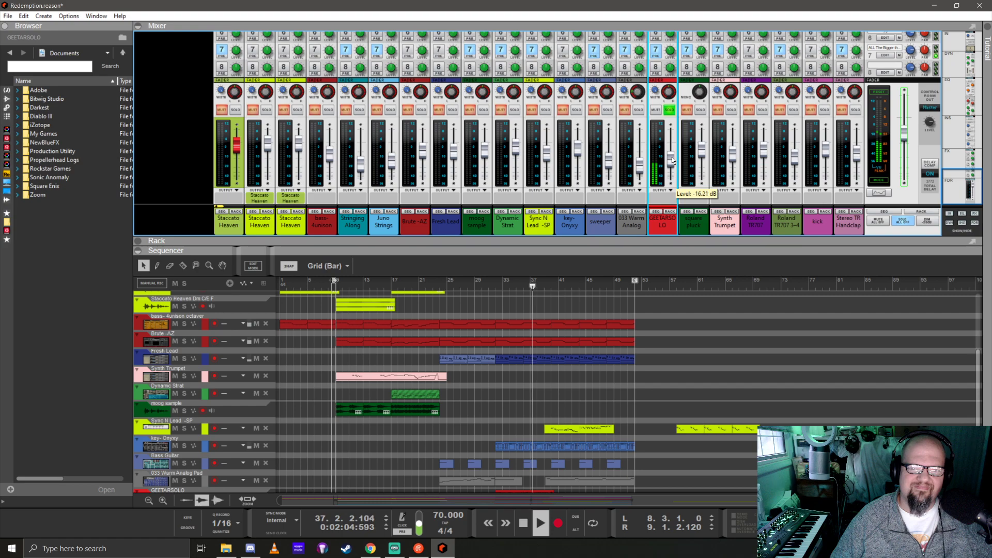
scroll(669, 124, up, 4)
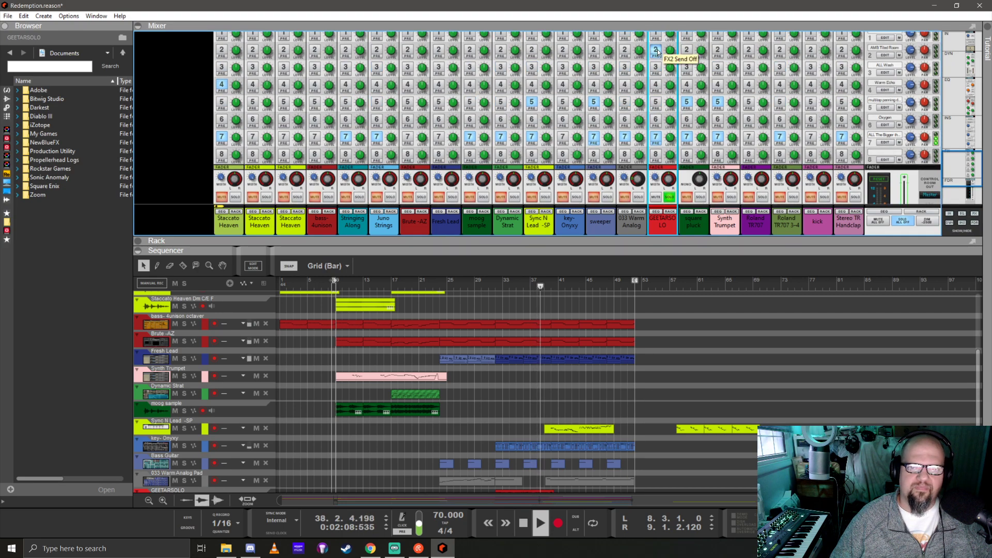
click(657, 51)
drag(673, 63, 674, 71)
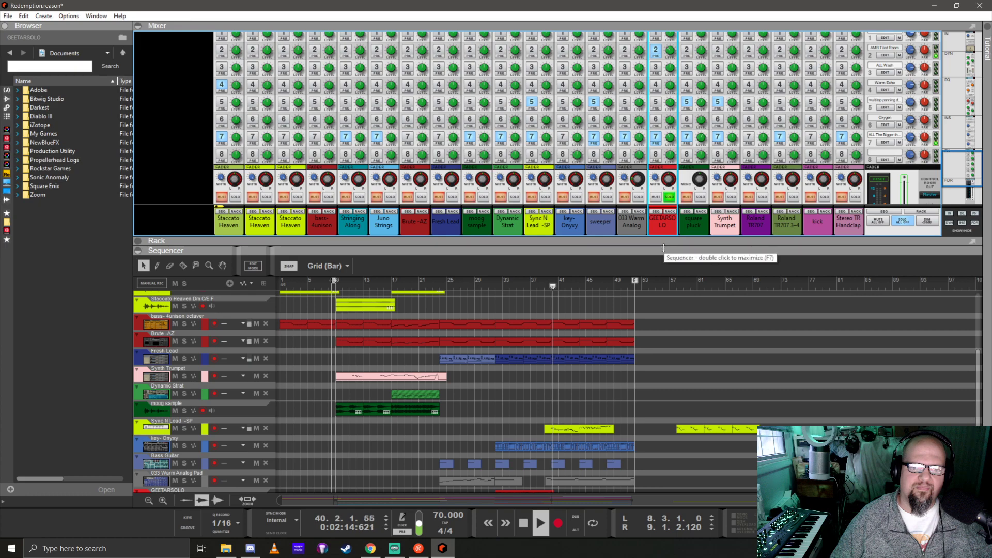
Stop playback, unsolo the GEETARSOLO channel and move the song position to 32.1.1
drag(661, 244, 654, 179)
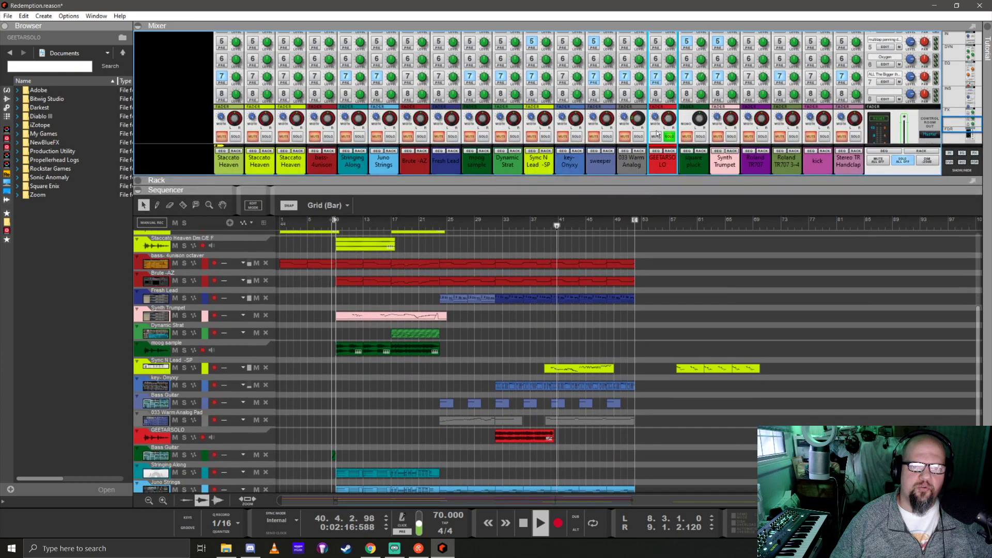
scroll(659, 134, down, 2)
key(space)
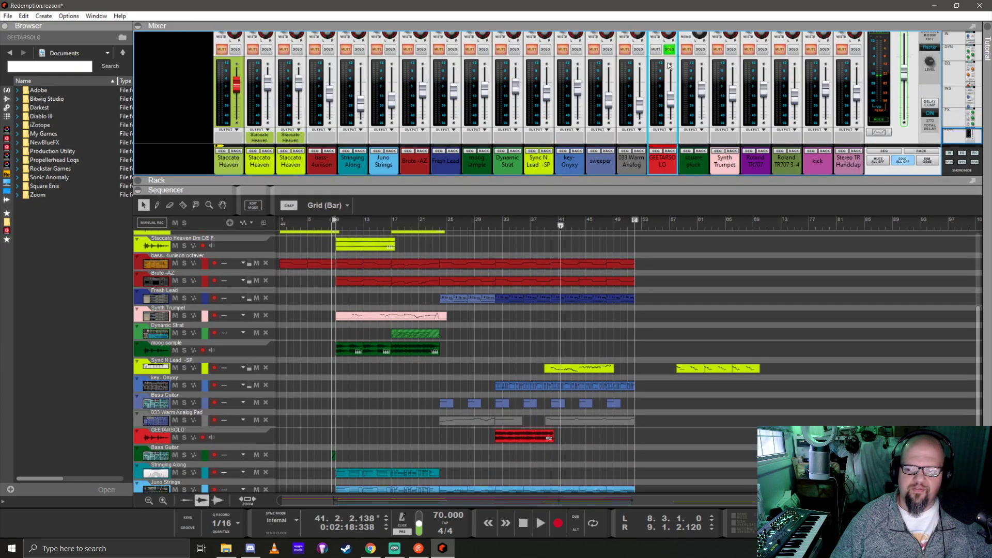
mouse_move(668, 65)
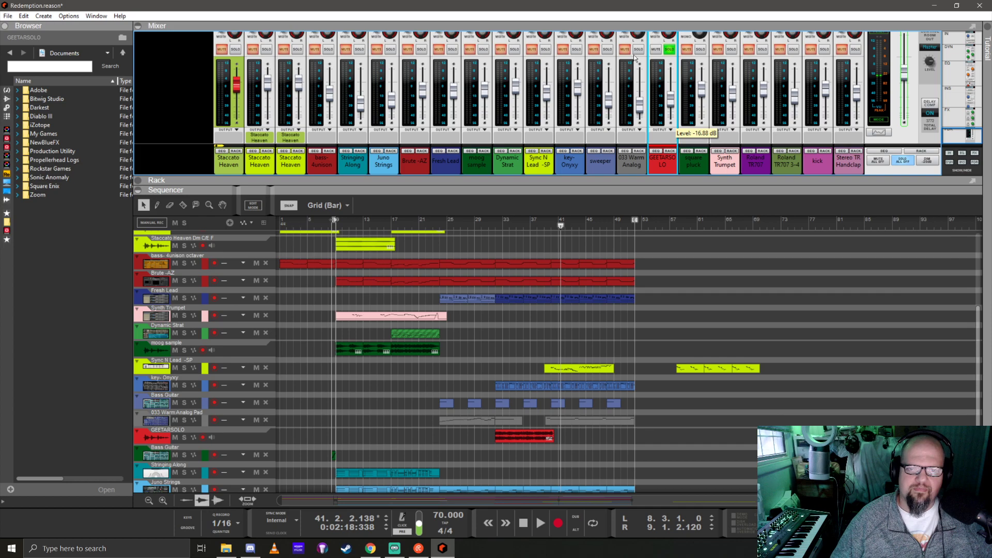
click(670, 49)
drag(504, 227, 496, 225)
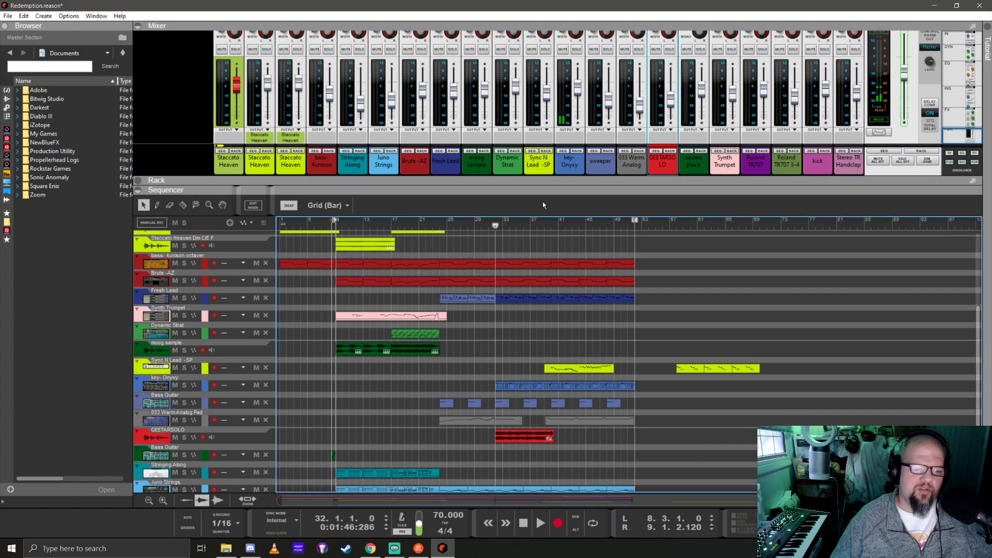
Lower the GEETARSOLO level to about -24.74 dB, play the song and raise the level again to fit the mix
click(670, 99)
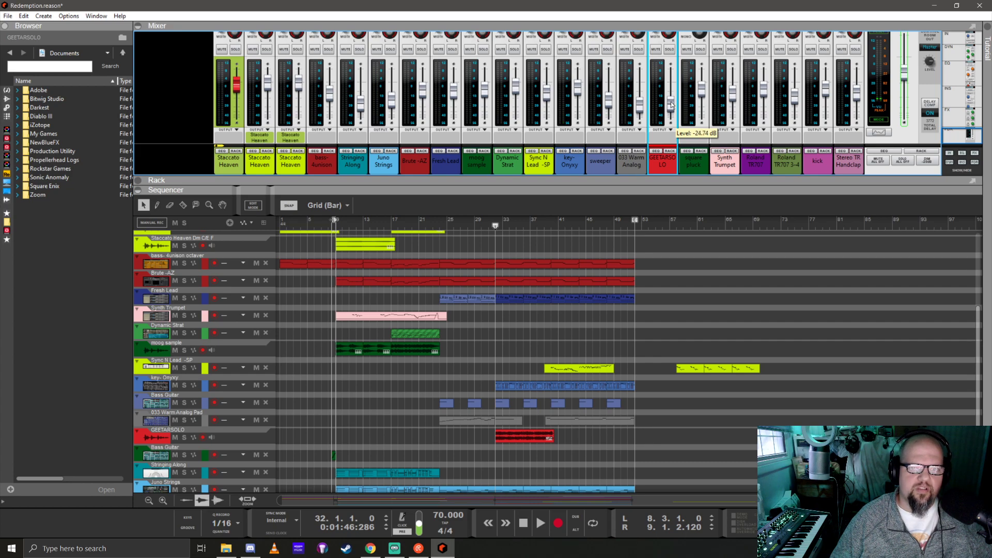
key(space)
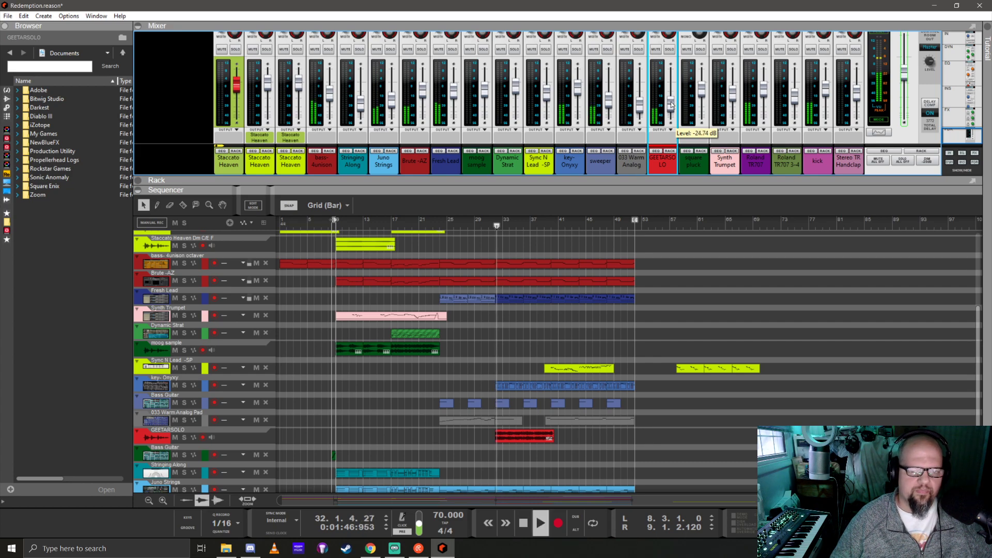
drag(672, 108, 668, 102)
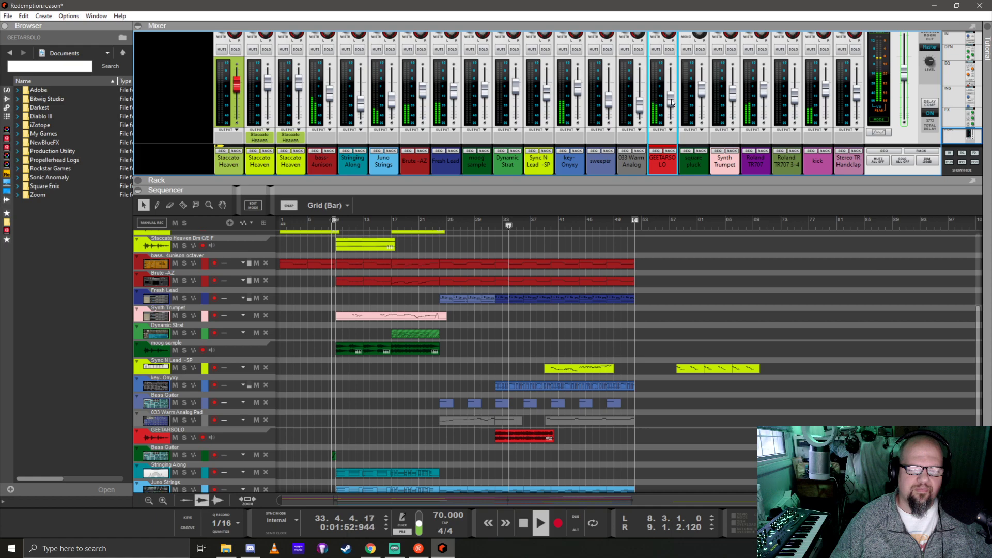
mouse_move(672, 103)
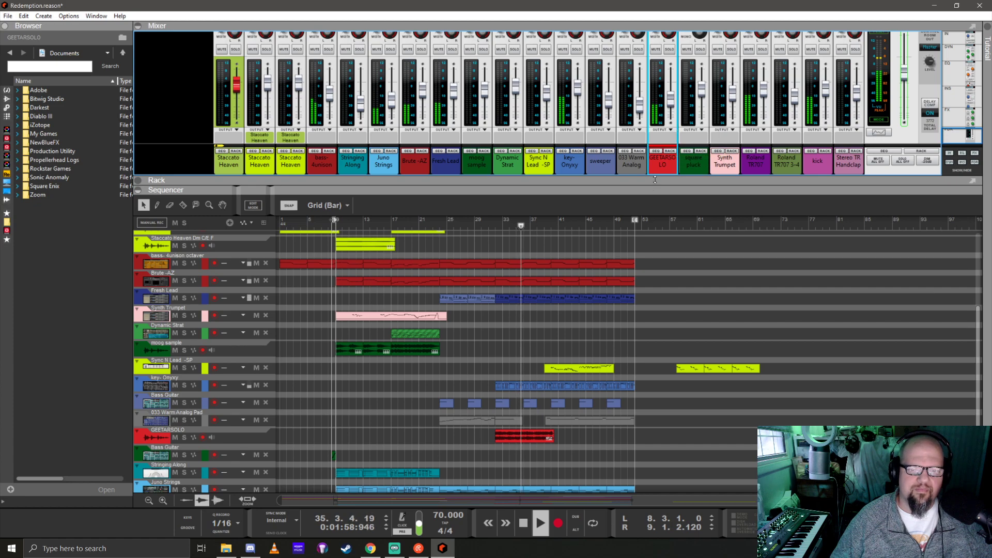
Enlarge the mixer, slightly raise the Sync N Lead -SP channel's level during playback and stop the song
drag(652, 191, 653, 274)
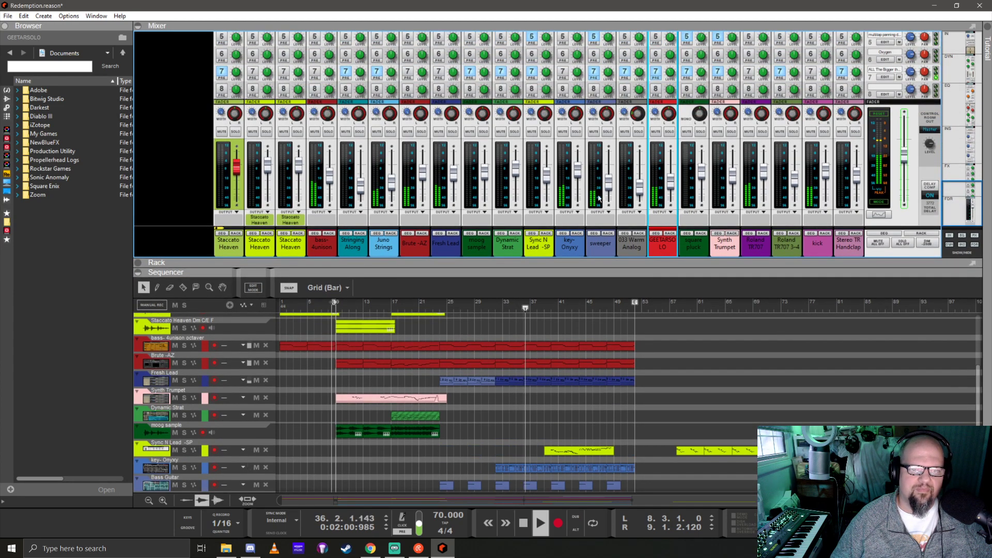
click(545, 180)
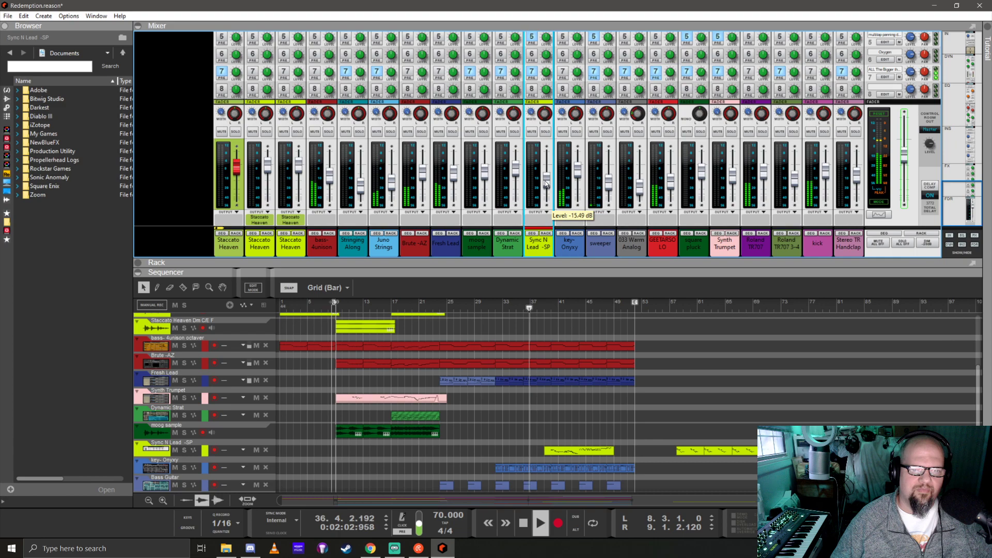
click(671, 180)
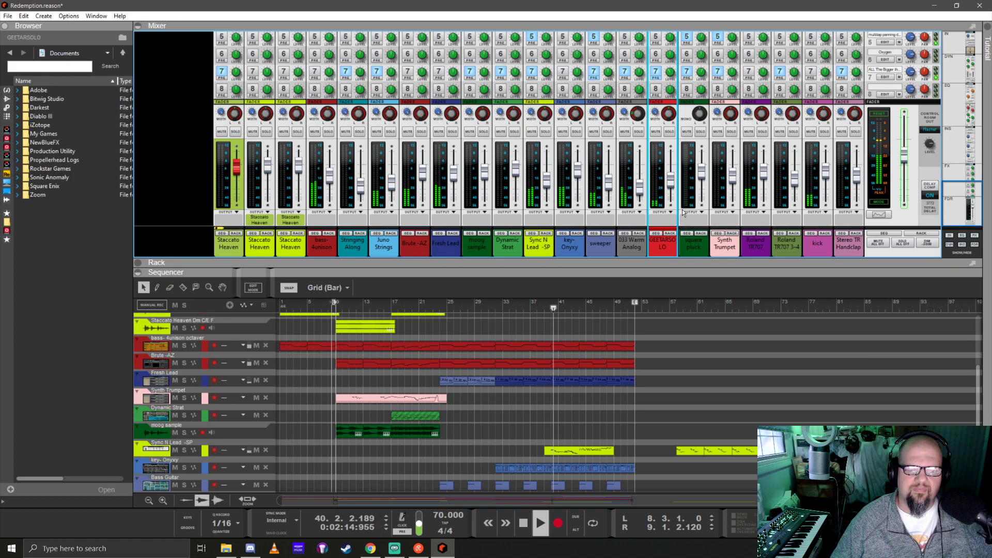
click(547, 181)
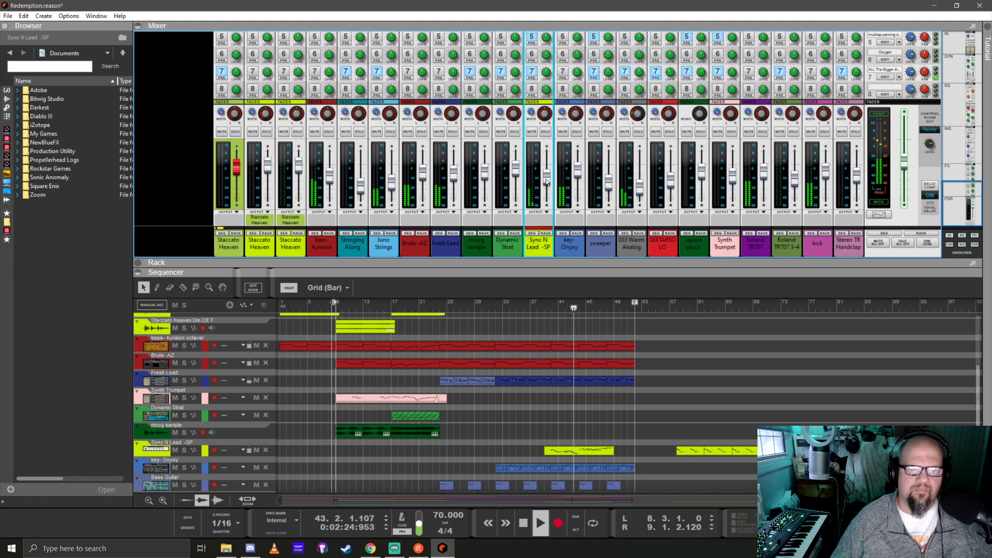
drag(547, 182, 549, 179)
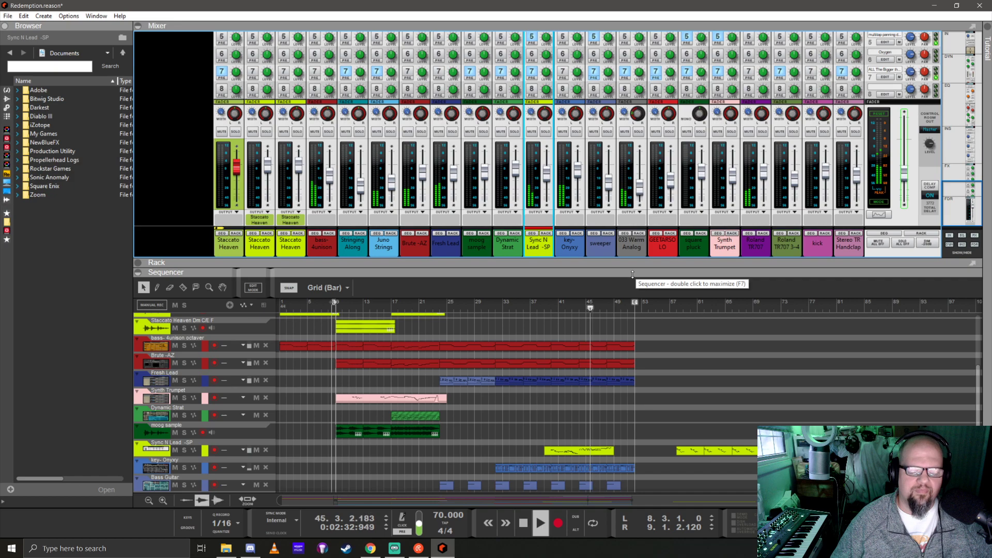
key(space)
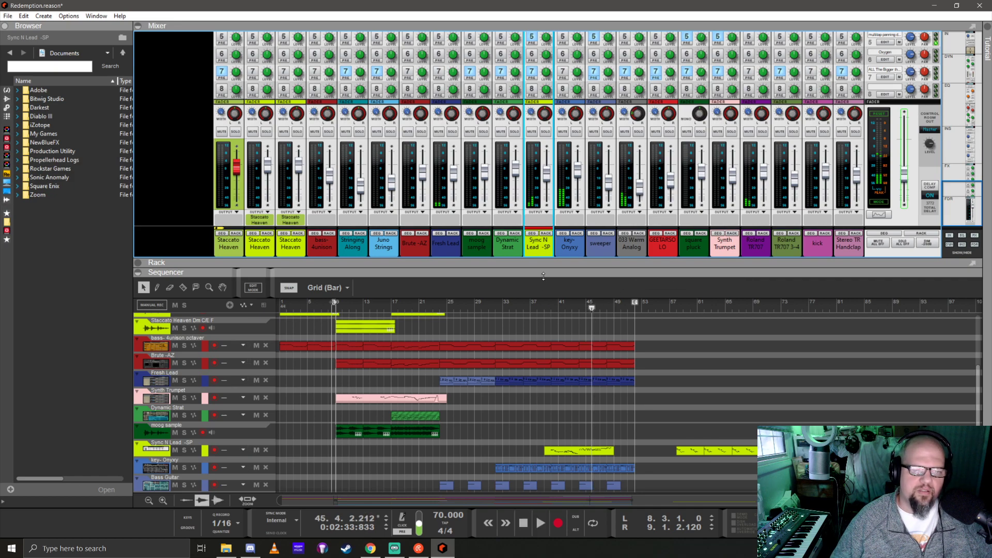
Play the song from 24.1.1 to check the mix, and select the GEETARSOLO channel
scroll(543, 277, down, 3)
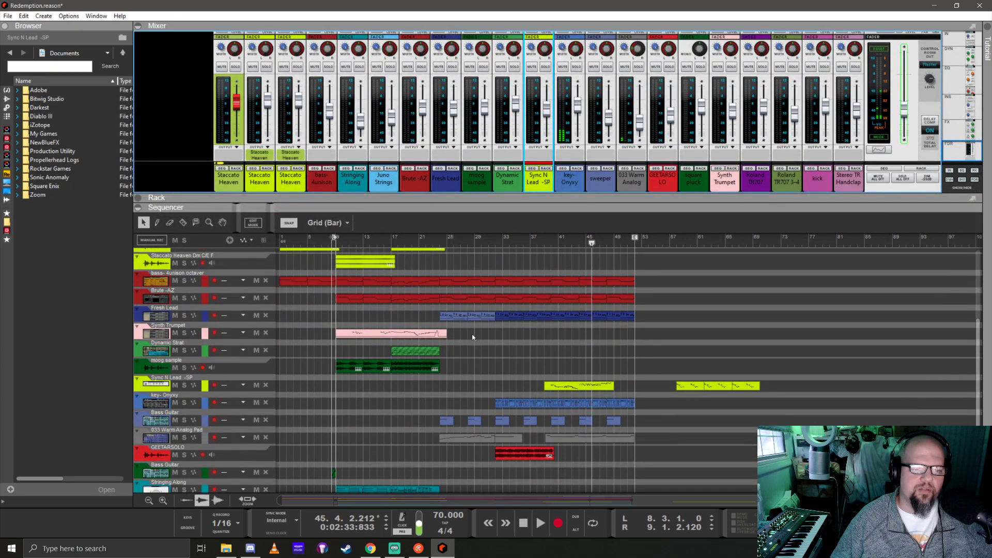
click(441, 239)
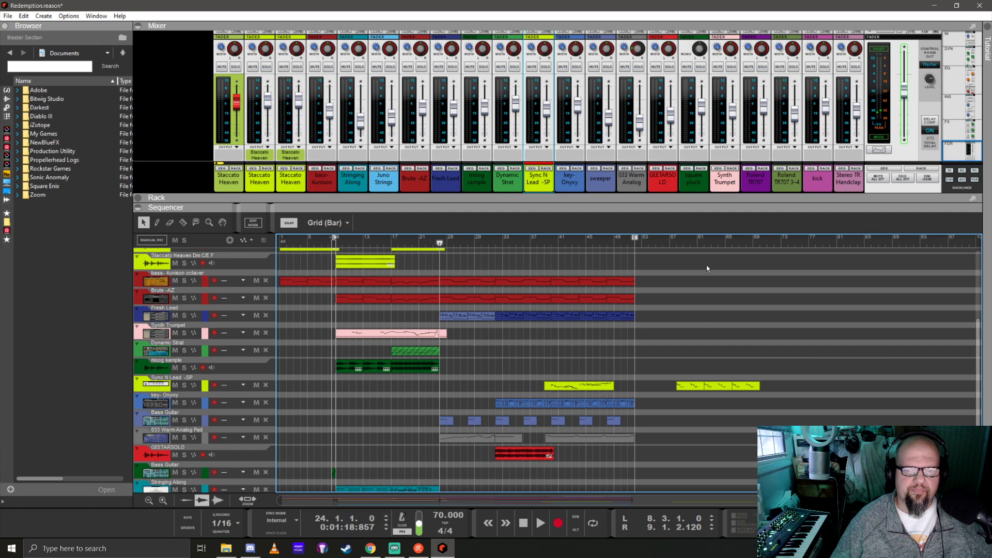
key(space)
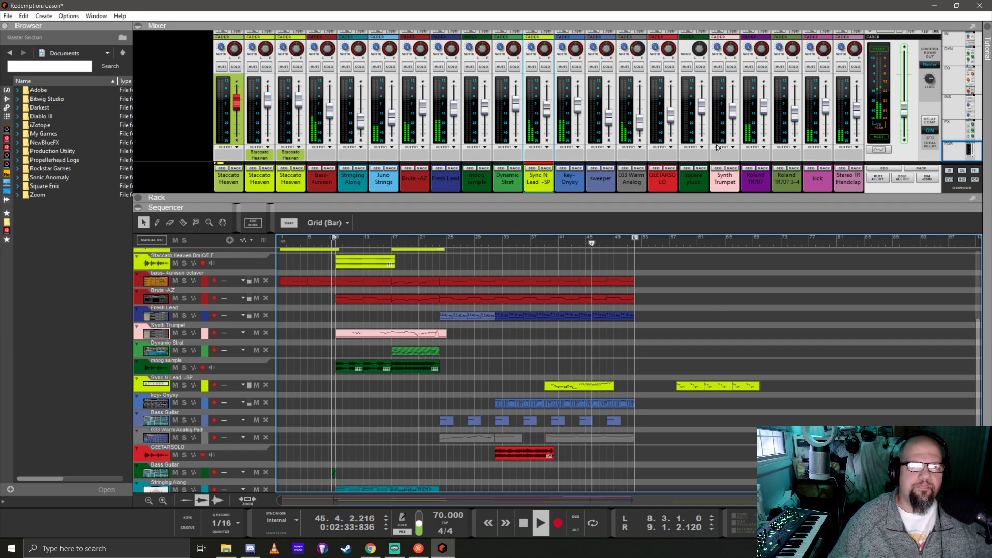
click(673, 67)
drag(672, 68, 683, 87)
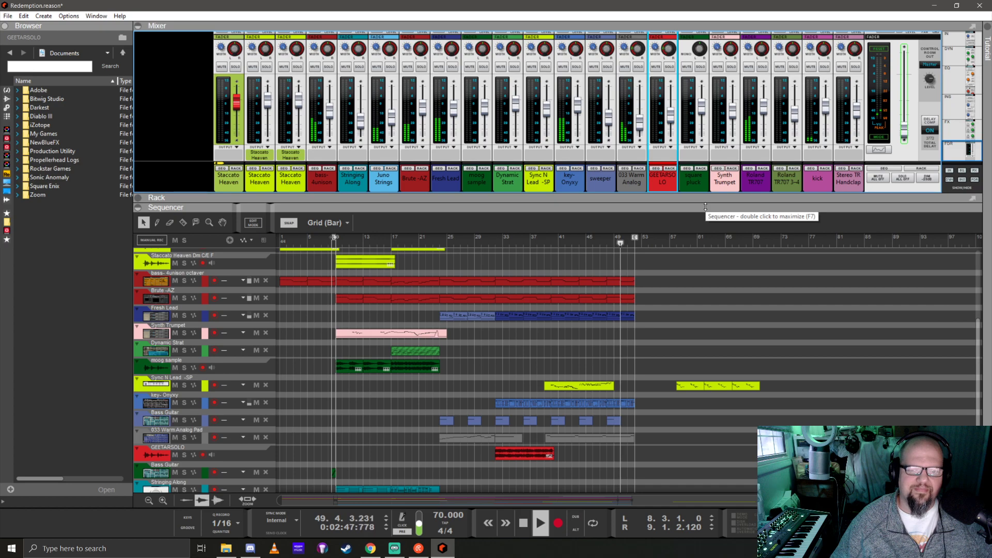
Stop playback, enlarge the sequencer and delete the leftover Sync N Lead -SP clip beyond the song's end
drag(705, 207, 708, 97)
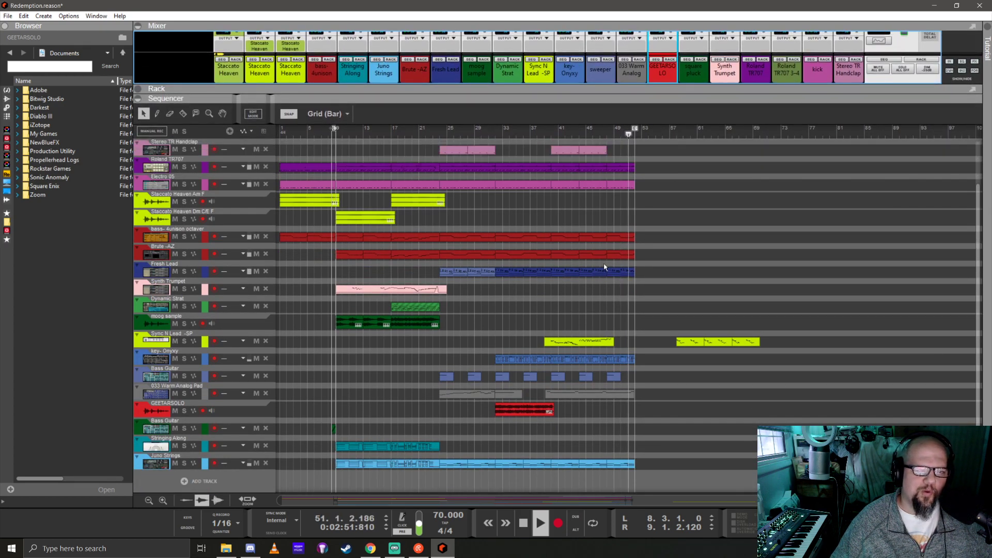
key(space)
mouse_move(663, 347)
mouse_down()
mouse_move(757, 332)
mouse_move(658, 343)
mouse_up()
key(Delete)
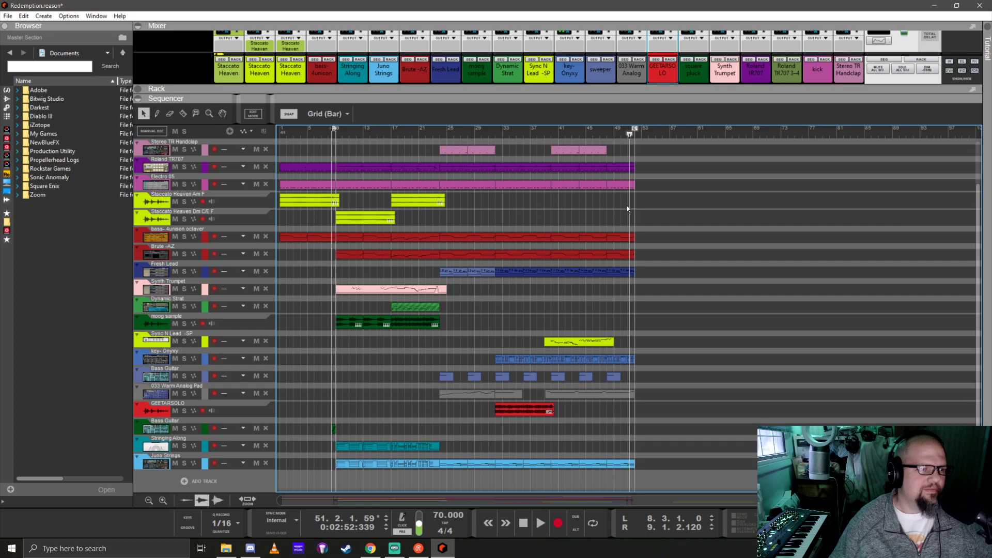
scroll(636, 207, up, 3)
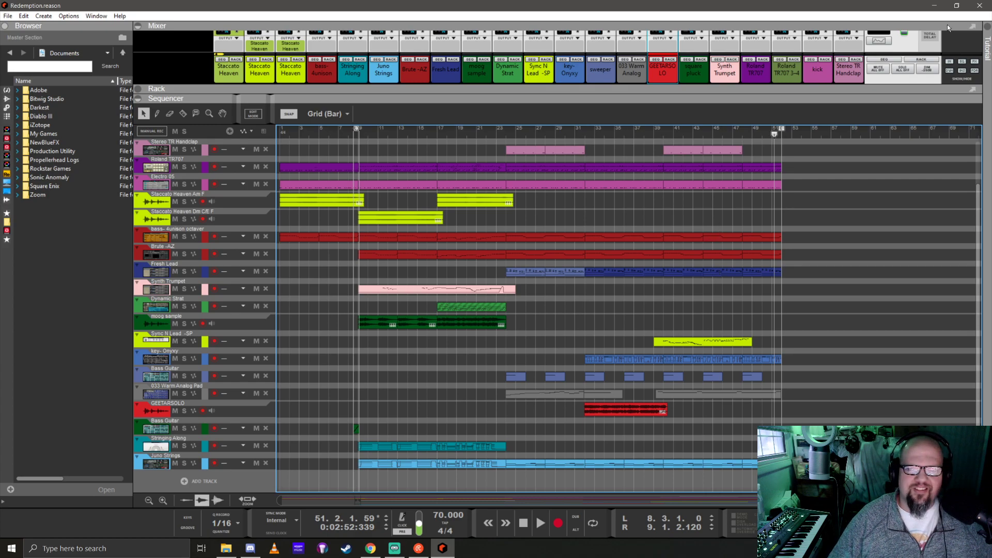
Switch to File Explorer and open the song Hard Rain from Google Drive > Reason songs > Current songs > Synthwave
click(227, 548)
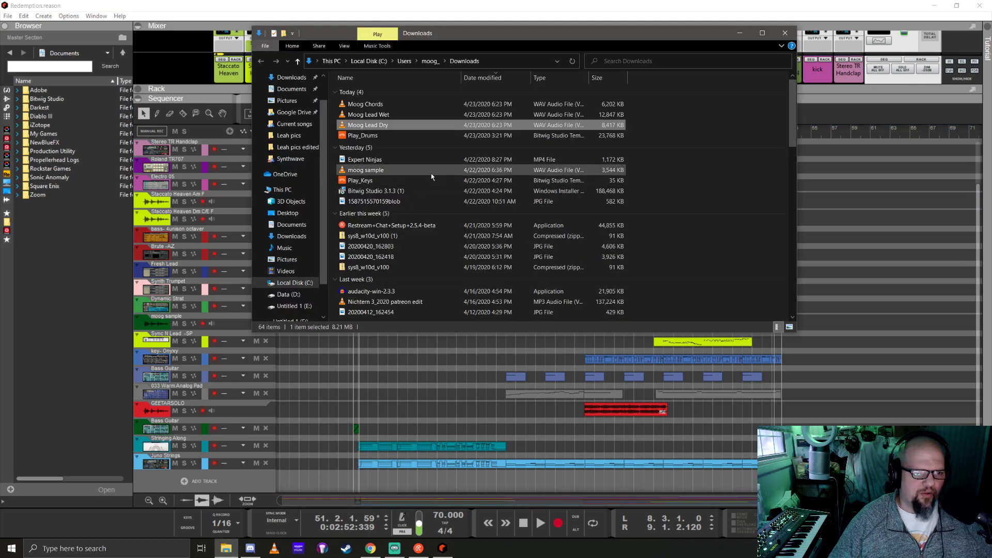
click(294, 112)
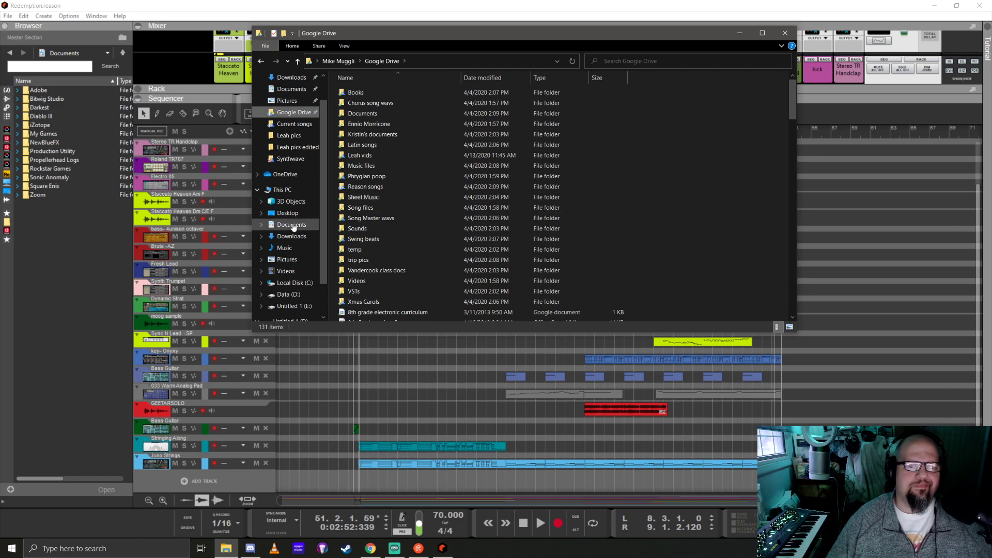
double_click(373, 186)
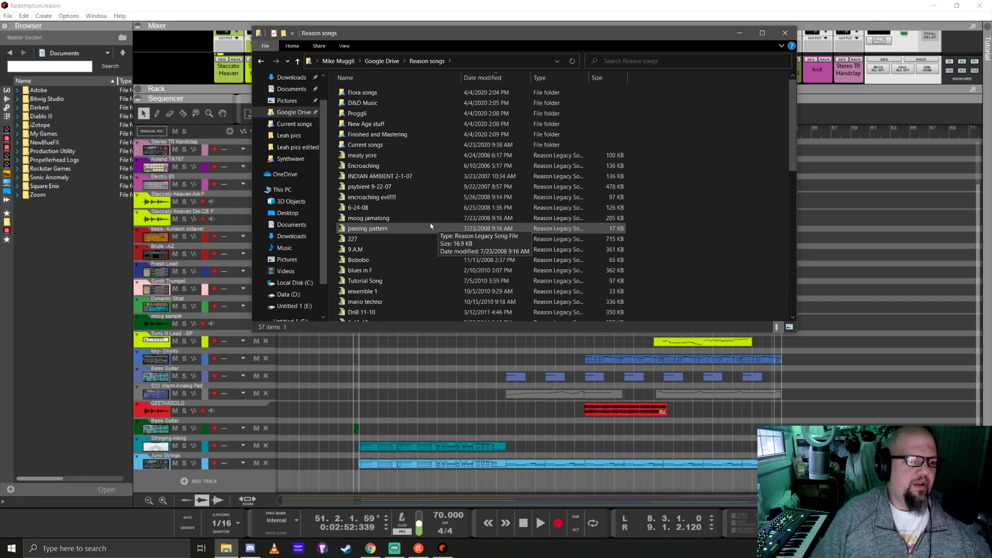
double_click(372, 148)
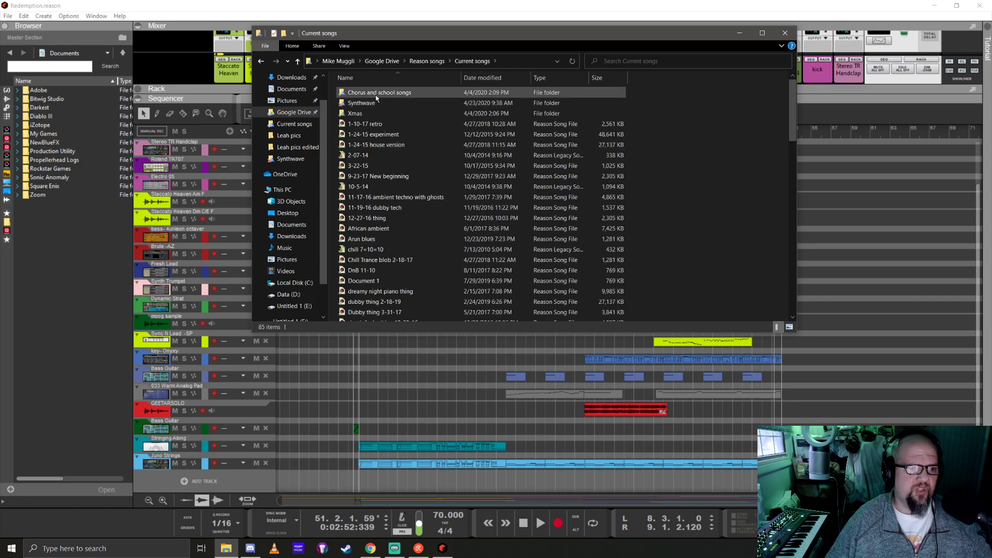
click(364, 102)
double_click(364, 102)
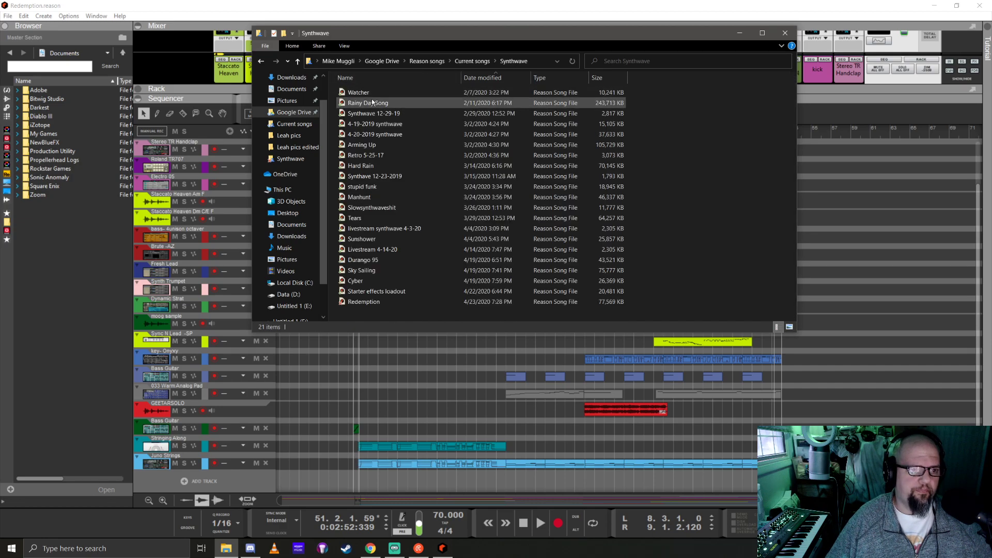
double_click(366, 167)
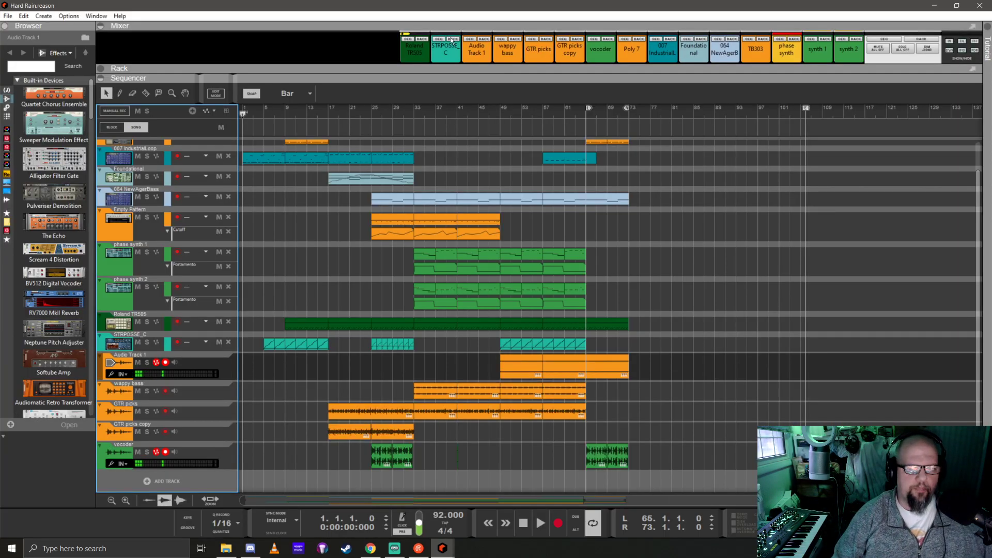
Close the Redemption song and play Hard Rain from the start in a maximized window
double_click(584, 6)
drag(577, 26, 411, 93)
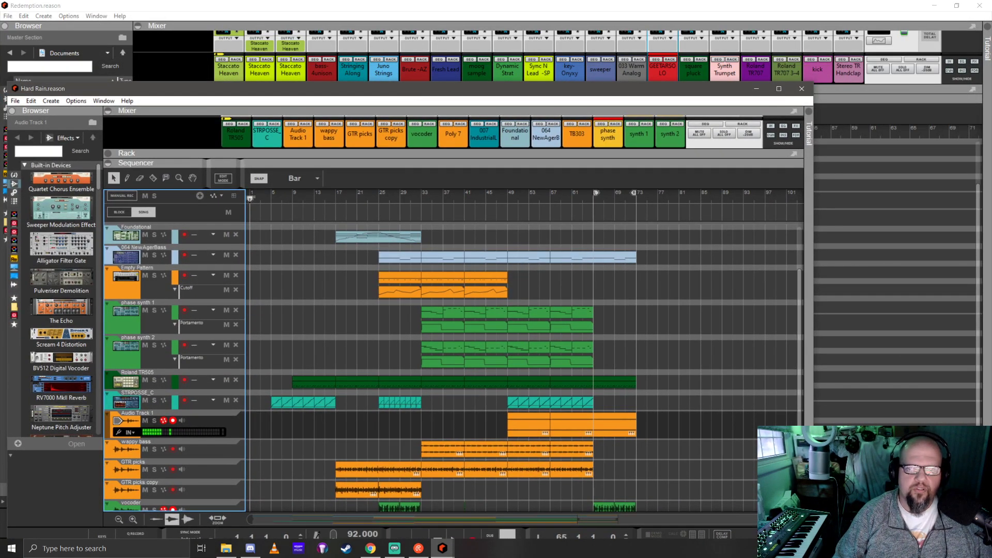
click(971, 7)
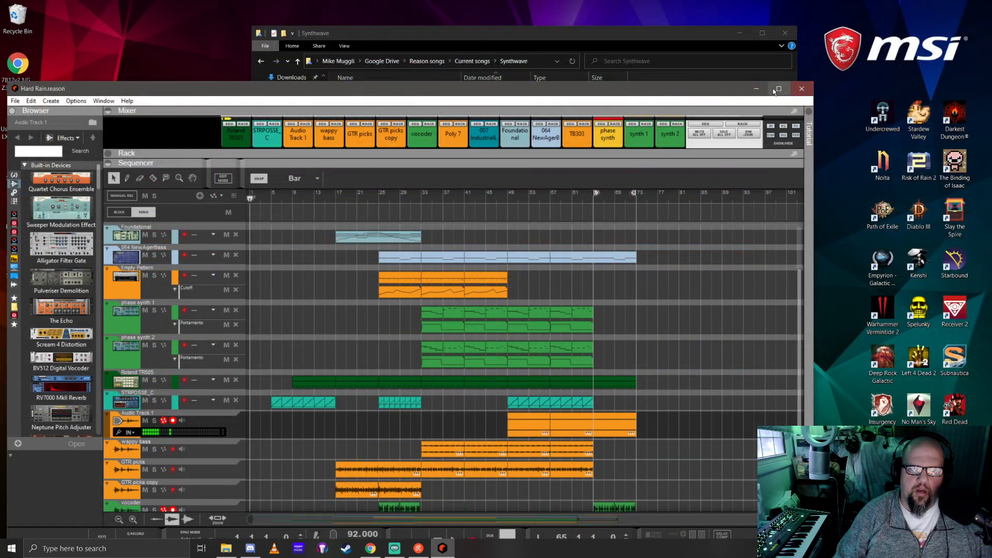
drag(295, 88, 294, 4)
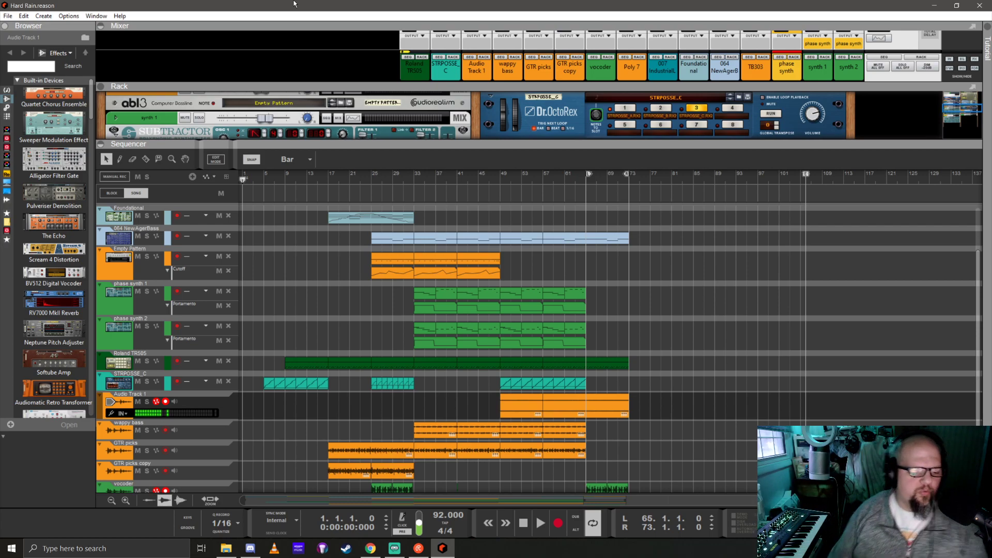
key(space)
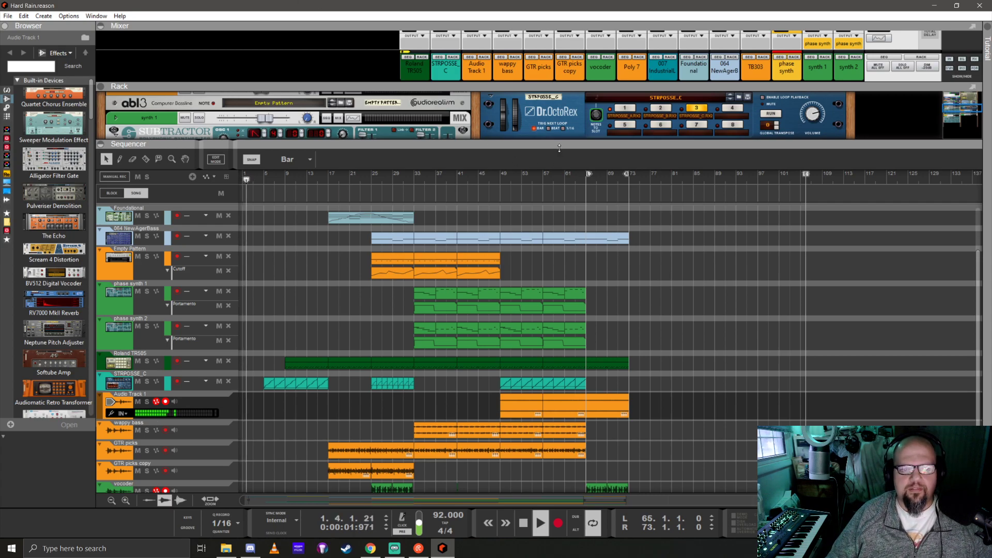
Collapse the Rack and mute the phase synth 1 and phase synth 2 clips between bars 49 and 65
click(101, 87)
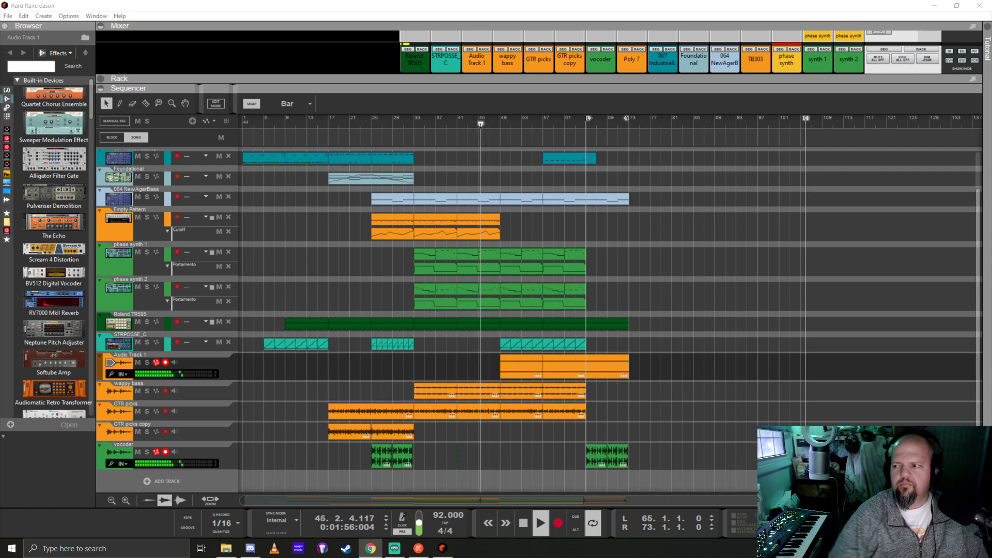
click(548, 4)
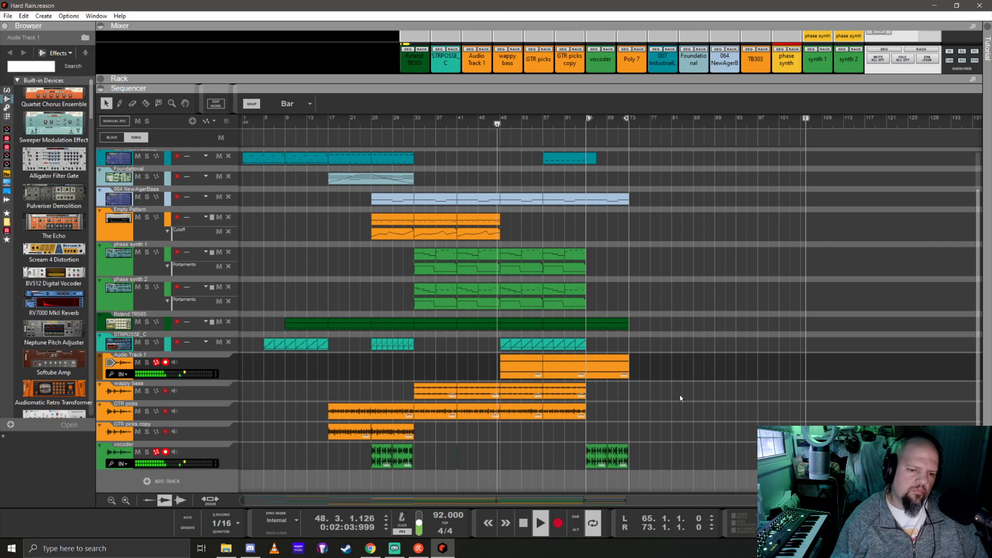
drag(623, 310, 512, 240)
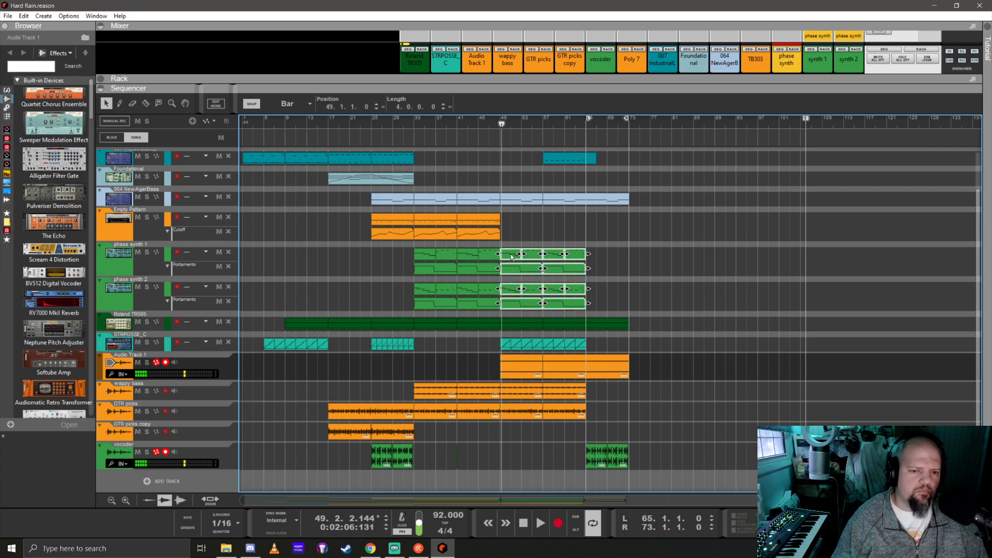
right_click(512, 257)
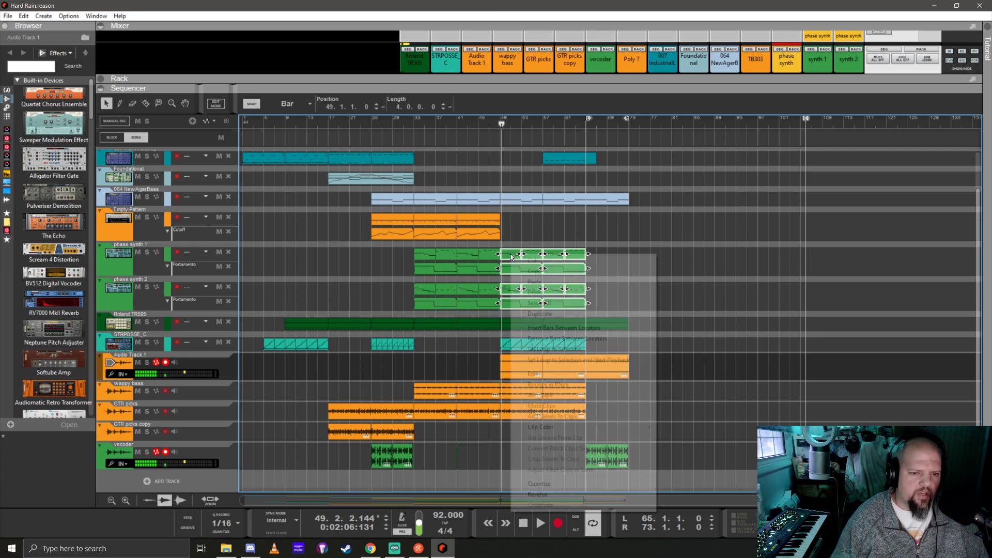
click(566, 405)
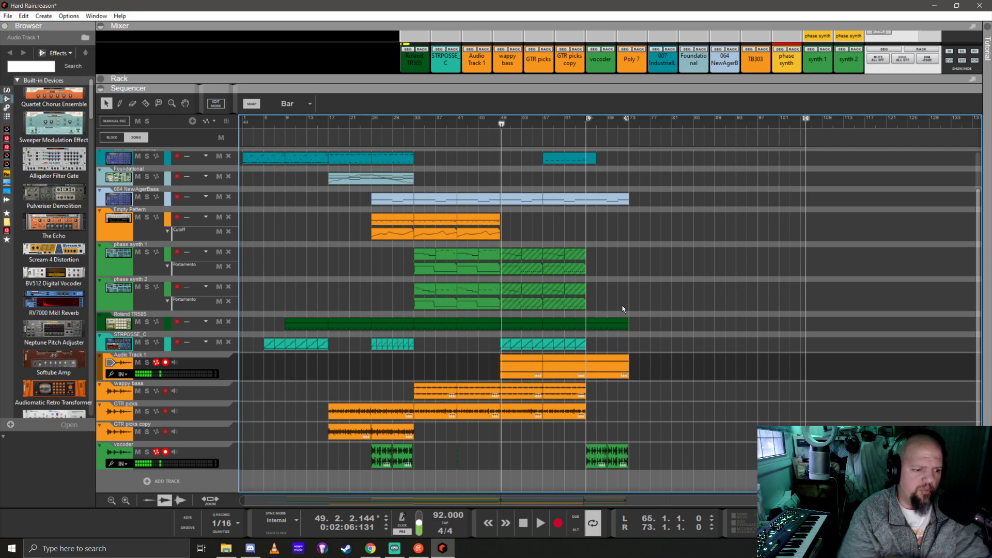
Audition the STRPOSSE_C track soloed from bar 5, and take it out of solo with playback stopped
click(263, 122)
click(147, 343)
key(space)
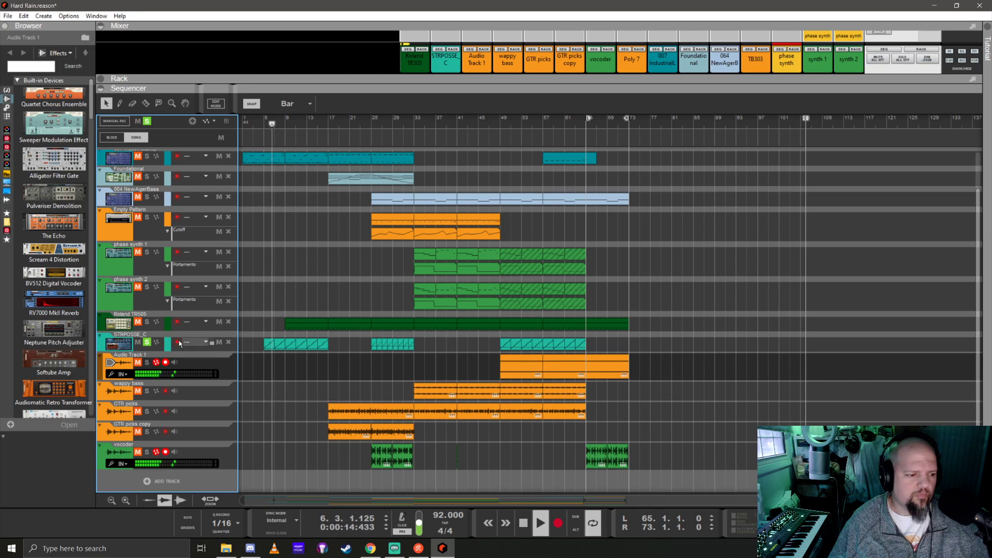
click(147, 343)
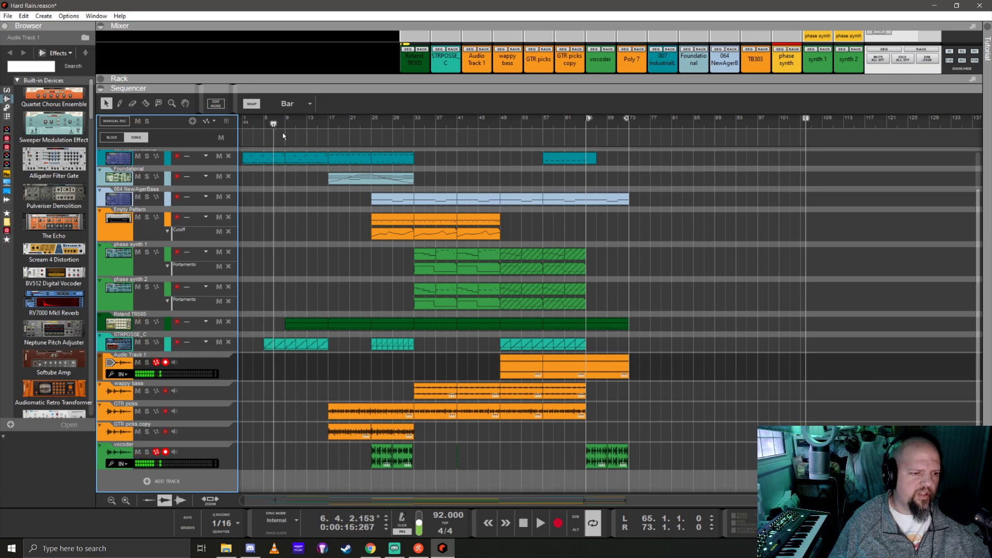
Play the full mix from 5.1.1 to about bar 29 with the sequencer zoomed in horizontally
click(261, 132)
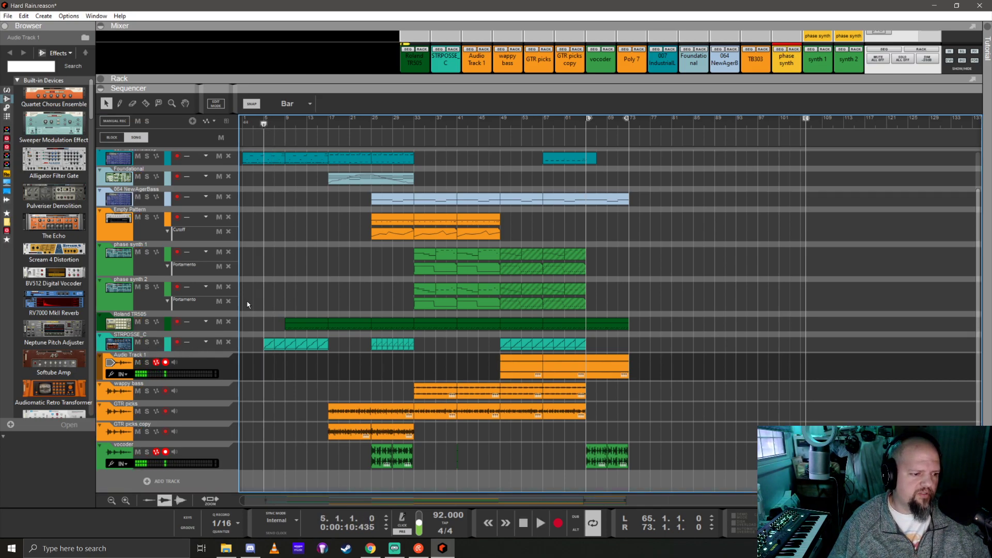
key(space)
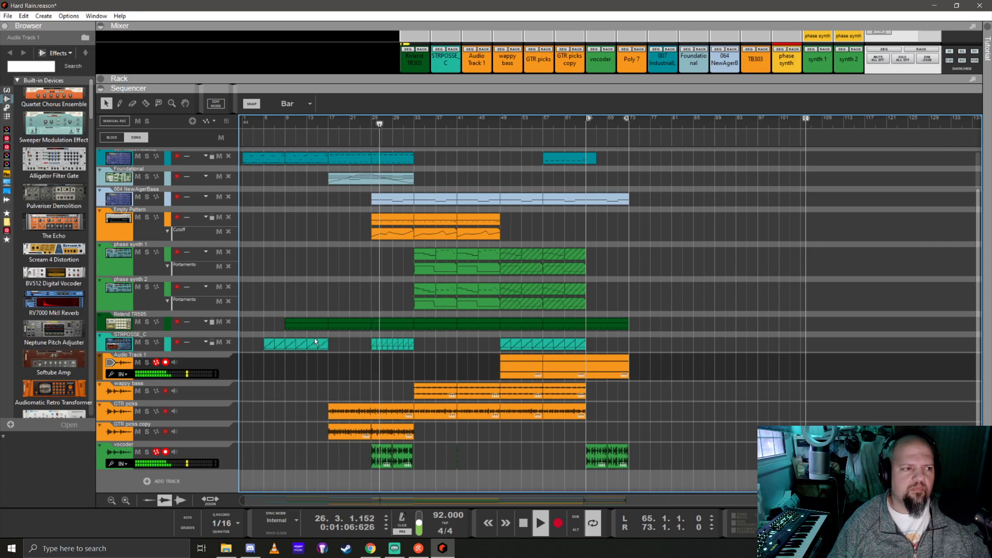
scroll(333, 324, up, 2)
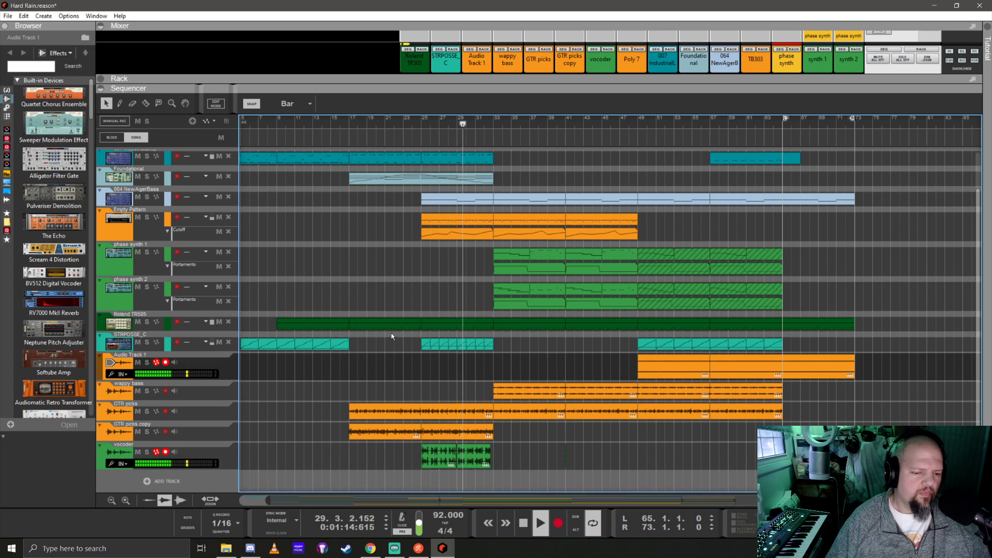
key(space)
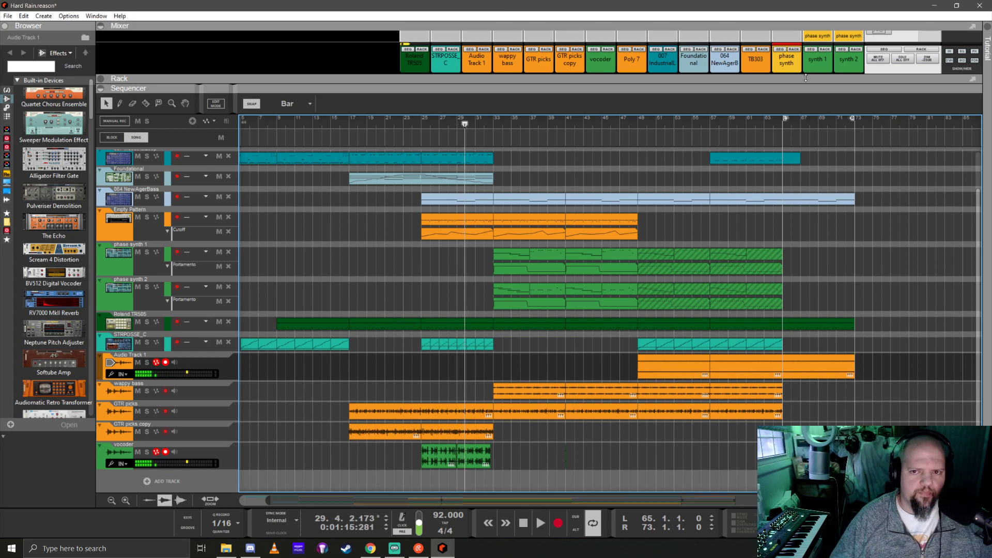
Lower the master fader slightly in the mixer, shrink the mixer again and set the song position to 25.1.1
drag(806, 77, 822, 258)
drag(905, 138, 909, 153)
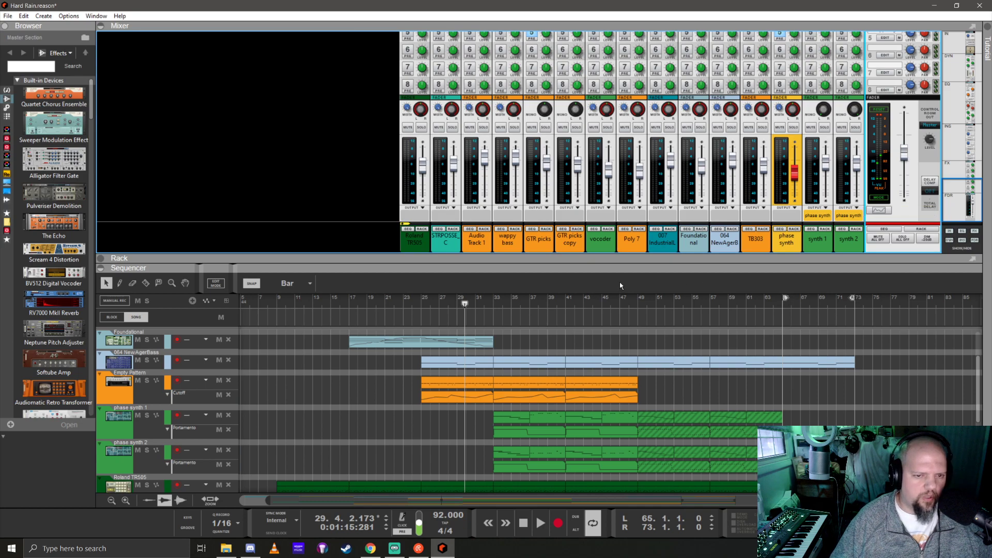
drag(625, 272, 653, 131)
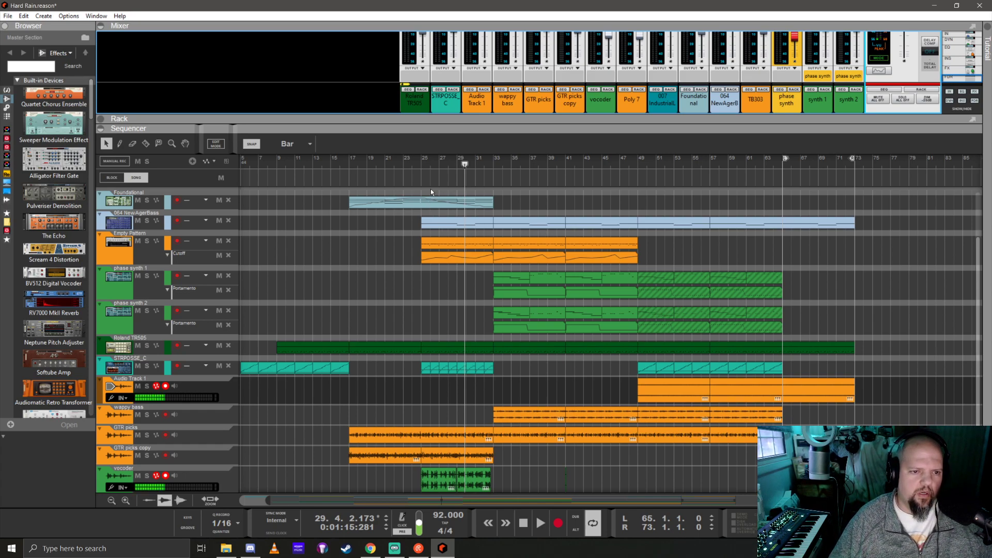
click(420, 163)
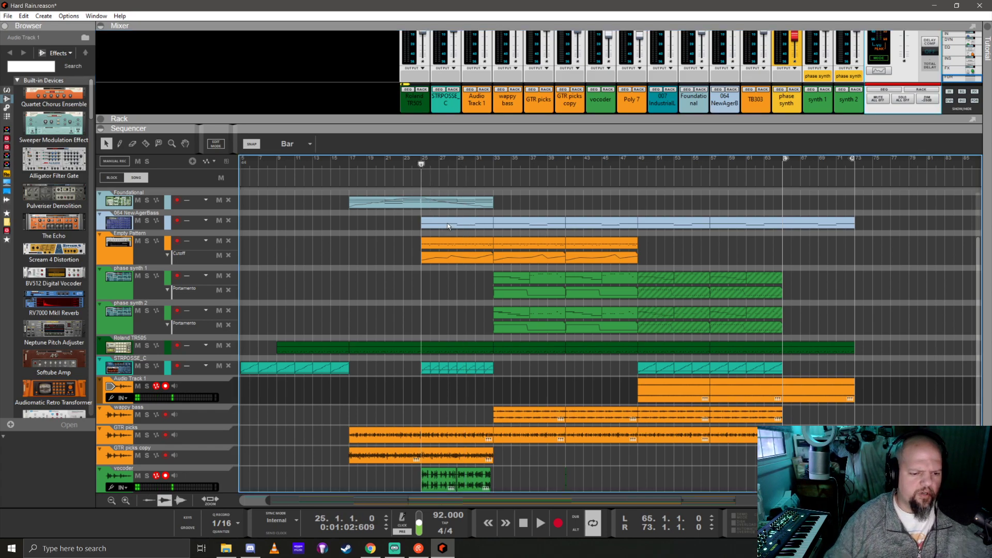